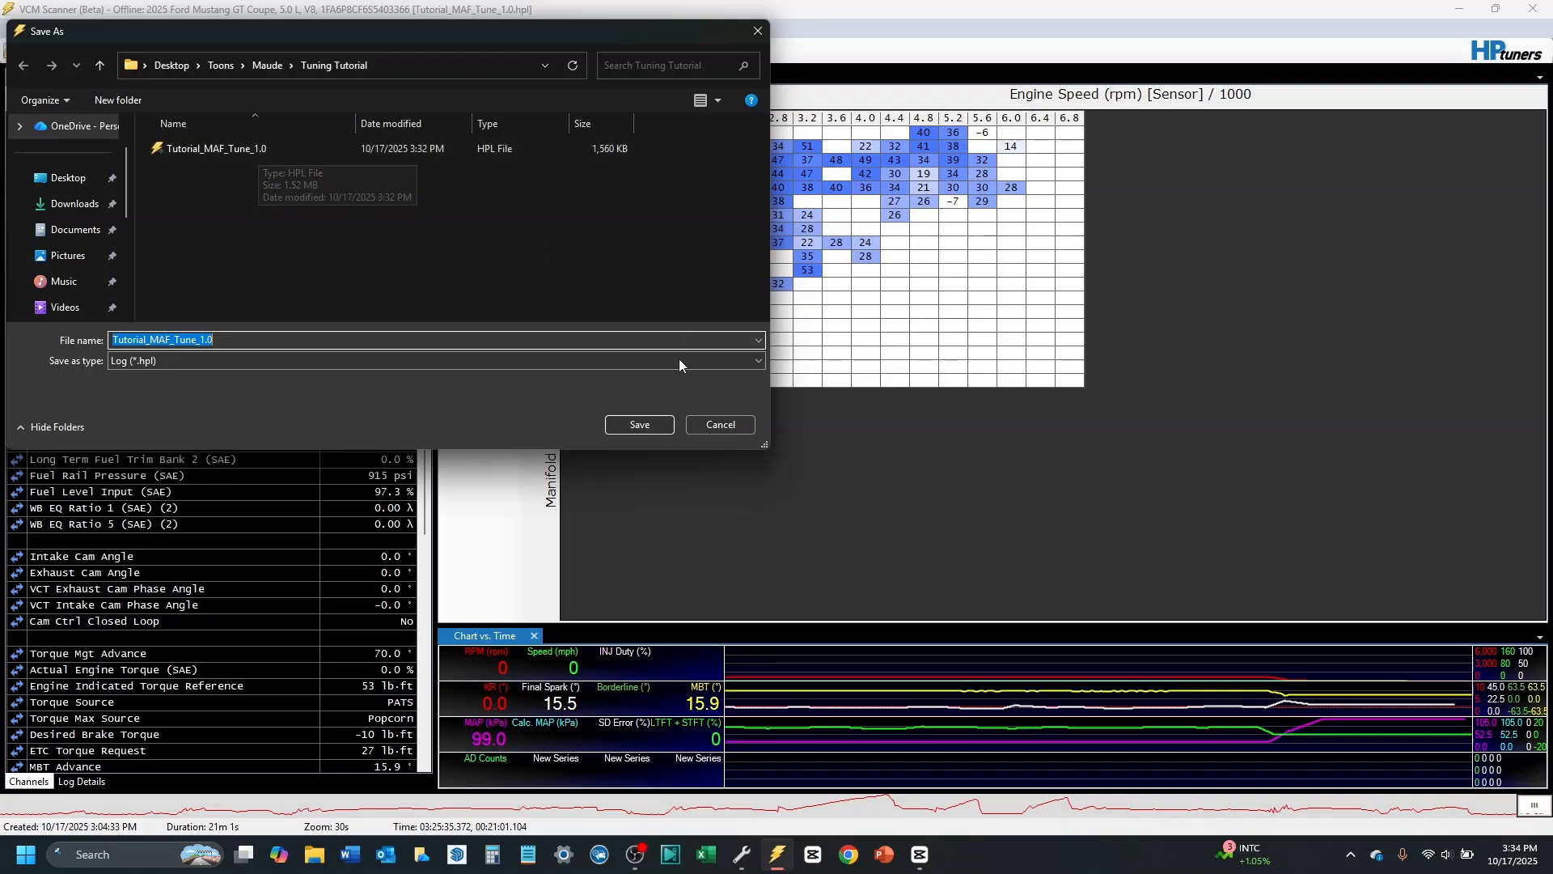
Step: Cancel saving the log and view the long-term and short-term fuel trim graphs
click(705, 424)
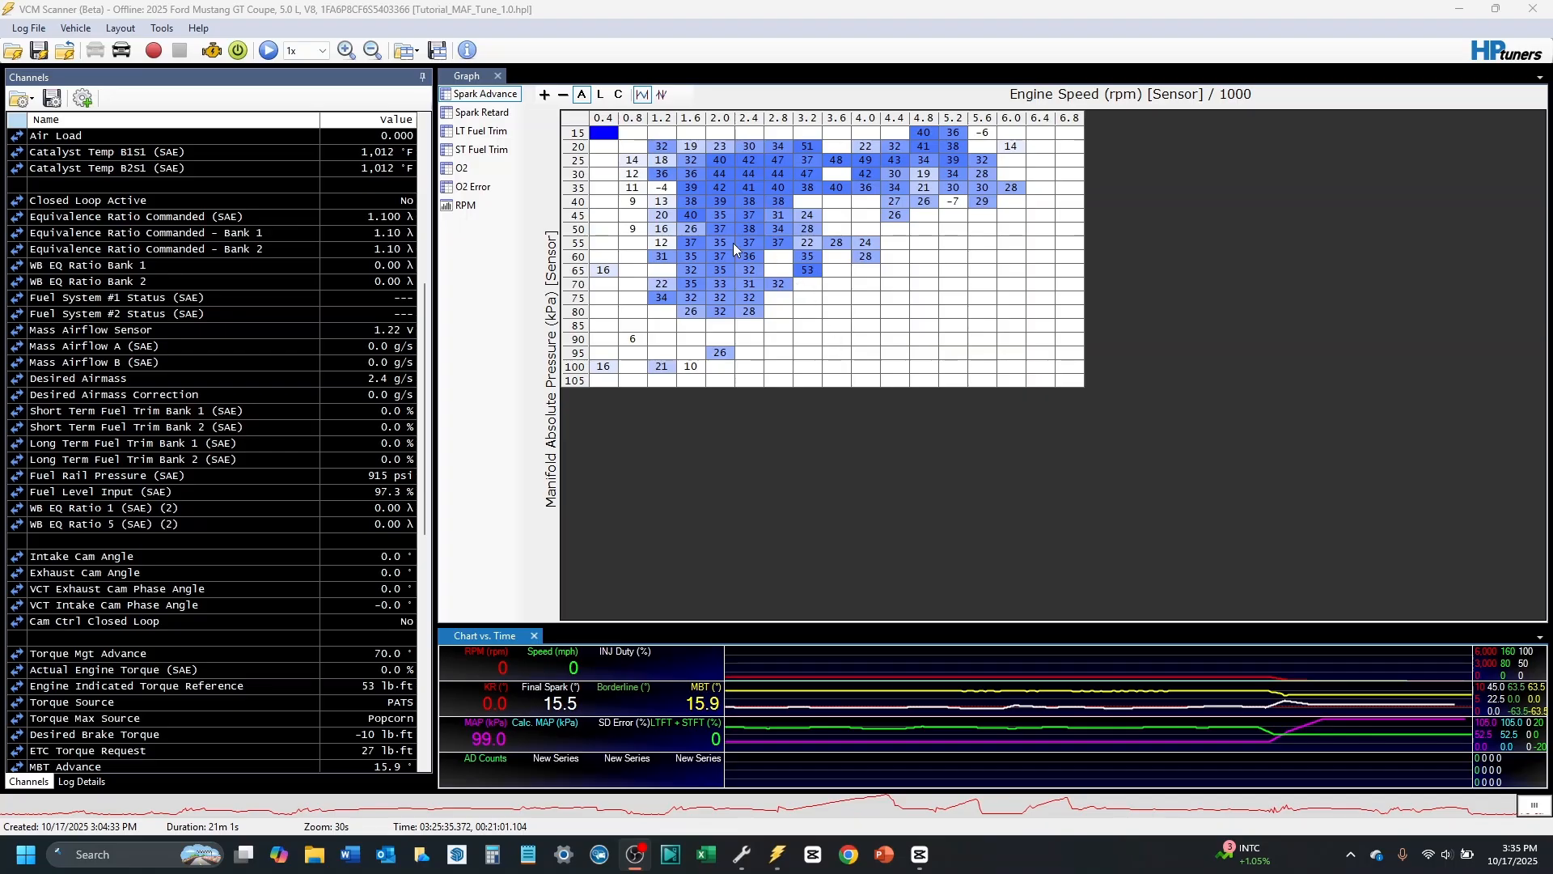
click(490, 137)
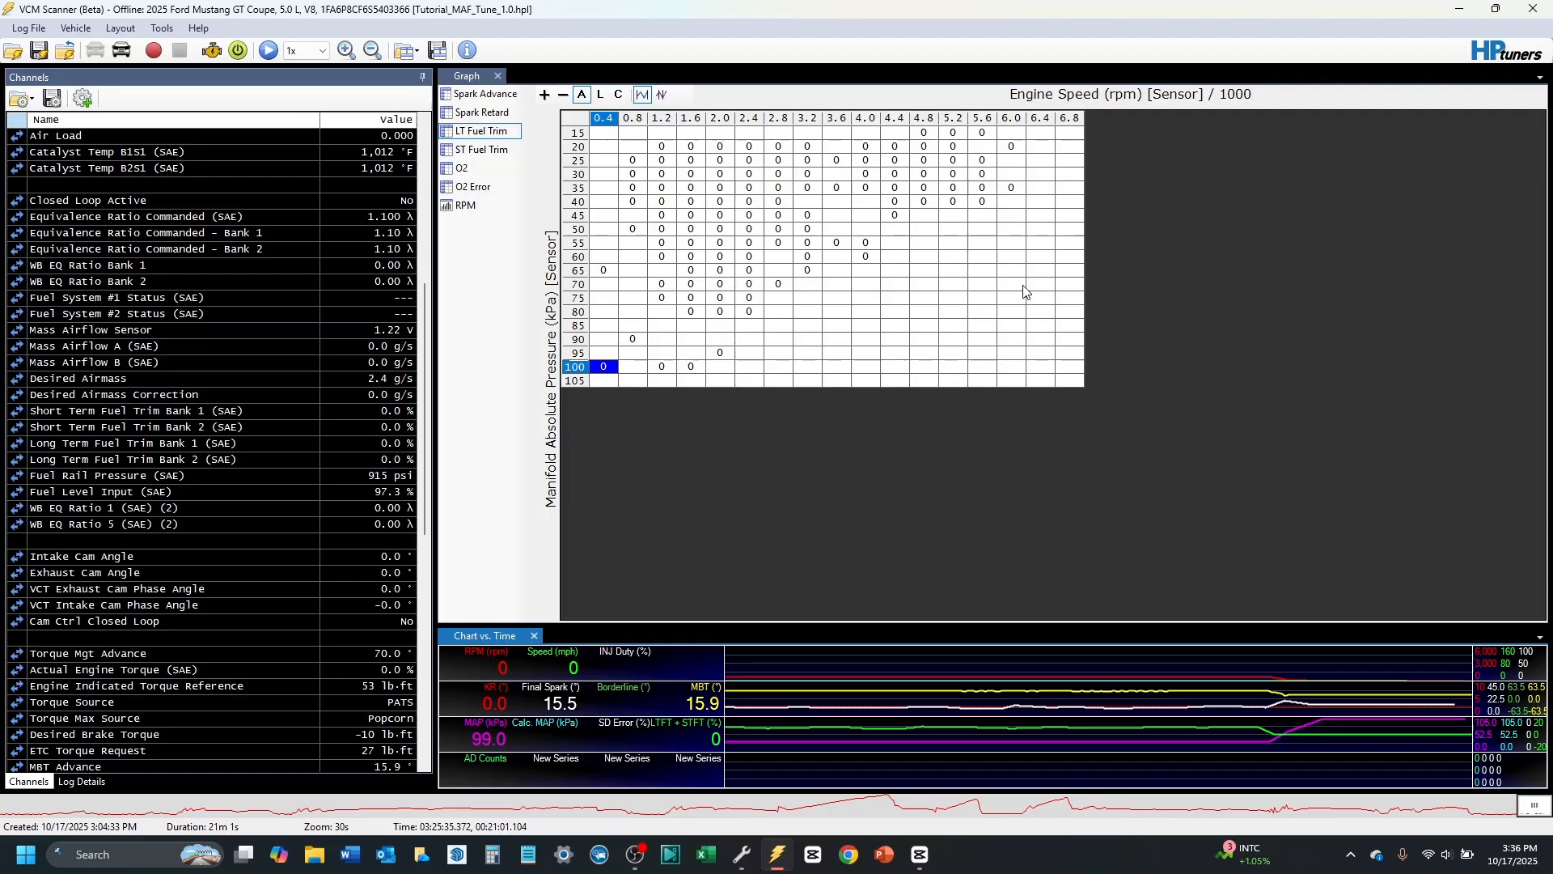
click(481, 151)
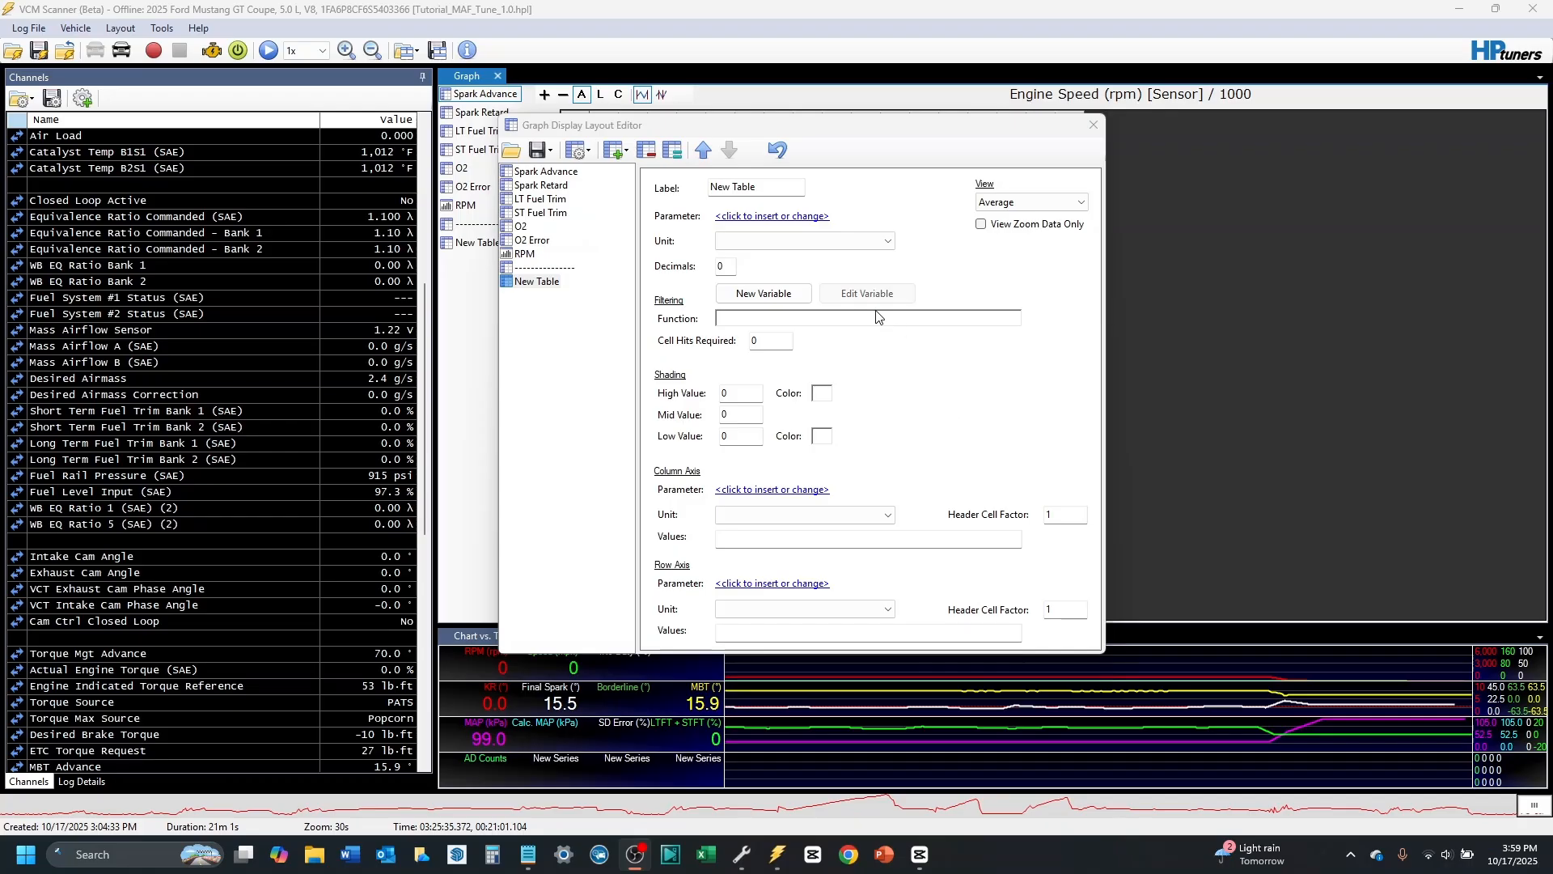
Step: Set the new graph table's parameter to the LTFT B1 + STFT B1 fuel trim math
click(771, 217)
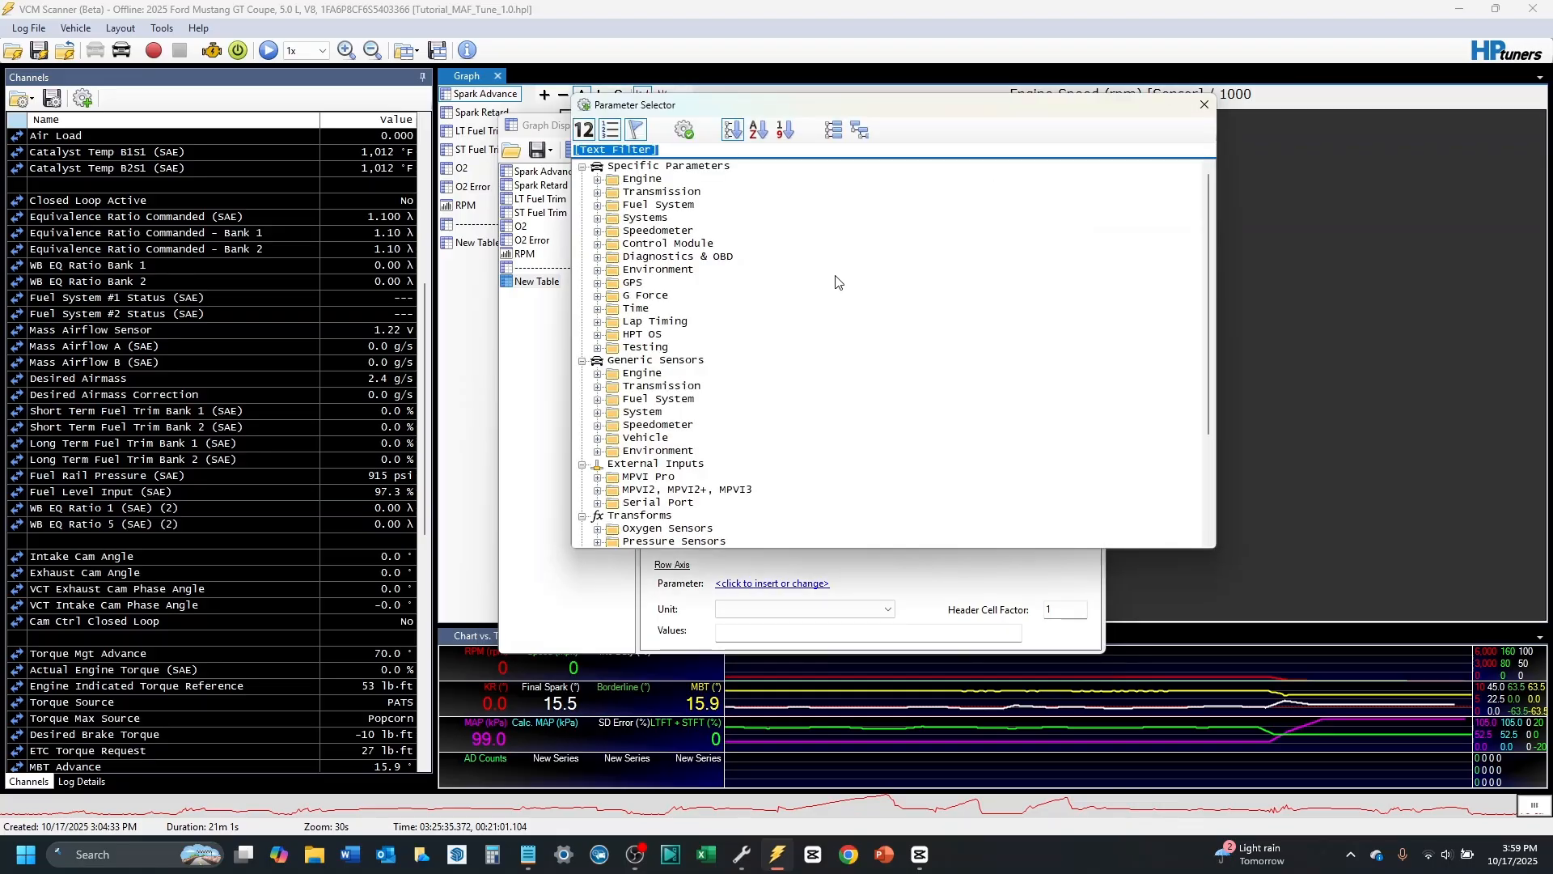
drag(797, 110, 777, 136)
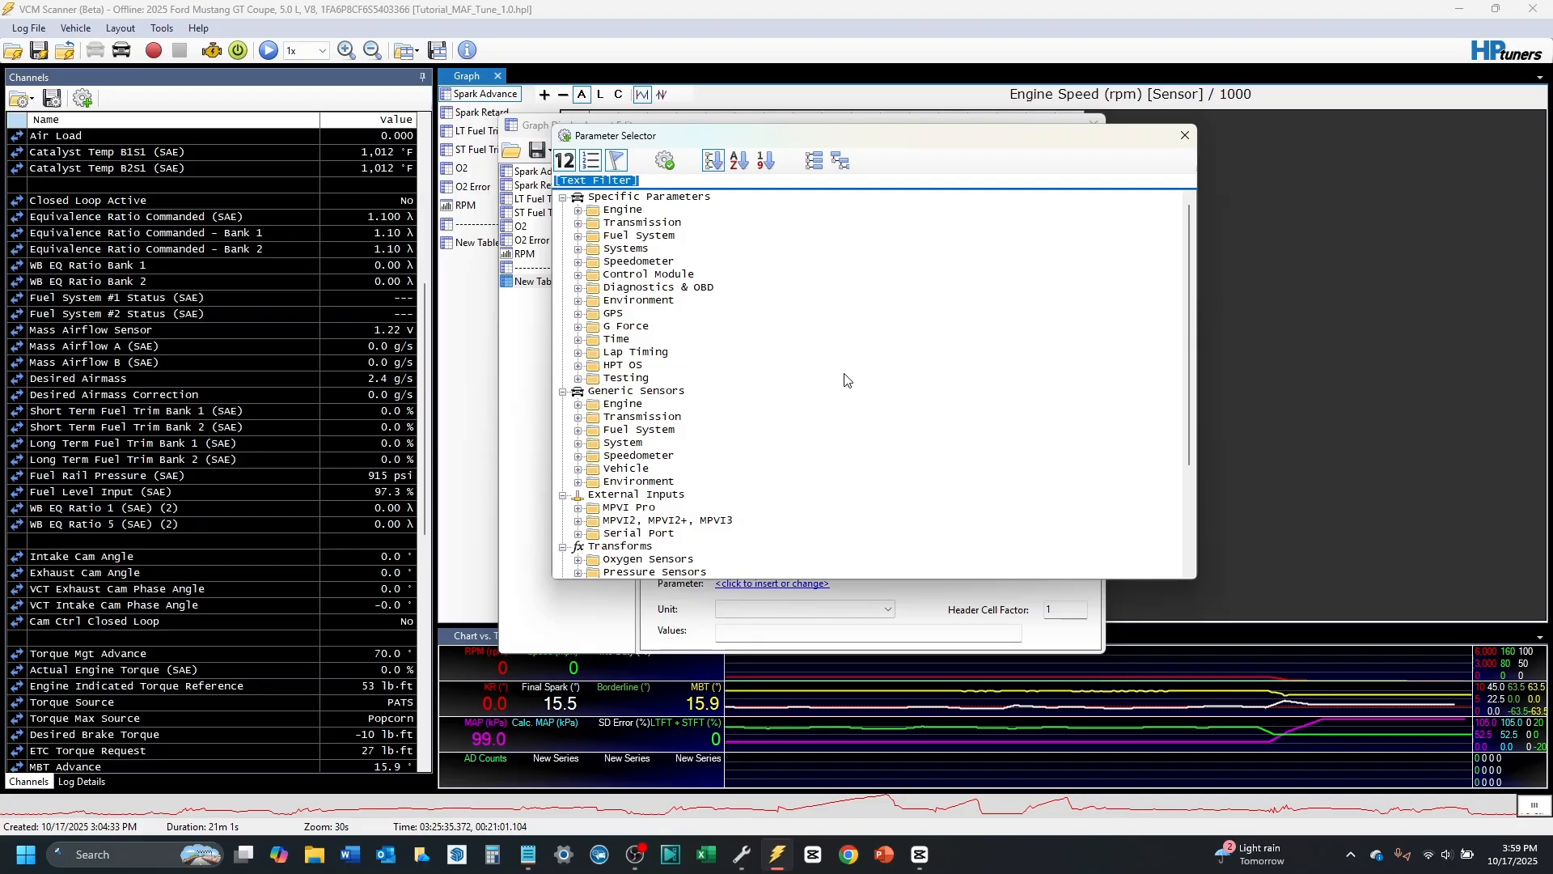
click(562, 393)
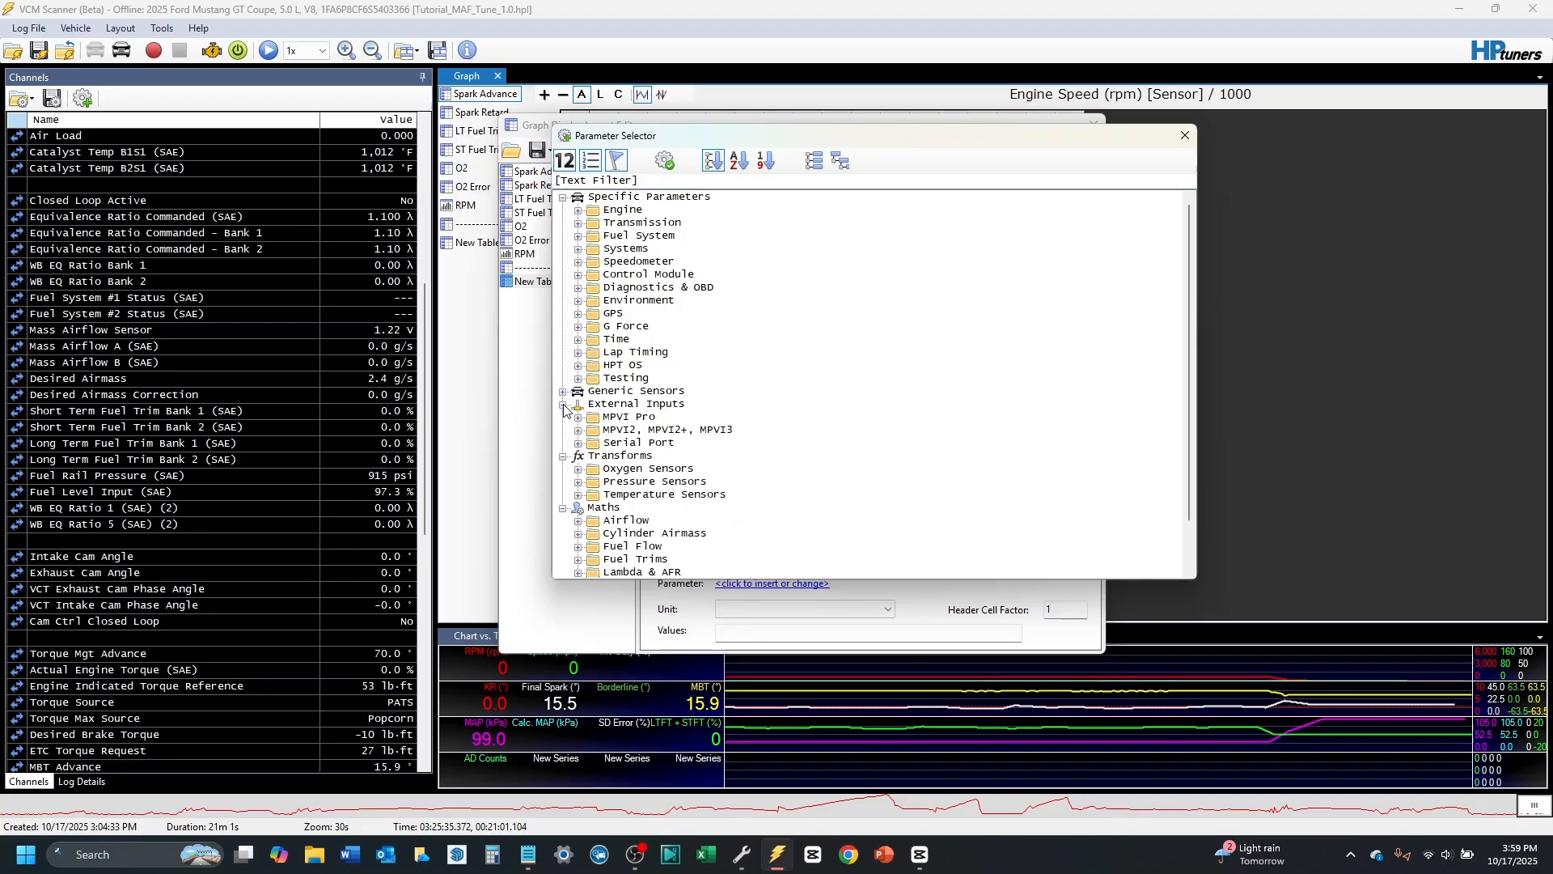
click(563, 405)
click(563, 417)
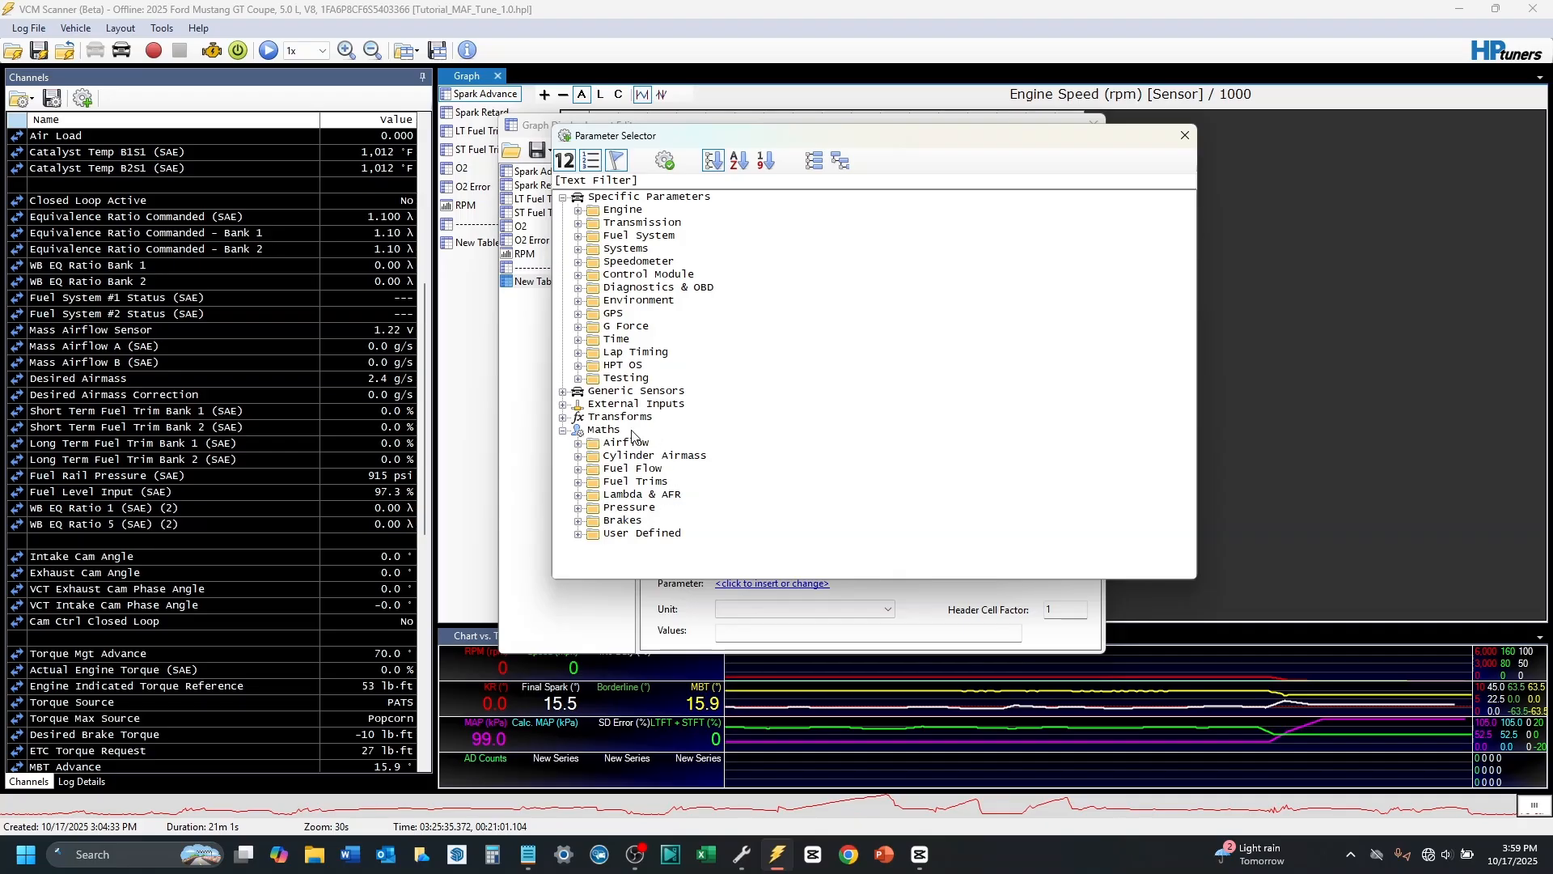
click(578, 483)
scroll(770, 418, down, 1)
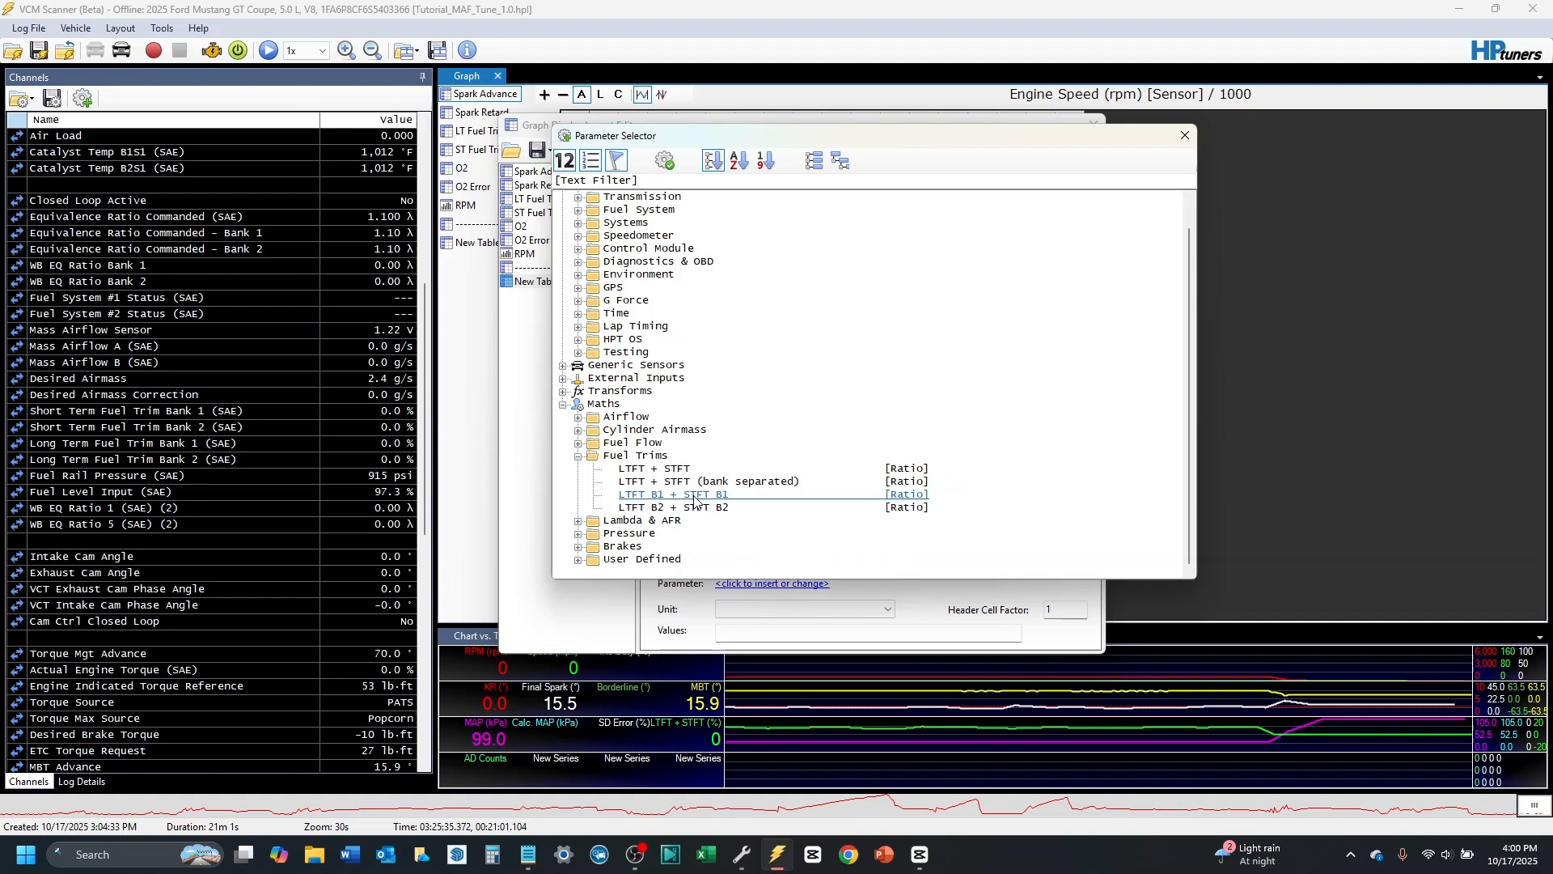
double_click(694, 495)
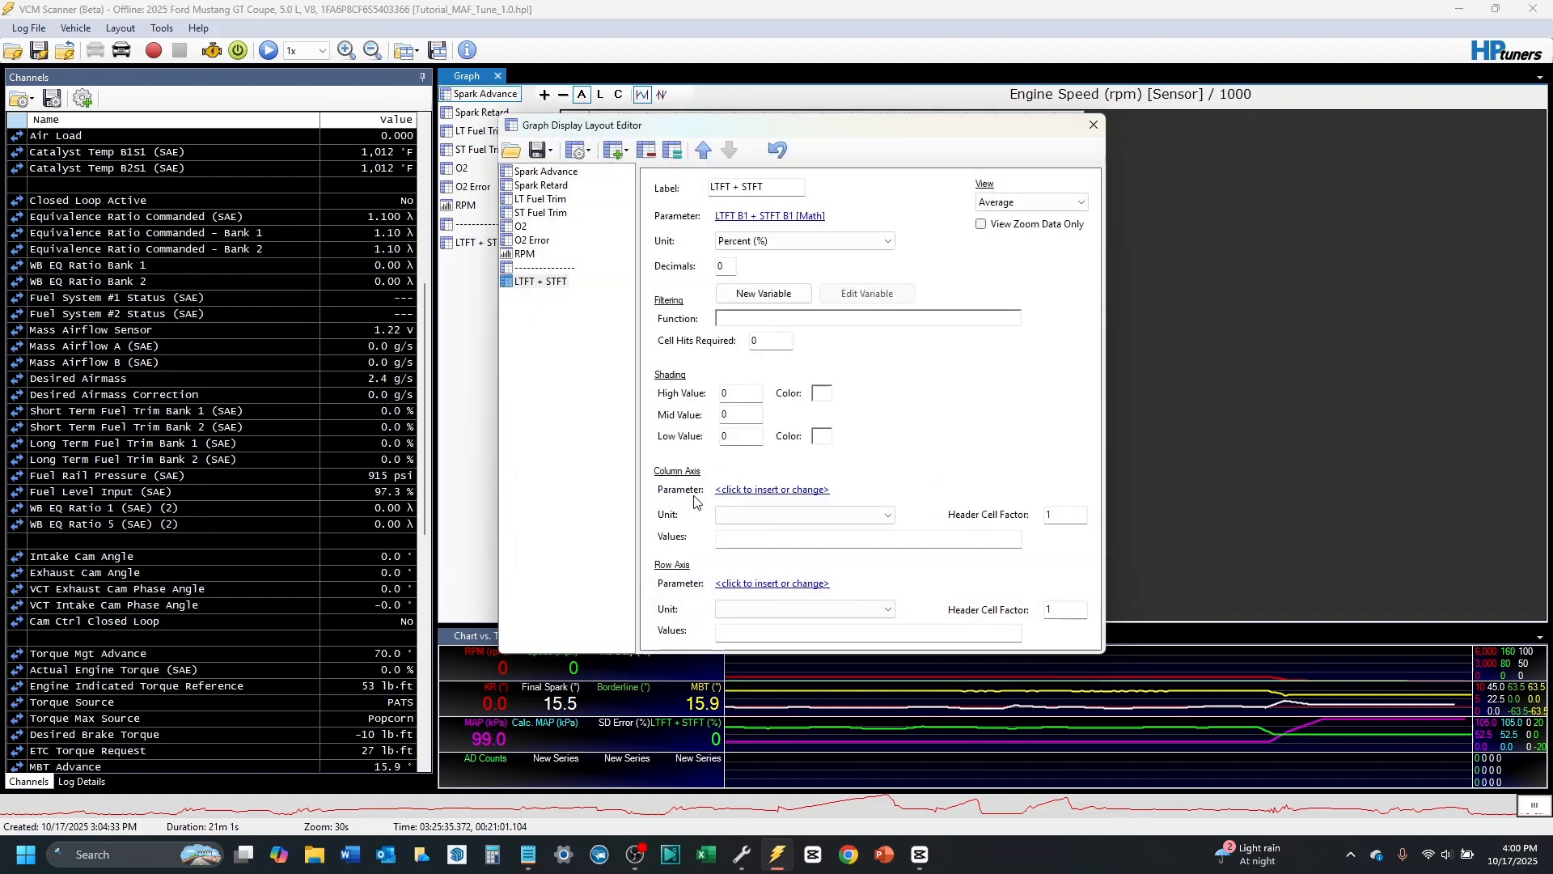
Step: Label the new table MAF A and set its decimals to 2
click(772, 189)
key(BackSpace)
key(BackSpace)
key(BackSpace)
key(BackSpace)
key(BackSpace)
key(BackSpace)
key(BackSpace)
key(BackSpace)
key(BackSpace)
key(BackSpace)
key(BackSpace)
text(MAF A)
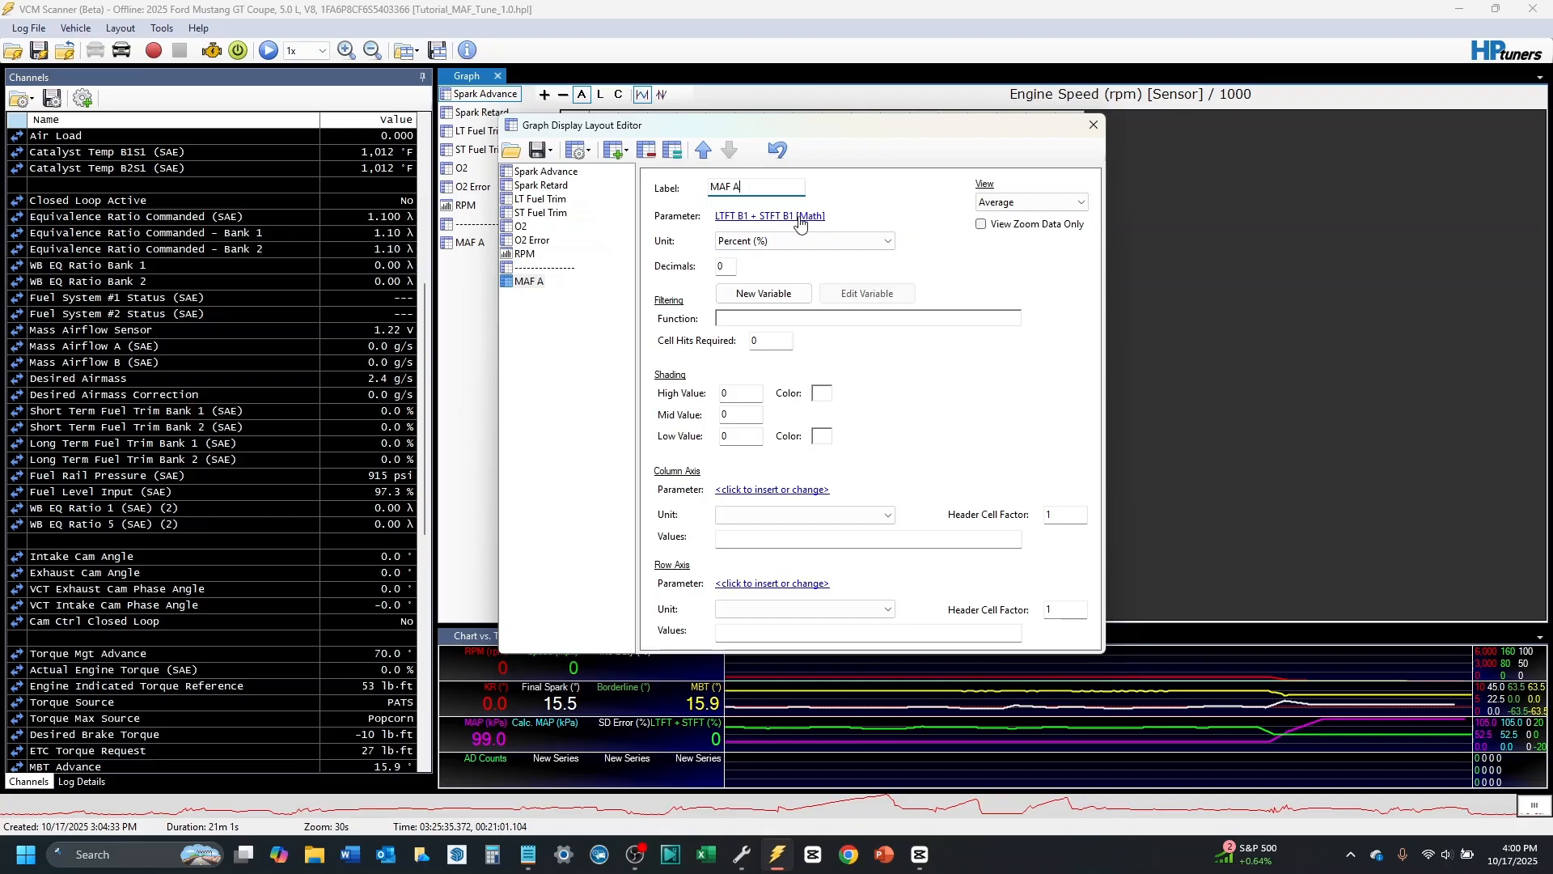
double_click(731, 267)
text(2)
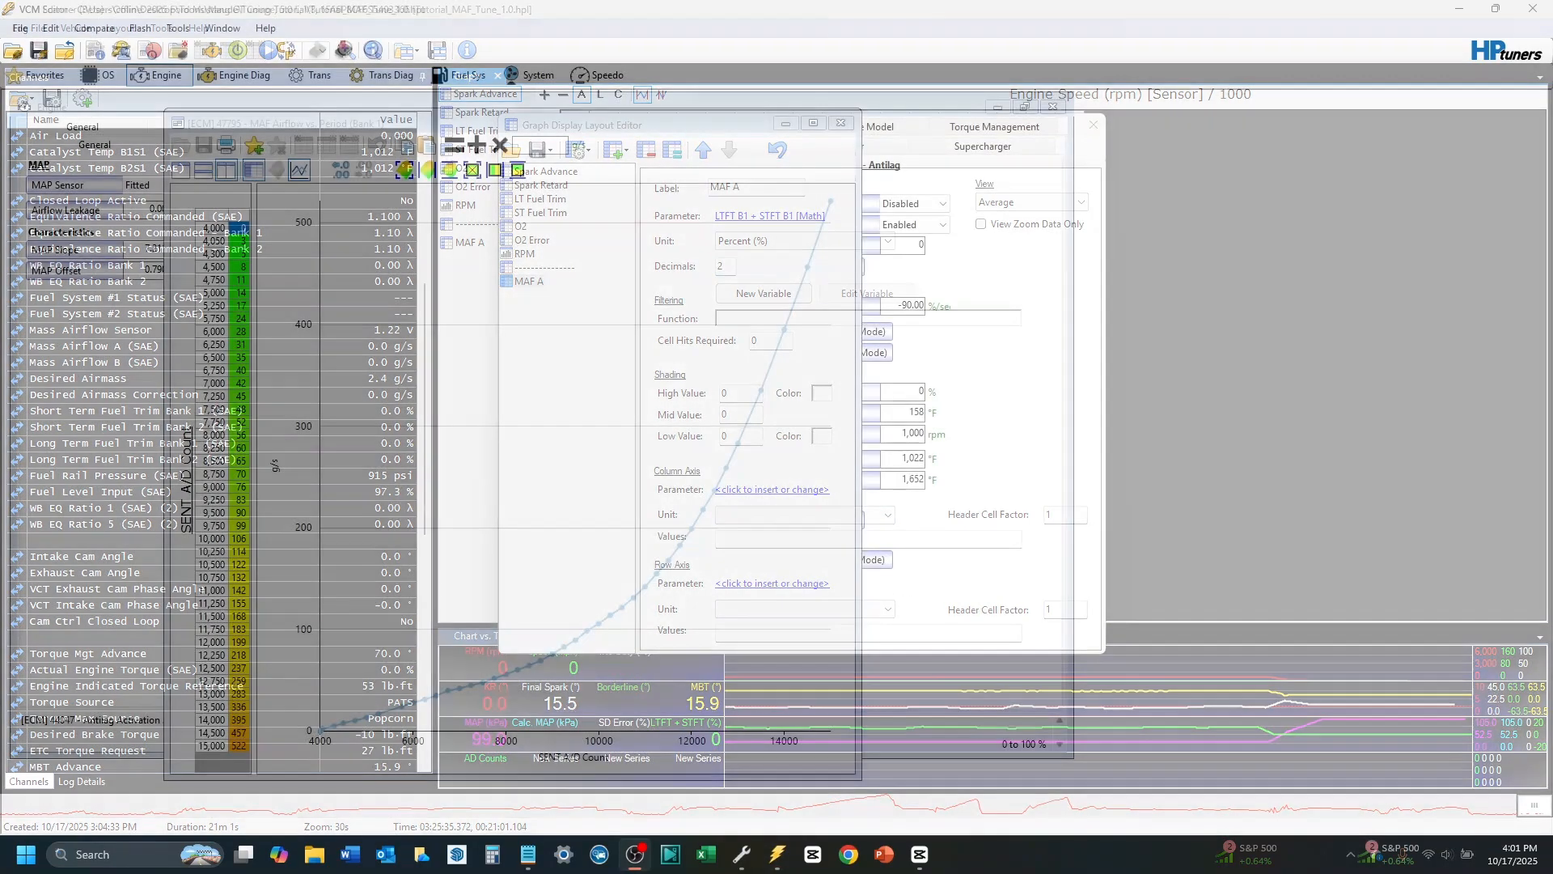
Step: Switch to VCM Editor and examine the airflow cells along the MAF Airflow vs. Period (Bank 1) curve
key(Down)
key(Down)
key(Down)
key(Down)
key(Down)
key(Down)
key(Down)
key(Down)
key(Down)
key(Down)
key(Down)
key(Down)
key(Down)
key(Down)
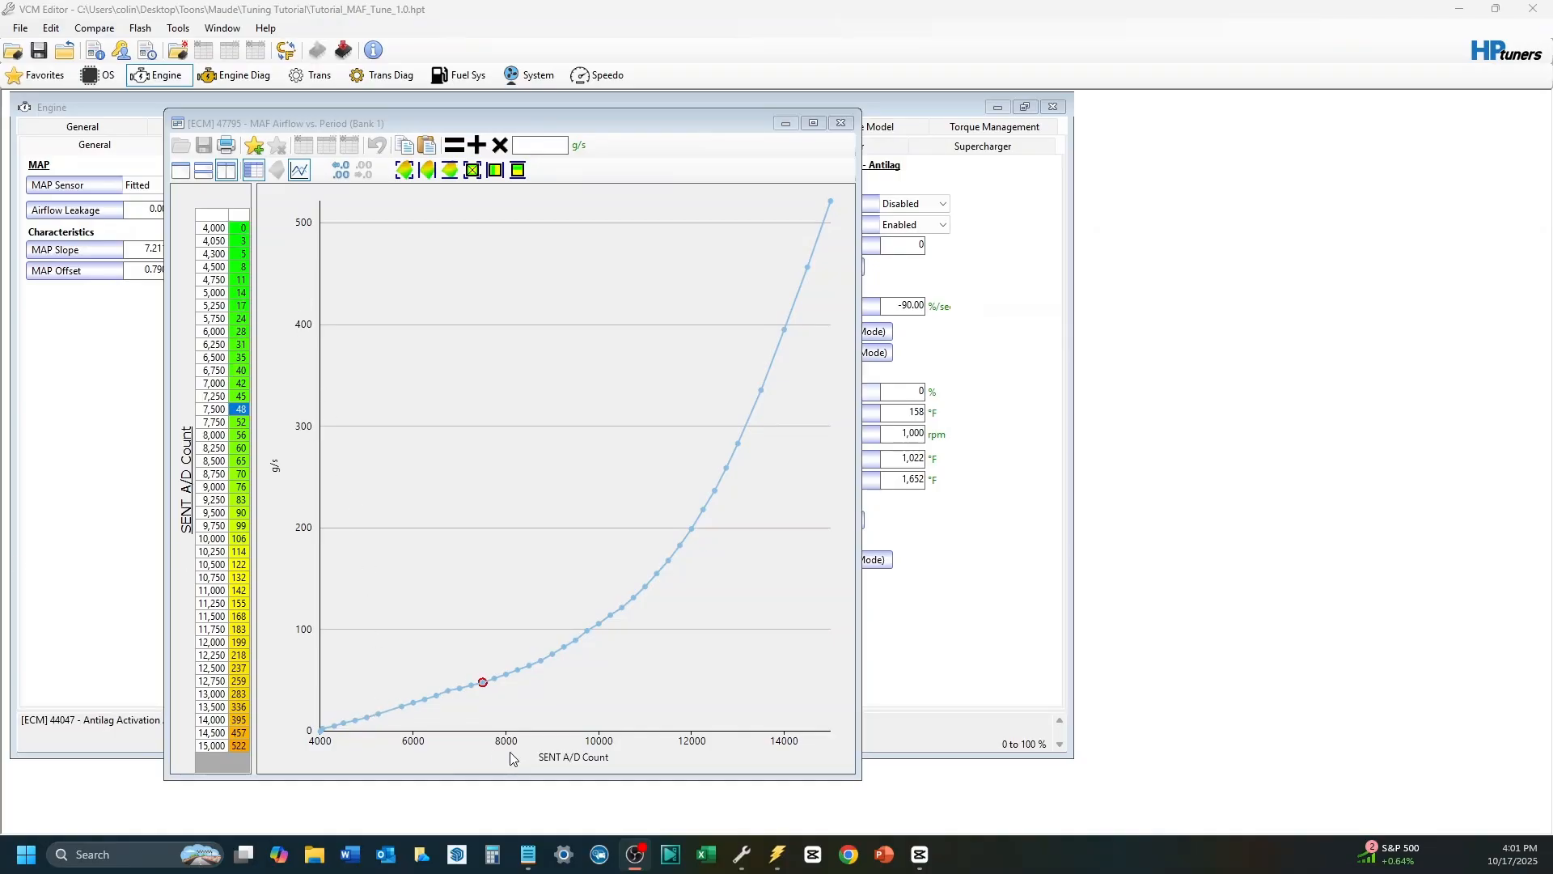
key(Down)
key(Down)
key(Up)
key(Up)
key(Up)
key(Up)
key(Up)
key(Up)
key(Up)
key(Up)
key(Up)
key(Up)
key(Up)
key(Up)
key(Up)
click(240, 317)
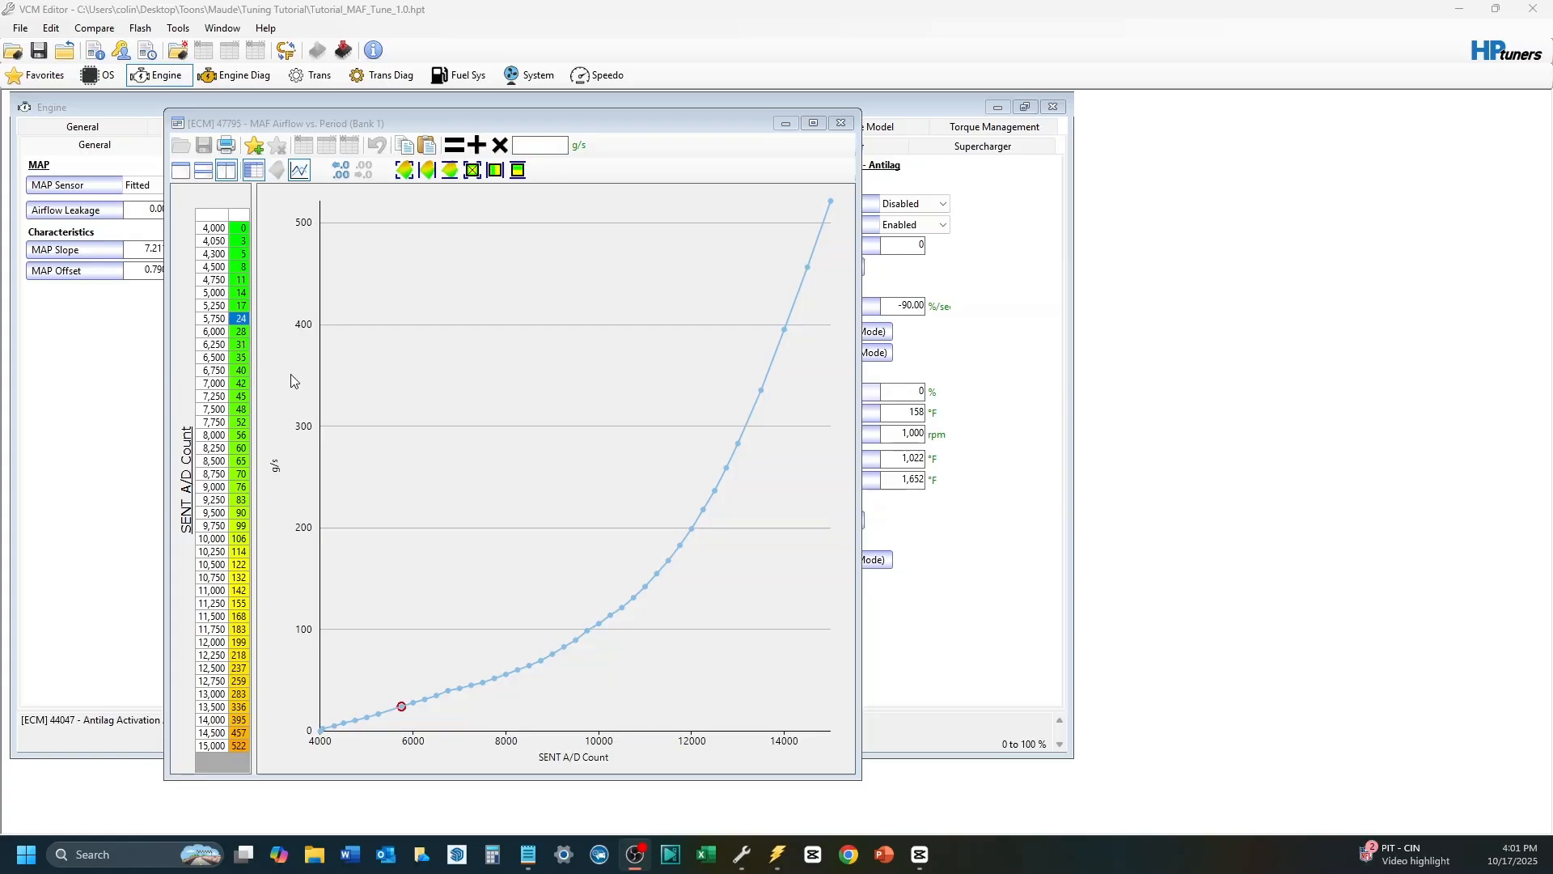
key(Up)
Step: Copy all airflow values of the MAF Airflow vs. Period (Bank 1) table
click(208, 220)
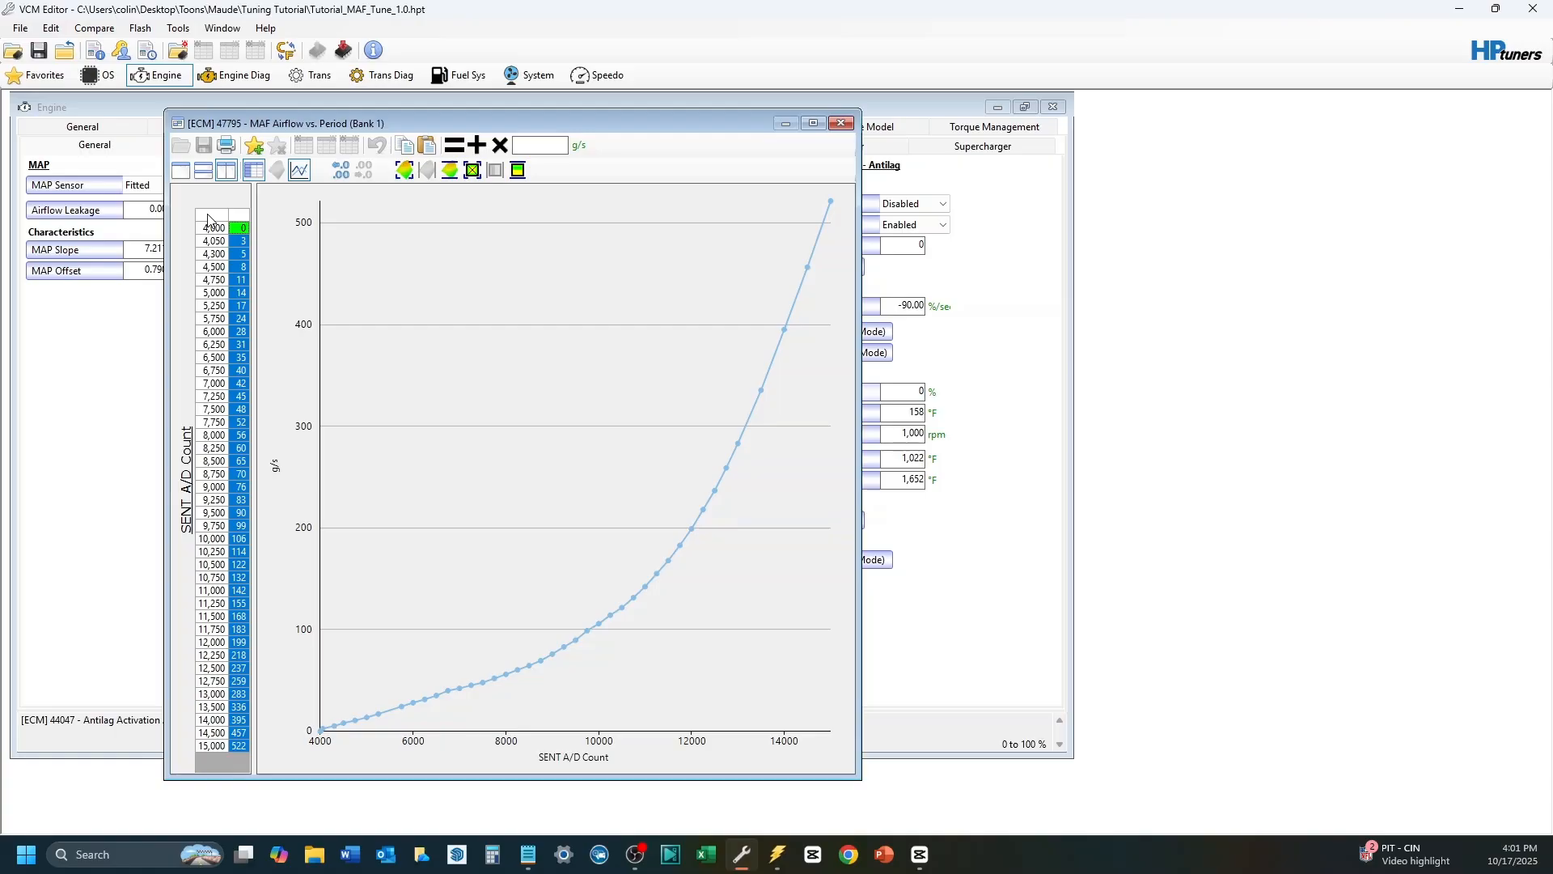
right_click(234, 225)
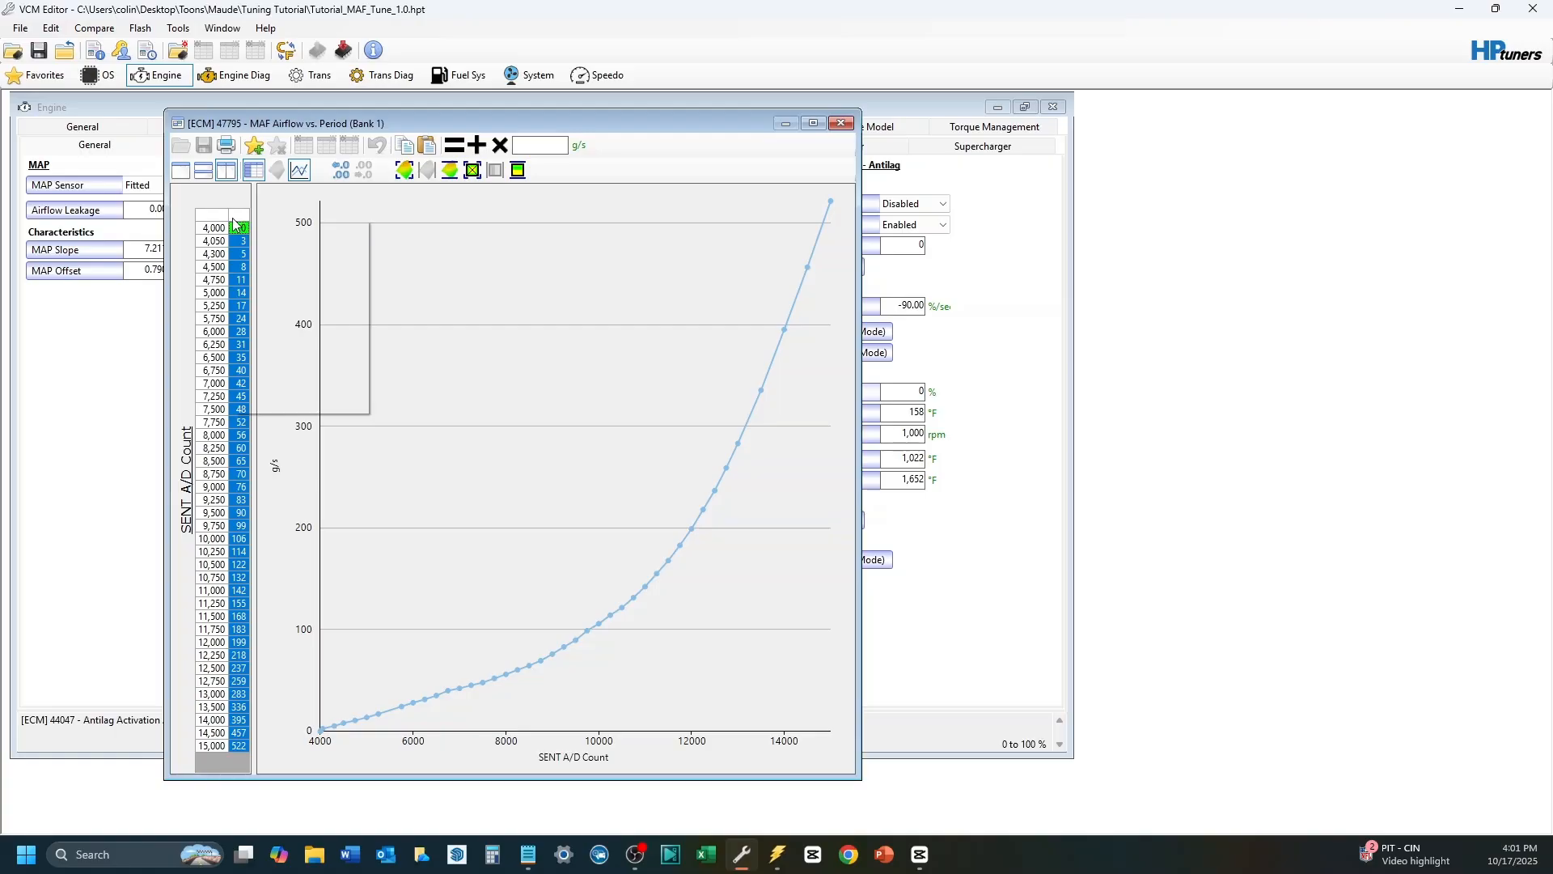
click(274, 228)
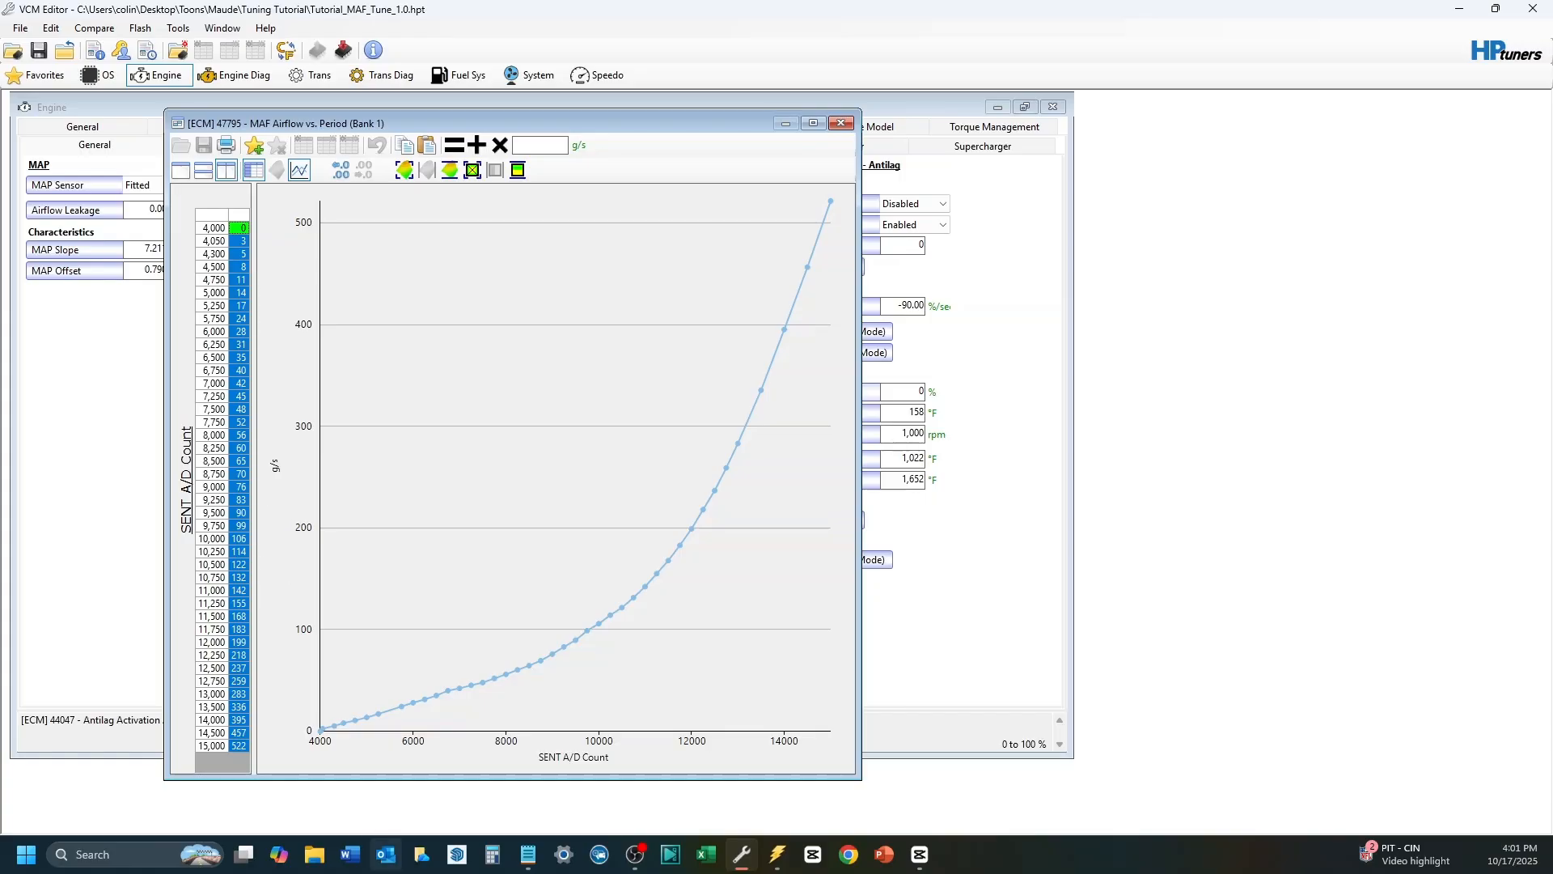
right_click(245, 396)
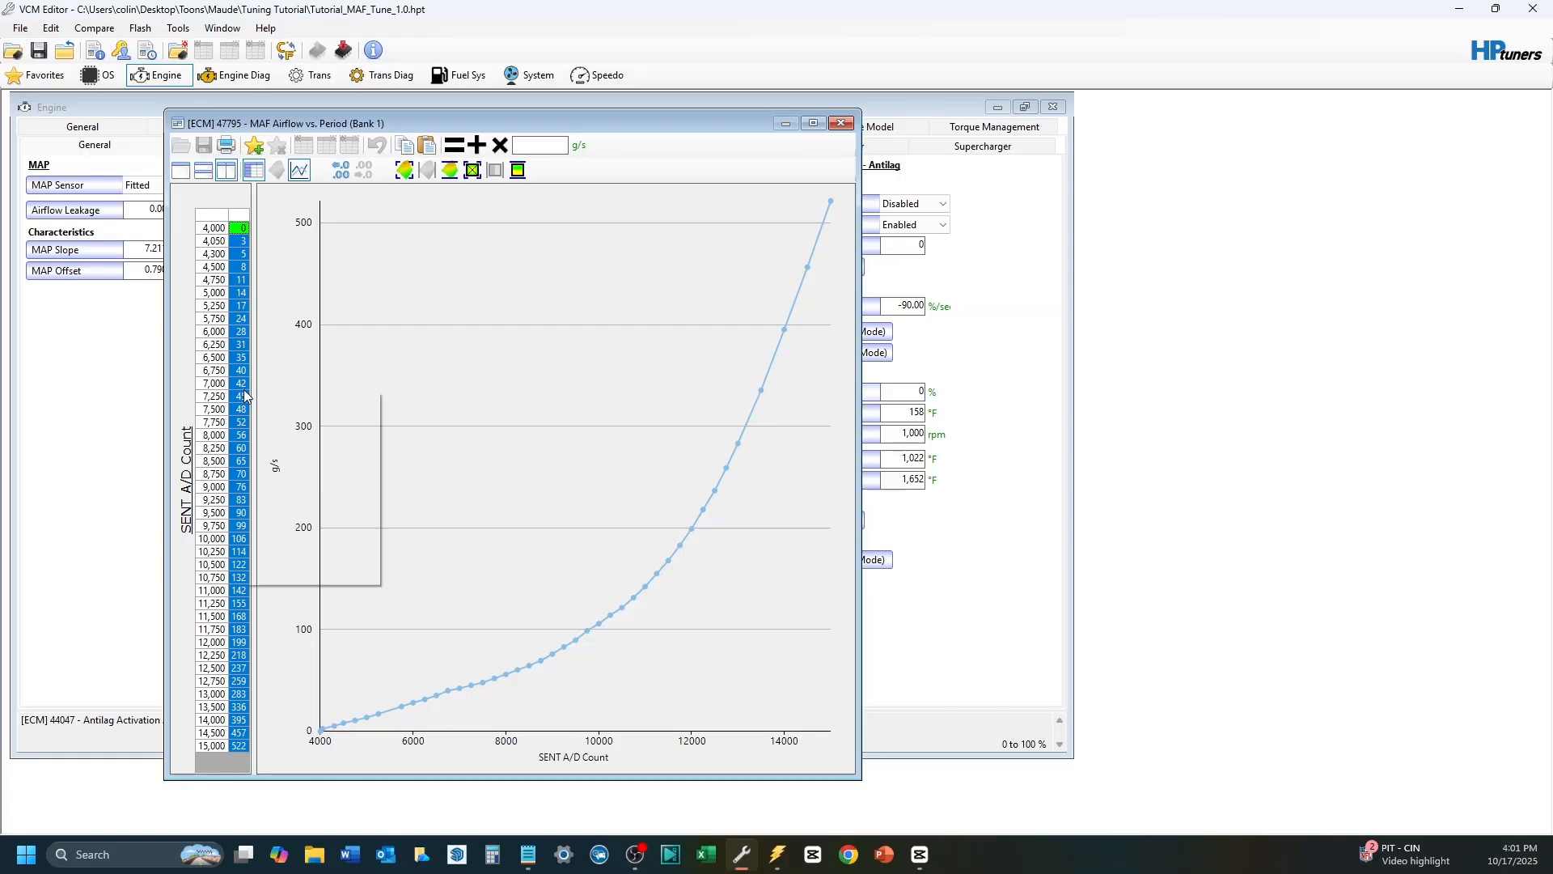
click(253, 251)
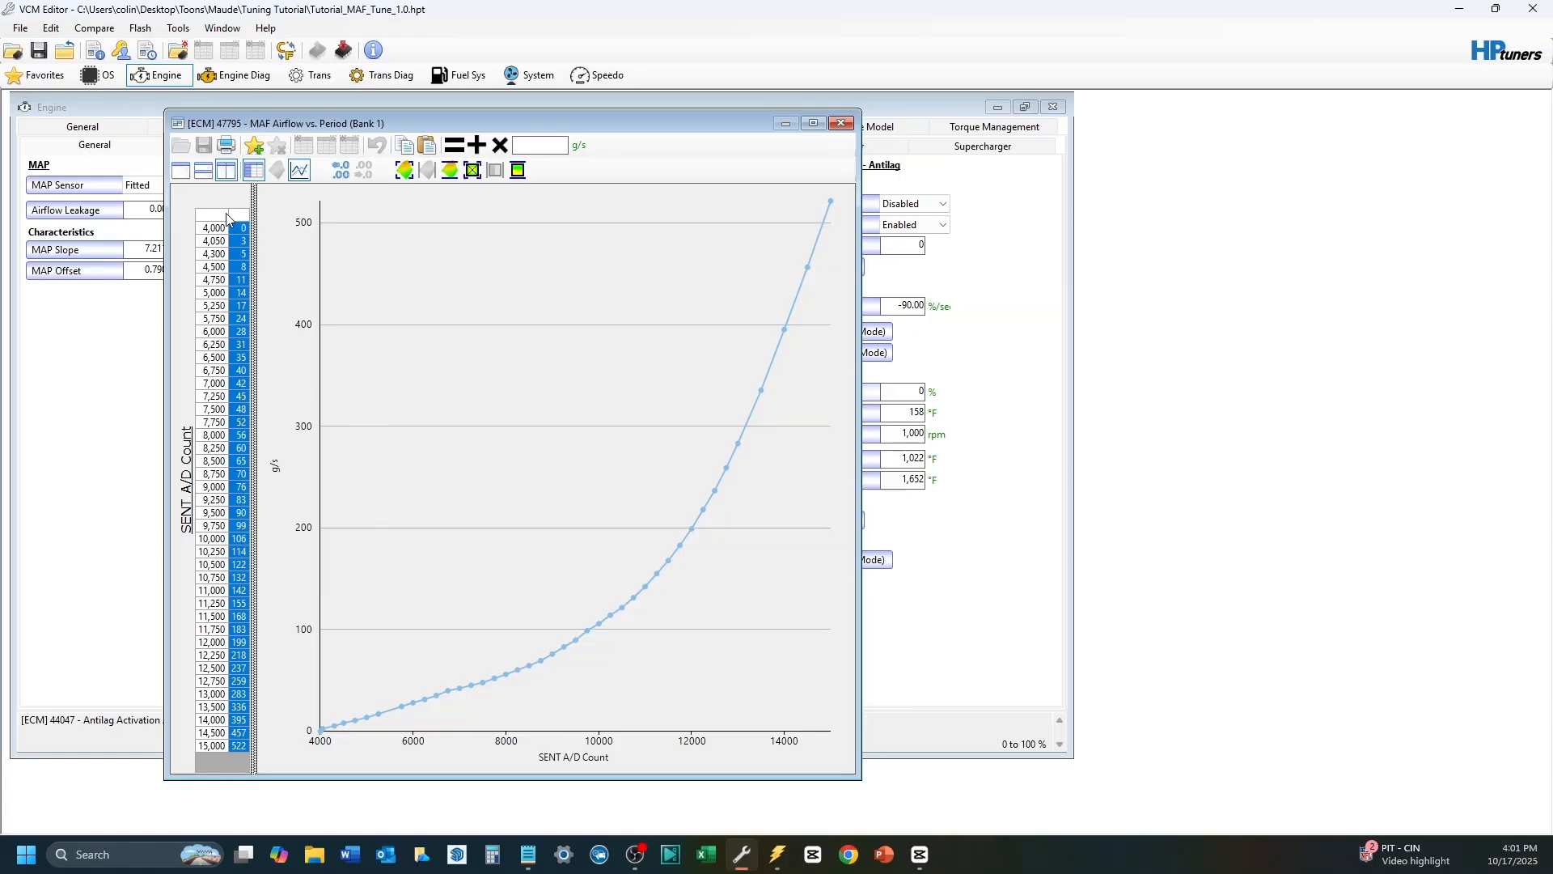
click(227, 219)
click(237, 262)
click(215, 220)
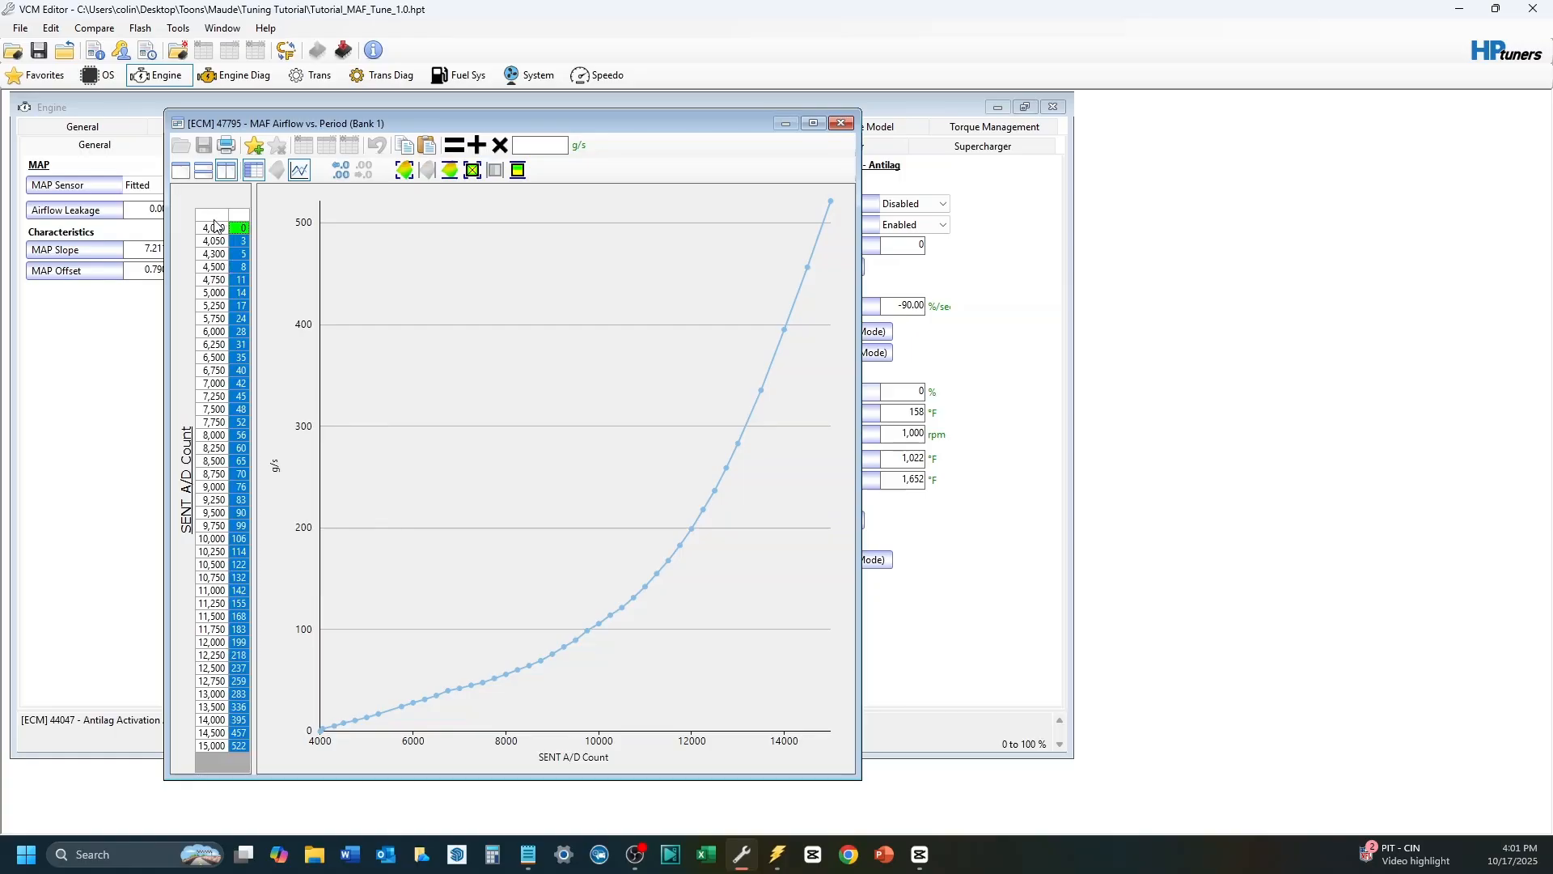
right_click(241, 274)
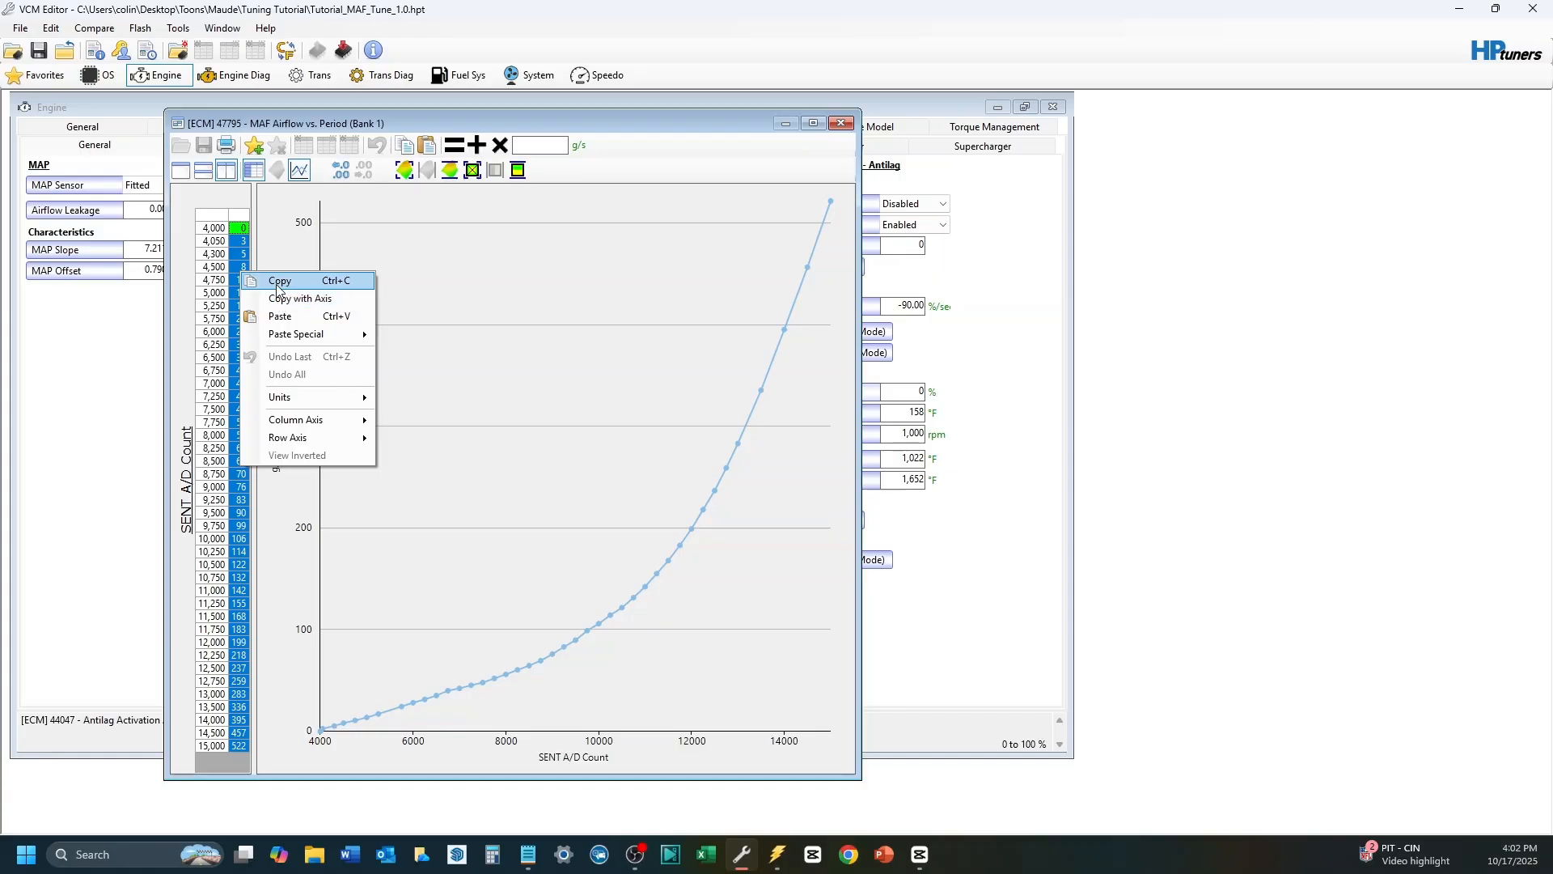
click(277, 283)
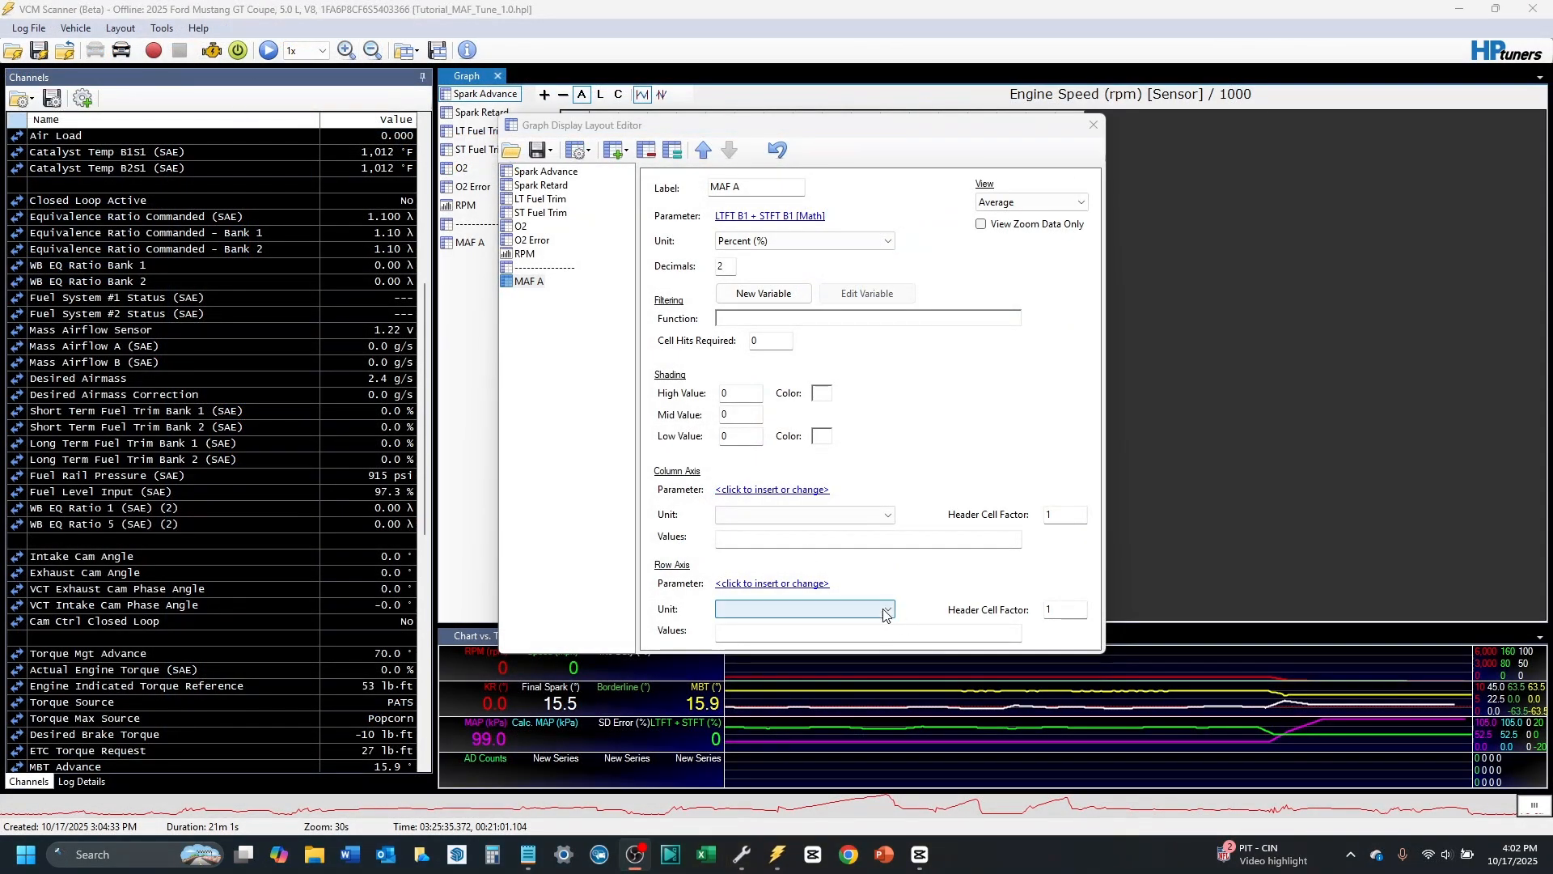
Step: In VCM Scanner, set MAF A's row axis parameter to Mass Airflow A (SAE), declining the generic sensor
click(786, 588)
click(786, 588)
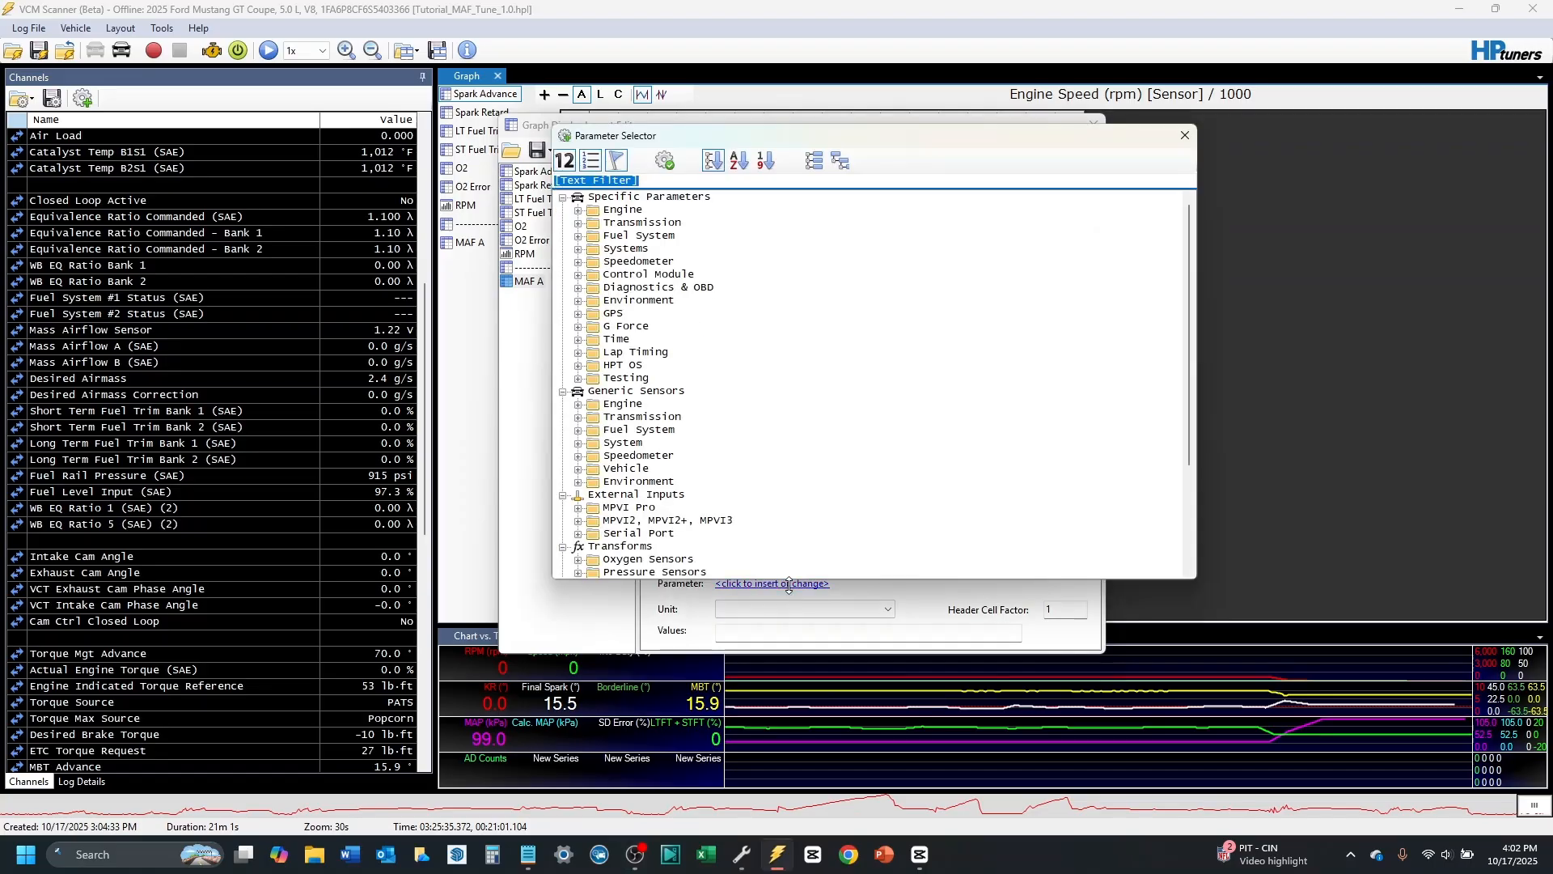
click(579, 212)
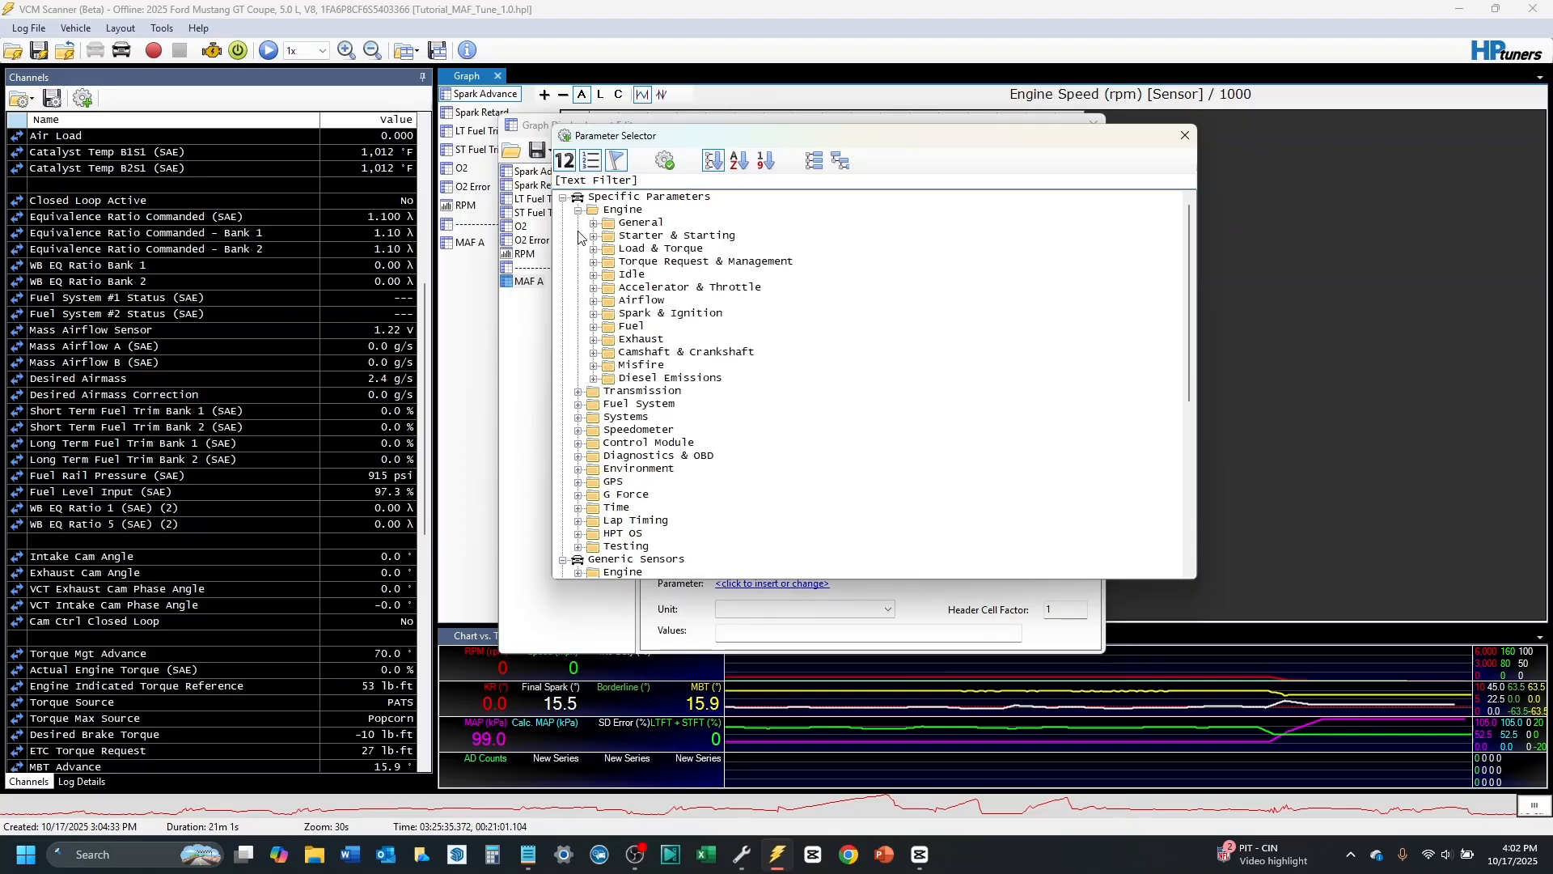
click(593, 300)
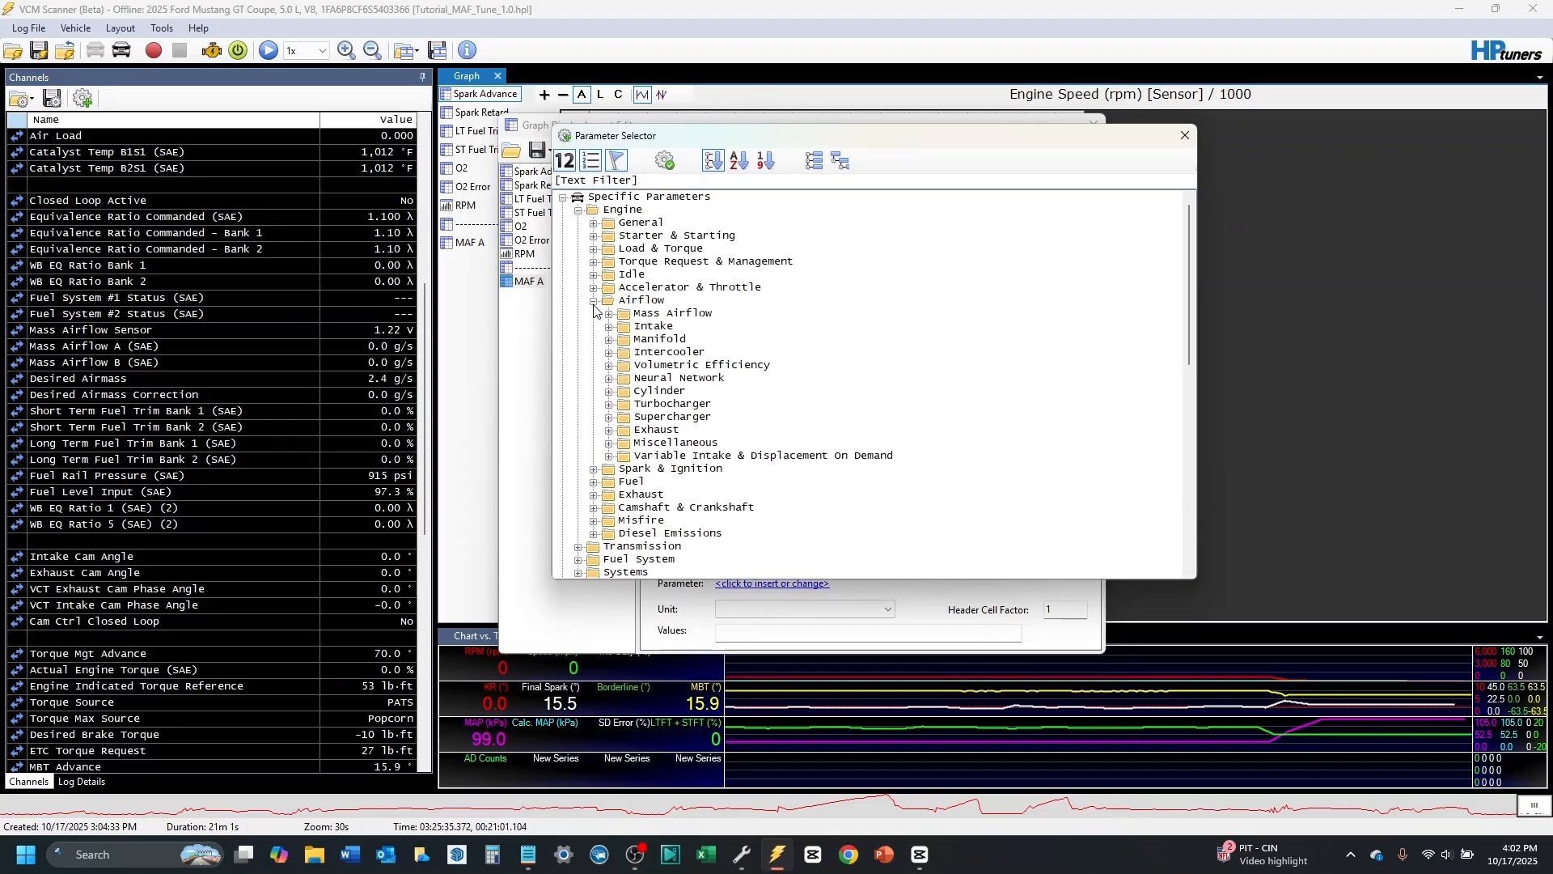
click(612, 316)
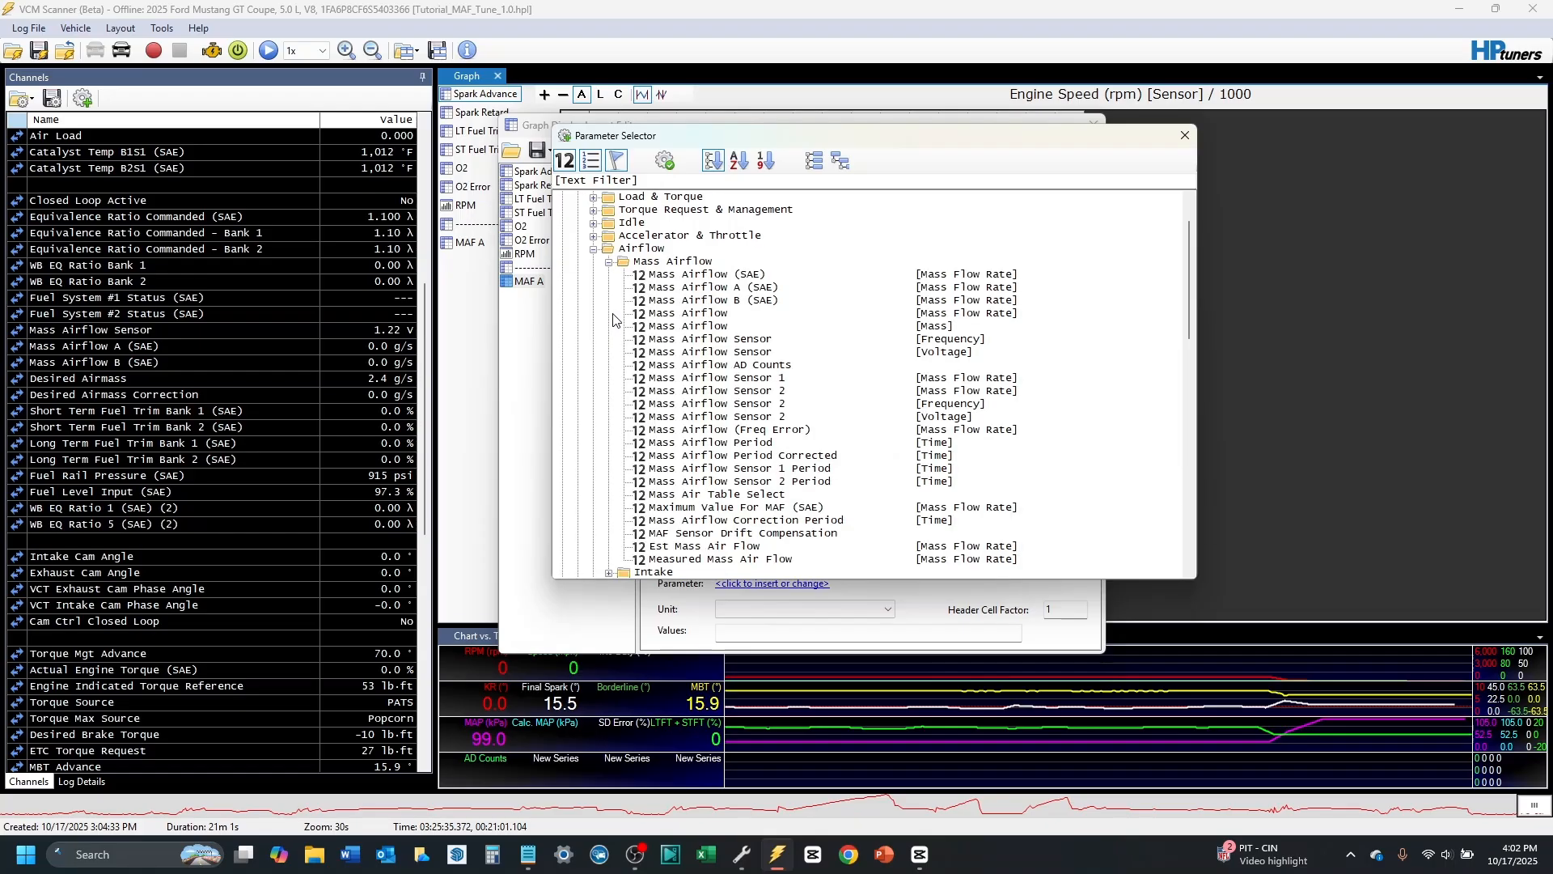
click(692, 289)
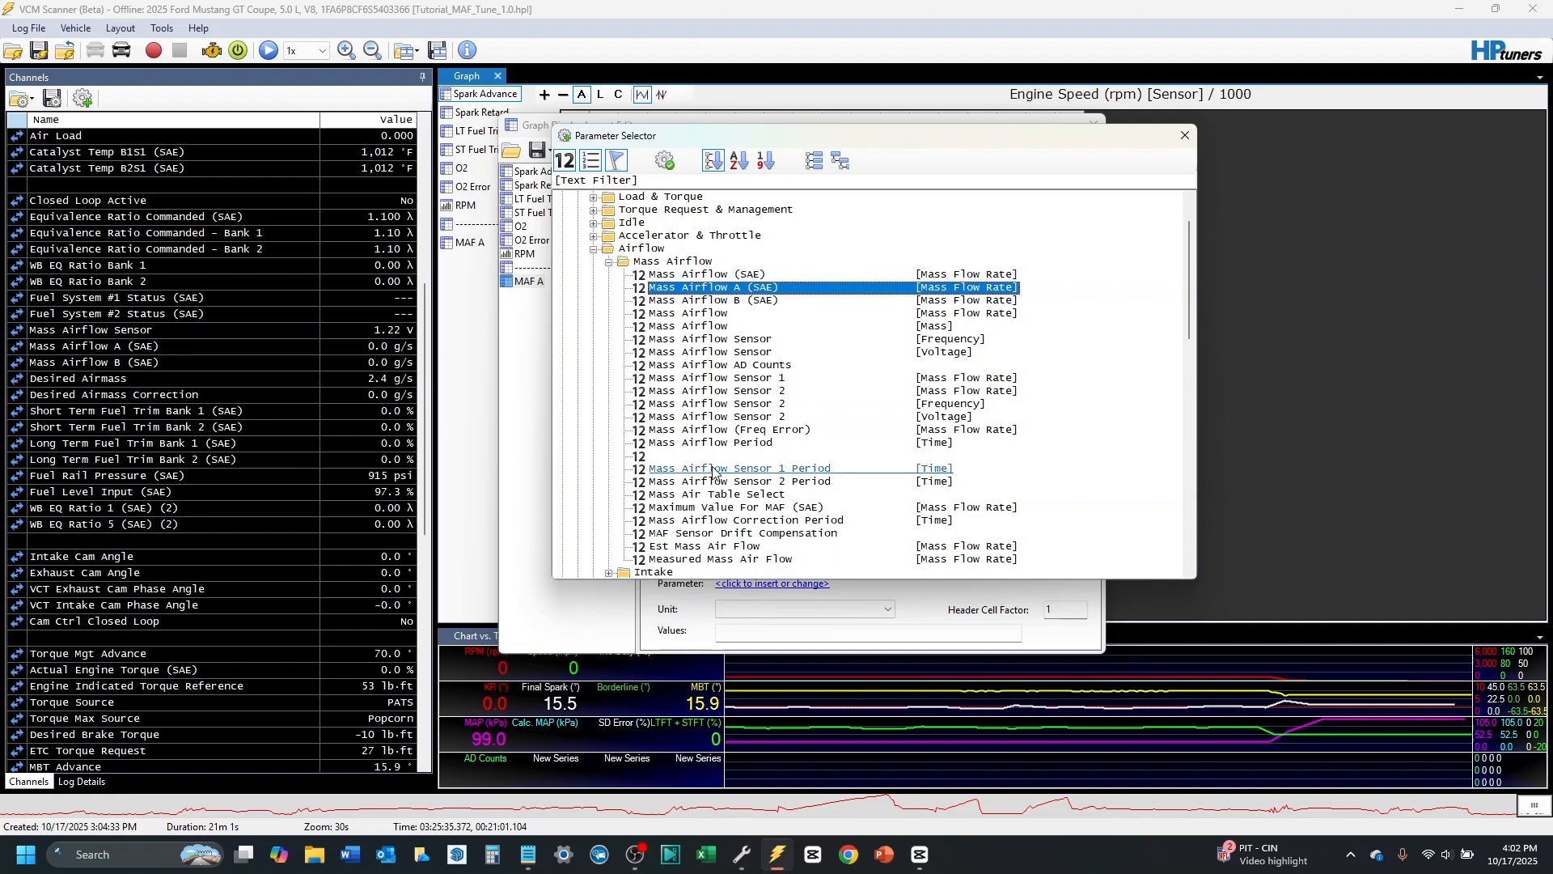
double_click(715, 289)
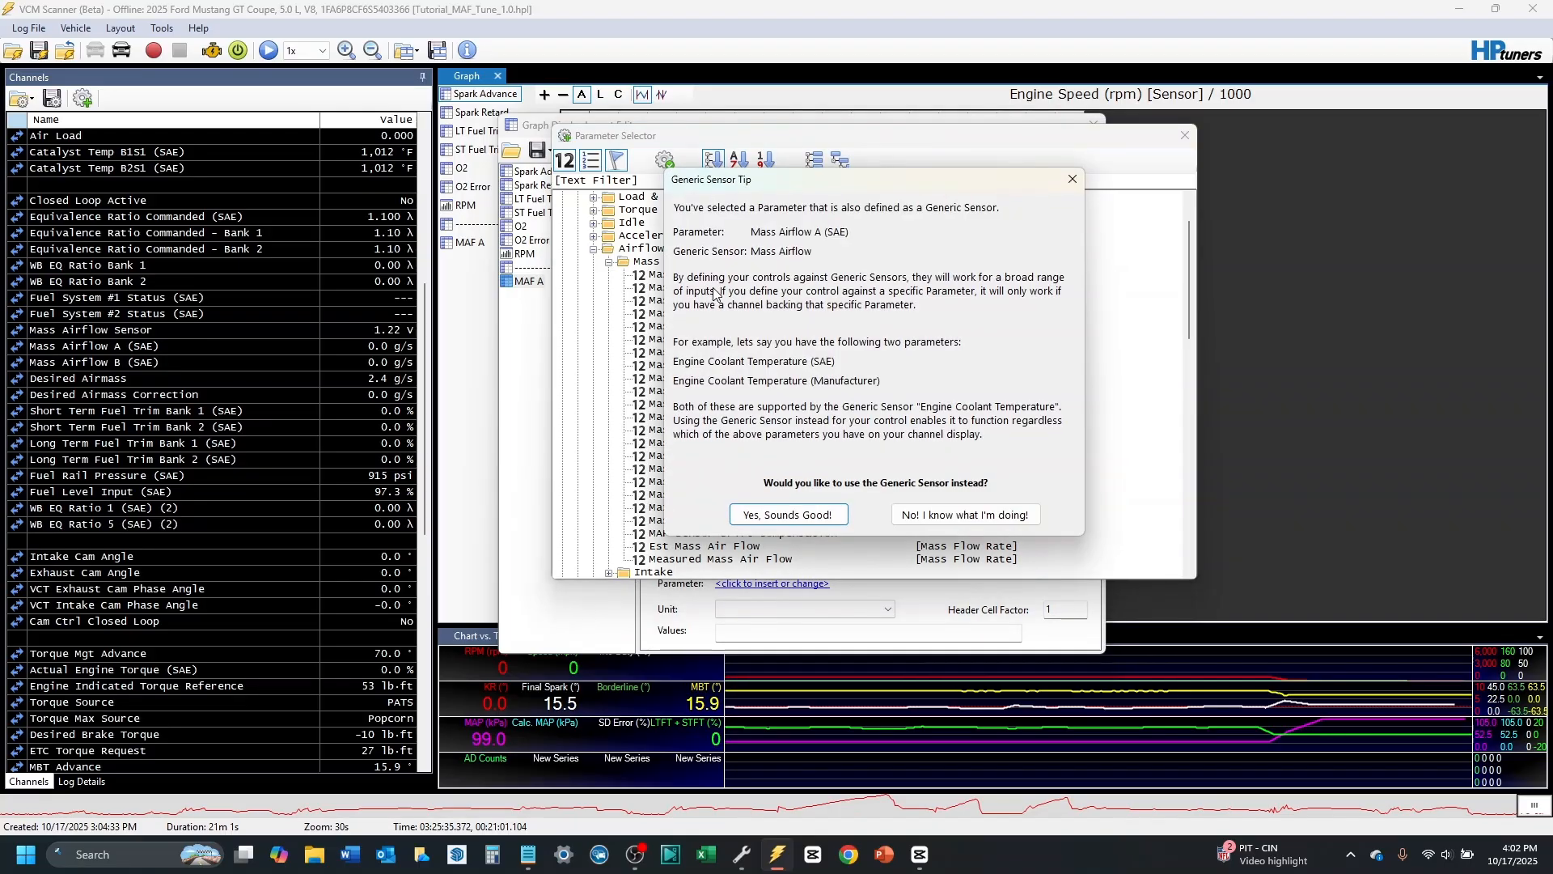
drag(849, 179, 785, 210)
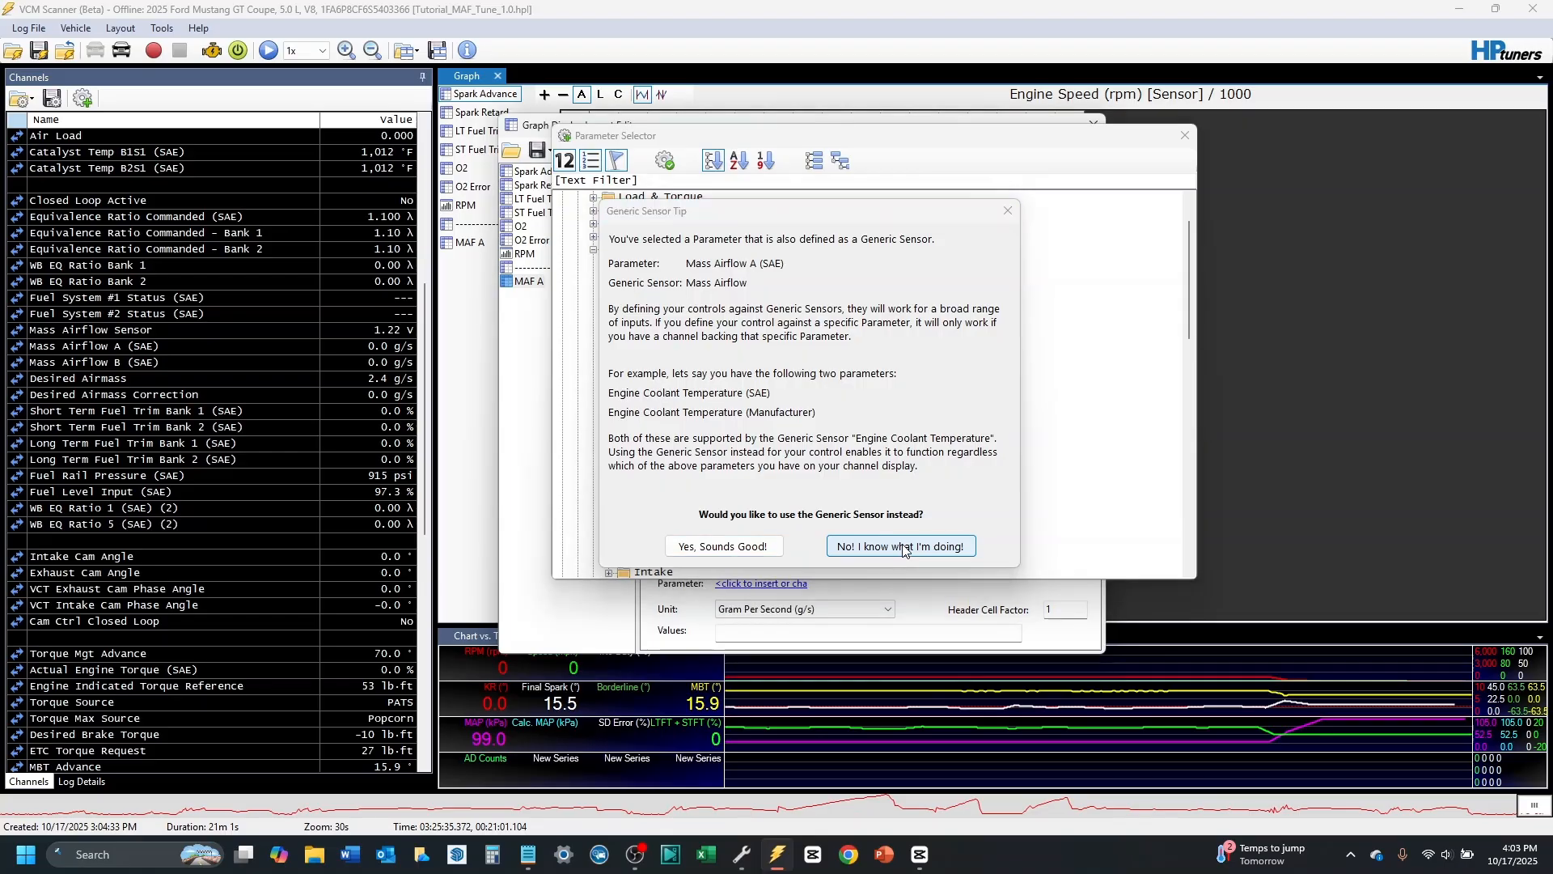
click(903, 547)
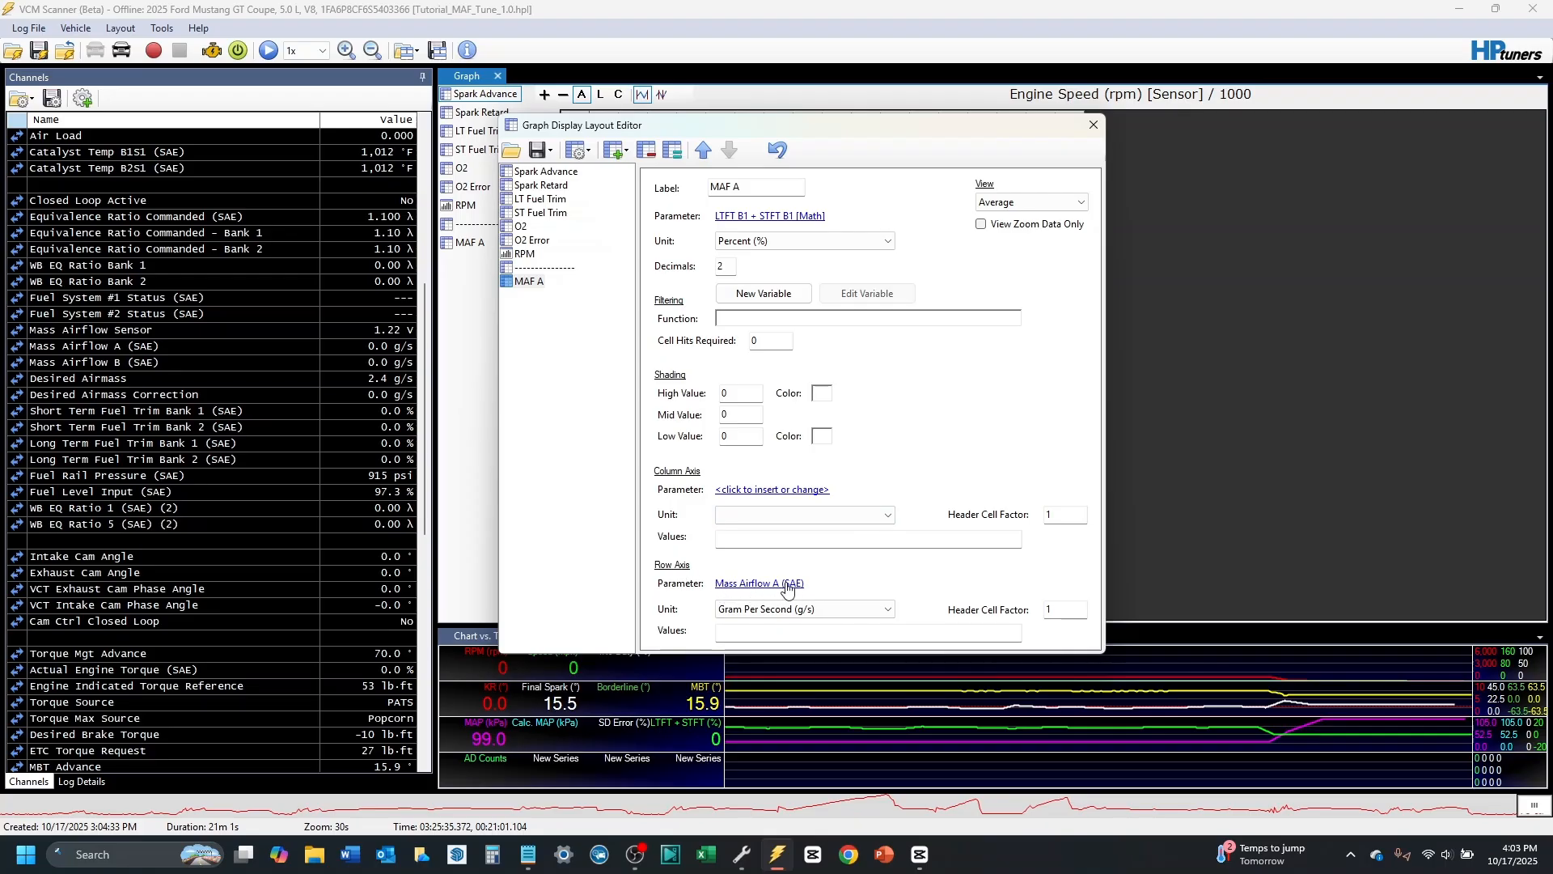
Step: Paste the copied Bank 1 airflow values into the MAF A table's row axis values
click(751, 635)
right_click(771, 633)
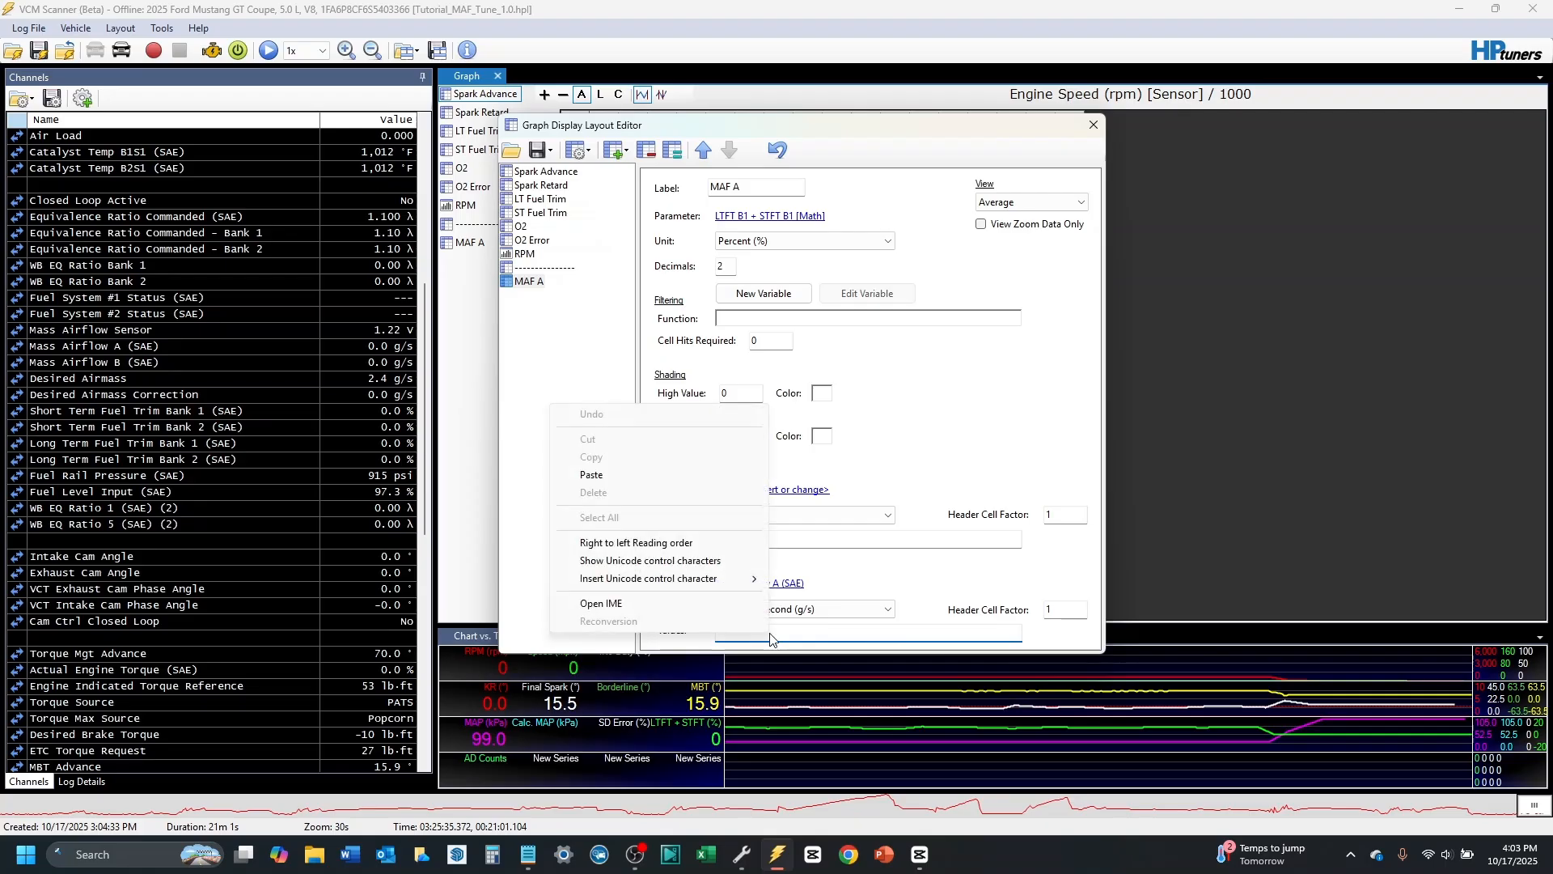
click(610, 477)
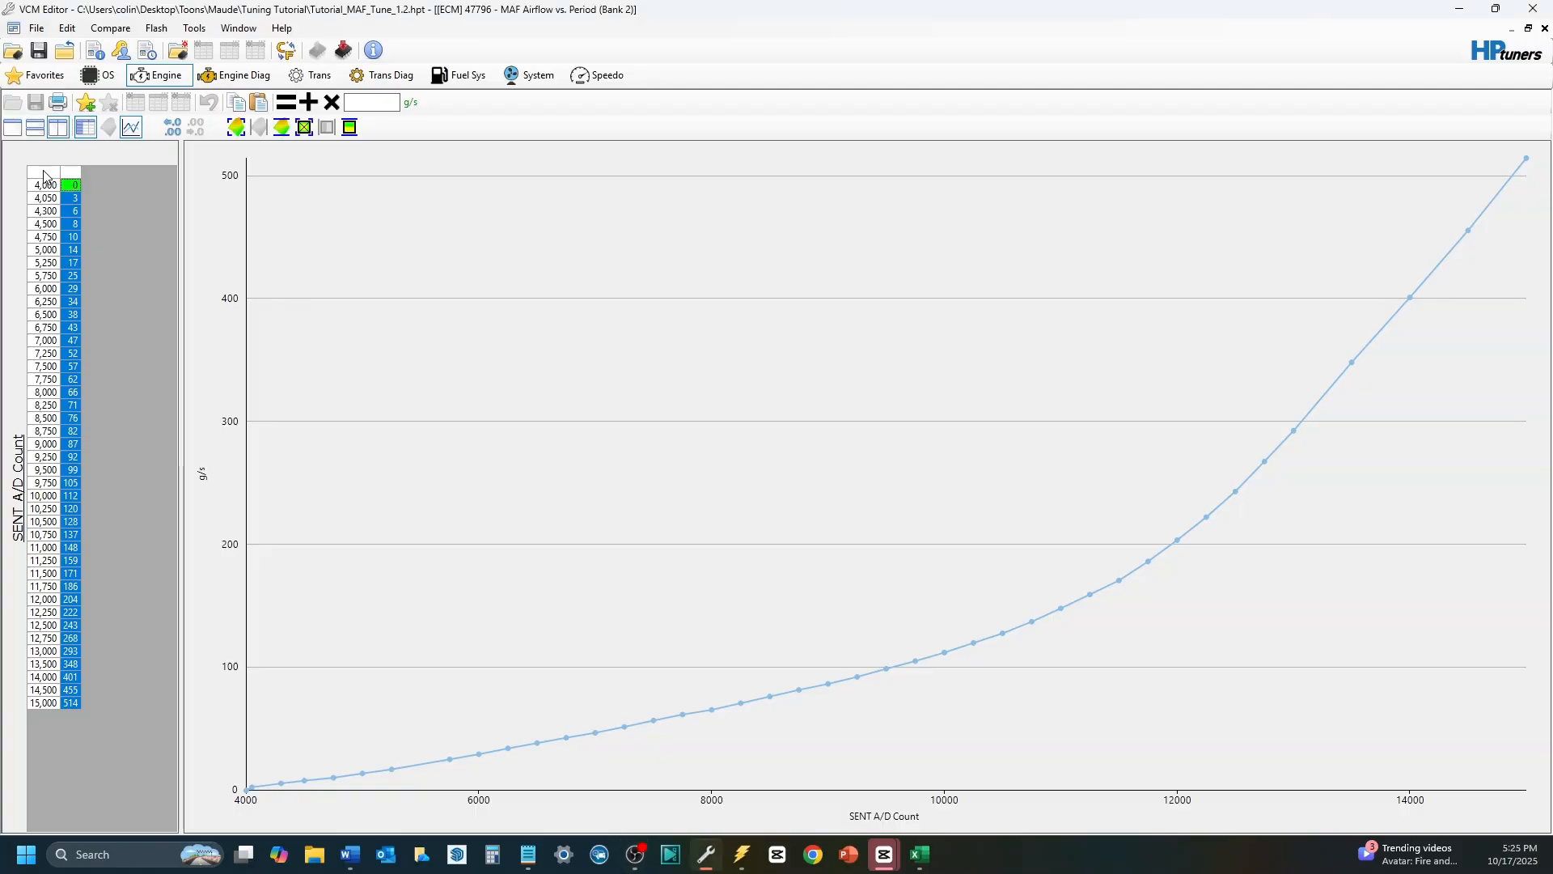
Step: Copy all MAF Airflow vs. Period (Bank 2) airflow values, and clear the row axis values of MAF B - RAW in VCM Scanner
right_click(43, 171)
click(71, 182)
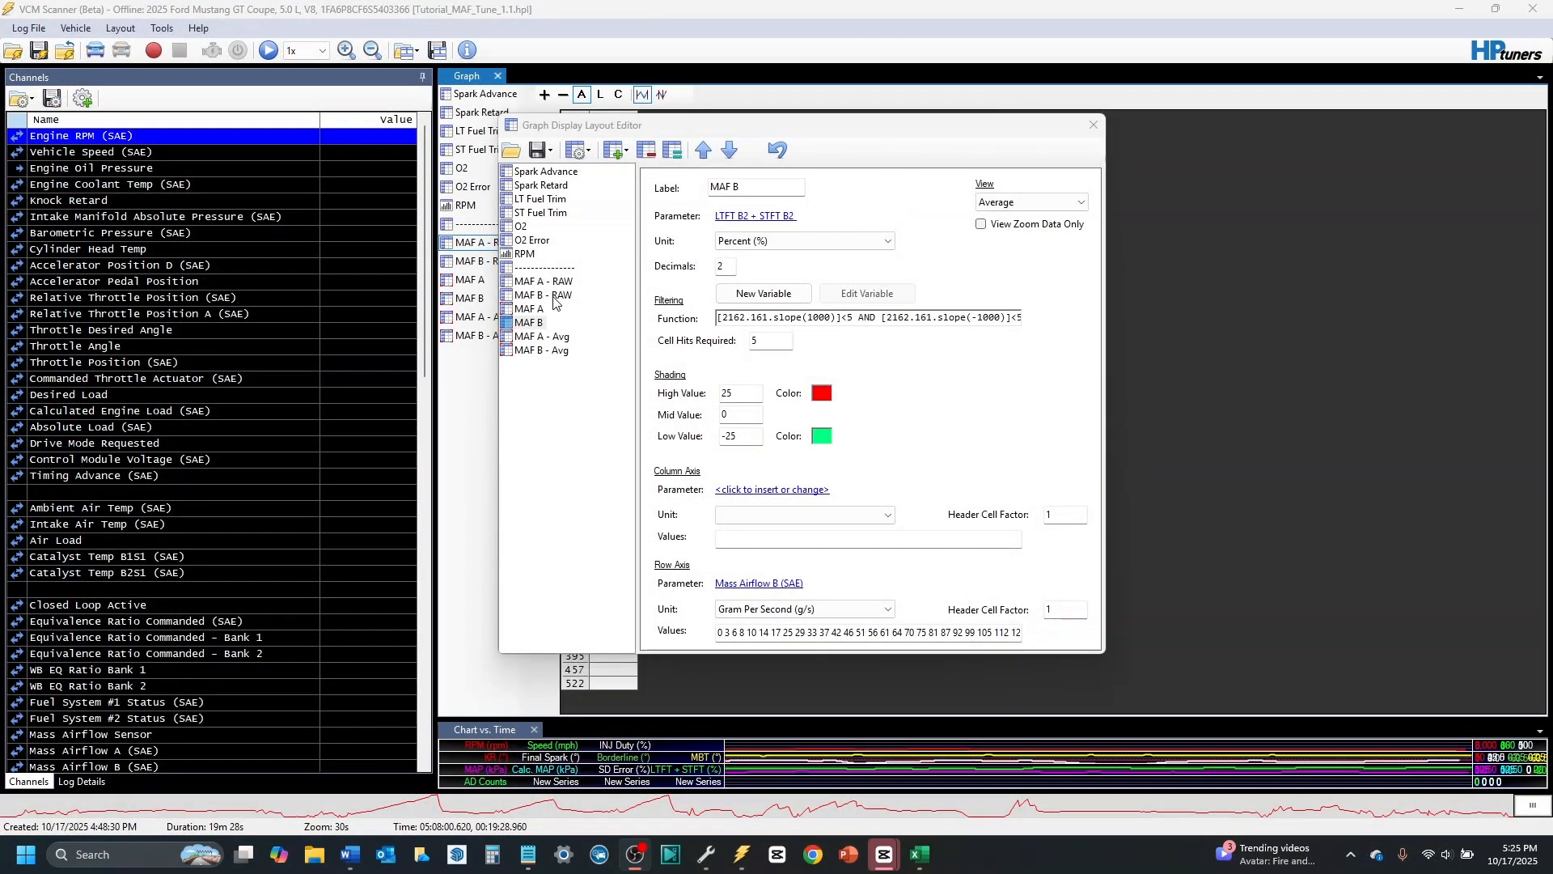
click(554, 296)
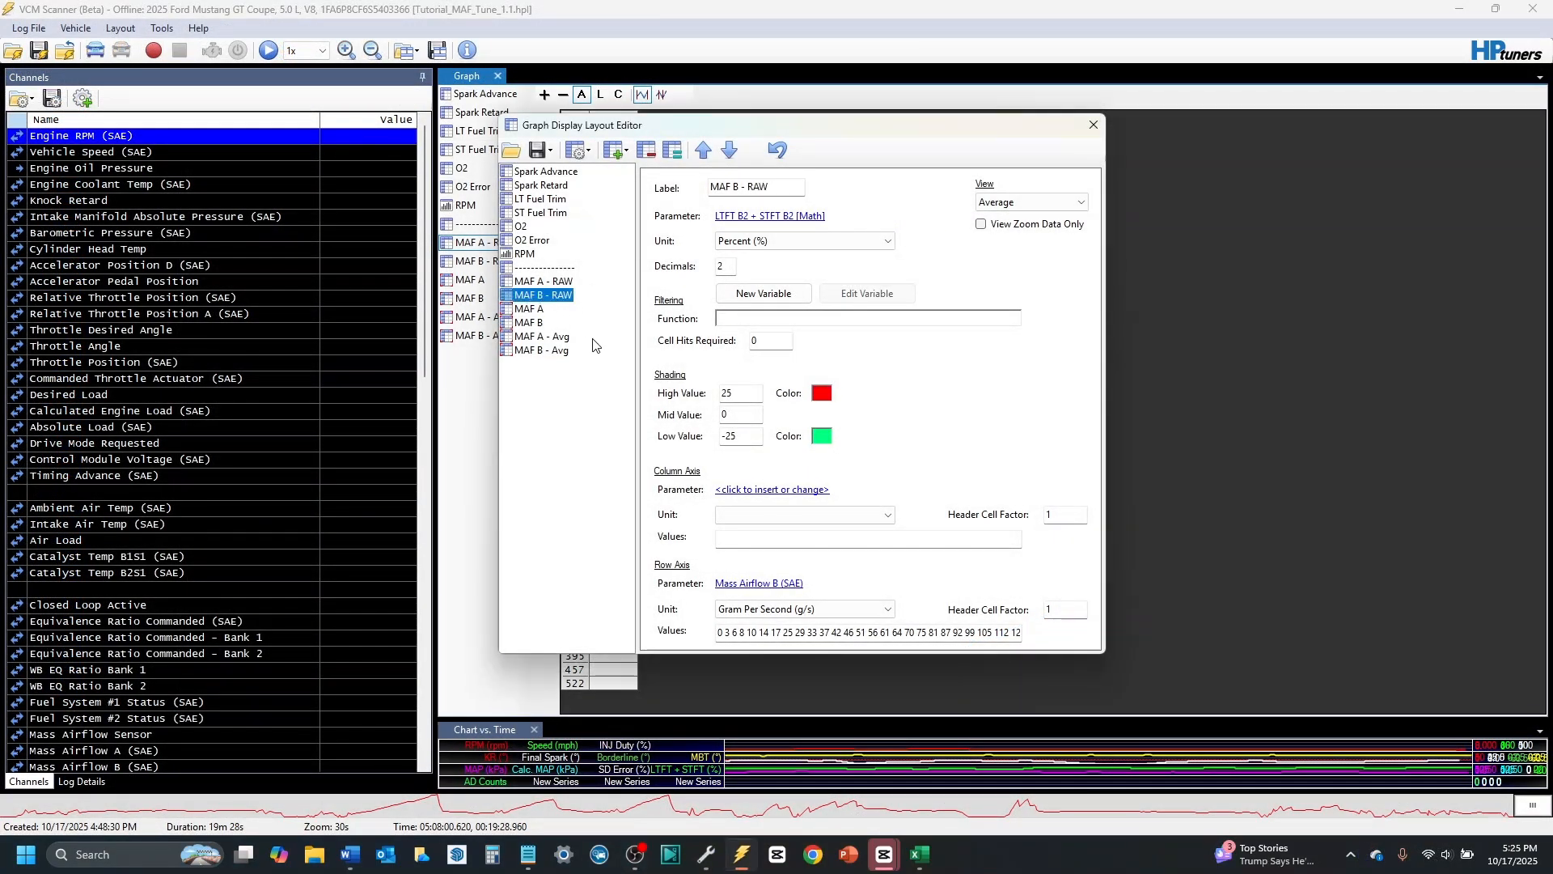
click(775, 635)
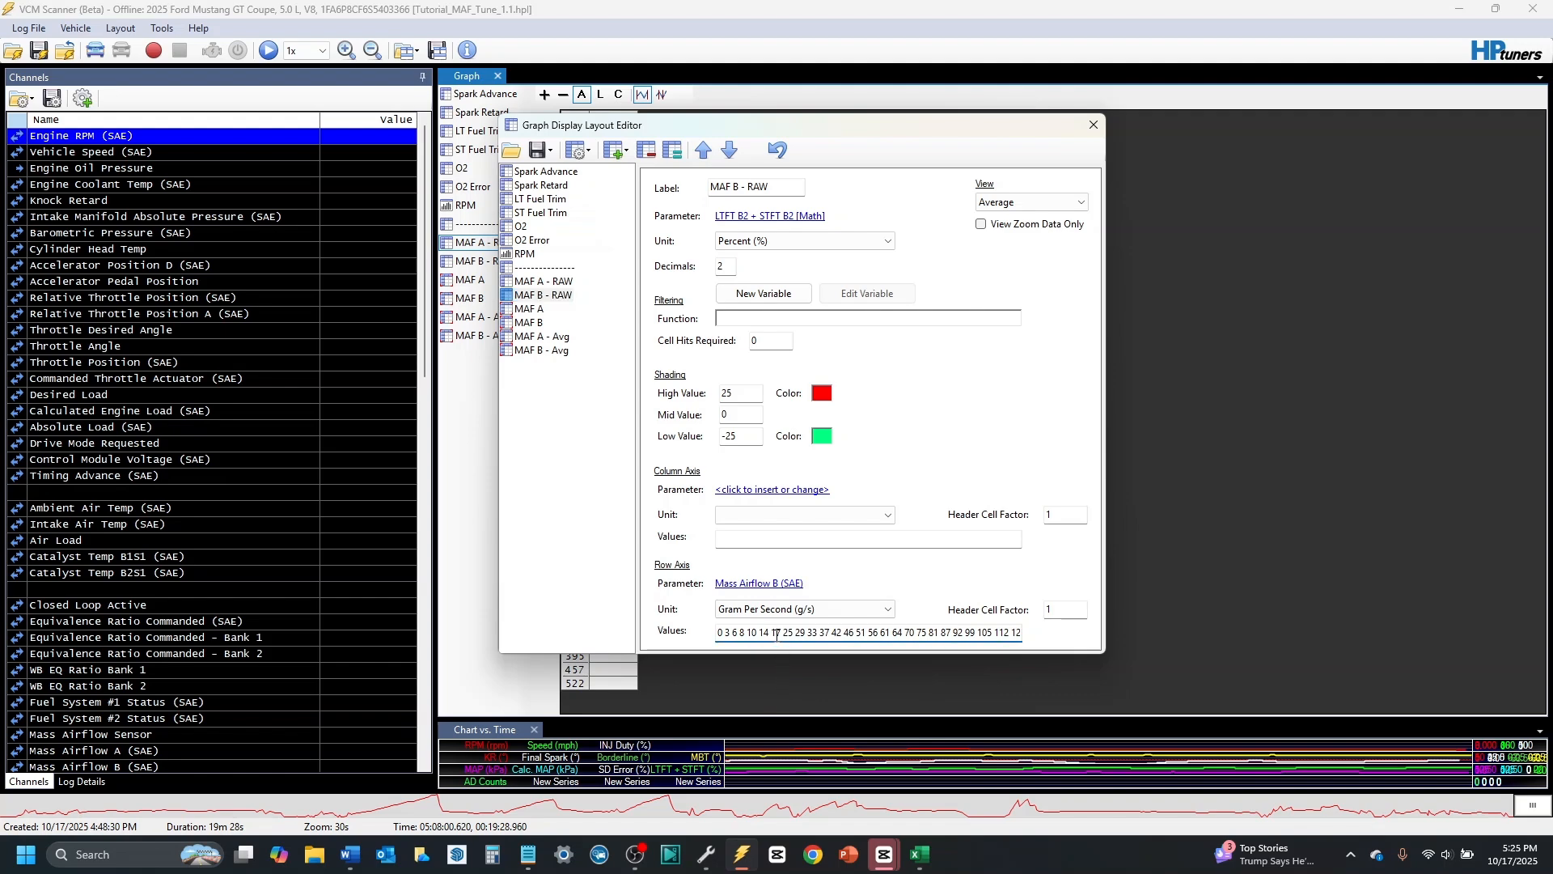
key(ctrl+a)
key(BackSpace)
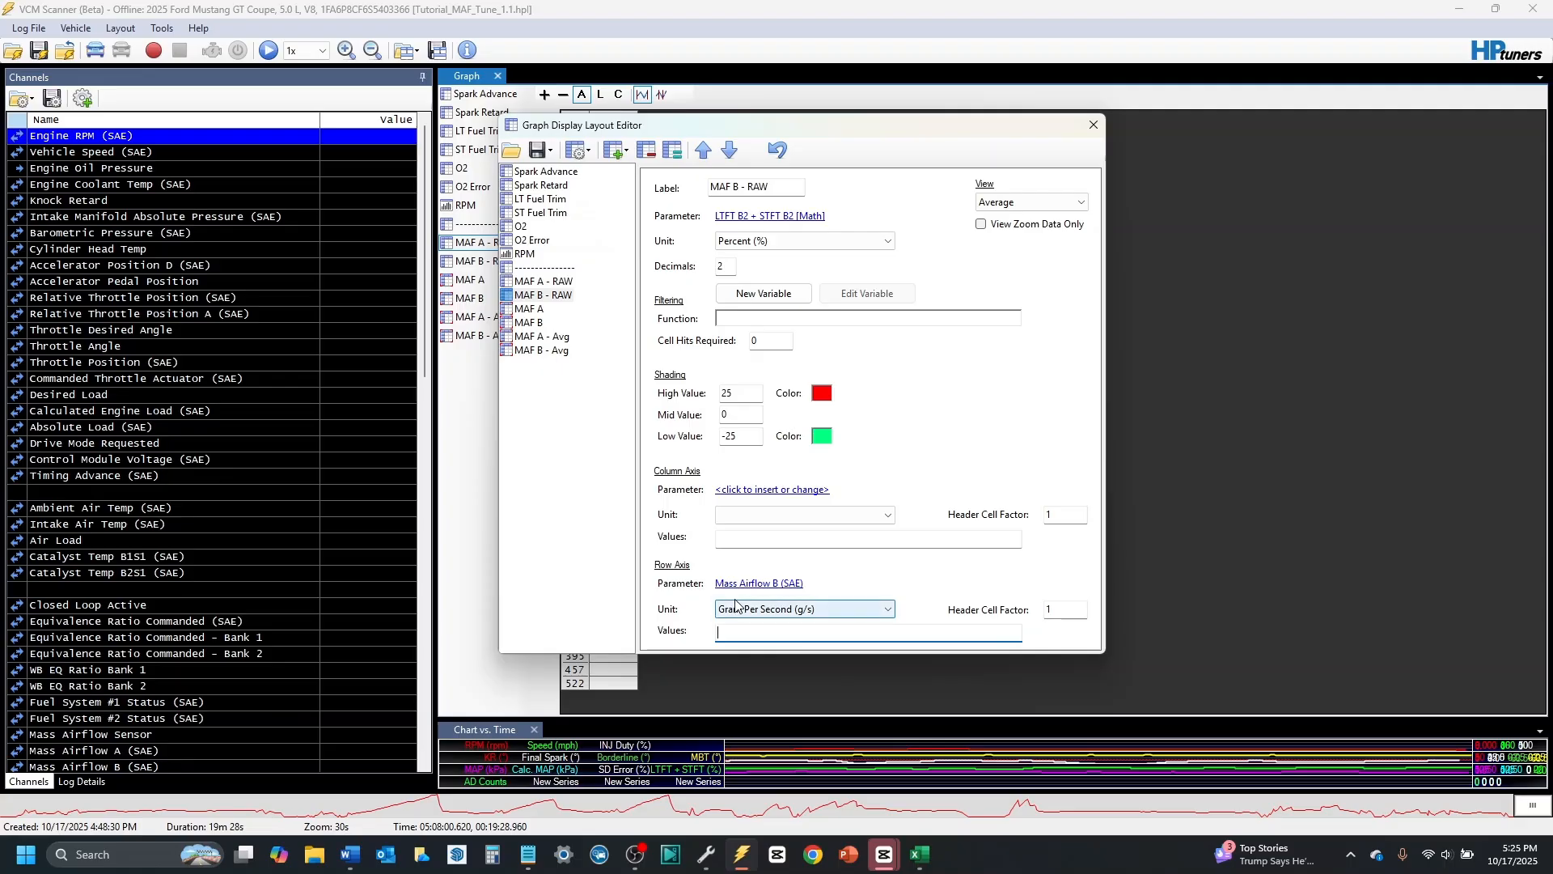
Step: Switch to the Excel workbook and clear the old airflow values from Sheet1
click(927, 862)
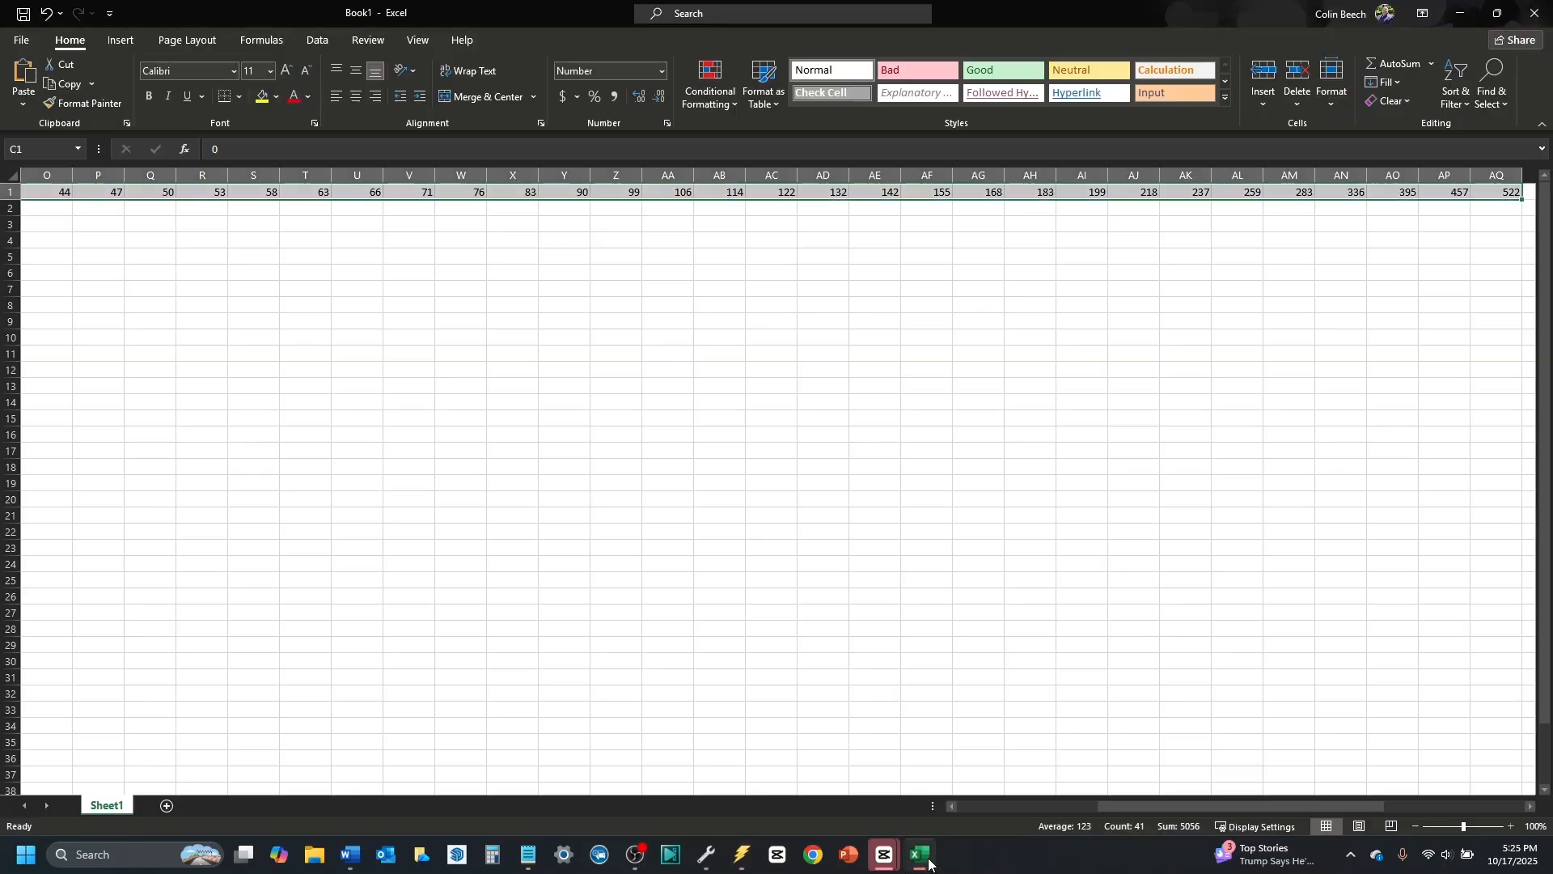
key(ctrl+shift+Down)
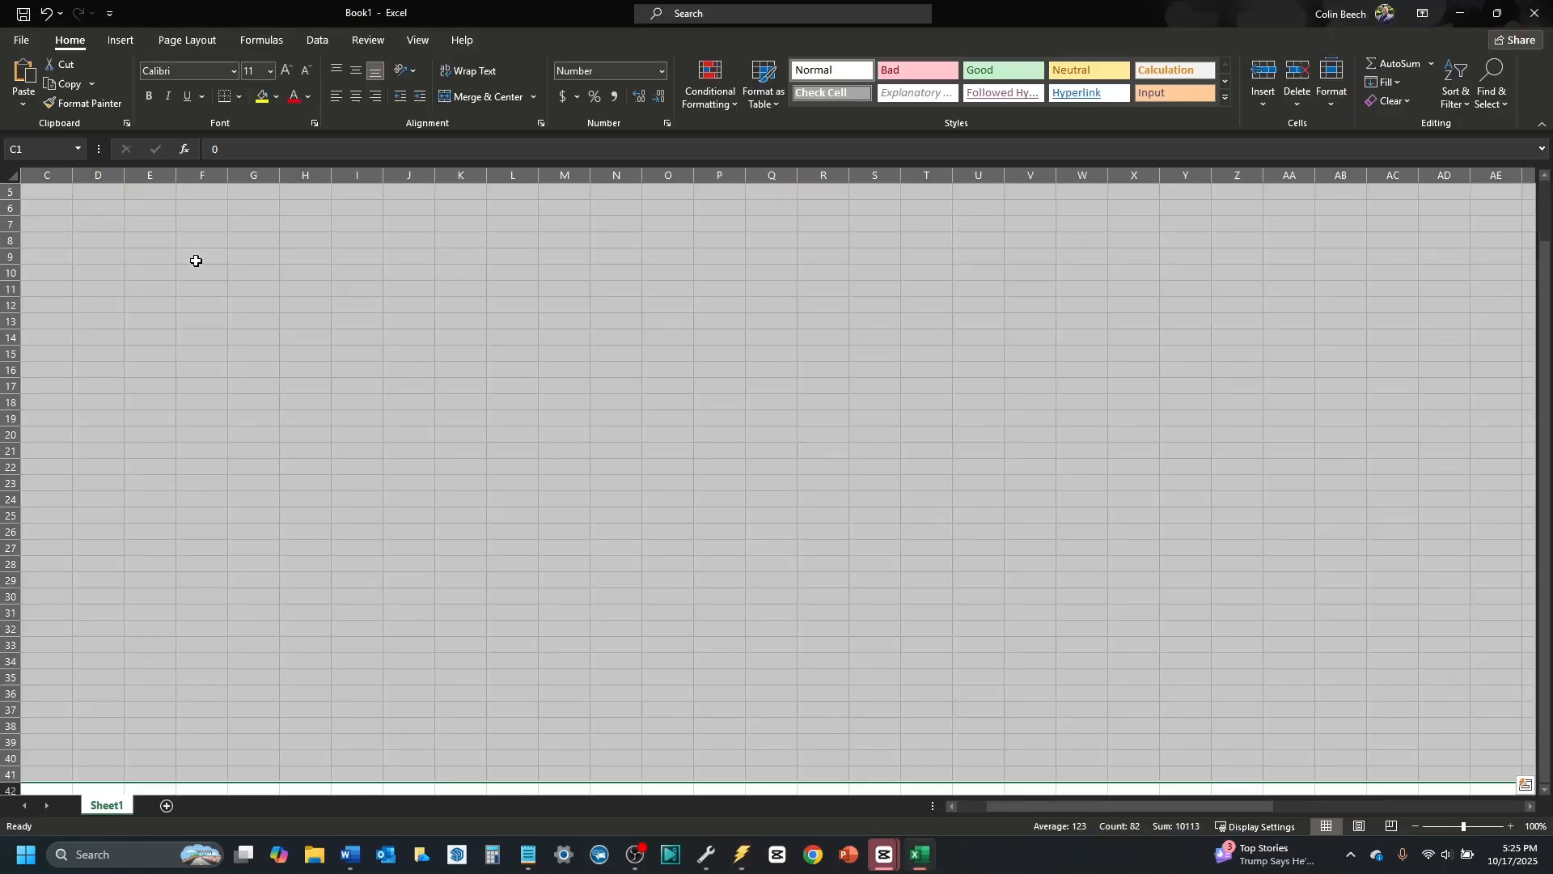
scroll(196, 261, up, 2)
click(223, 401)
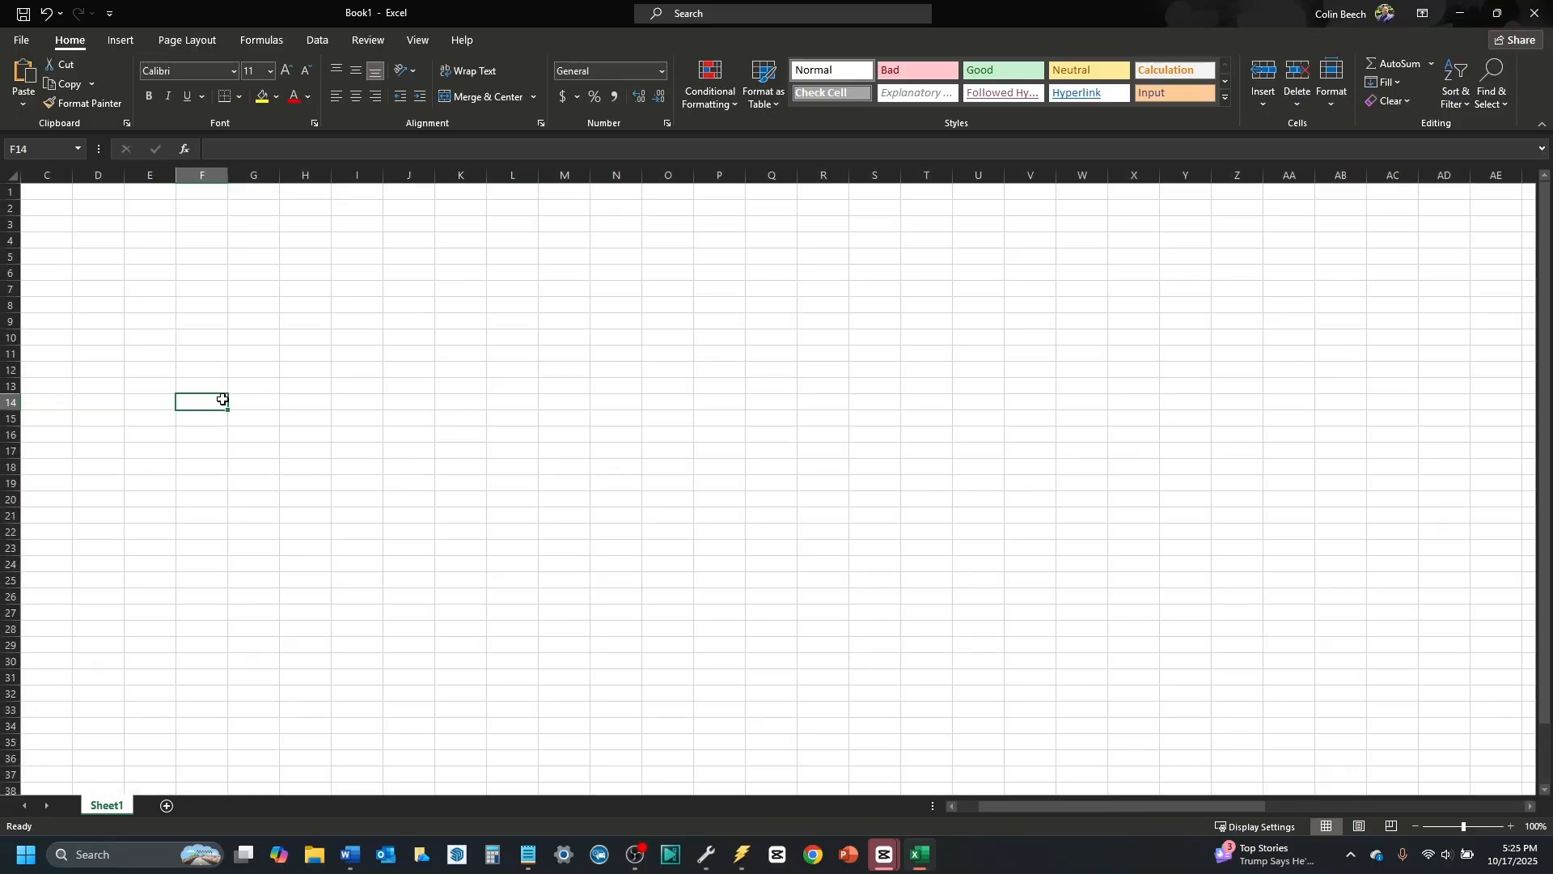
click(87, 196)
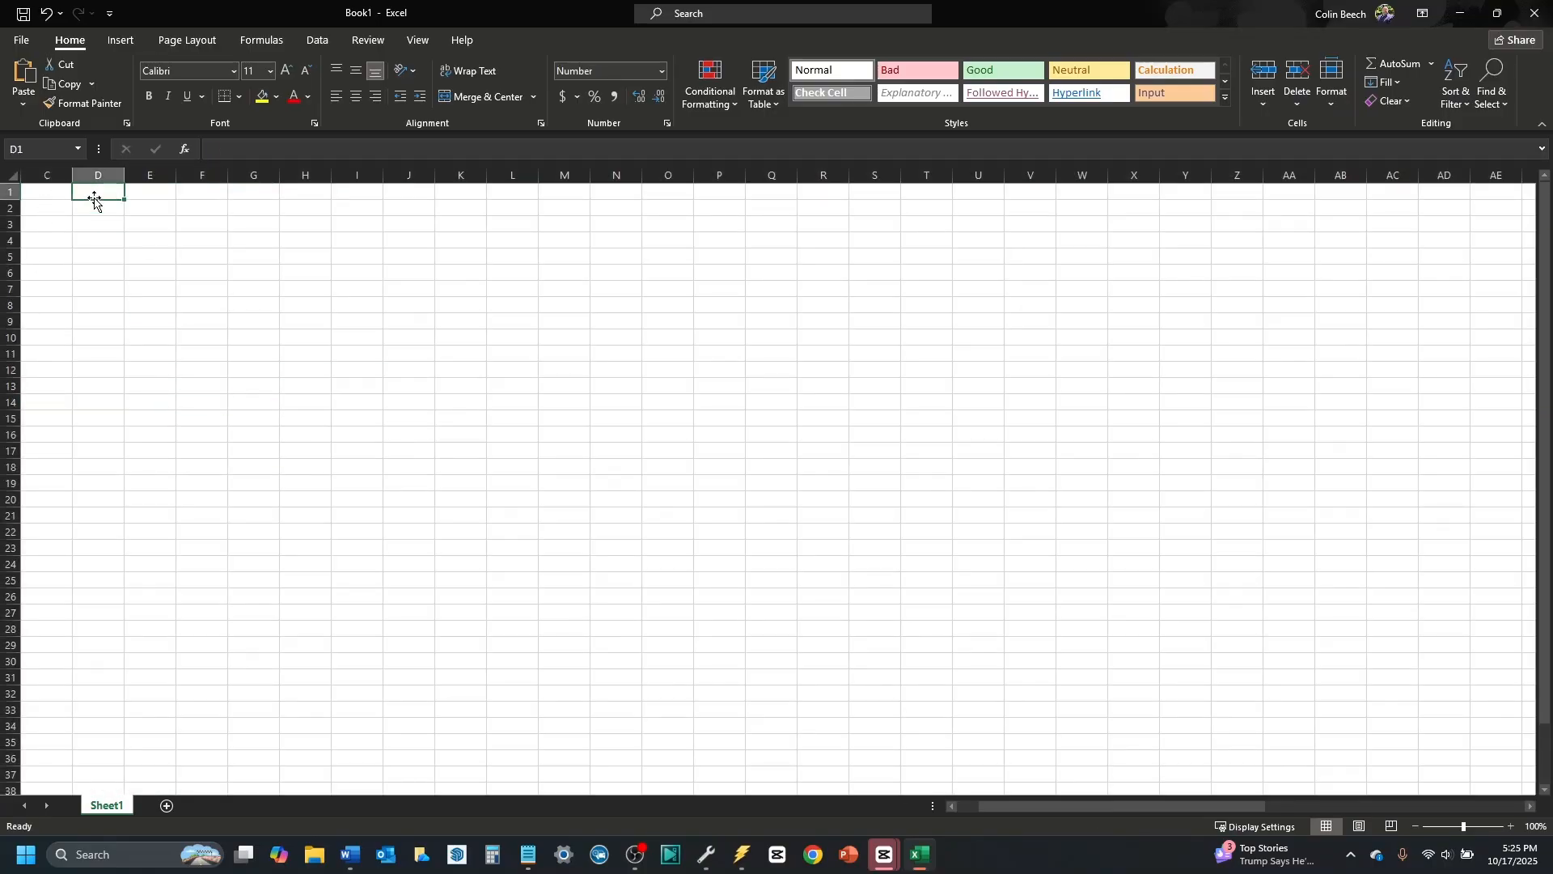
key(ctrl+v)
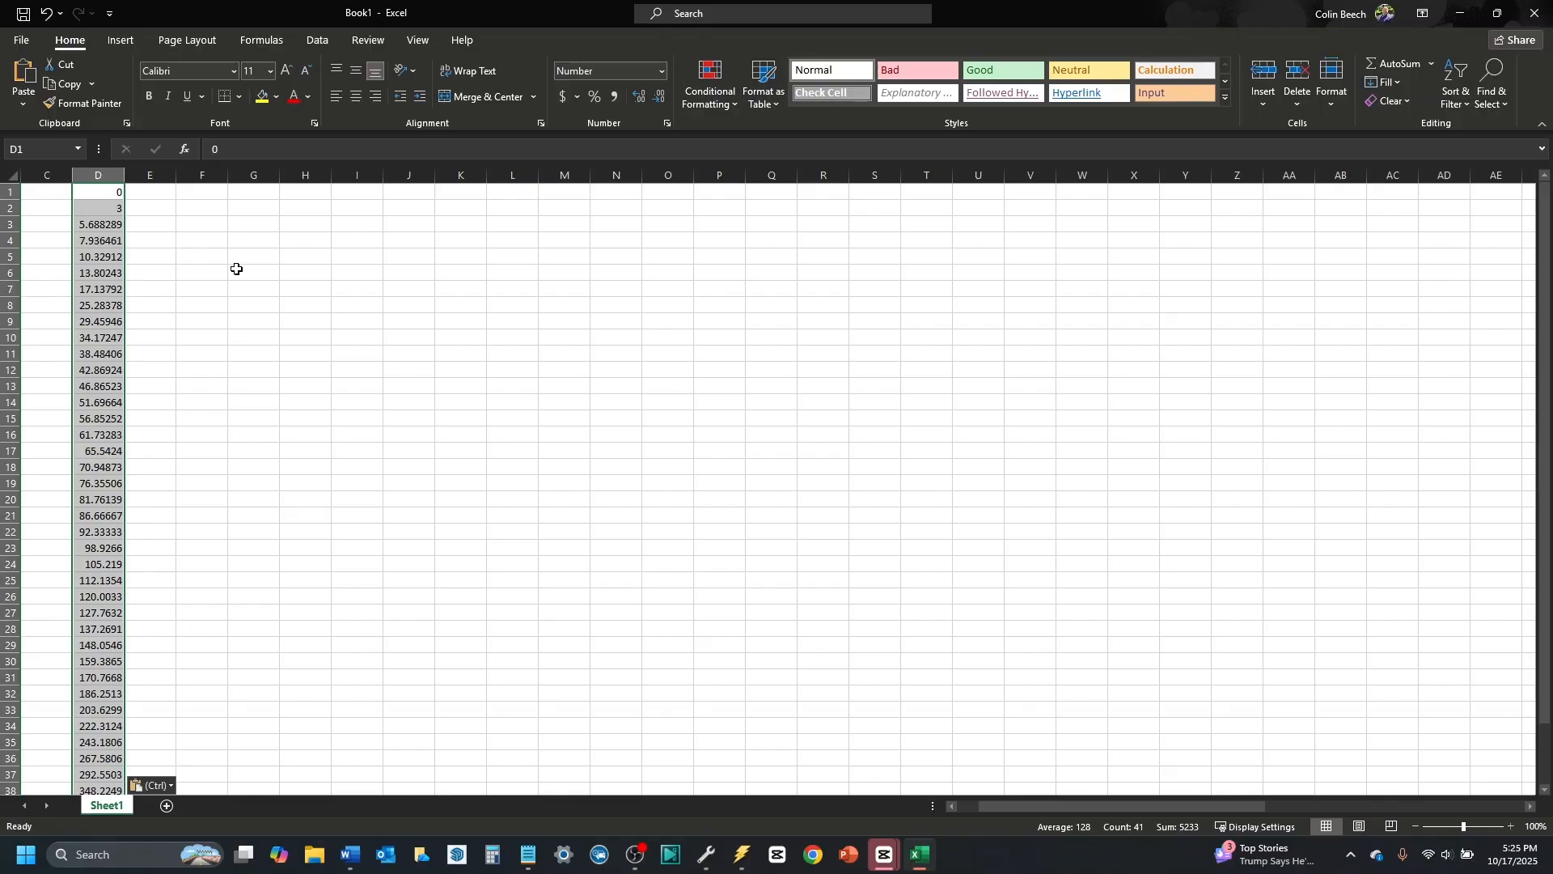
key(ctrl+z)
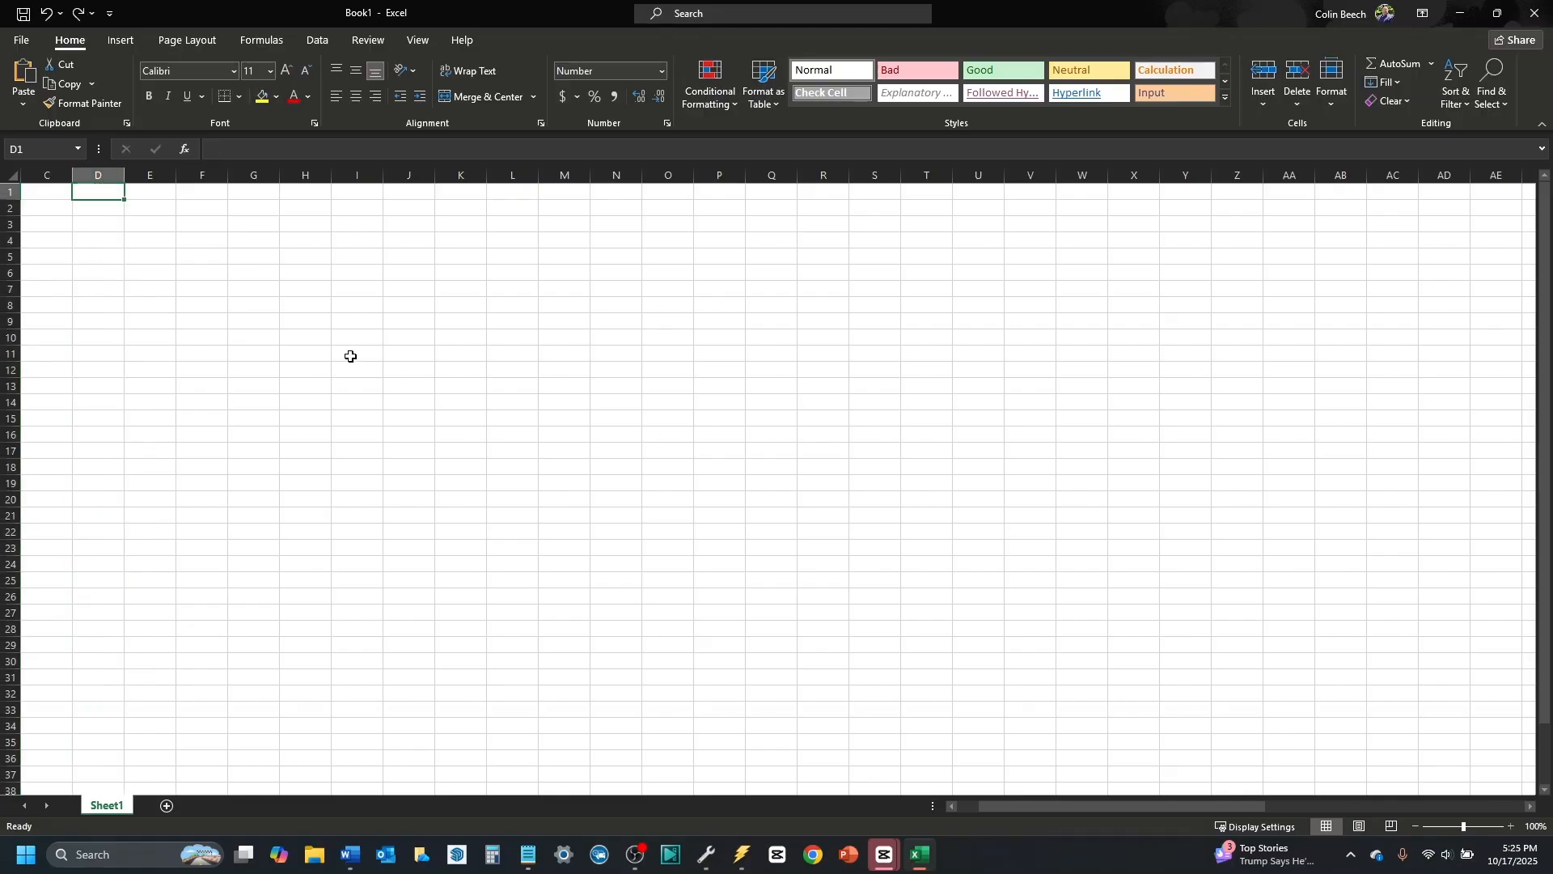
Step: Paste the copied Bank 2 airflow values into column B starting at cell B1
drag(1024, 805, 1004, 807)
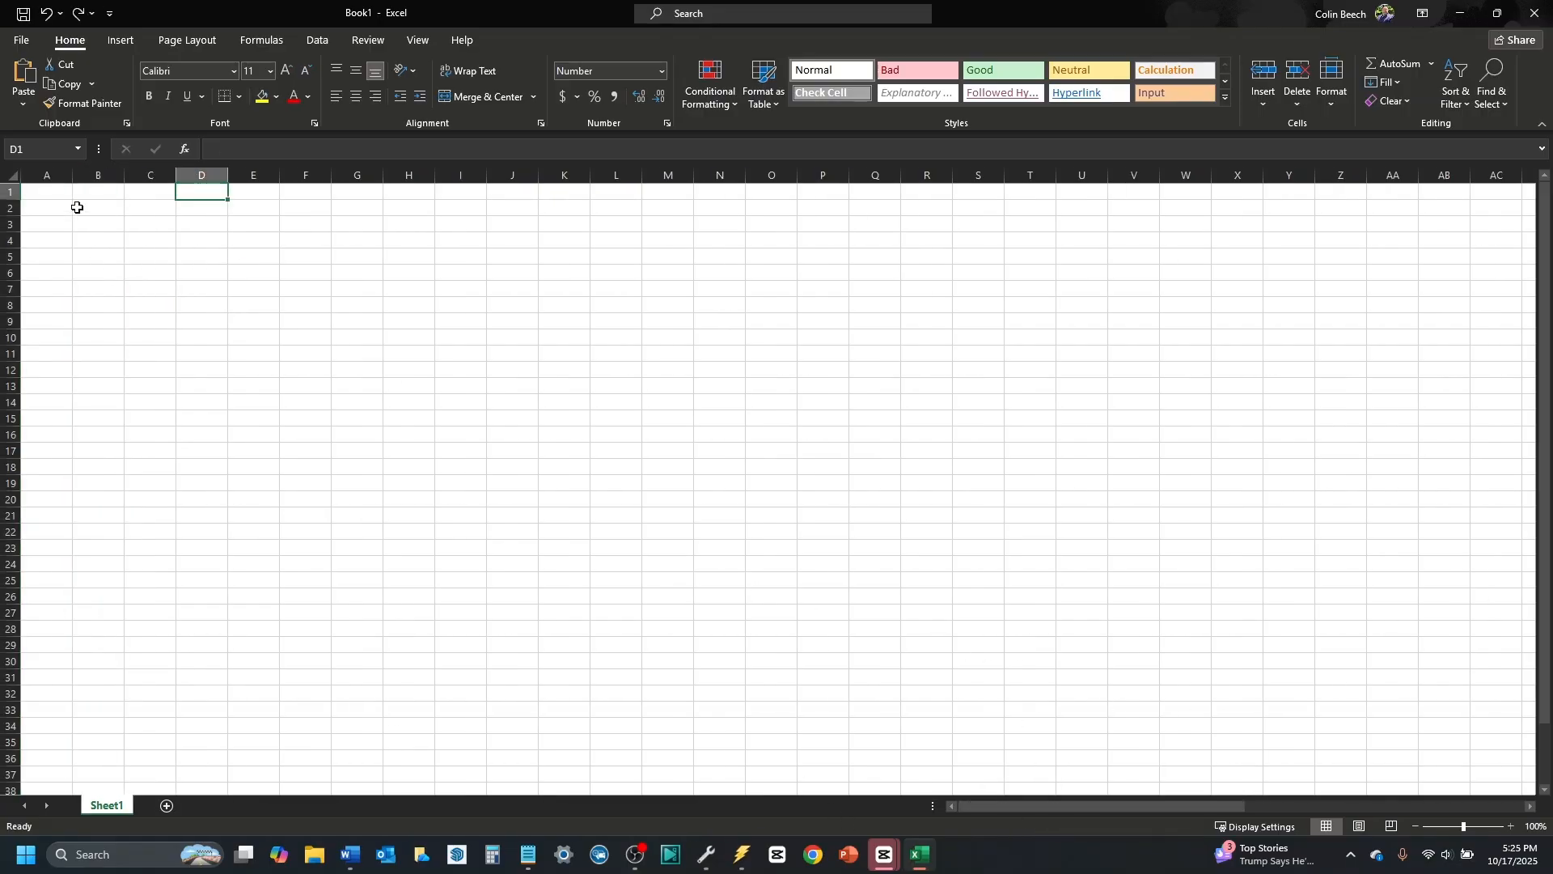
click(77, 194)
key(ctrl+v)
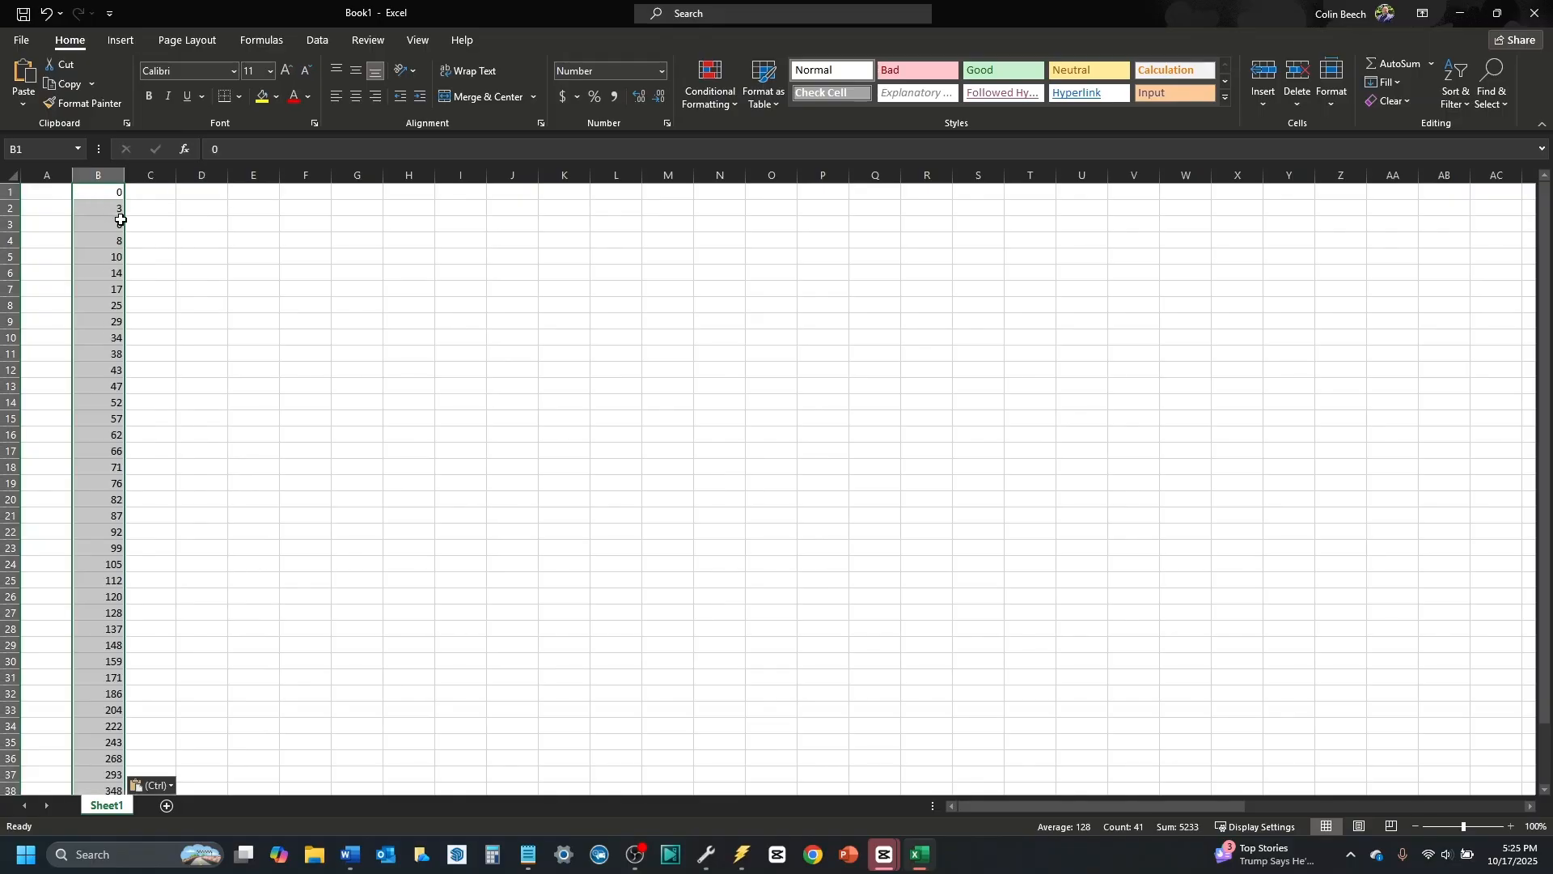
Step: Transpose the column B airflow values into row 1 starting at cell C1, and copy the transposed row
click(89, 192)
drag(105, 192, 114, 740)
key(ctrl+c)
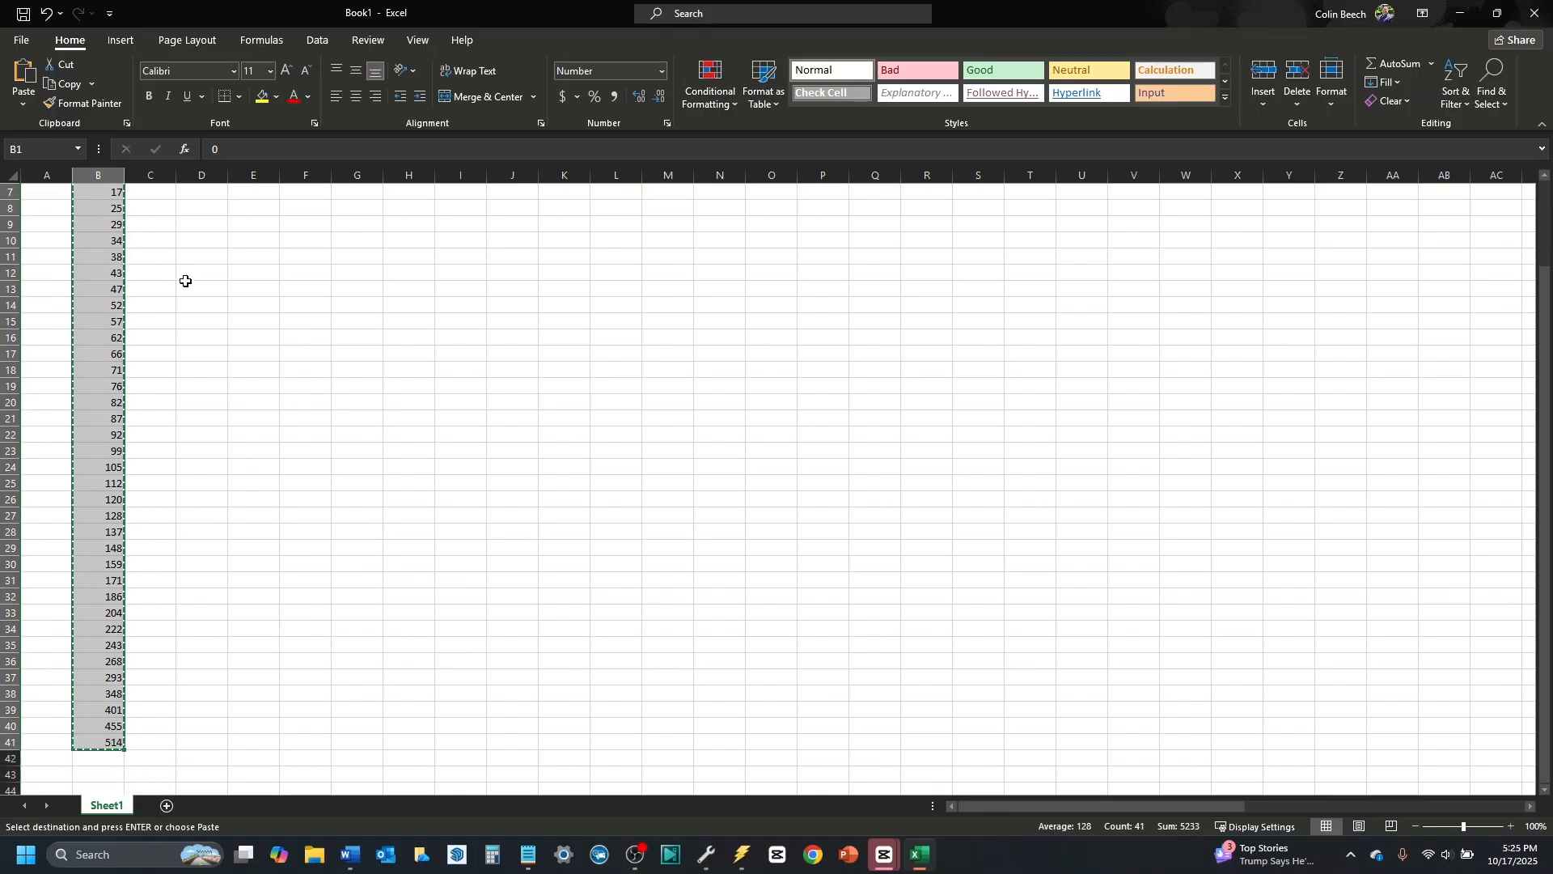
scroll(185, 281, up, 2)
click(161, 193)
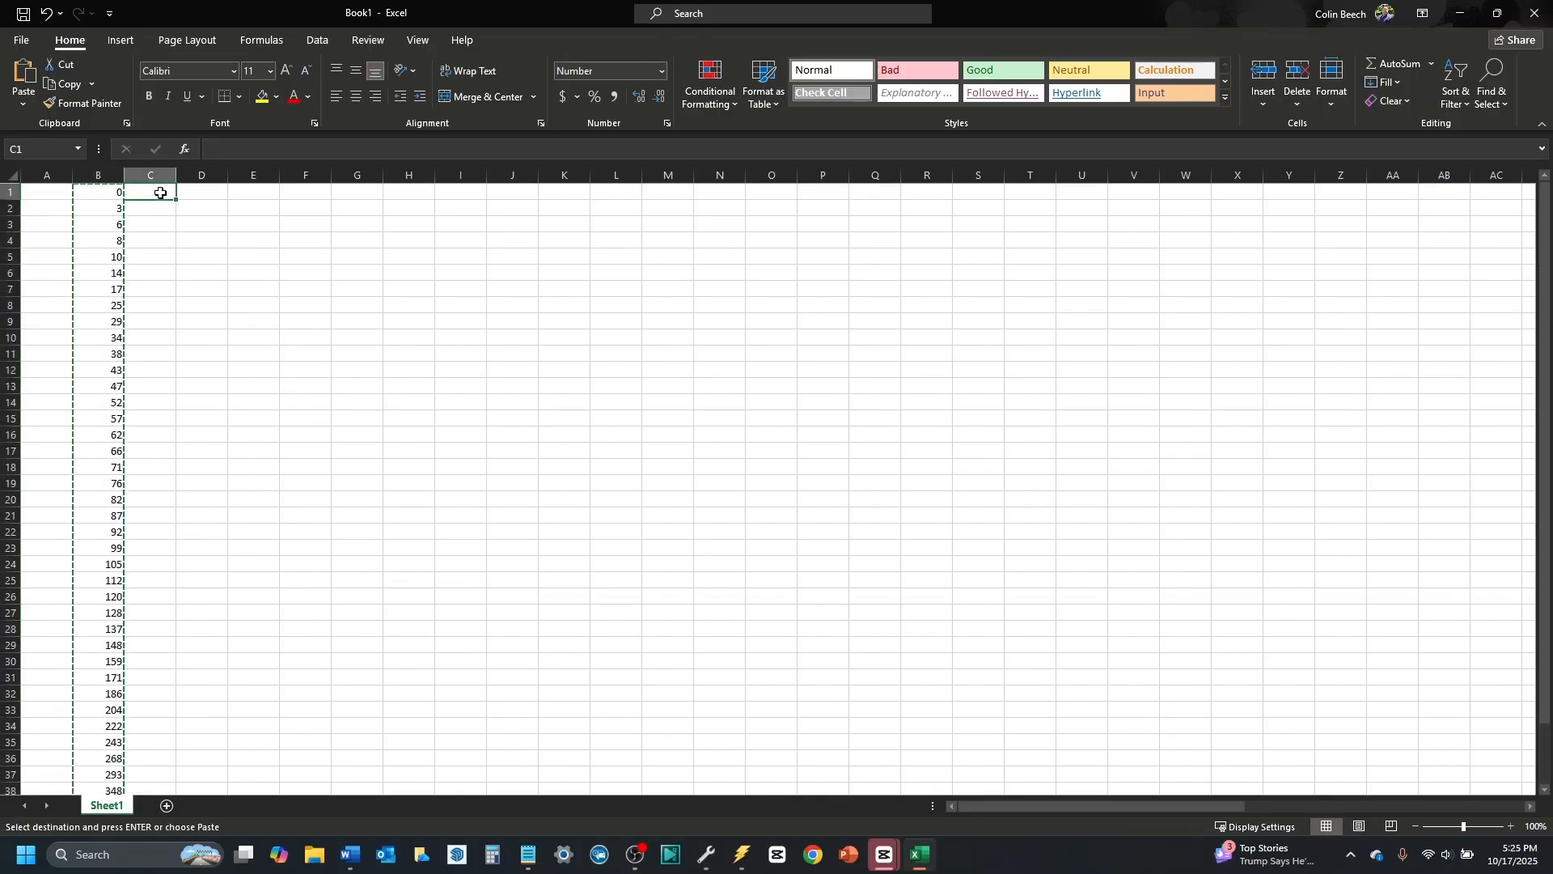
right_click(160, 194)
click(267, 268)
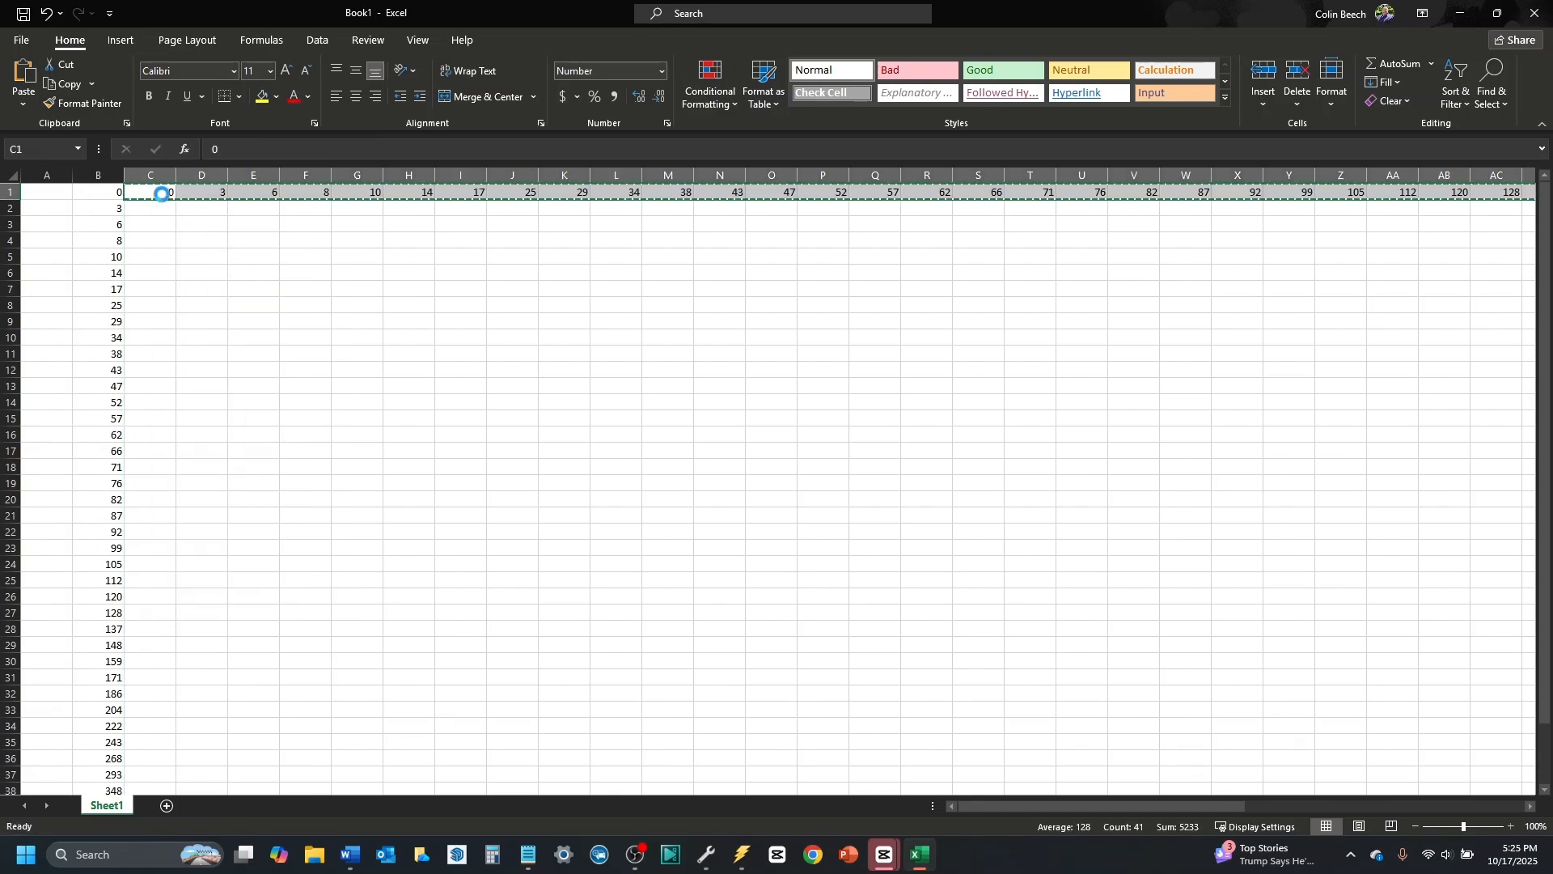
key(ctrl+c)
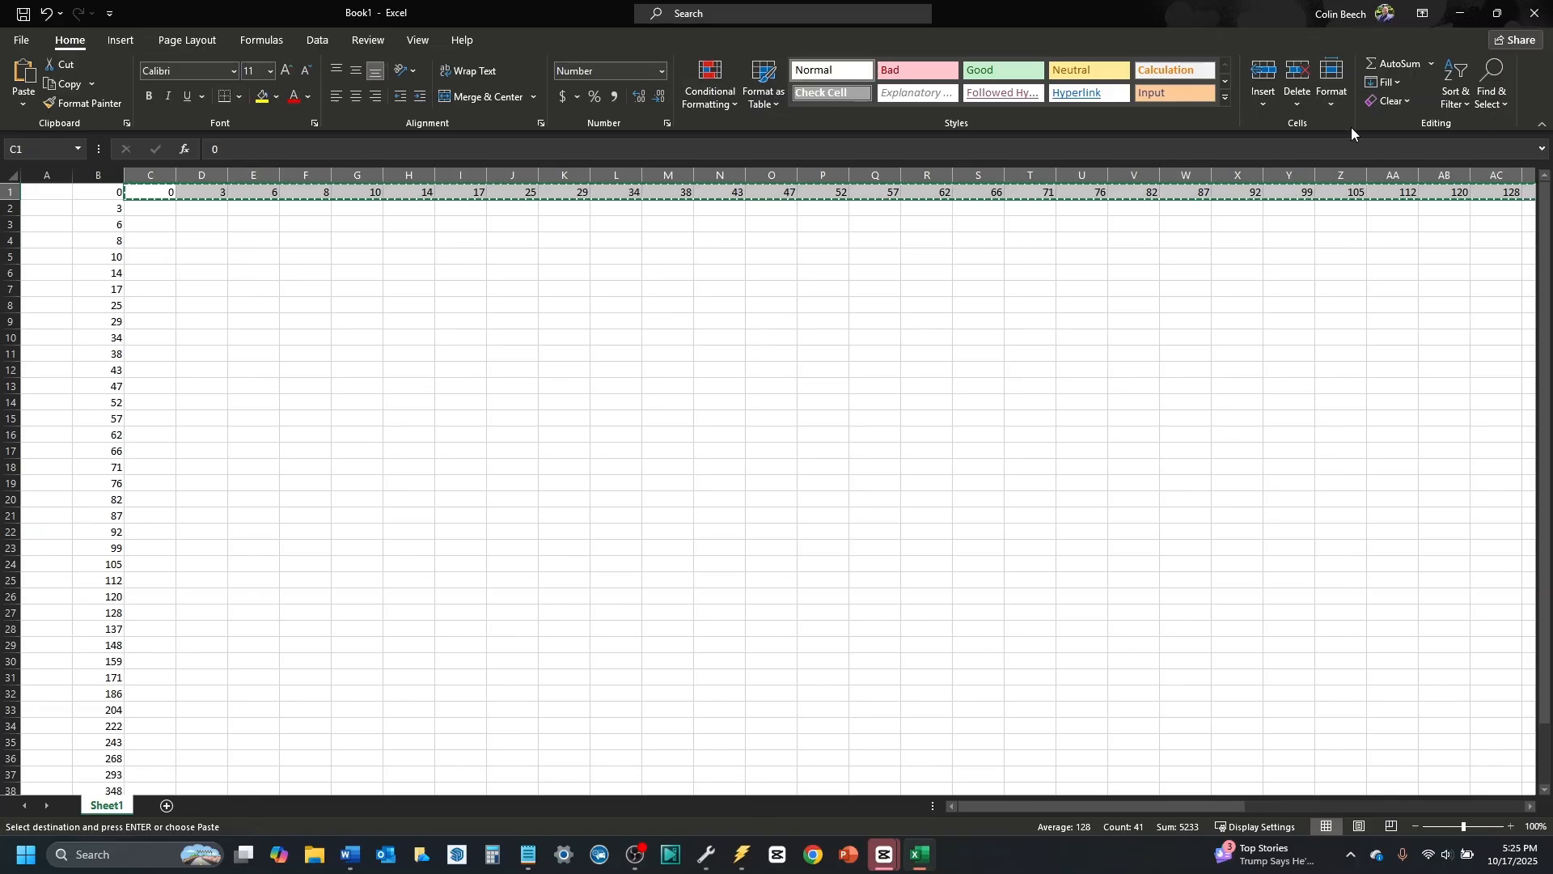
Step: Minimize Excel, switch to the blank Word document and paste the copied airflow row as text only
click(1460, 16)
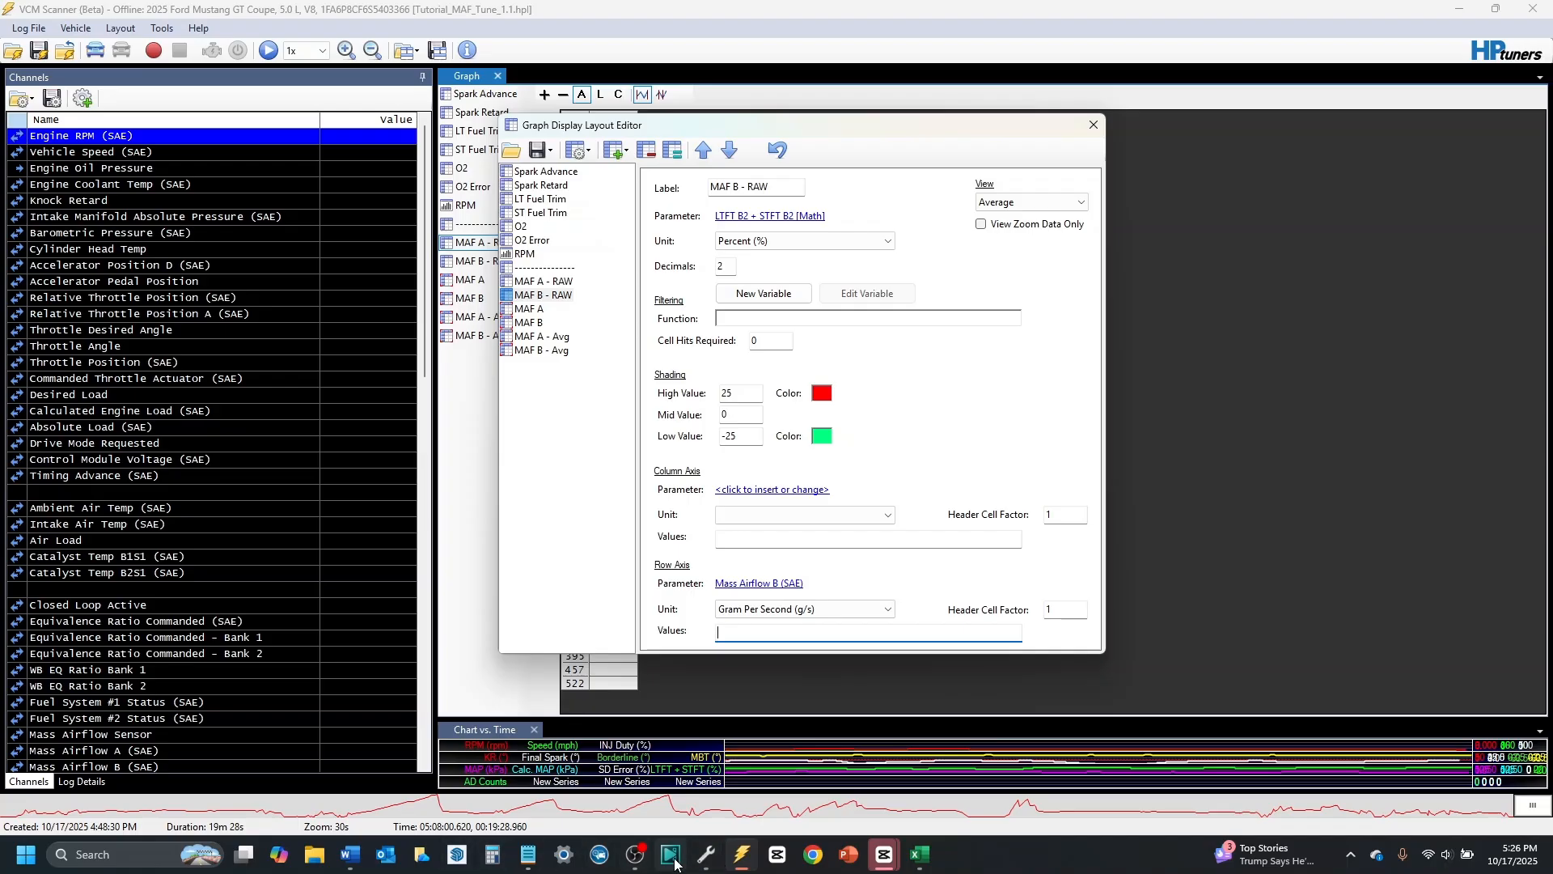
click(349, 864)
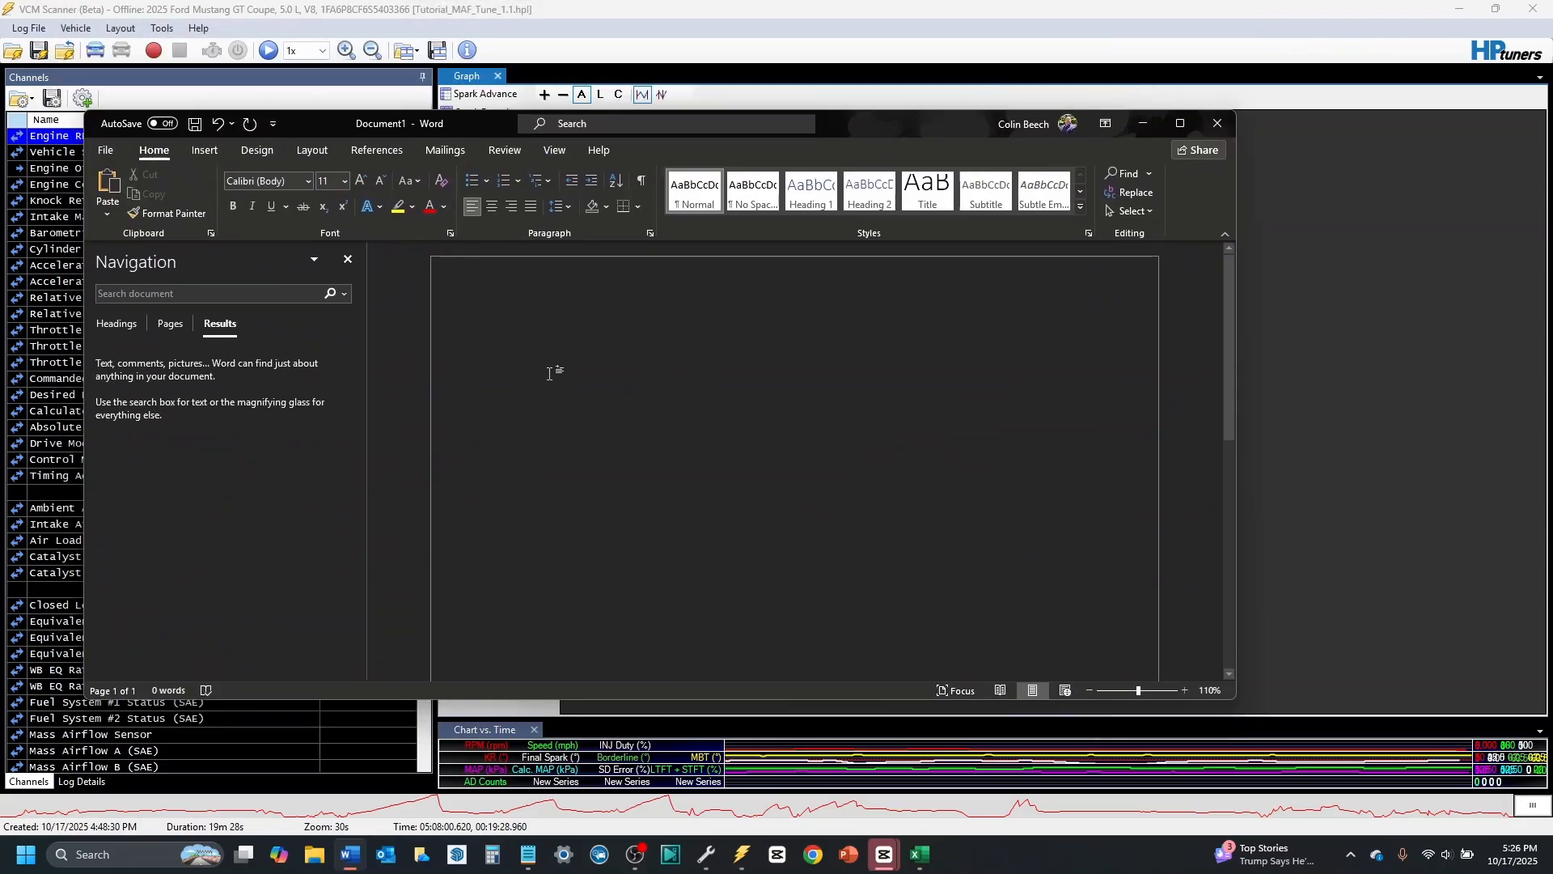
right_click(546, 352)
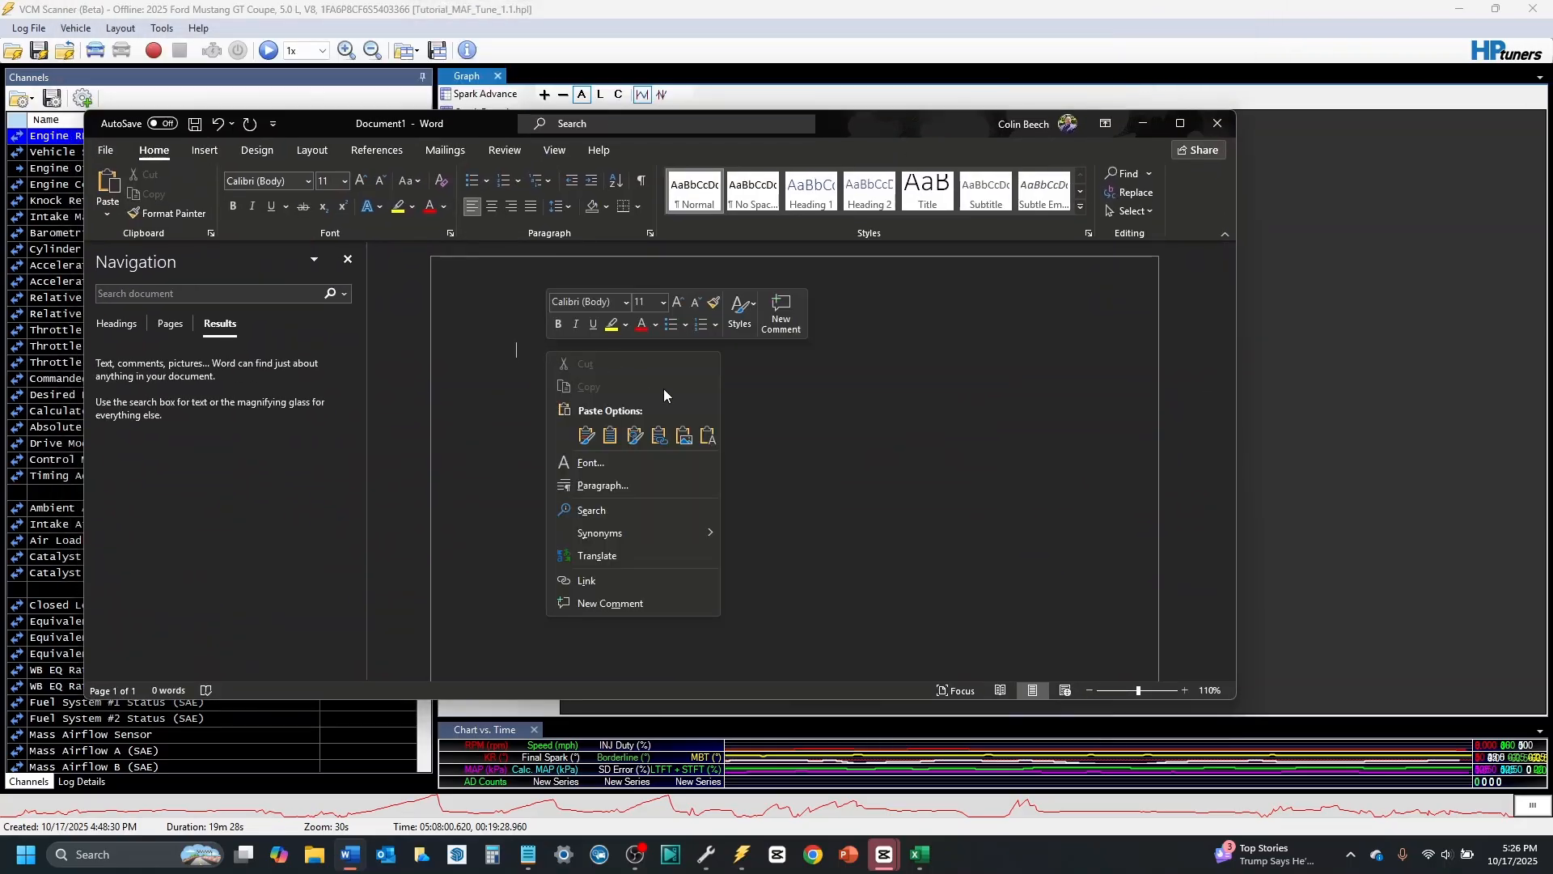
click(708, 436)
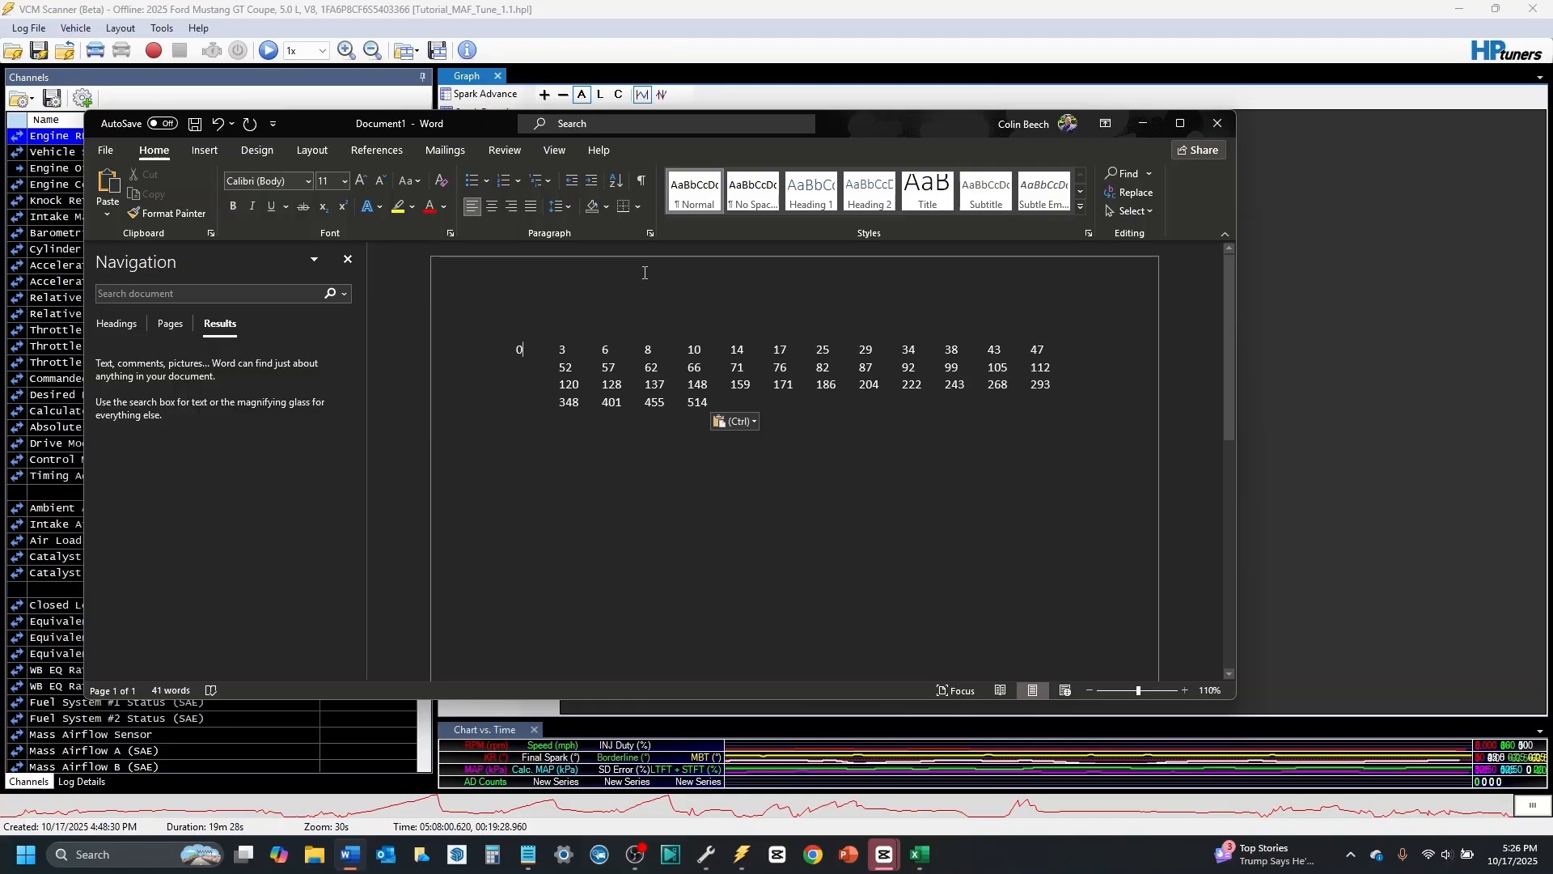
Step: Replace every tab gap between the pasted airflow values with a single space throughout the document
key(shift+Right)
right_click(543, 347)
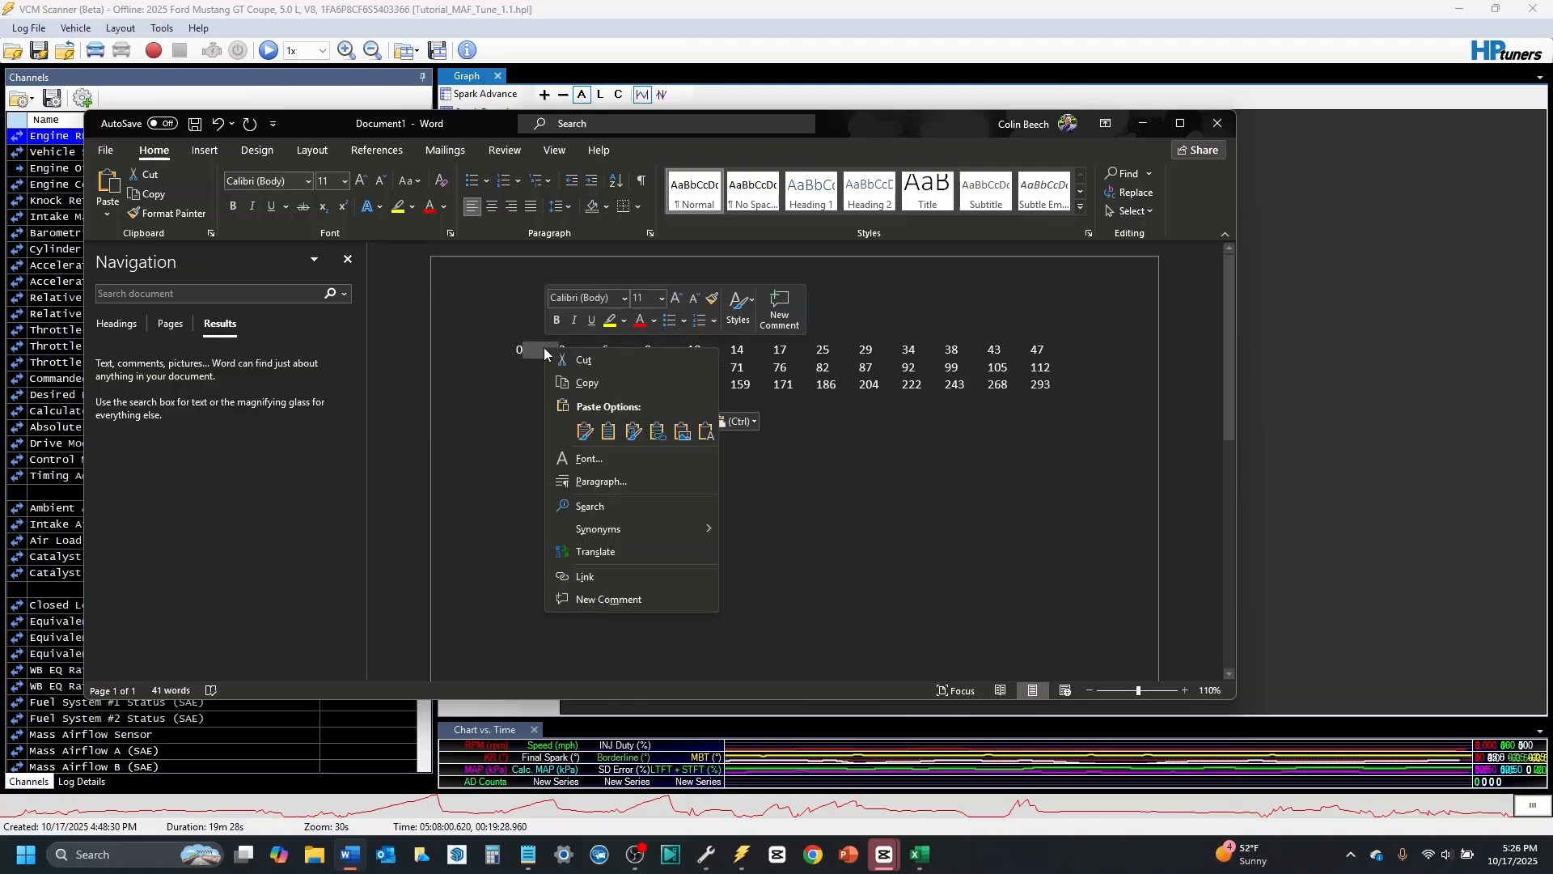
click(584, 387)
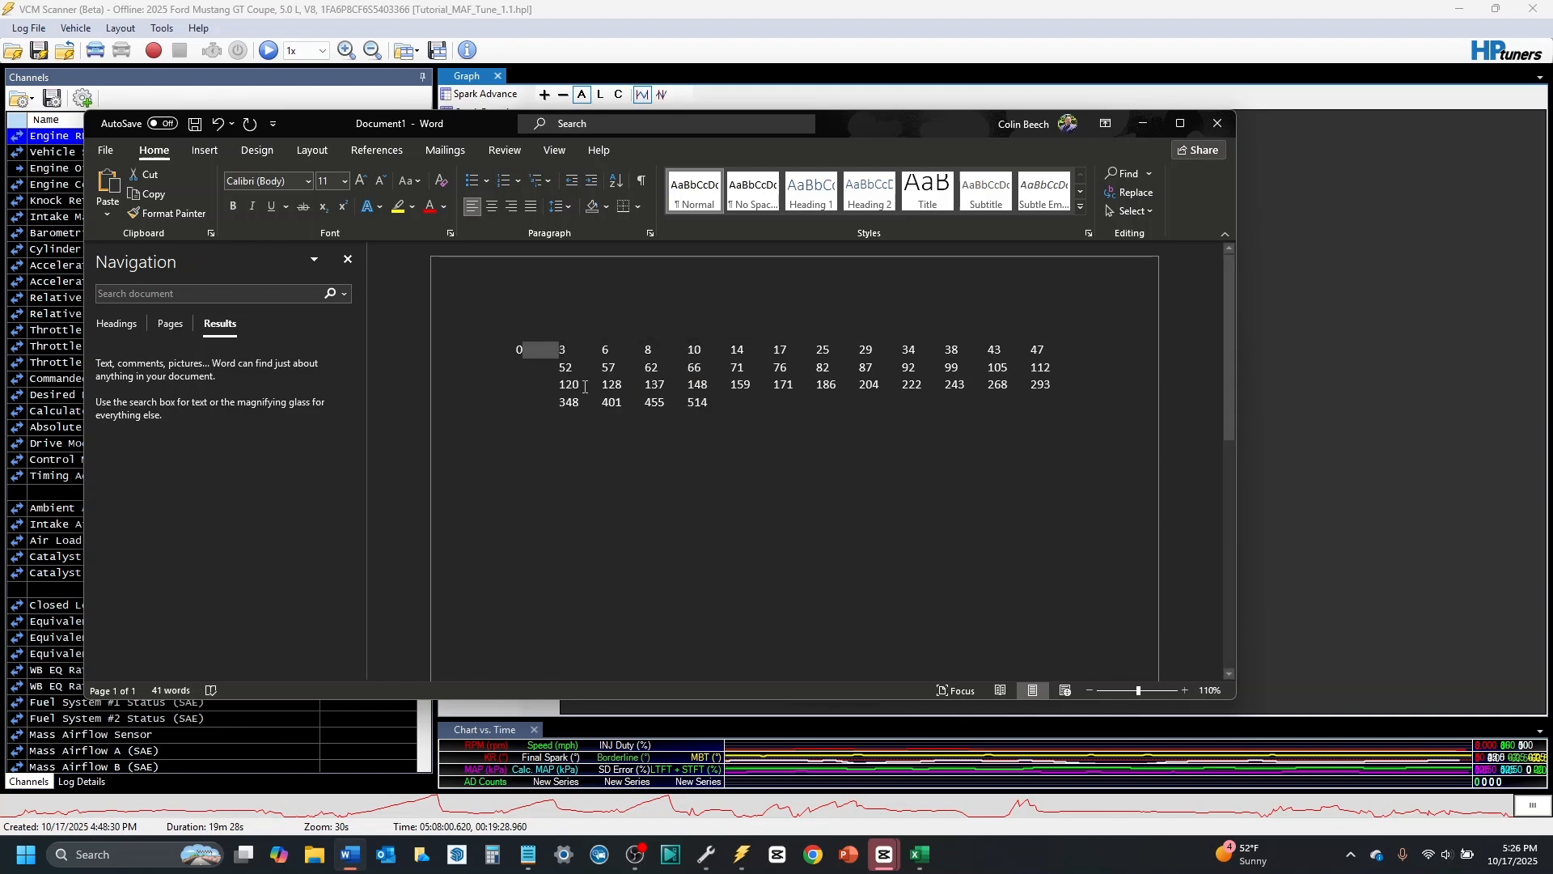
click(345, 293)
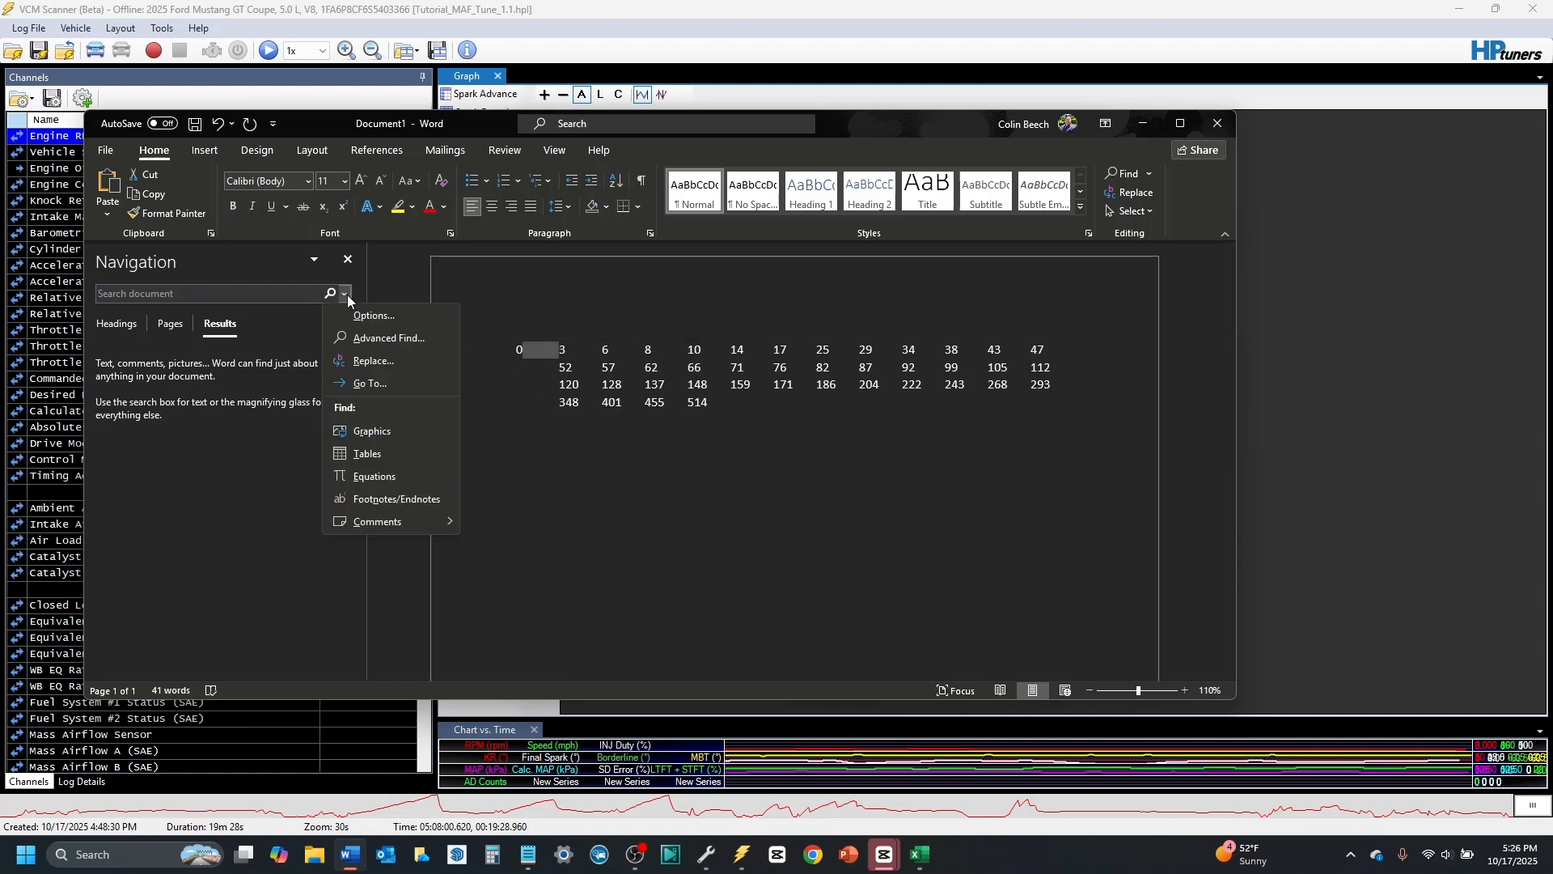
click(372, 361)
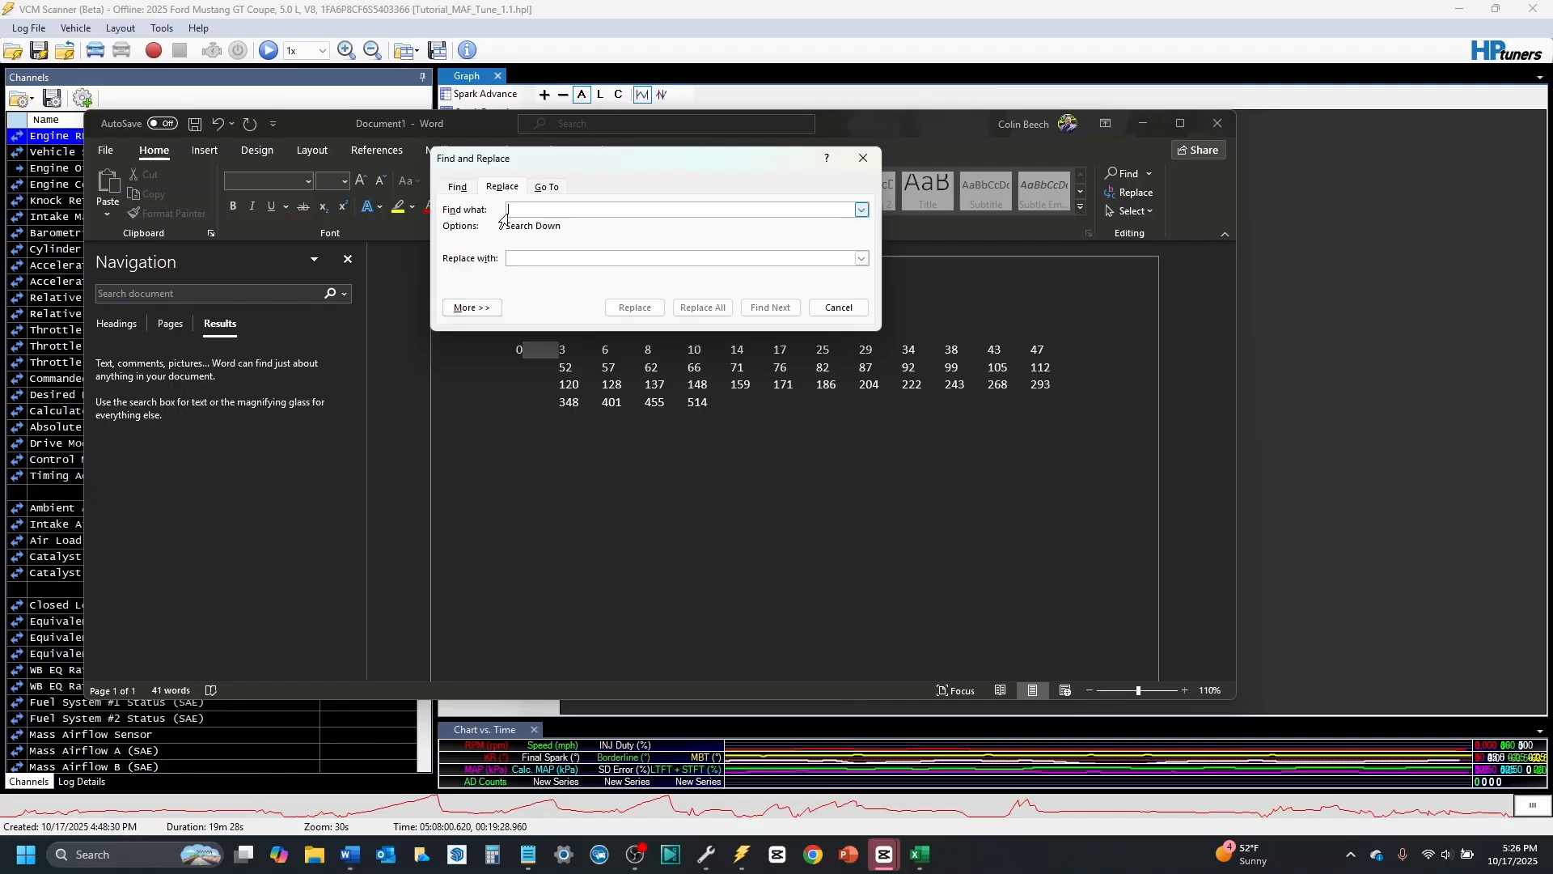
key(ctrl+v)
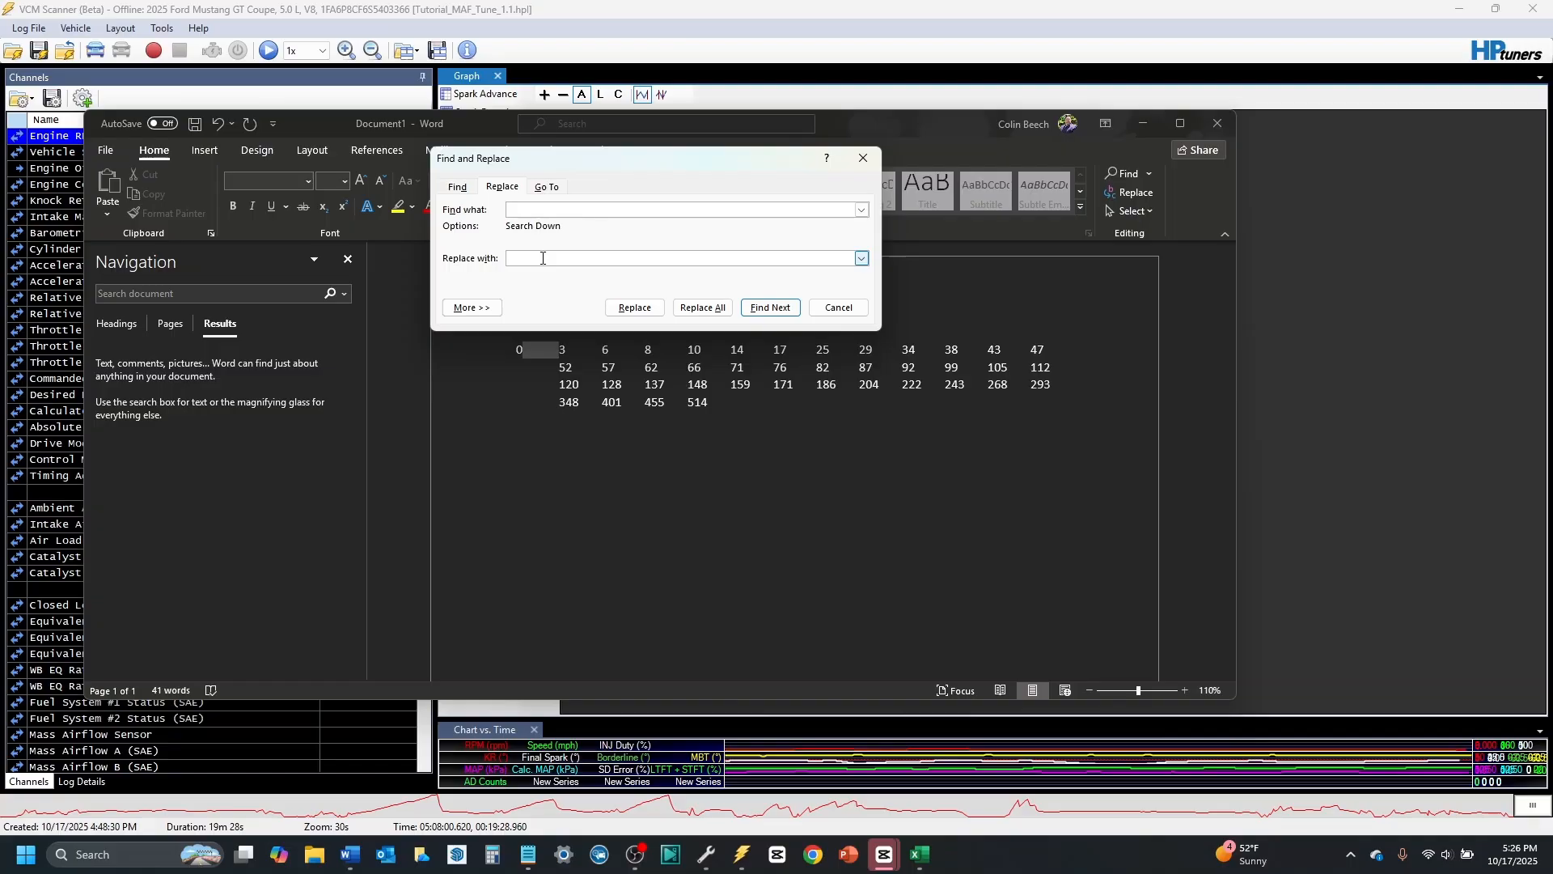
click(702, 308)
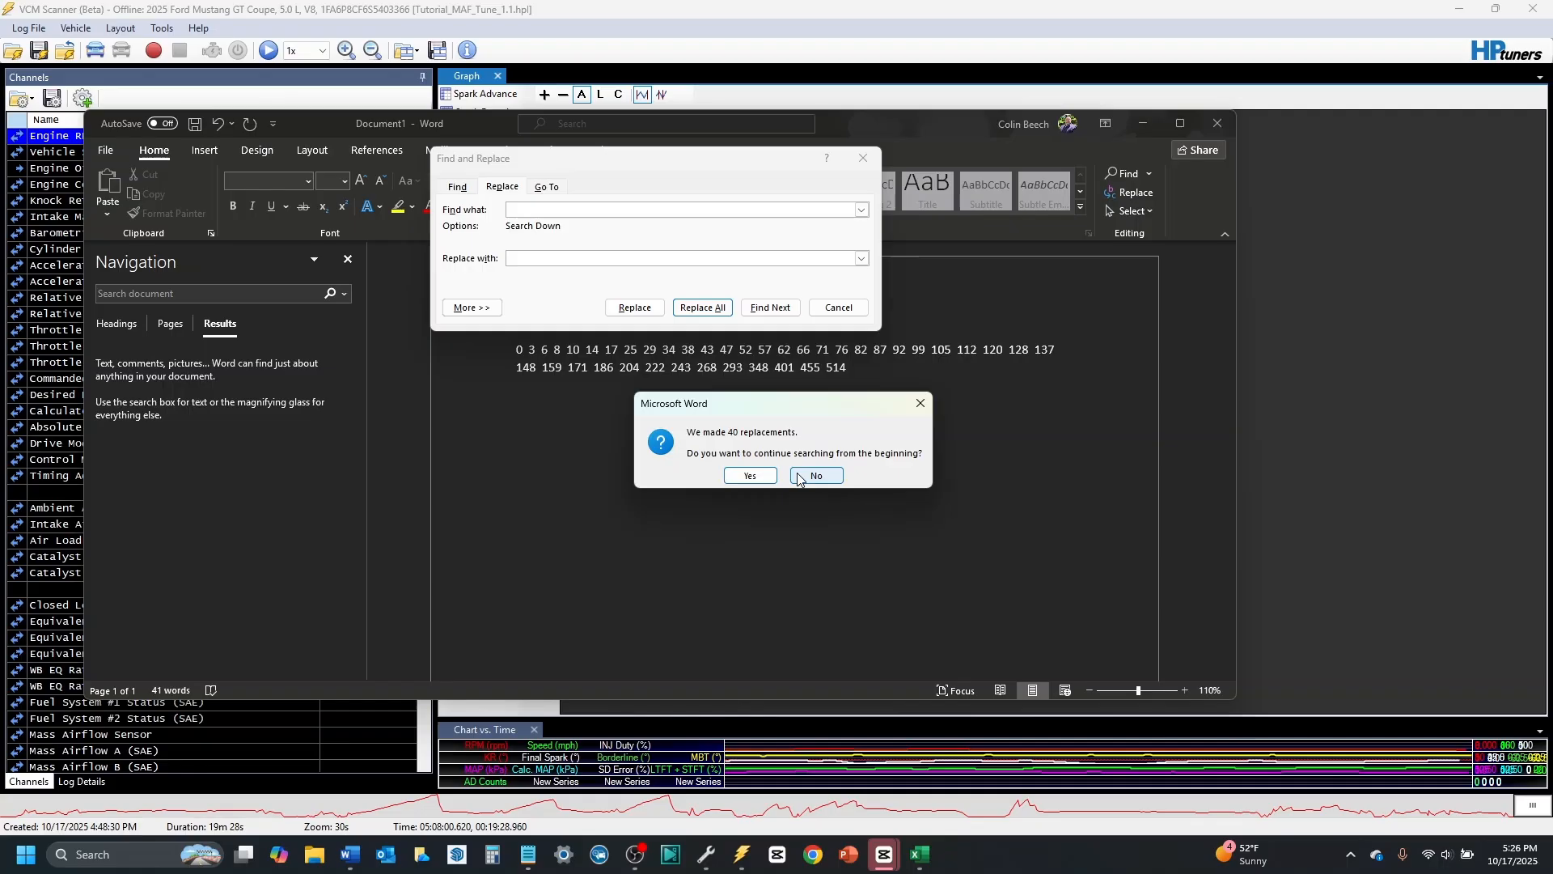
click(750, 476)
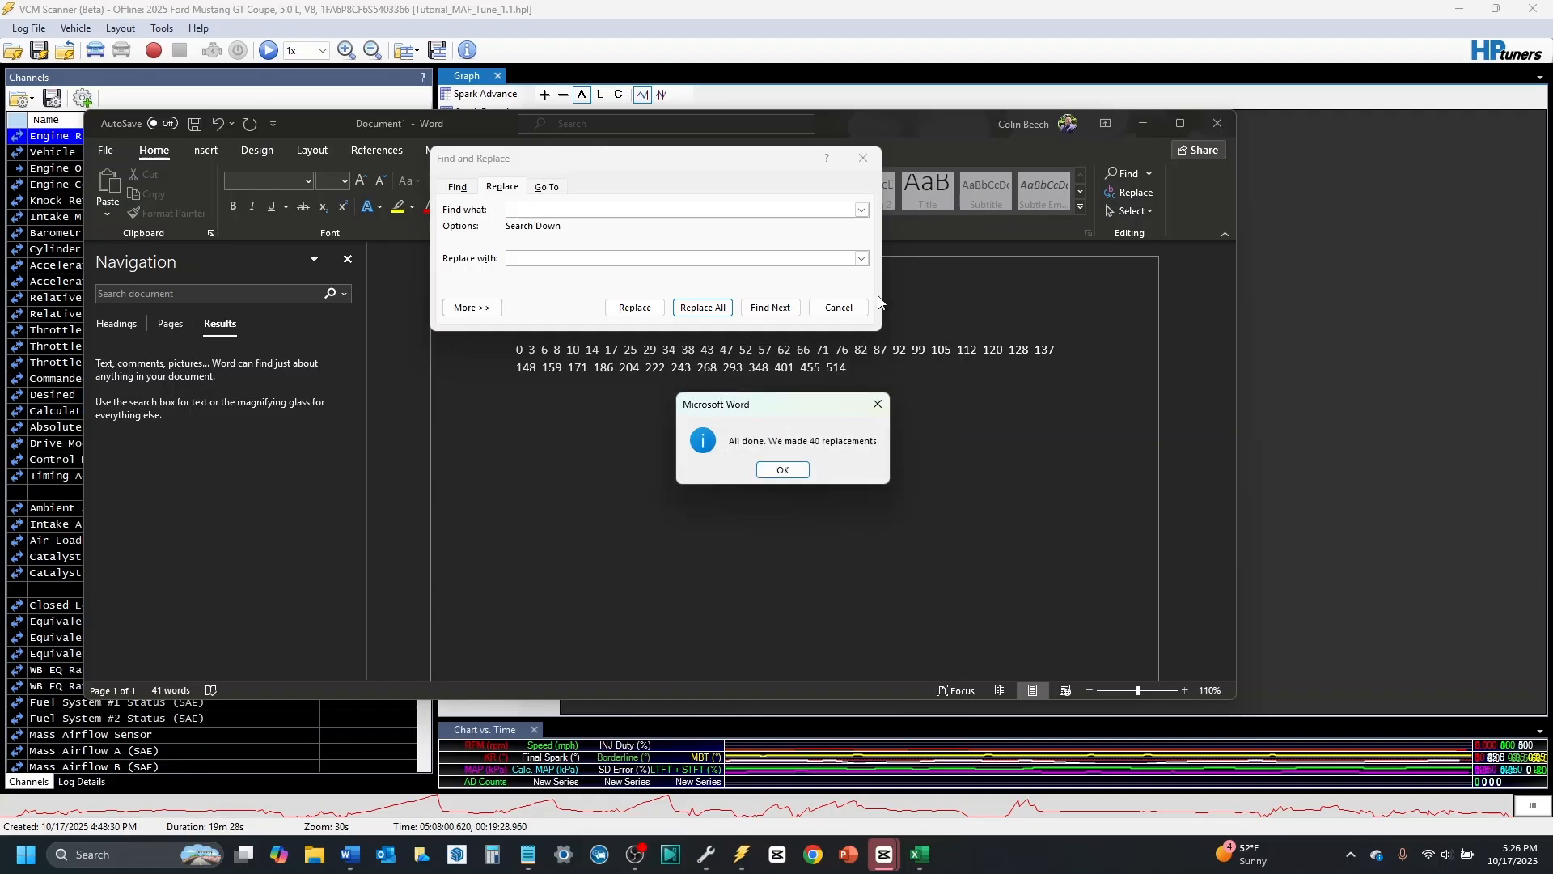
click(783, 470)
click(838, 307)
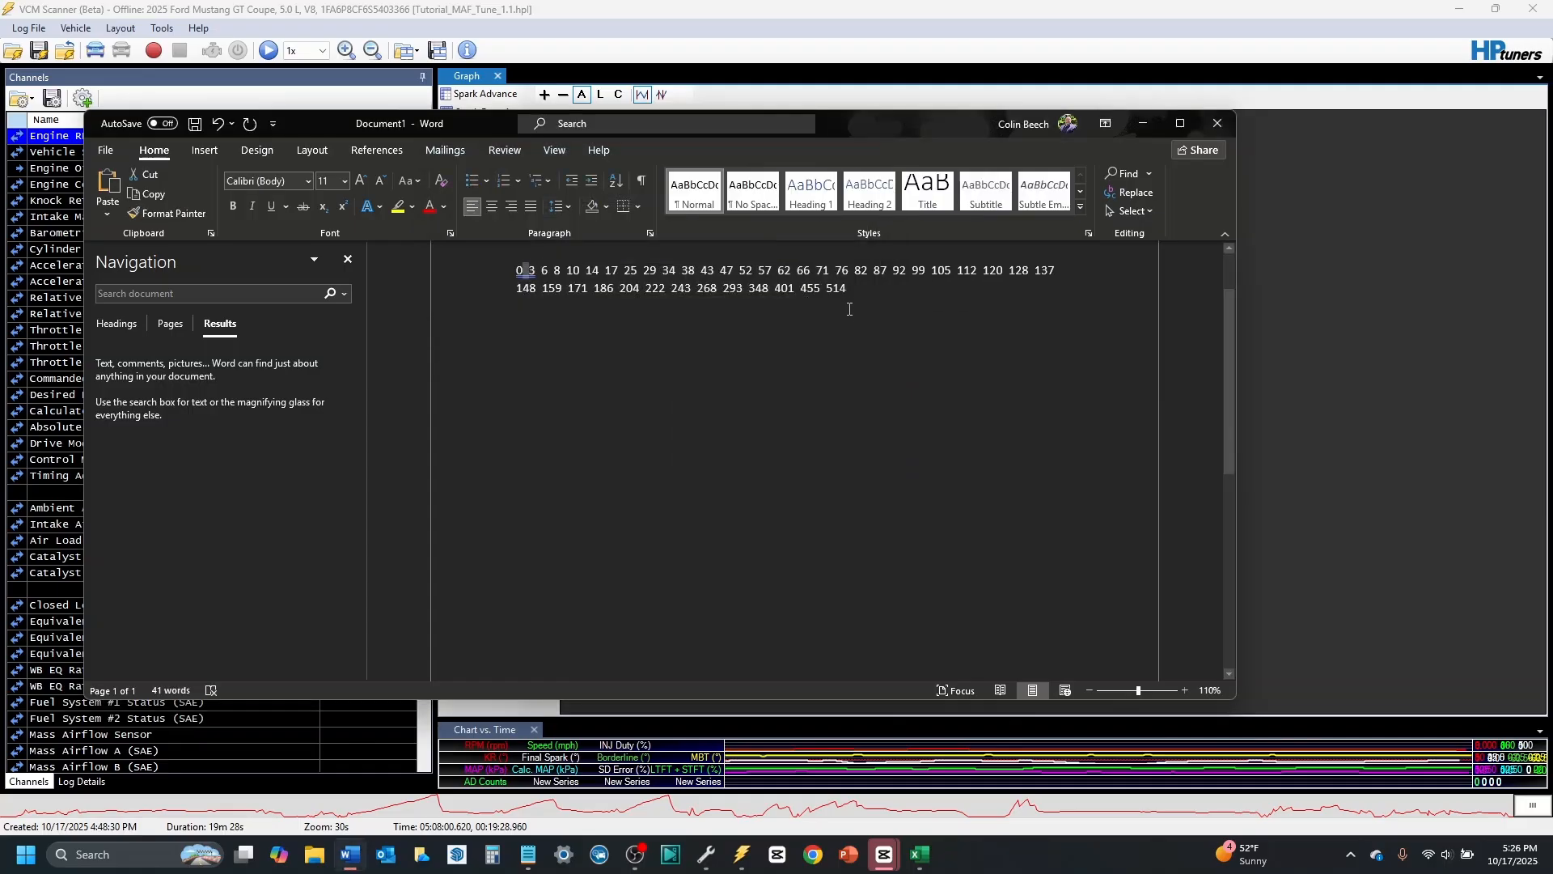
Step: Copy the space-separated Bank 2 values from Word and paste them into MAF B - RAW's row axis values in VCM Scanner
drag(849, 294, 526, 281)
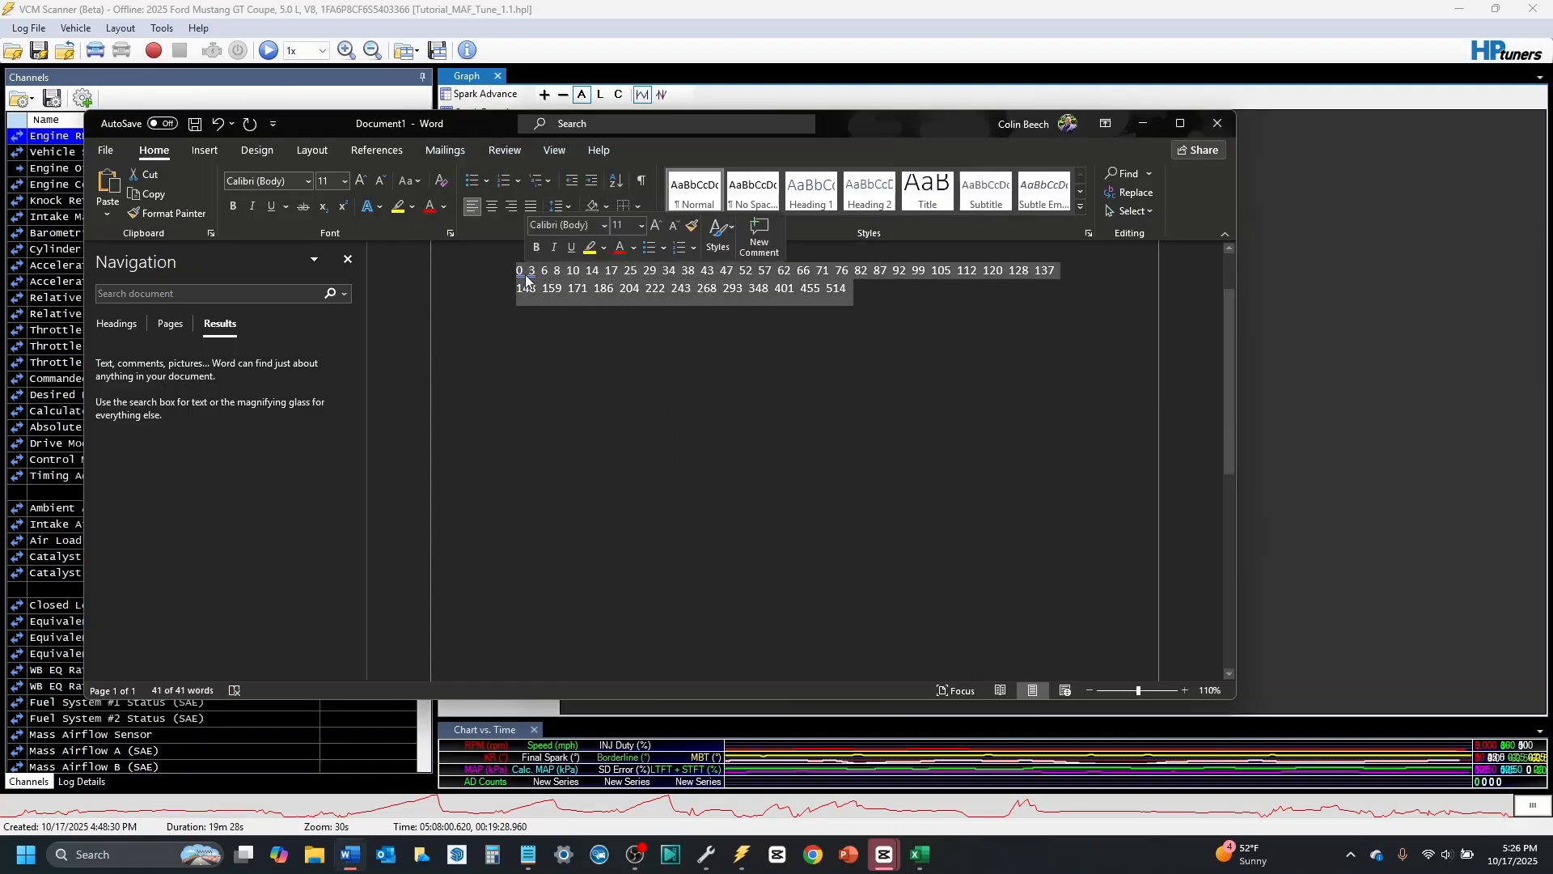
click(1149, 122)
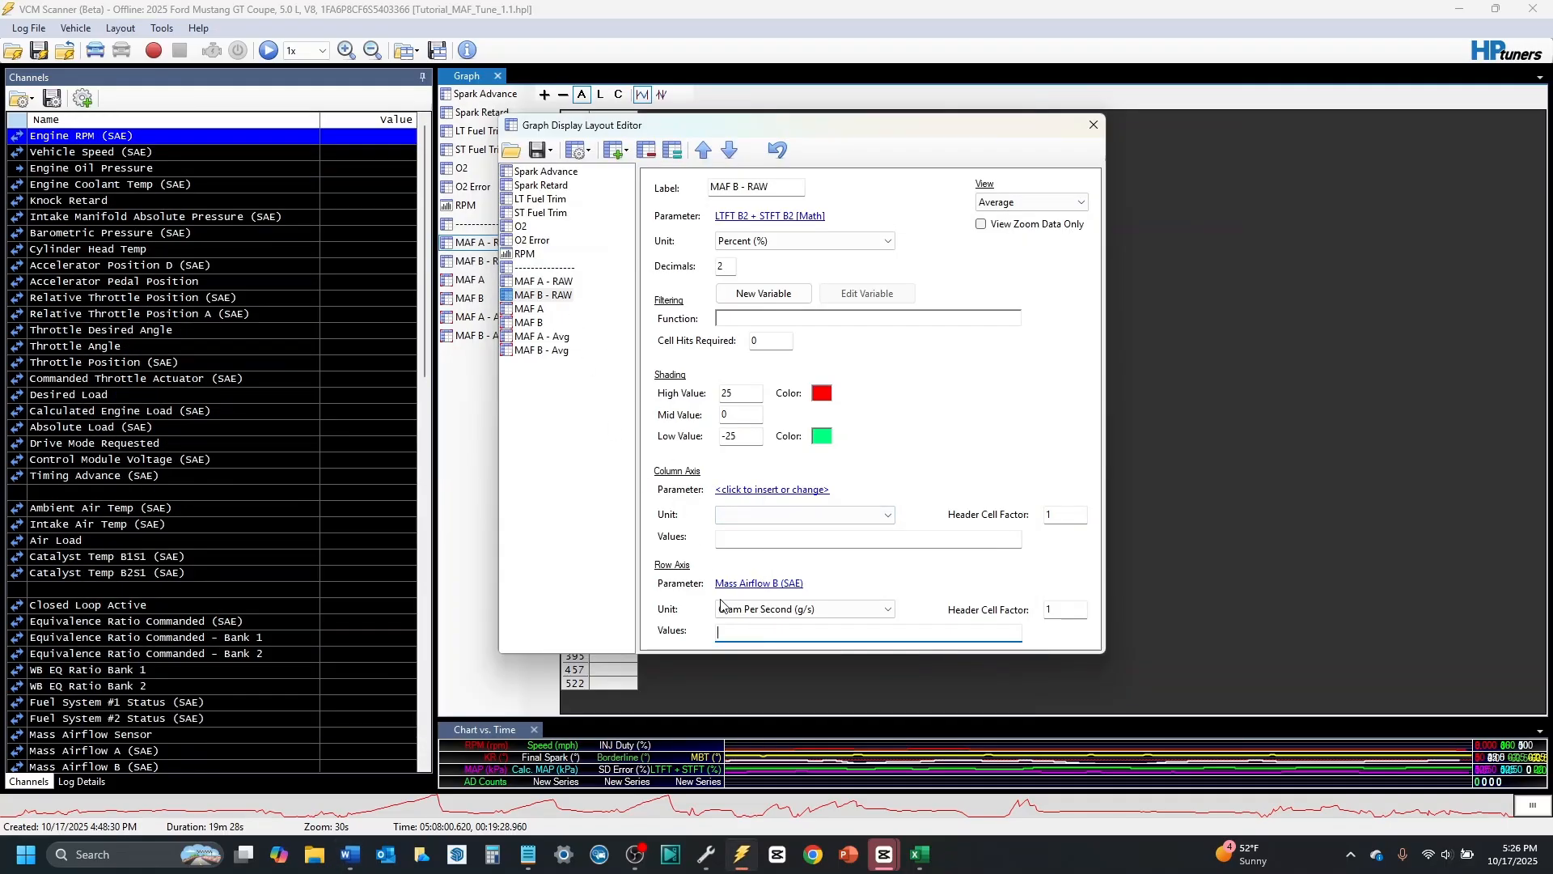
click(728, 631)
key(ctrl+v)
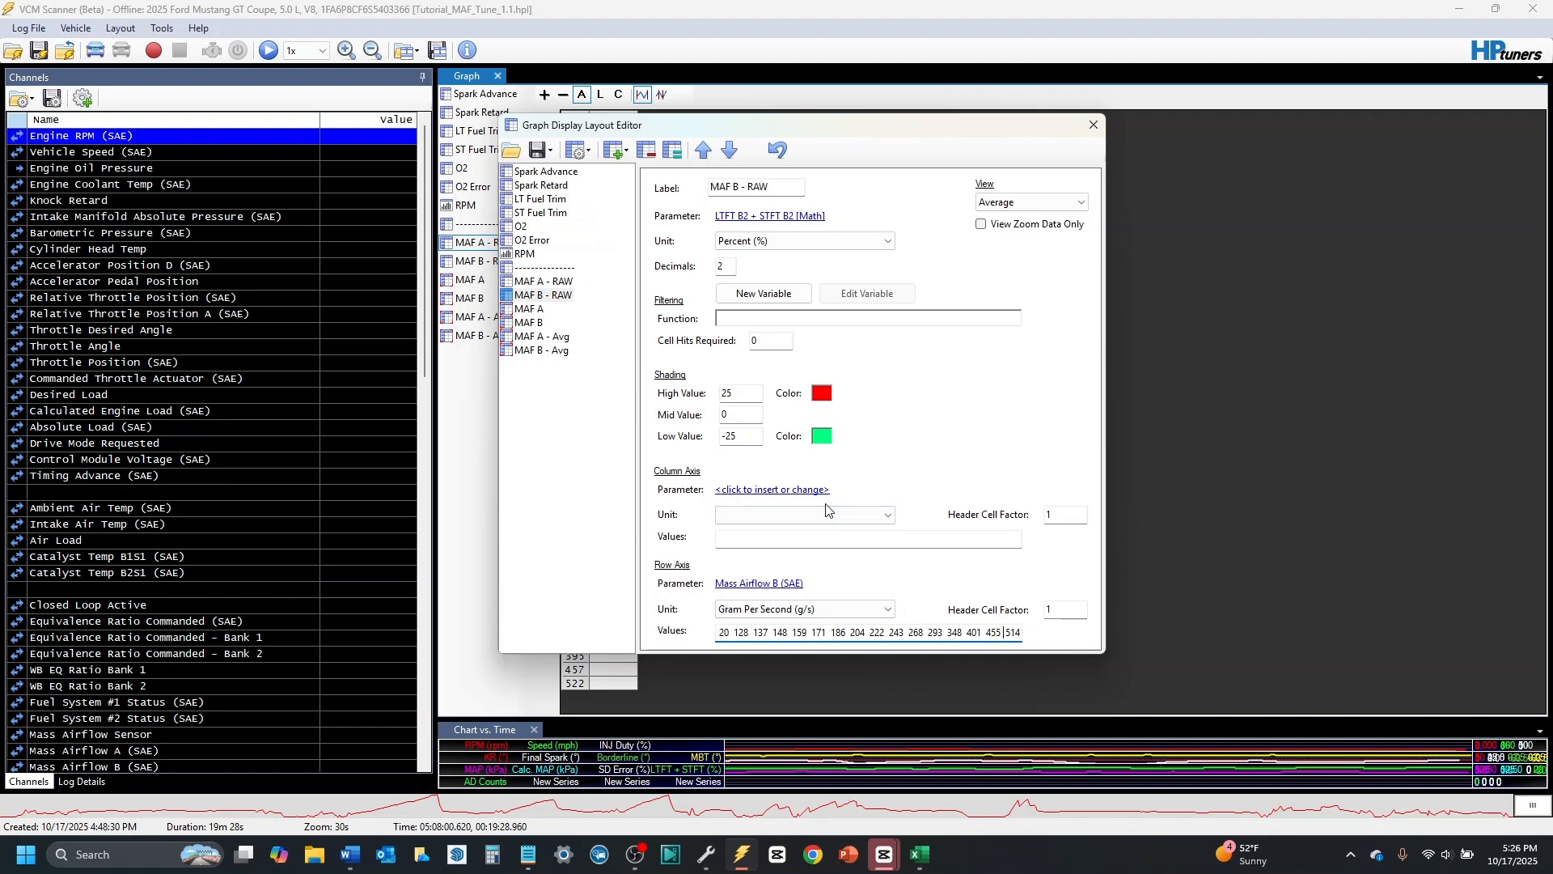
Step: Replace the MAF B table's row axis values with the copied Bank 2 airflow values
click(534, 322)
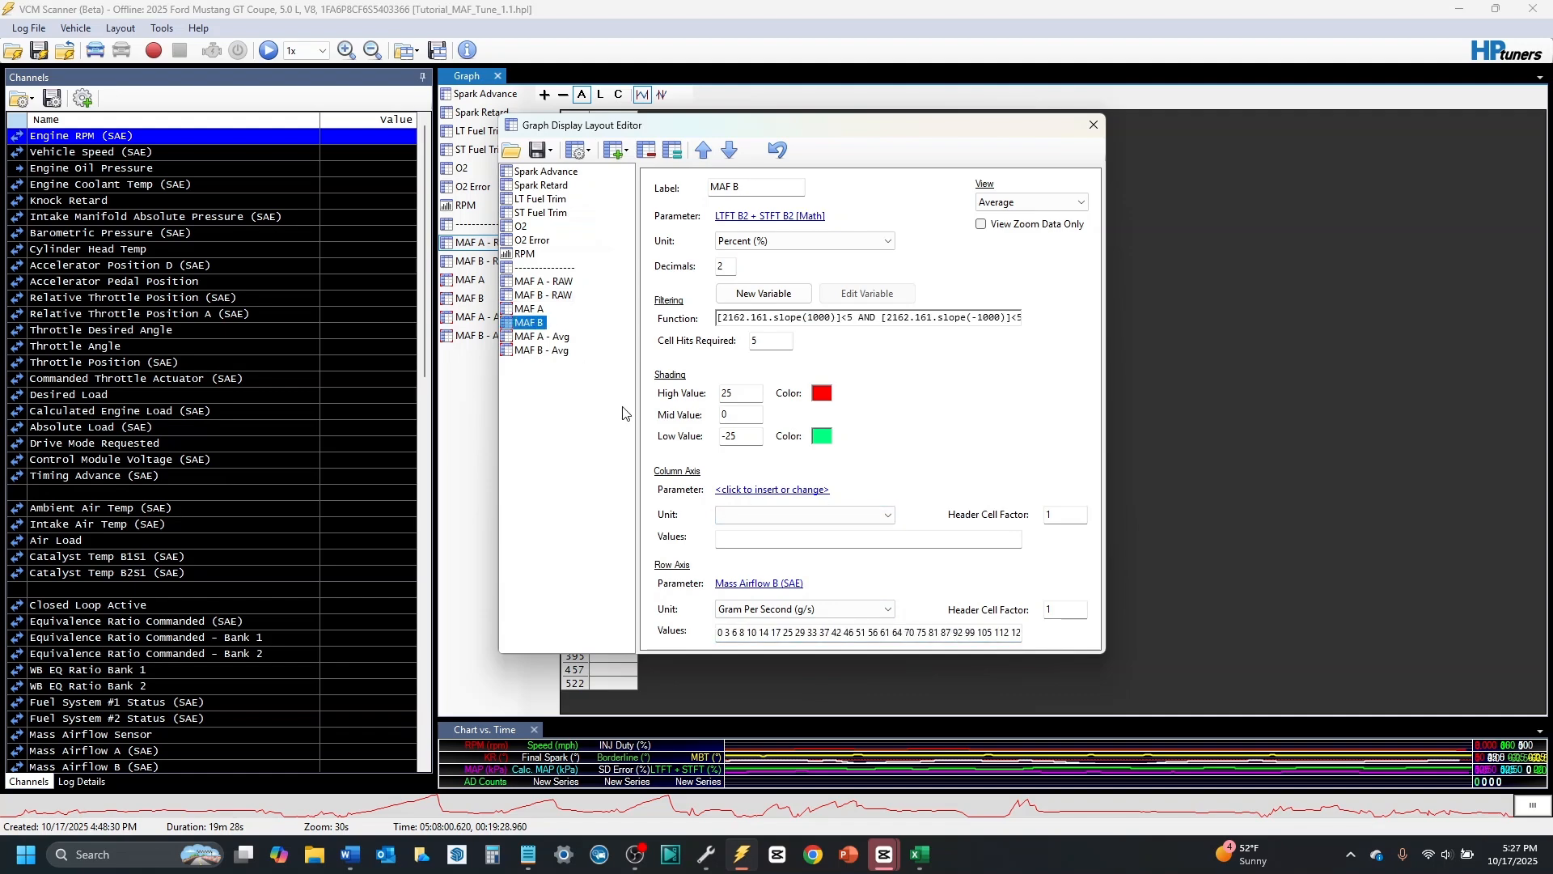
click(739, 639)
key(ctrl+a)
key(BackSpace)
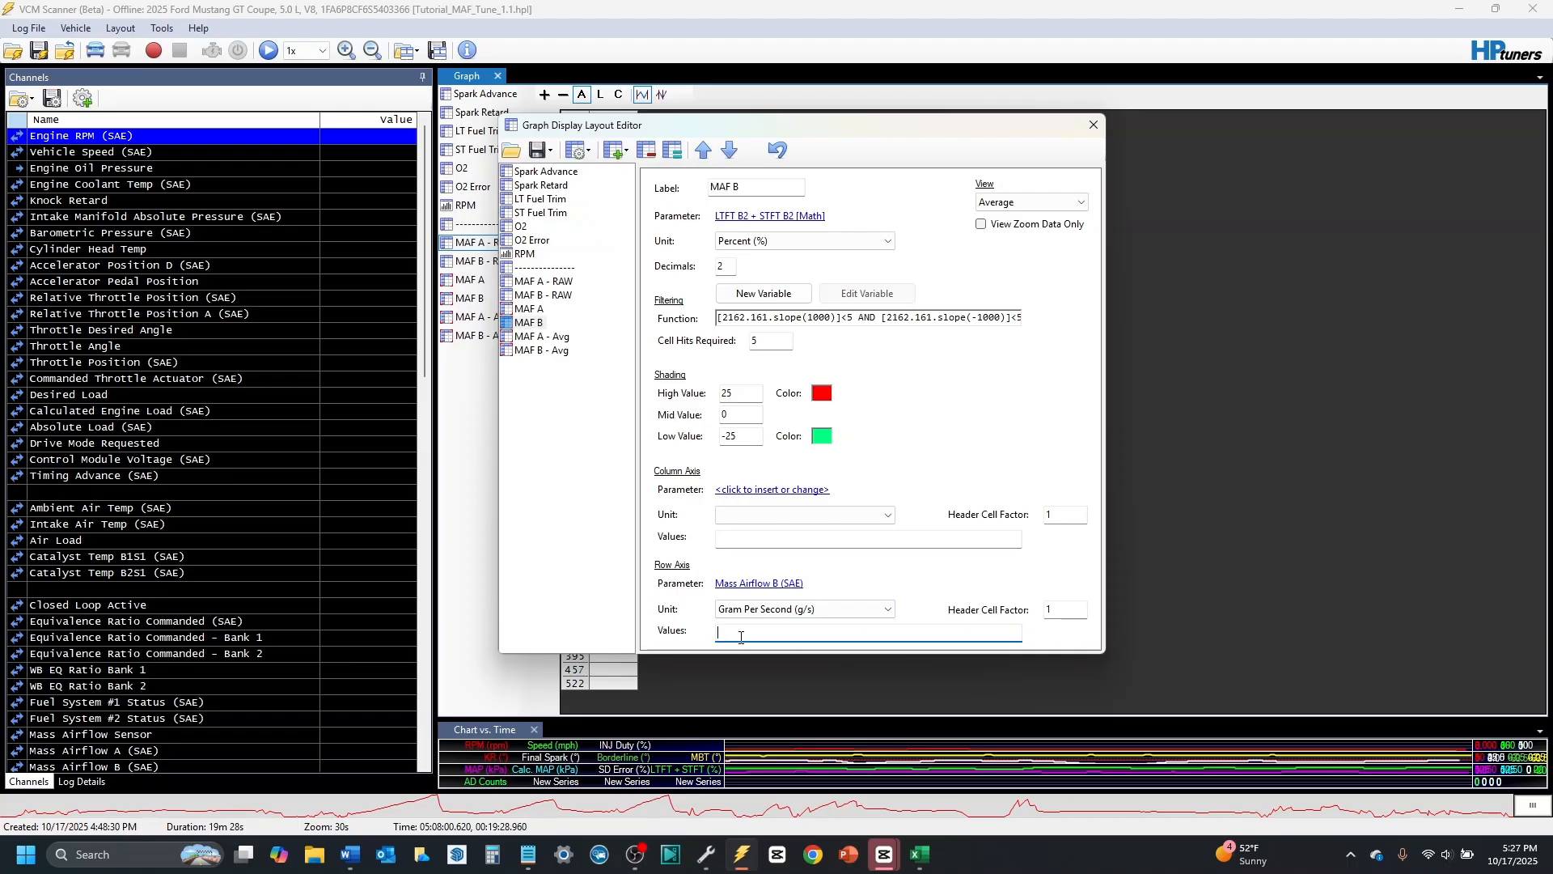
key(ctrl+v)
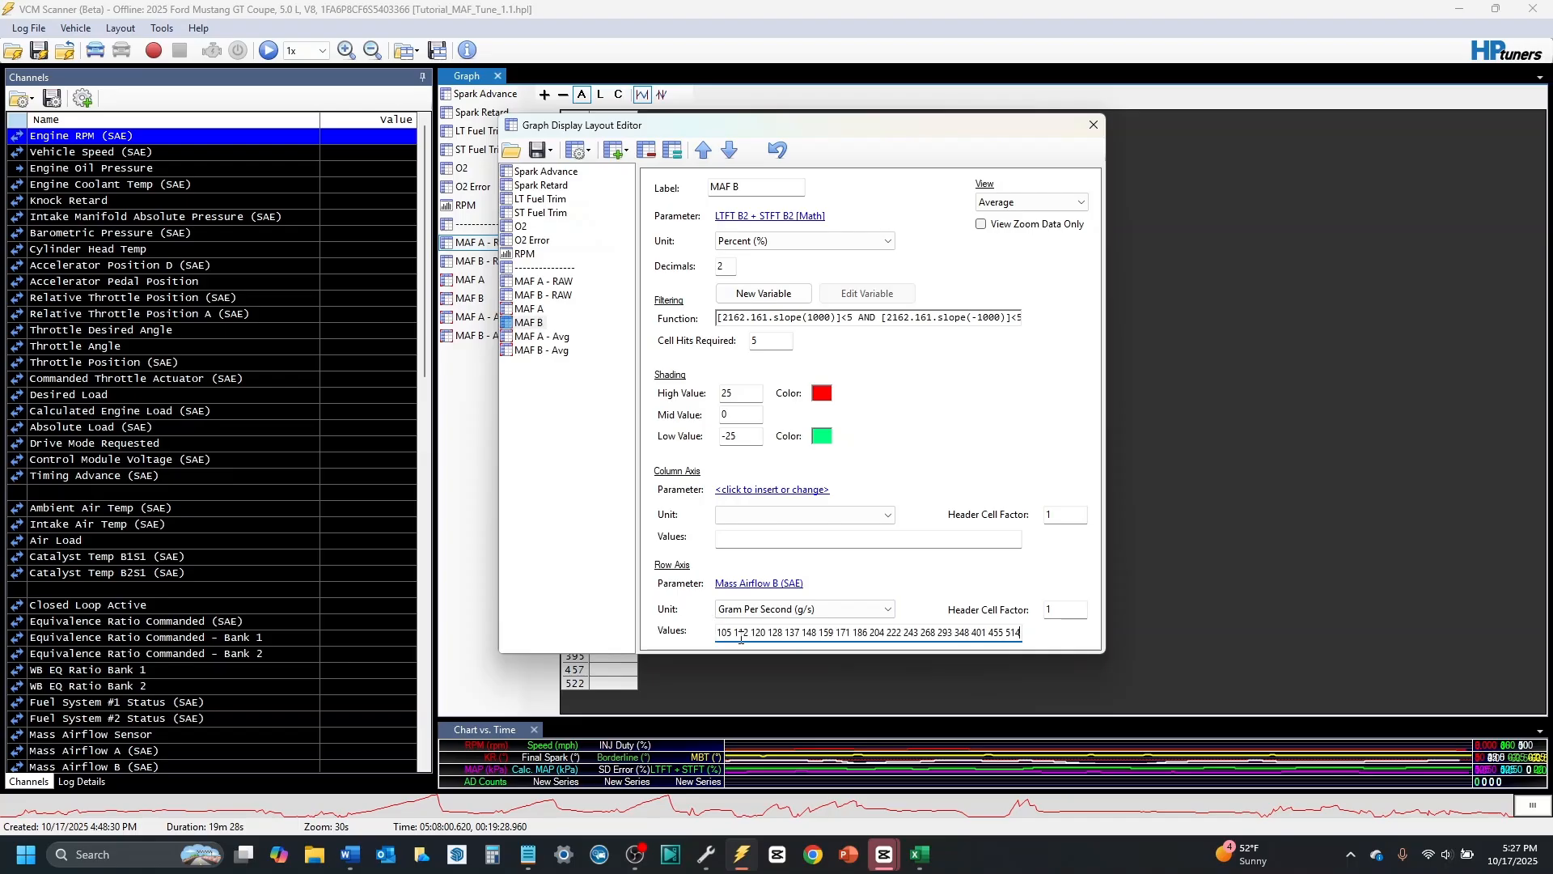
Step: Replace the MAF B - Avg table's row axis values with the copied Bank 2 airflow values
click(553, 353)
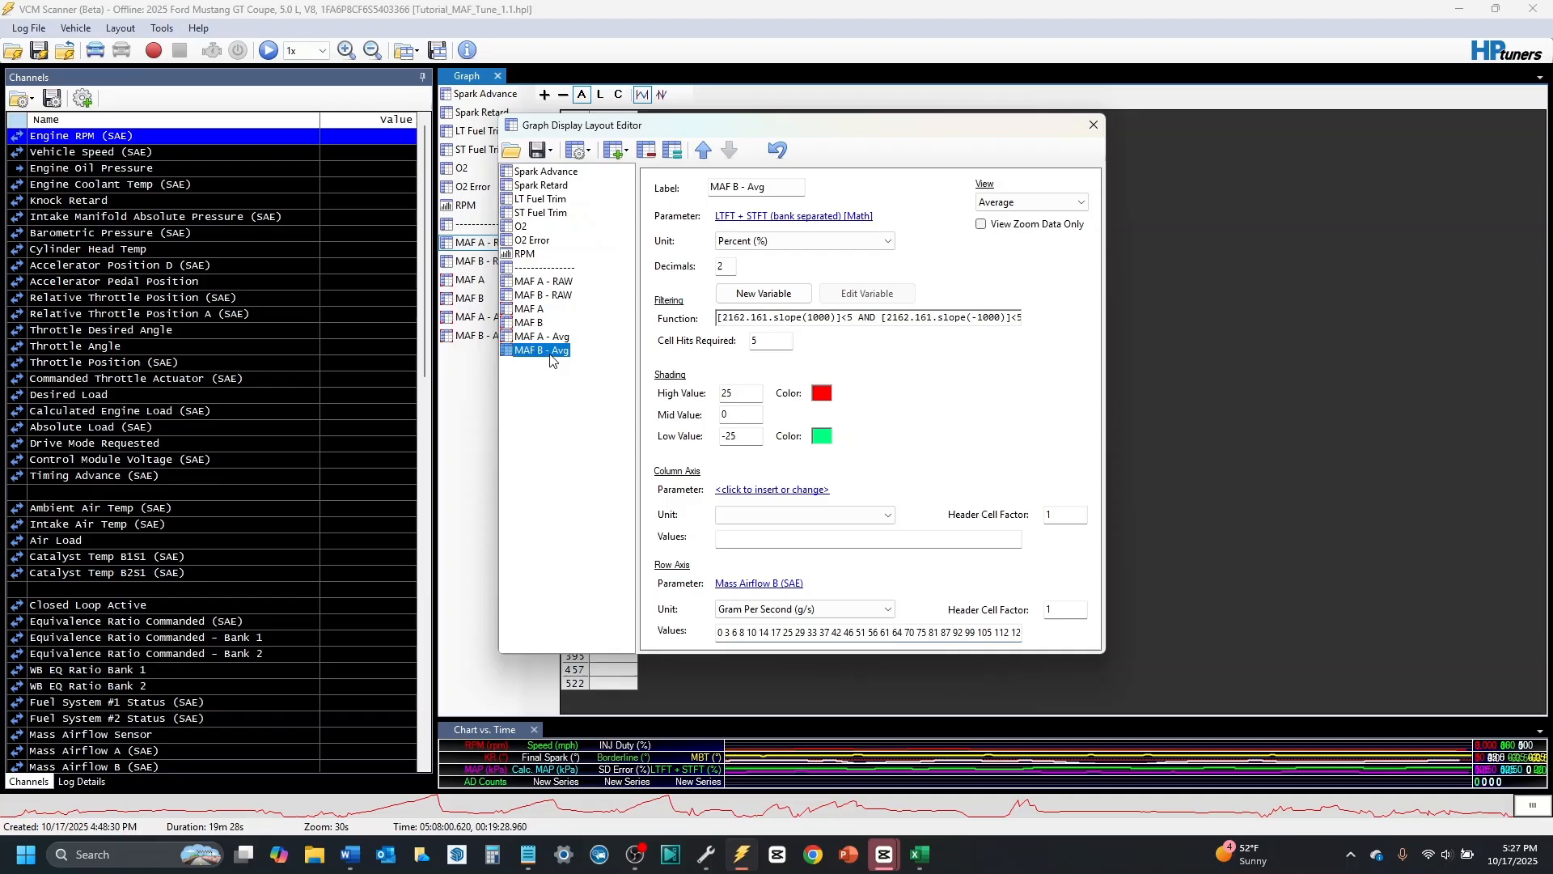
click(735, 637)
key(ctrl+a)
key(BackSpace)
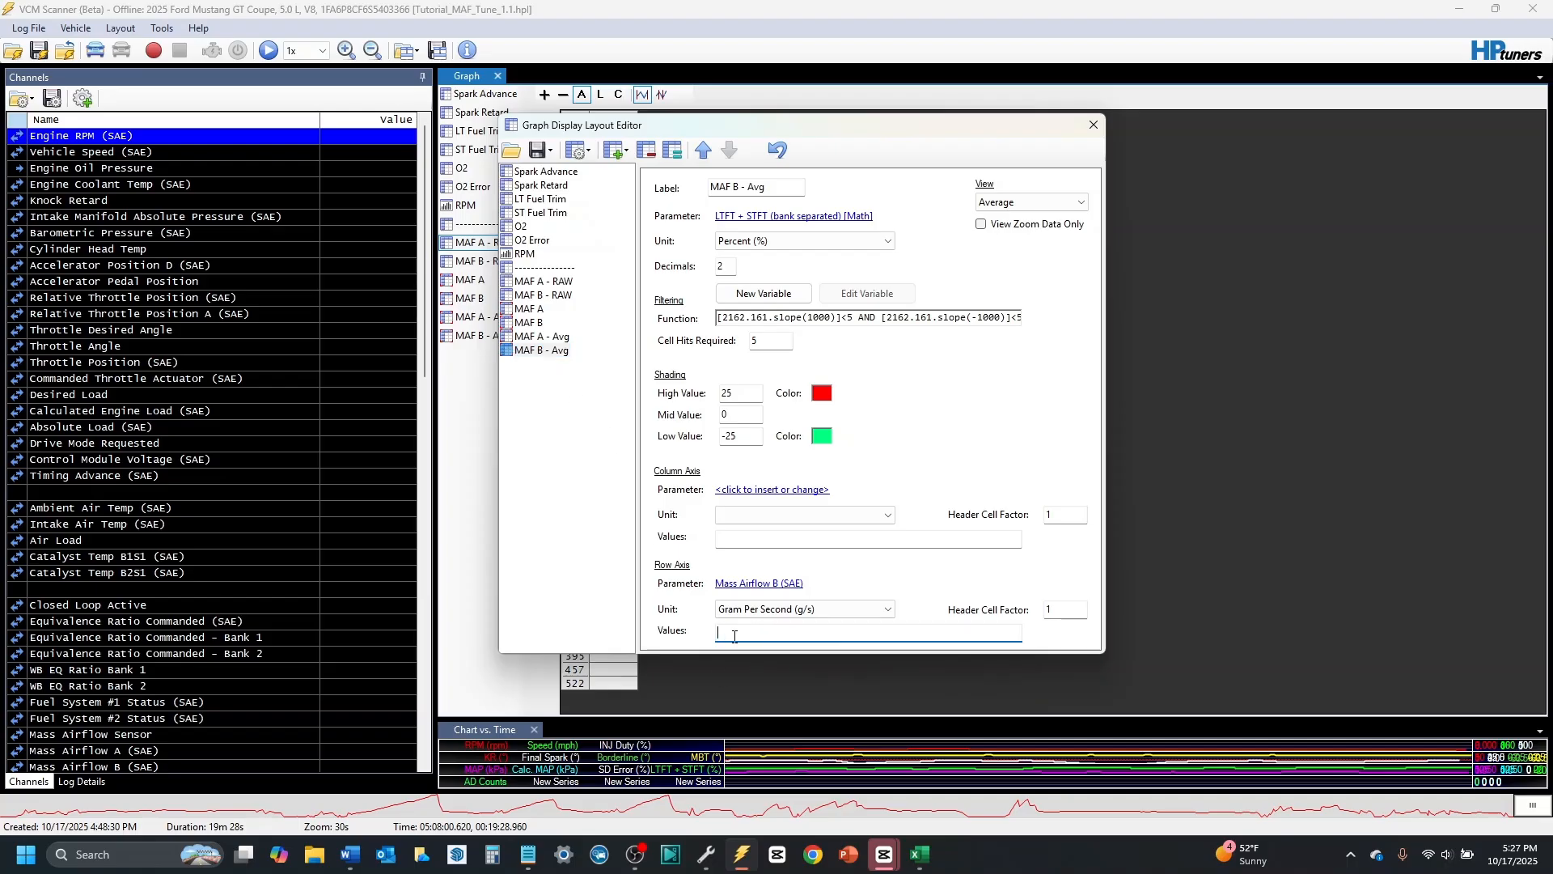
key(ctrl+v)
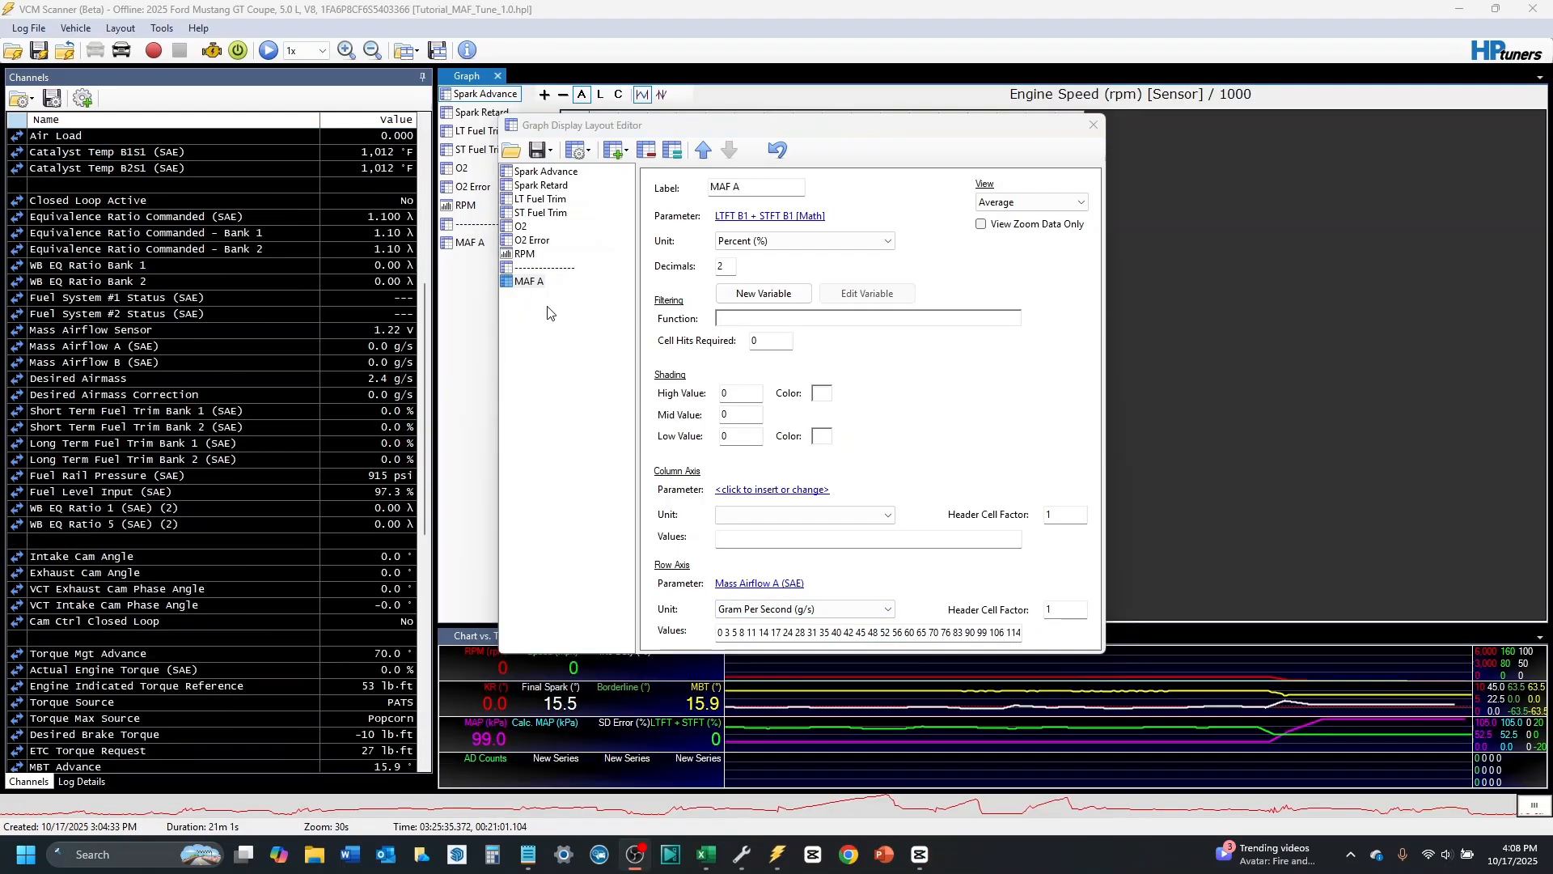
Step: Read through the MAF A table's row axis values to the last entry
click(835, 632)
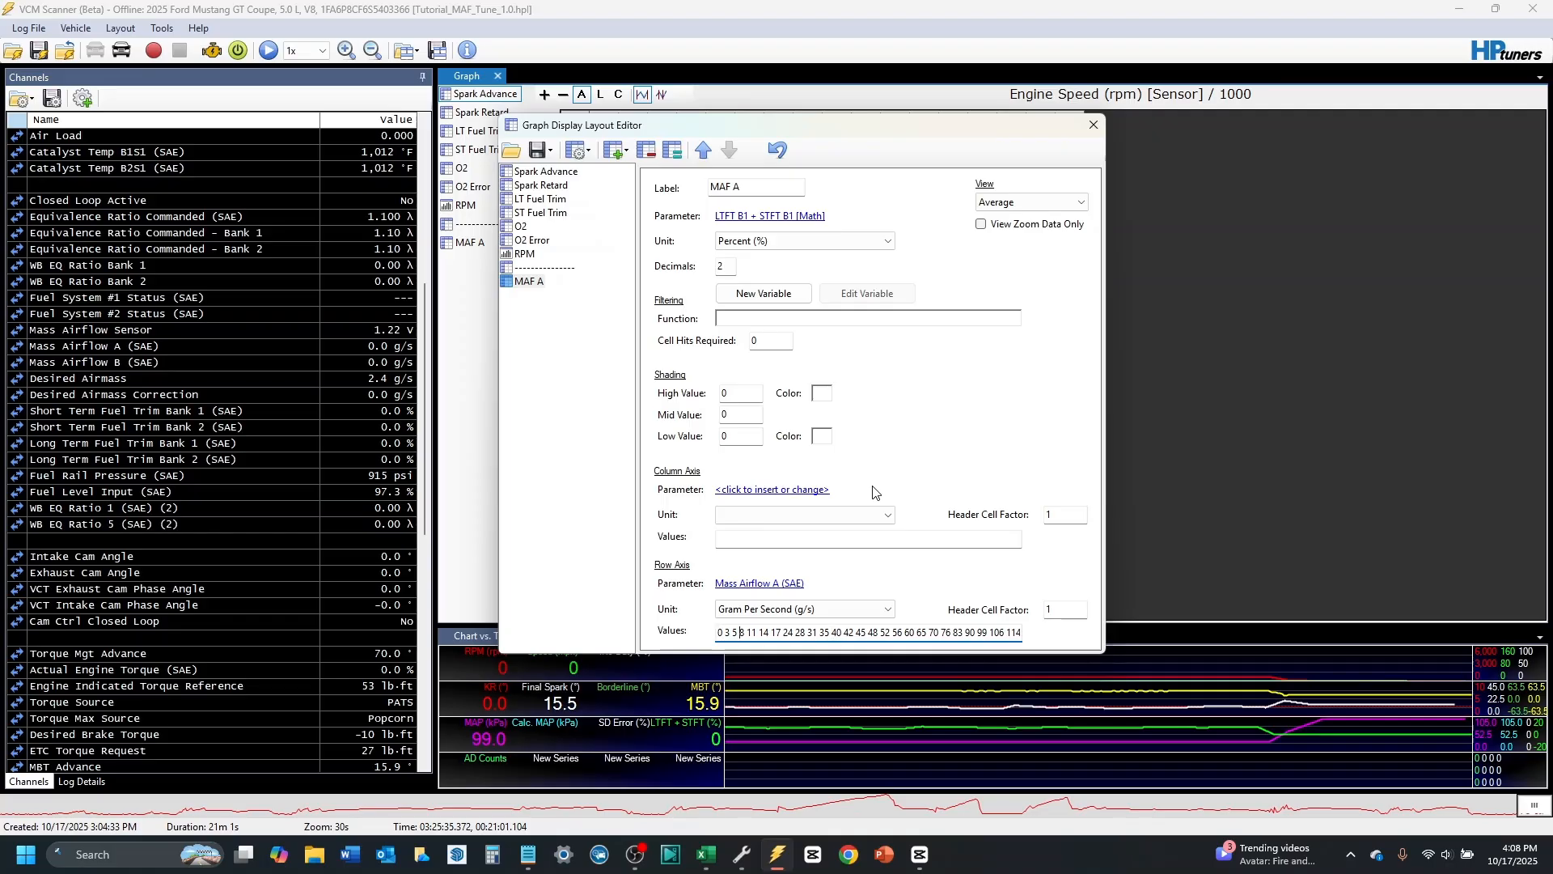
key(Right)
key(Right)
key(Right)
key(Right)
key(Right)
key(Right)
key(Right)
key(Right)
key(Right)
key(Right)
key(Right)
key(Right)
key(Right)
key(Right)
key(Right)
key(Right)
key(Right)
key(Right)
key(Right)
key(Right)
key(Right)
key(Right)
key(Right)
key(Right)
key(Right)
key(Right)
key(Right)
key(Right)
key(Right)
key(Right)
key(Right)
key(Right)
key(Right)
key(Right)
key(Right)
key(Right)
key(Right)
key(Right)
key(Right)
key(Right)
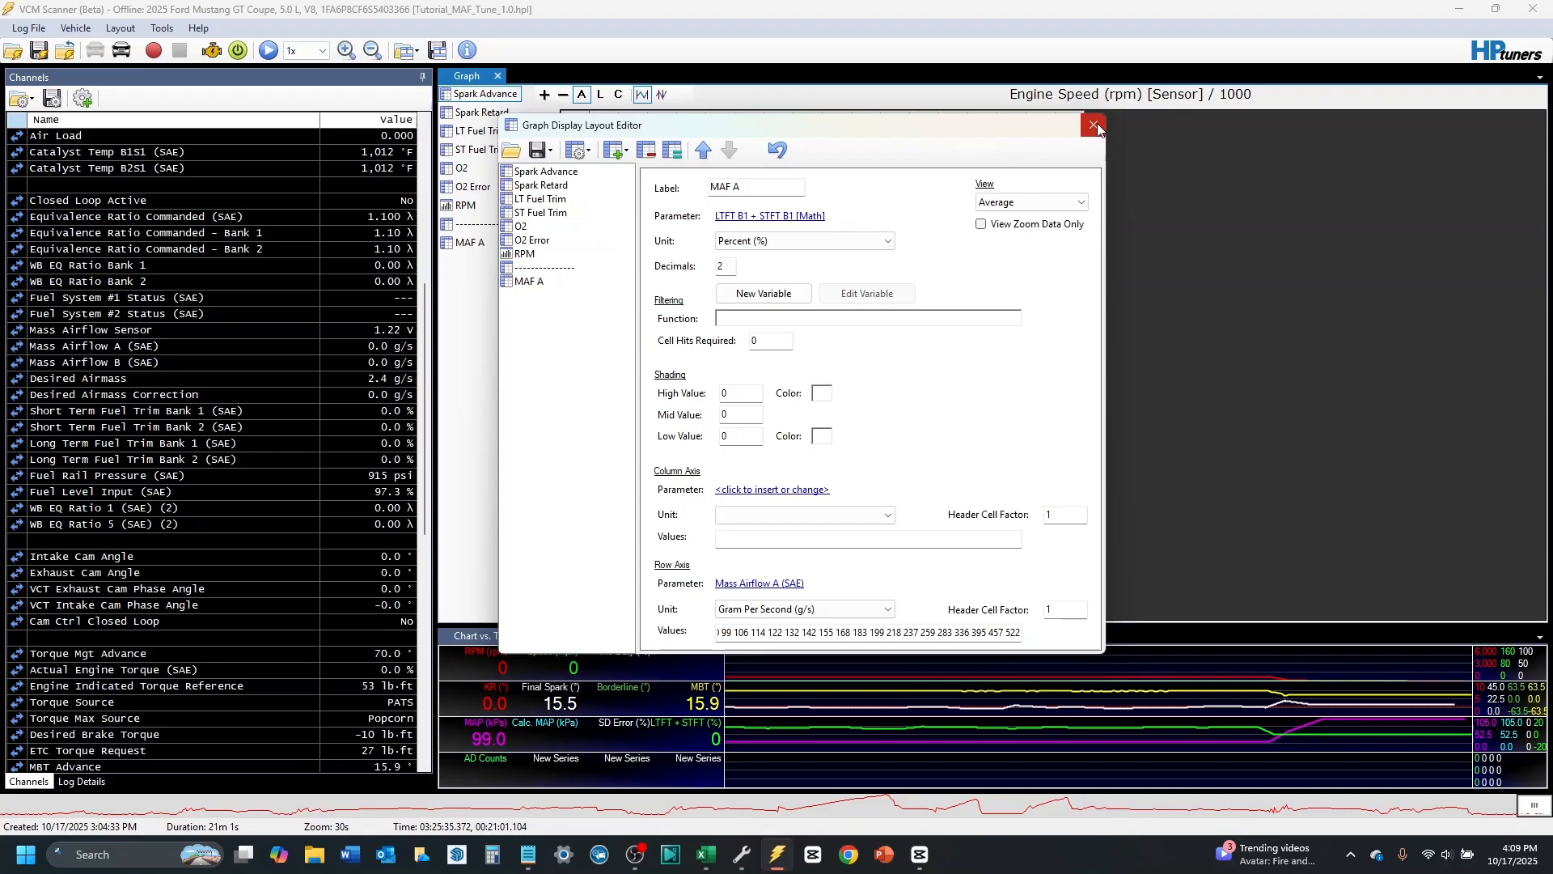
Step: Duplicate the MAF A table as MAF B with LTFT B2 + STFT B2 [Math] as its parameter
click(530, 283)
click(671, 153)
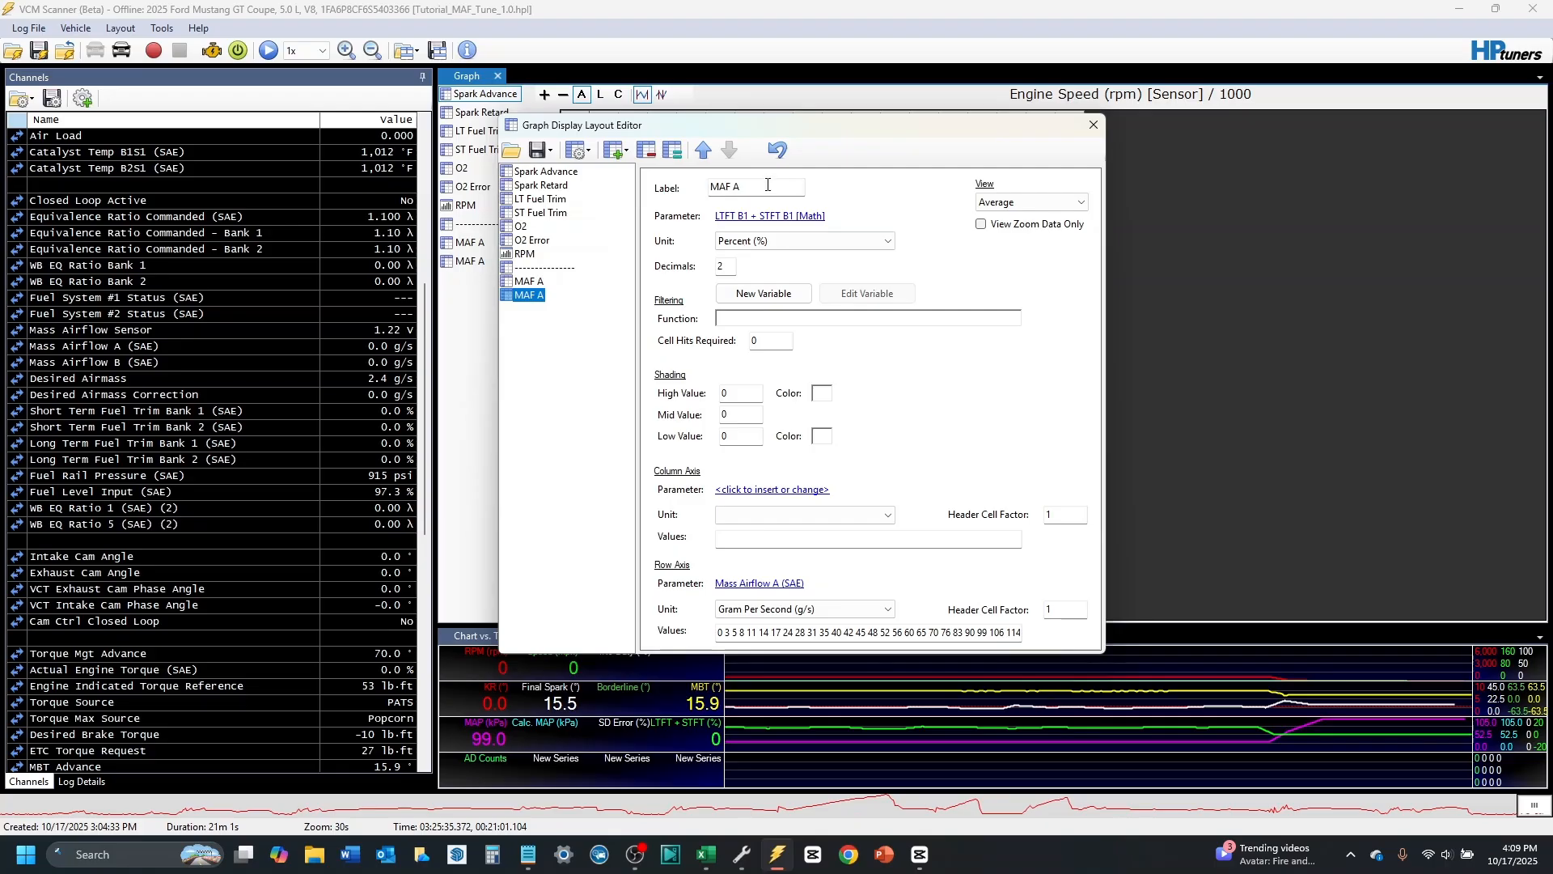
click(774, 218)
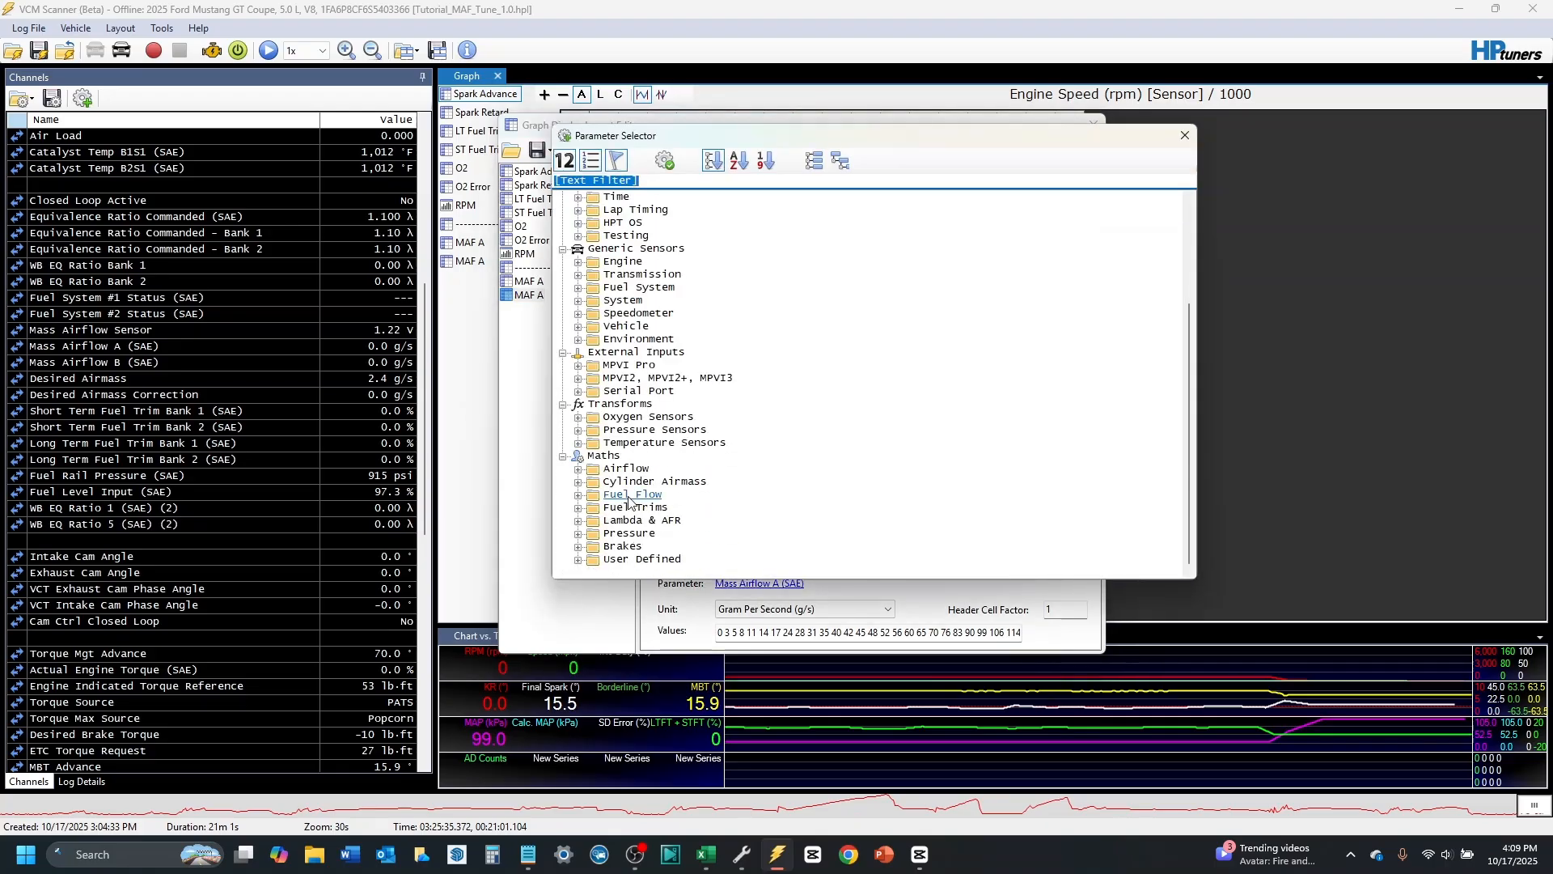
click(577, 508)
double_click(715, 561)
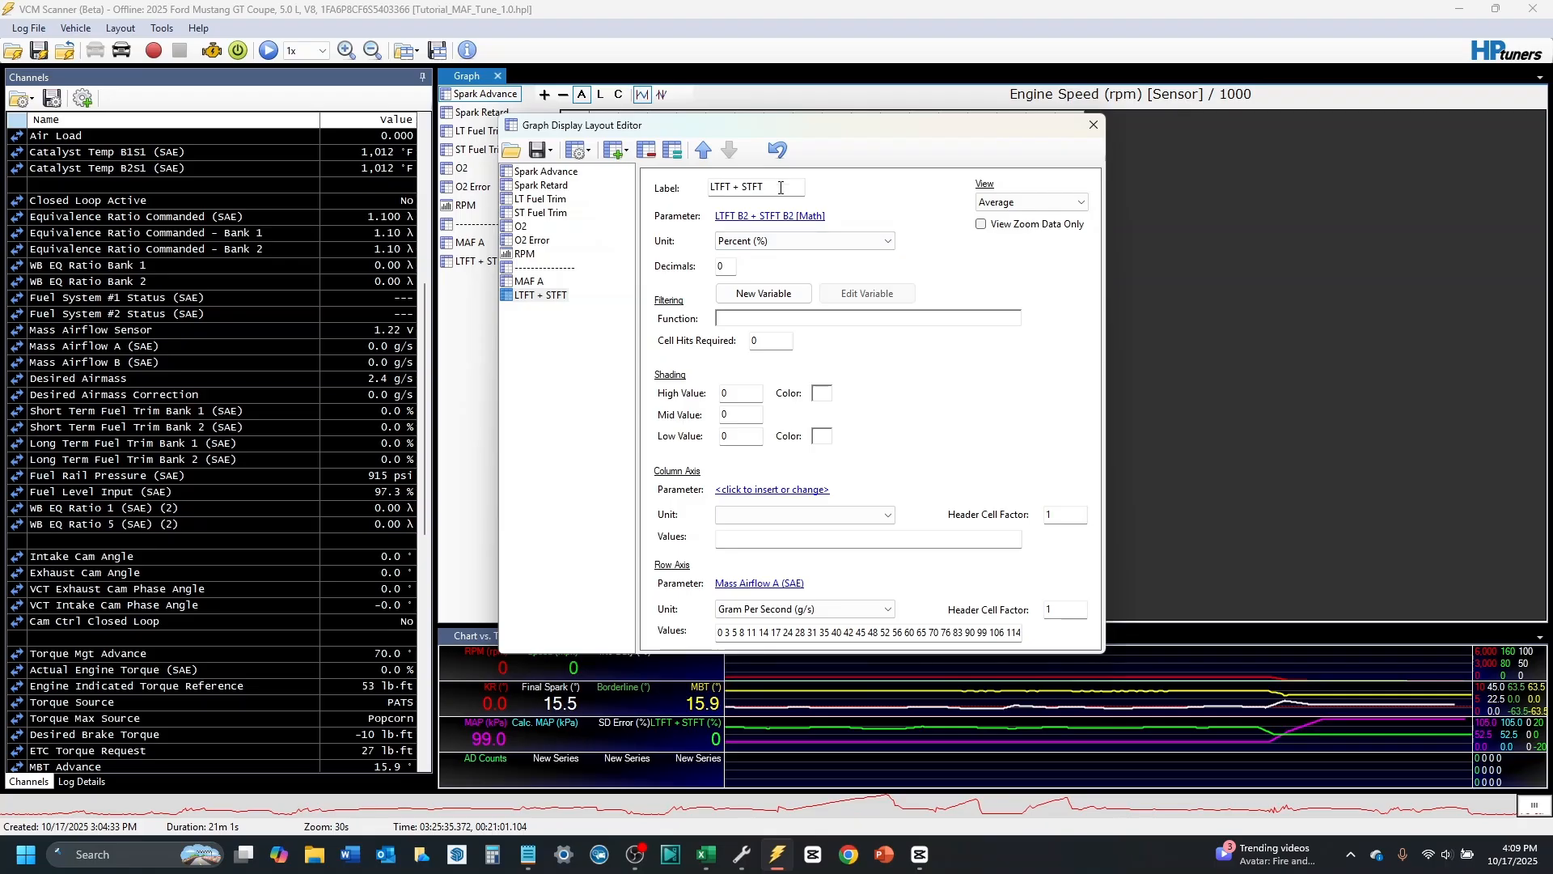
drag(781, 188, 659, 196)
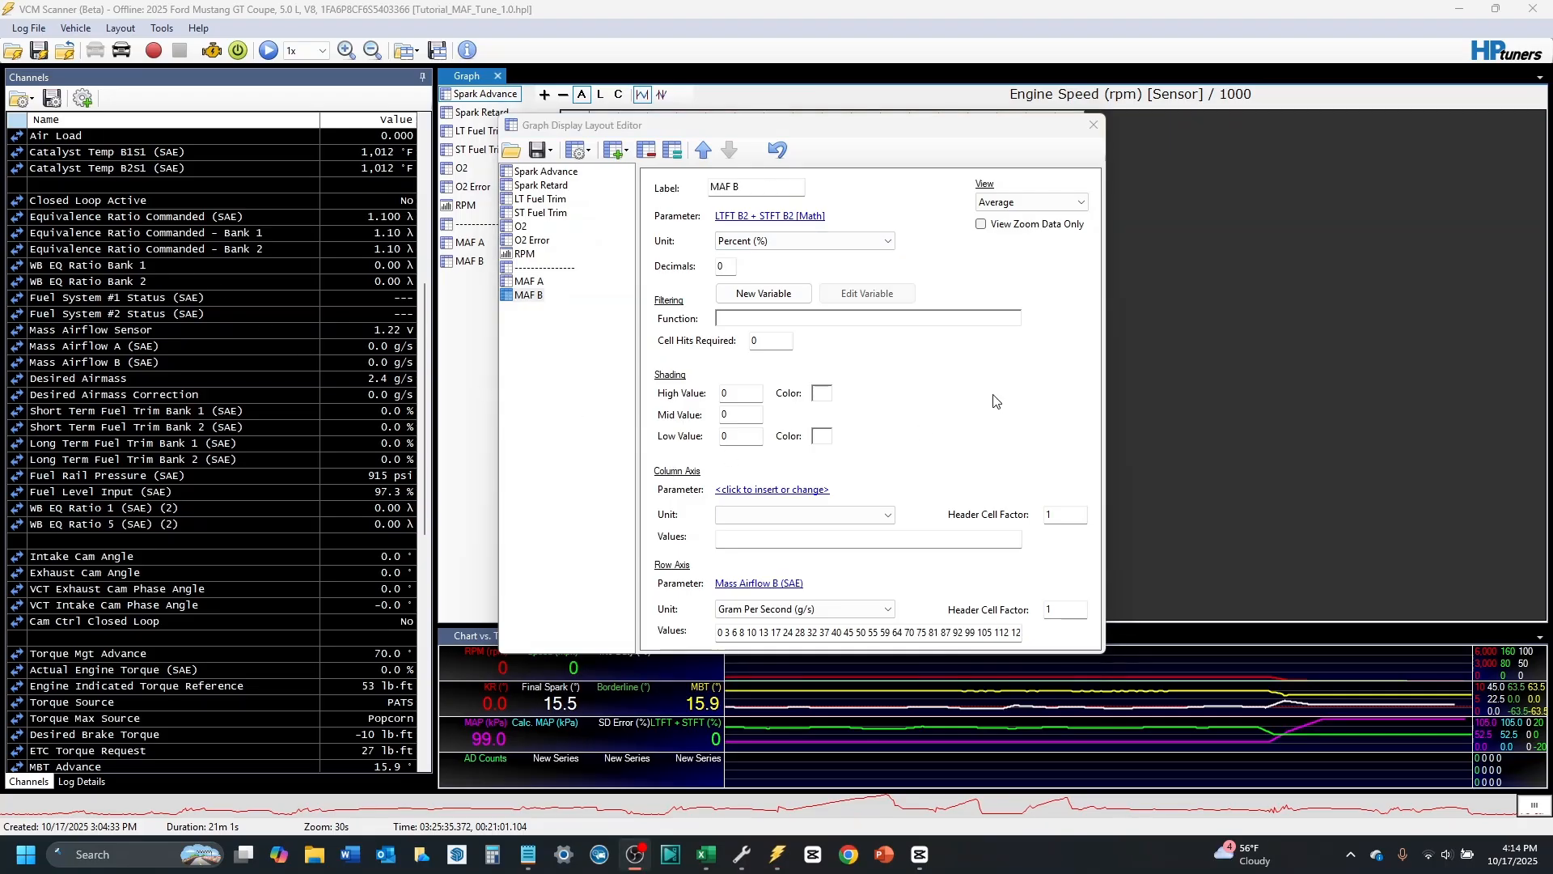
Step: Read through the MAF B table's row axis values to the last entry
click(782, 631)
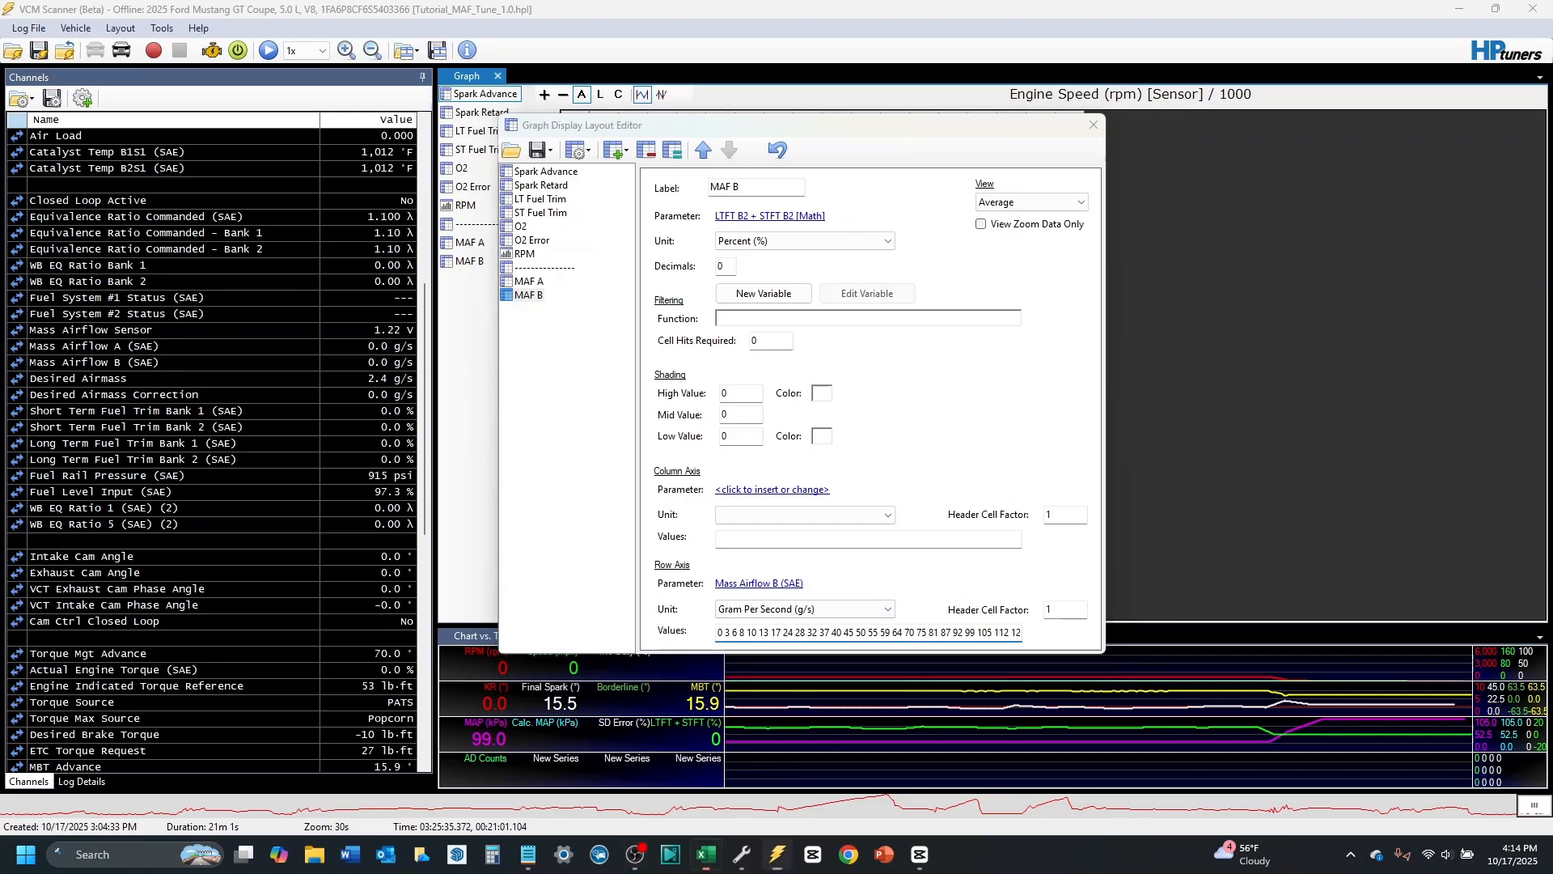
click(945, 631)
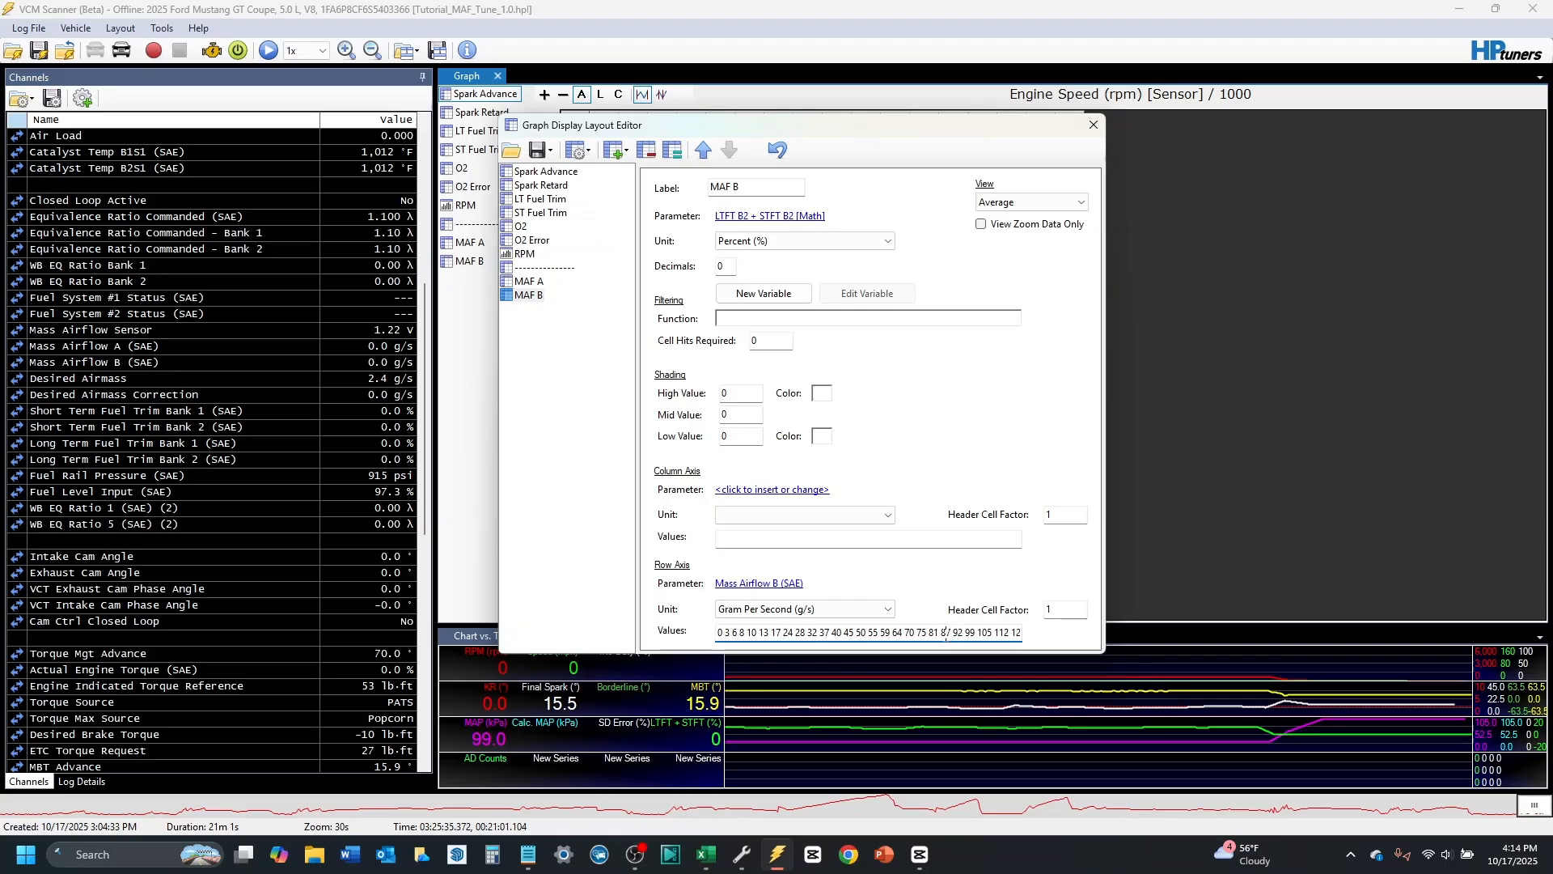
key(Right)
key(Right)
key(Right)
key(Right)
key(Right)
key(Right)
key(Right)
key(Right)
key(Right)
key(Right)
key(Right)
key(Right)
key(Right)
key(Right)
key(Right)
key(Right)
key(Right)
key(Right)
key(Right)
key(Right)
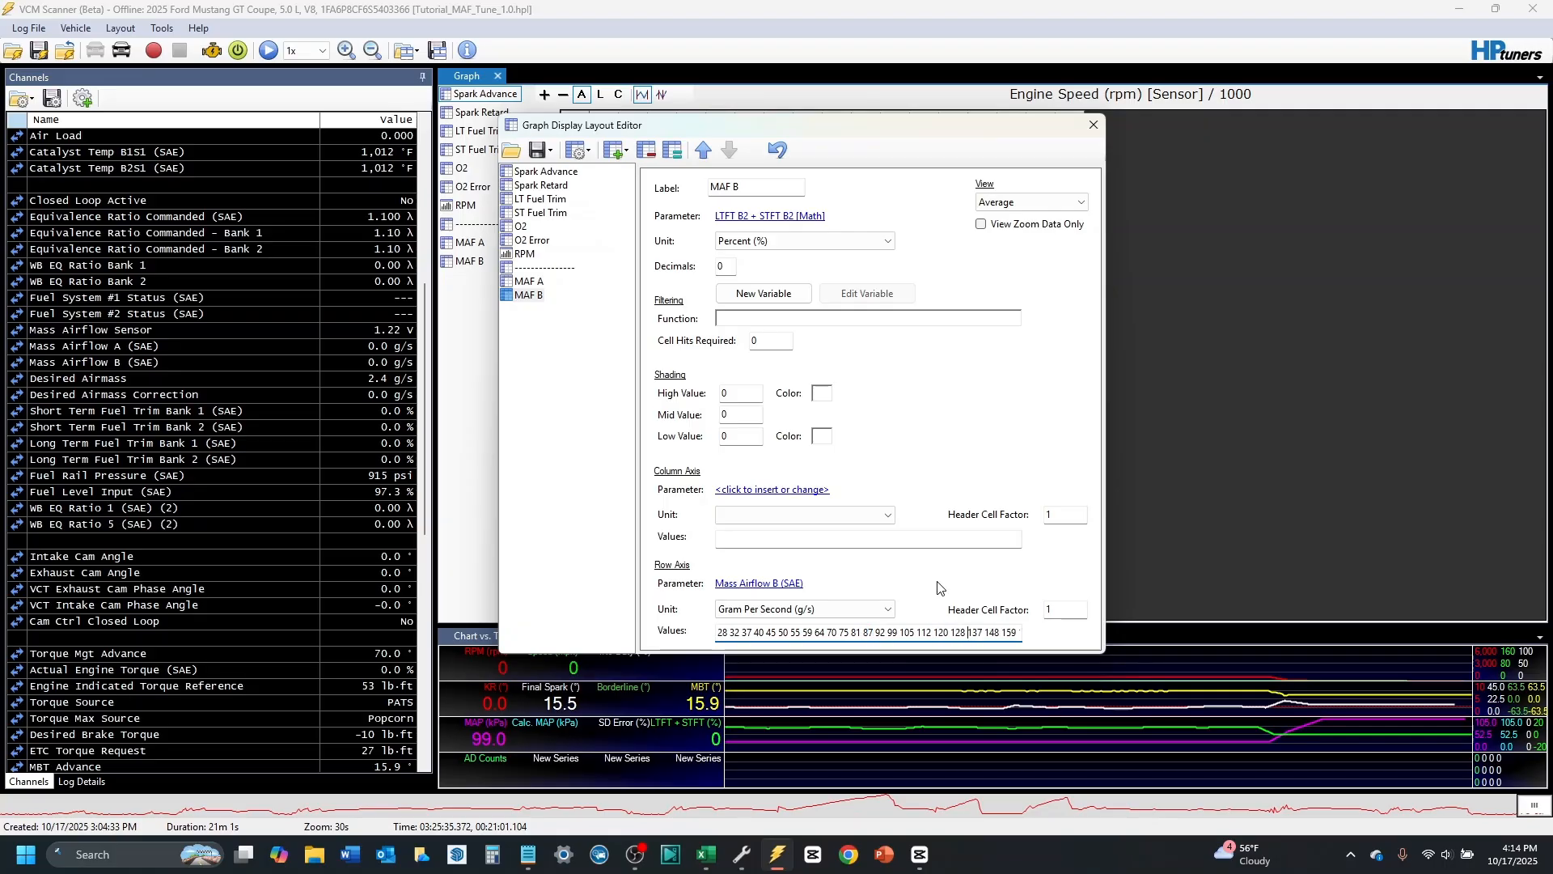
key(Right)
key(Right)
key(Right)
key(Right)
key(Right)
key(Right)
key(Right)
key(Right)
key(Right)
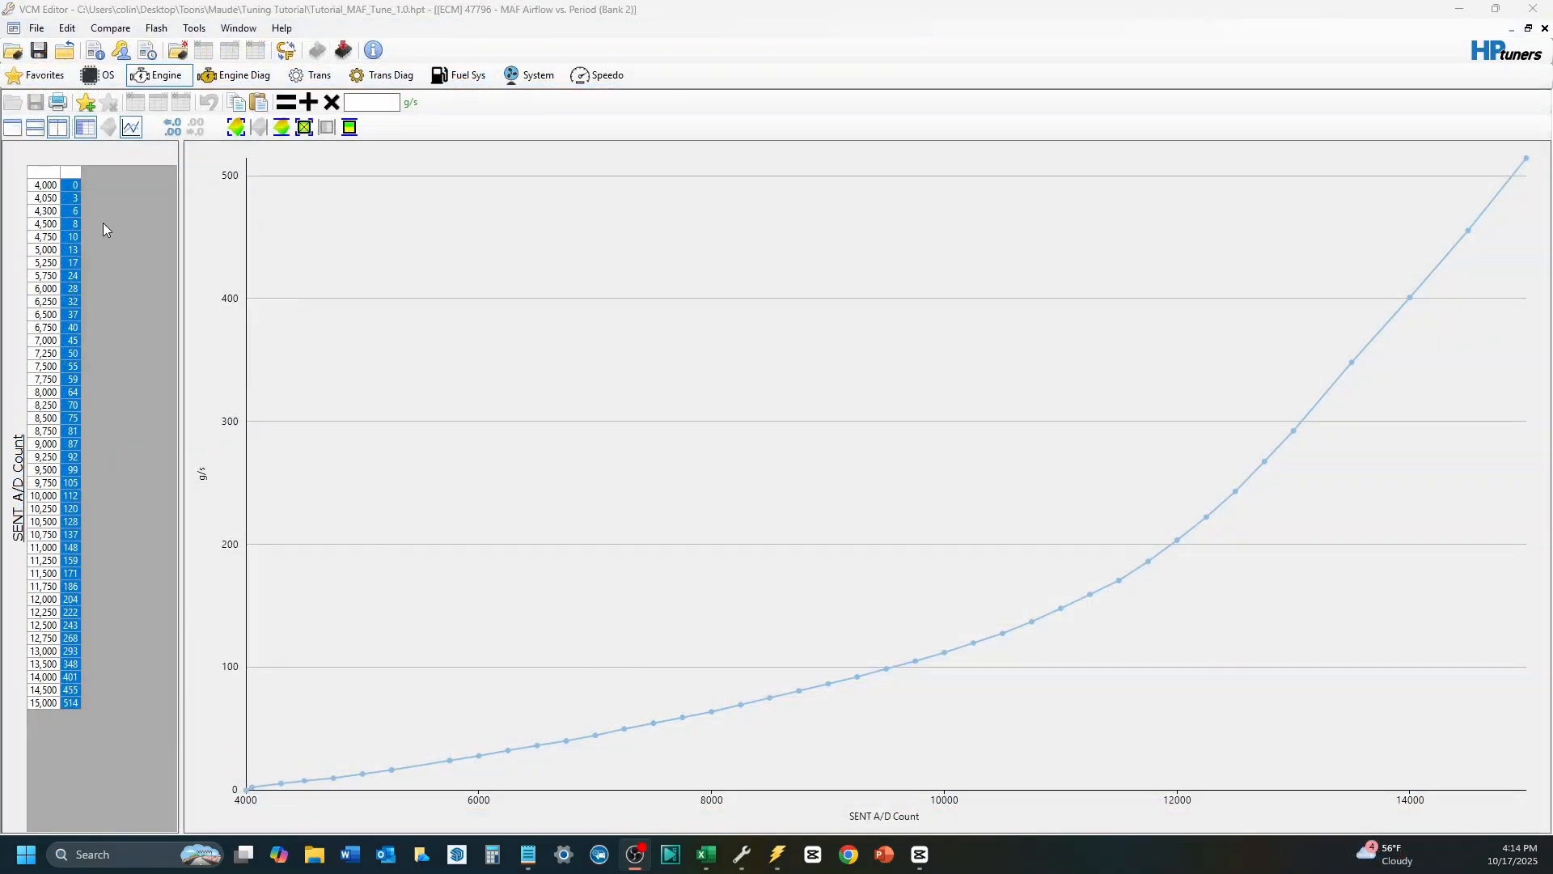
Step: Close the Bank 2 MAF Airflow vs. Period table in VCM Editor, and display the MAF A graph in VCM Scanner
click(77, 190)
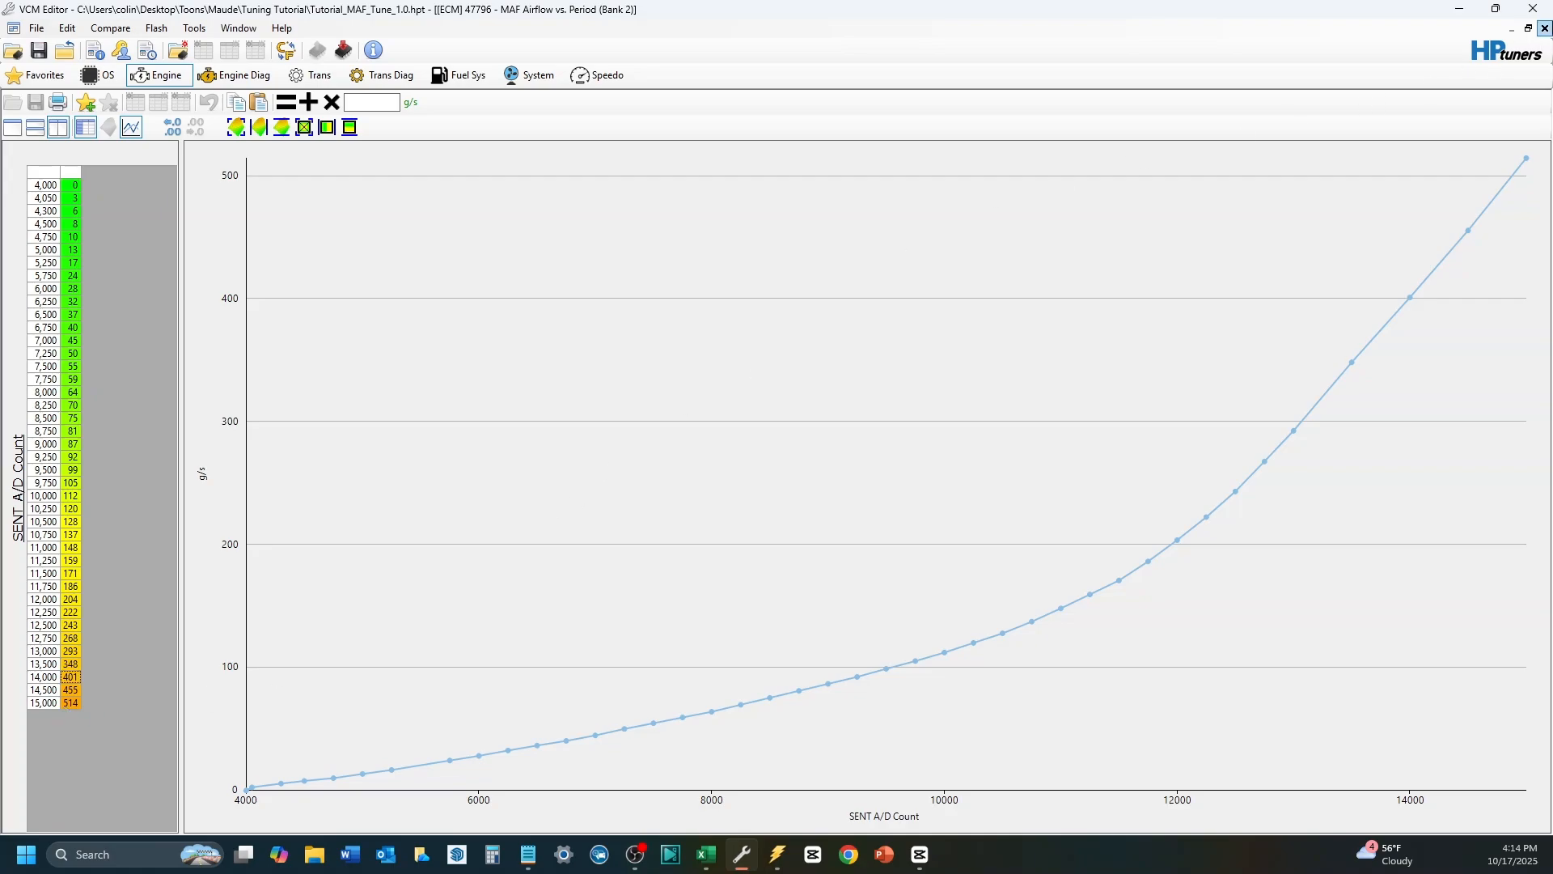
click(1544, 29)
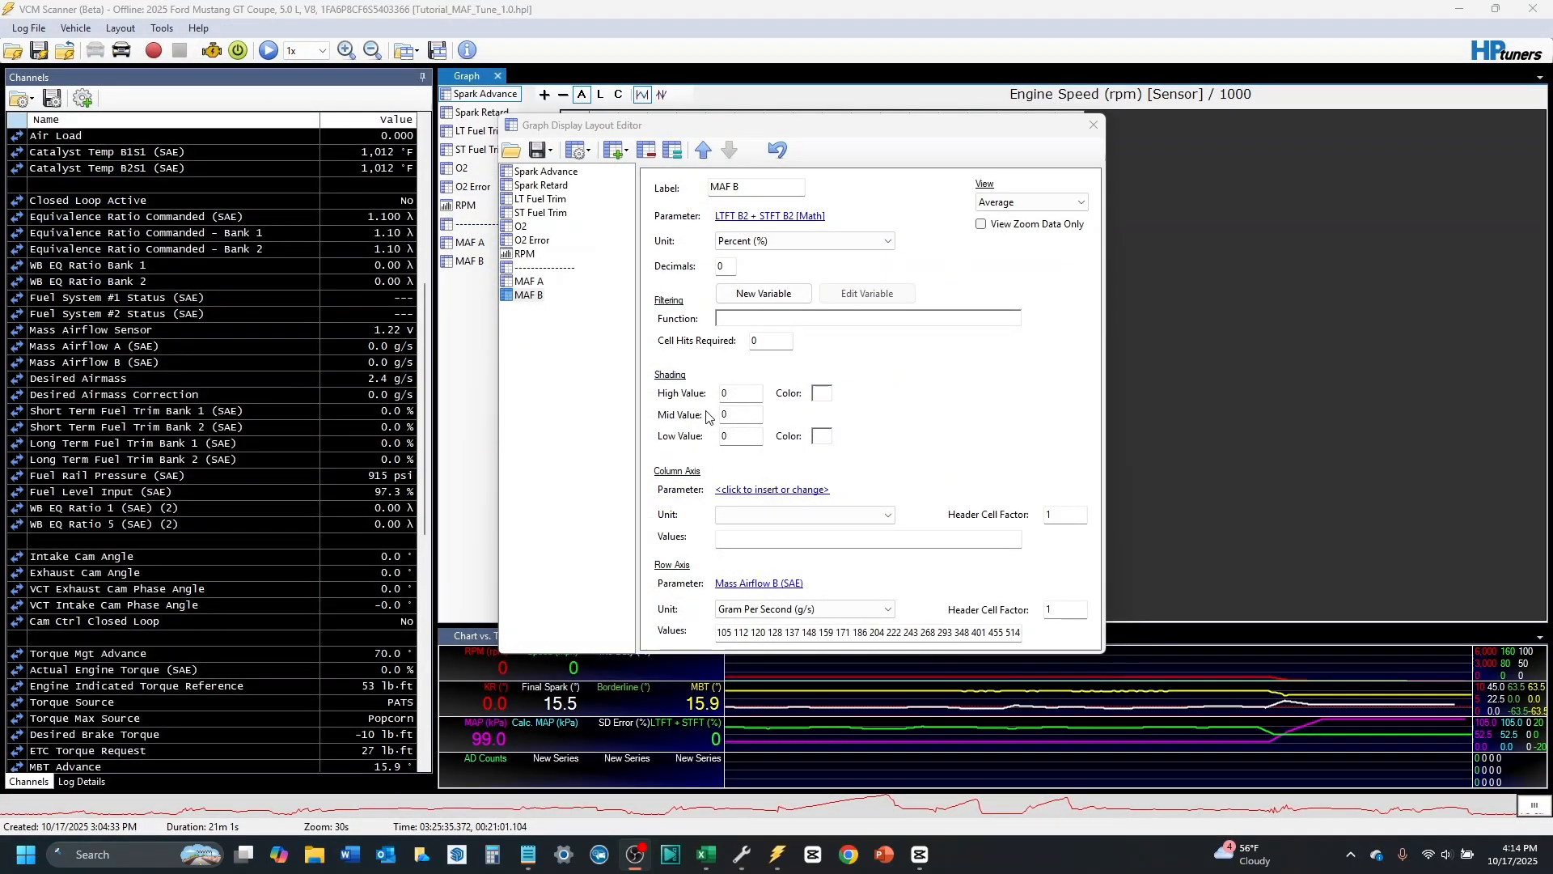
click(1096, 124)
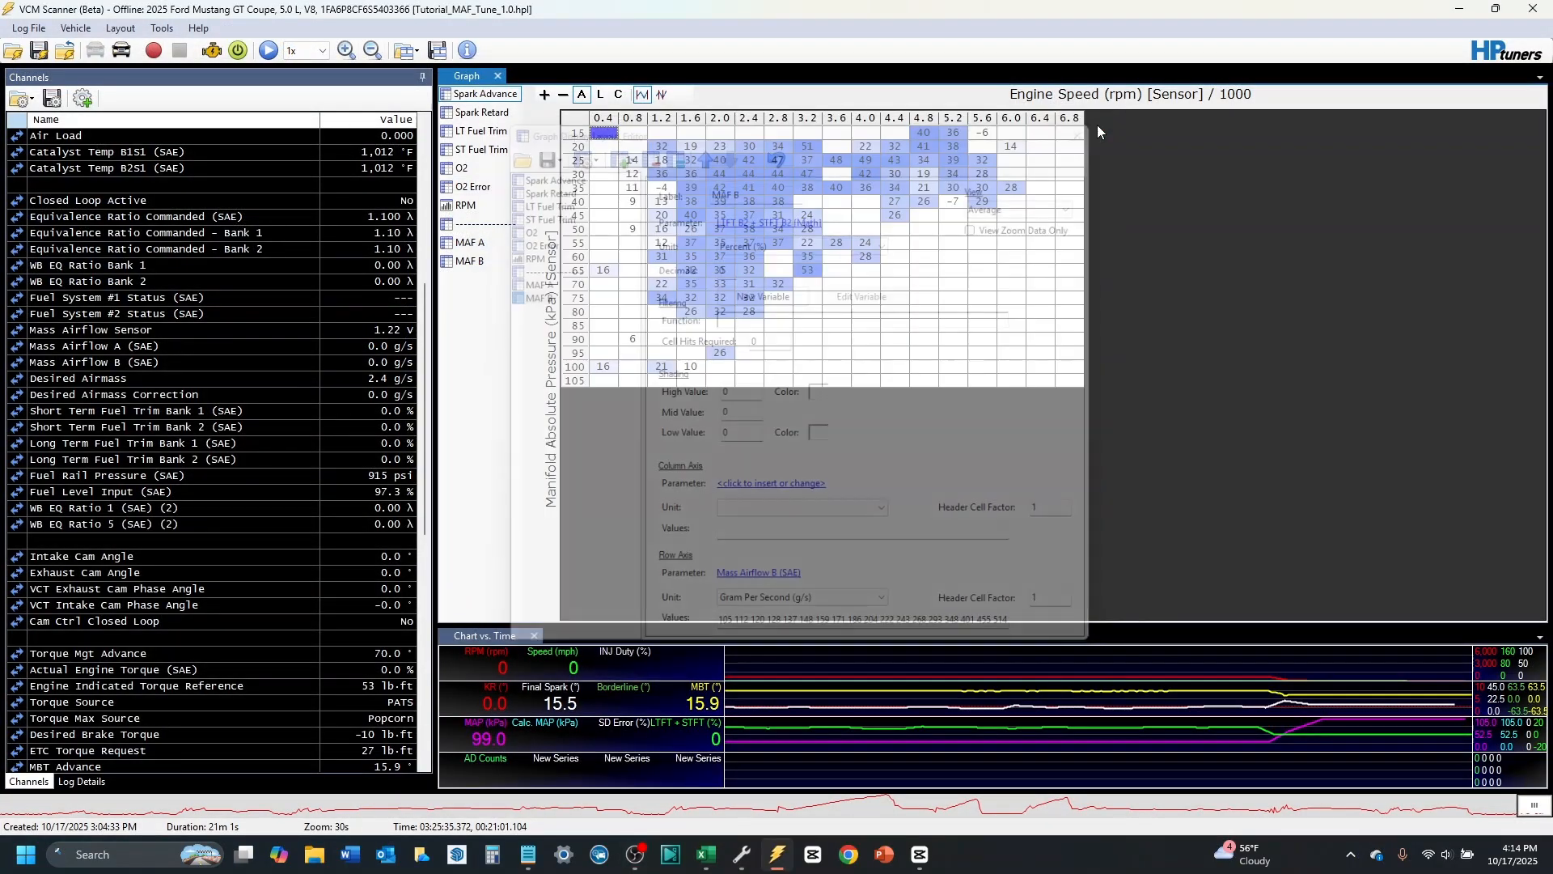
click(472, 244)
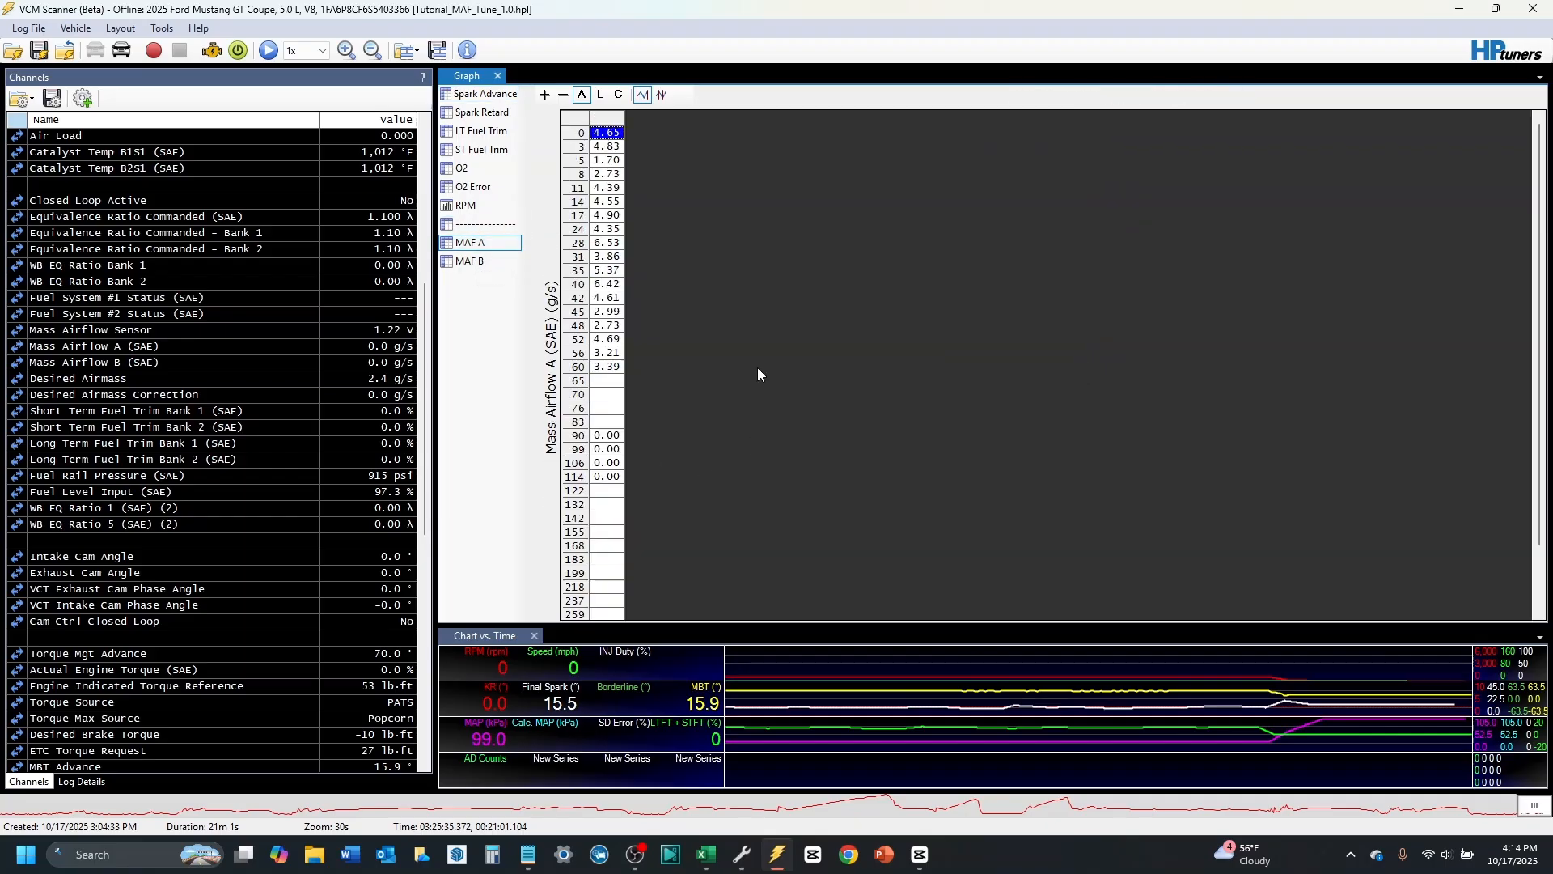
Step: Open MAF A in the graph layout editor and set its shading to a high value of 25 and a low value of -25
right_click(472, 246)
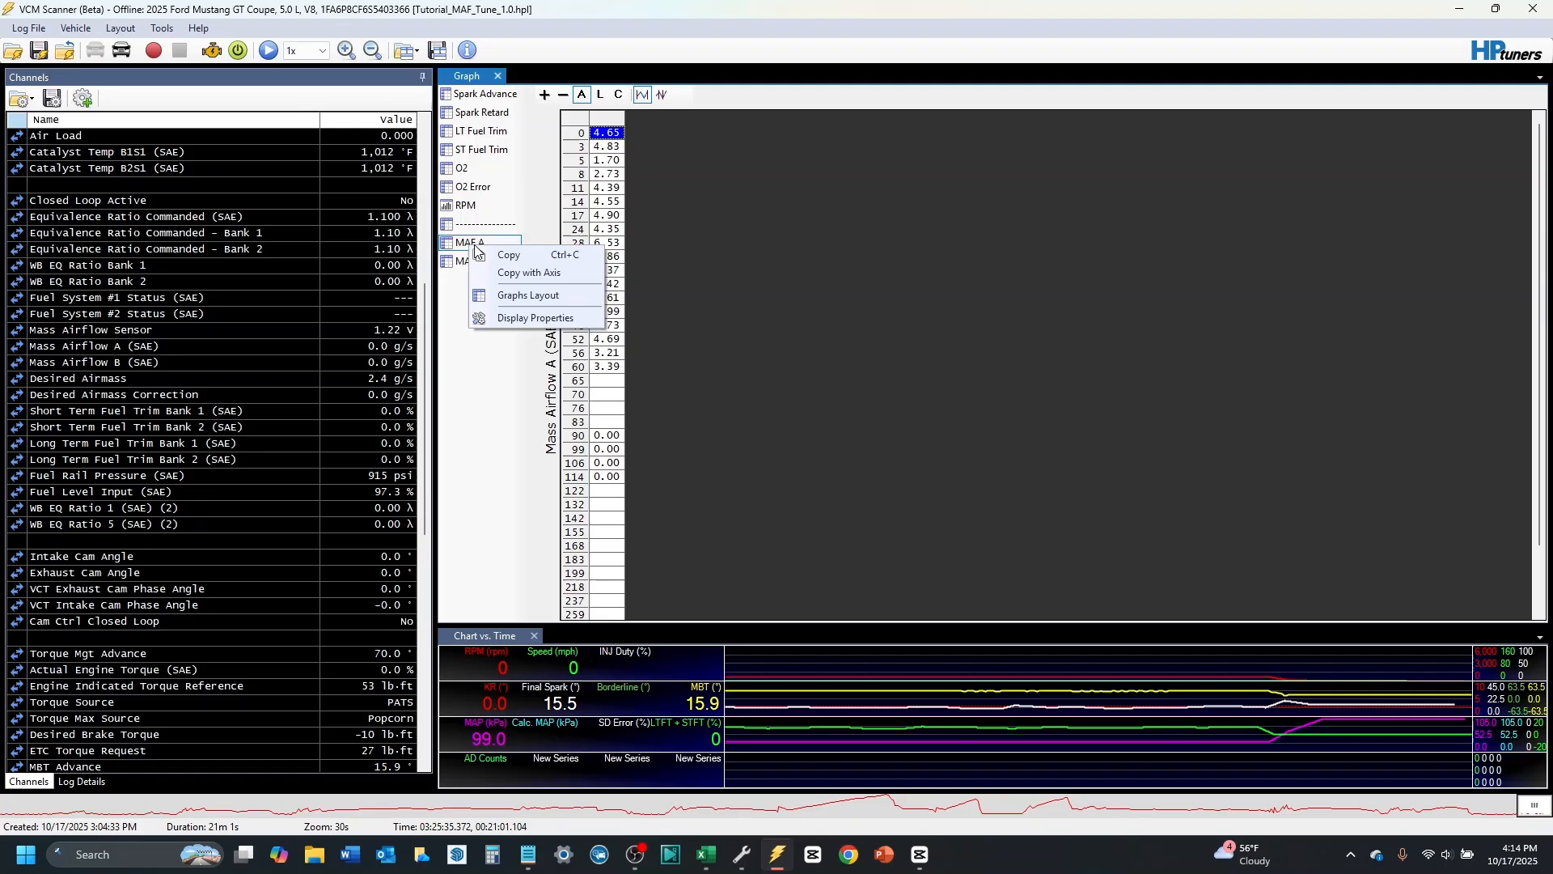
click(513, 296)
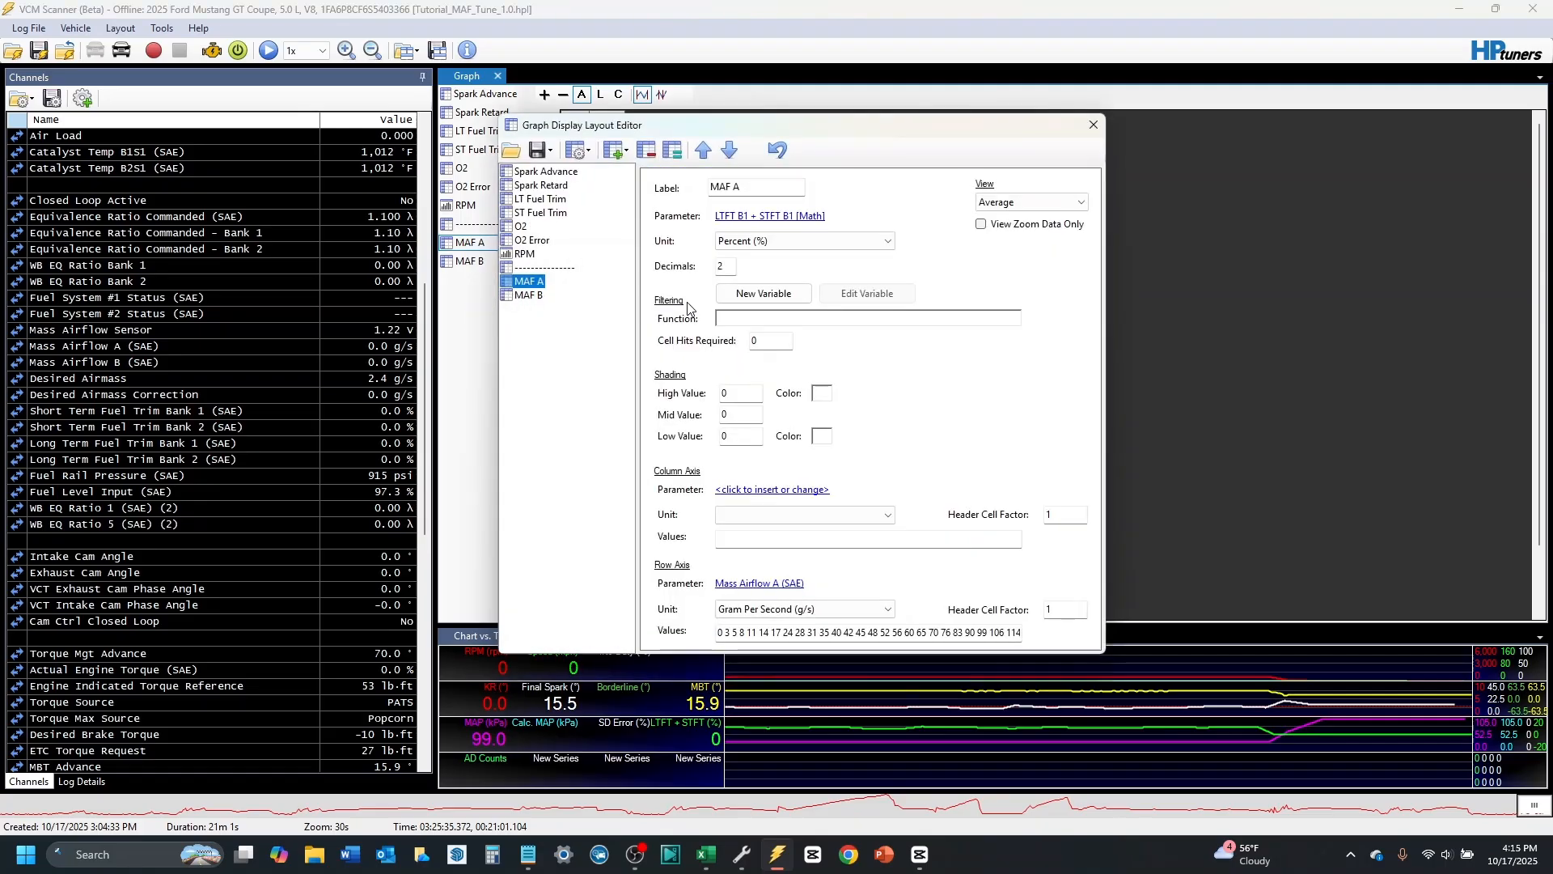
click(728, 393)
key(BackSpace)
text(25)
click(751, 436)
text(-25)
Step: Set MAF A's shading colors to red for the high value and bright green (0, 255, 128) for the low value
click(739, 394)
click(821, 394)
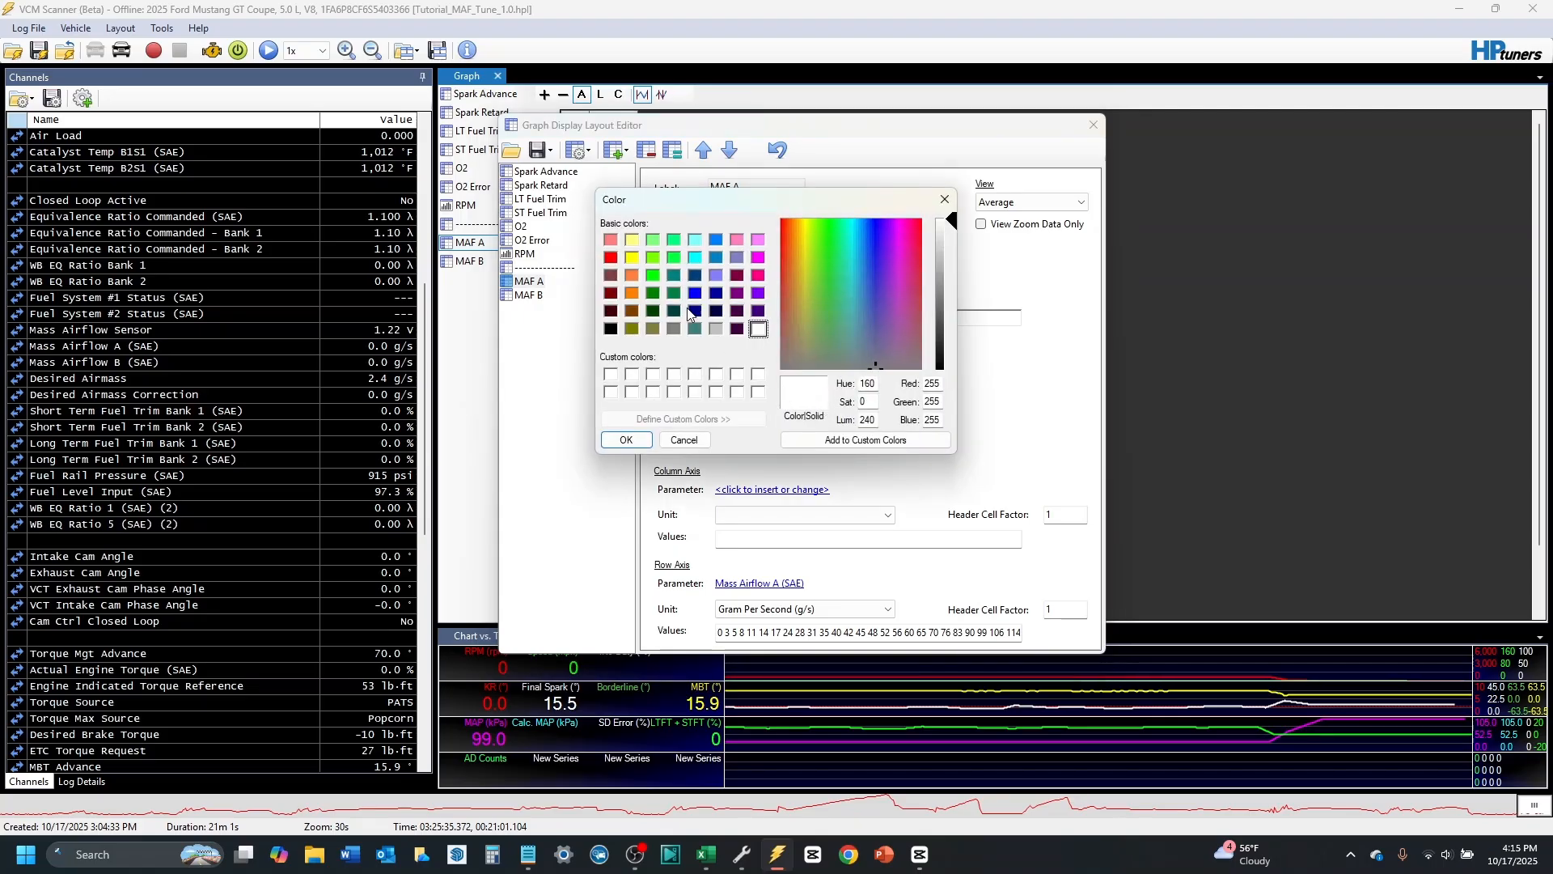
click(611, 259)
click(633, 440)
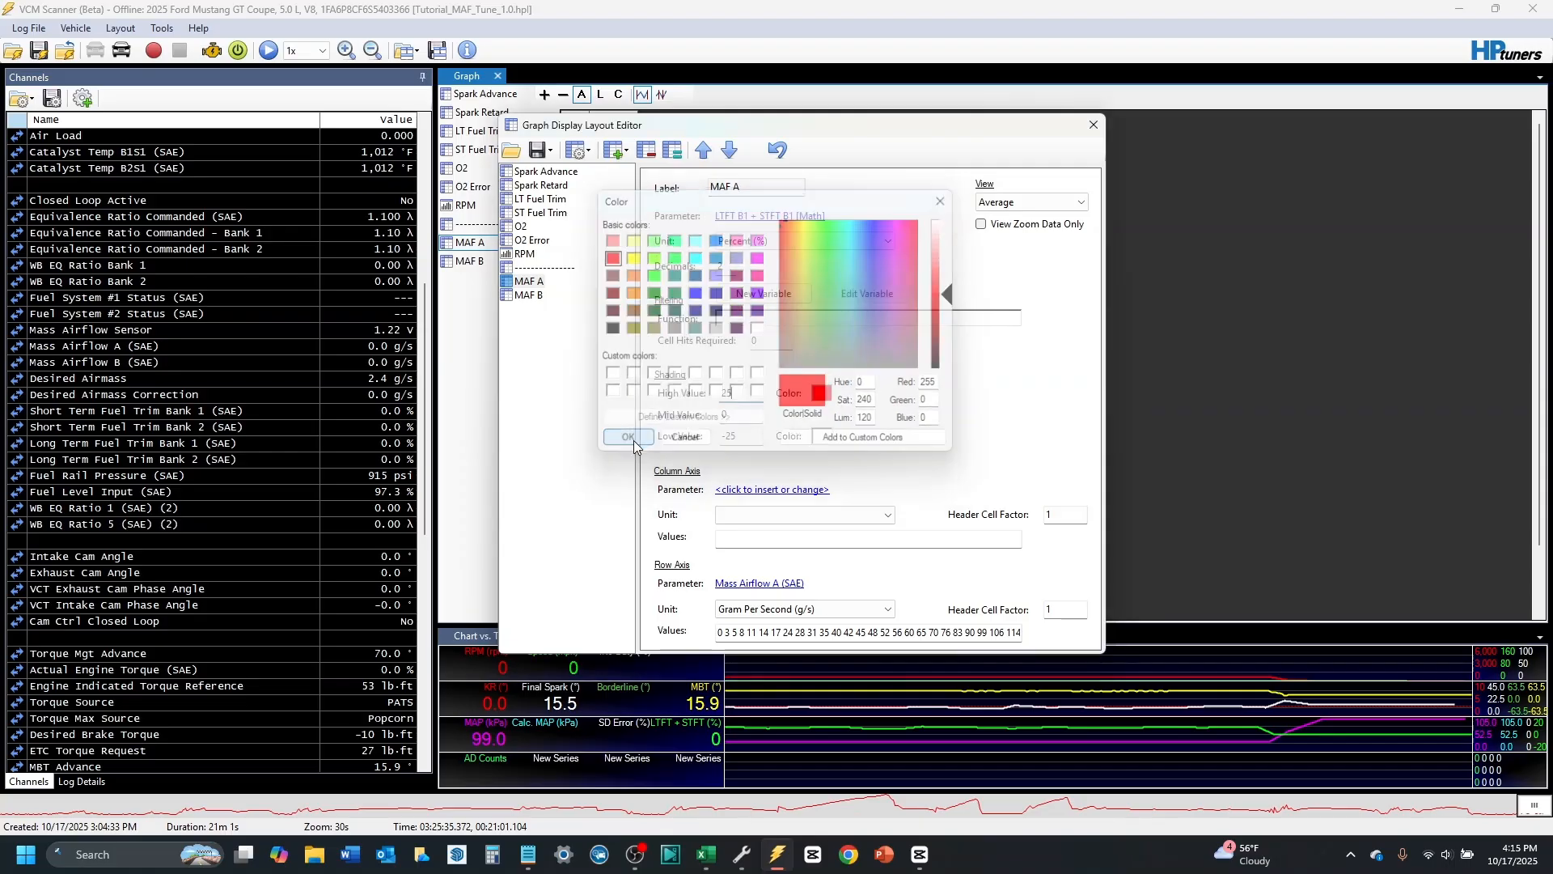
click(752, 437)
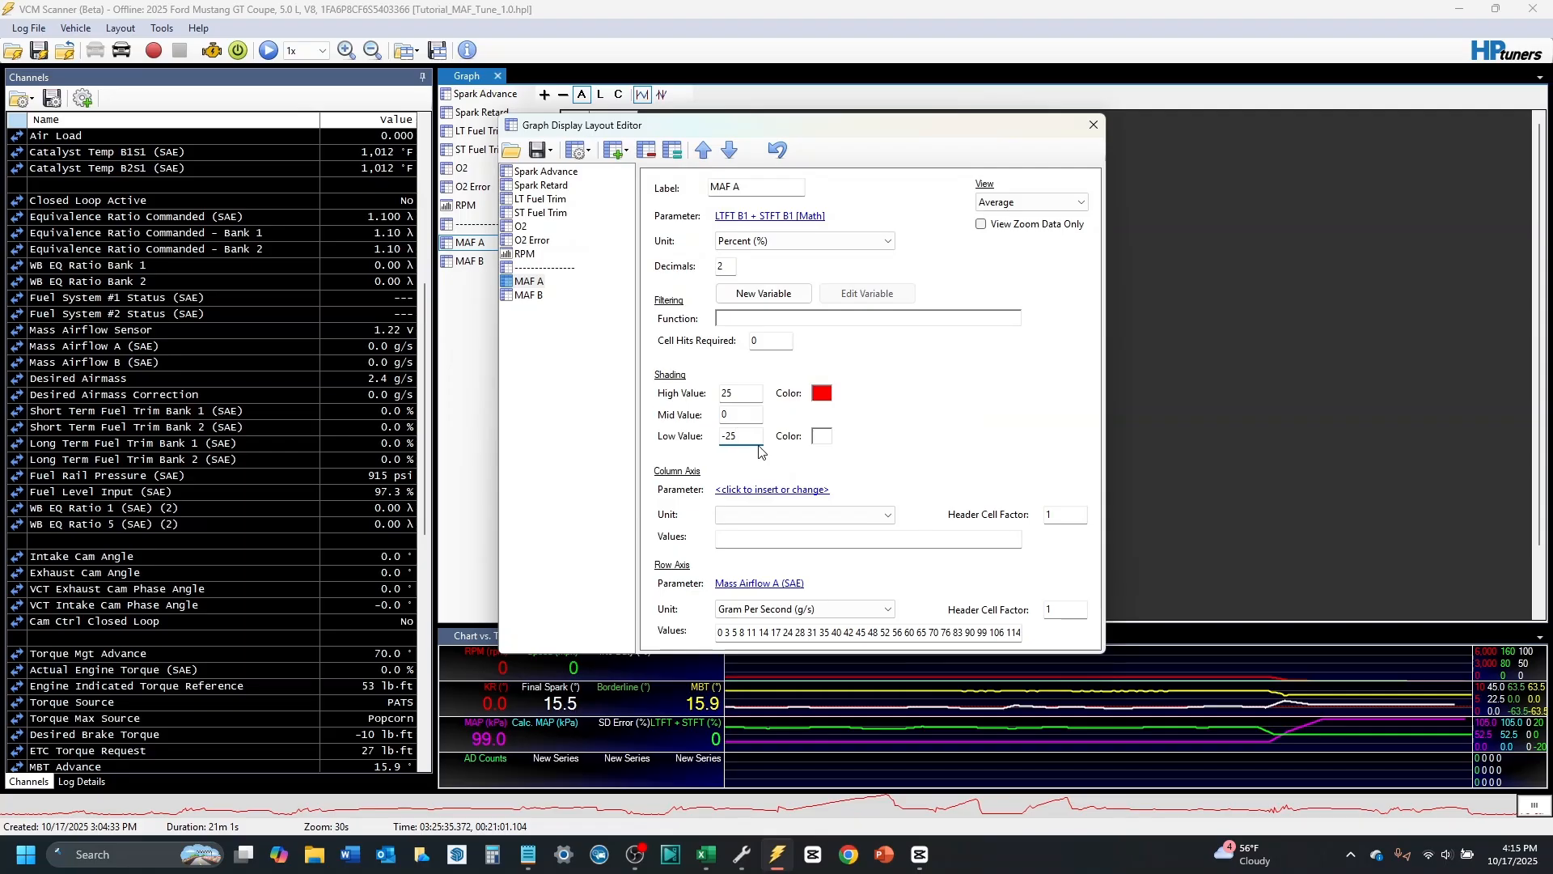
click(822, 437)
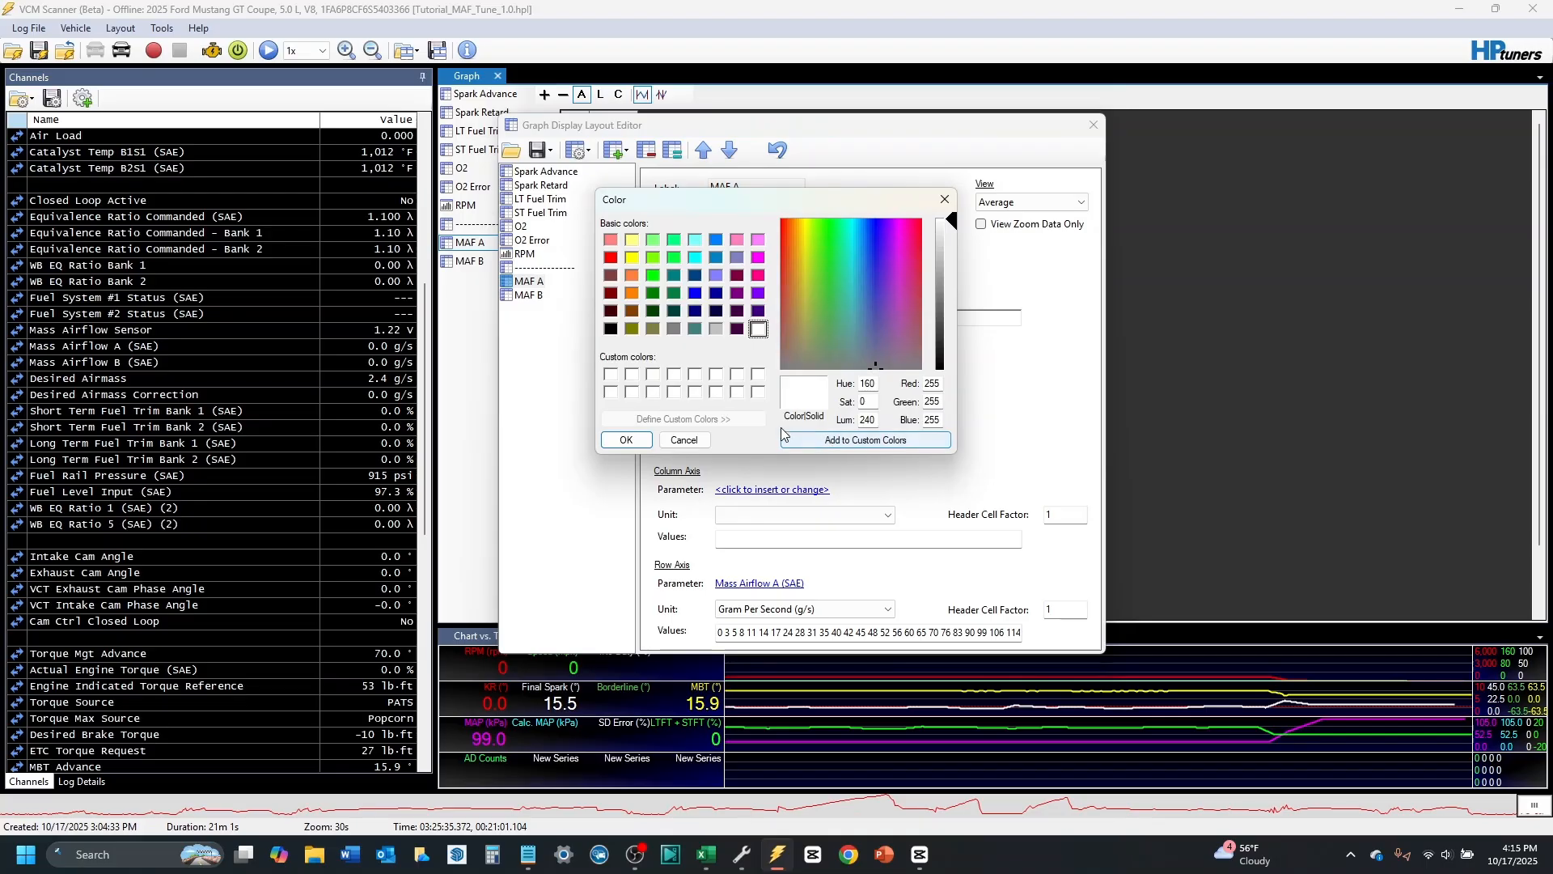
click(675, 240)
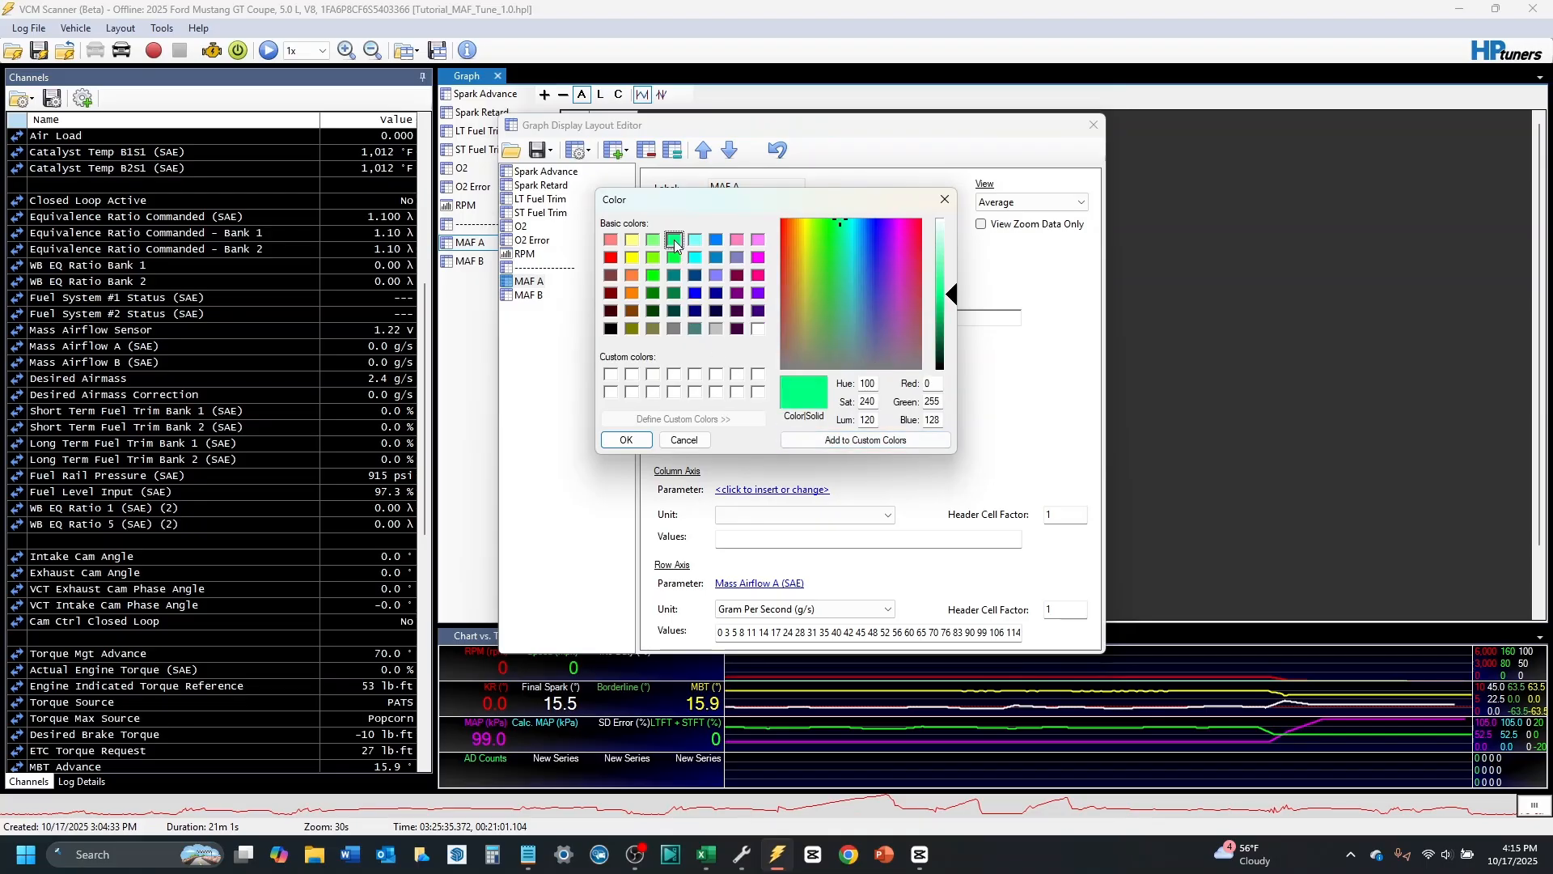
click(639, 443)
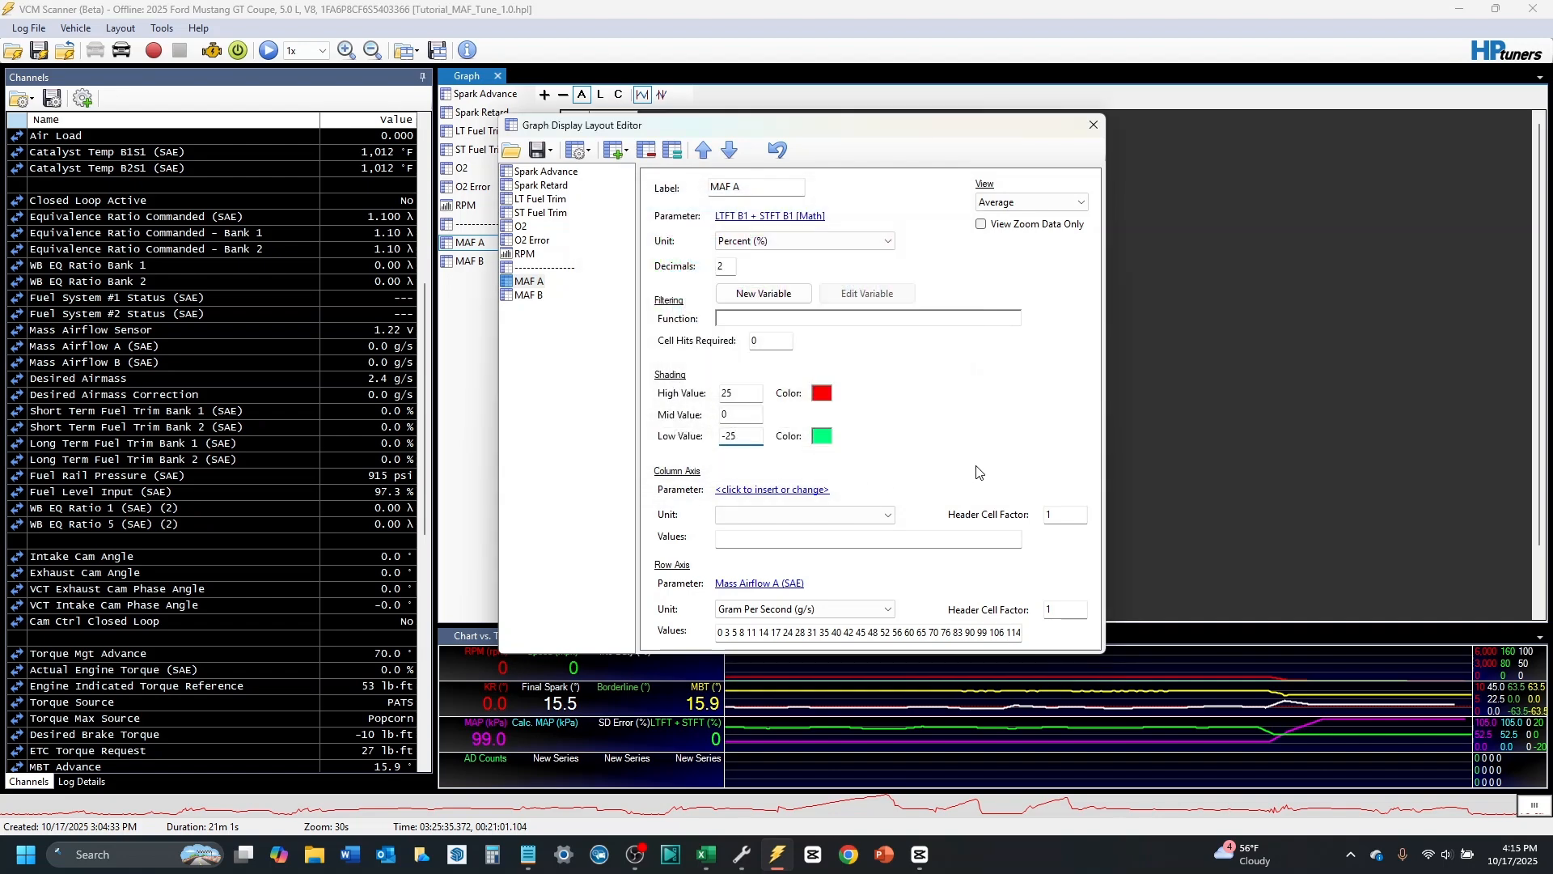
Step: Set the MAF B table's shading to a high value of 25 and a low value of -25
click(530, 296)
double_click(732, 393)
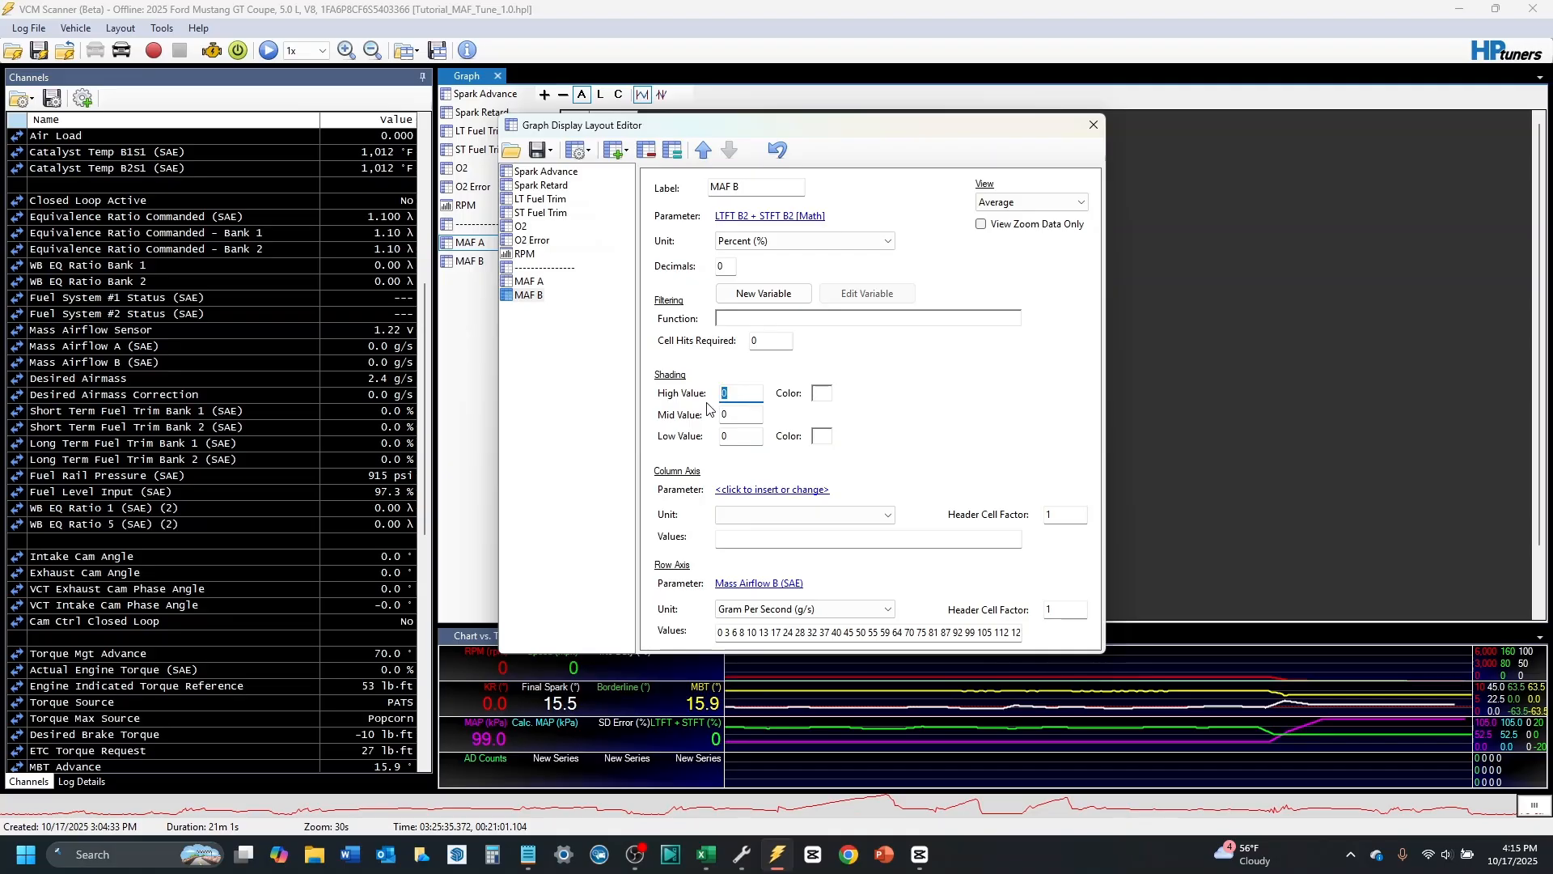
text(25)
double_click(733, 437)
text(-2)
Step: Color MAF B's high value red and its low value bright green (0, 255, 128), and close the layout editor
click(821, 393)
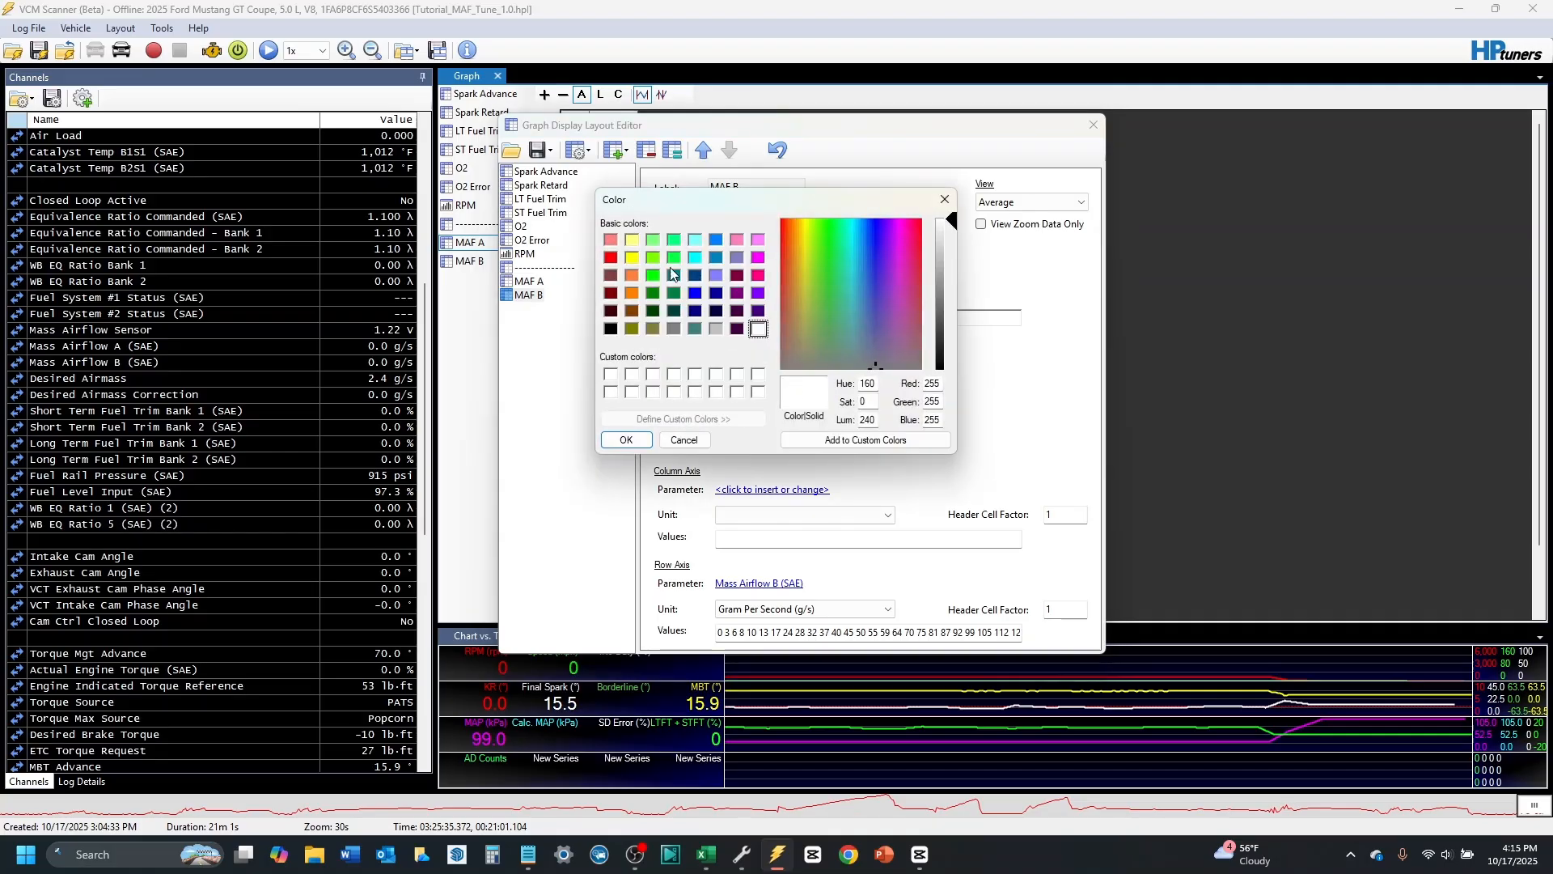
click(611, 257)
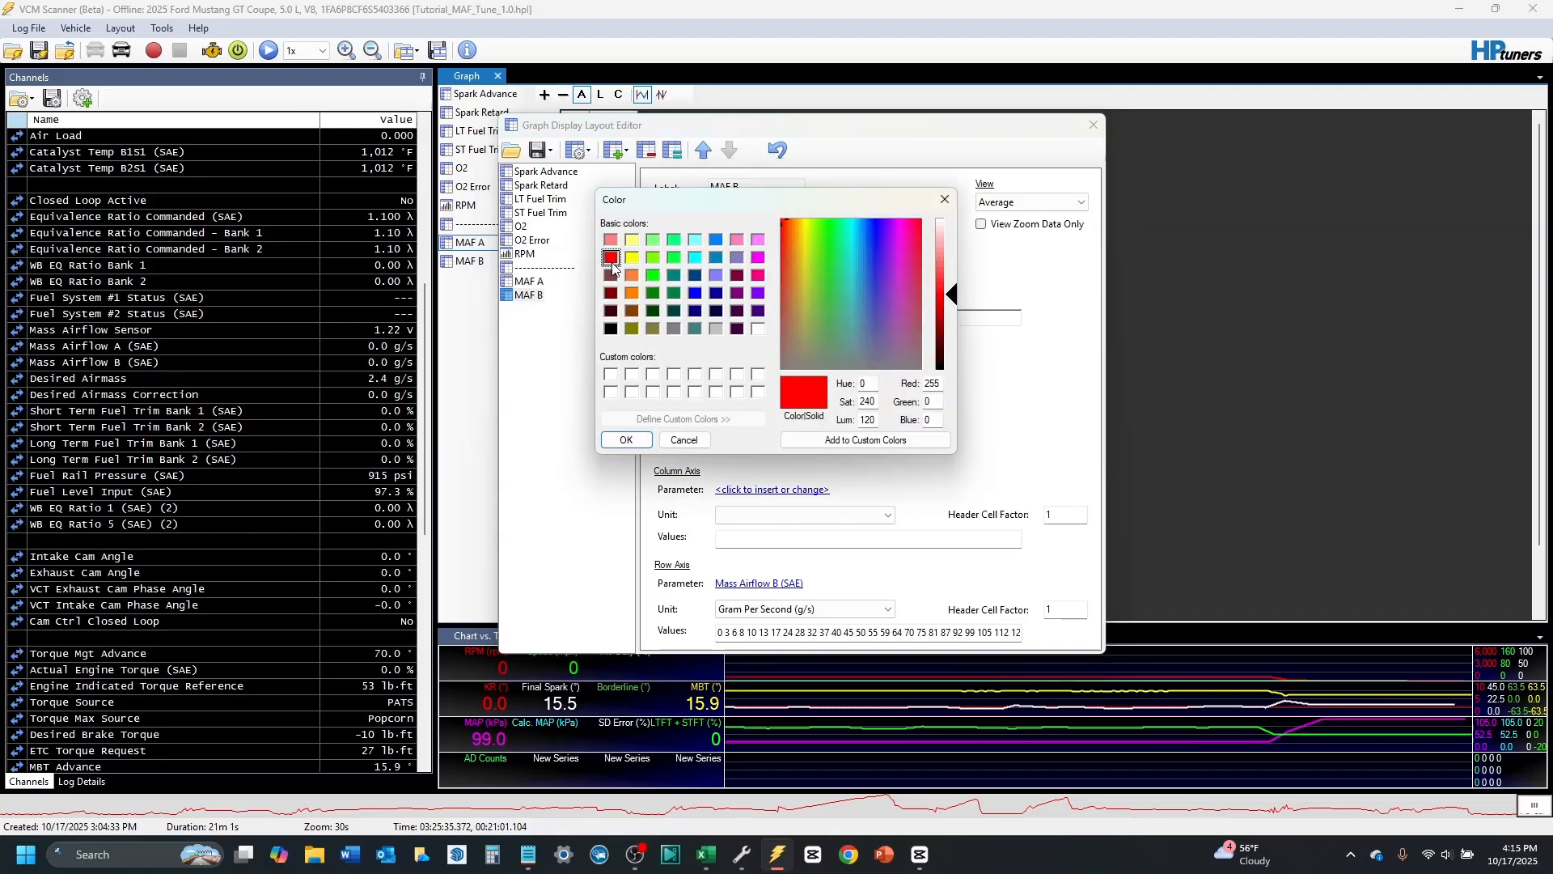
click(626, 441)
click(821, 439)
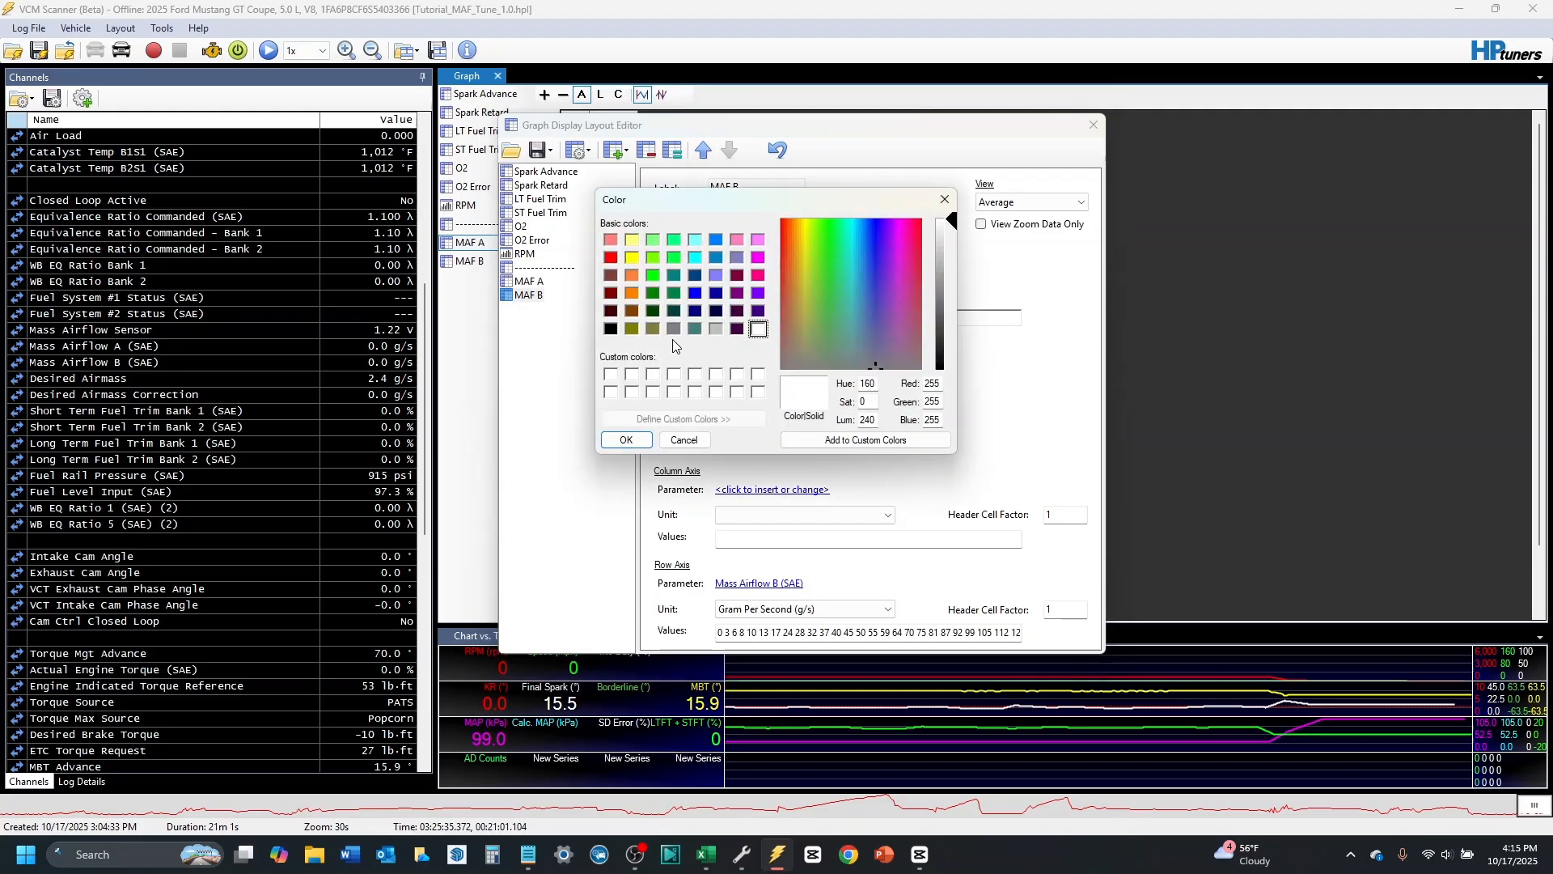
click(670, 239)
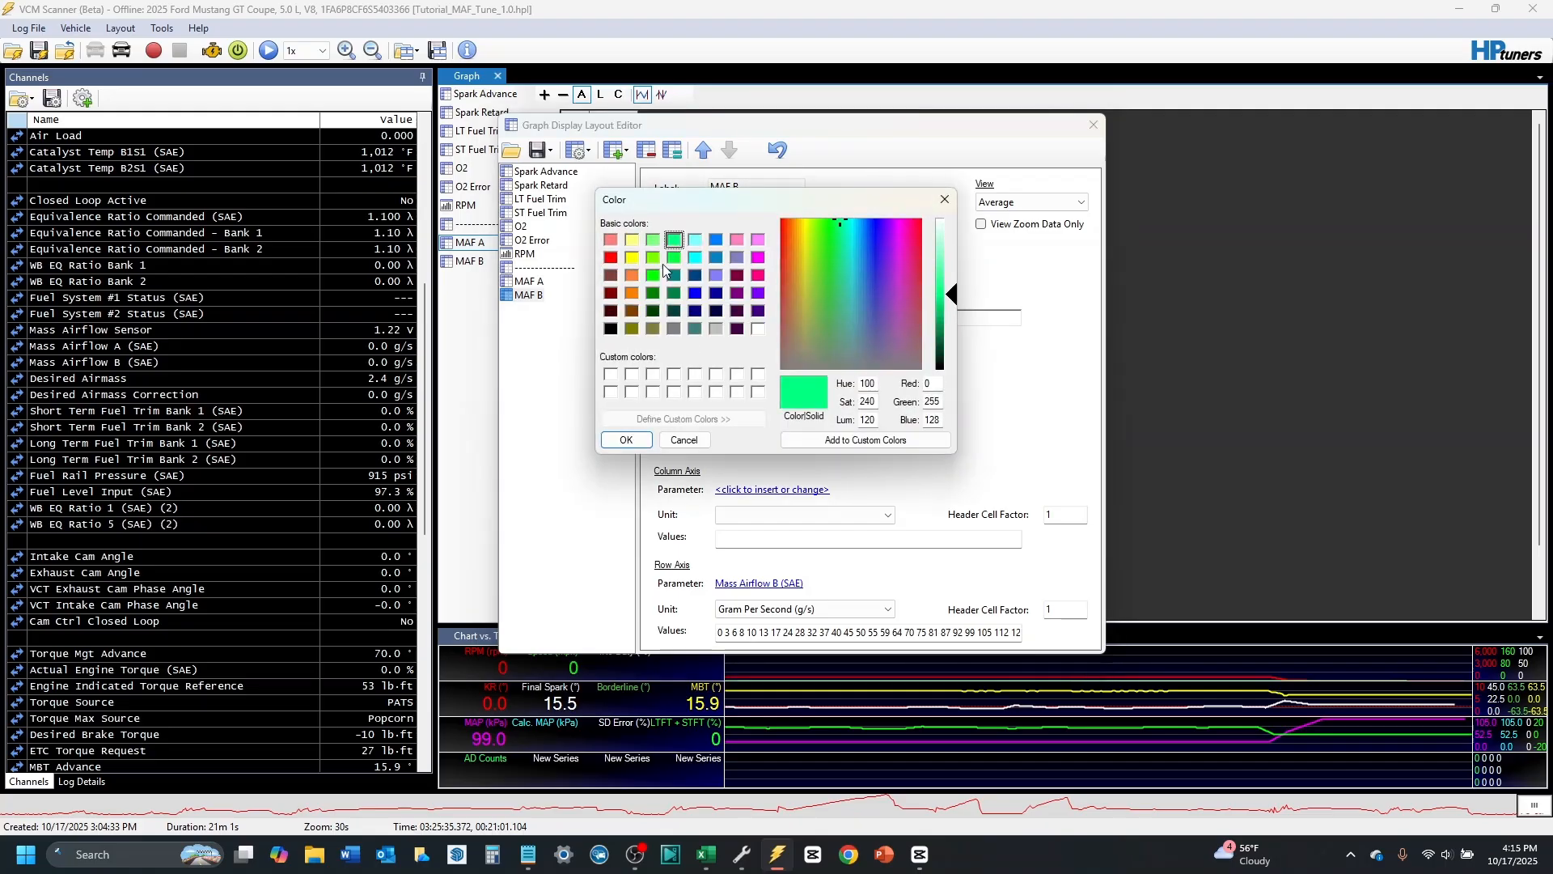
click(628, 438)
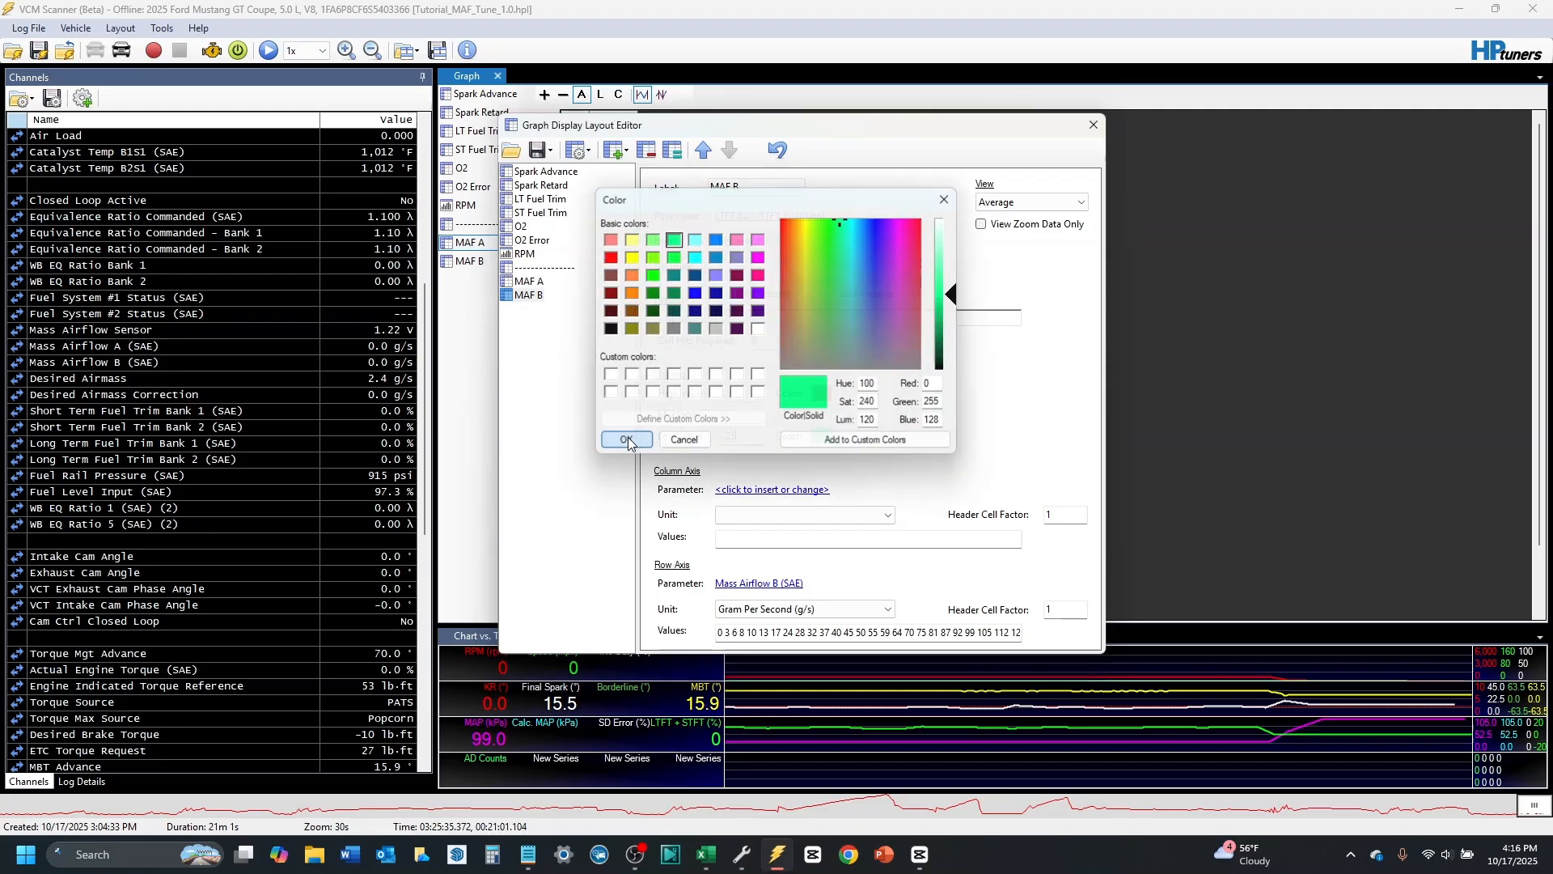
click(1094, 125)
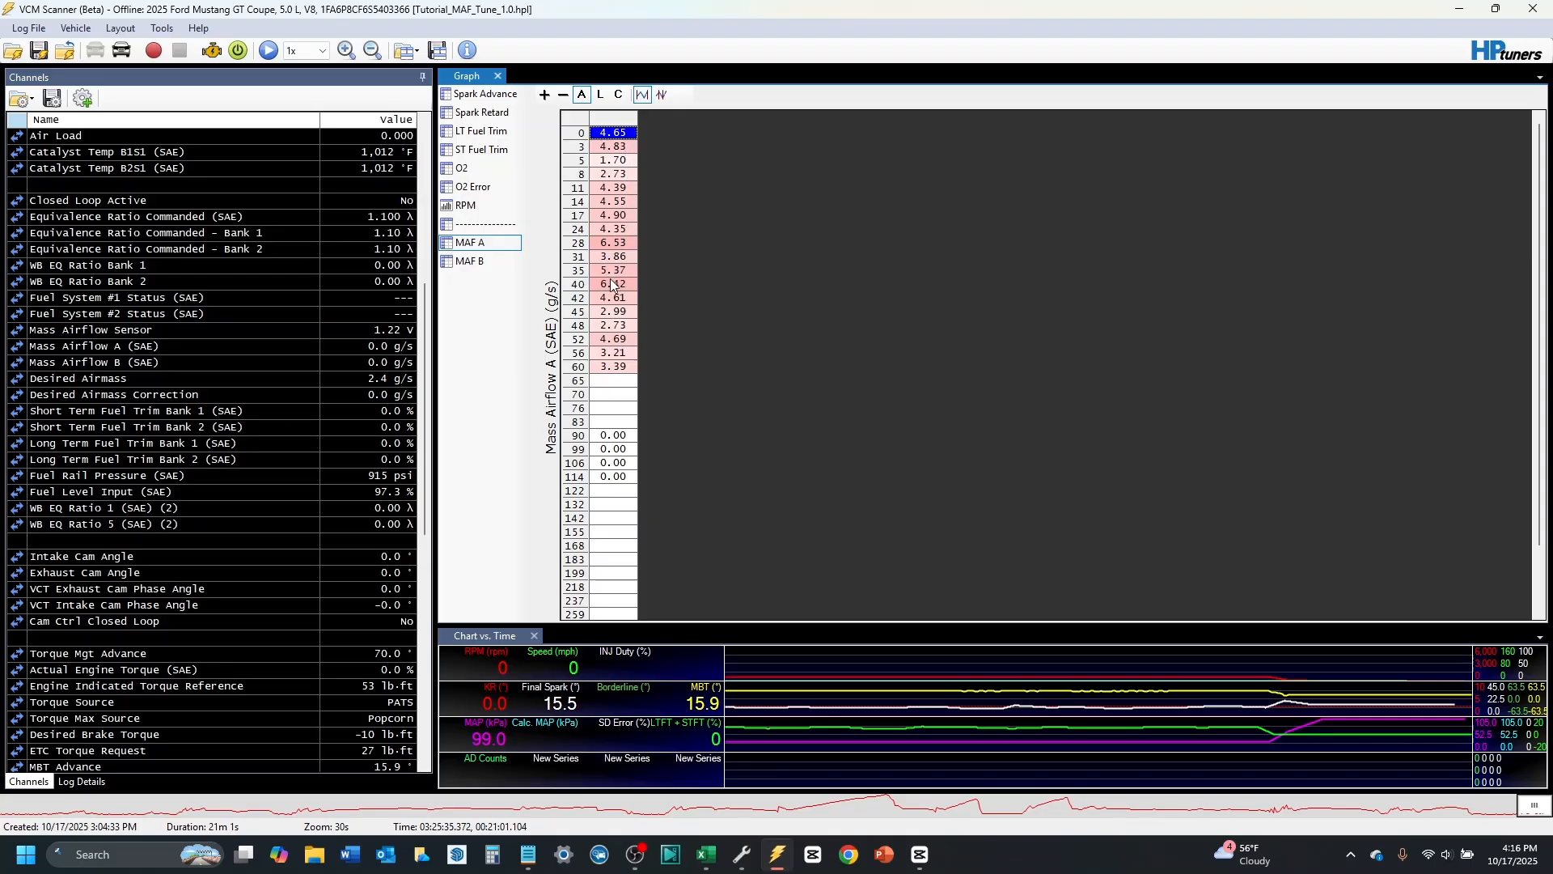
Step: Set the MAF B graph's decimals to 2 in the graph layout editor and close the editor
click(617, 247)
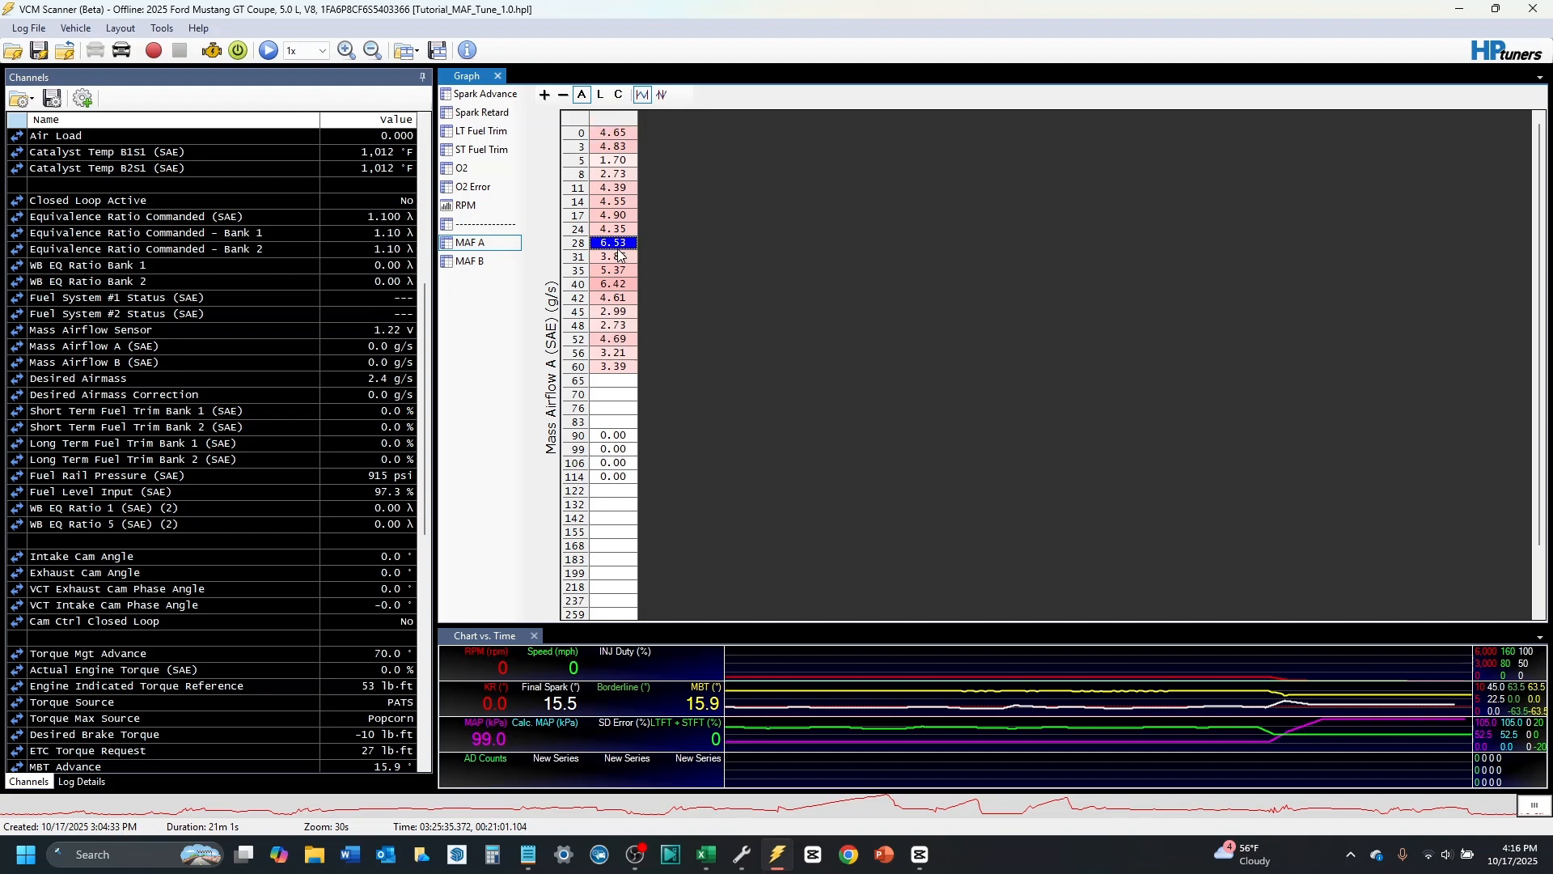
click(483, 263)
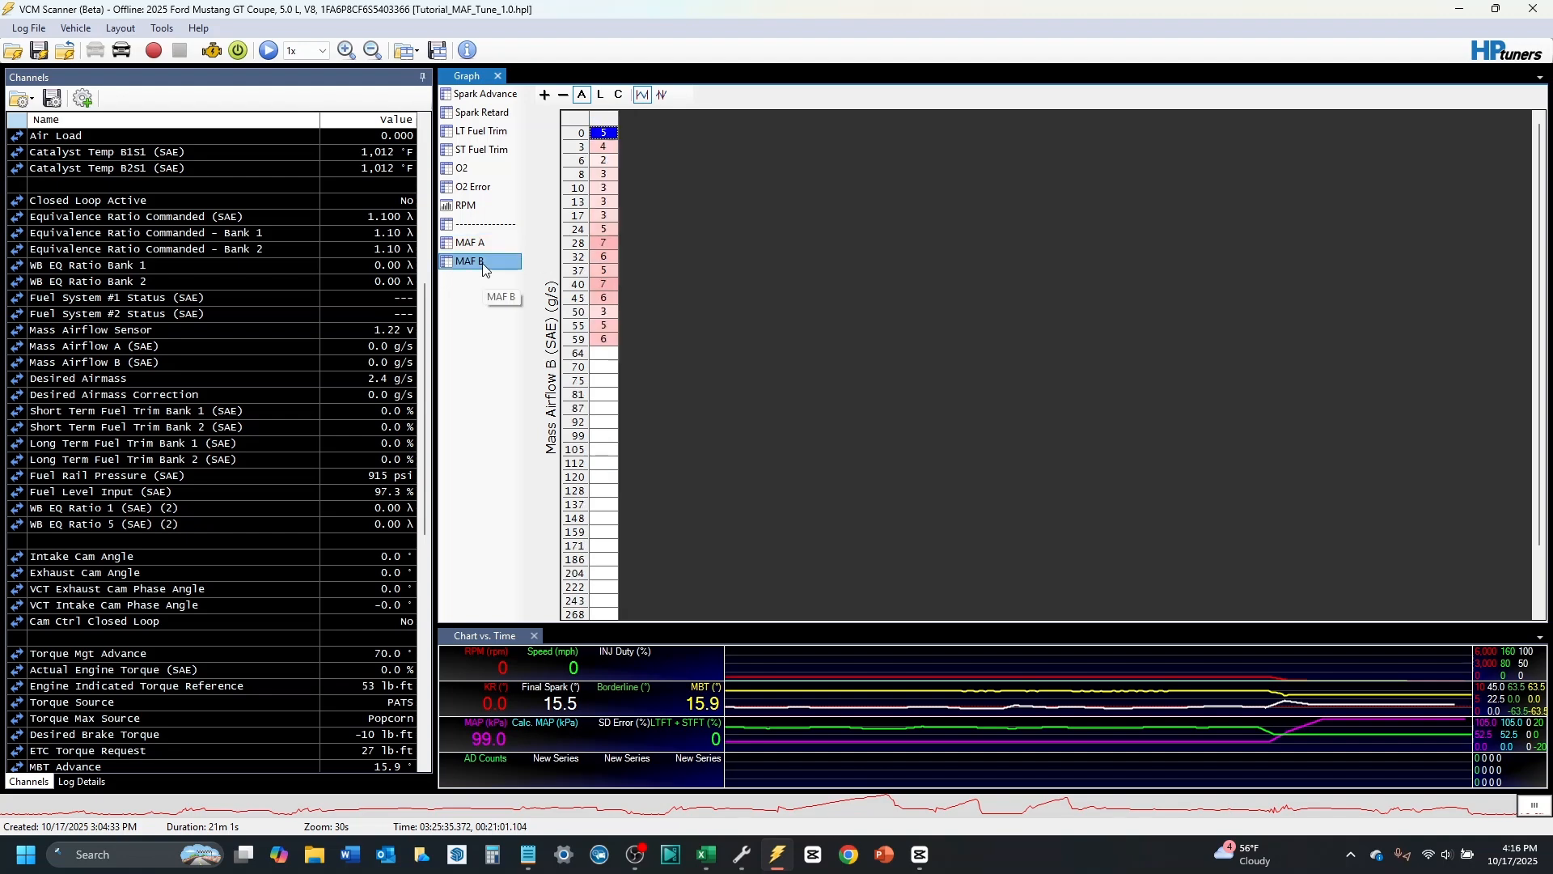
right_click(481, 258)
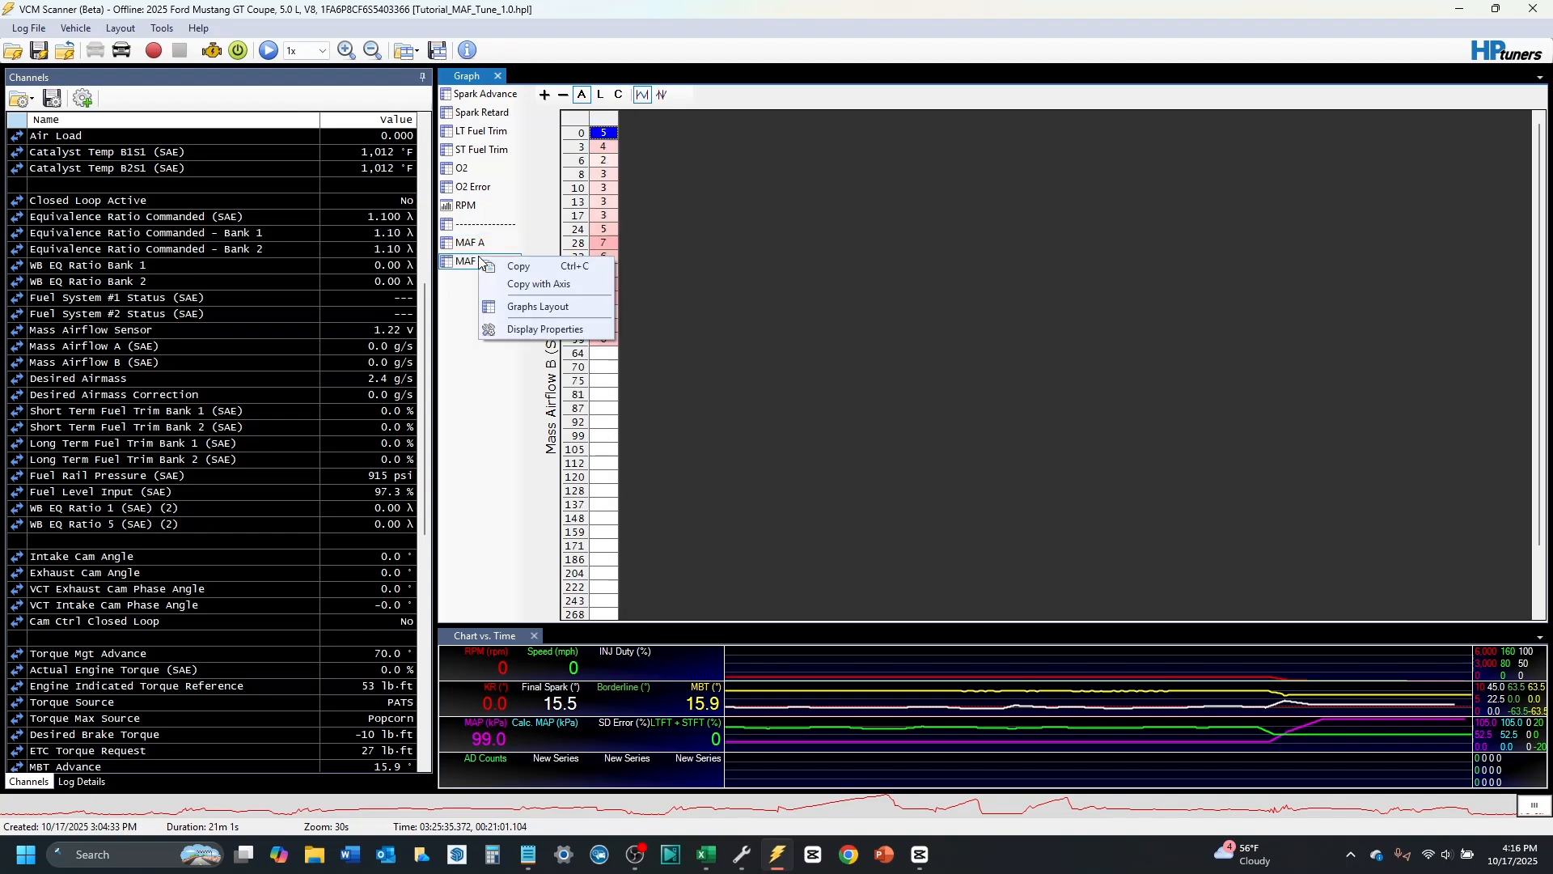
click(536, 307)
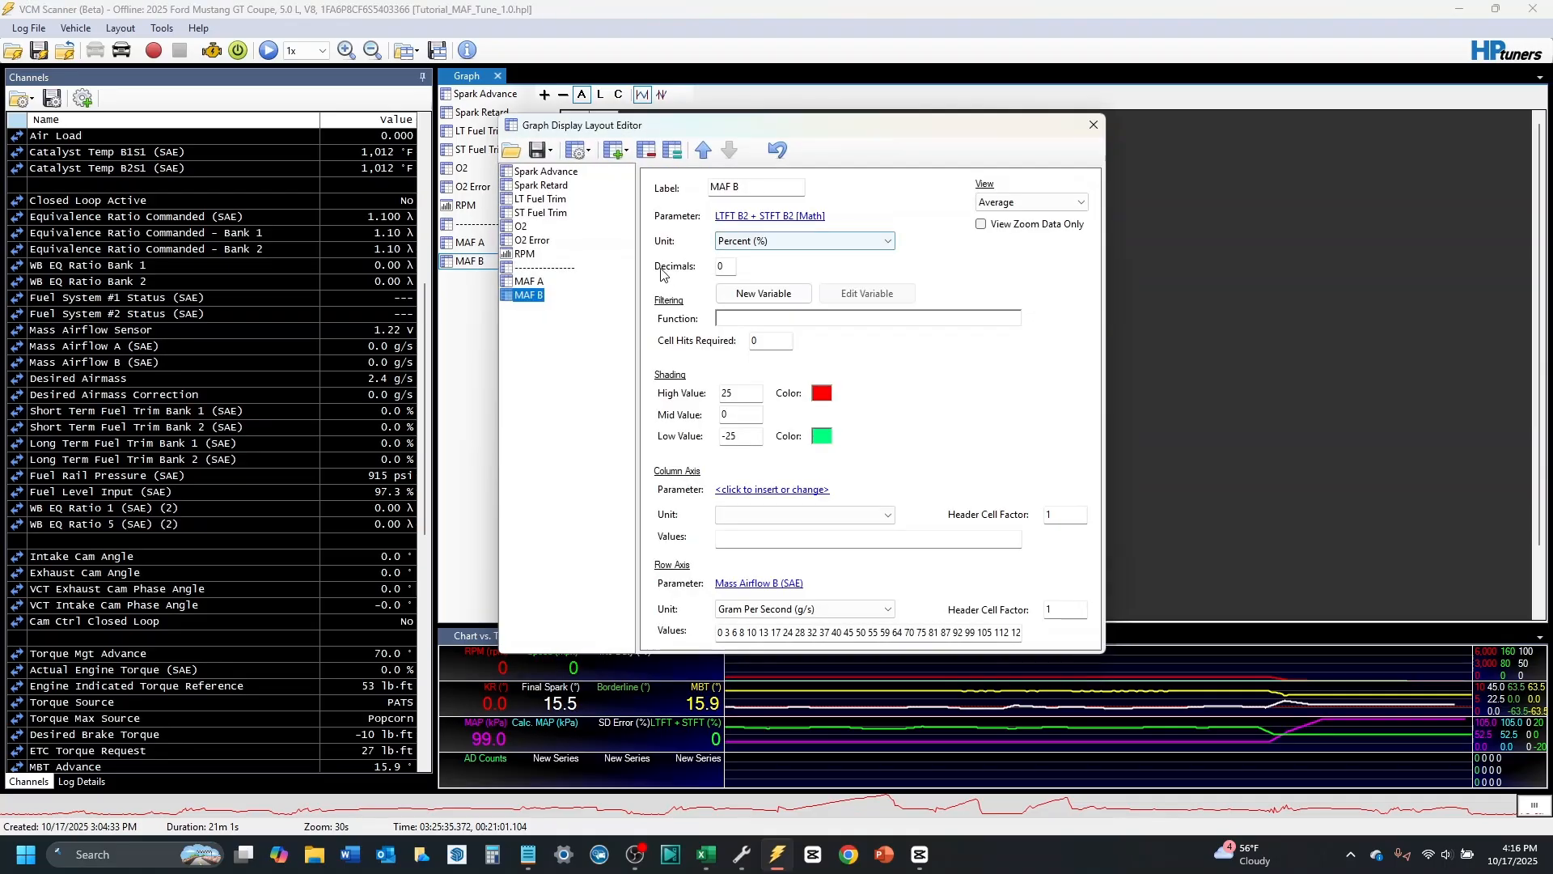
double_click(731, 270)
text(2)
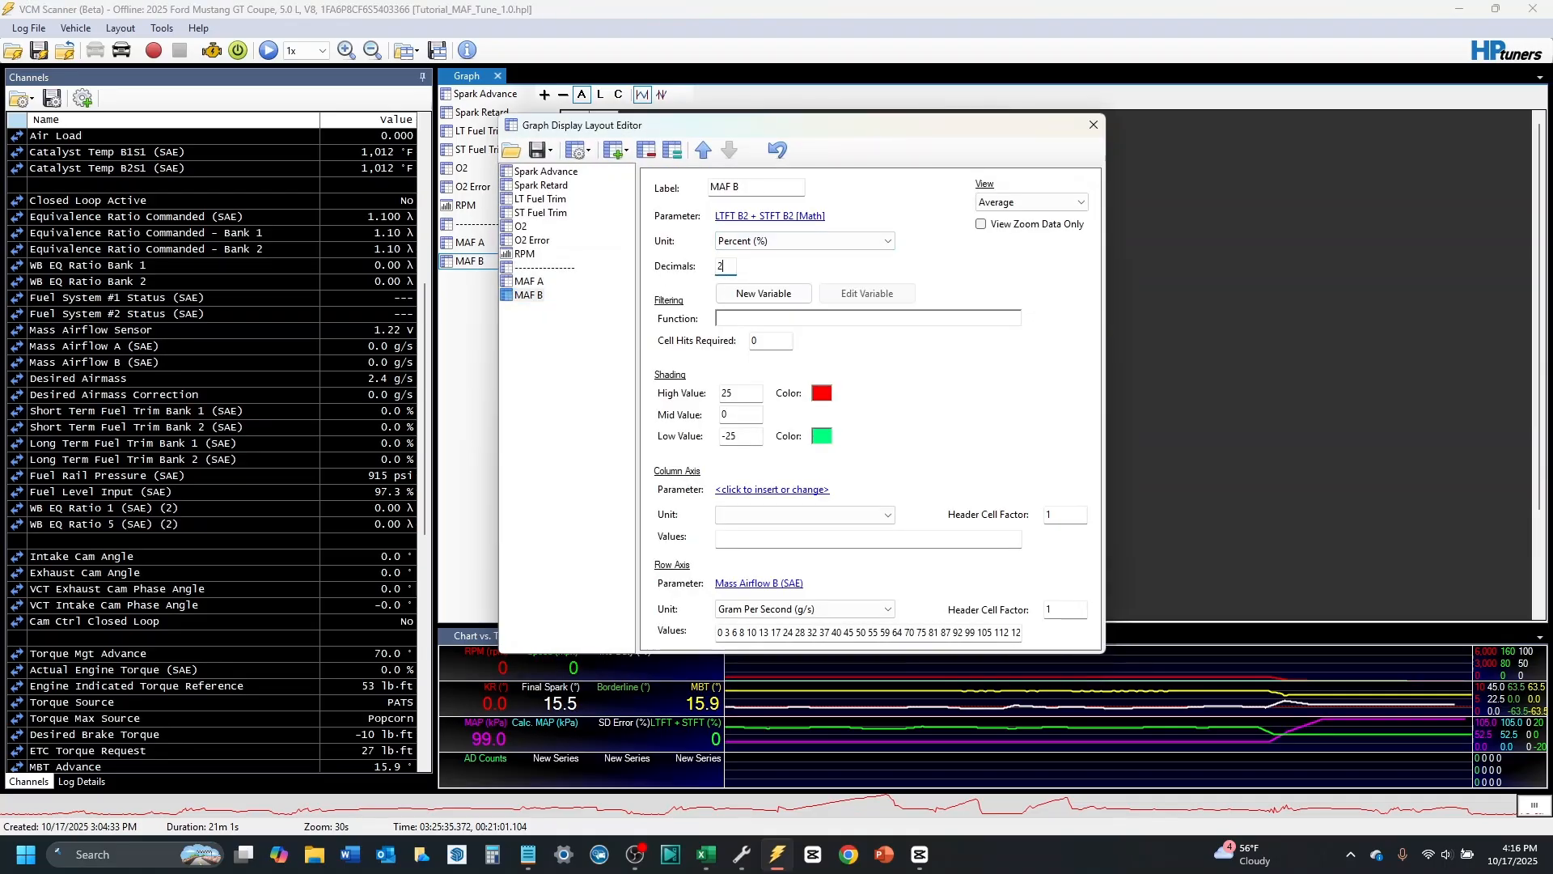
click(1094, 125)
click(629, 243)
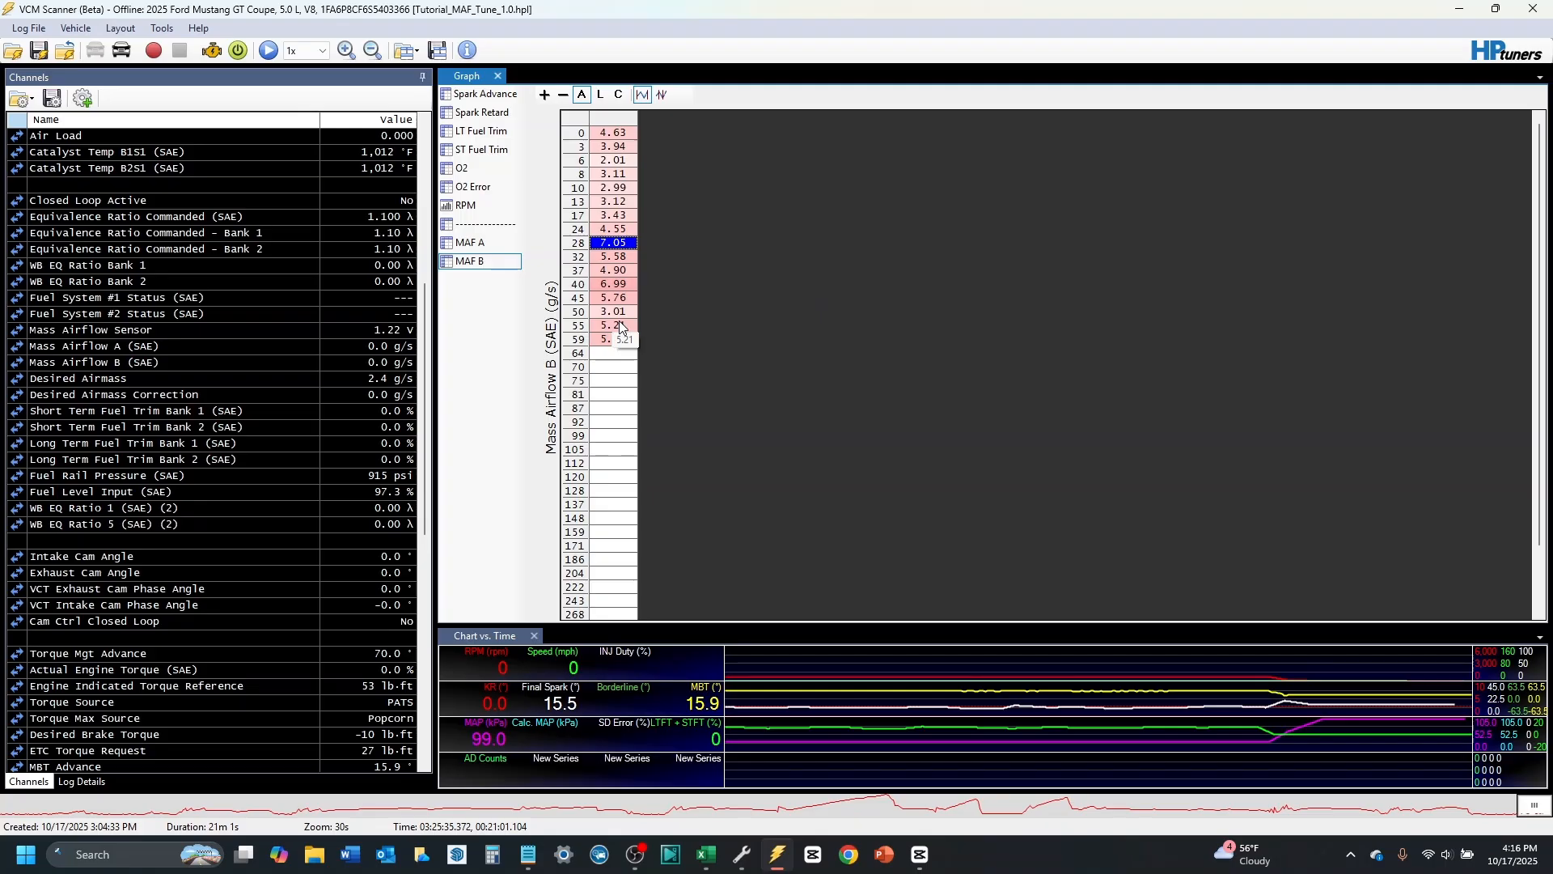
Step: Relabel the two unfiltered MAF graphs as MAF A - RAW and MAF B - RAW in the graph layout editor
click(485, 244)
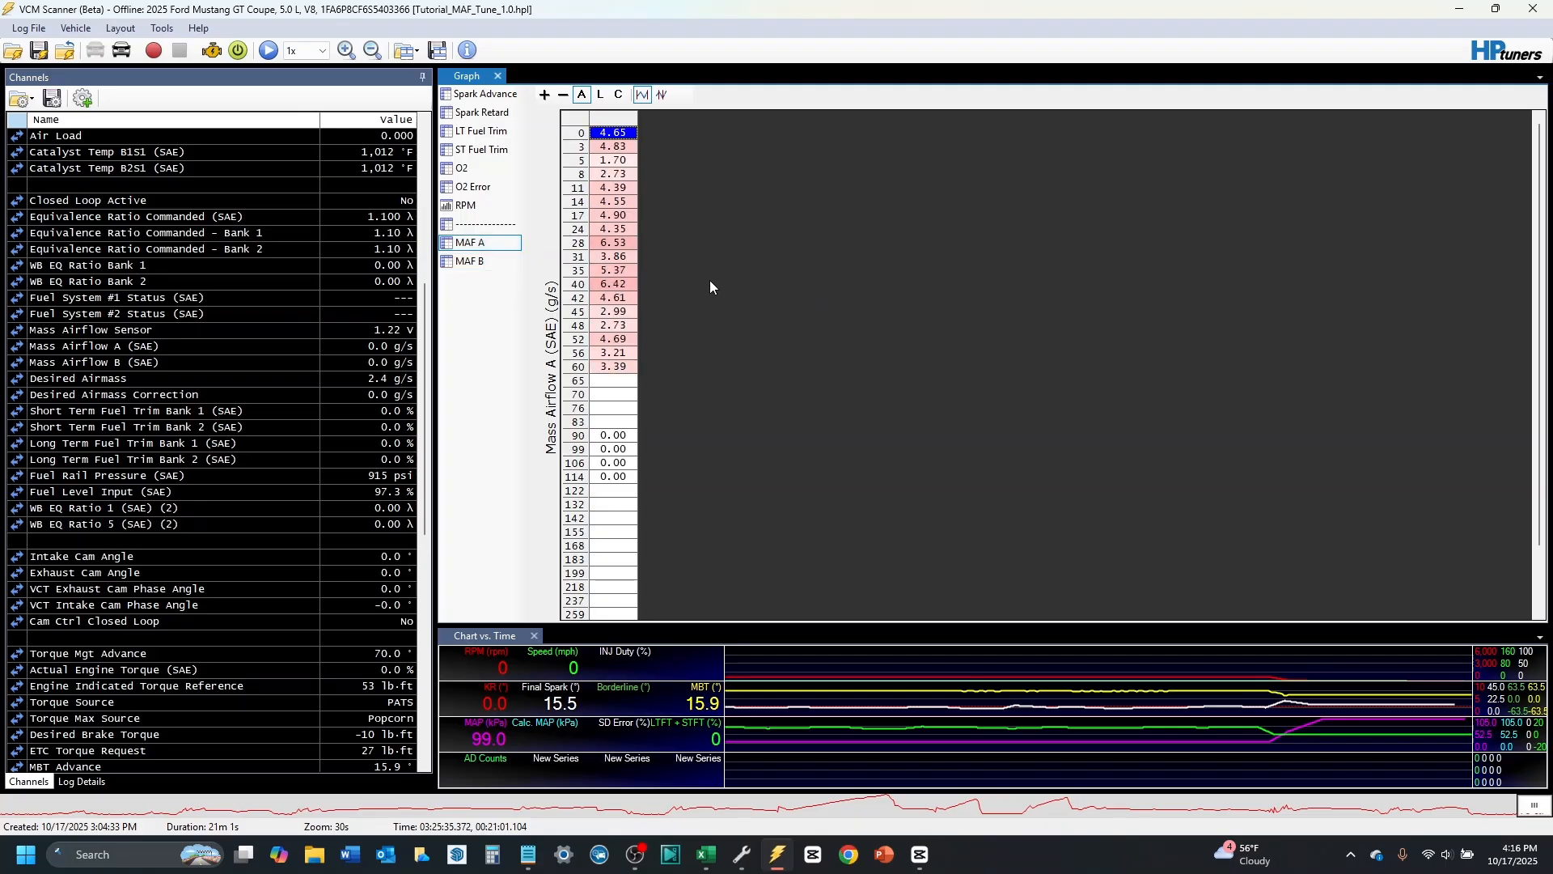
right_click(484, 241)
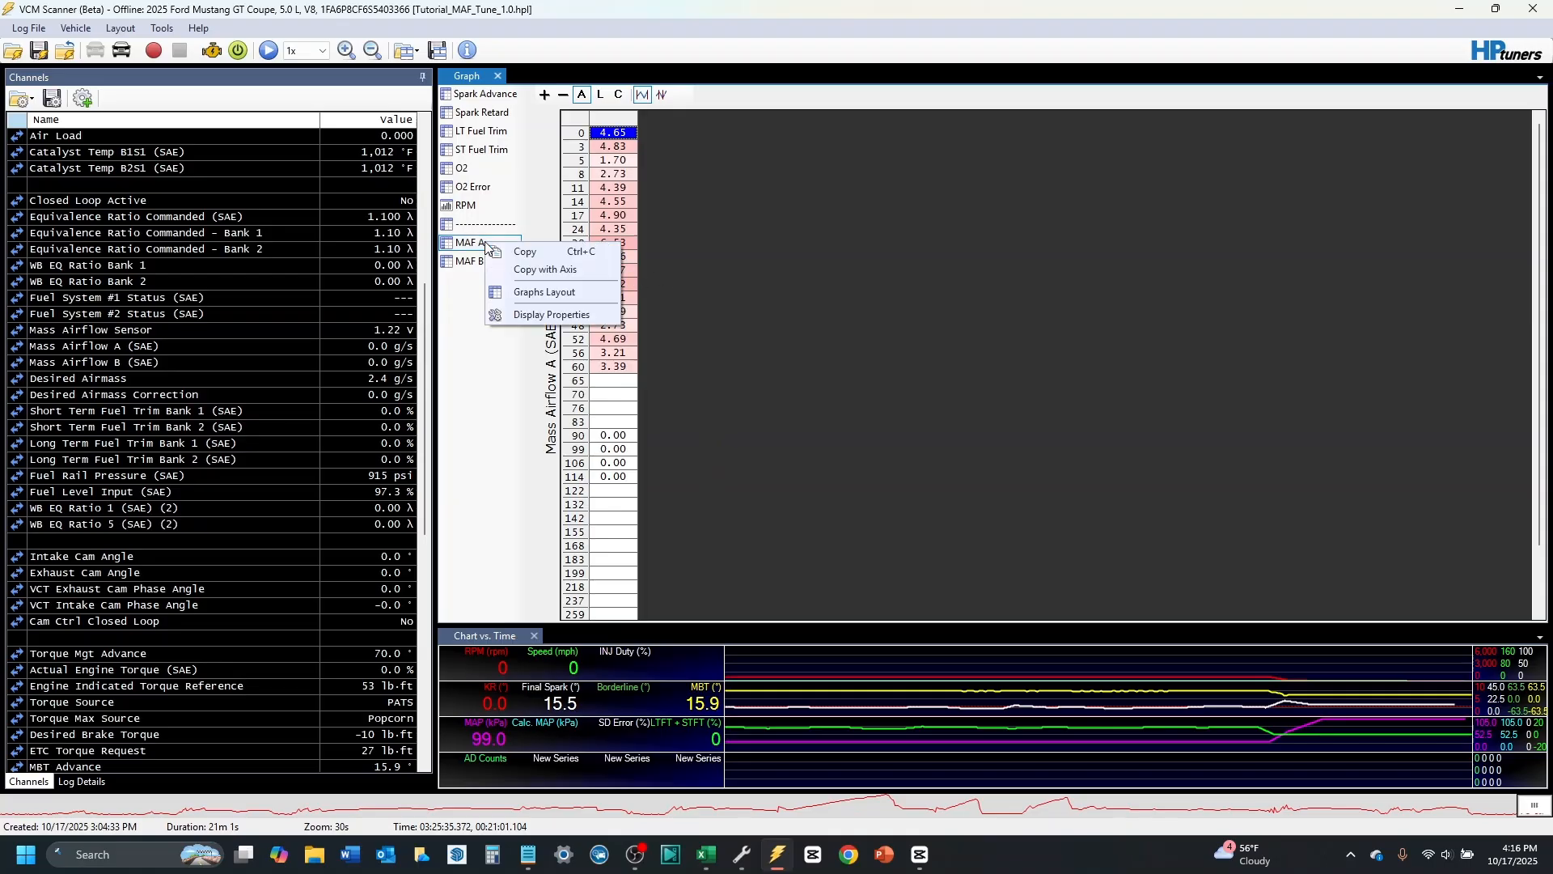
click(535, 292)
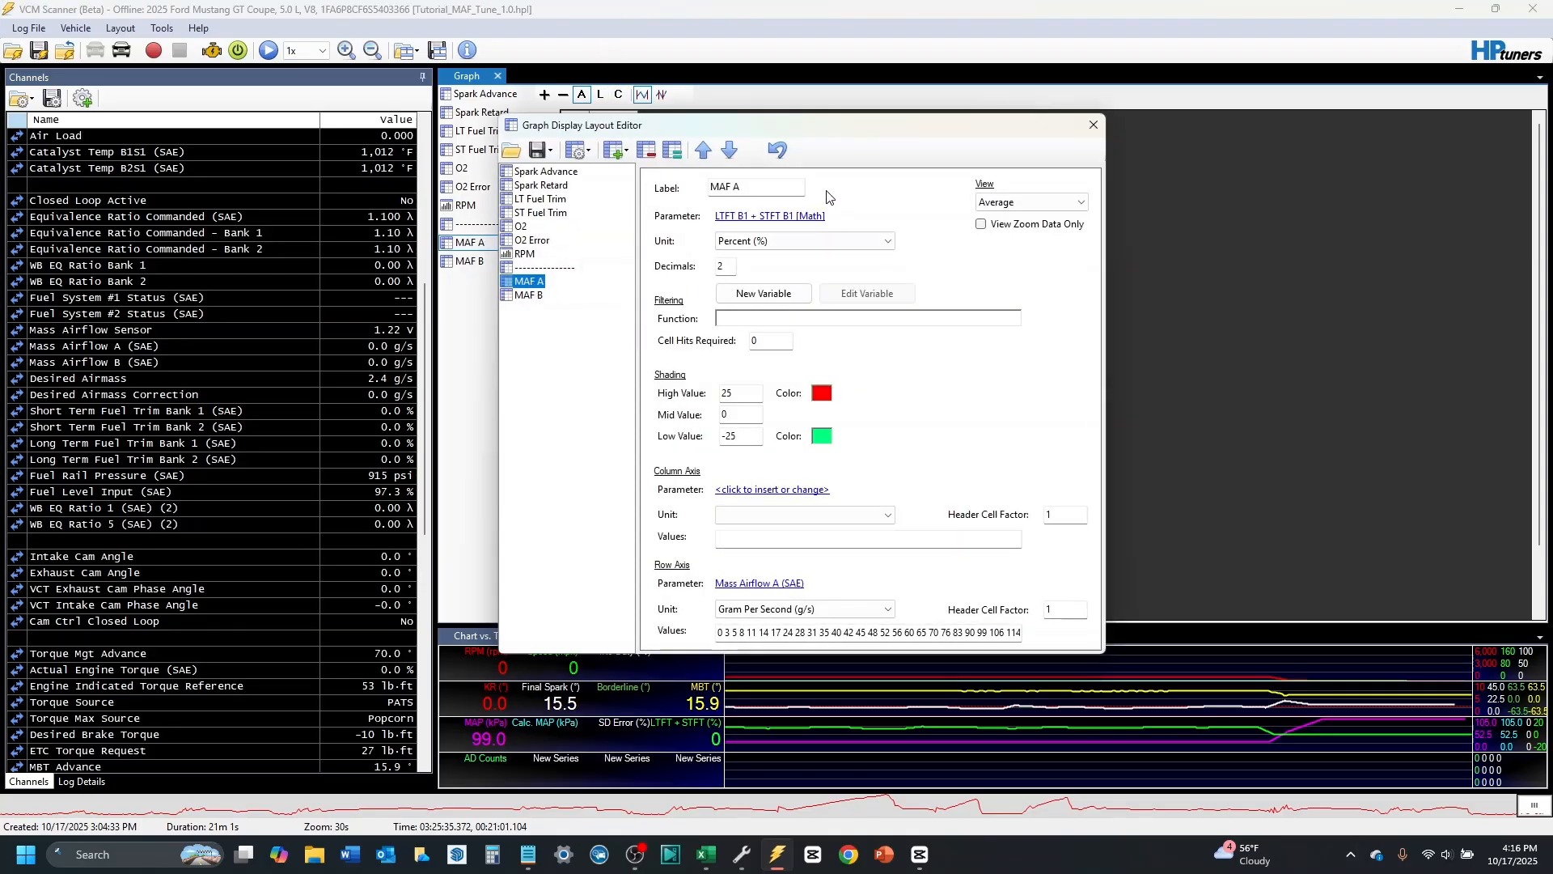
click(780, 187)
text(- RAW)
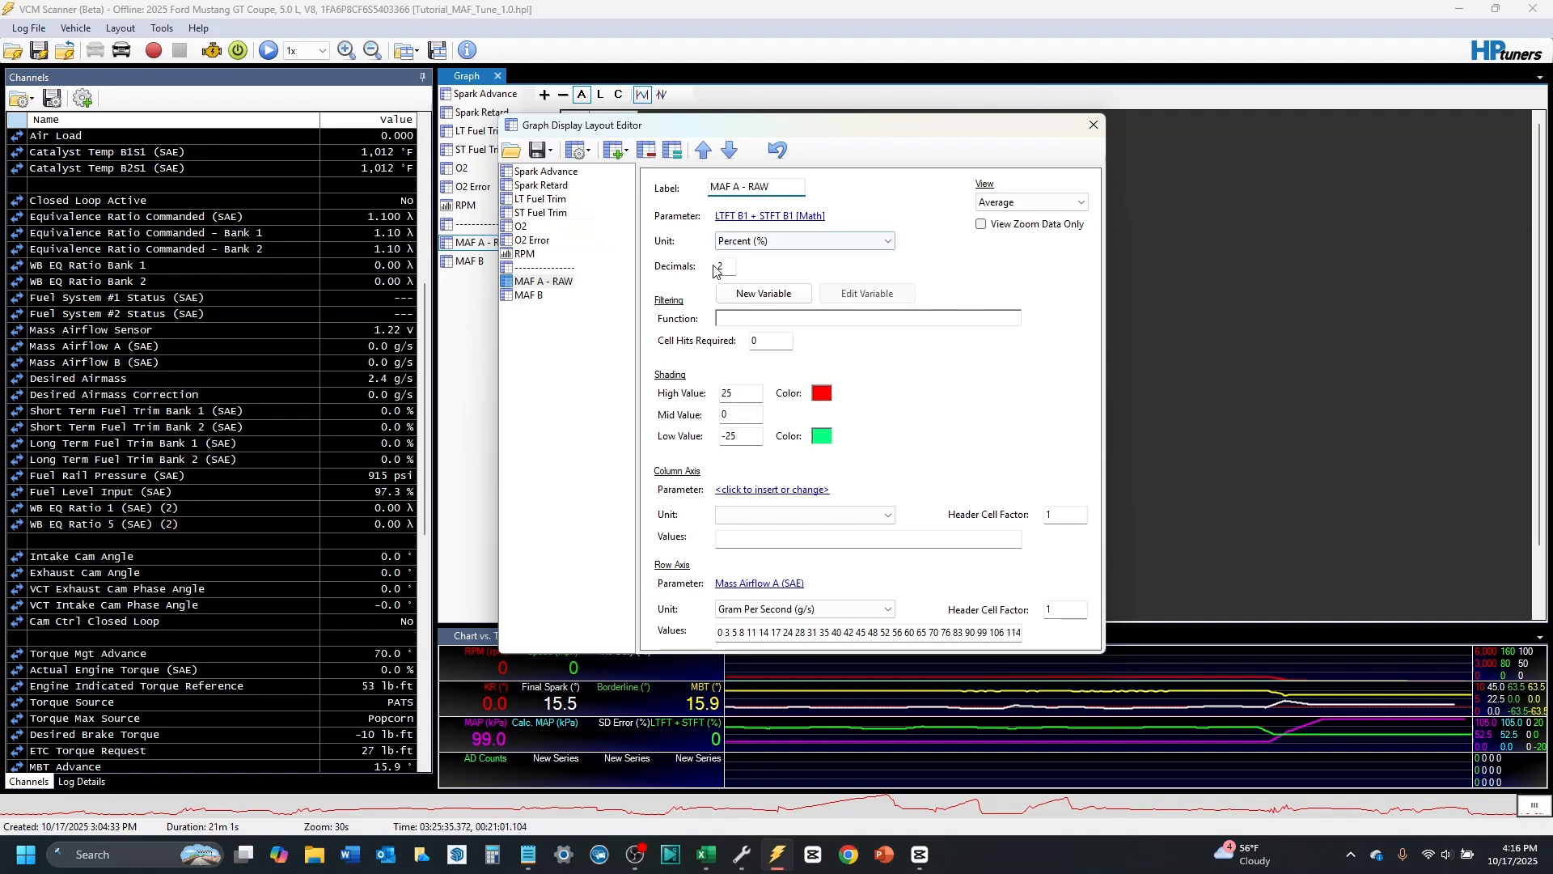
click(532, 298)
click(764, 187)
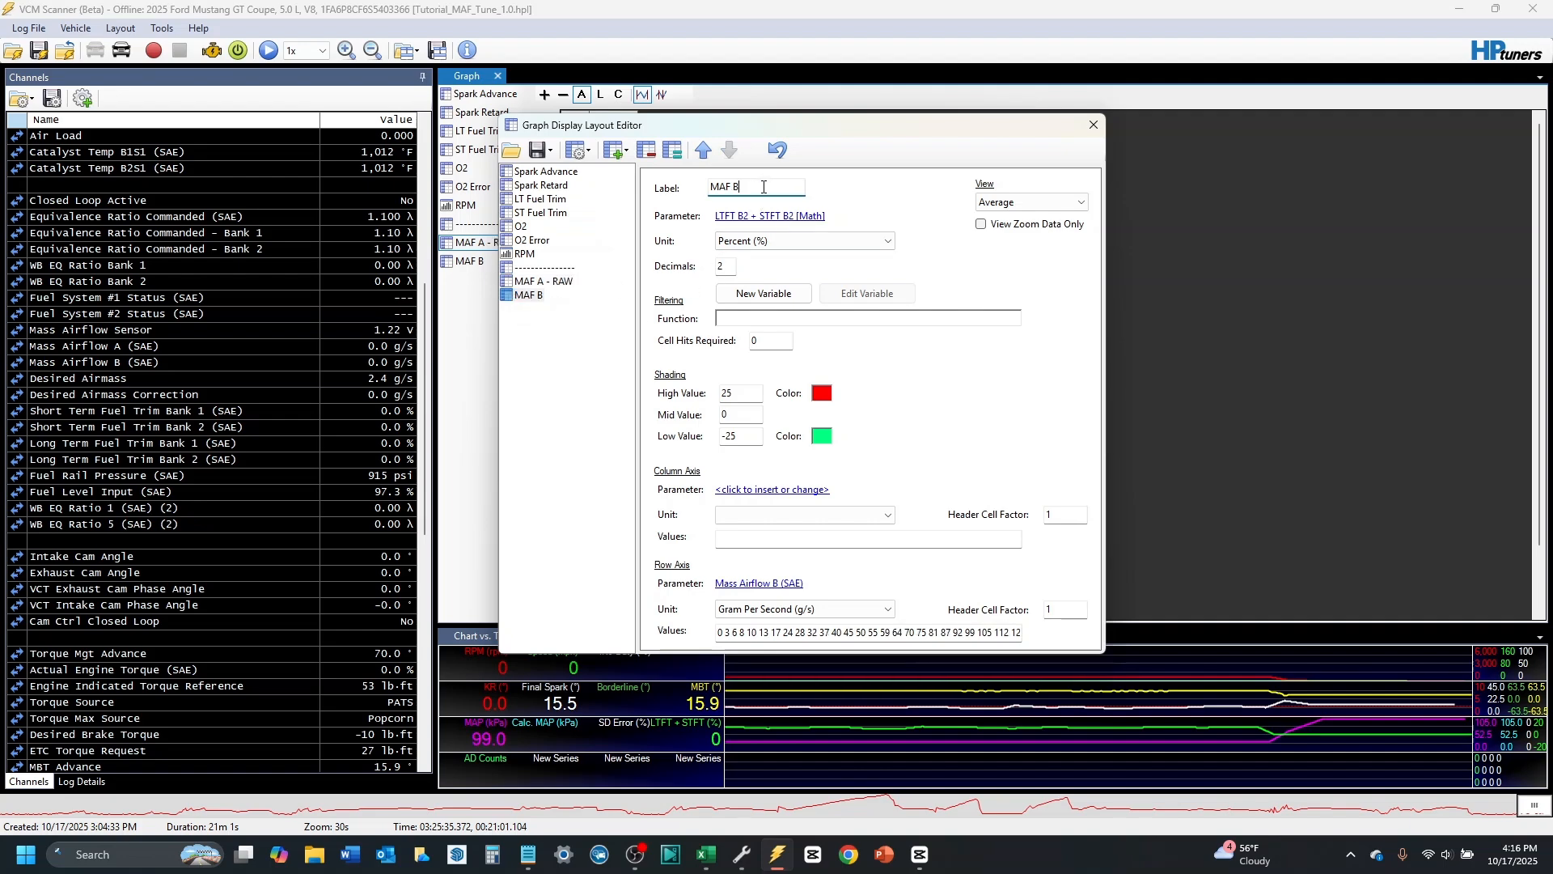
text(-)
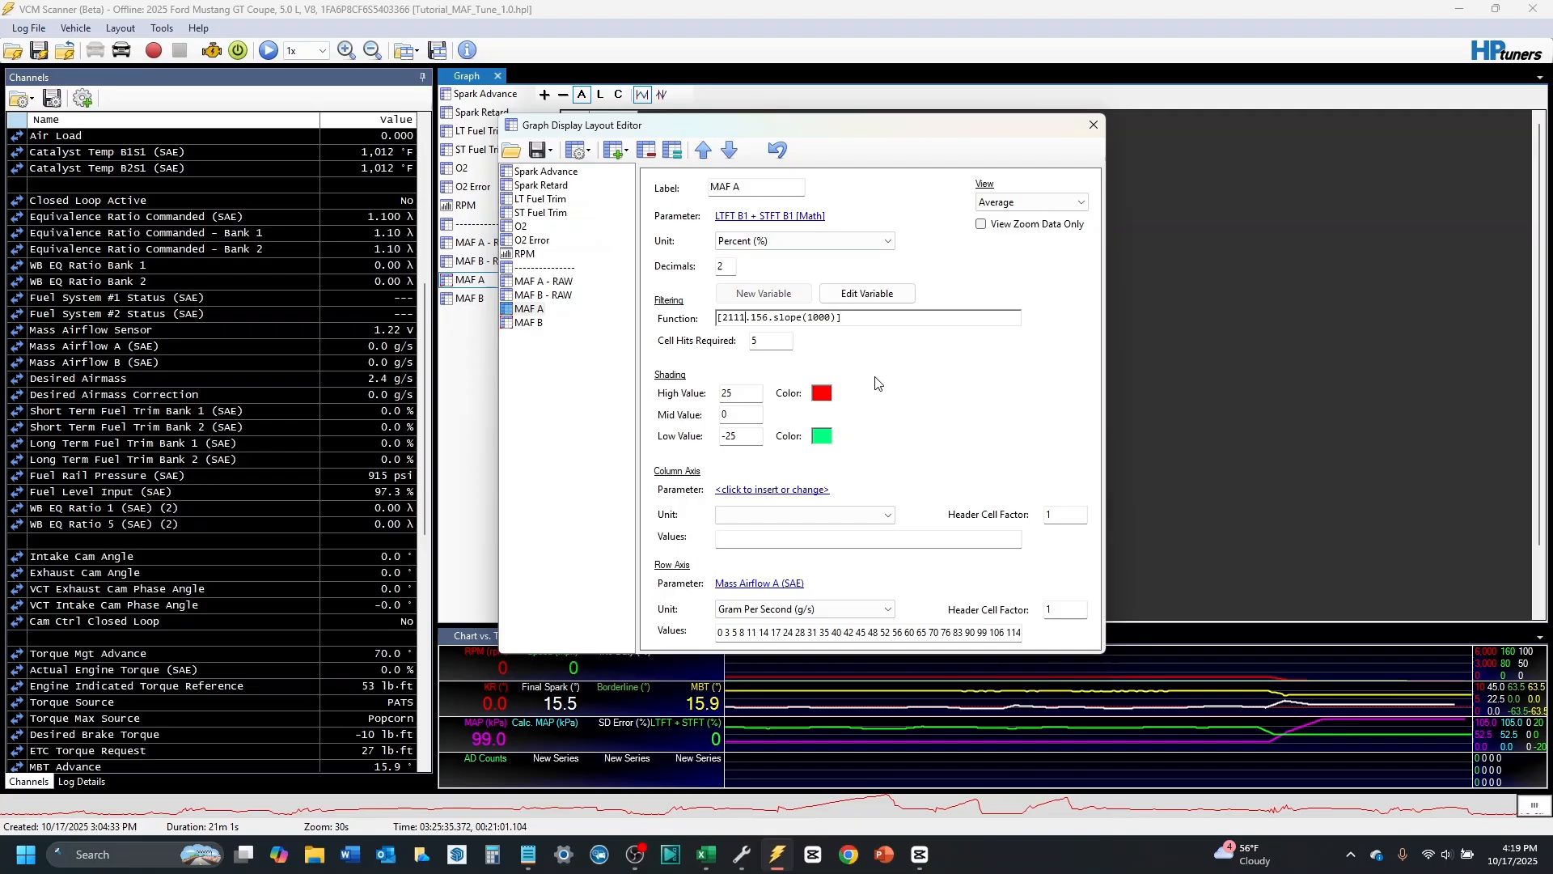
Step: Change the MAF A graph's filter function to [2162.161.slope(1000)]<5
key(shift+Left)
key(shift+Left)
text(62)
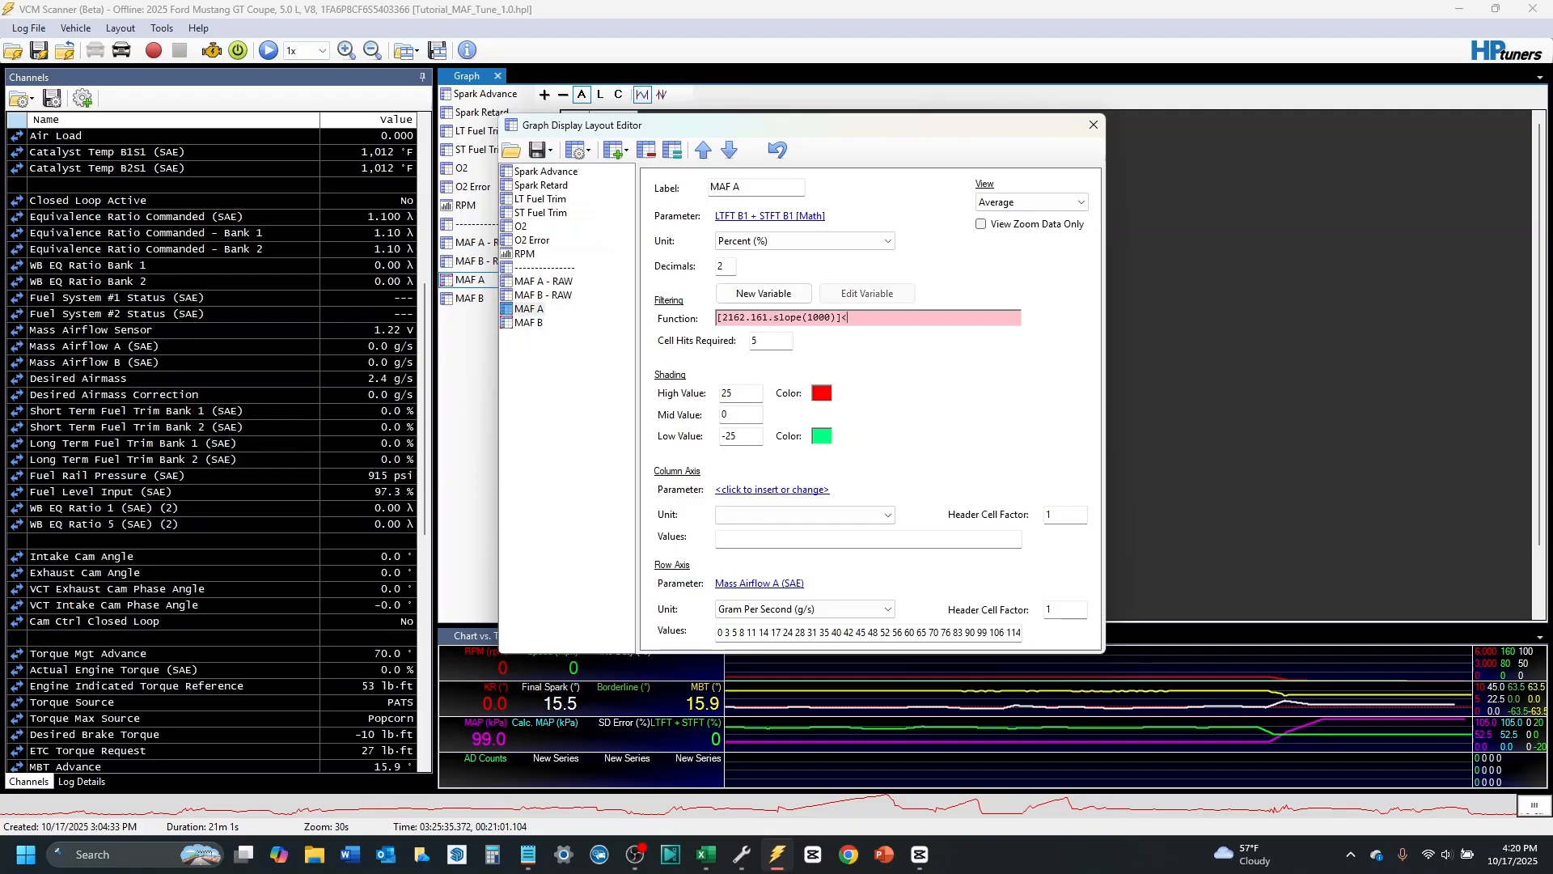
text(5)
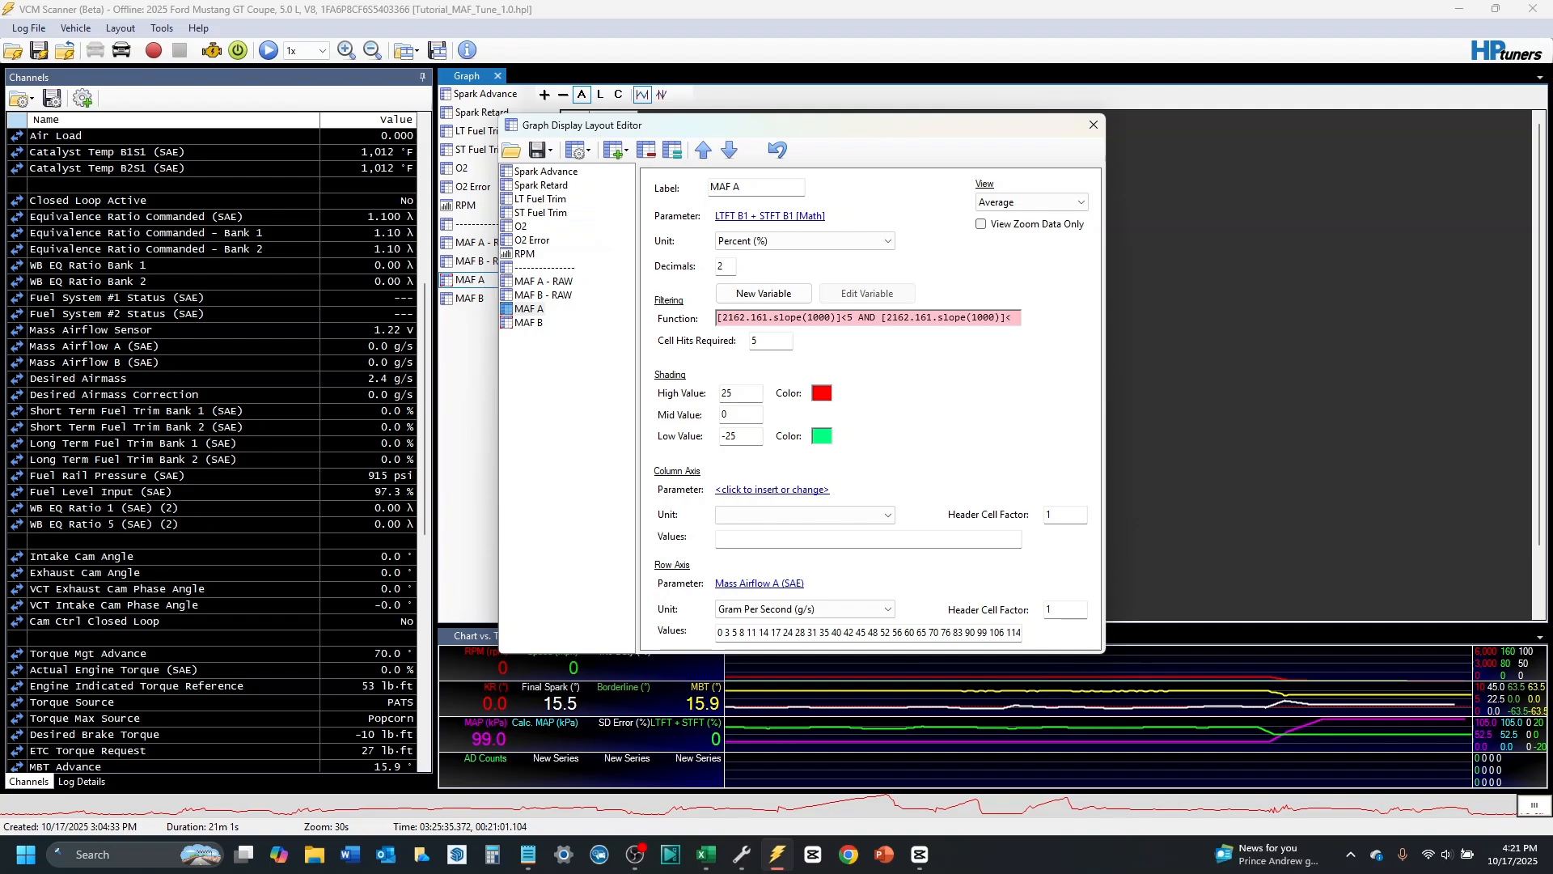
Step: Complete MAF A's second filter condition as [2162.161.slope(-1000)]<5
text(5)
key(Left)
key(Left)
key(Left)
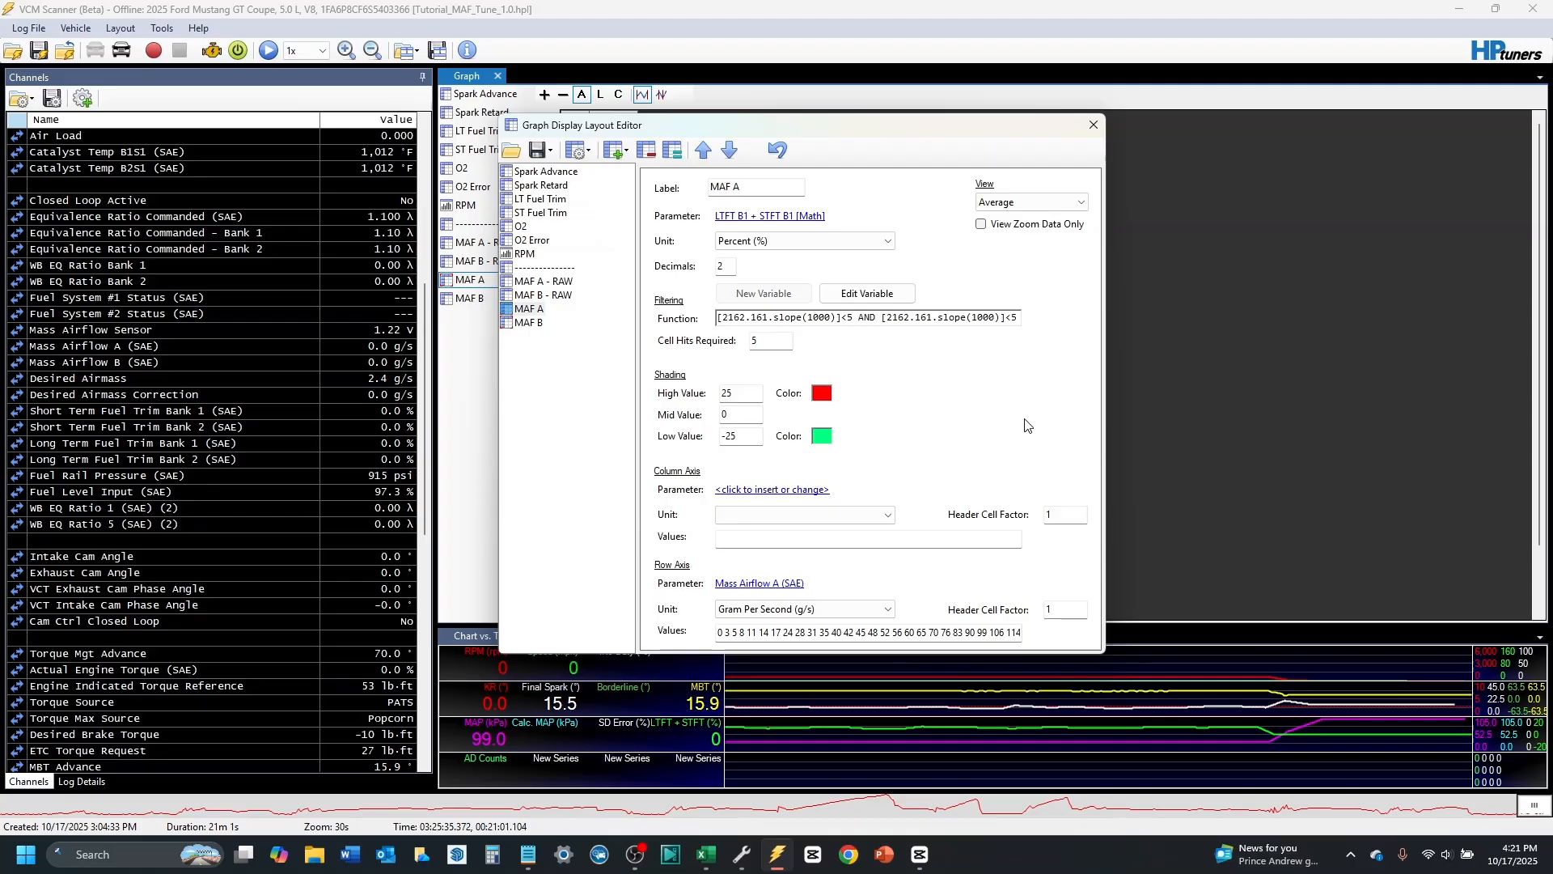
text(-)
key(Right)
key(Right)
key(Right)
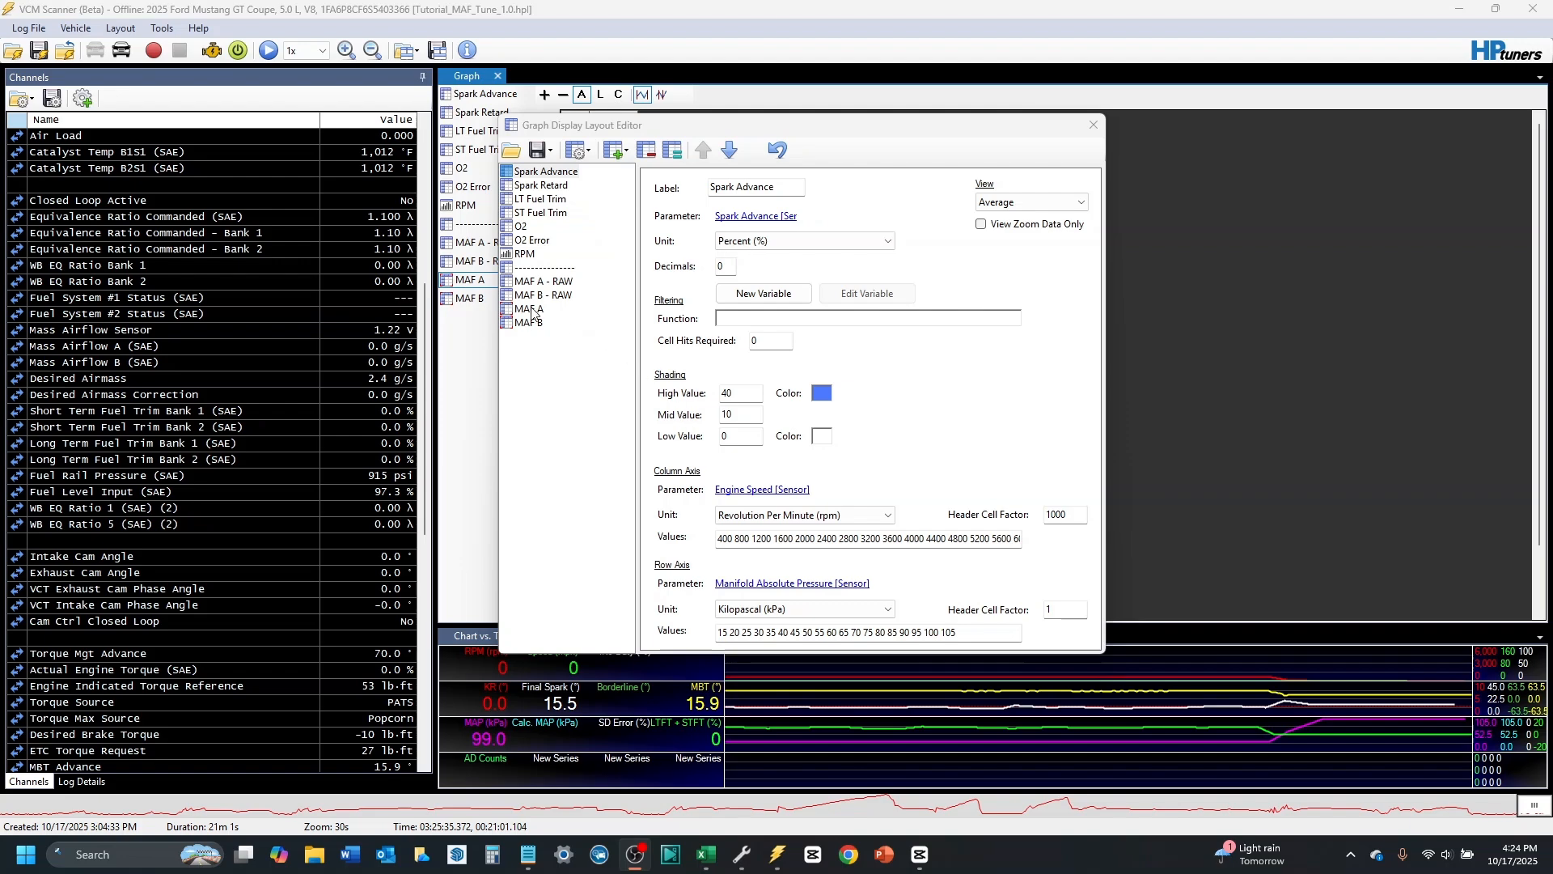
Step: Read through the MAF A graph's complete filter function from the first slope condition to its end
click(532, 309)
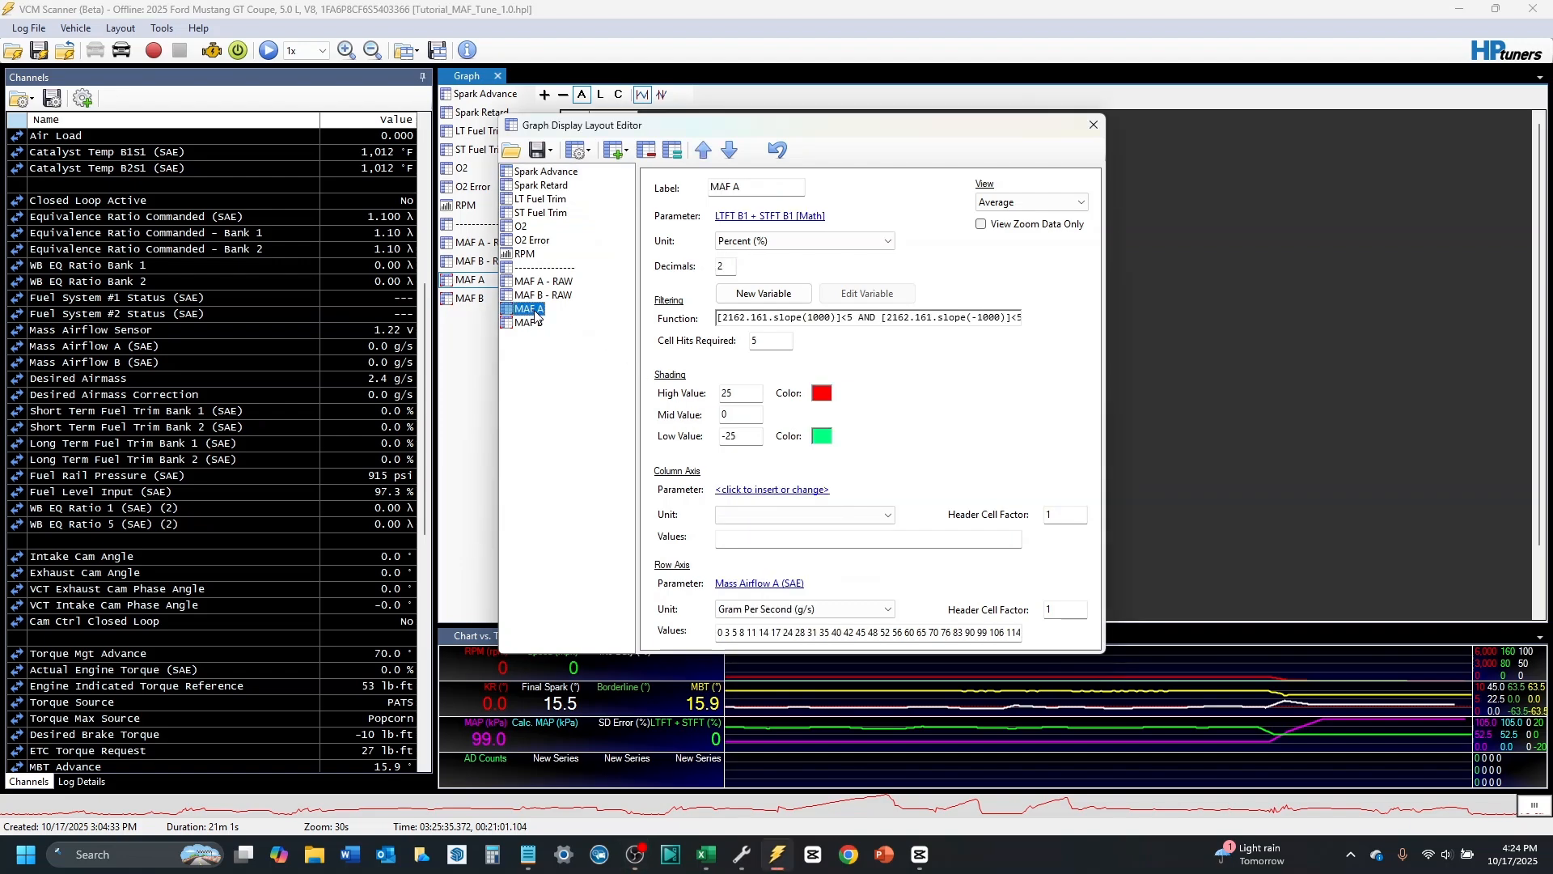
click(792, 318)
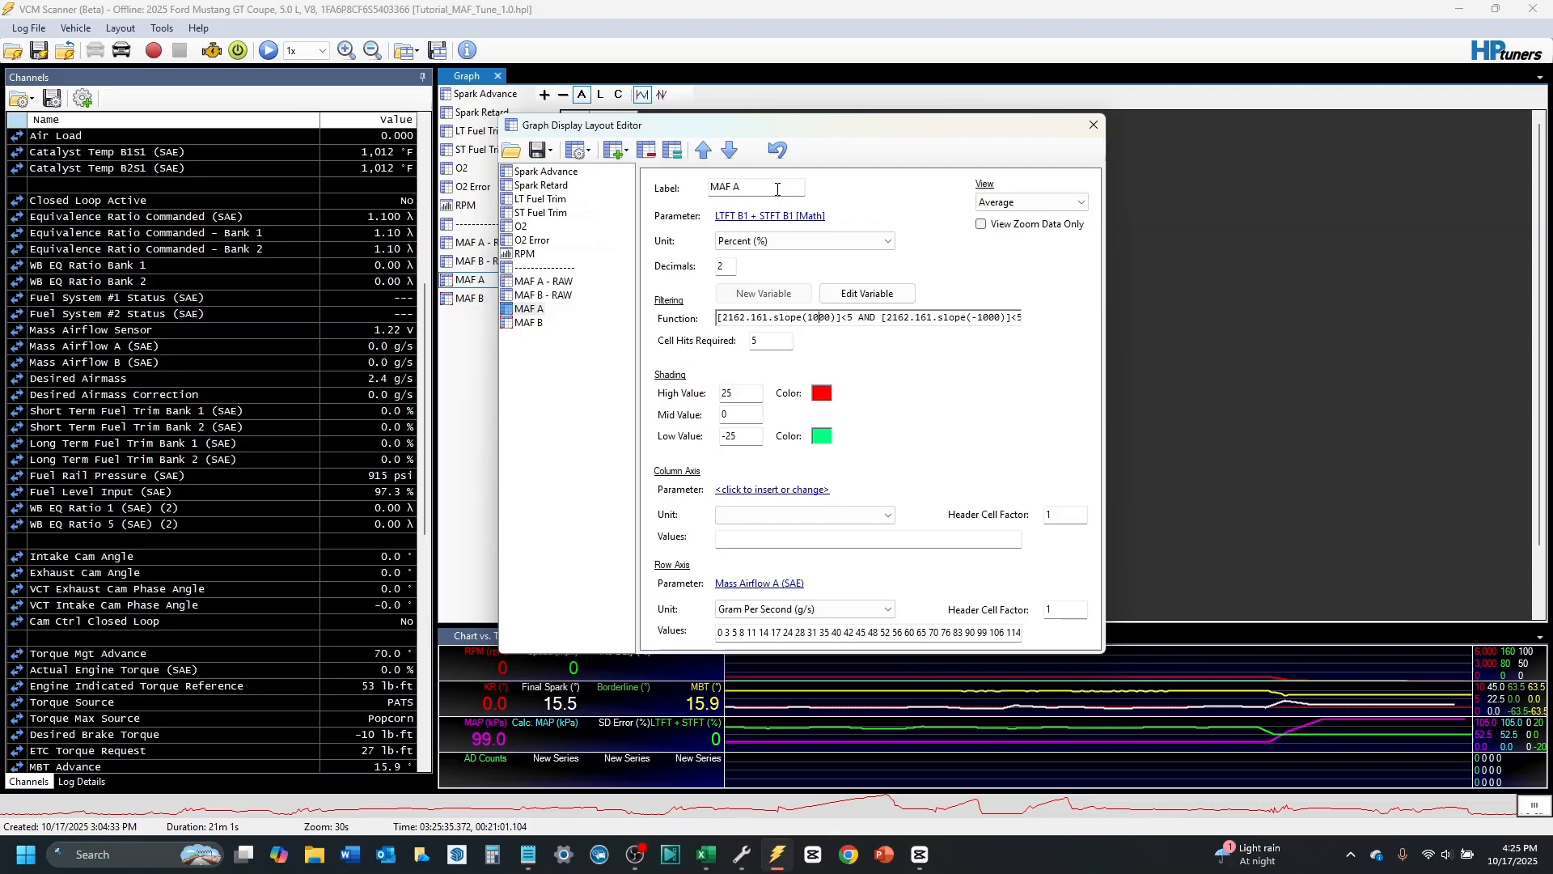
key(Right)
key(Right)
key(Right)
key(Right)
key(Right)
key(Right)
key(Right)
key(Right)
key(Right)
key(Right)
key(Right)
key(Right)
key(Right)
key(Right)
key(Right)
key(Right)
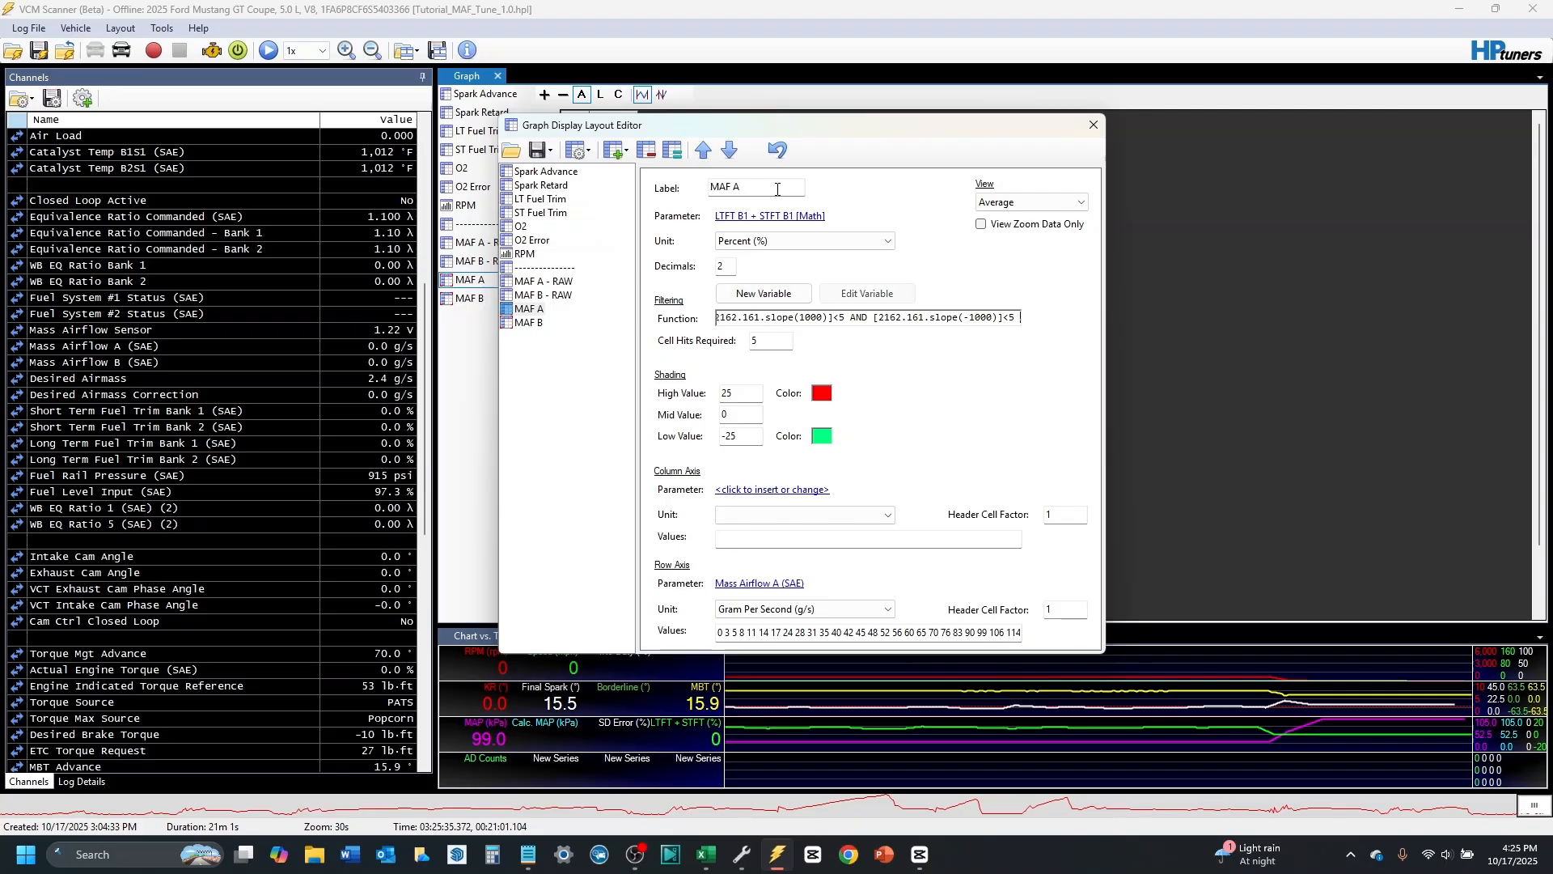
key(Right)
key(Right)
key(Right)
key(Right)
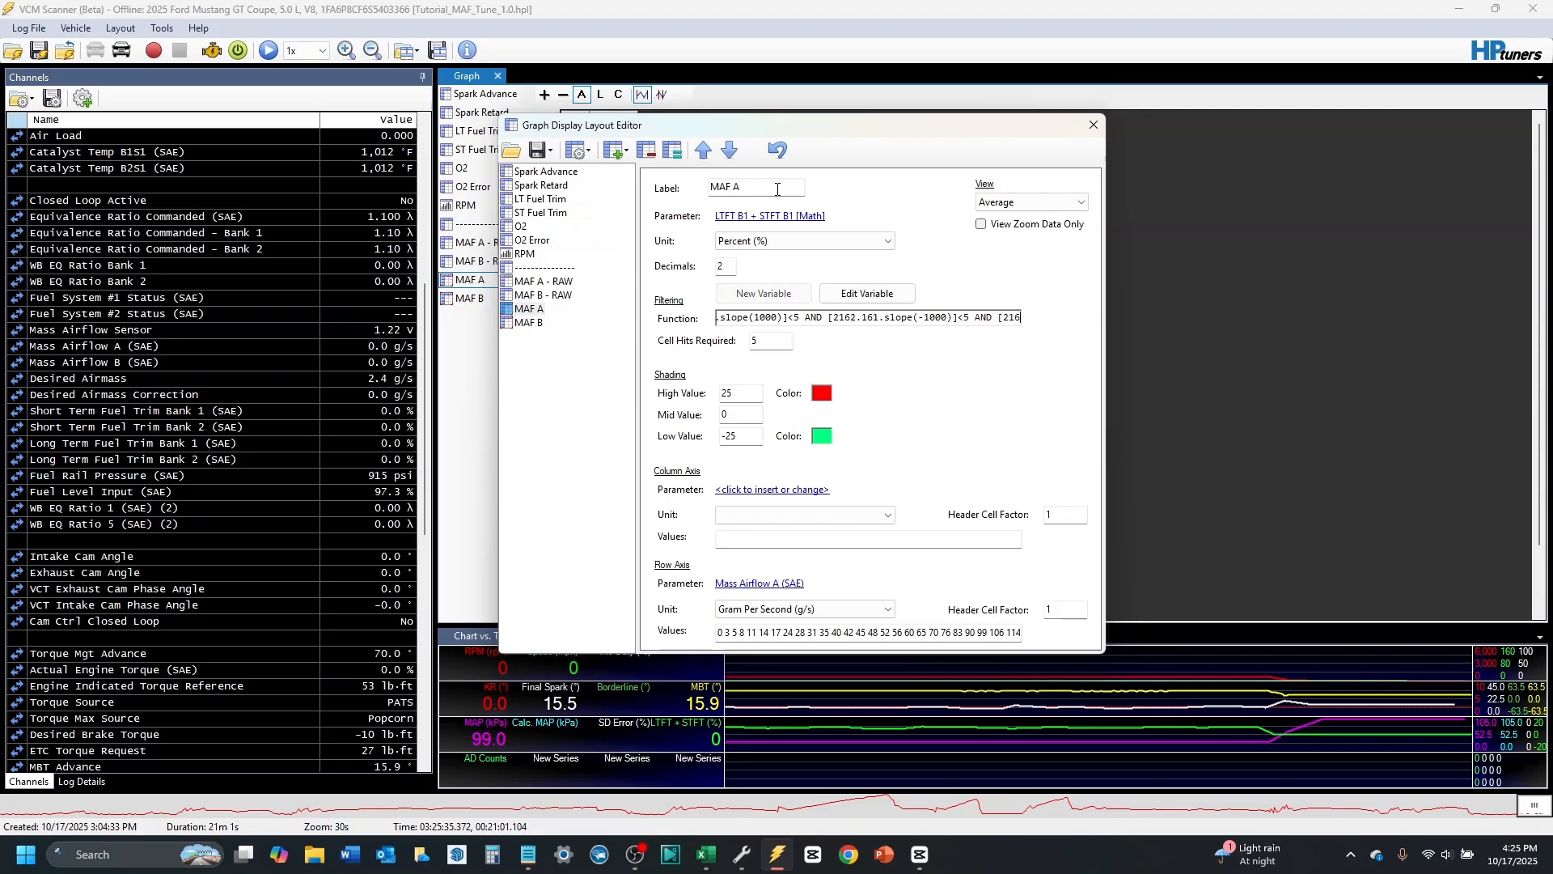
key(Right)
key(Right)
key(Right)
key(Right)
key(Right)
key(Right)
key(Right)
key(Right)
key(Right)
key(Right)
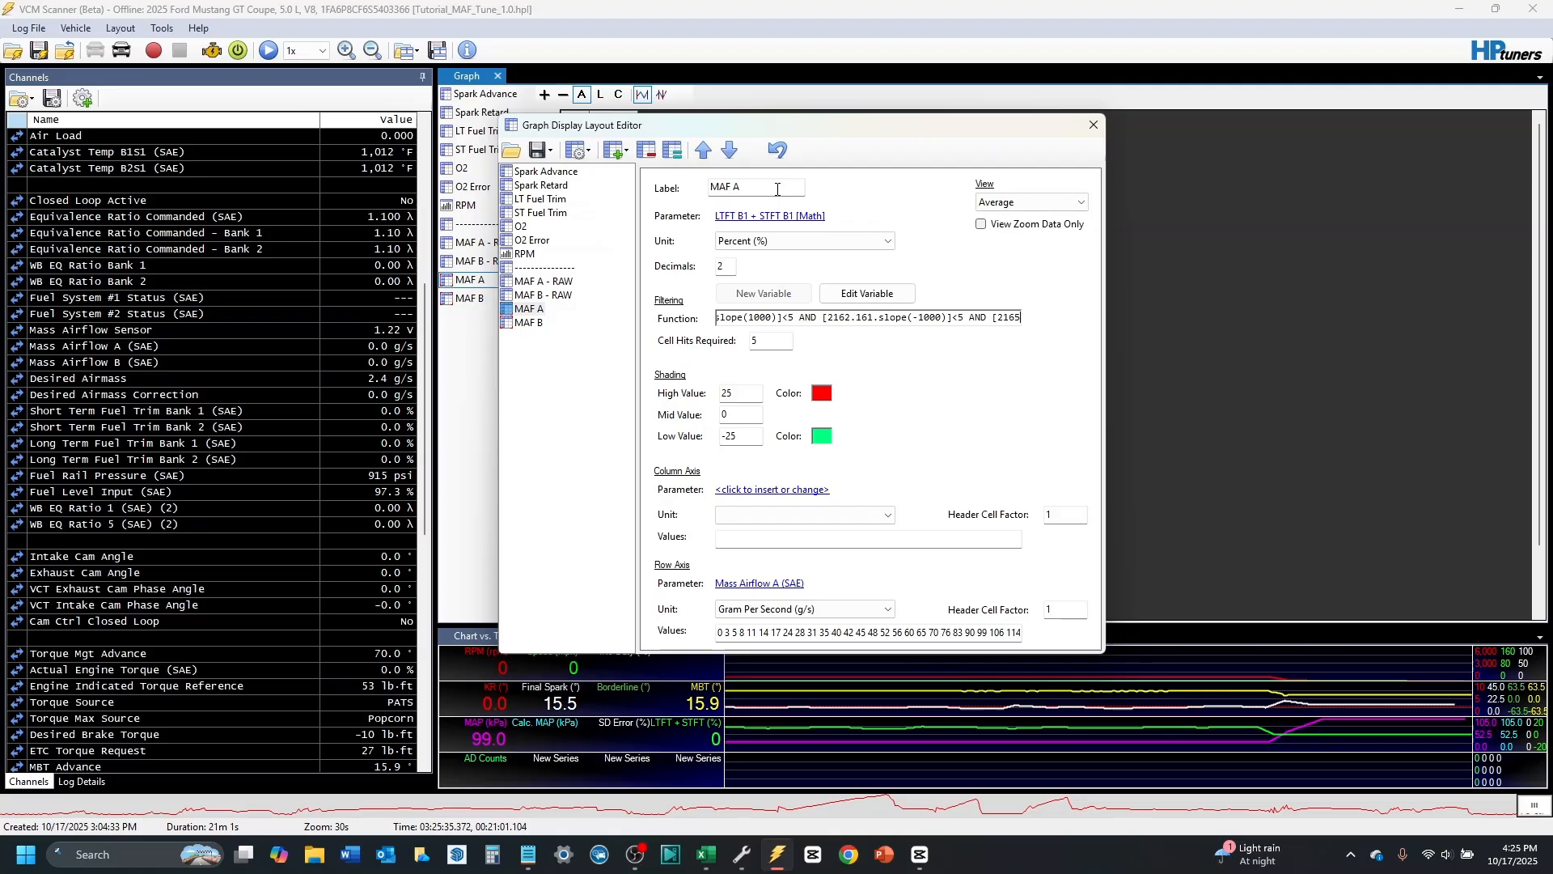
key(Left)
key(Left)
key(Left)
key(Left)
key(Left)
key(Left)
key(Left)
key(Left)
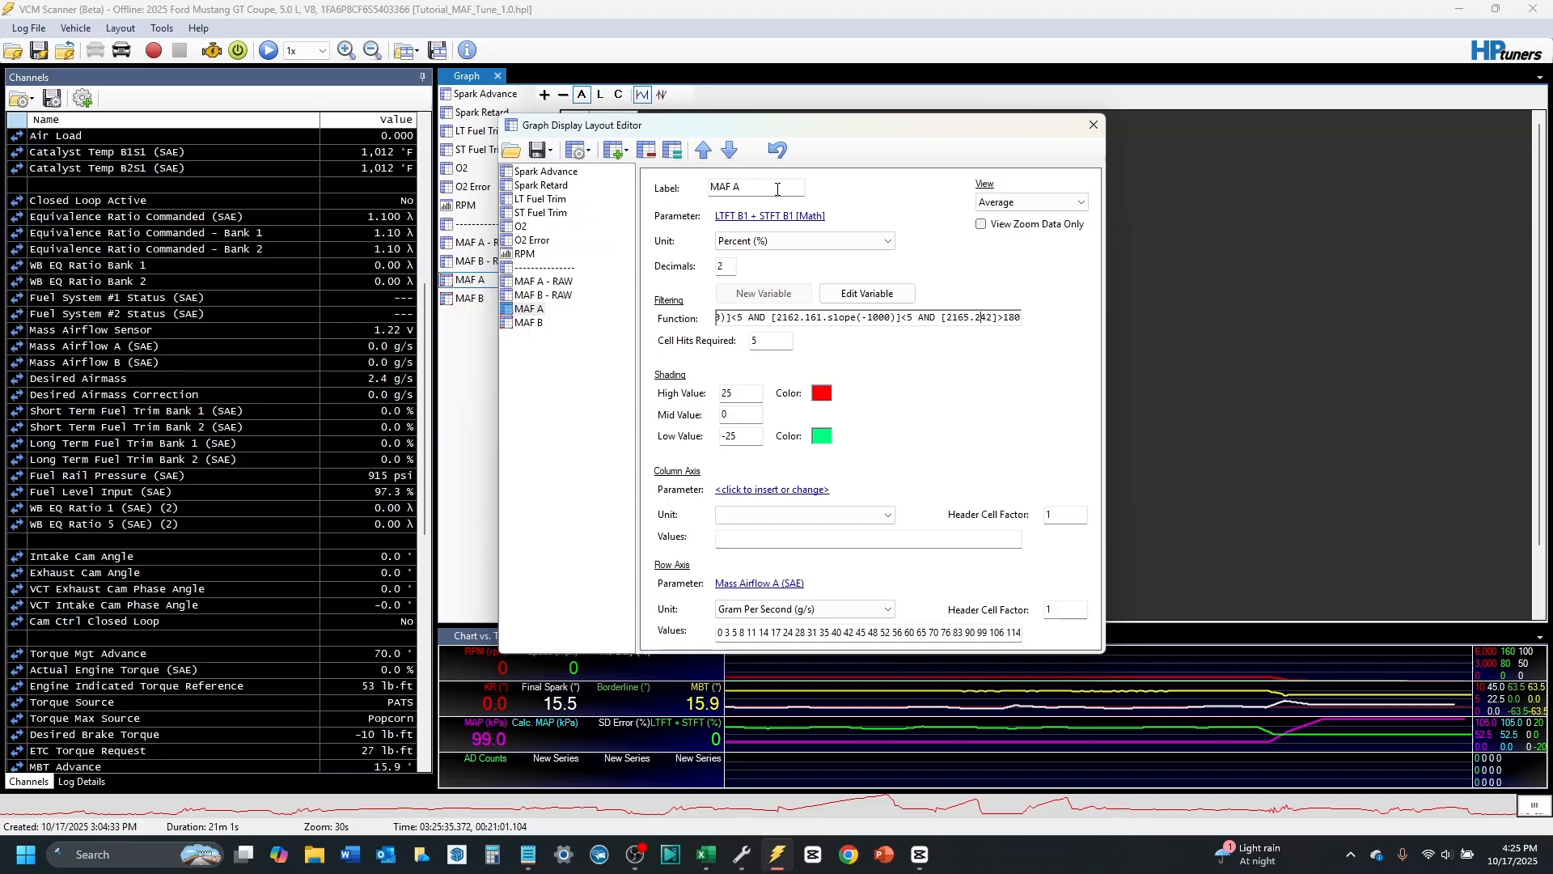
key(Right)
key(Right)
key(Right)
key(Right)
Step: Check MAF B's filter function, close the layout editor, and compare the MAF A - RAW and filtered MAF A graphs
click(530, 324)
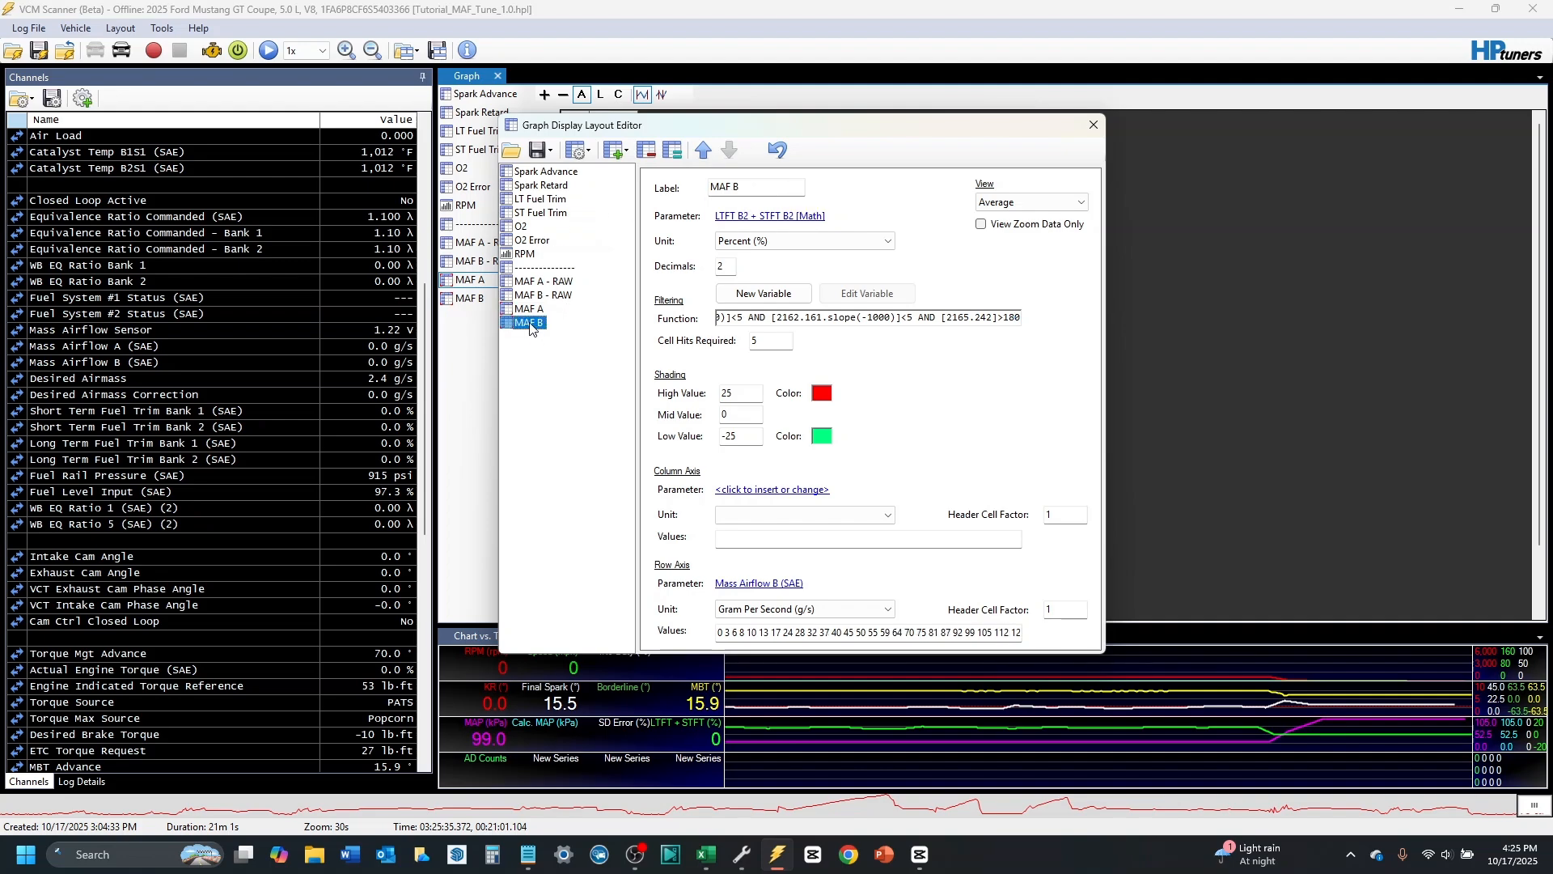
click(1094, 124)
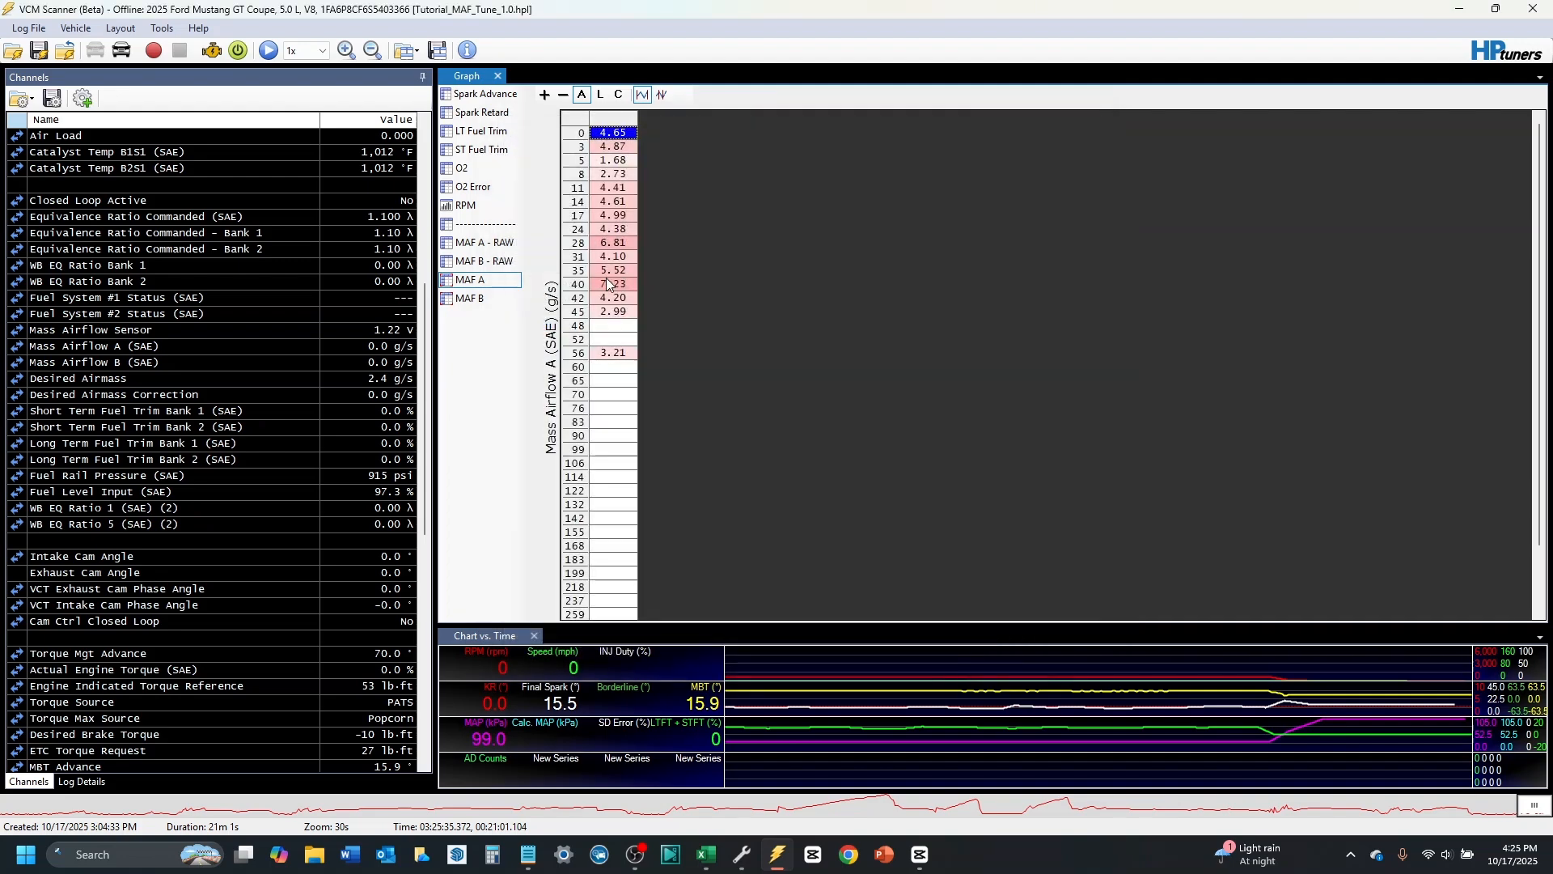
click(459, 242)
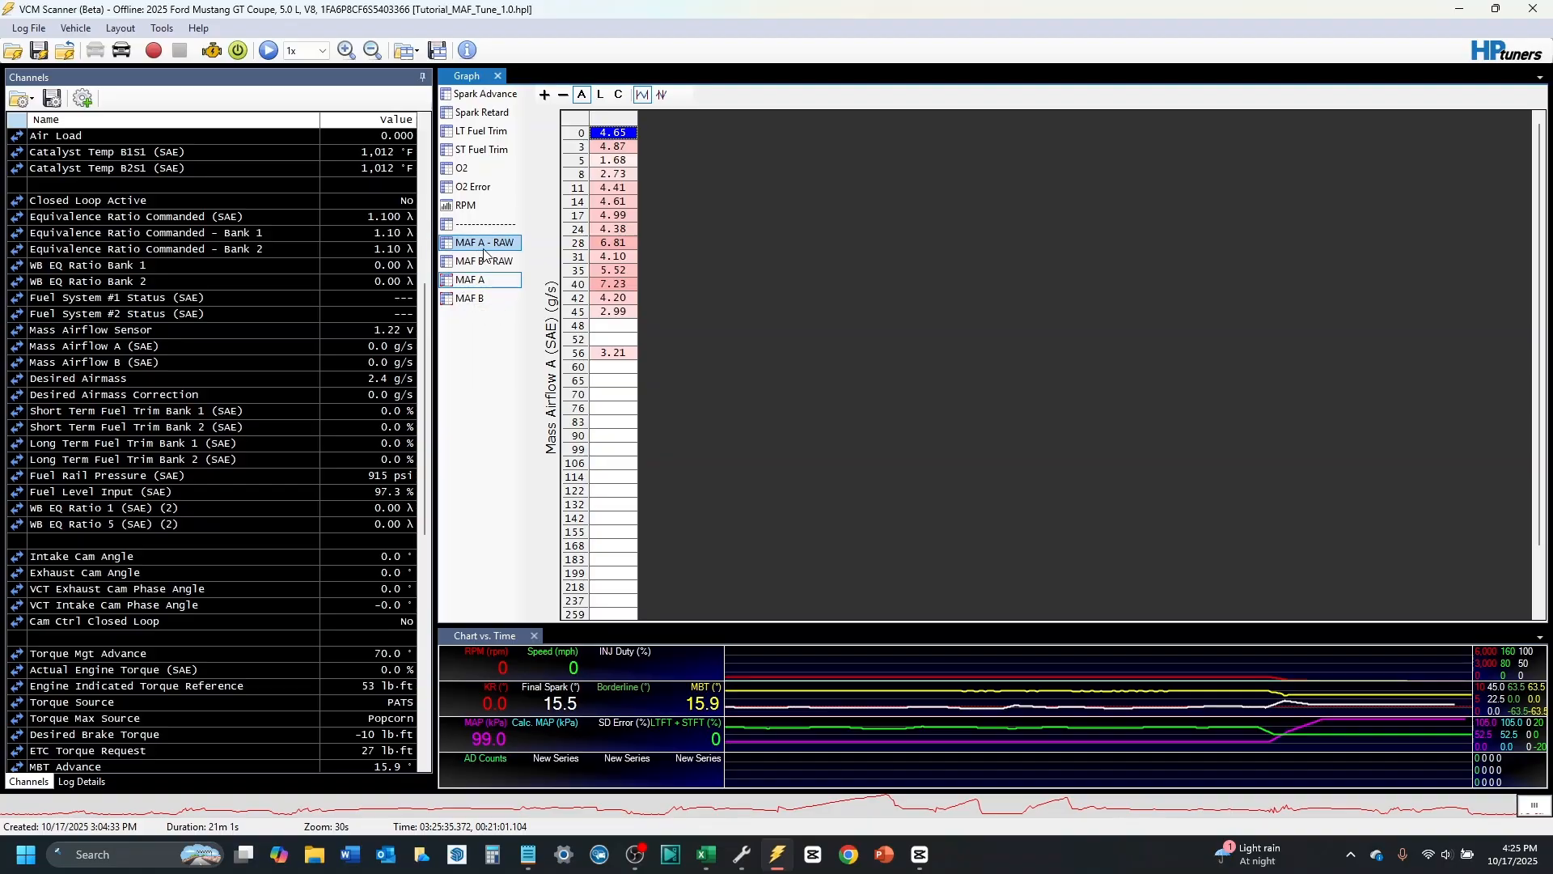
click(491, 290)
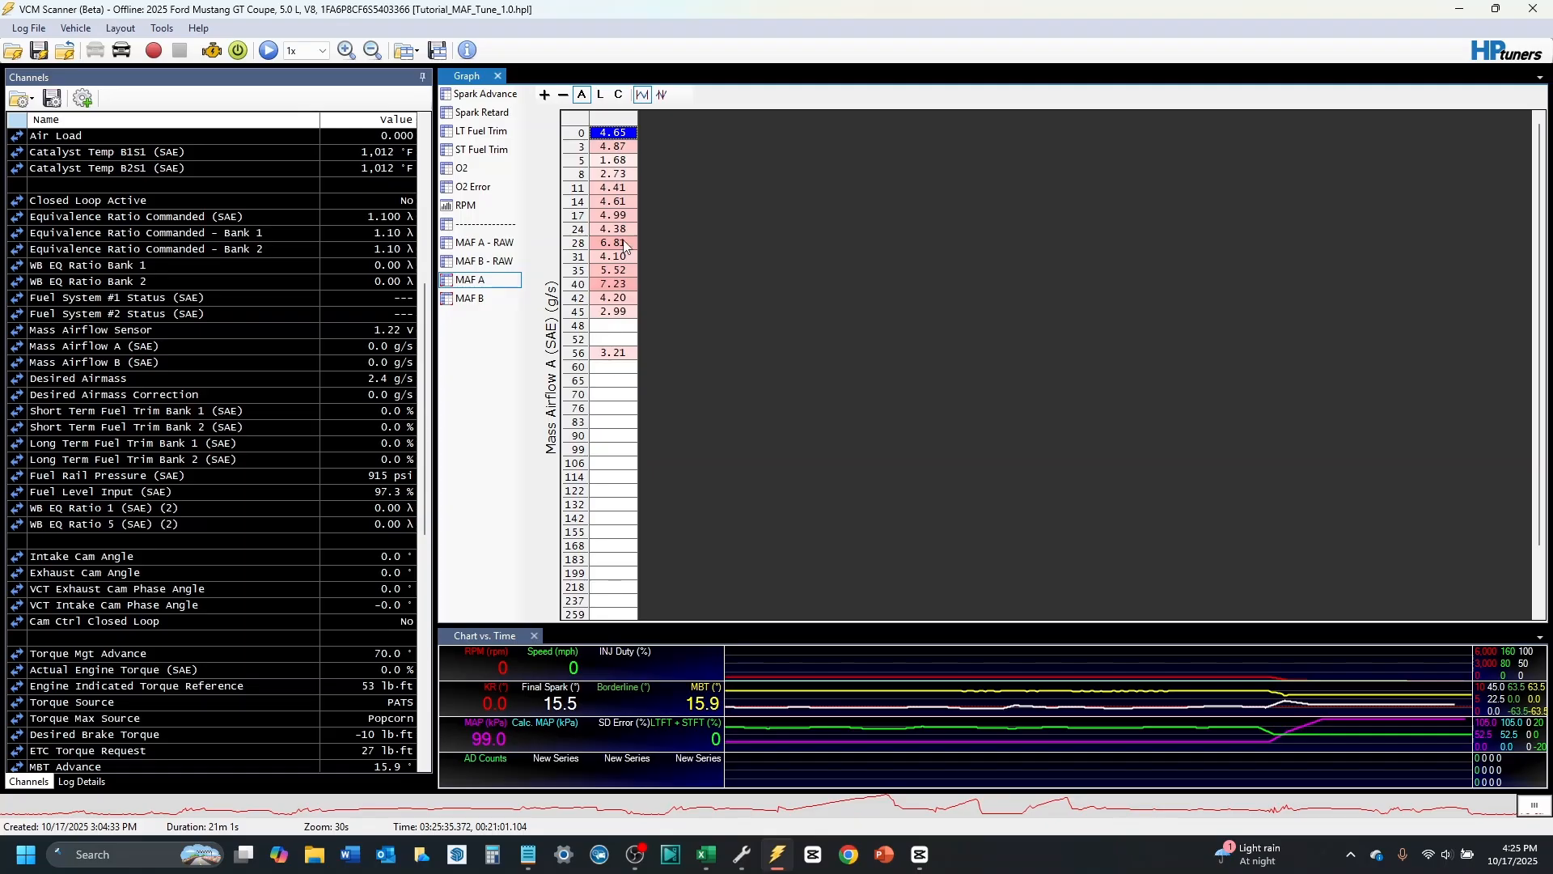
Step: Duplicate the filtered MAF A graph and set the copy's parameter to the fuel trim math LTFT + STFT (bank separated)
right_click(487, 283)
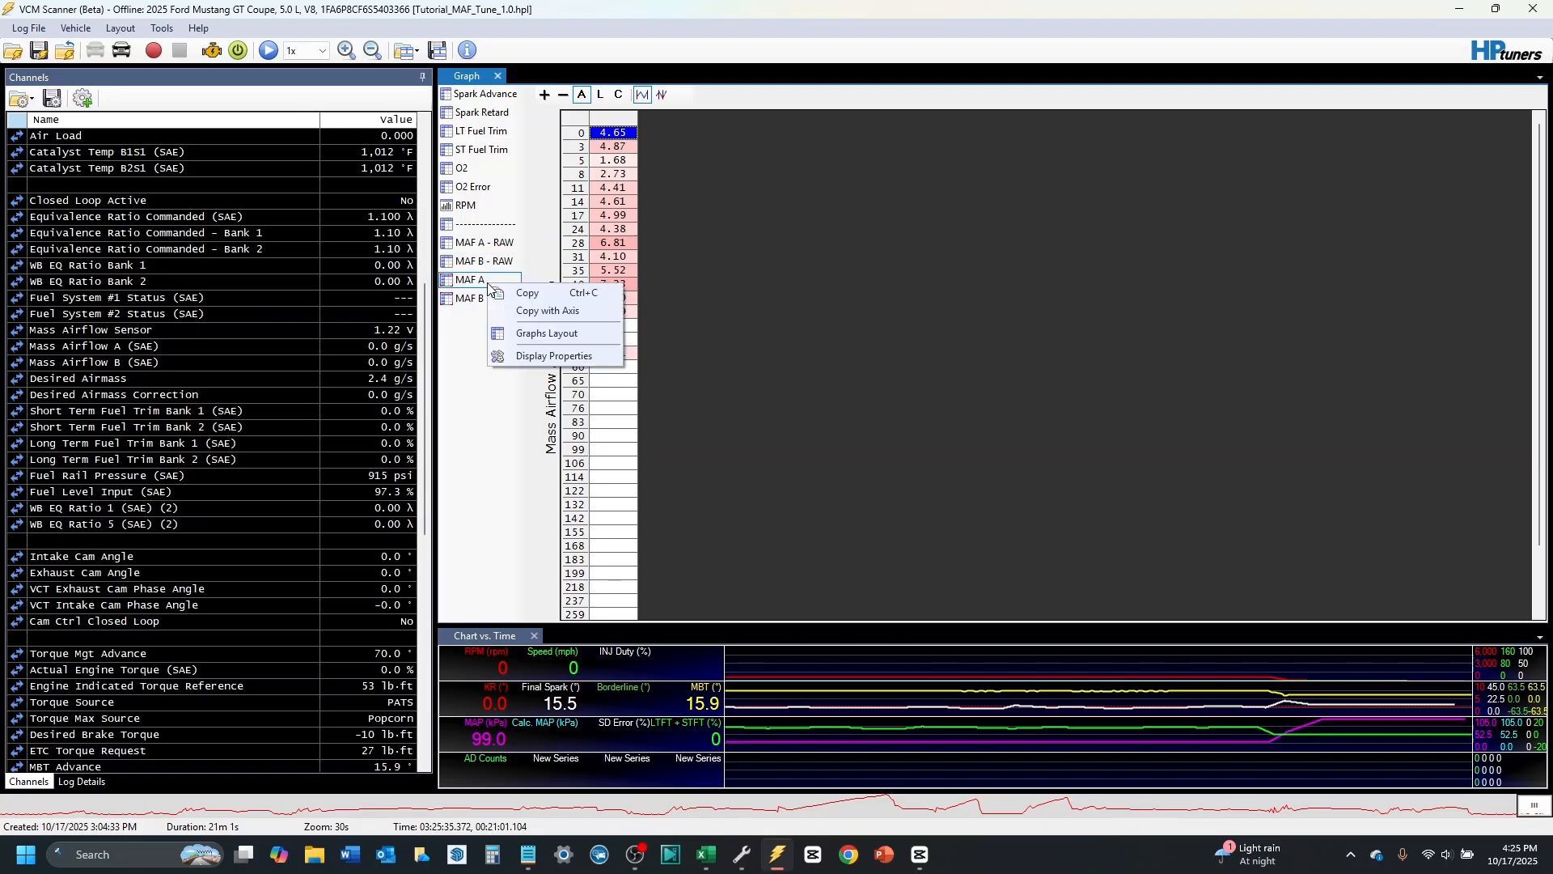
click(538, 338)
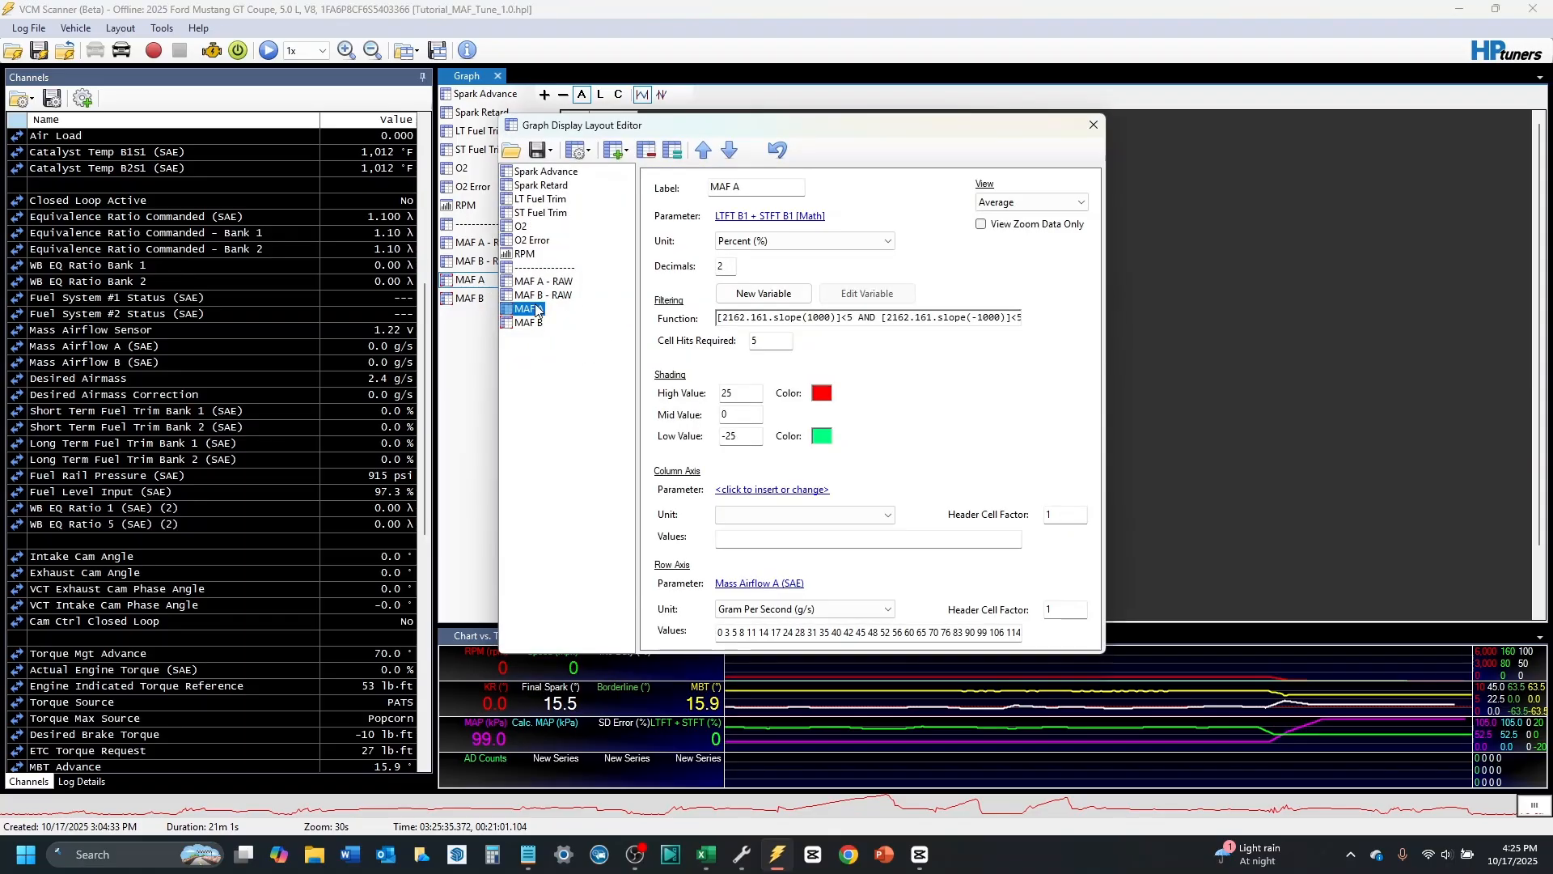
click(671, 151)
click(769, 219)
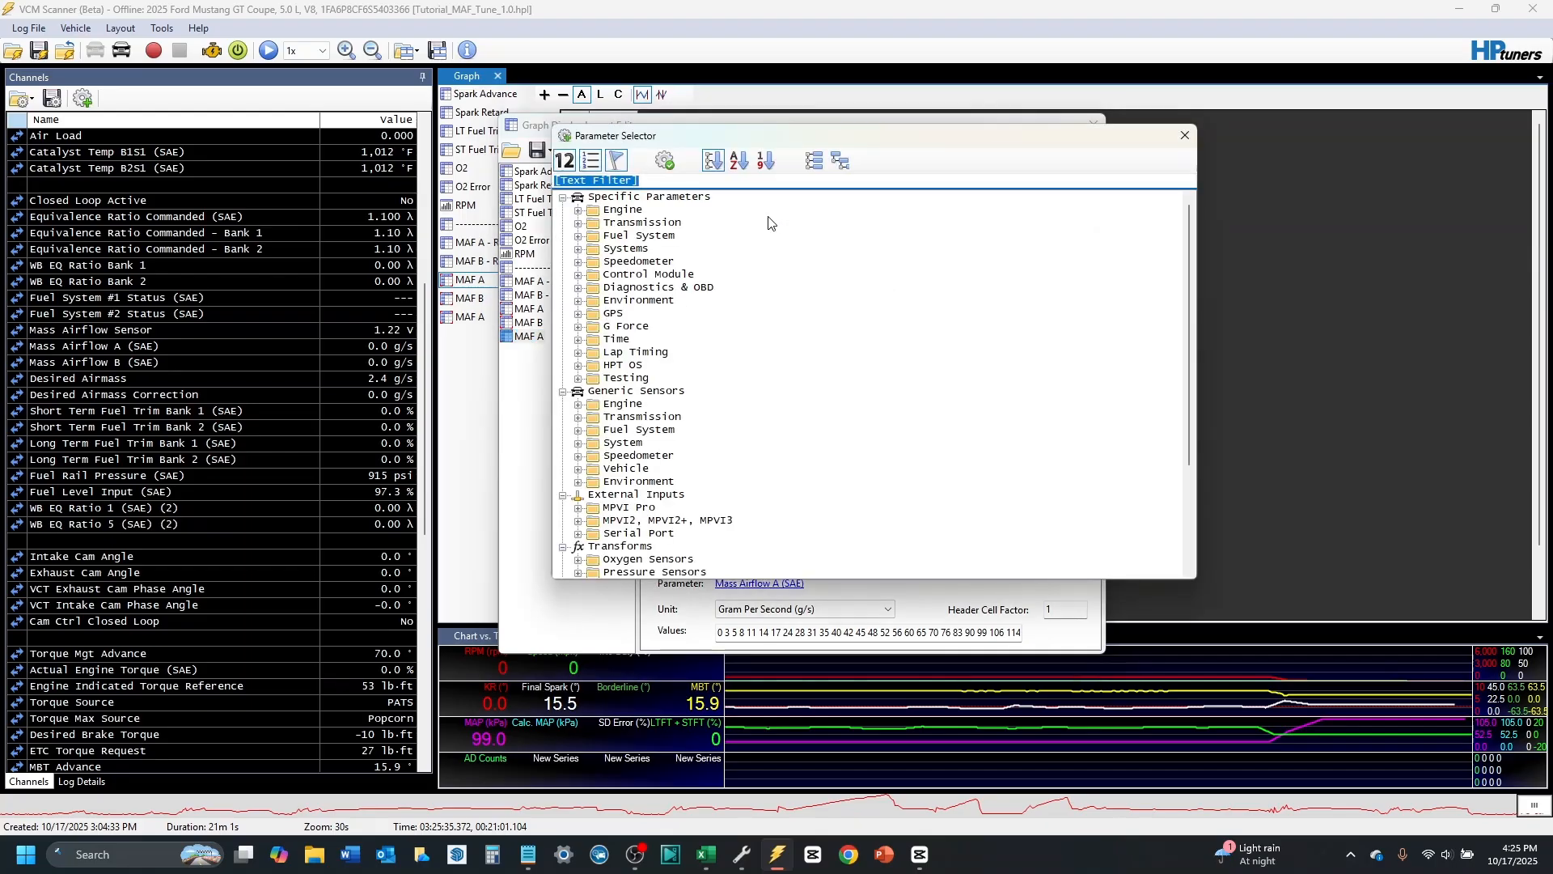
scroll(647, 364, down, 4)
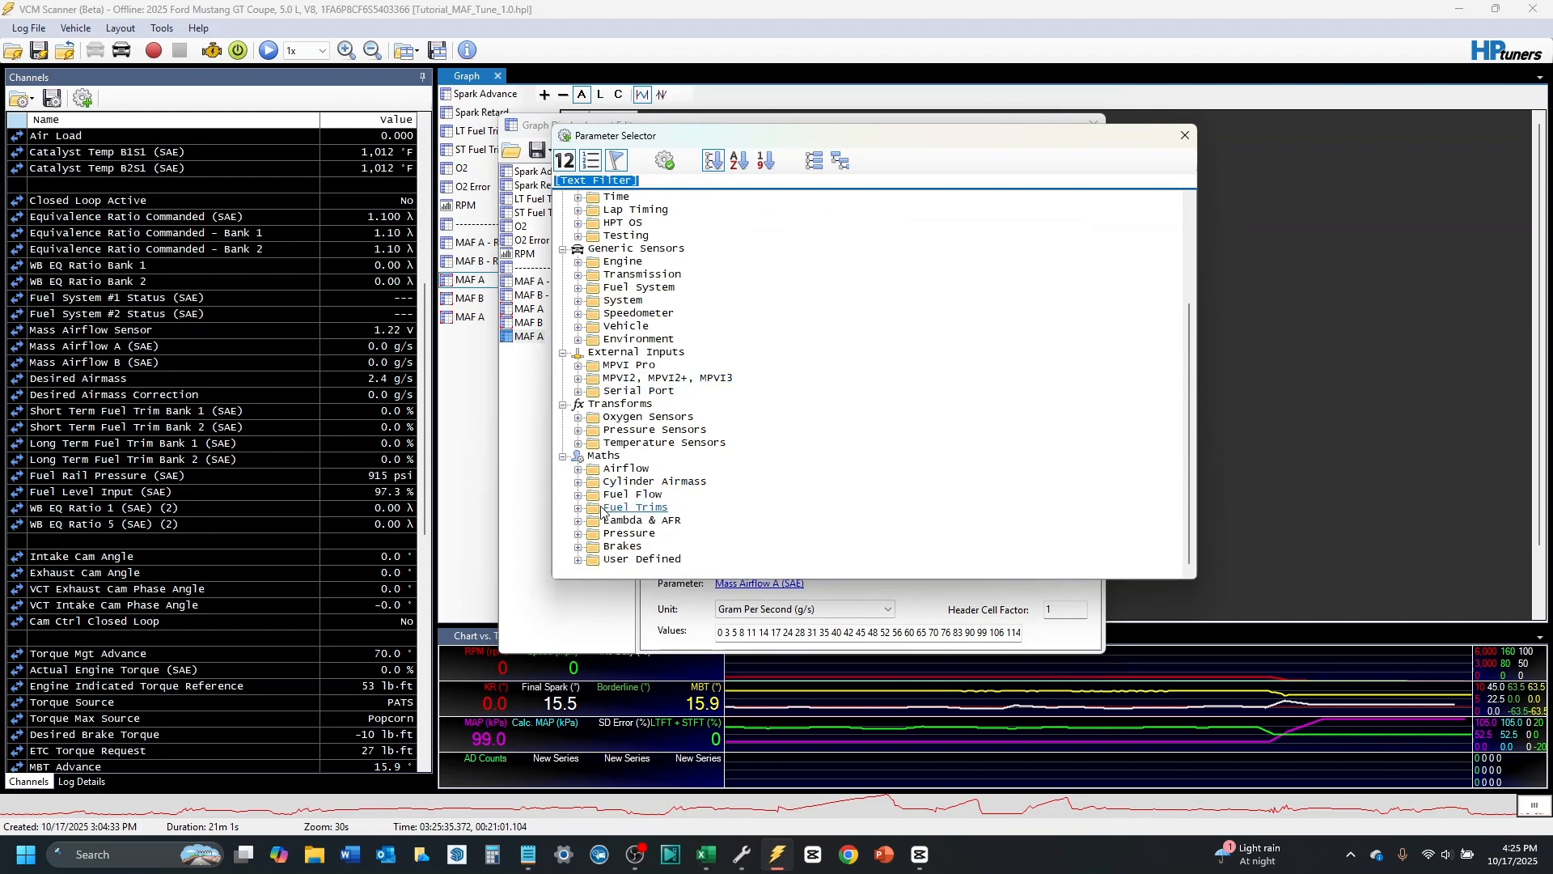
click(579, 508)
scroll(687, 493, down, 2)
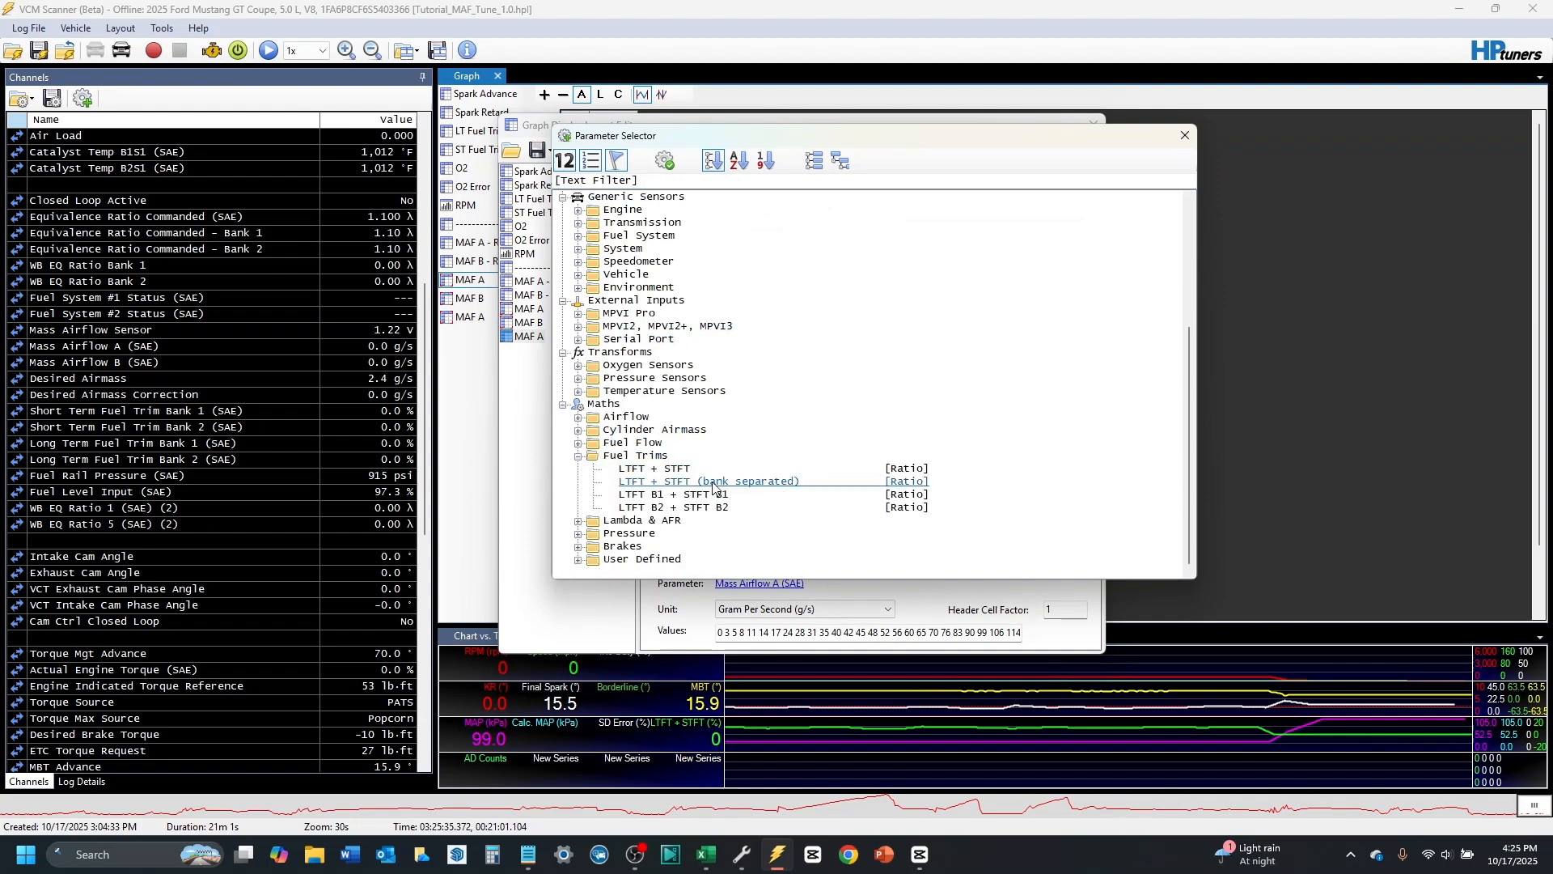
double_click(705, 483)
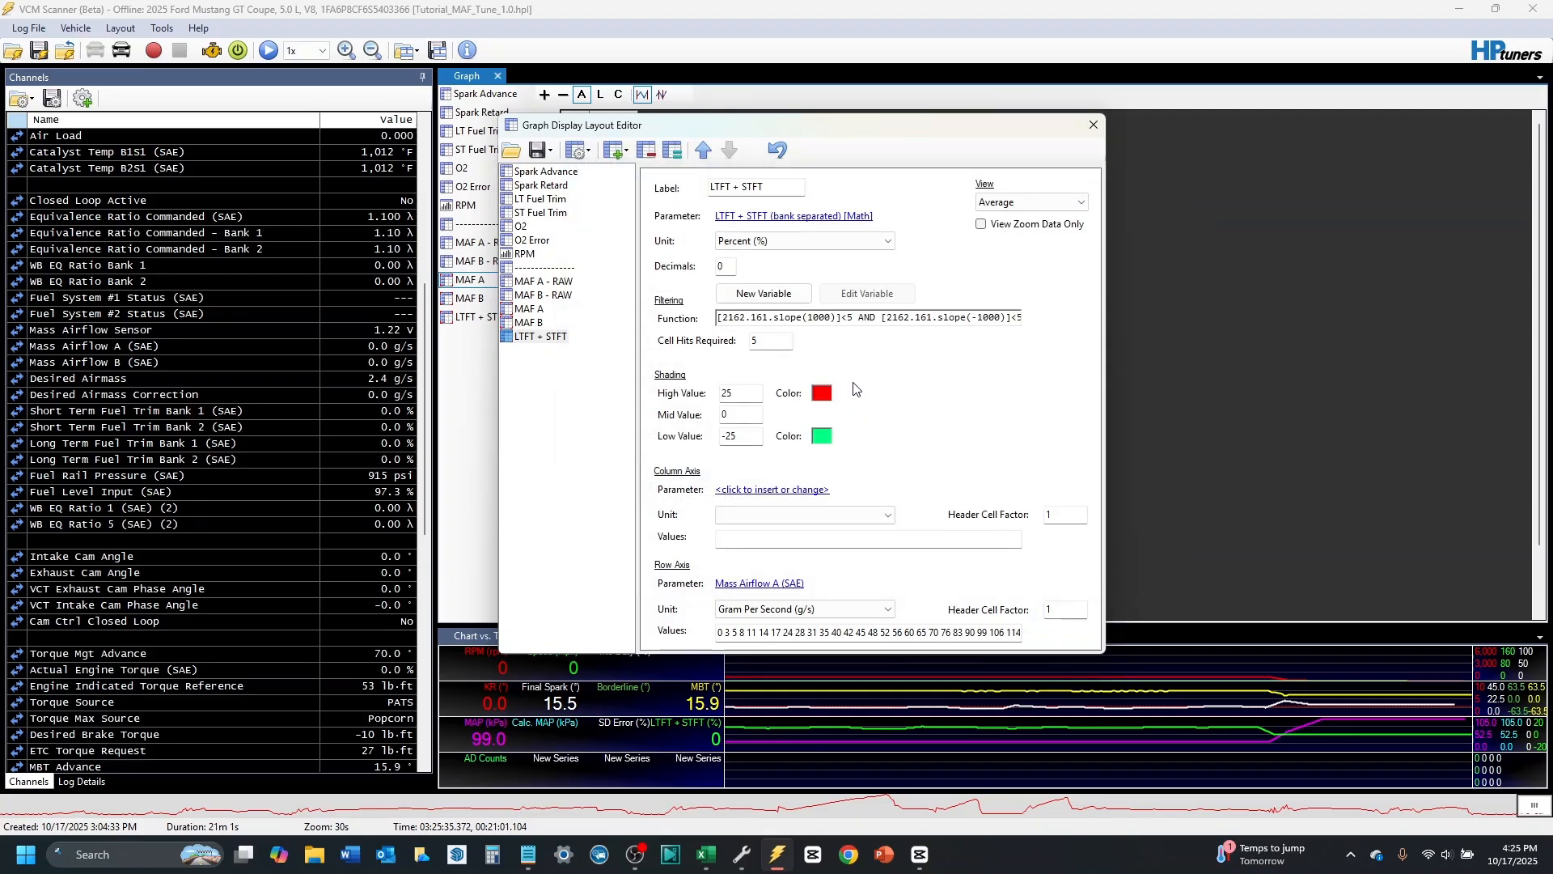
Step: Label the two bank-separated fuel trim graphs MAF A - Avg and MAF B - Avg, and close the layout editor
drag(776, 187, 659, 186)
text(MAF A)
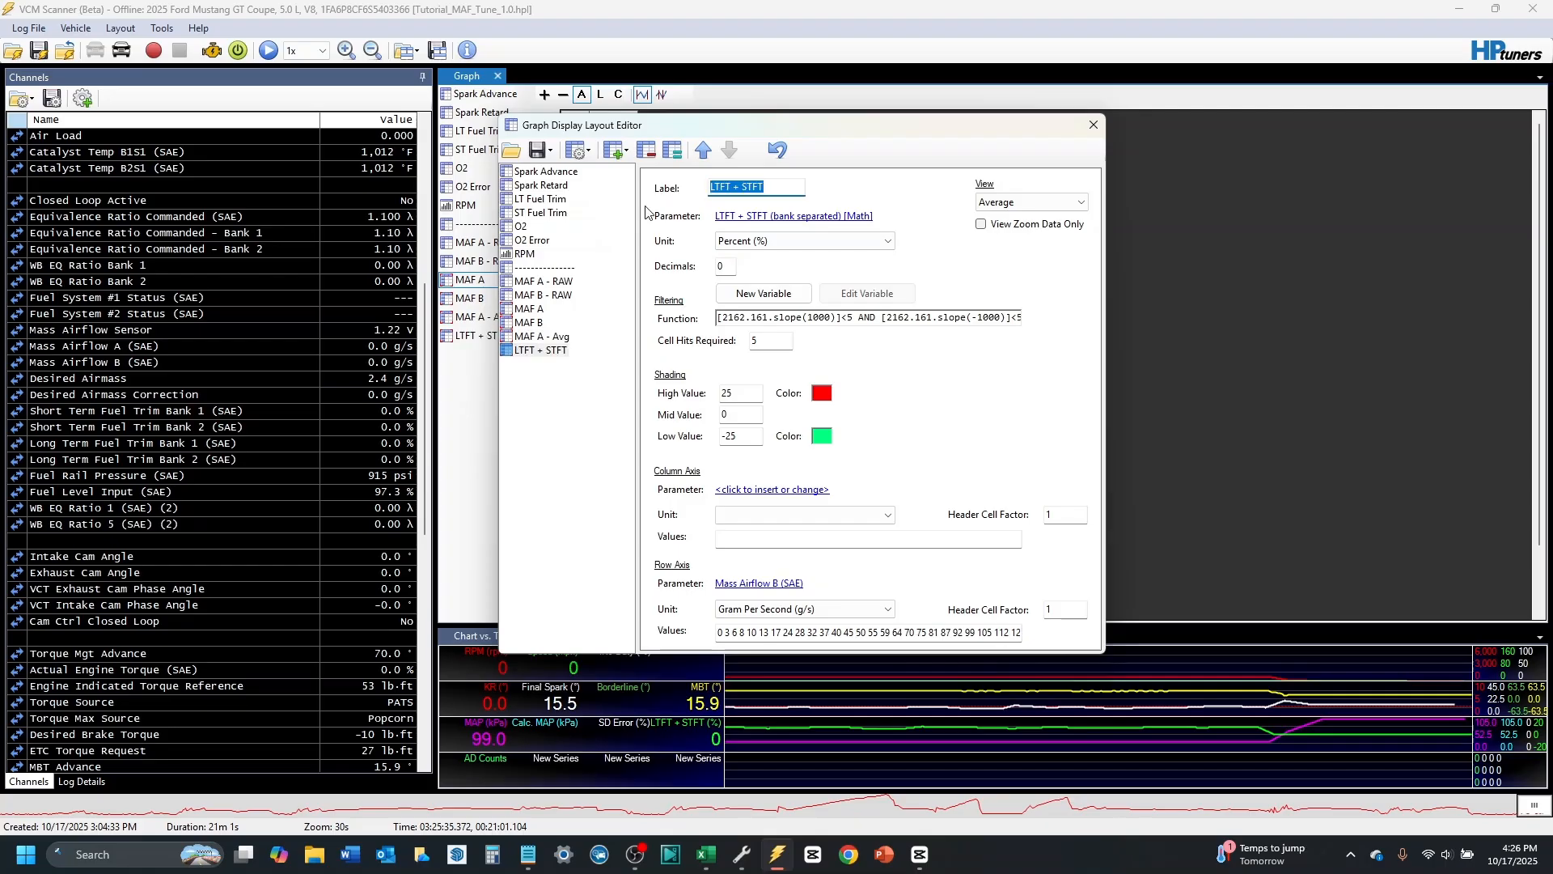
text(MAF B - Avg)
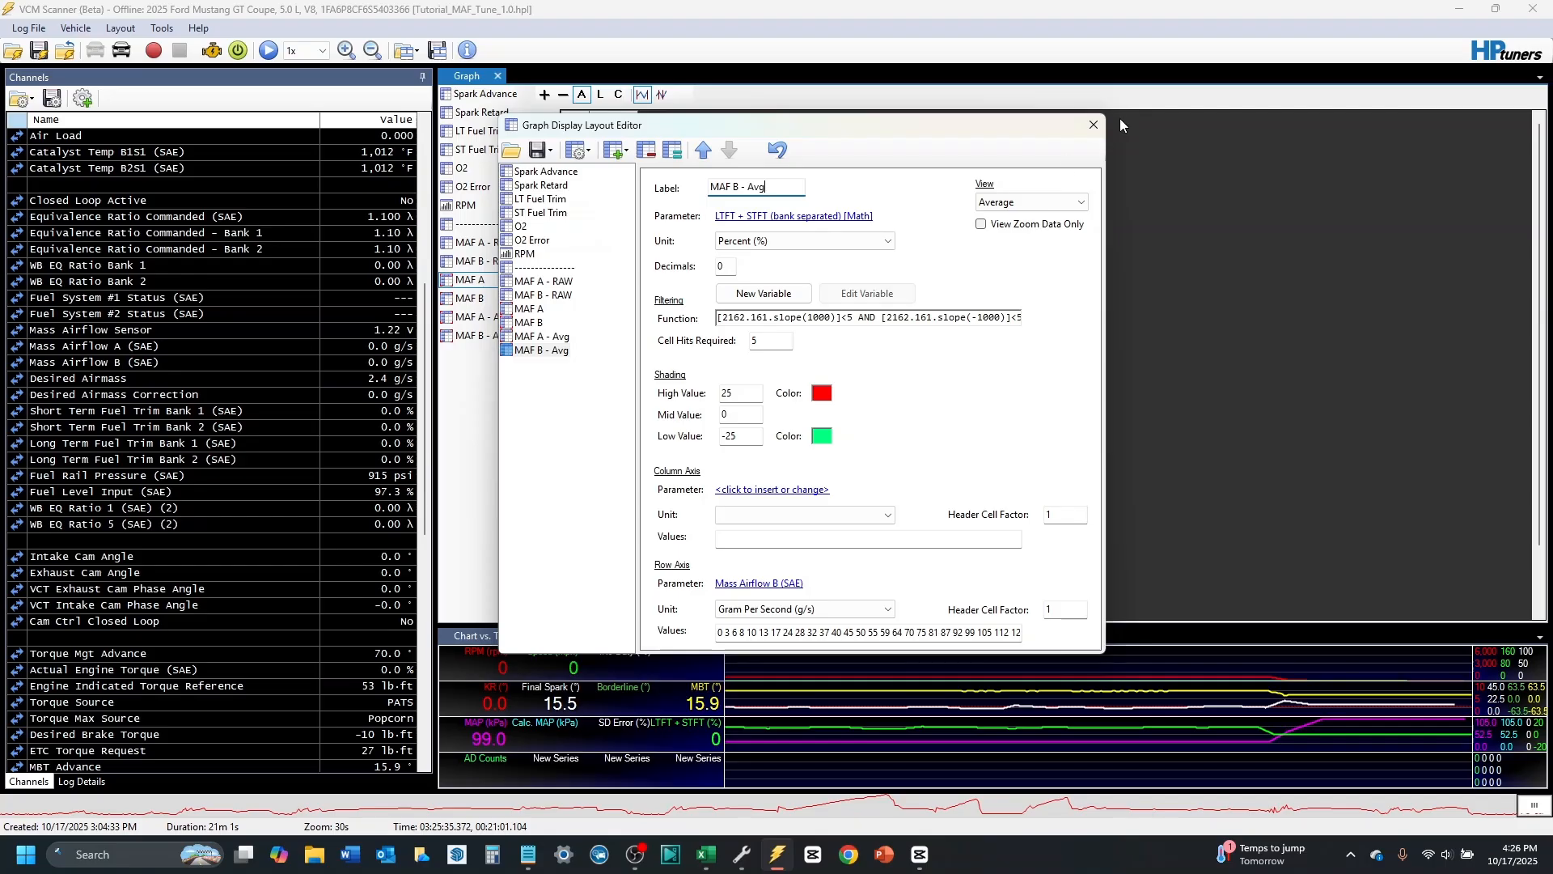
click(1094, 124)
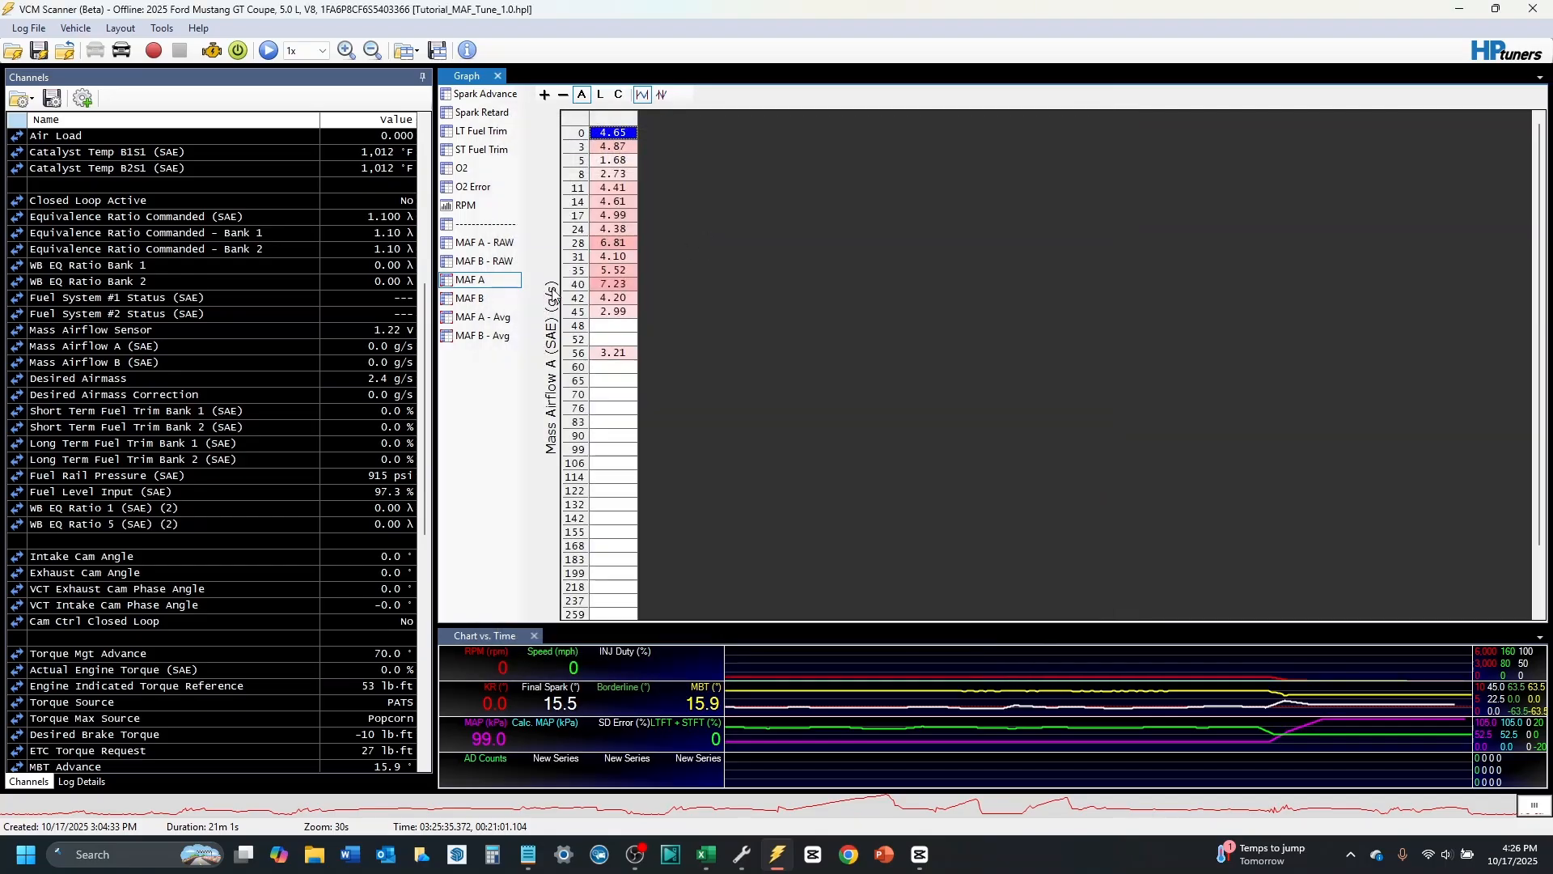
Step: Set the decimals to 2 for both the MAF A - Avg and MAF B - Avg graphs, and close the layout editor
click(485, 321)
right_click(485, 322)
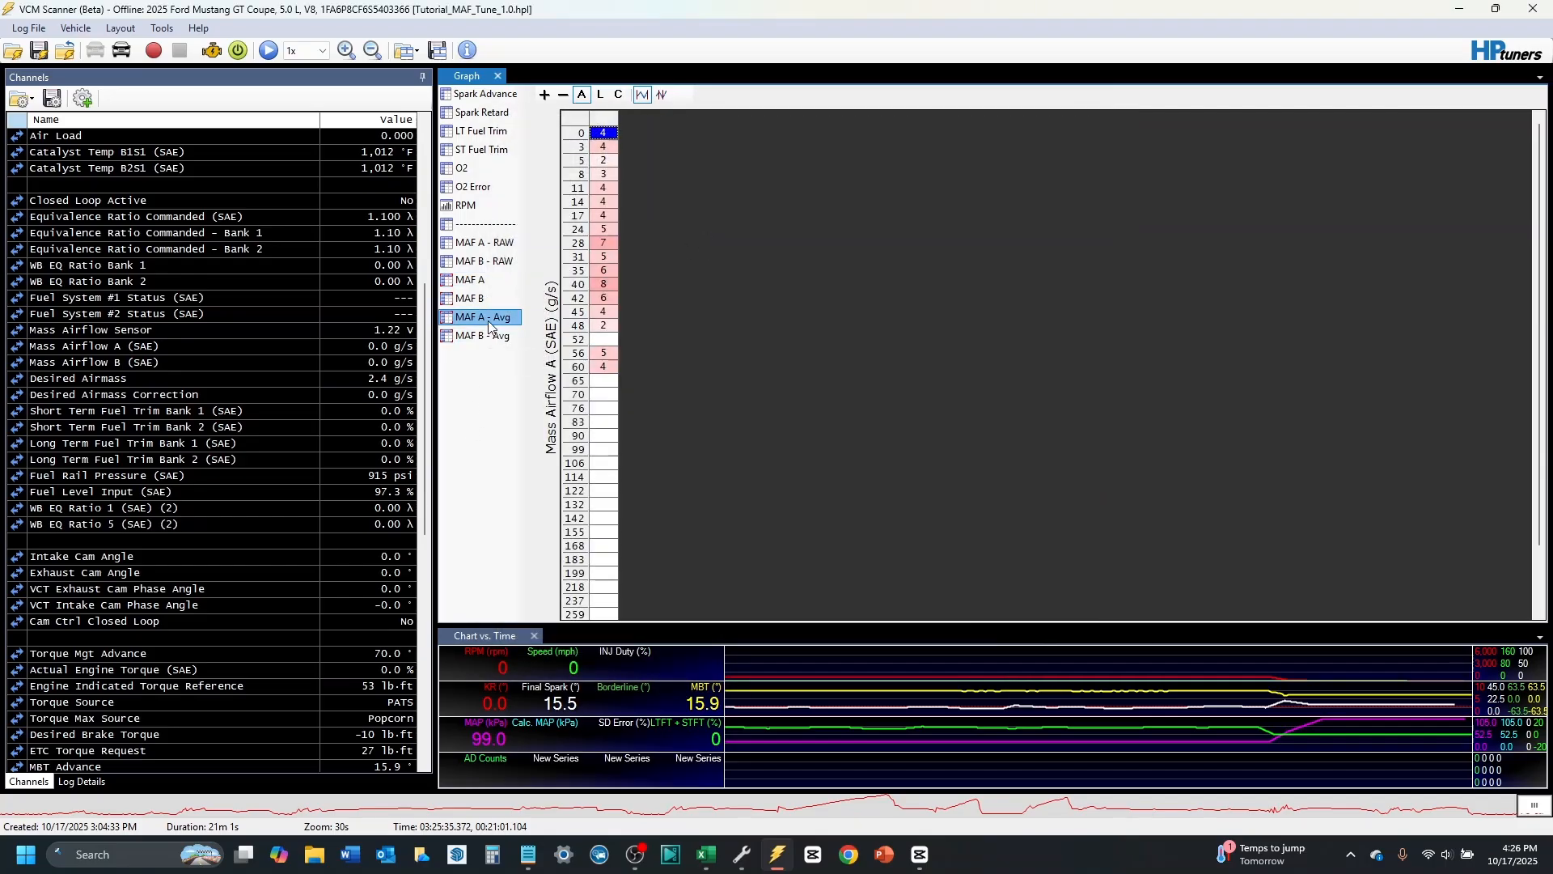
click(550, 370)
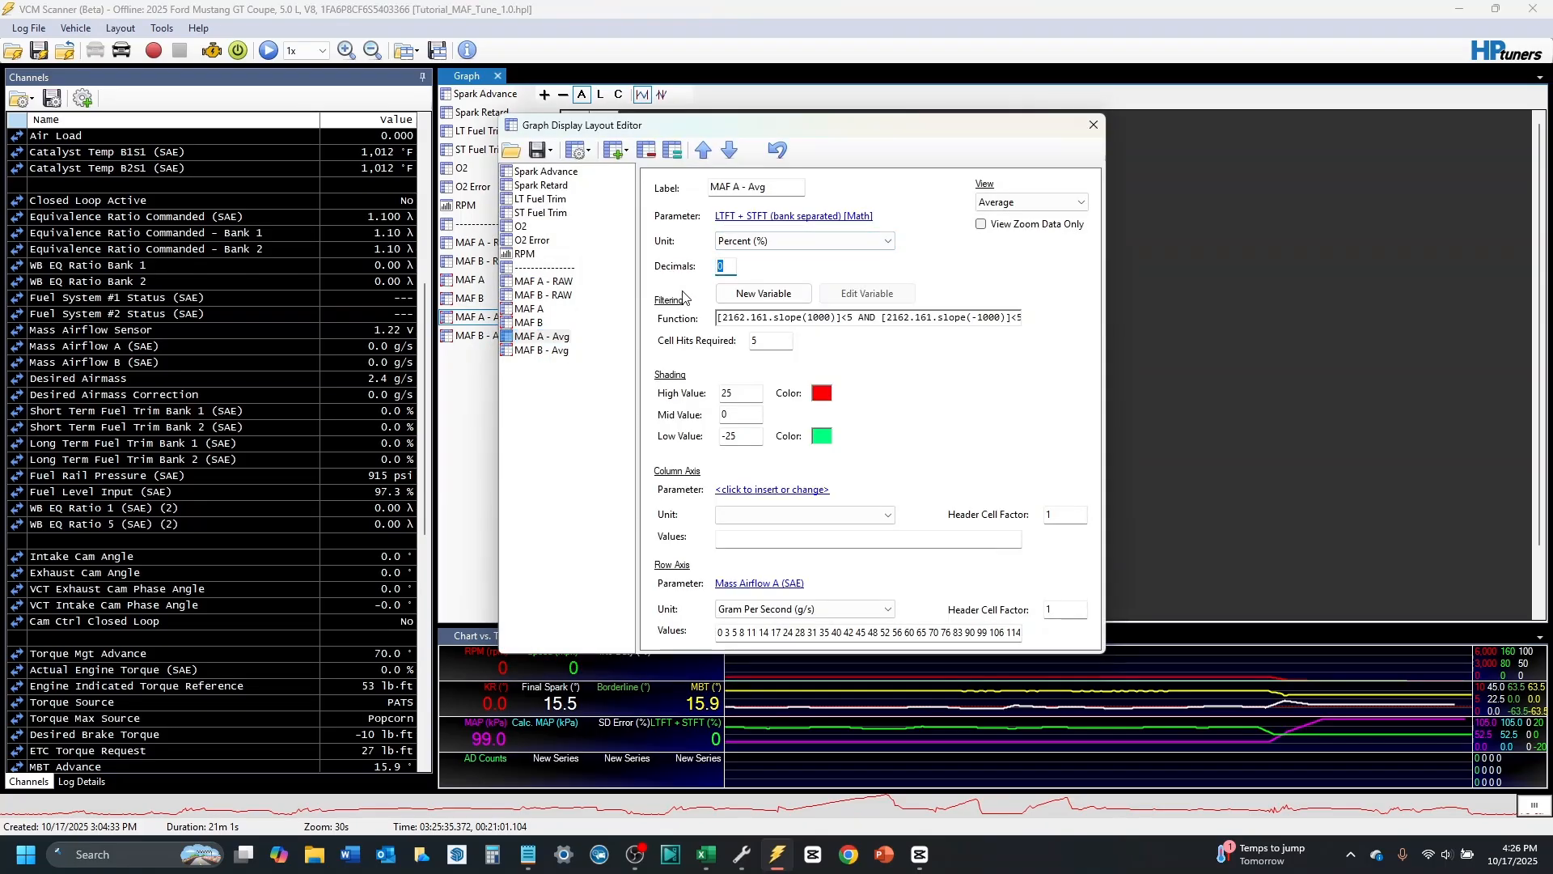
click(549, 352)
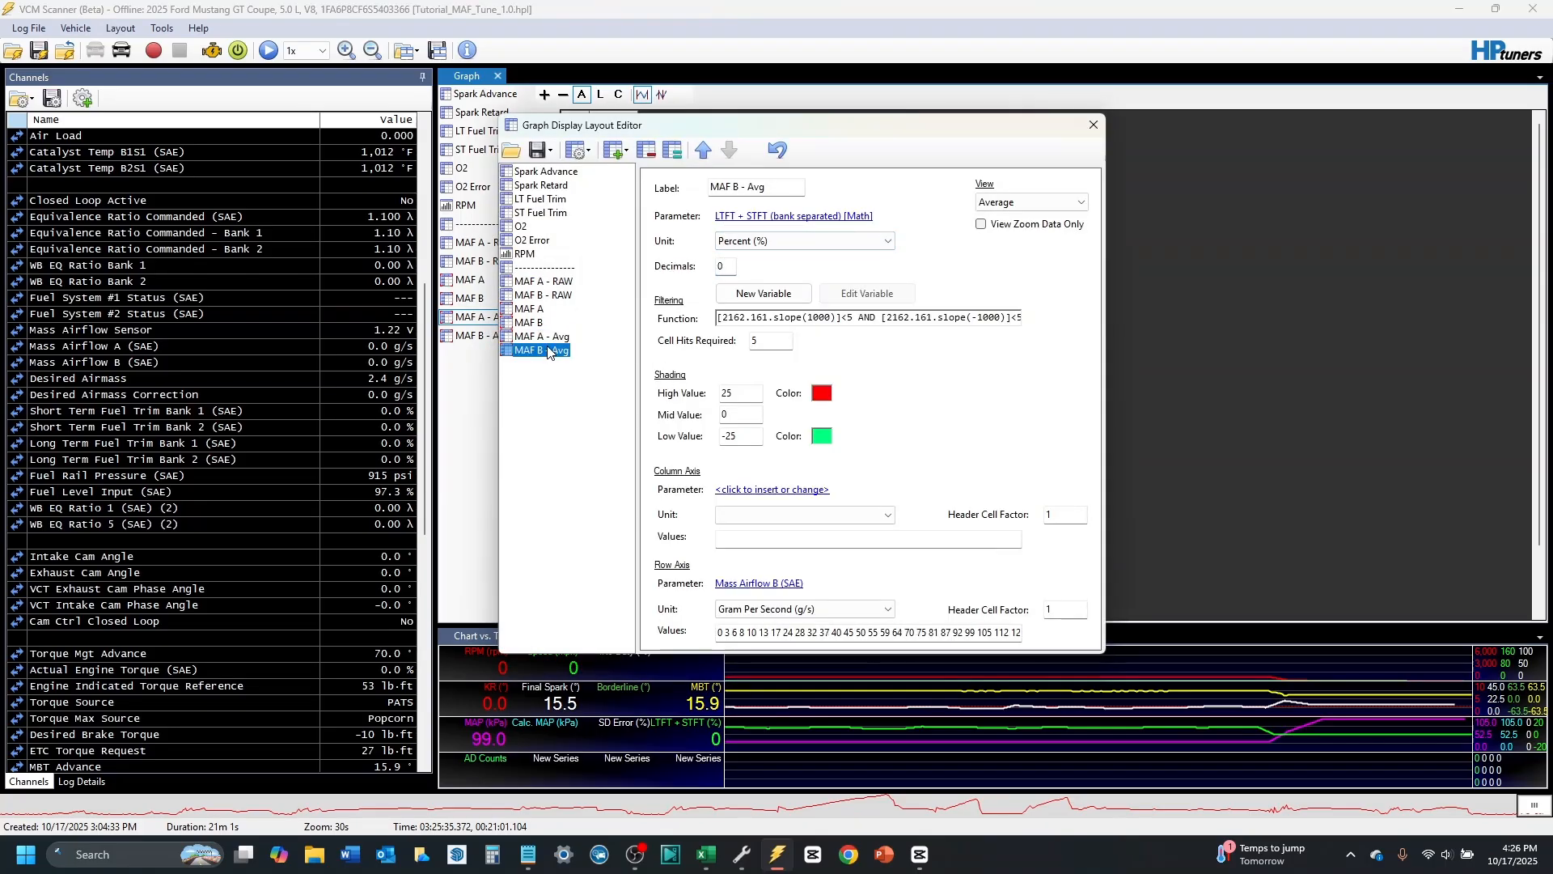
click(727, 267)
text(2)
click(1094, 125)
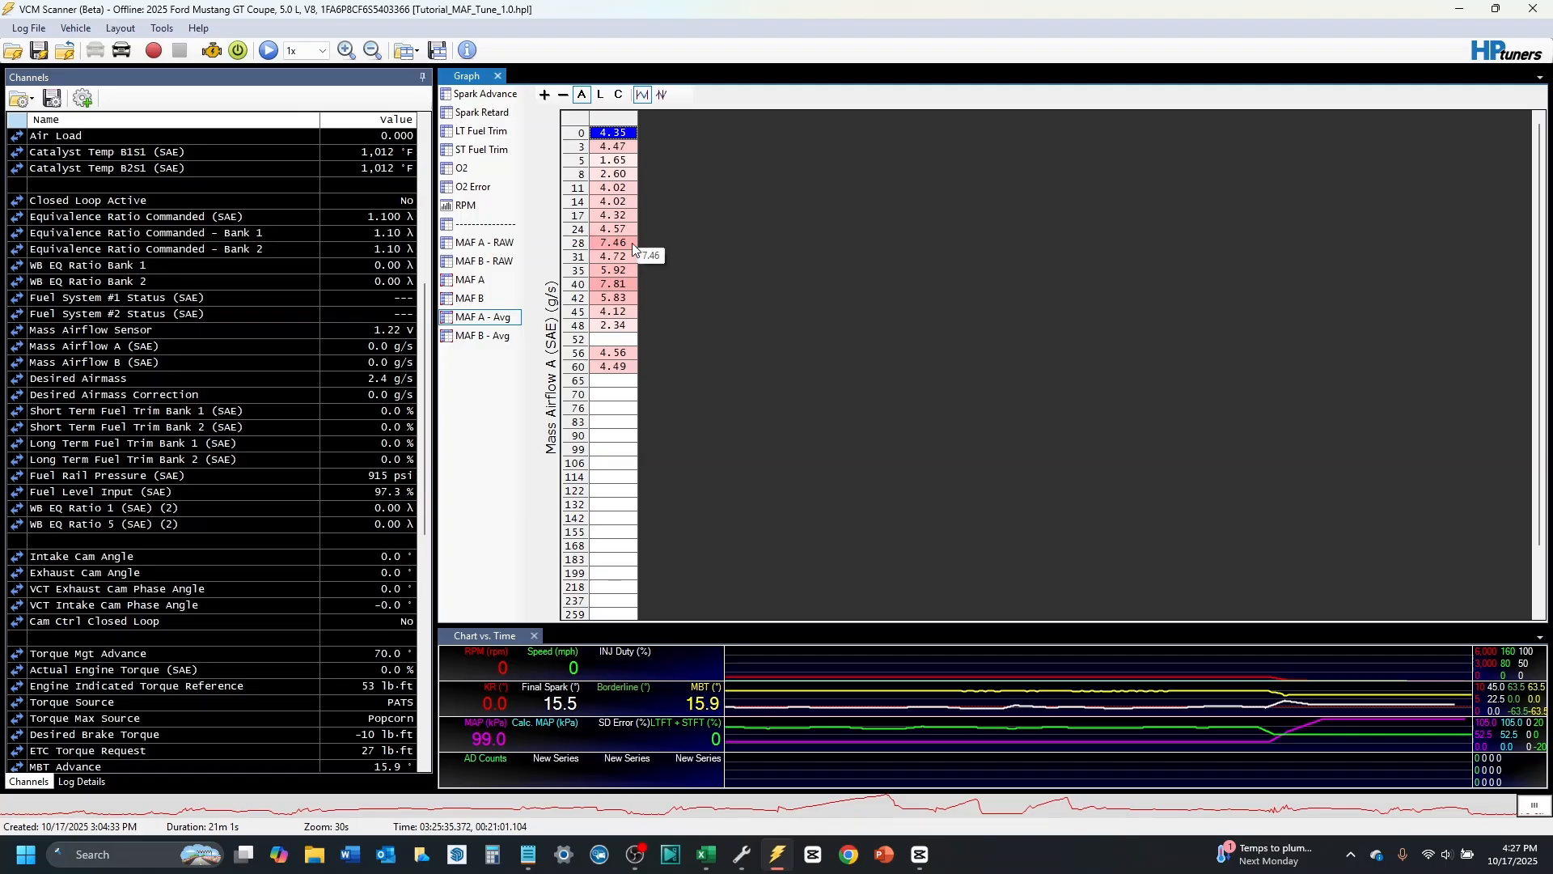
Step: Compare the filtered MAF A graph with MAF A - Avg, and look over the MAF B - Avg graph
click(481, 280)
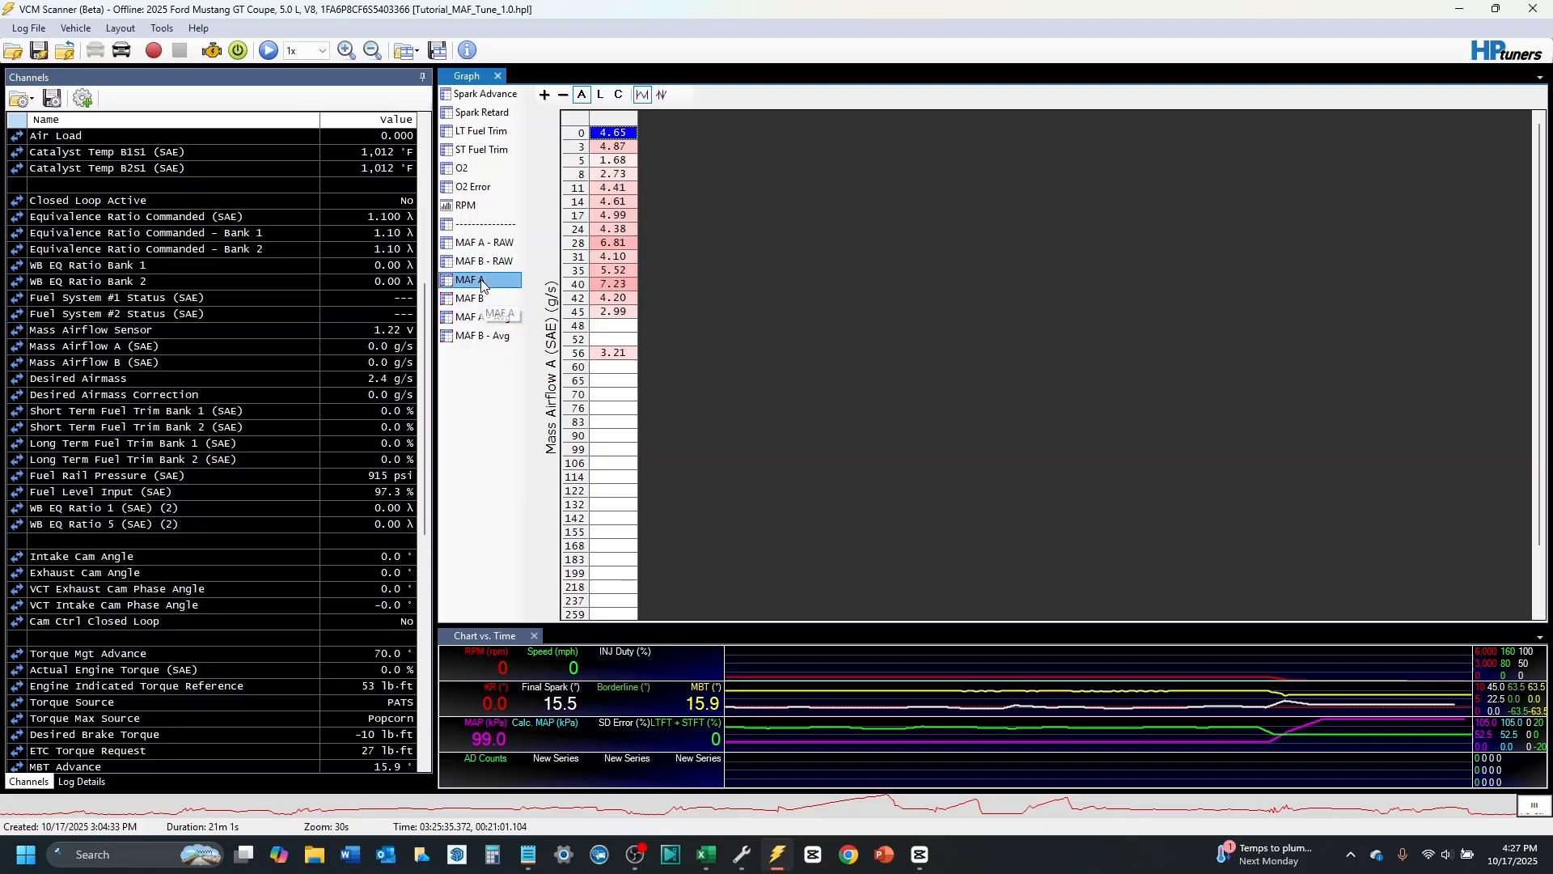
click(482, 335)
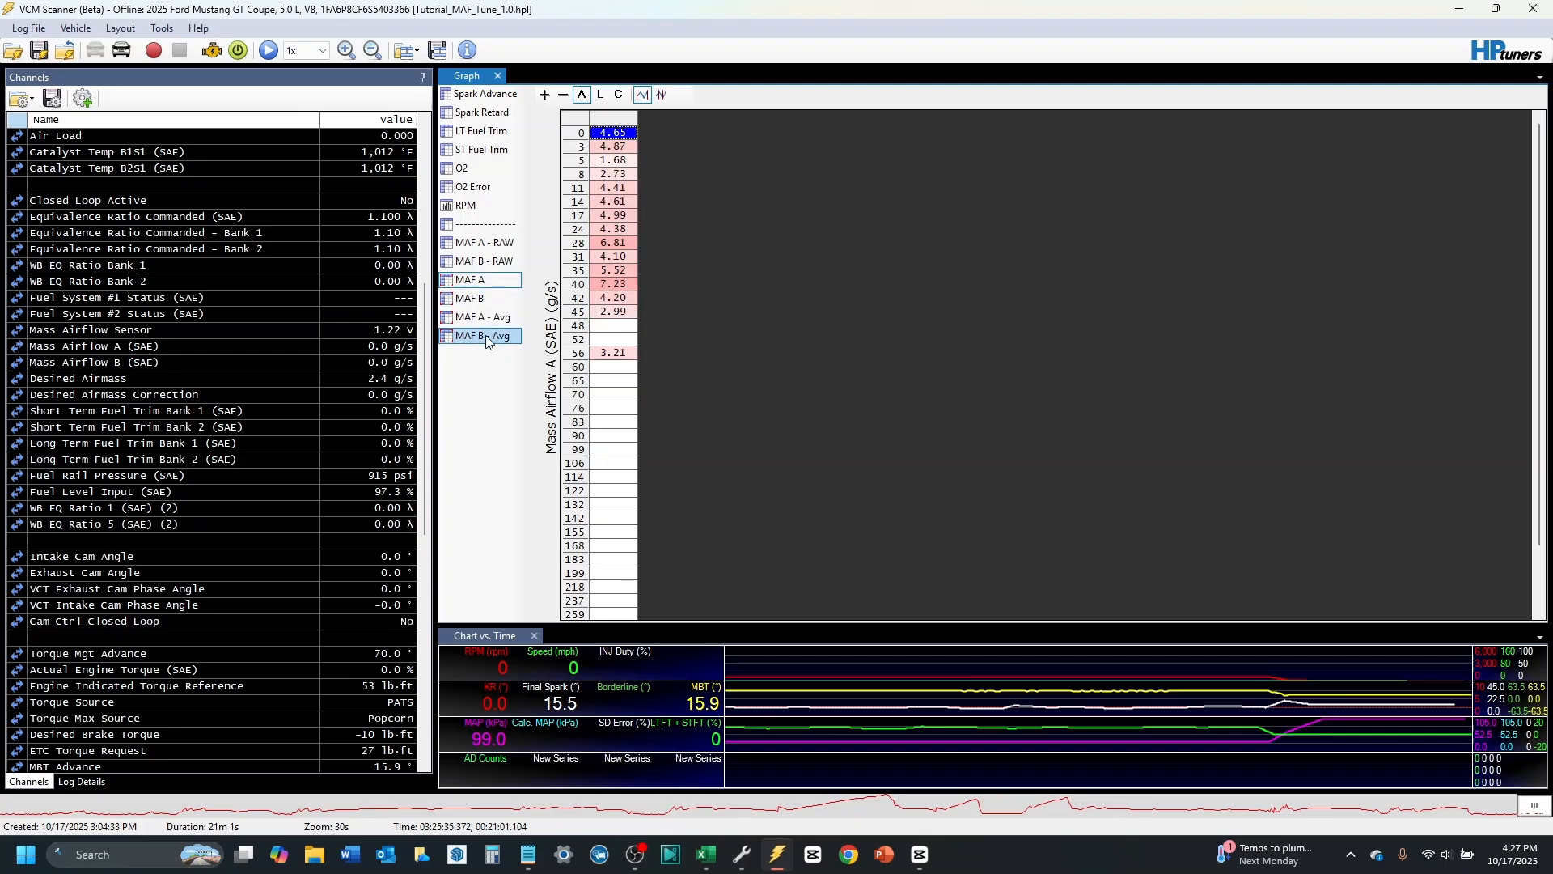
click(482, 317)
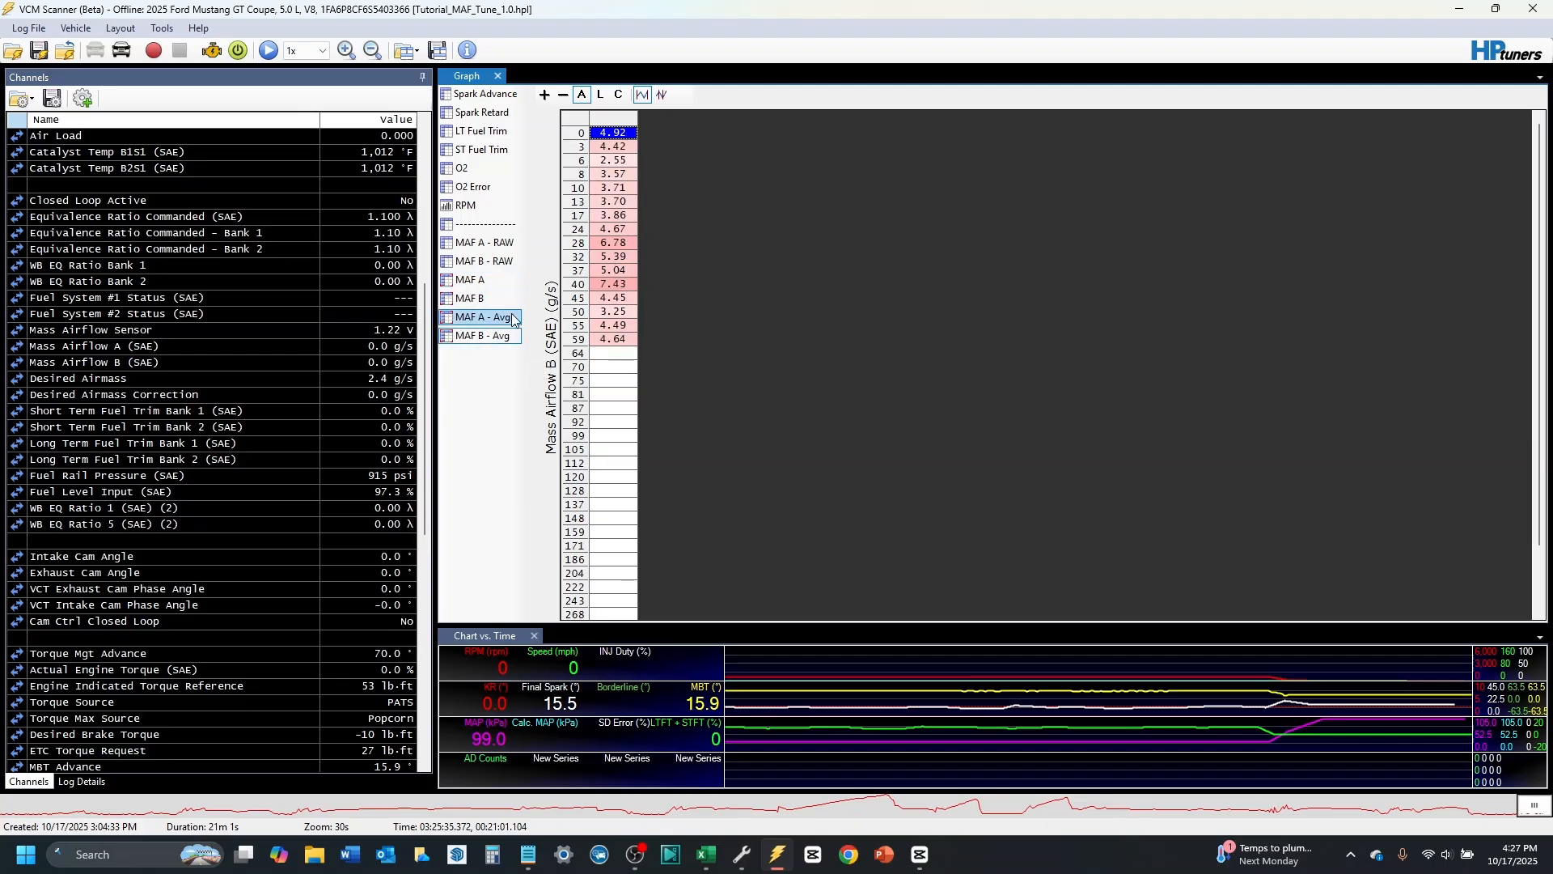
click(467, 282)
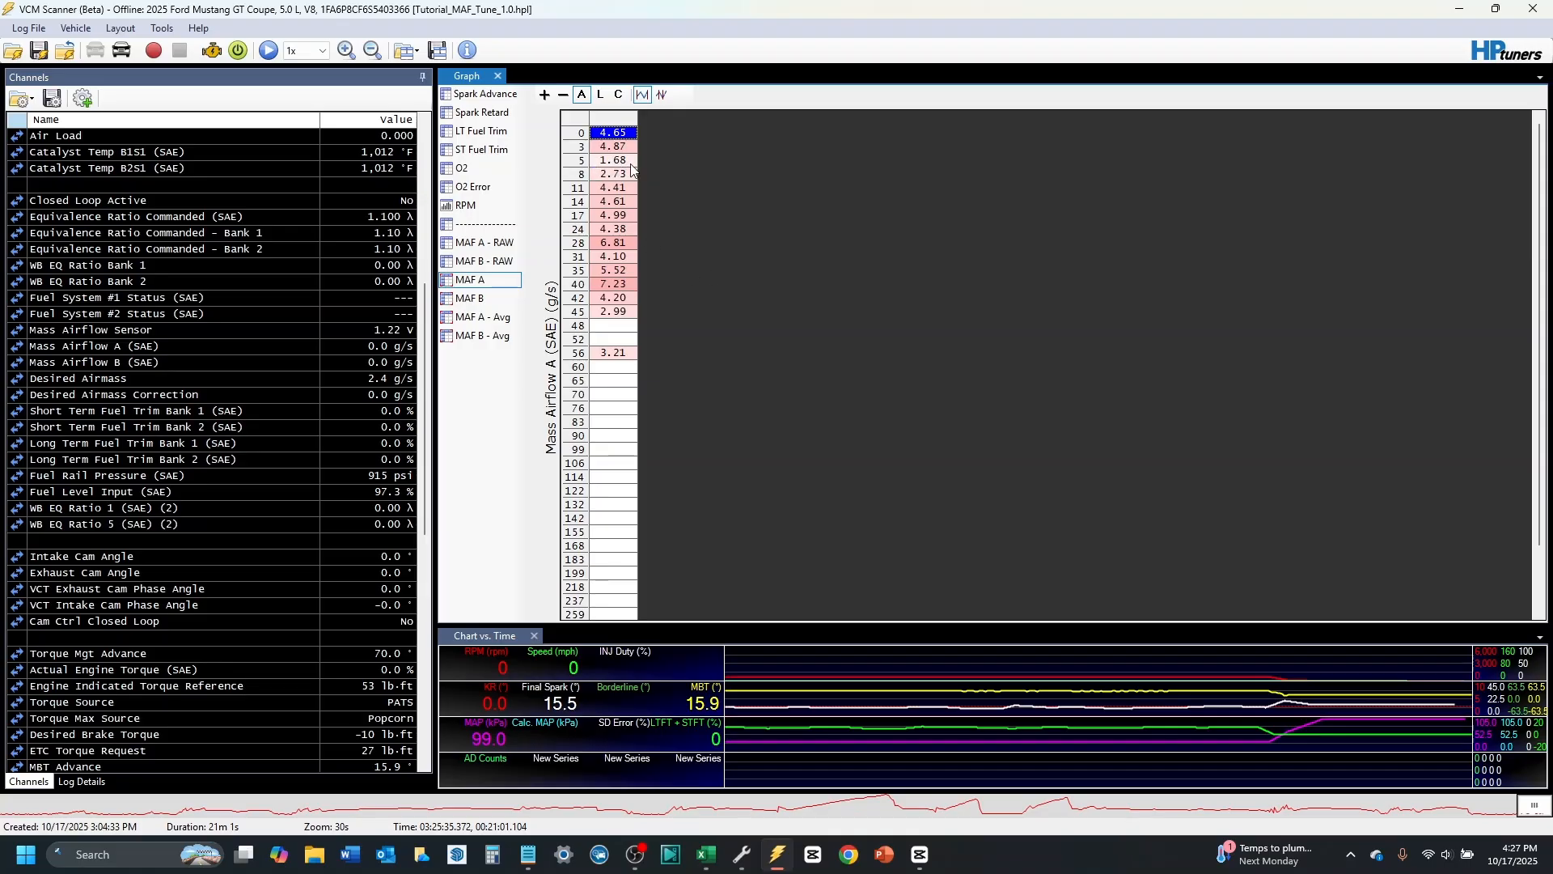
click(508, 318)
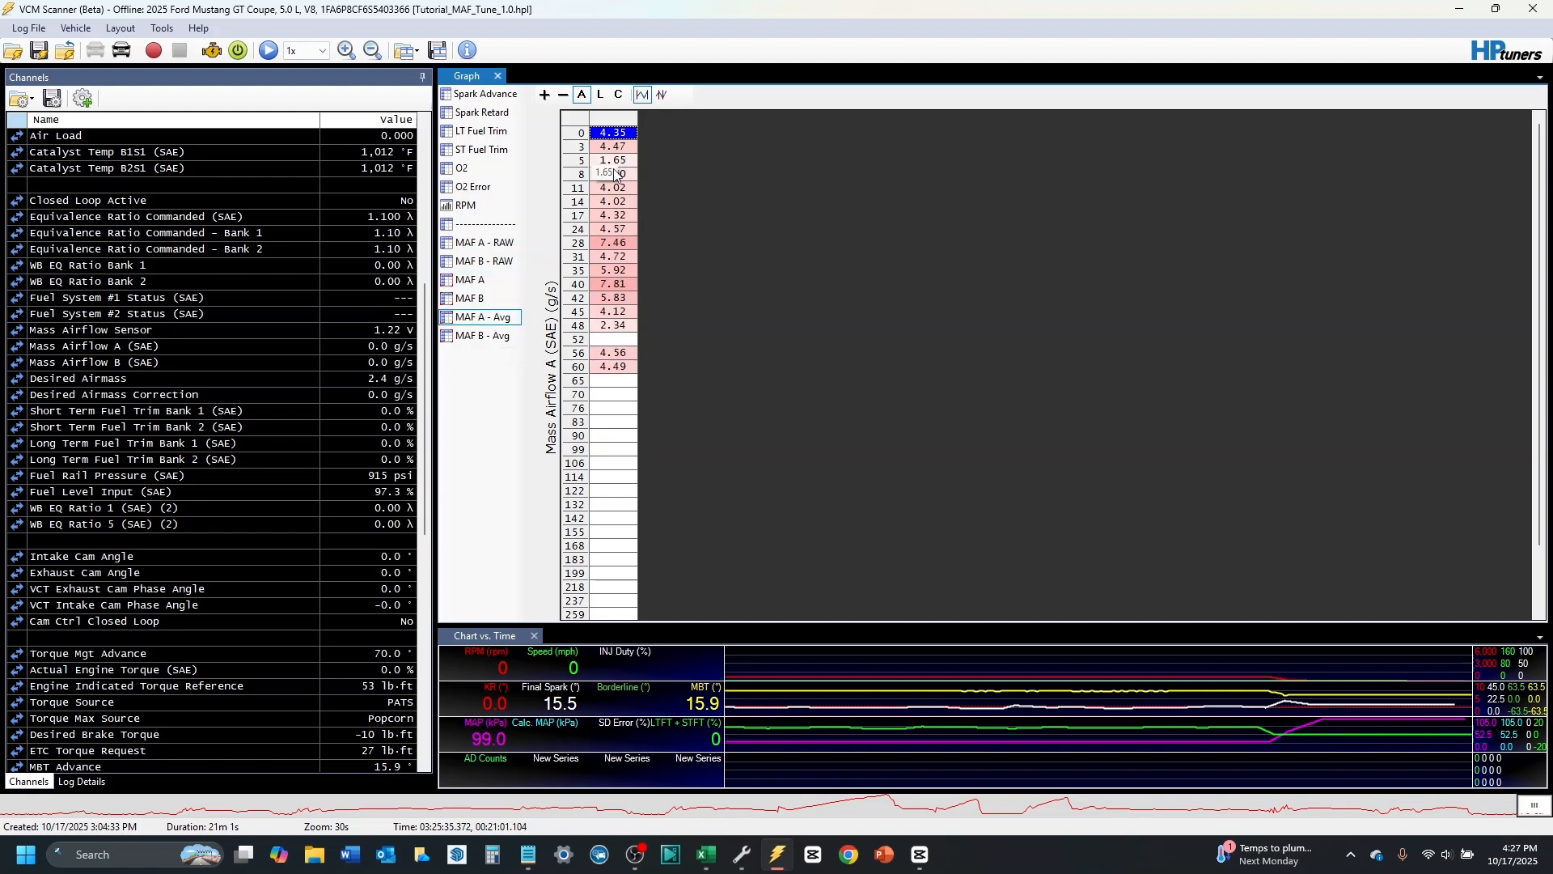
ctrl+click(501, 337)
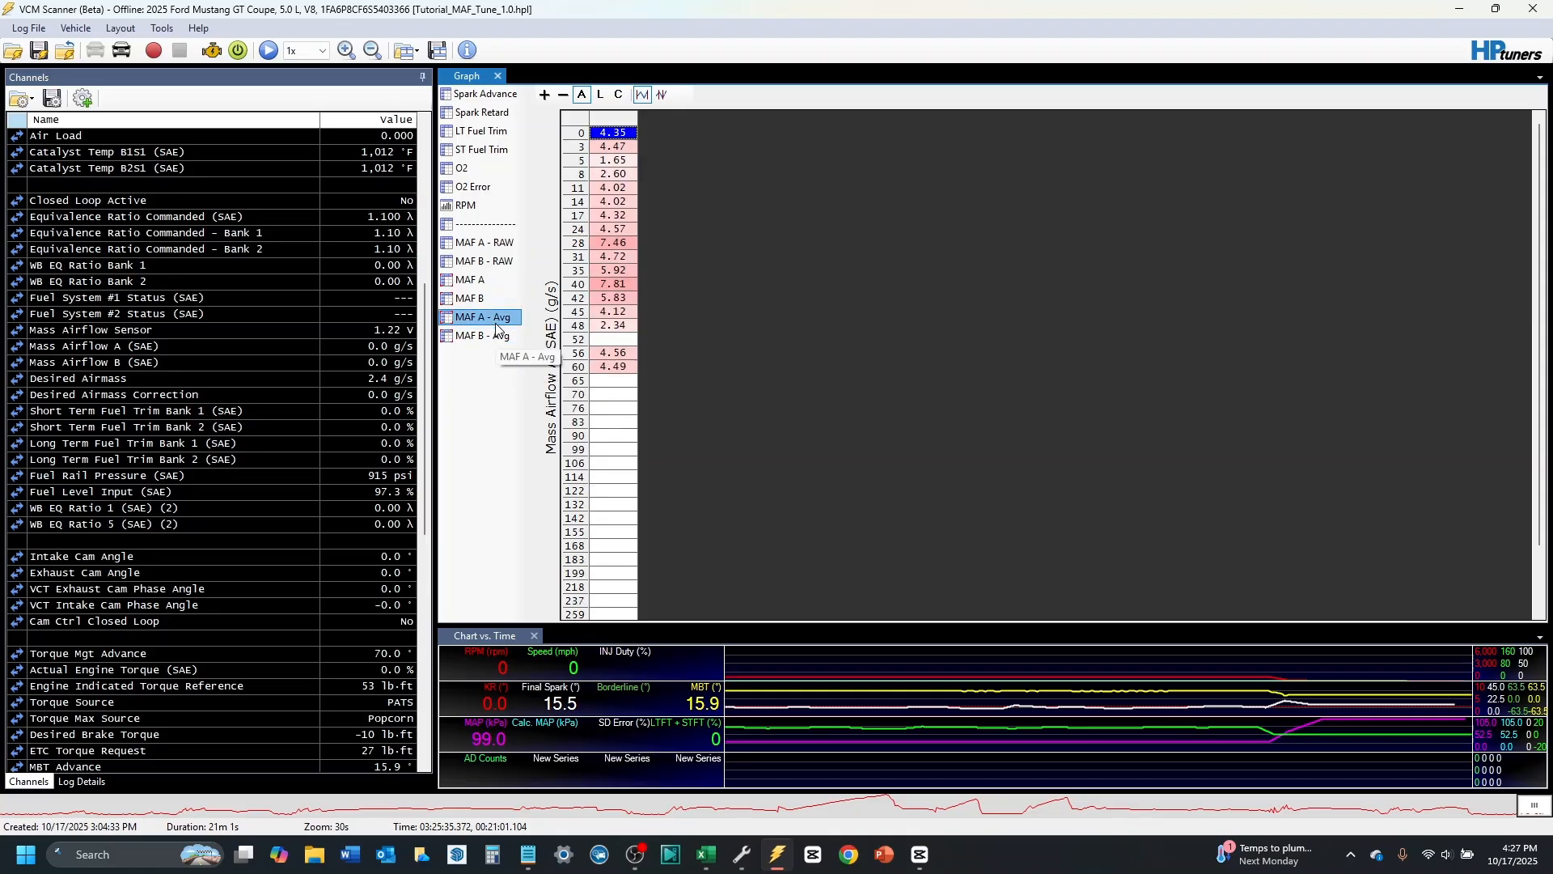
click(499, 342)
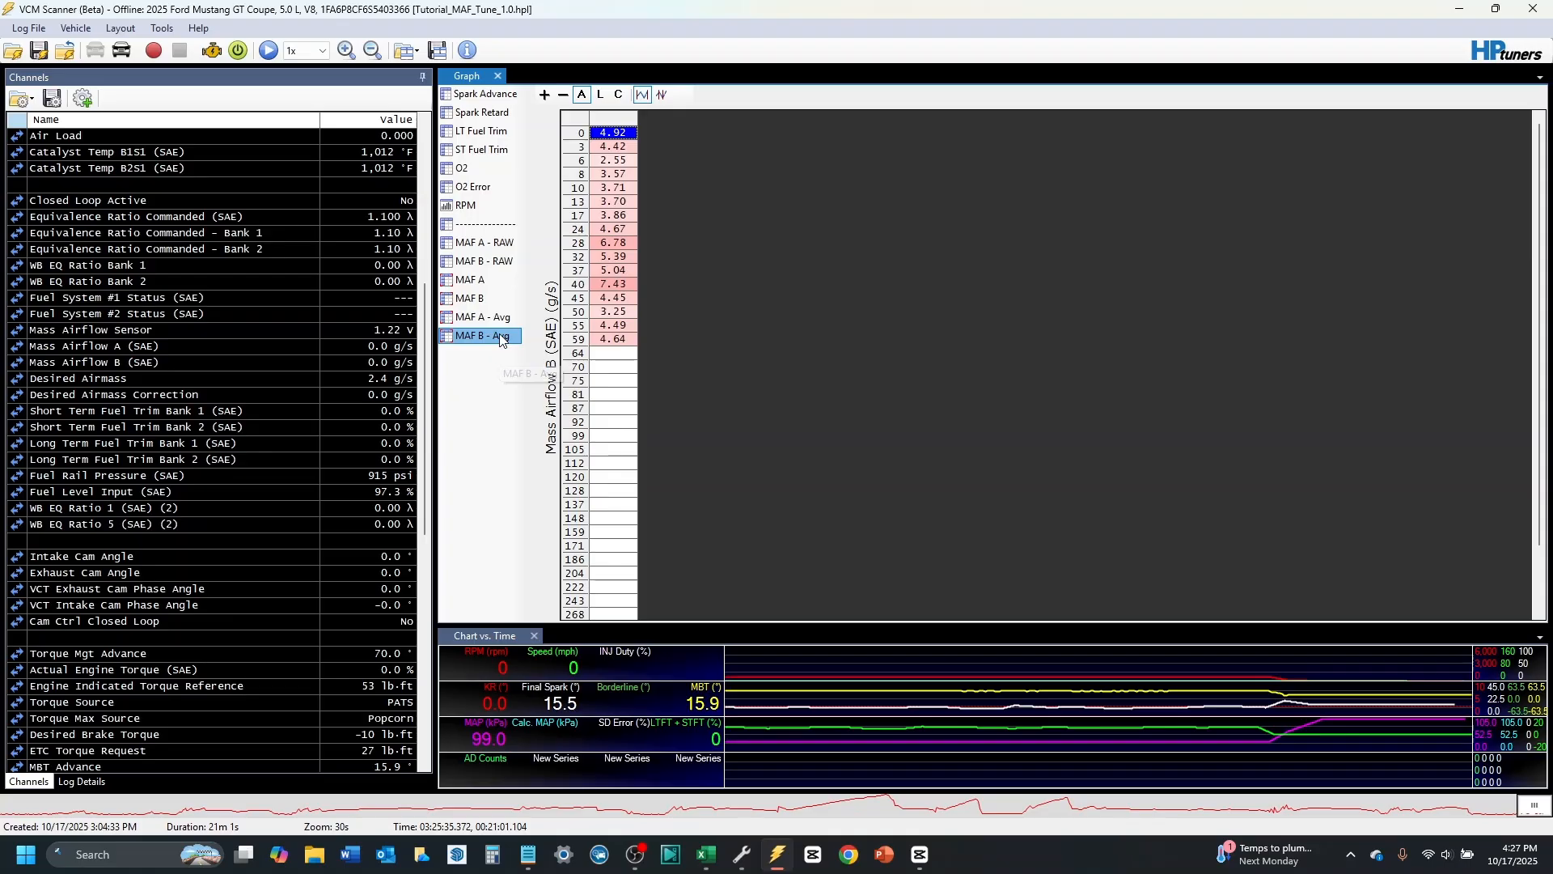
click(488, 324)
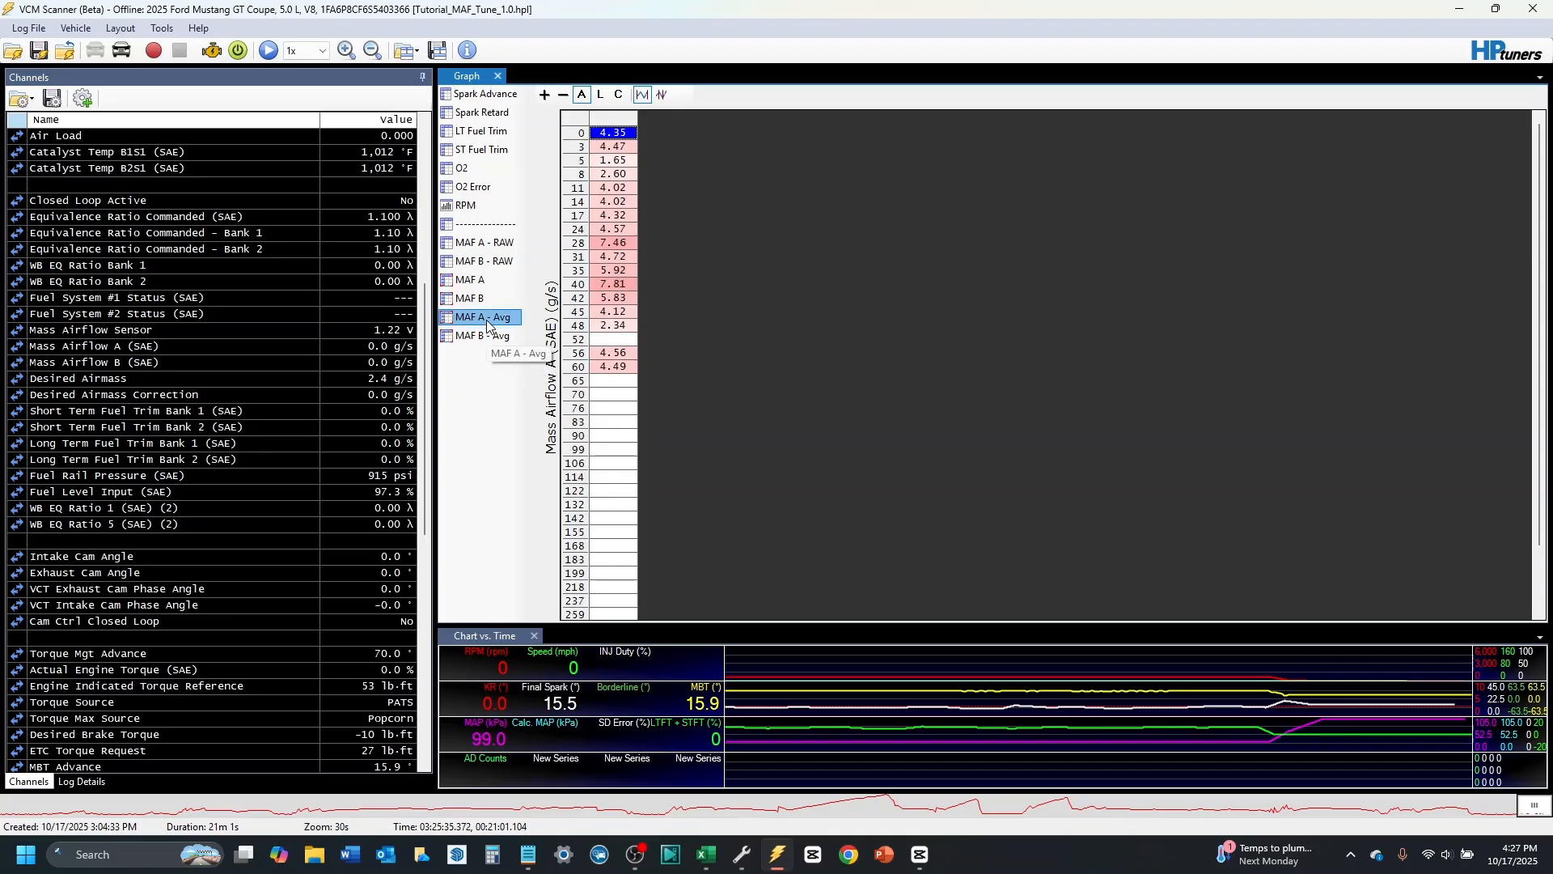
click(488, 335)
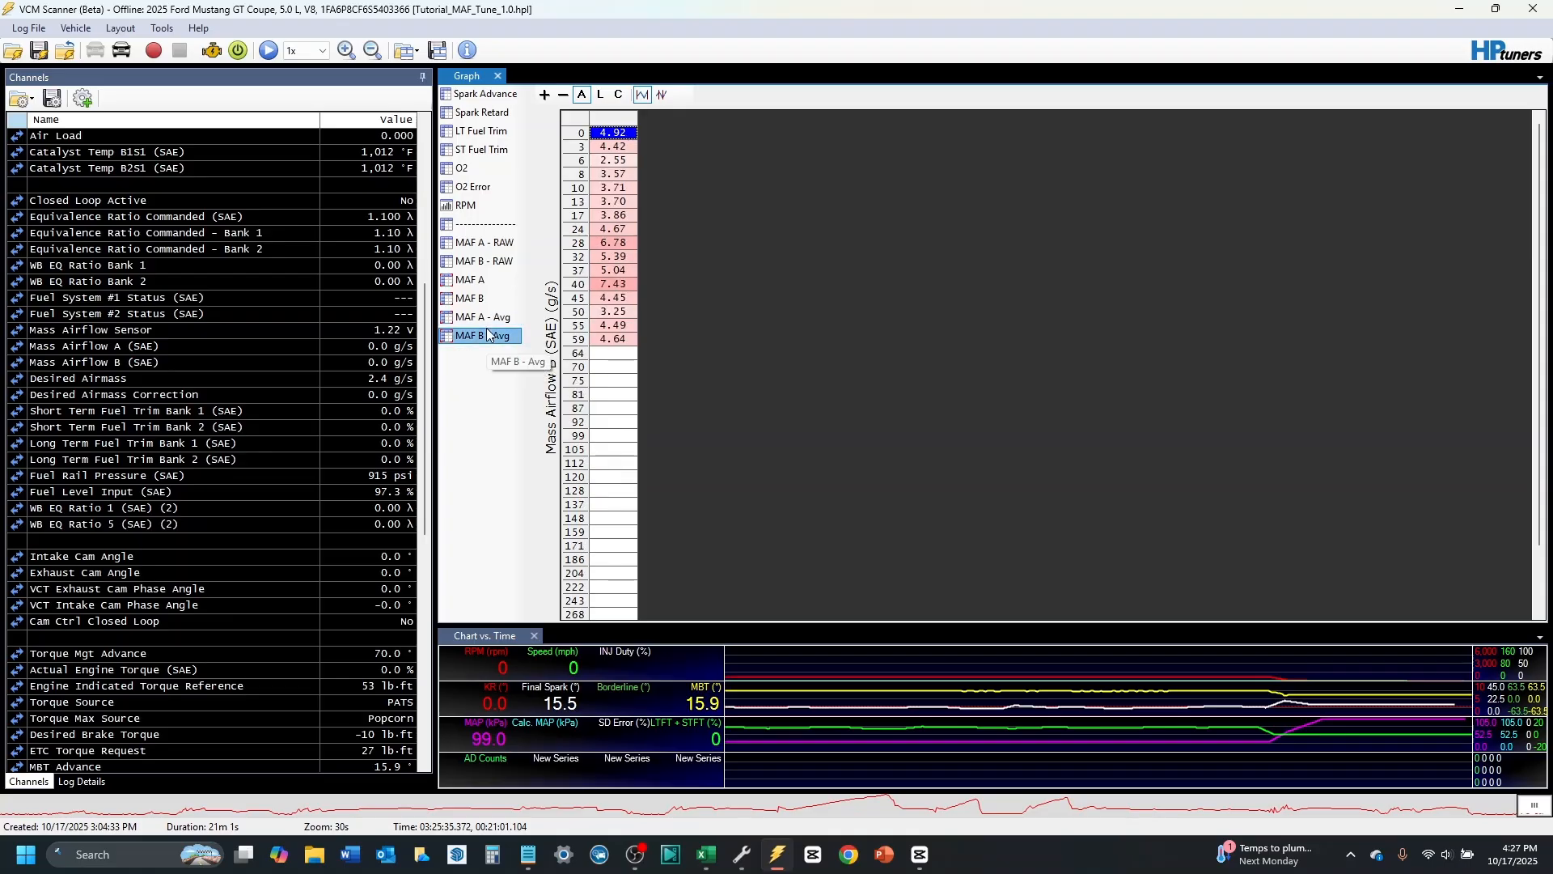
Step: Check the filtered MAF A and MAF B fuel trims at matching airflow cells against both averaged graphs
click(479, 301)
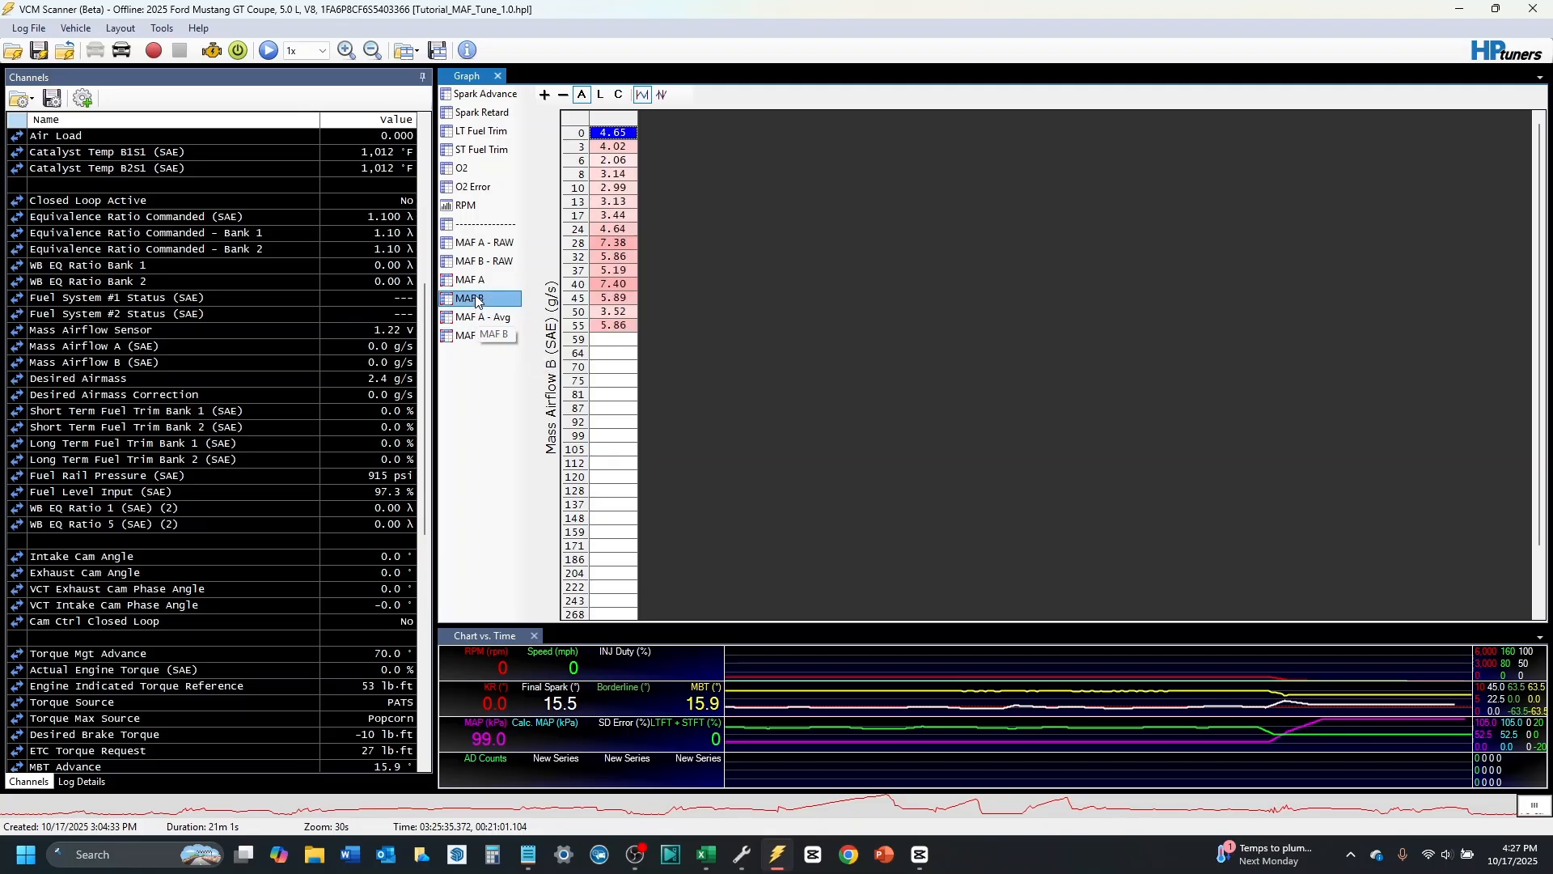
click(476, 288)
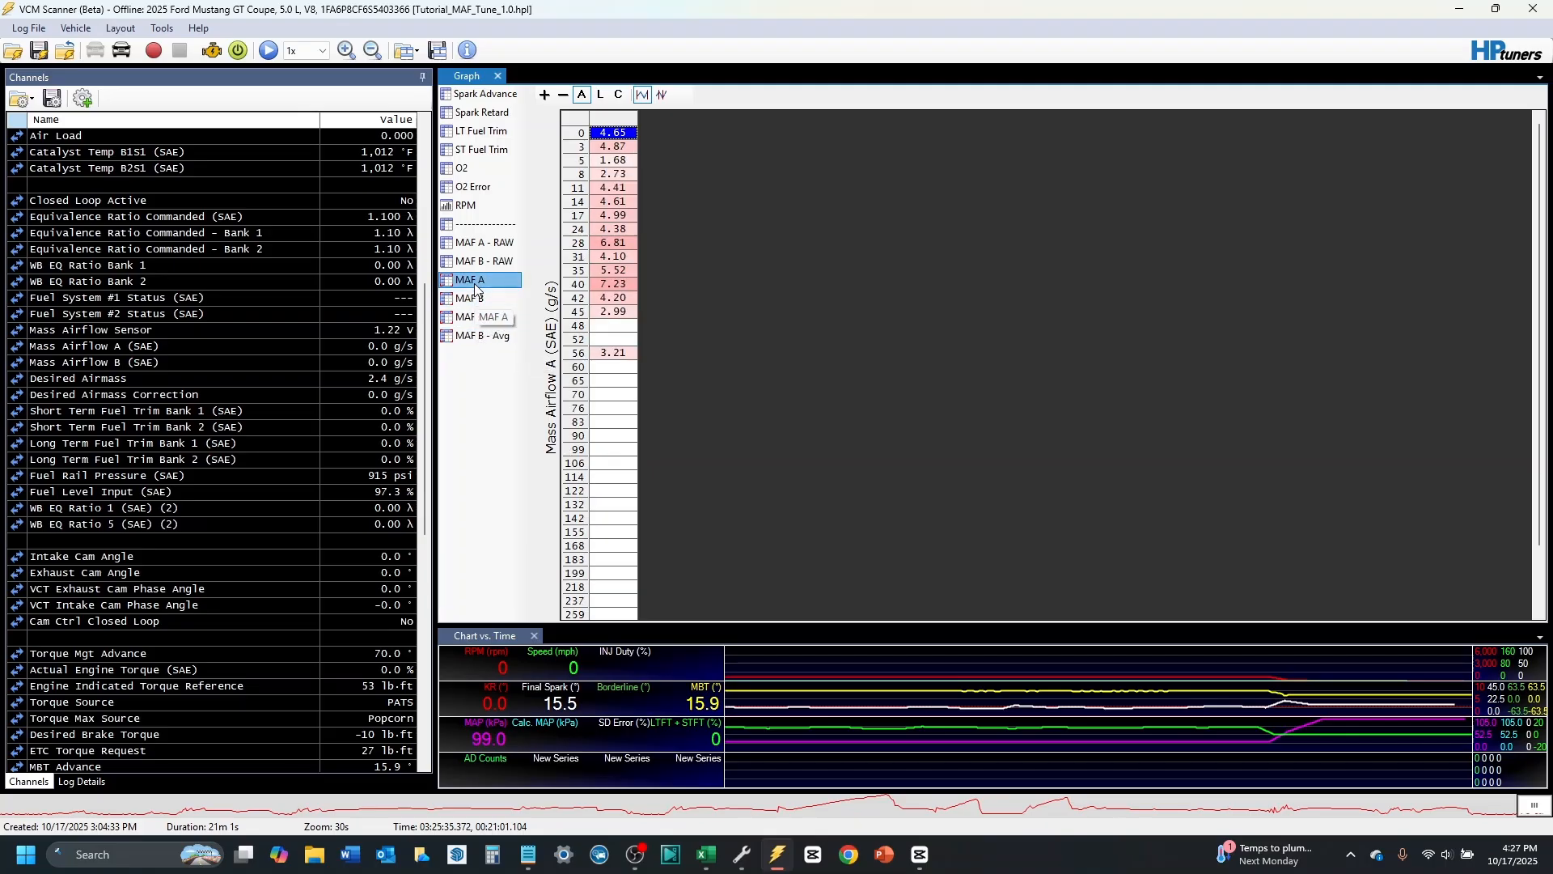
click(475, 298)
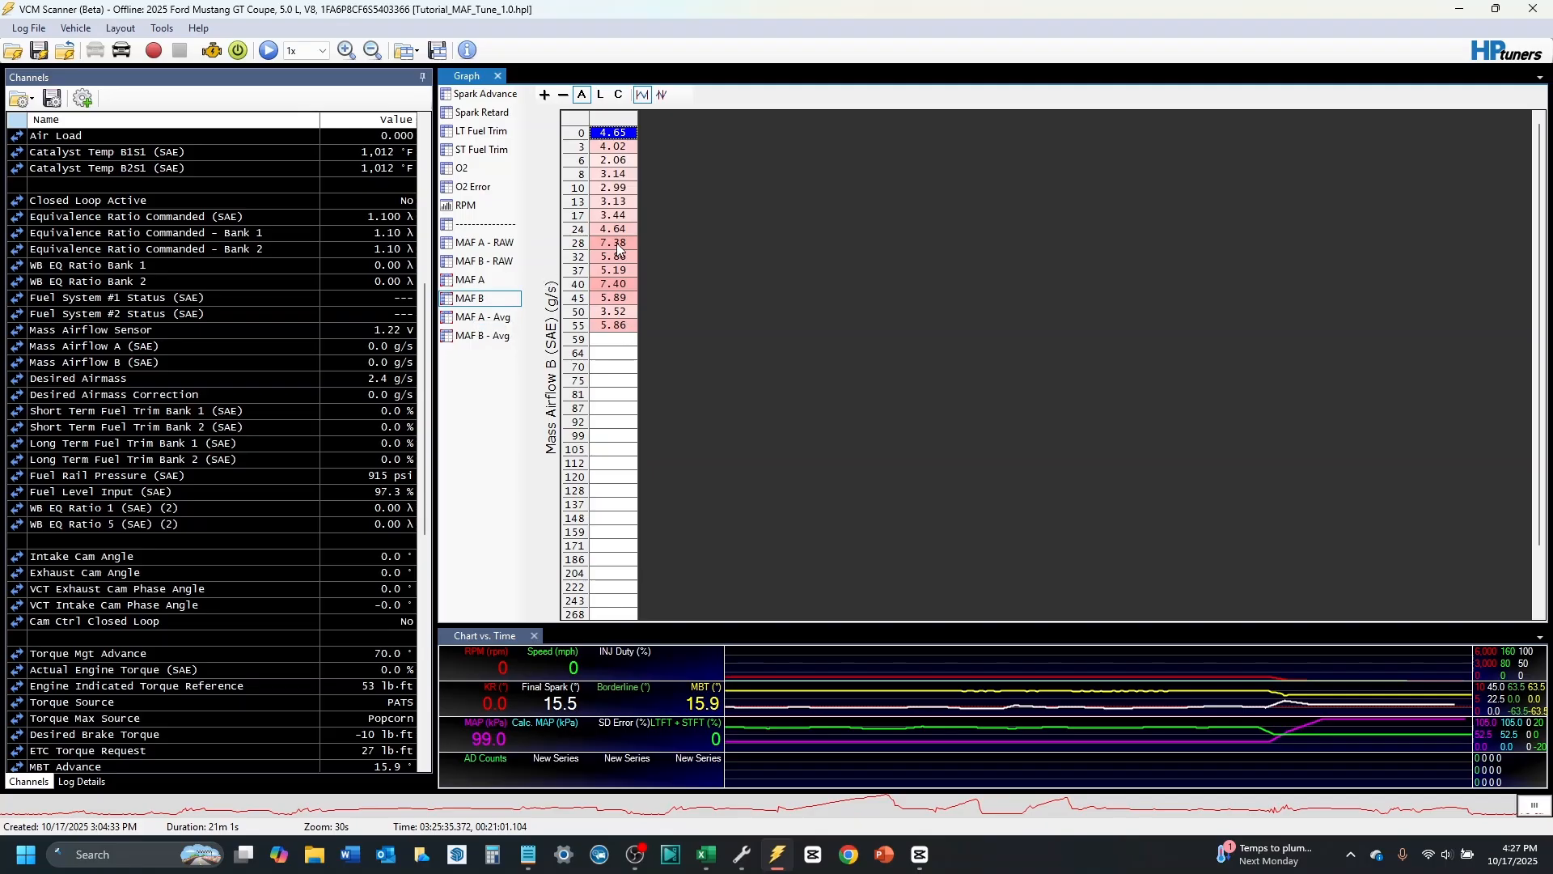
click(501, 317)
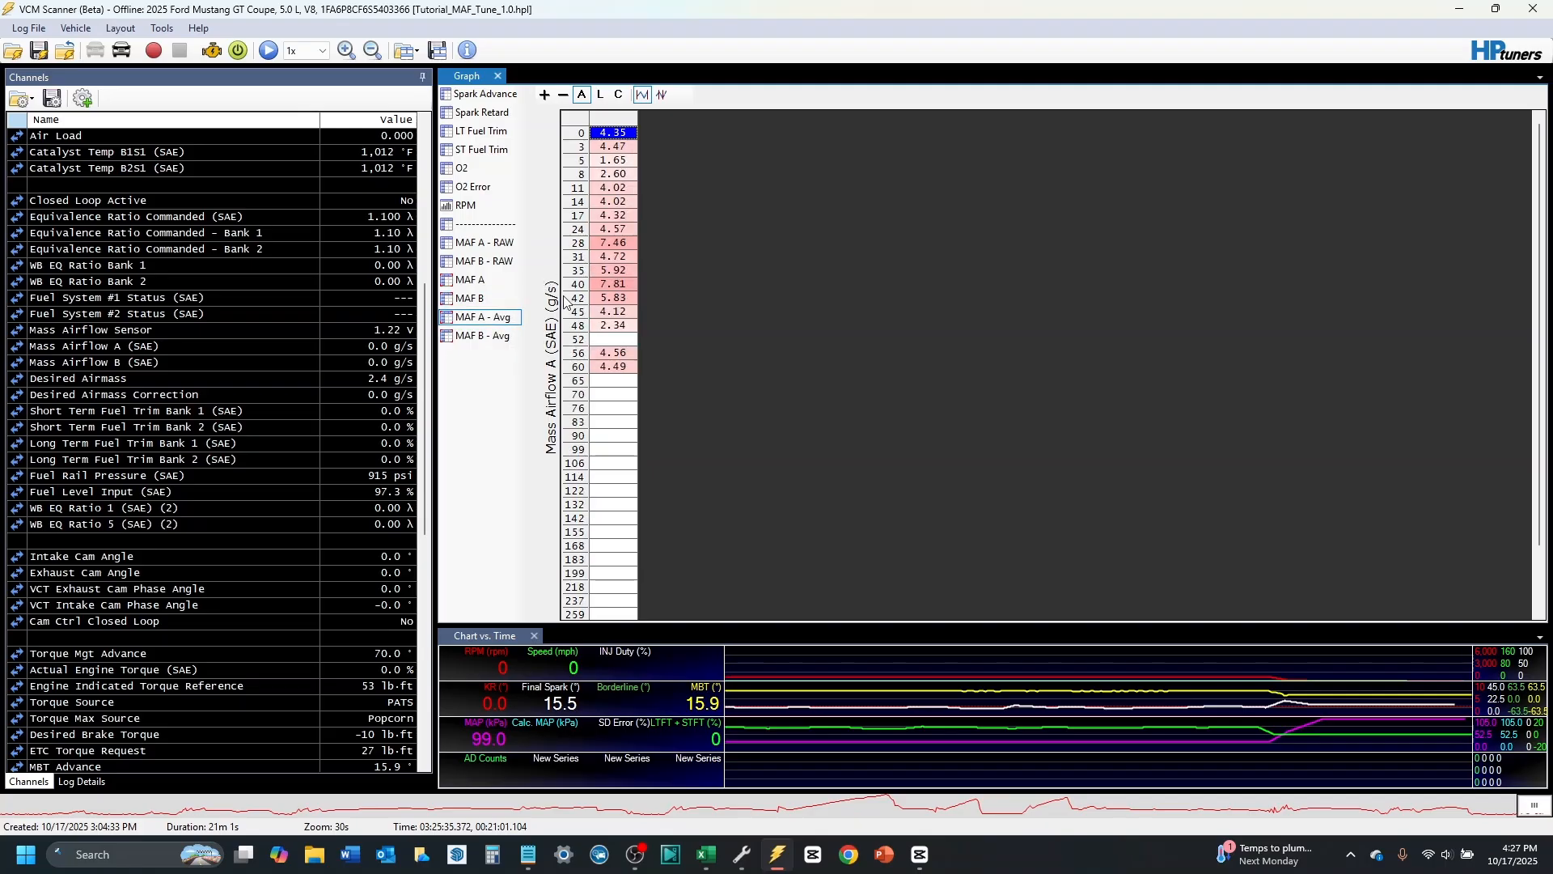
click(487, 285)
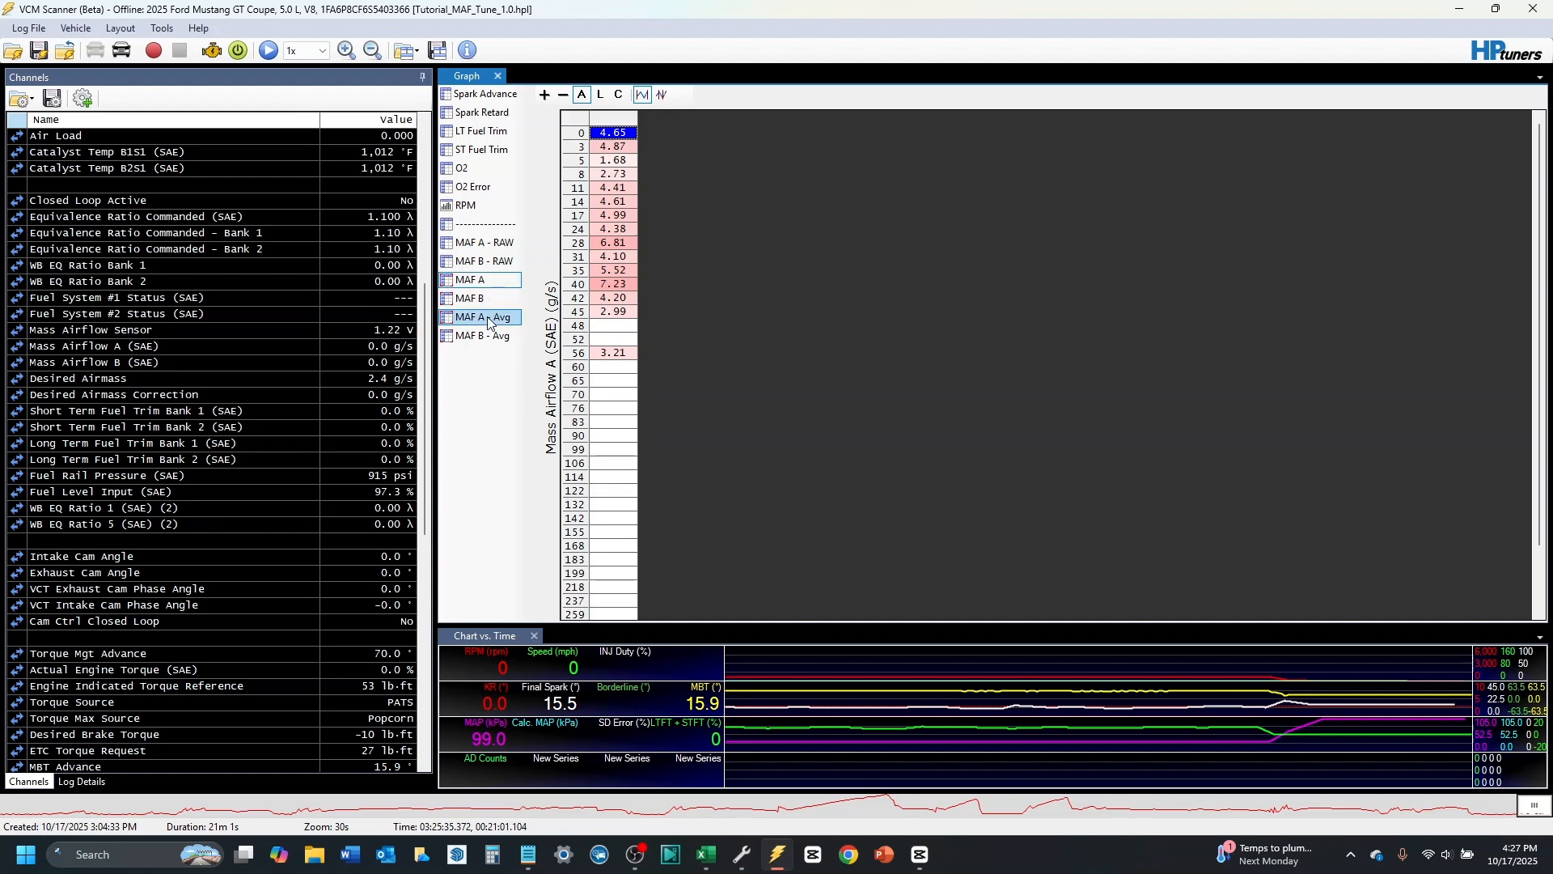
click(488, 319)
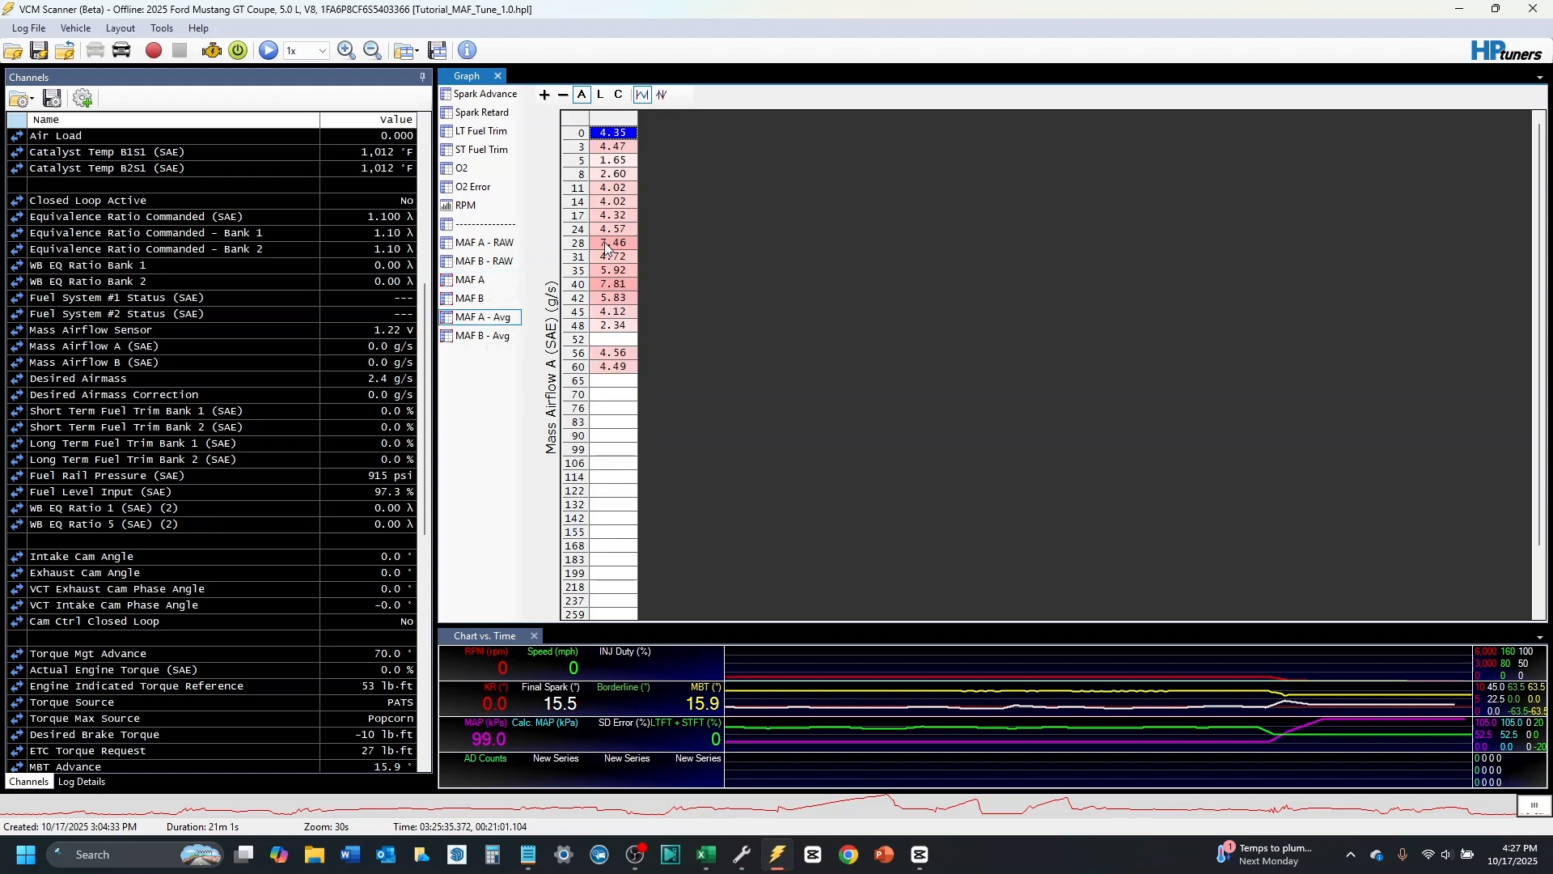
click(481, 286)
click(483, 335)
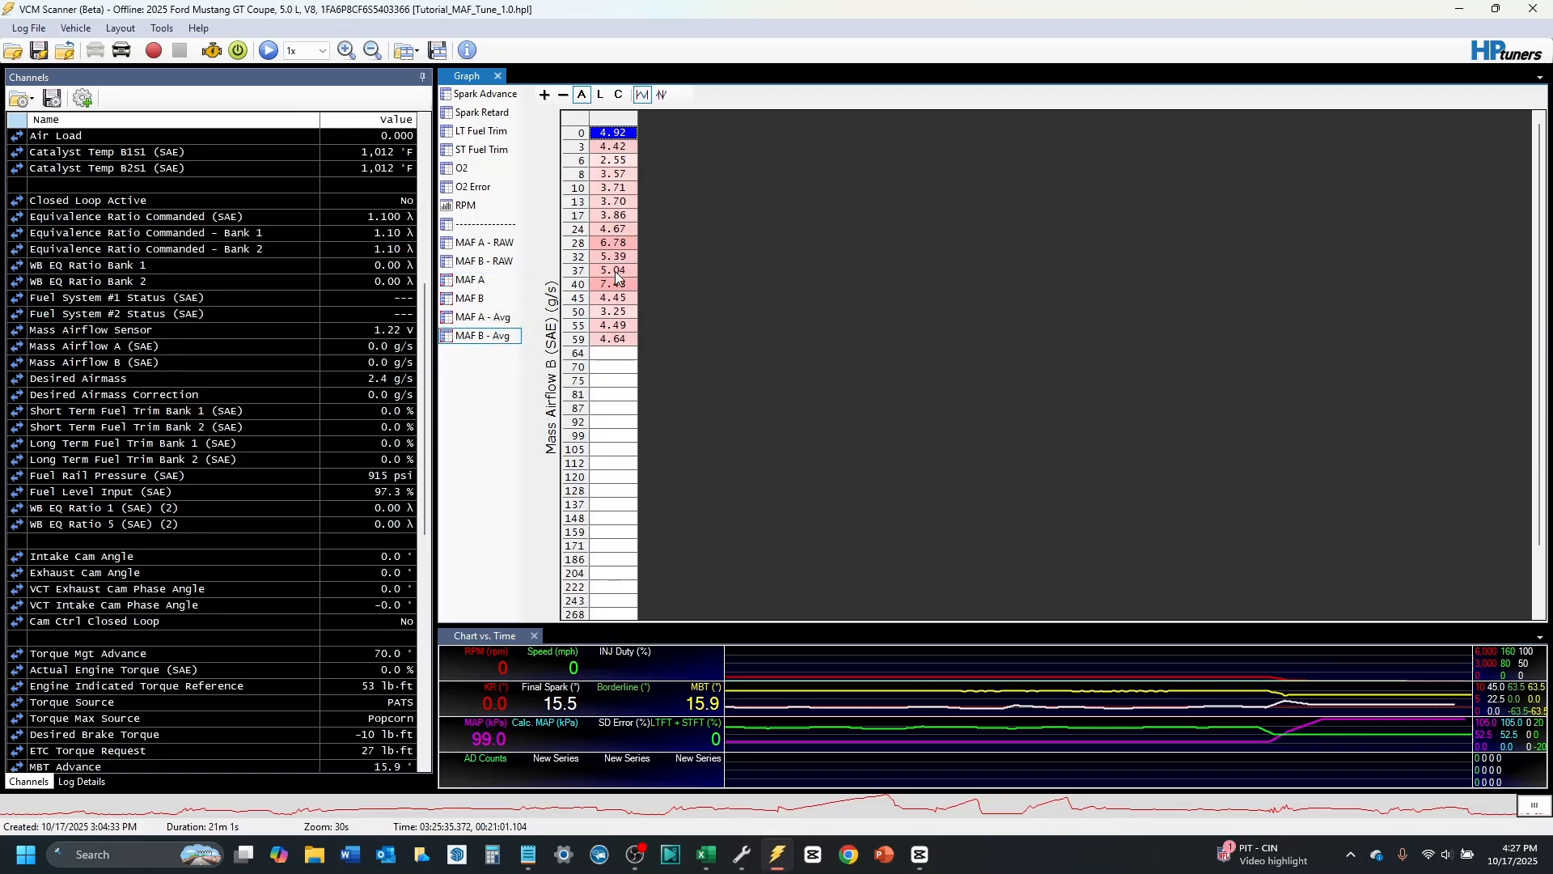
click(513, 303)
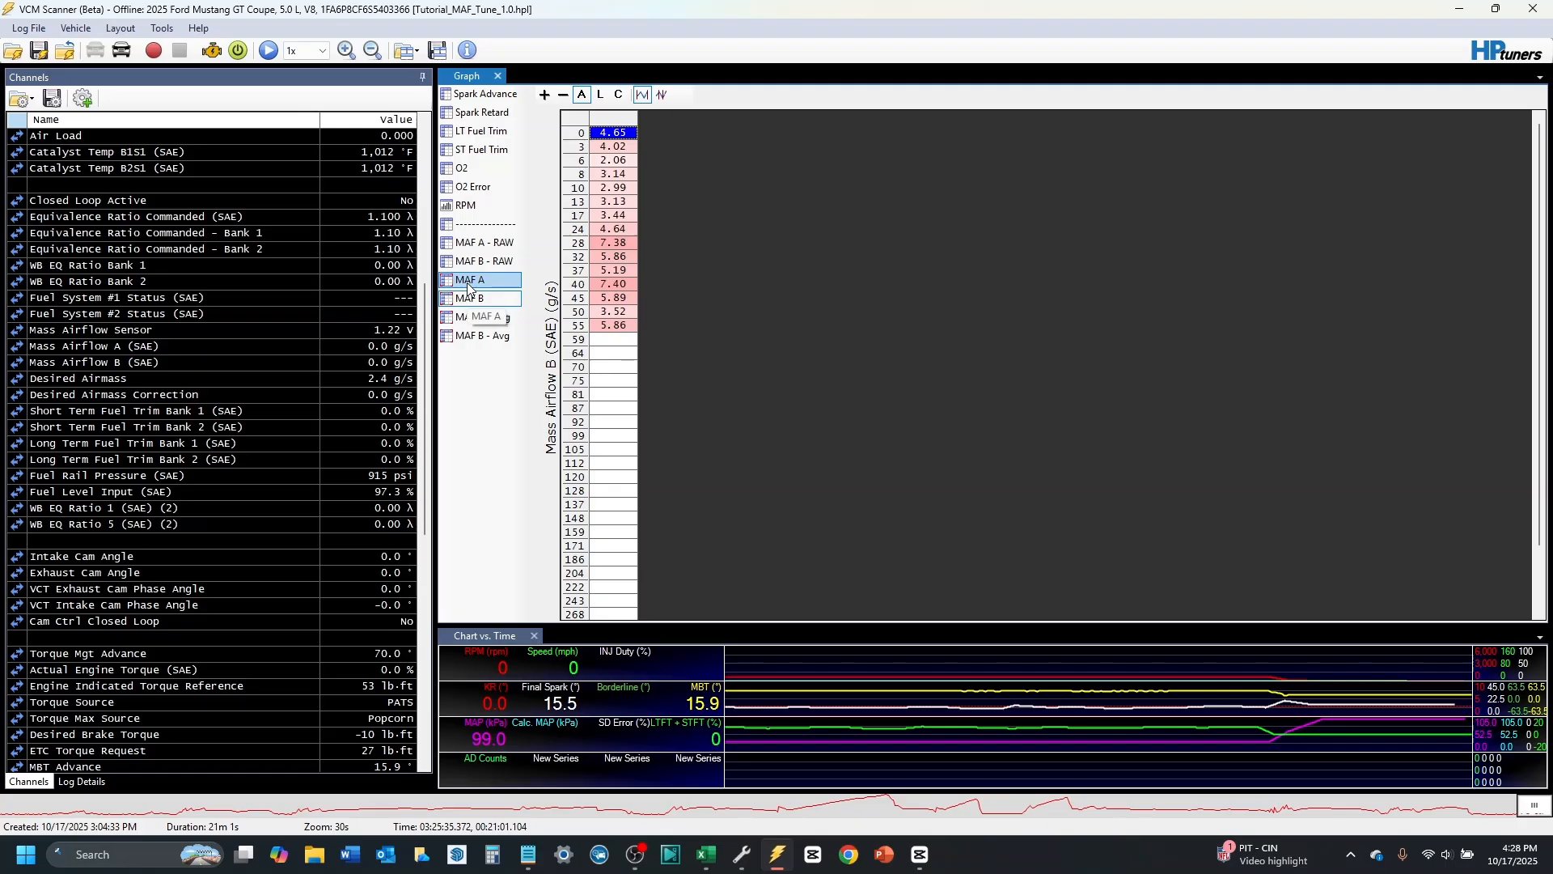
click(486, 340)
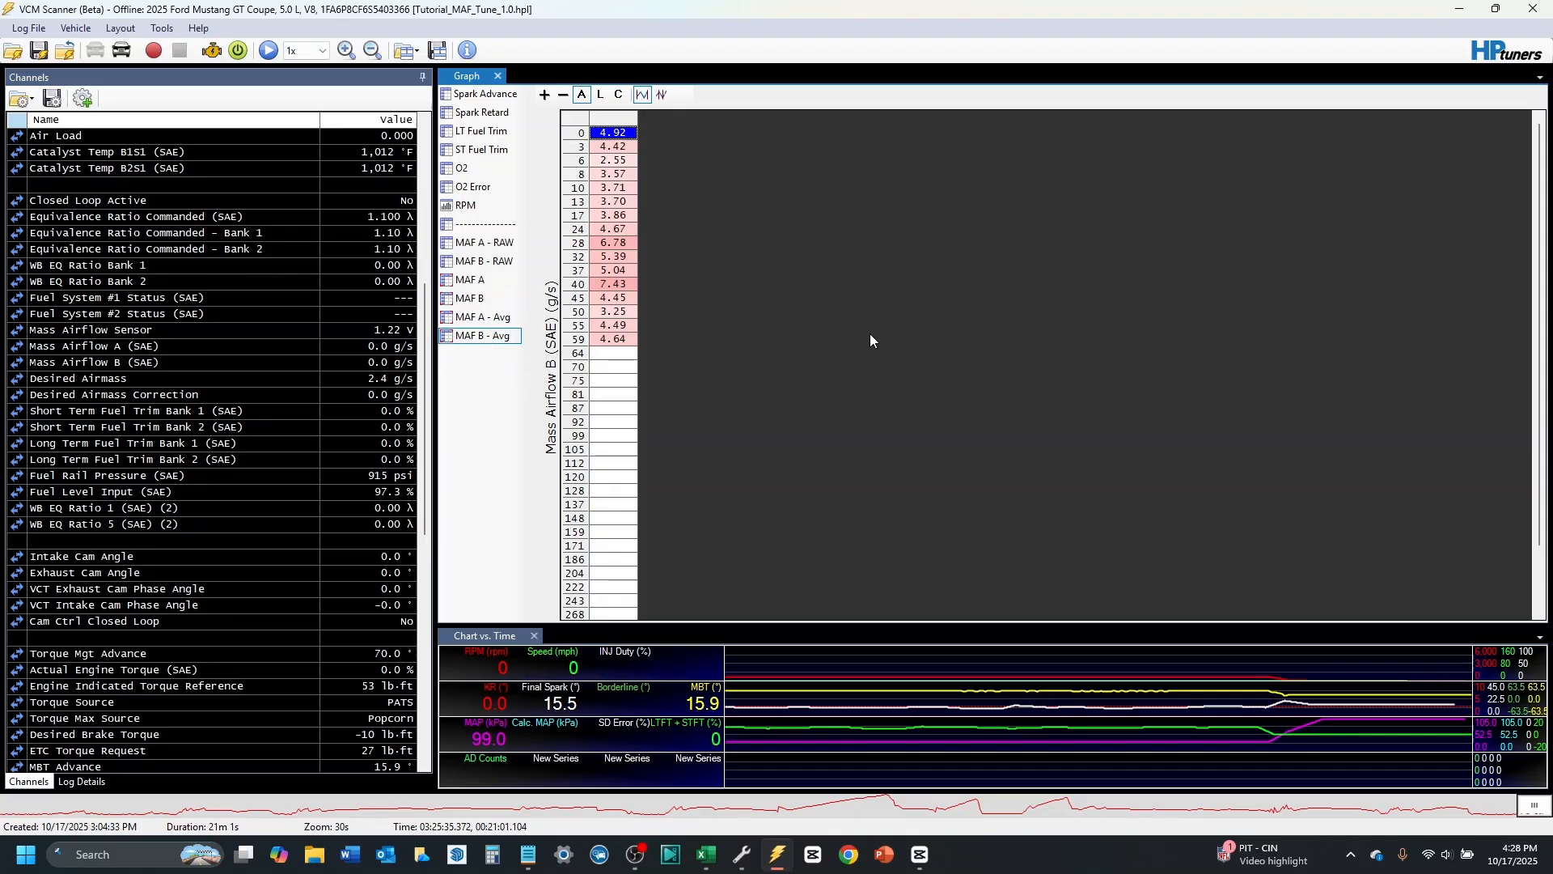
Step: Copy all the fuel trim values in the MAF A - Avg graph without the axis
click(498, 320)
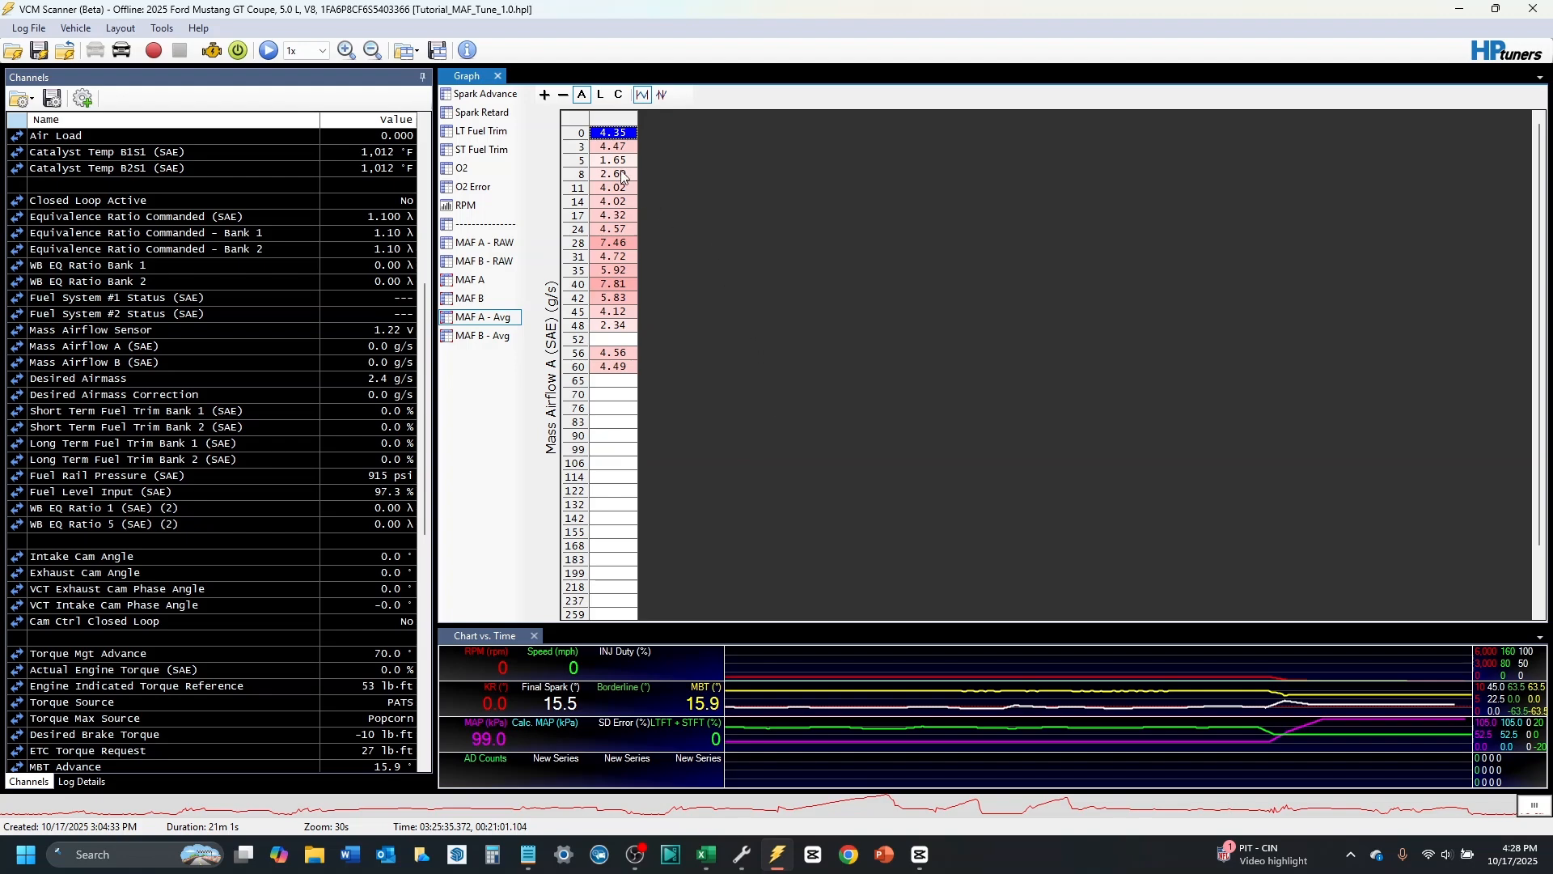
click(573, 119)
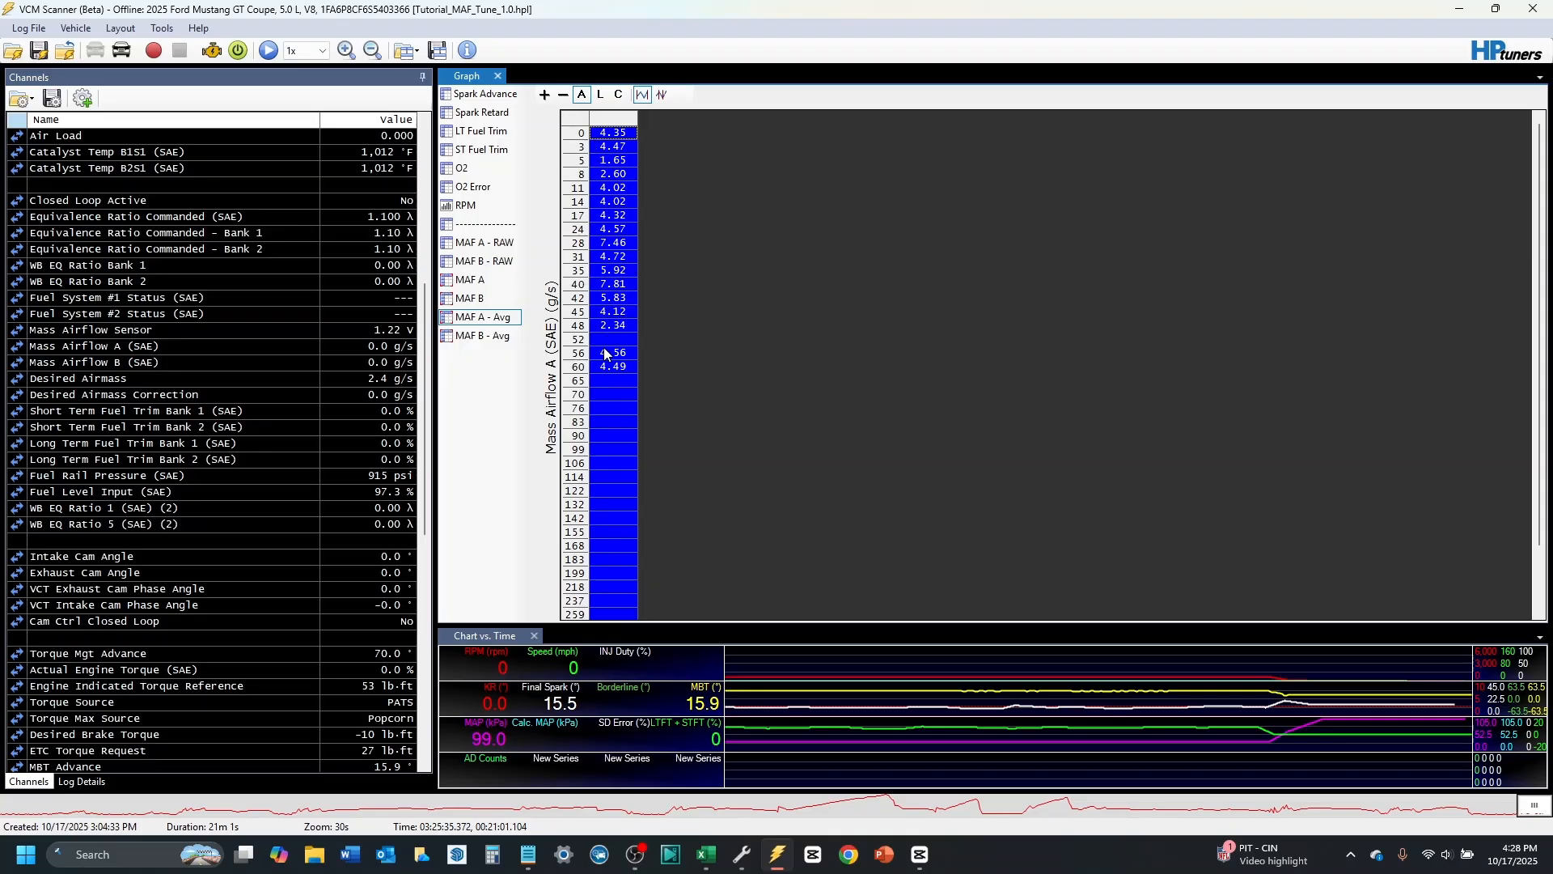
right_click(579, 115)
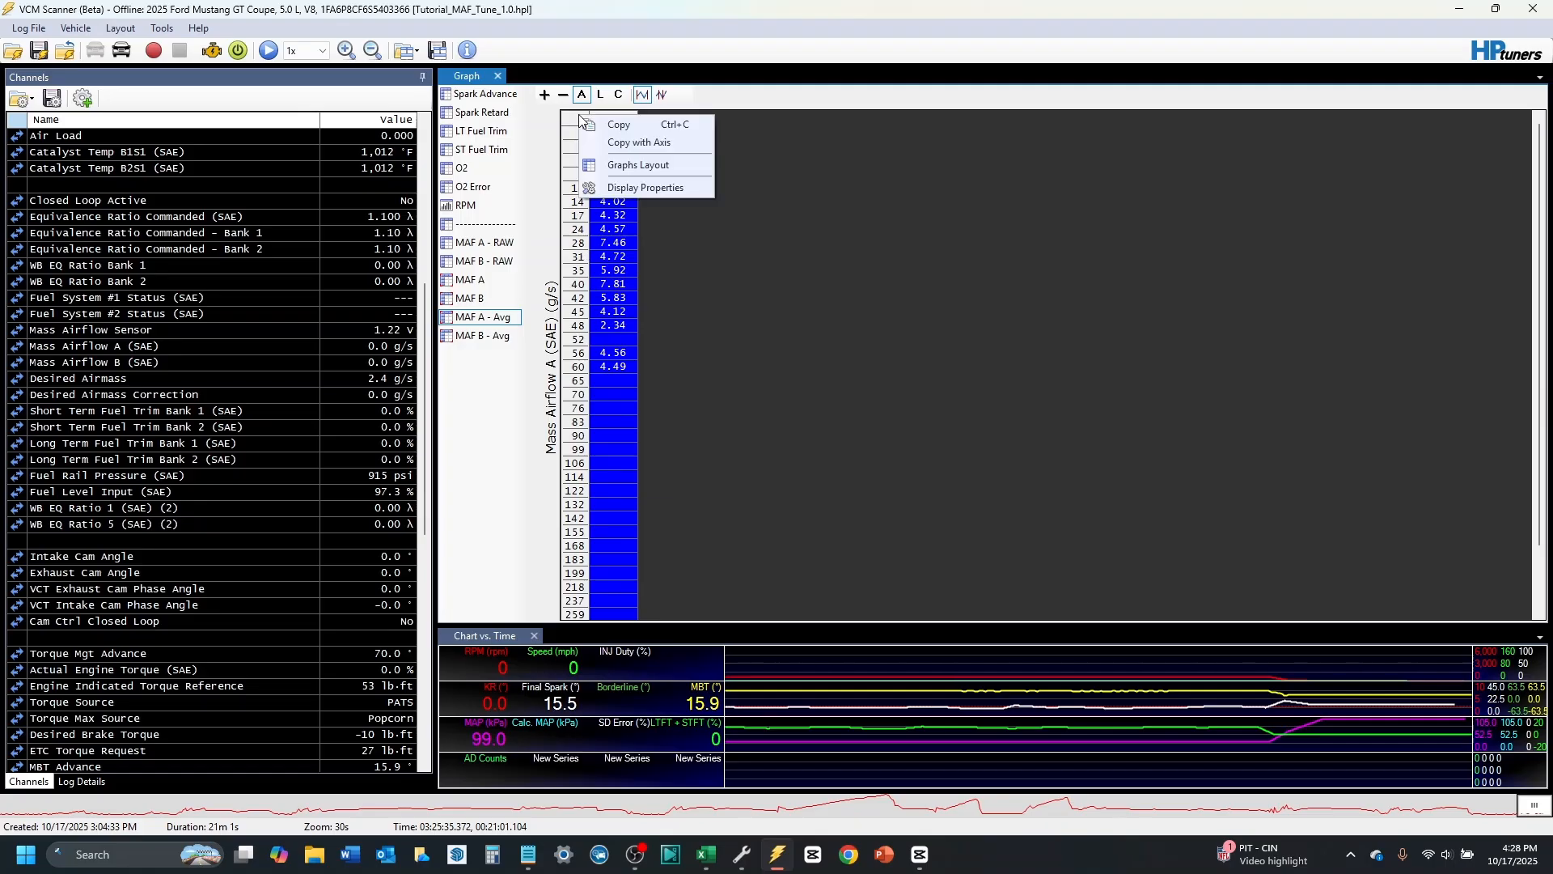
click(628, 125)
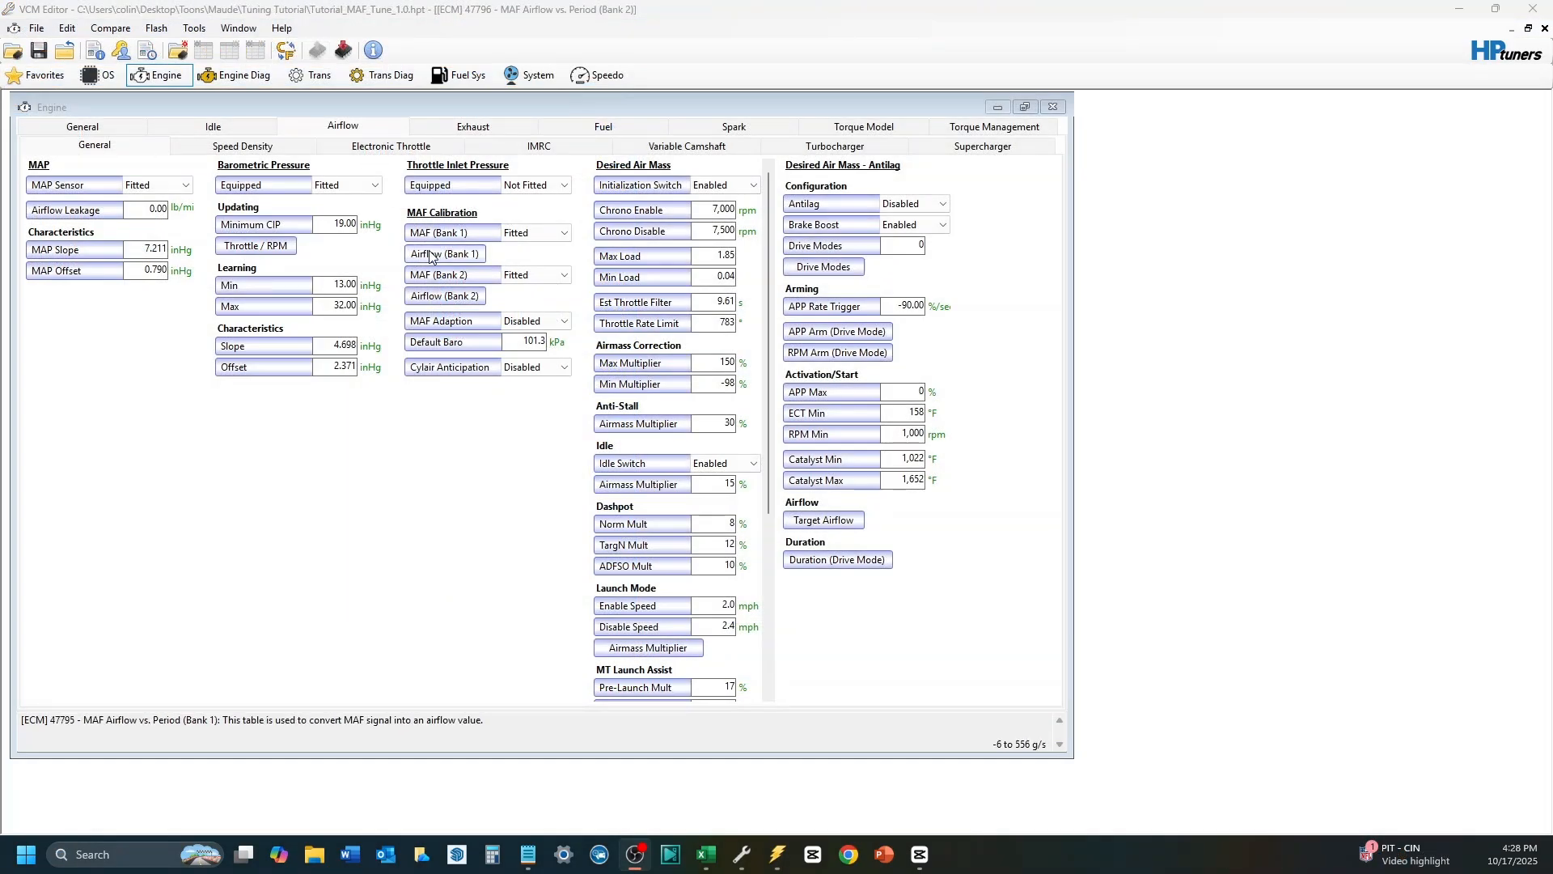
Step: In VCM Editor, apply the copied MAF A - Avg trims to the whole Bank 1 MAF Airflow vs. Period table with Paste Special Multiply by %
click(430, 256)
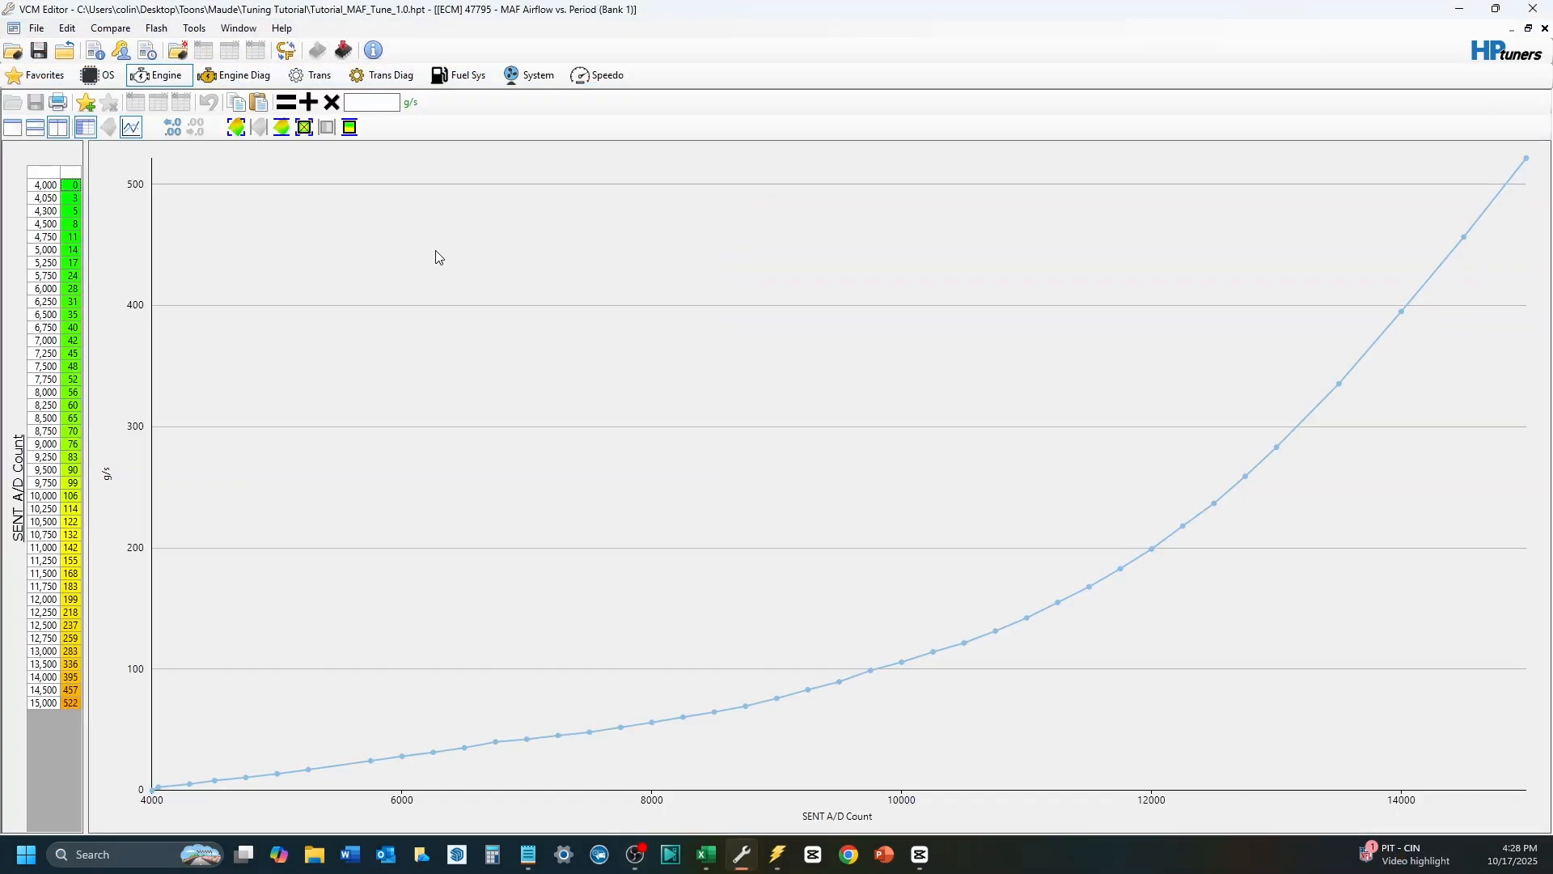
click(43, 175)
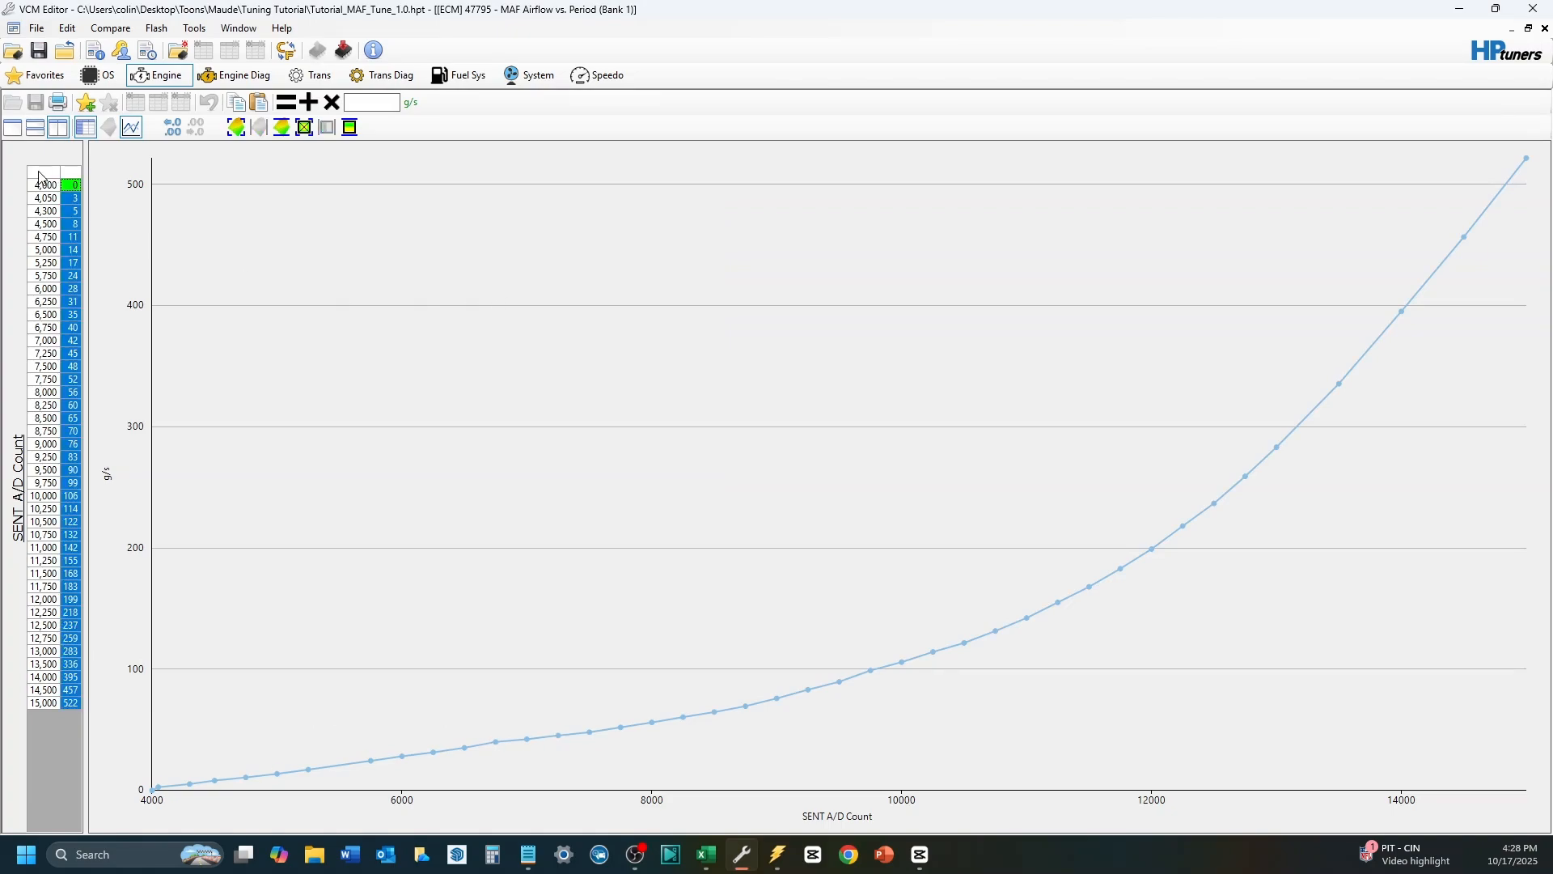
right_click(42, 178)
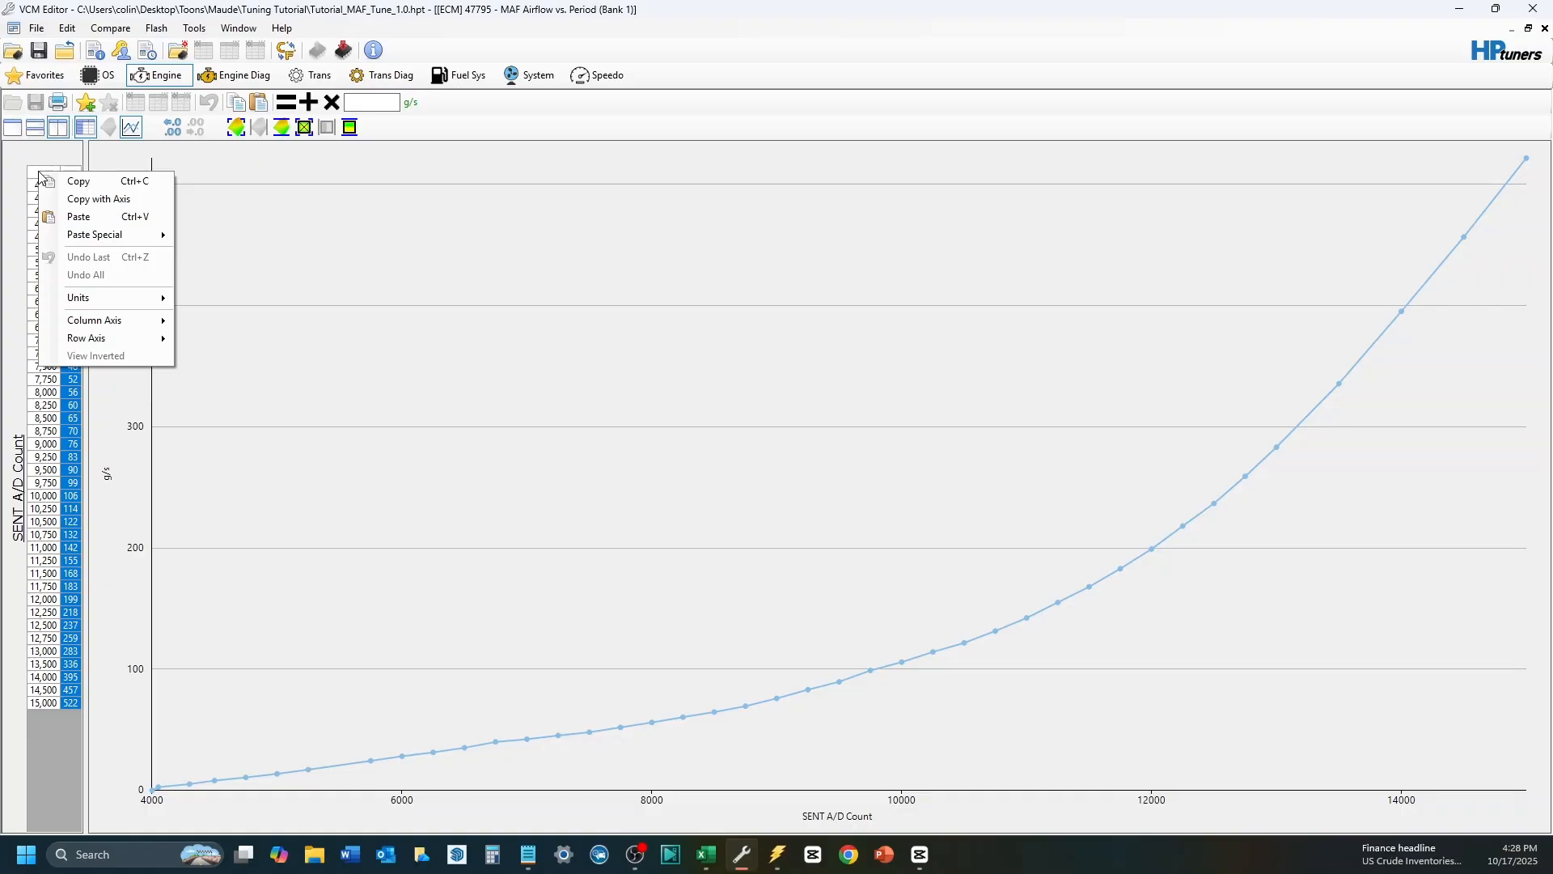
mouse_move(136, 236)
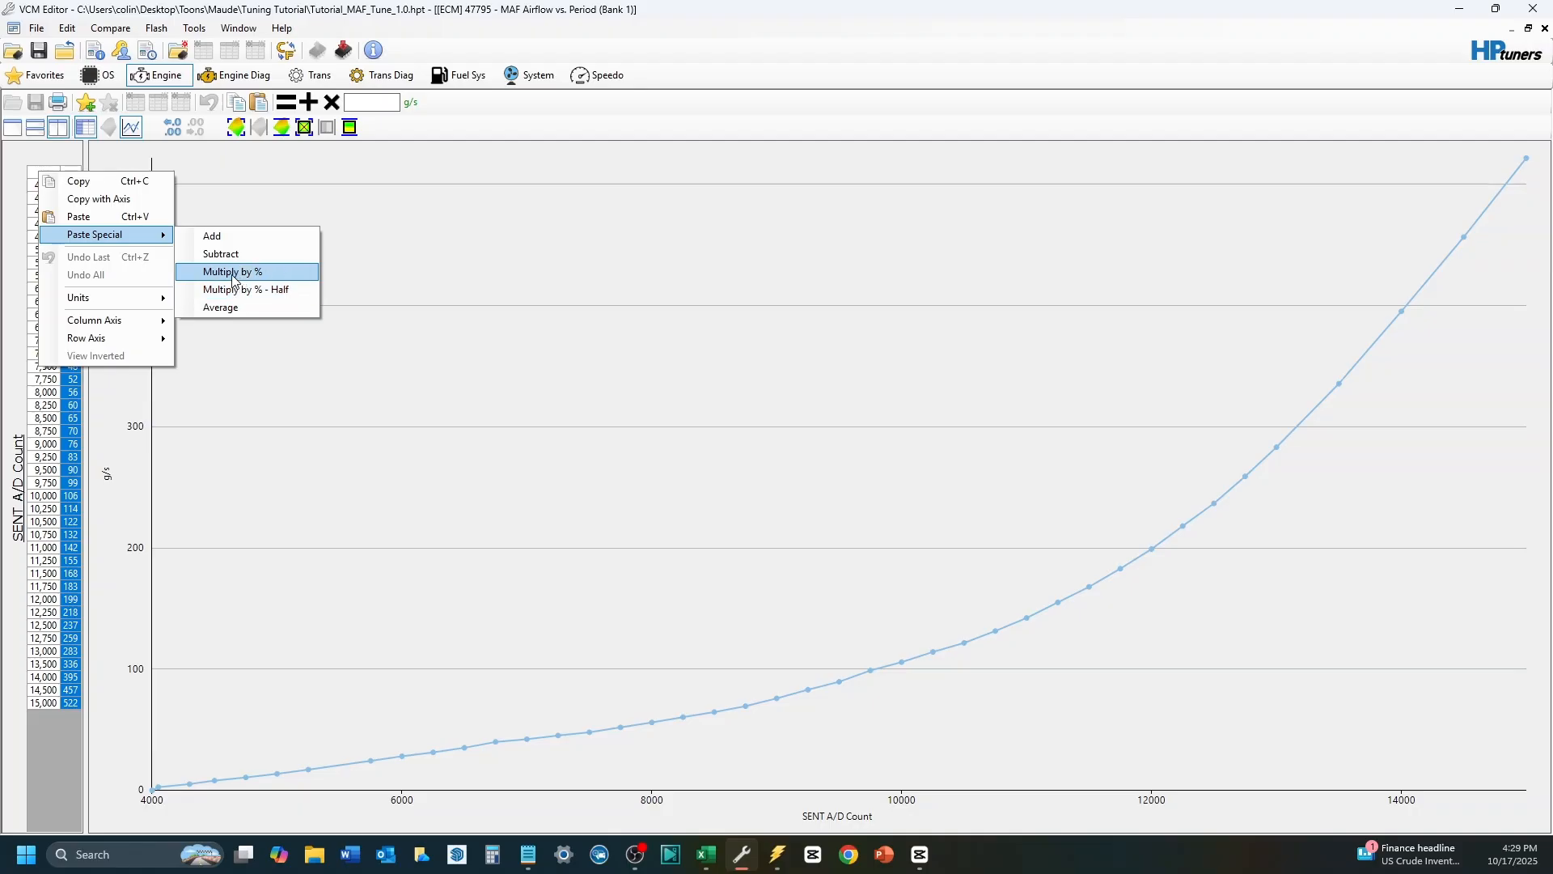
click(233, 275)
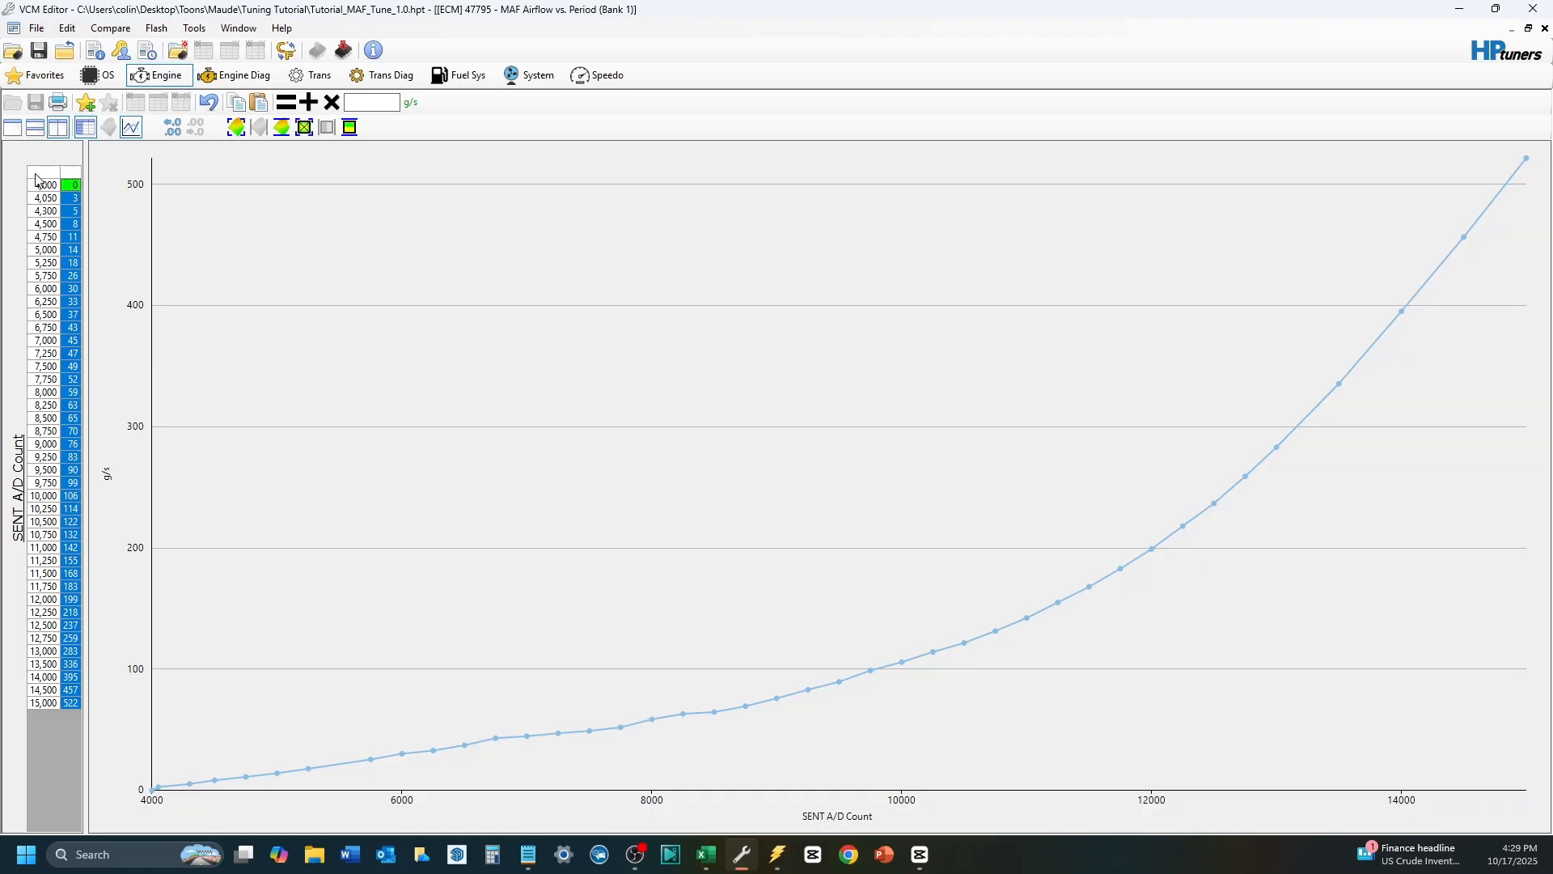
click(90, 235)
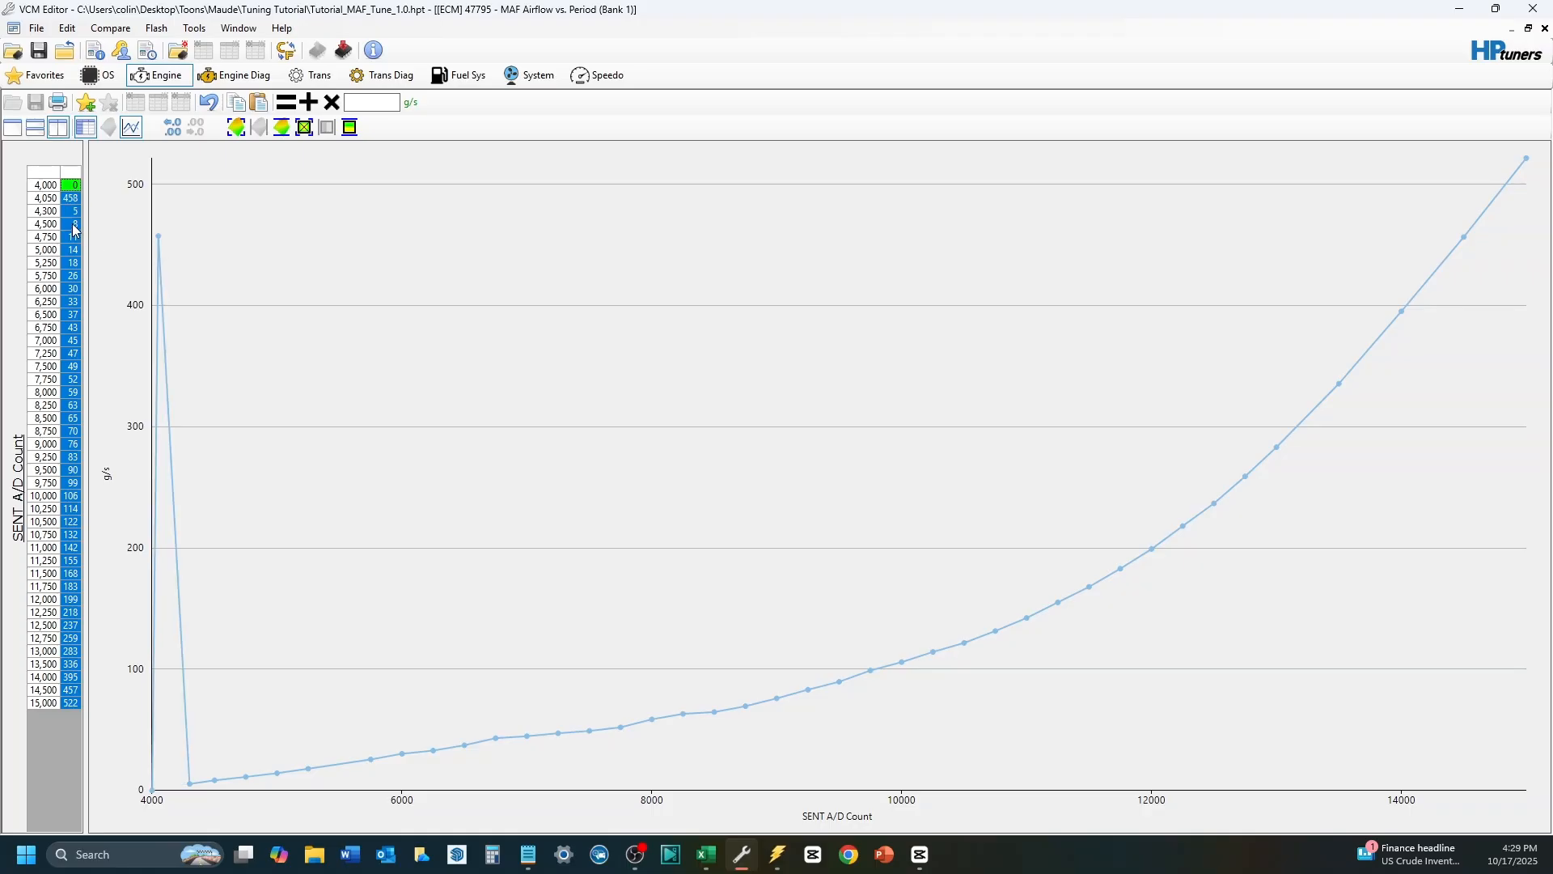
key(ctrl+z)
Step: Step through the corrected Bank 1 airflow cells from 4,050 counts upward and check them against the MAF A - Avg trims in VCM Scanner
click(72, 276)
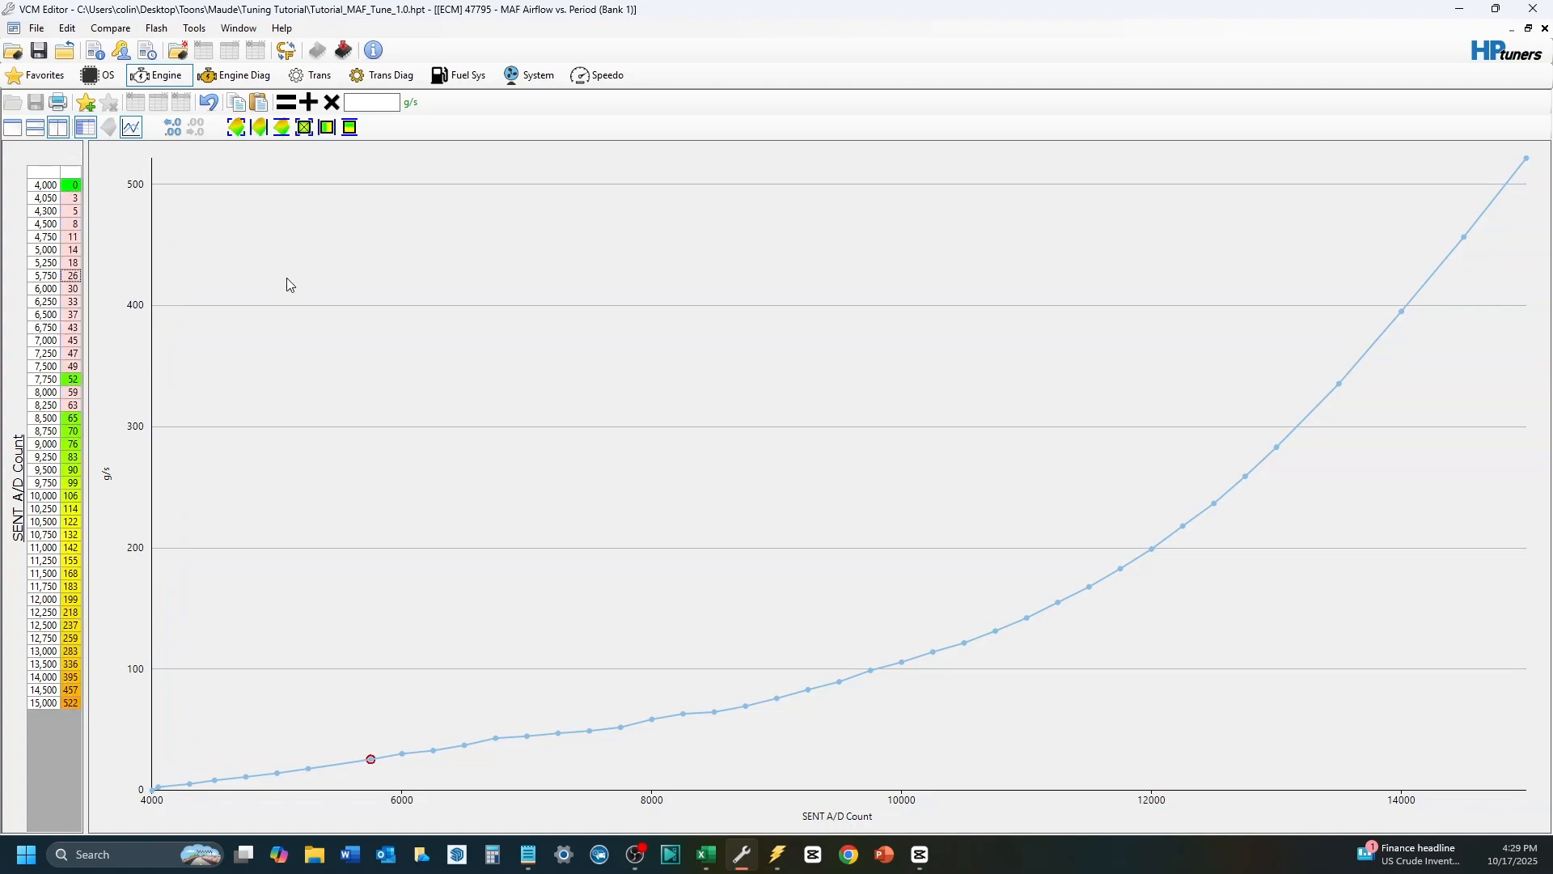
click(78, 199)
key(Down)
key(Down)
key(Down)
key(Down)
key(Down)
key(Down)
key(Down)
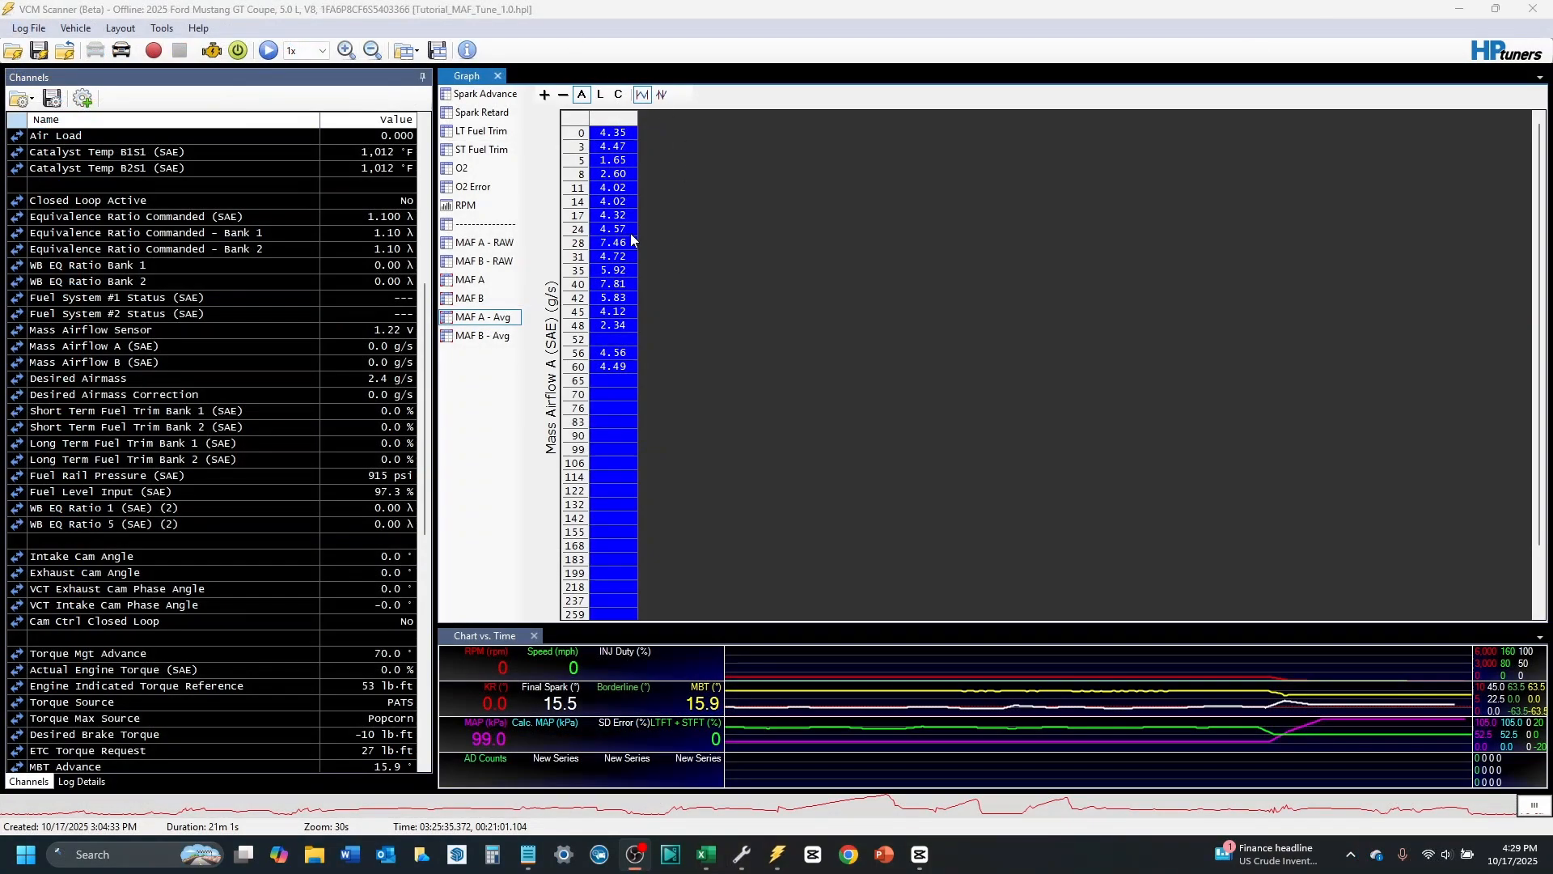
click(629, 214)
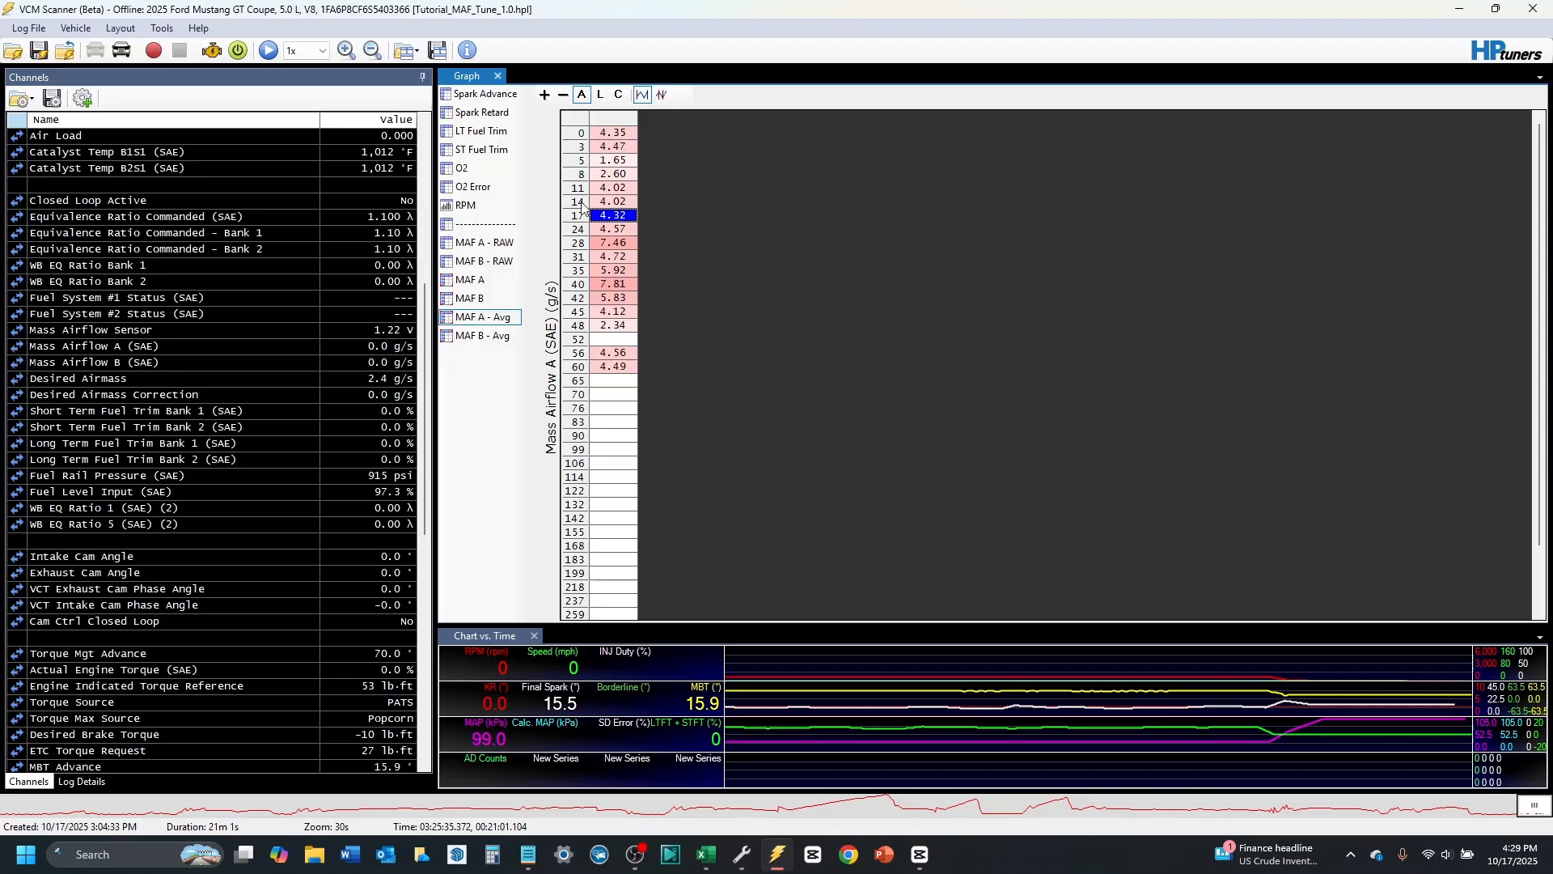
Step: In VCM Editor, undo the Multiply by % paste on the Bank 1 MAF Airflow vs. Period table
click(615, 135)
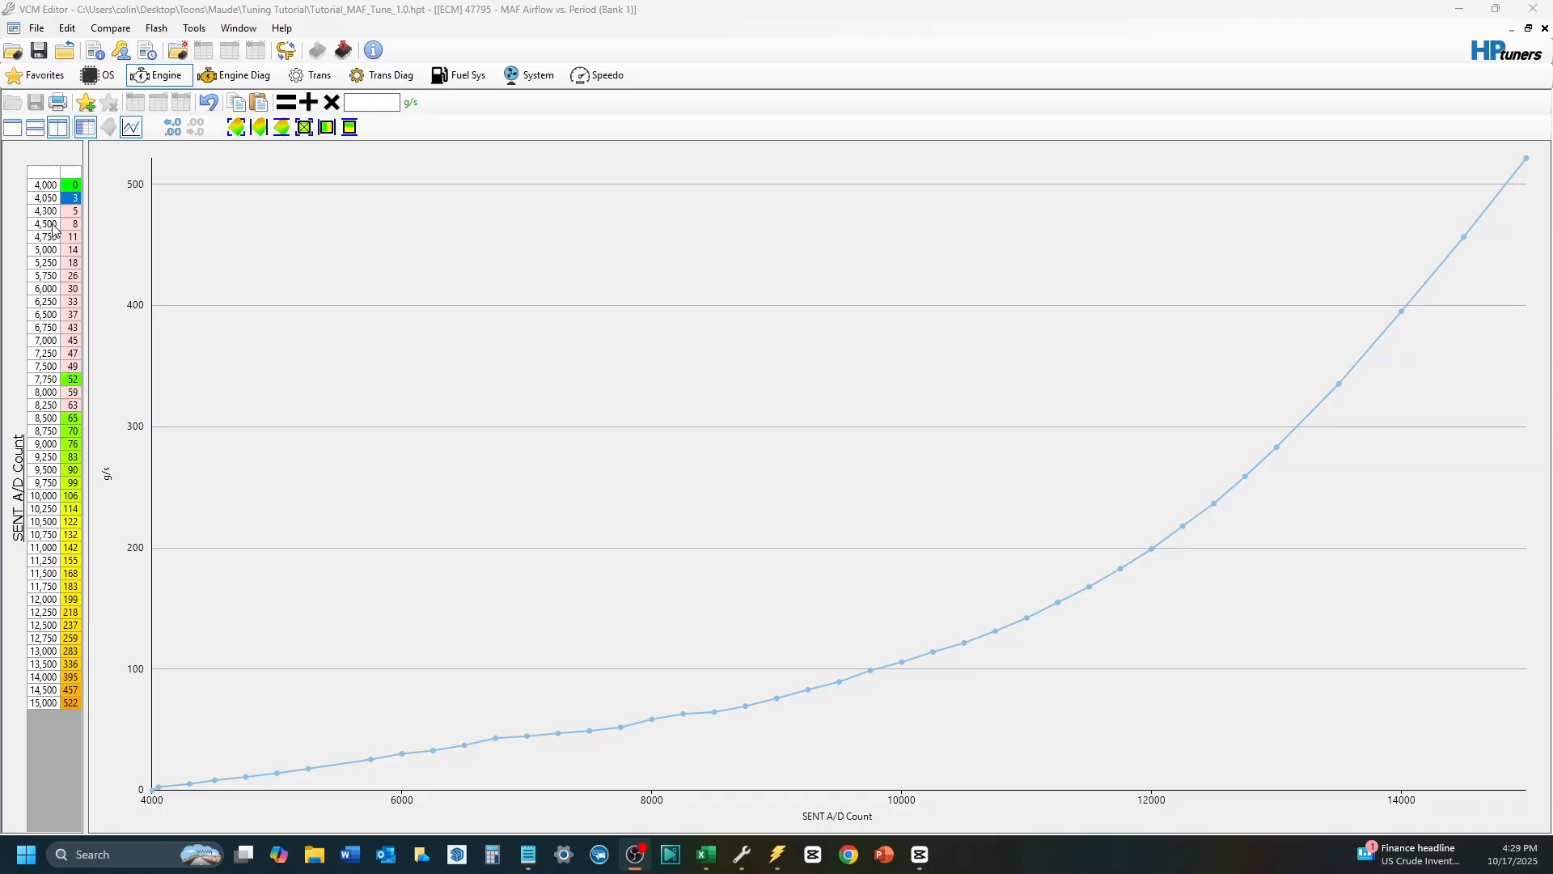
click(210, 104)
click(212, 105)
click(214, 107)
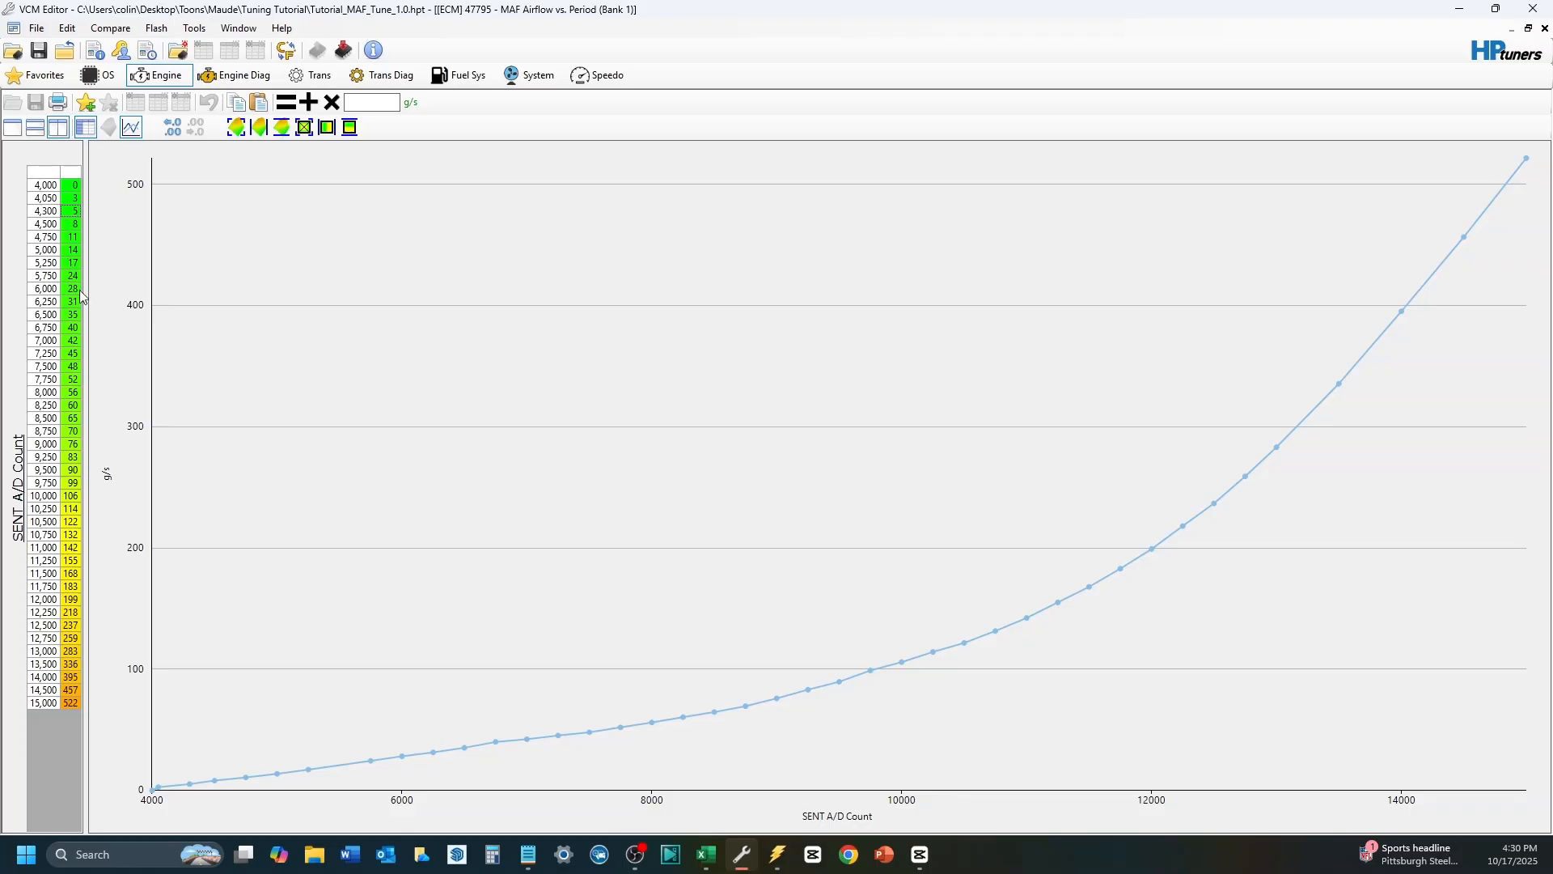
Step: Reapply the copied MAF A - Avg trims to the whole Bank 1 airflow table with Paste Special Multiply by % and check the changed cells
click(46, 173)
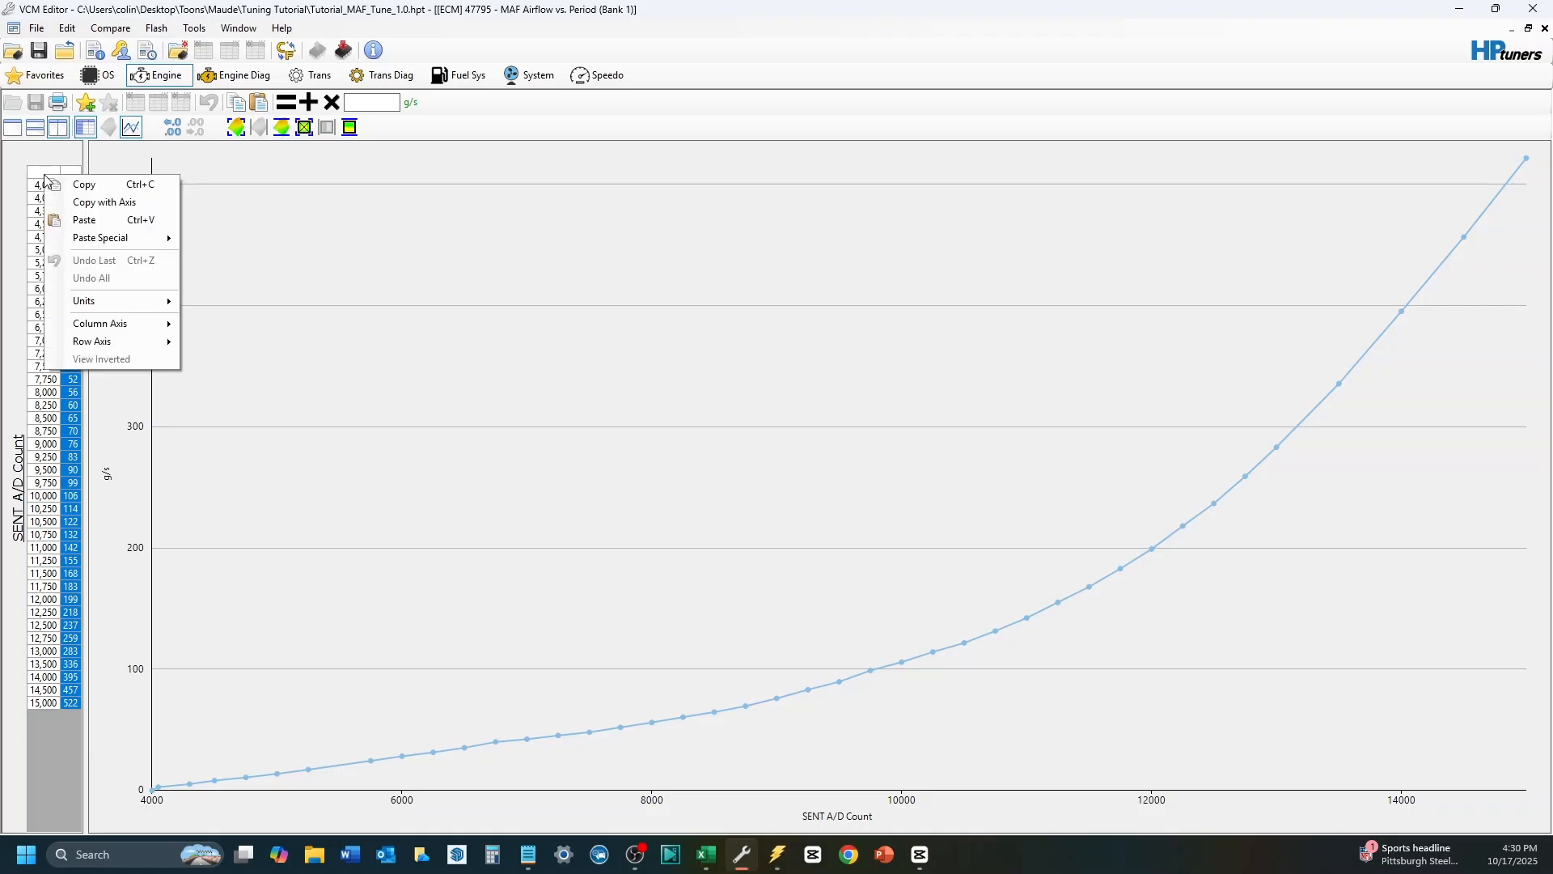
right_click(46, 175)
mouse_move(105, 245)
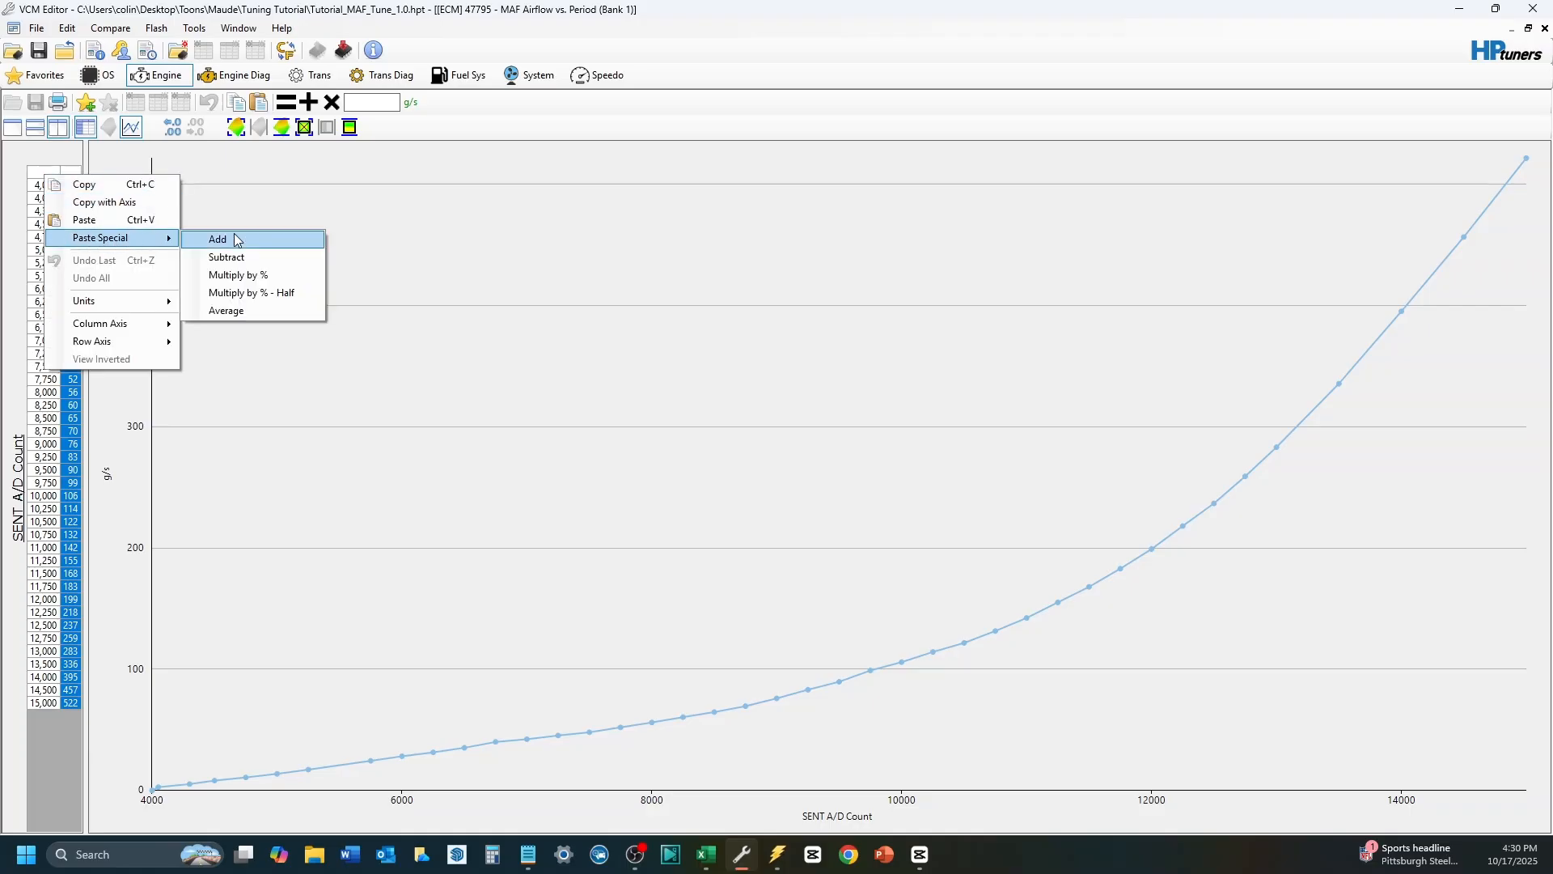
click(254, 273)
click(52, 281)
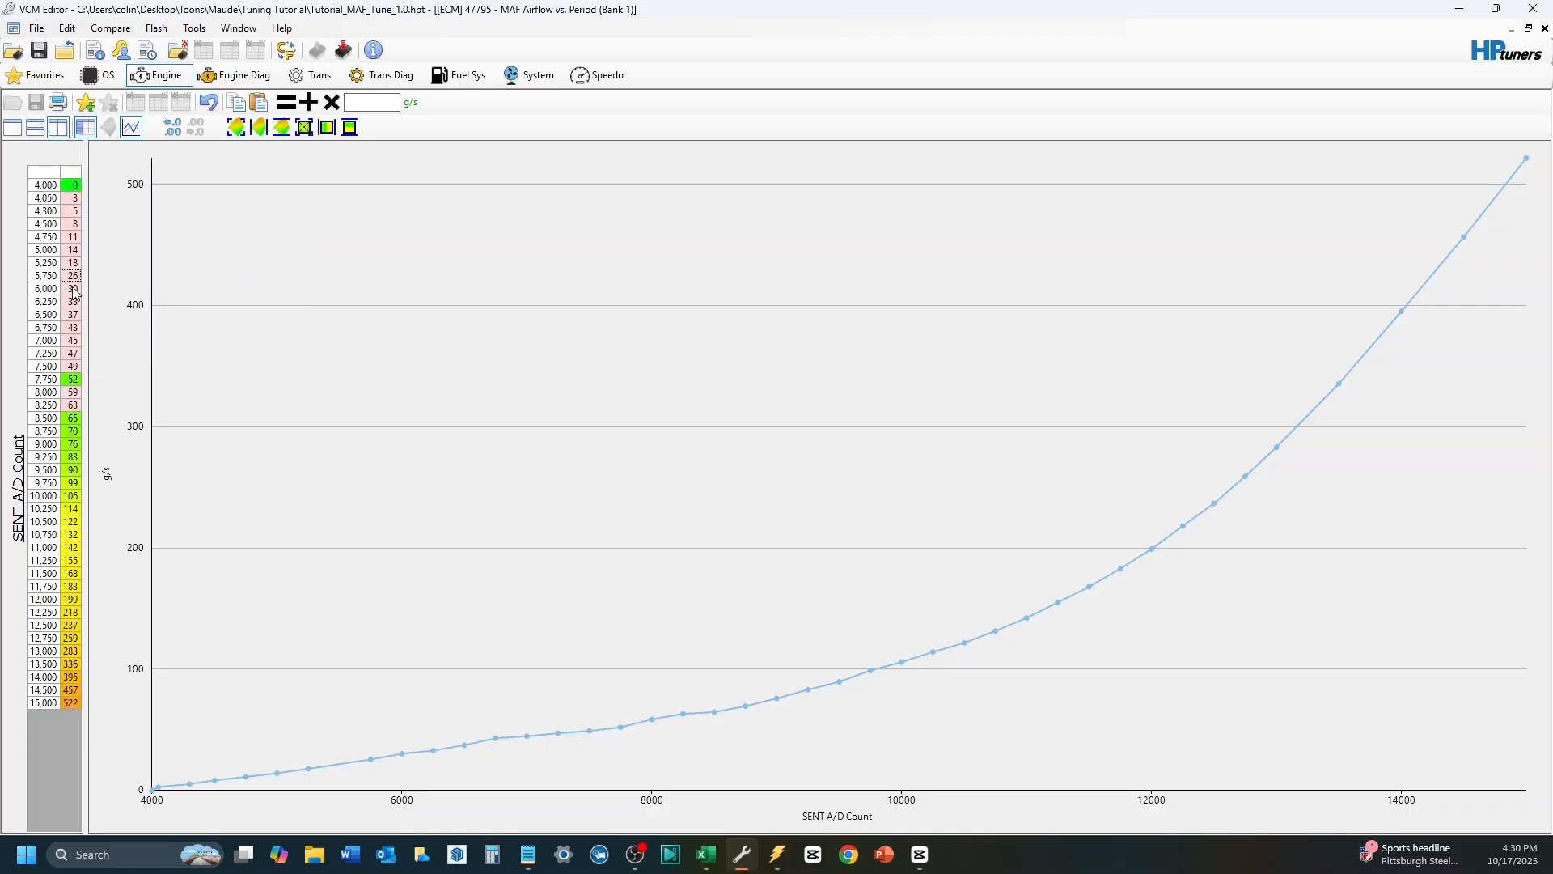
click(71, 288)
click(75, 379)
Step: Undo the repeated Multiply by % paste and the stray change to the 5,000-count airflow point in the Bank 1 table
click(47, 175)
right_click(47, 175)
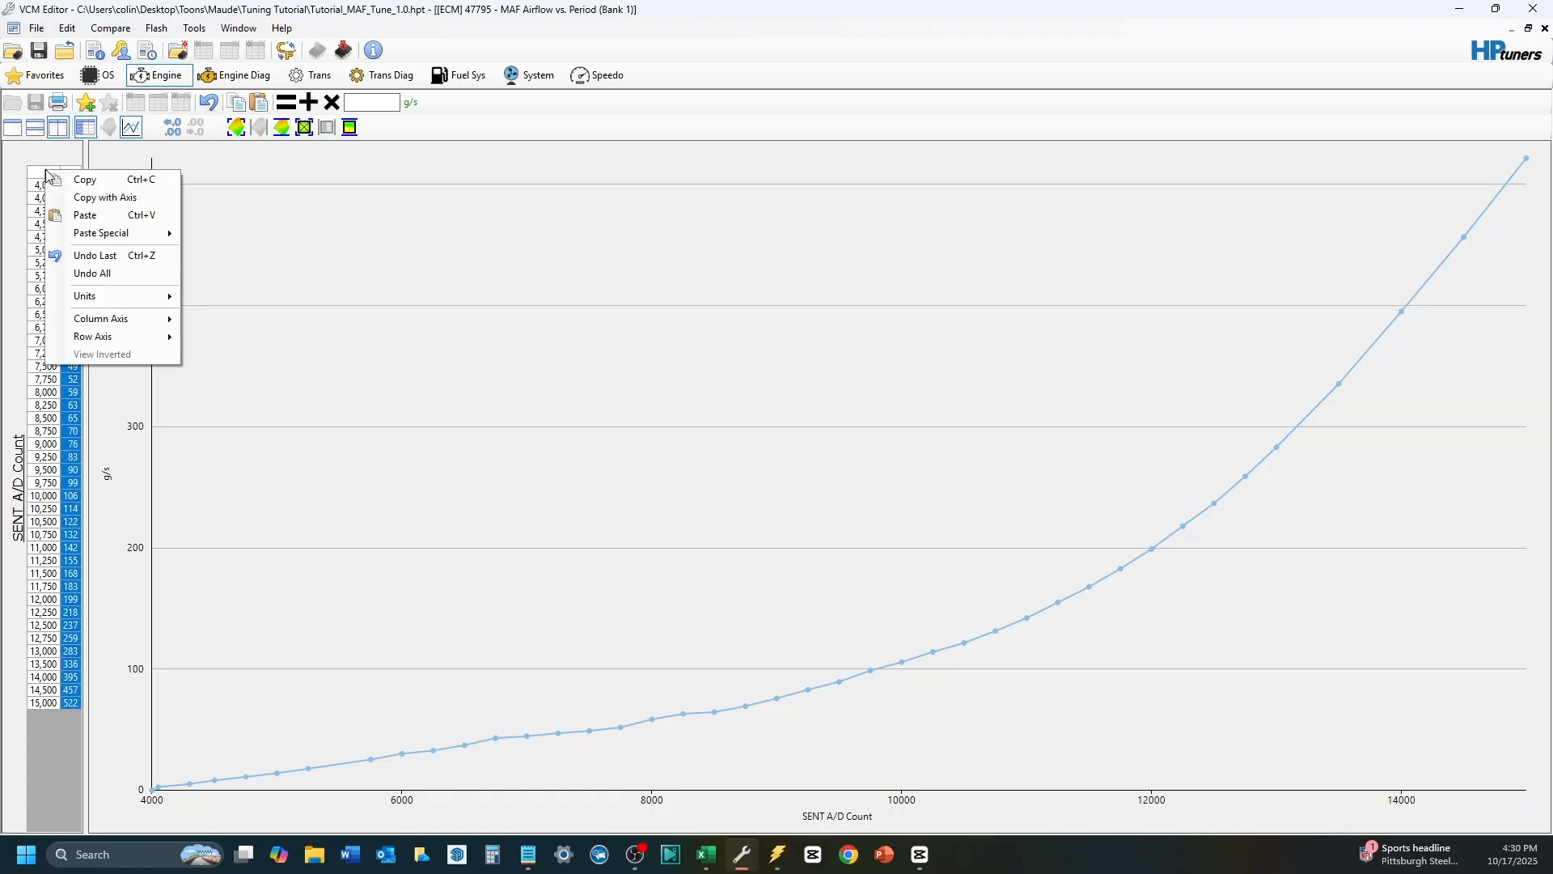
click(209, 102)
click(216, 258)
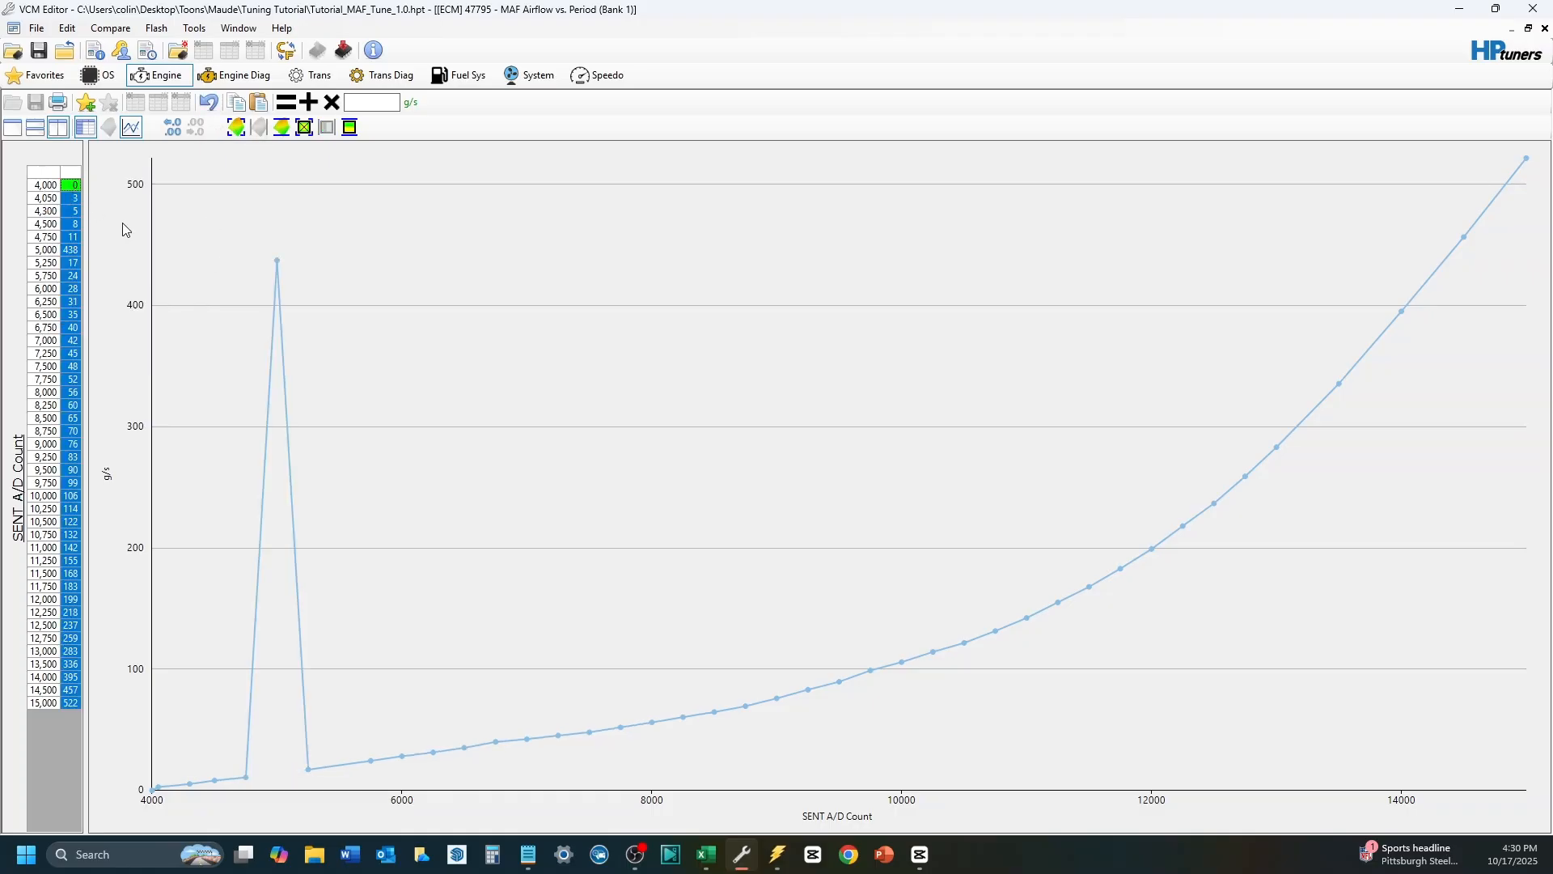
key(ctrl+z)
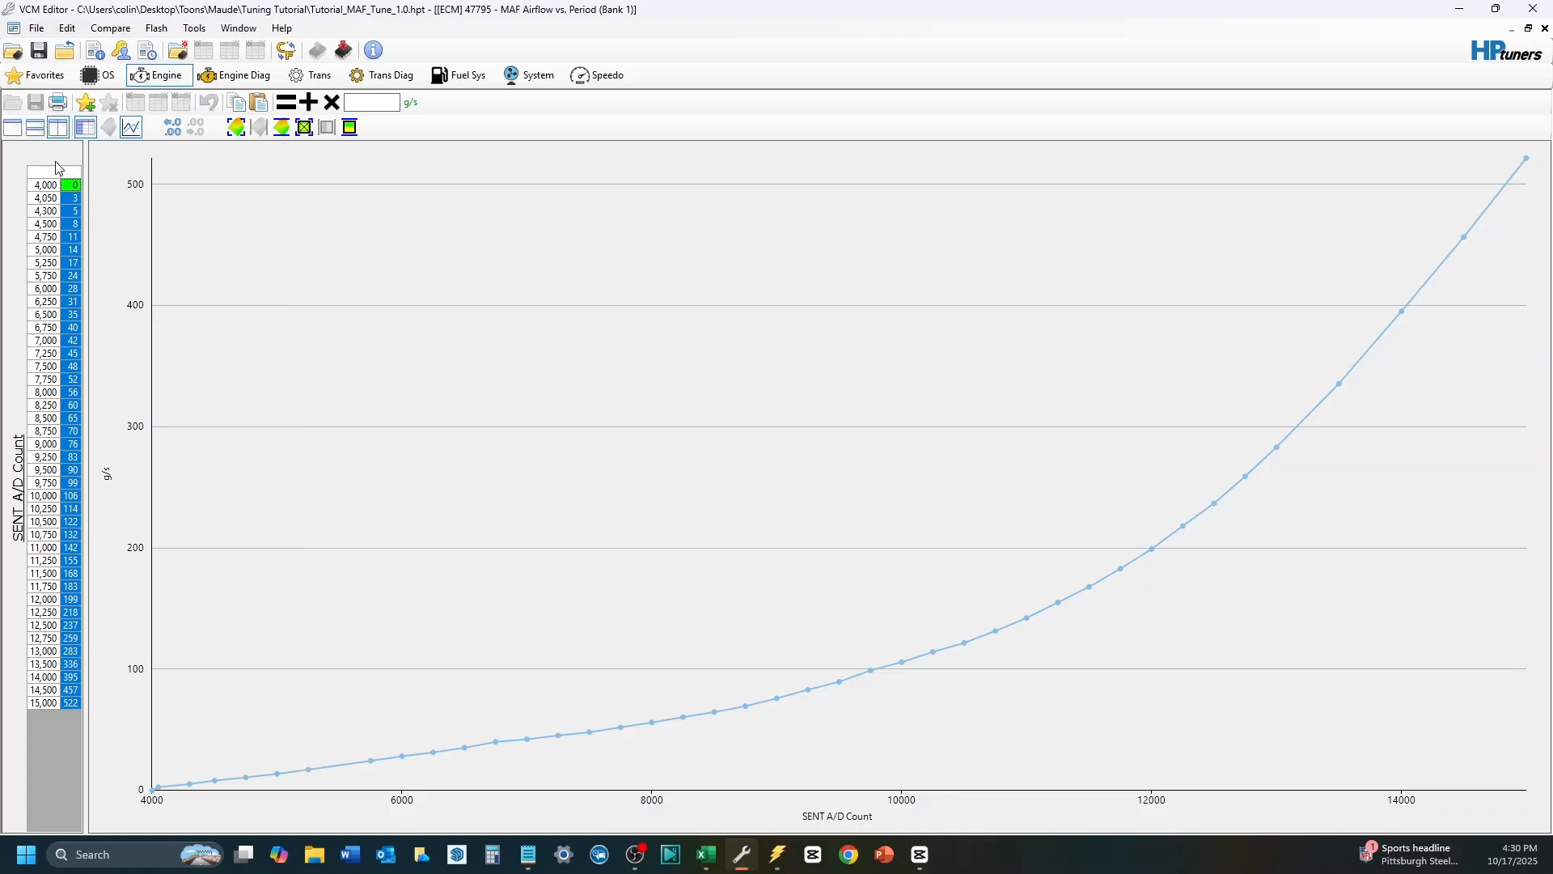
click(72, 224)
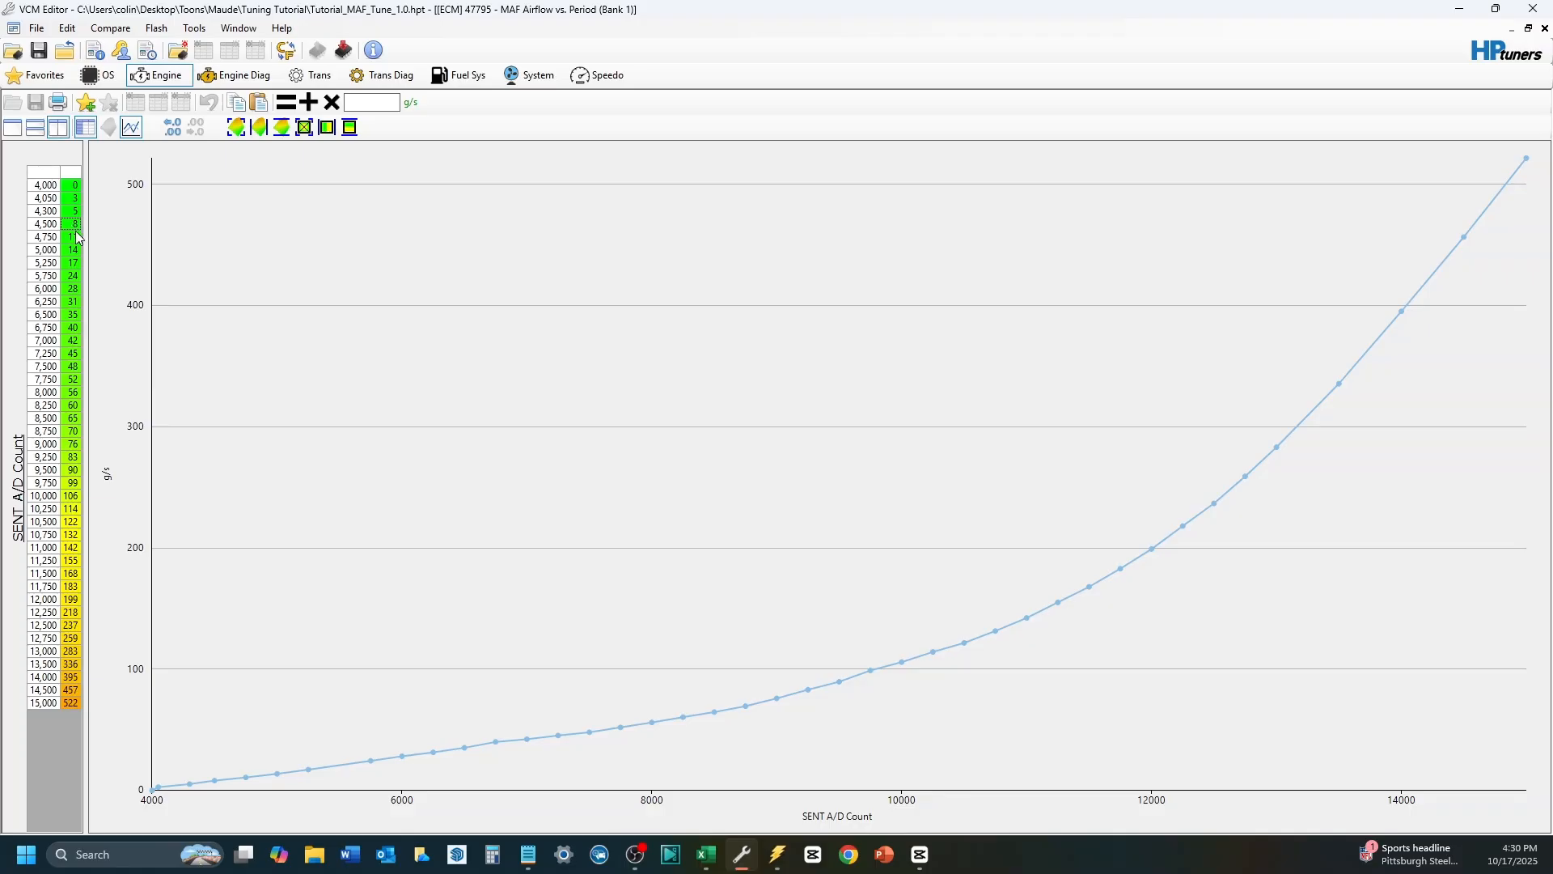
Step: Apply the copied MAF A - Avg trims to the whole Bank 1 airflow table with Paste Special Multiply by % - Half
click(51, 177)
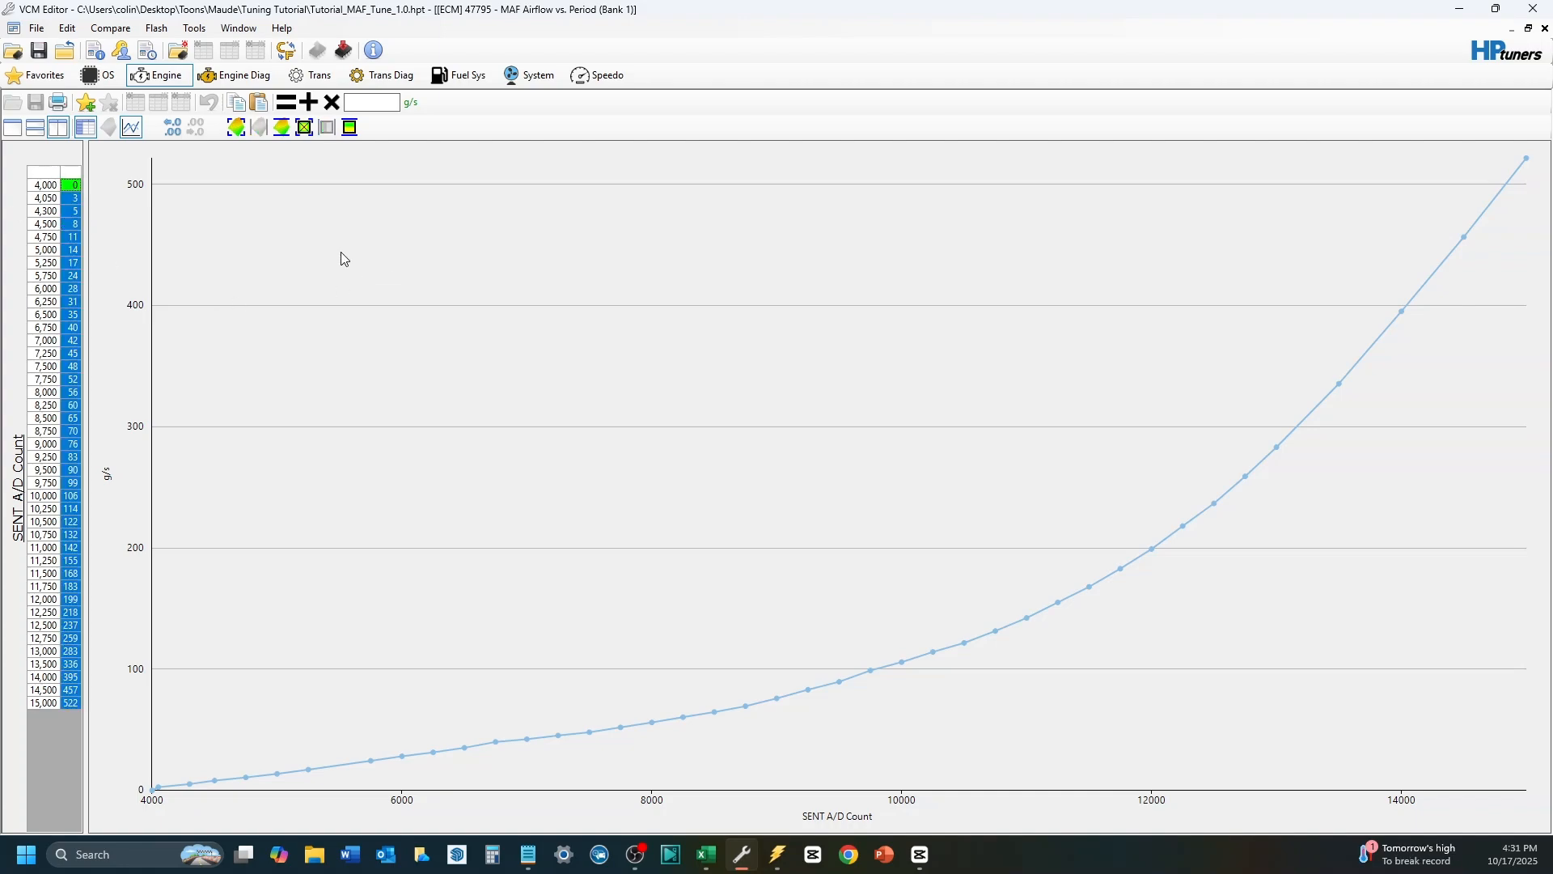
right_click(51, 178)
mouse_move(130, 235)
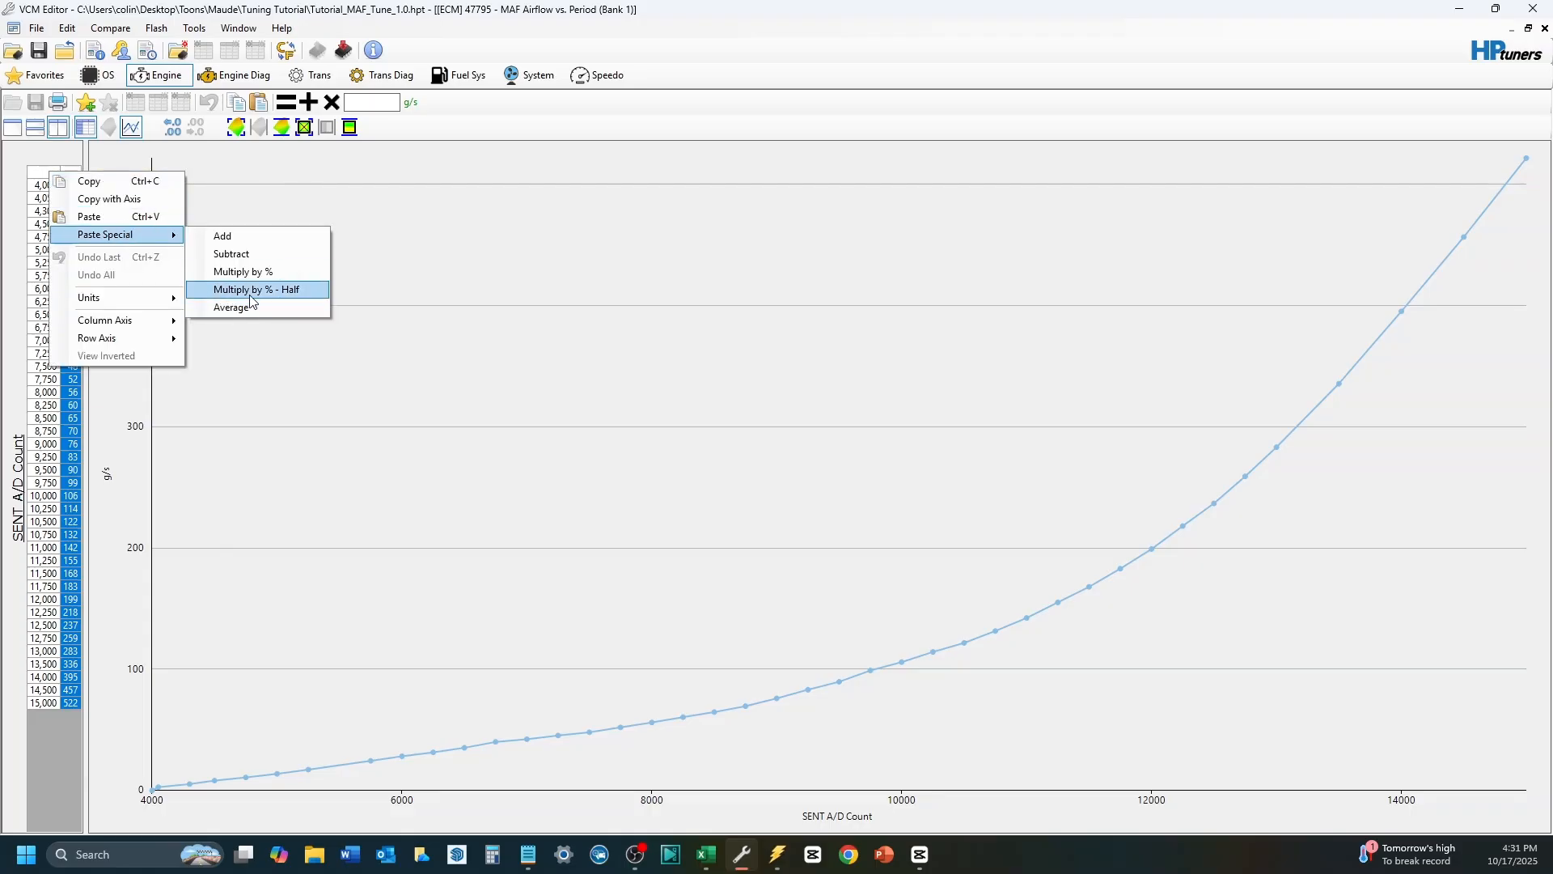
click(252, 293)
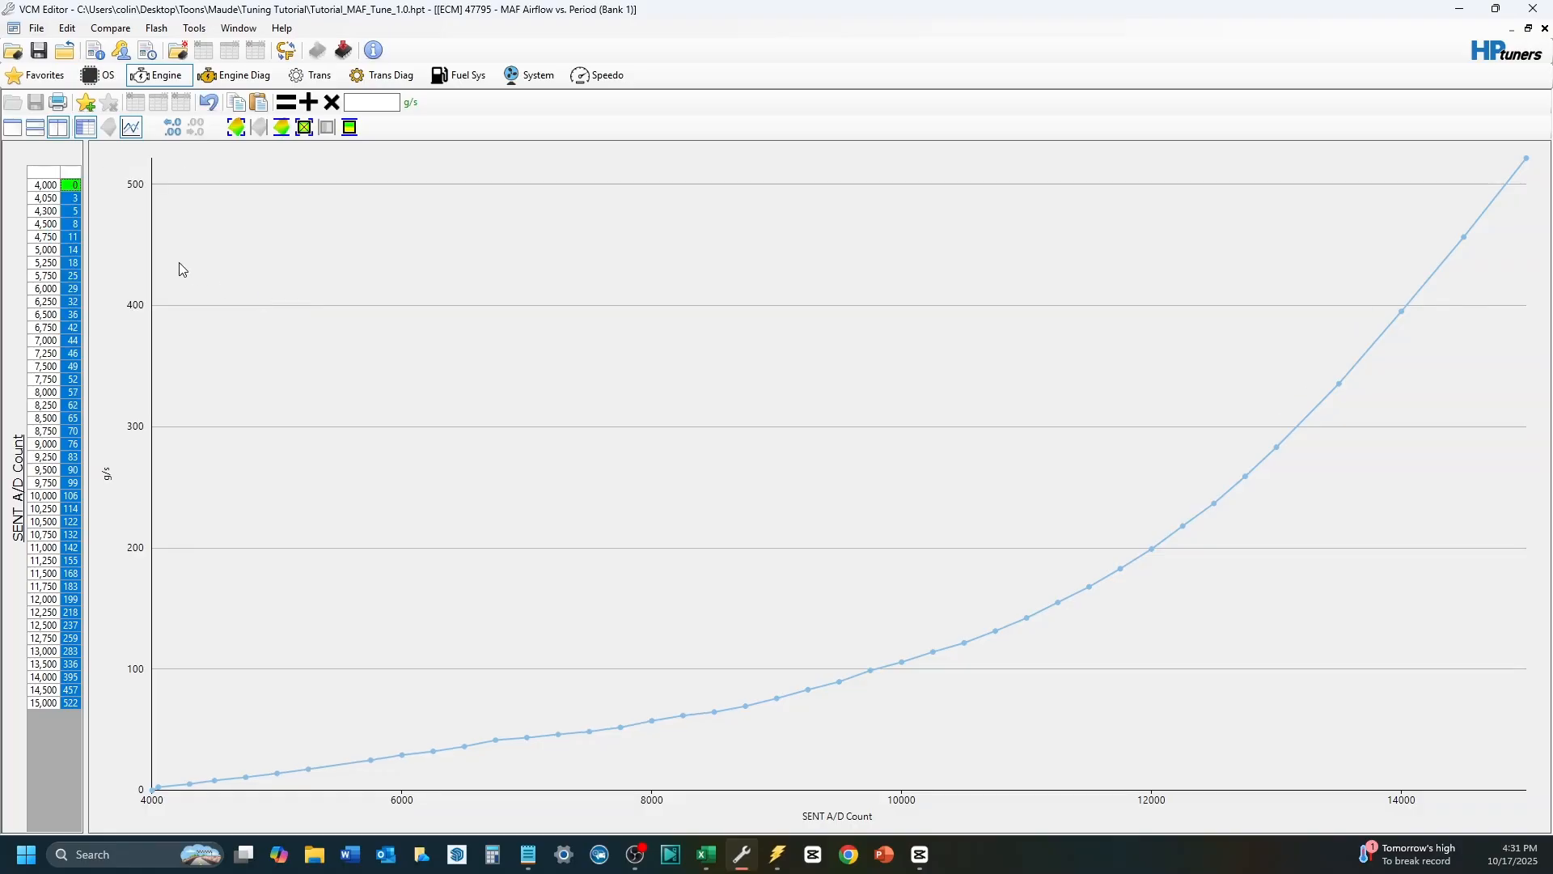
Step: Step through the half-corrected Bank 1 airflow points around 6,000 counts to check the curve's smoothness
click(346, 396)
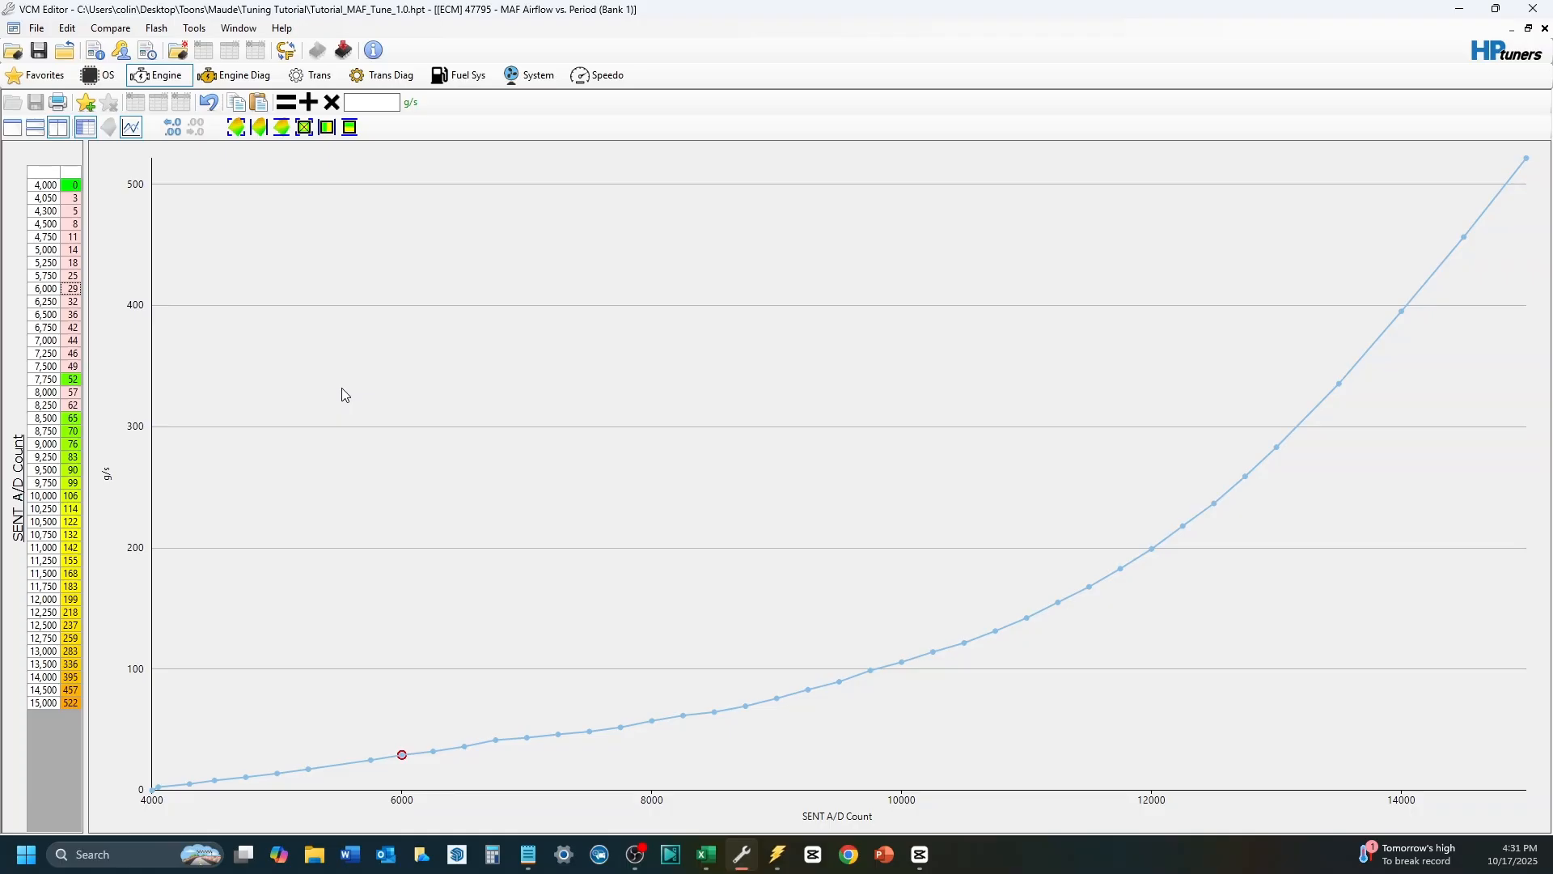
key(Left)
key(Left)
key(Right)
key(Right)
key(Right)
key(Right)
key(Right)
key(Right)
key(Right)
key(Right)
Step: Open the Bank 2 MAF airflow table, and in VCM Scanner copy all the MAF B - Avg fuel trim values without the axis
click(1544, 28)
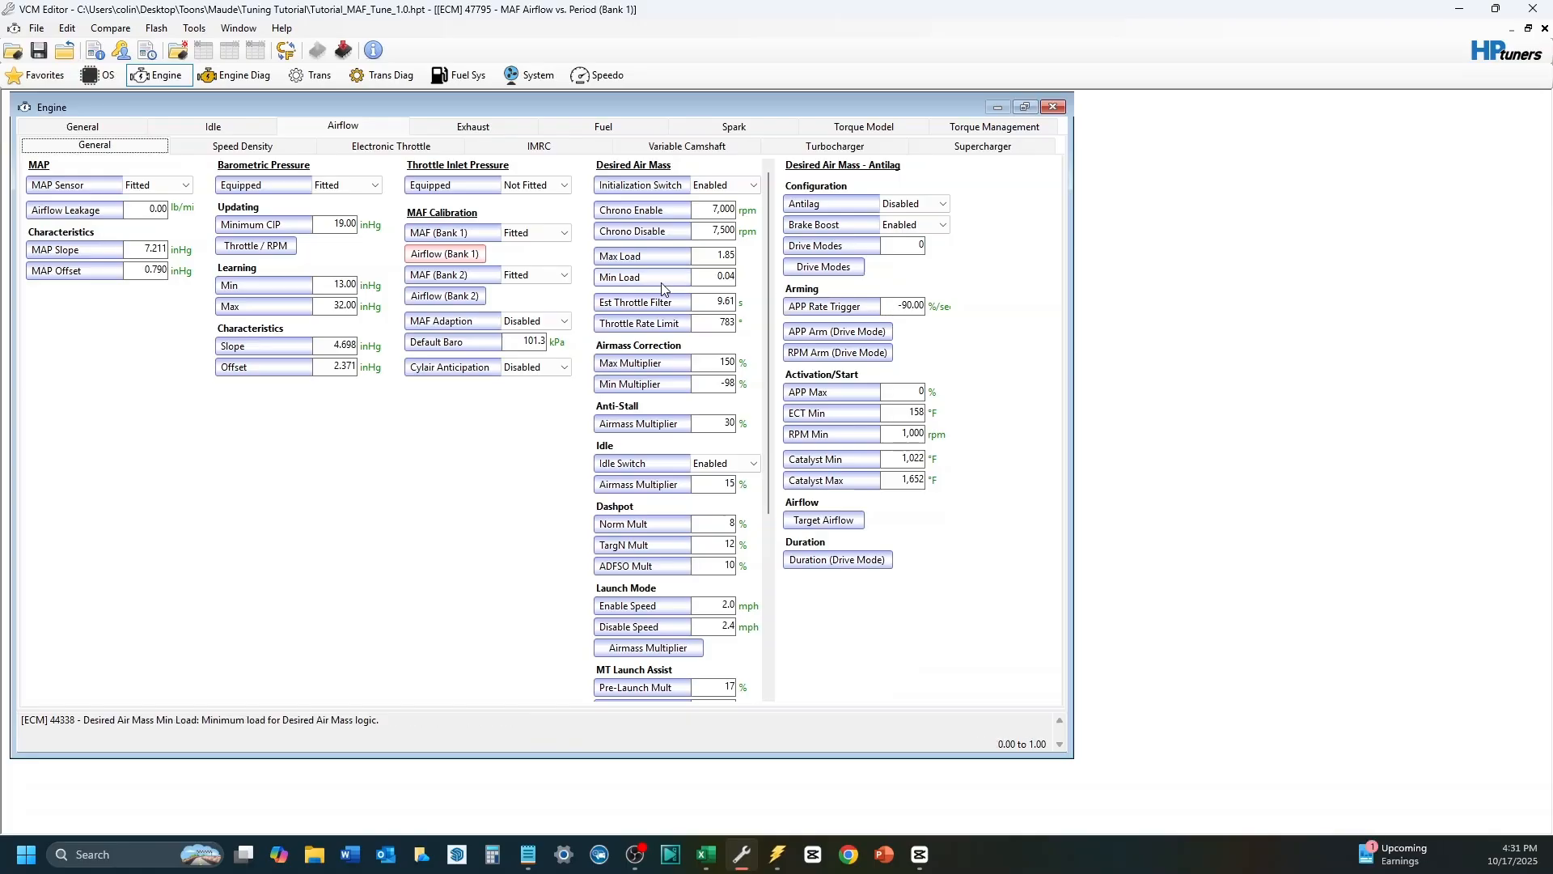
click(465, 303)
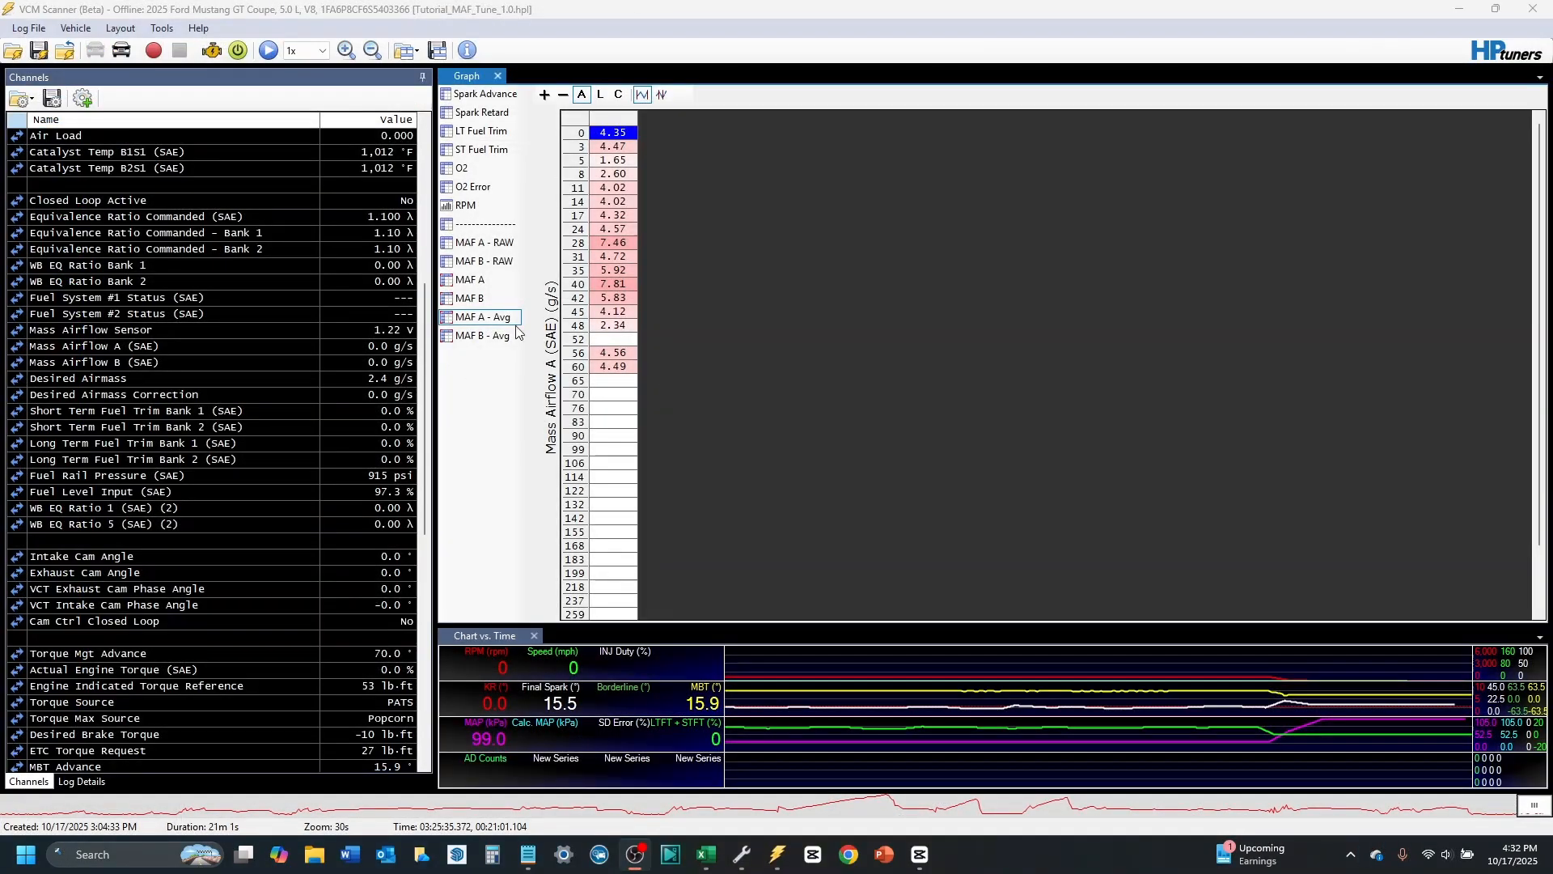
click(506, 319)
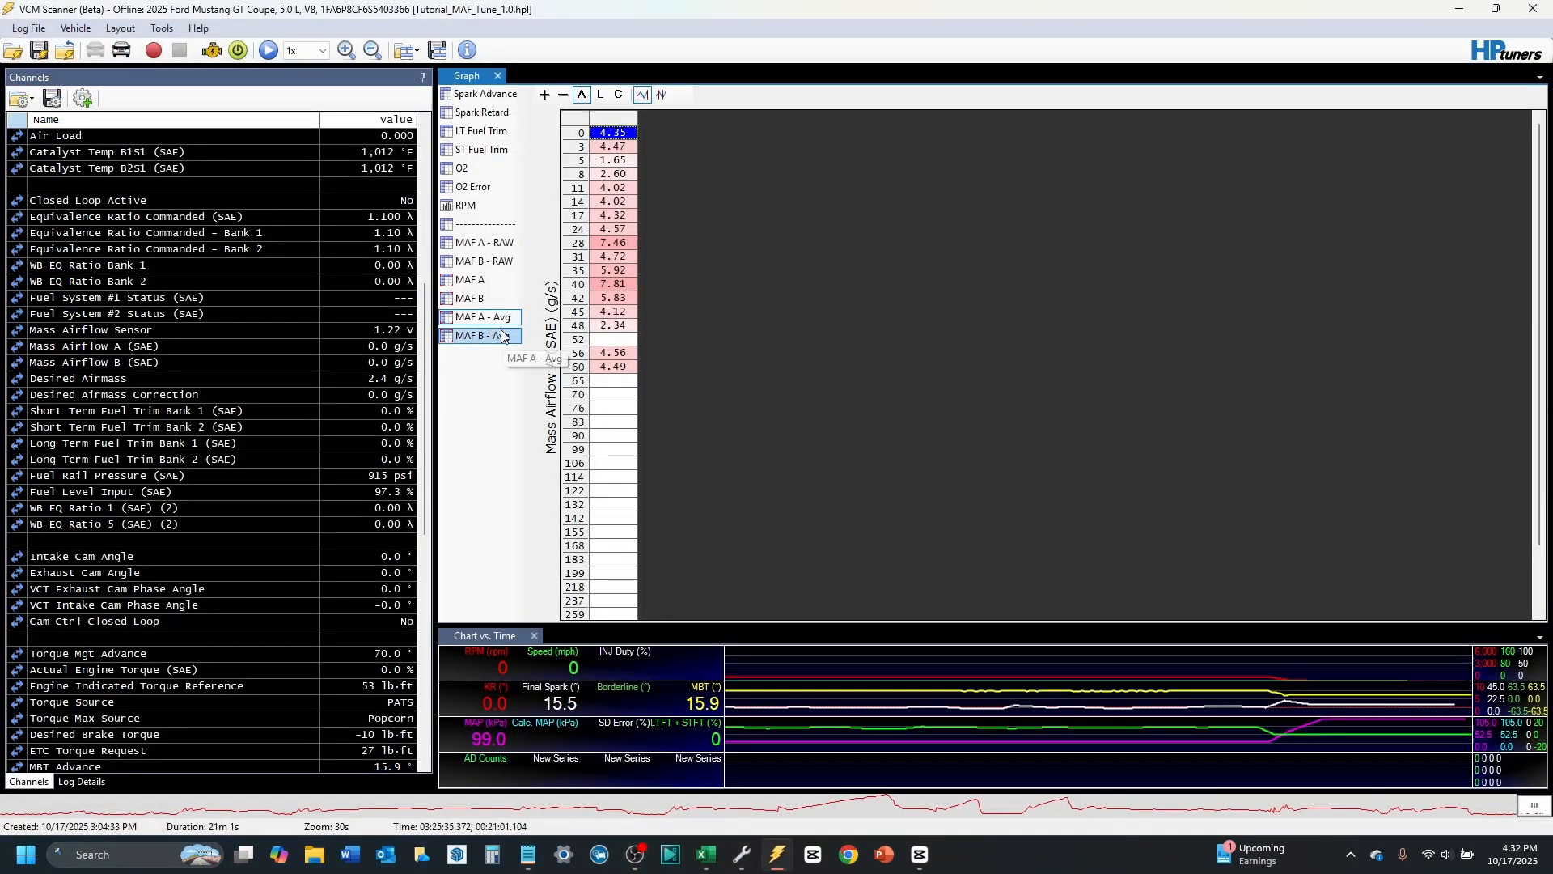
click(497, 340)
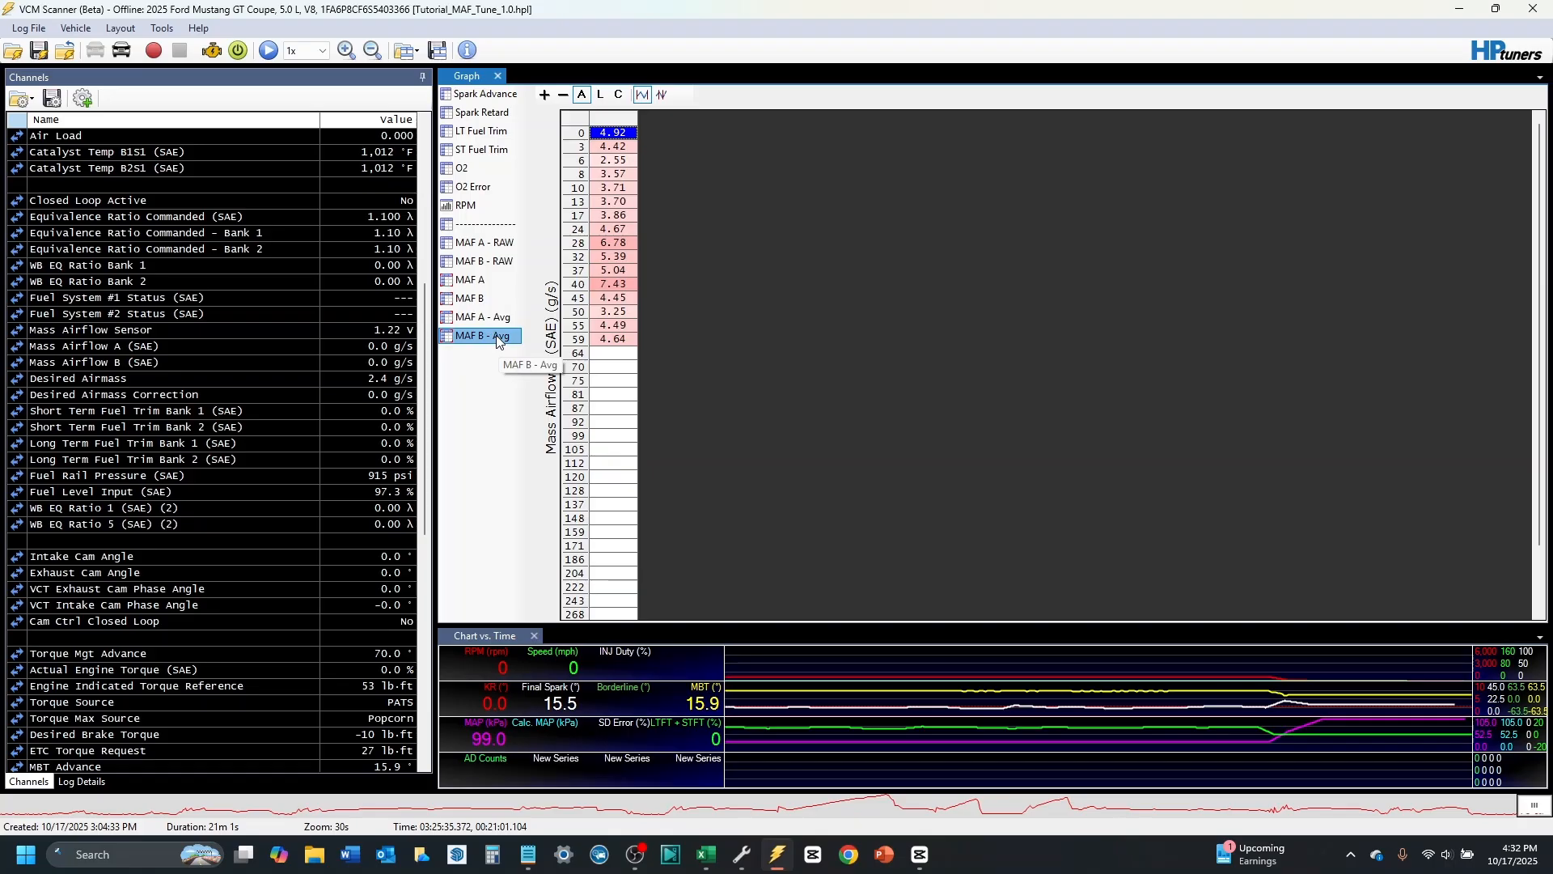
click(577, 123)
right_click(569, 123)
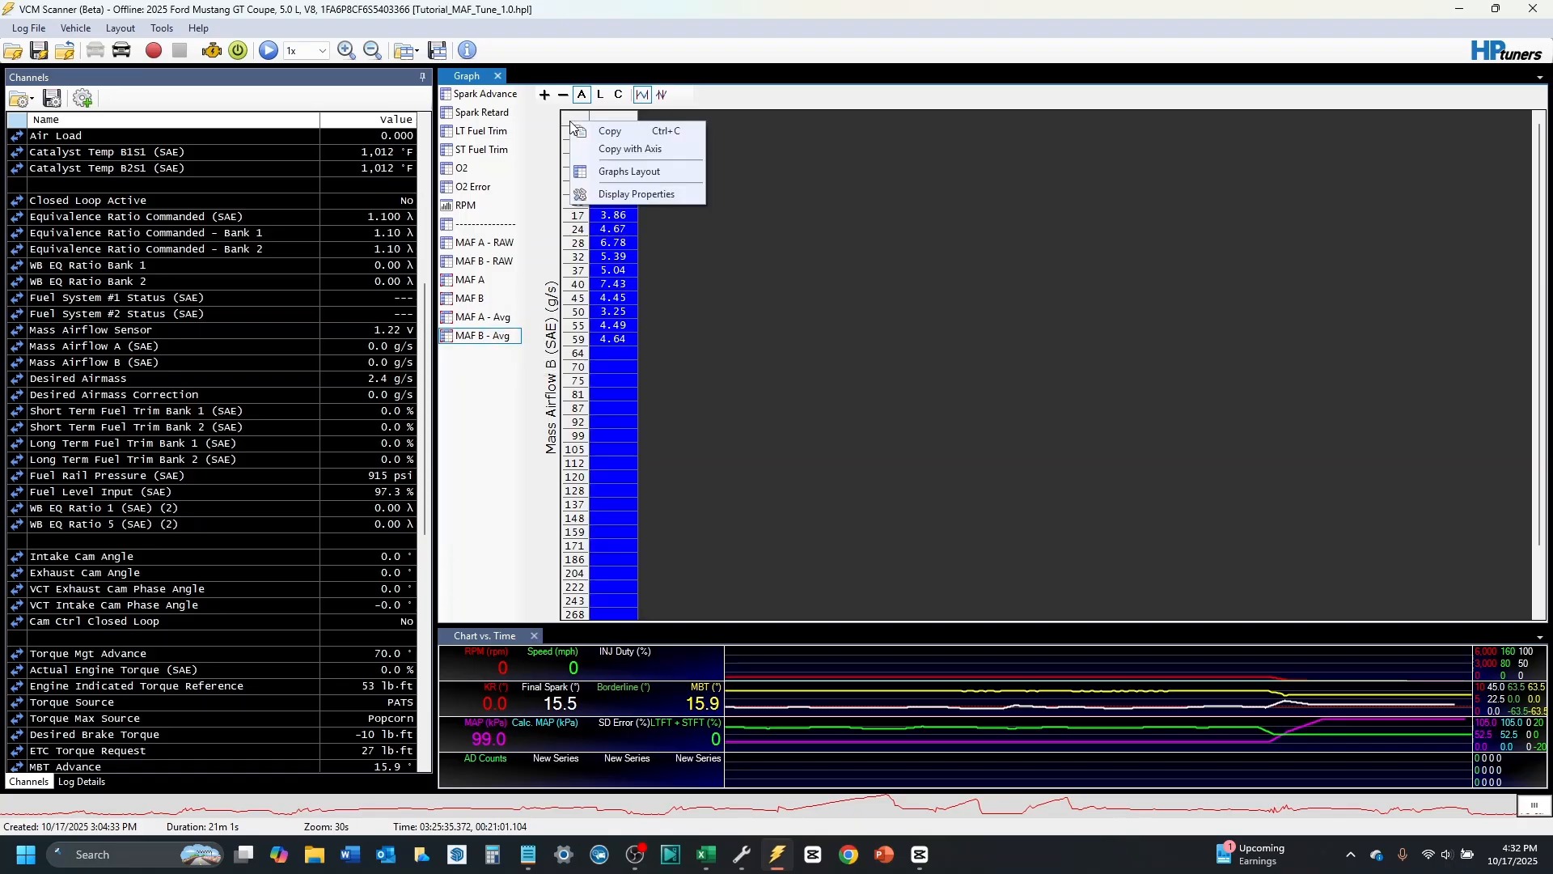
click(621, 134)
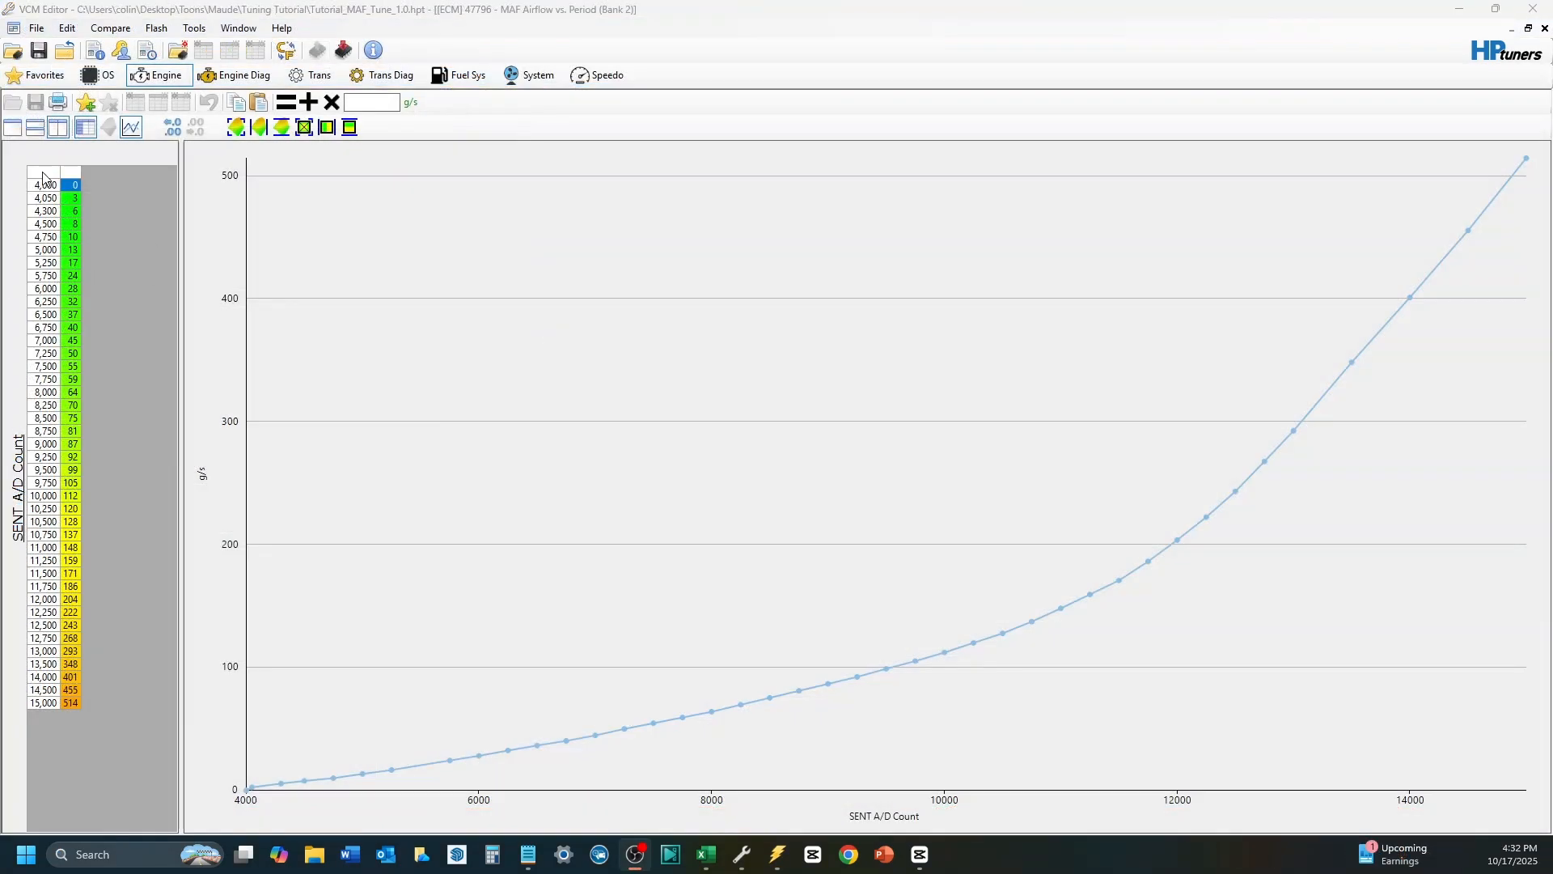
Step: In VCM Editor, apply the copied MAF B - Avg trims to the whole Bank 2 airflow table with Paste Special Multiply by % - Half
click(43, 177)
right_click(43, 177)
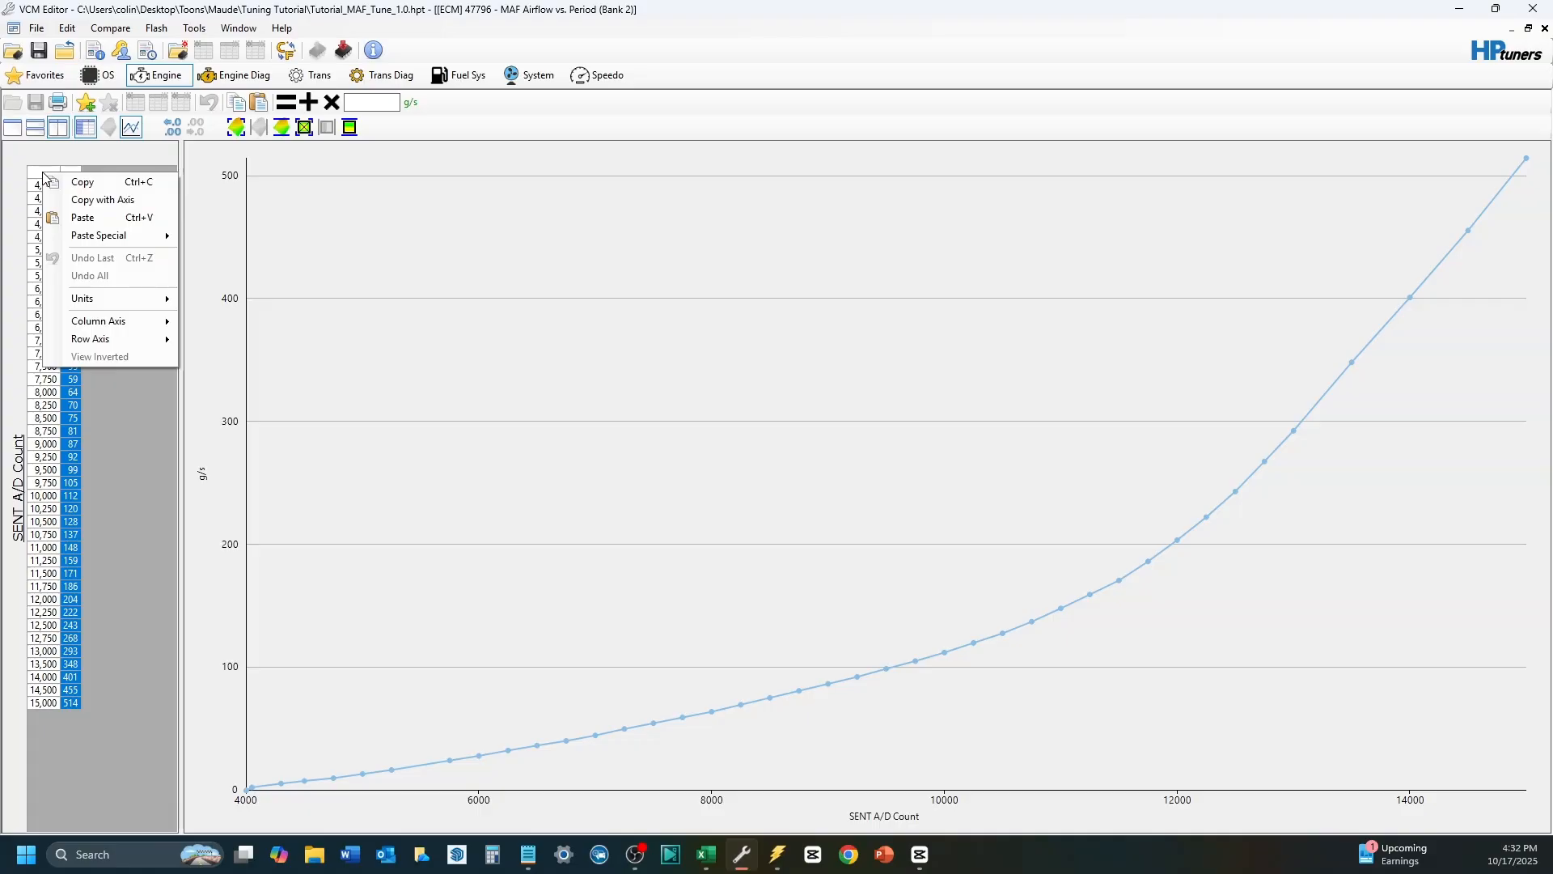
mouse_move(113, 237)
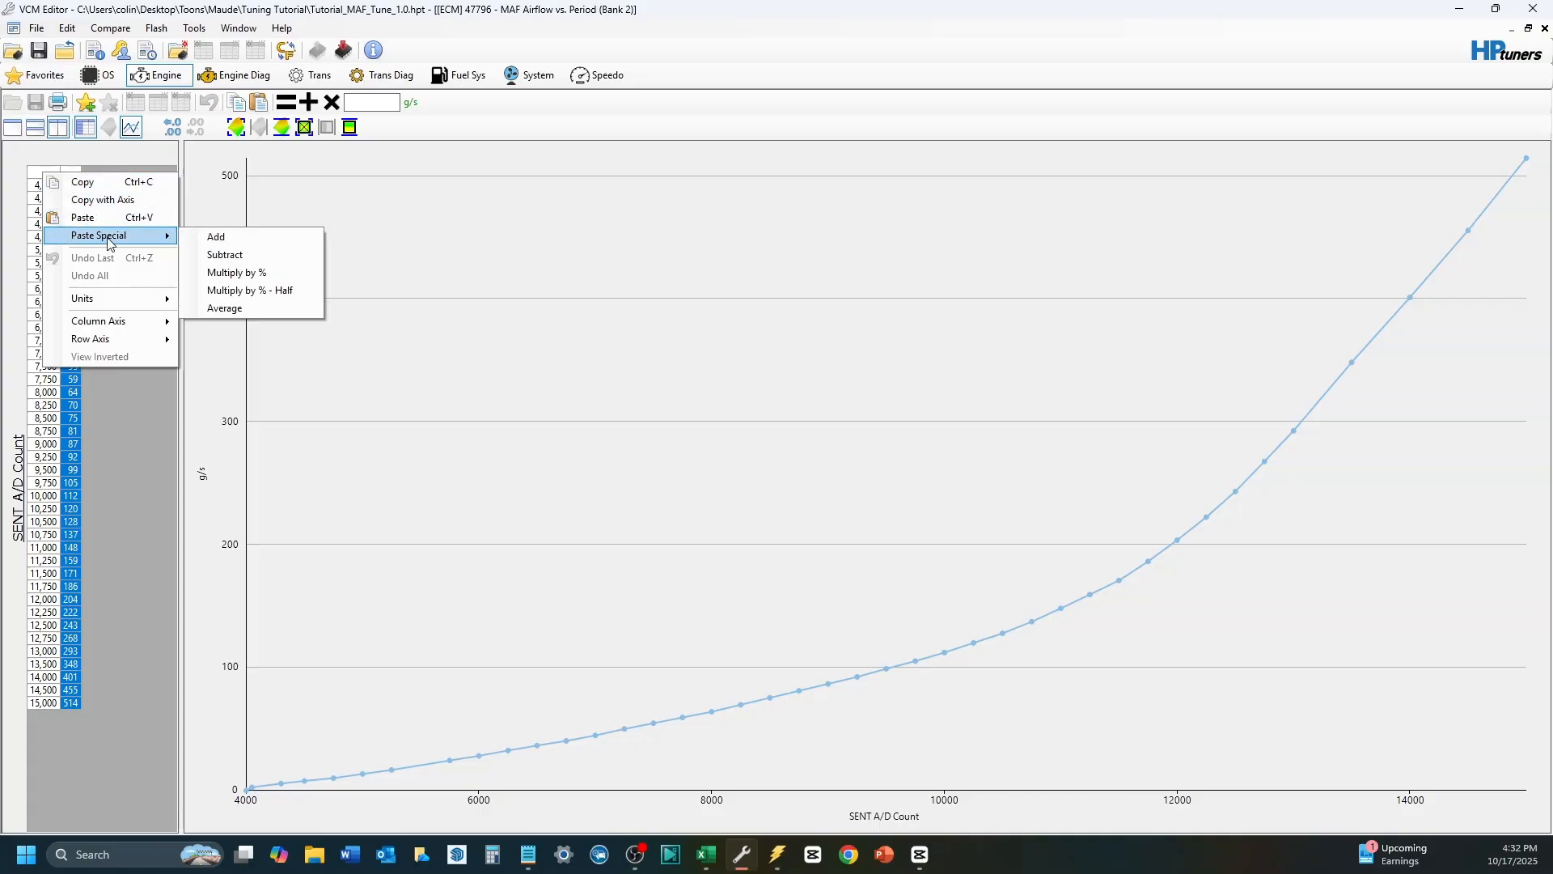
click(243, 290)
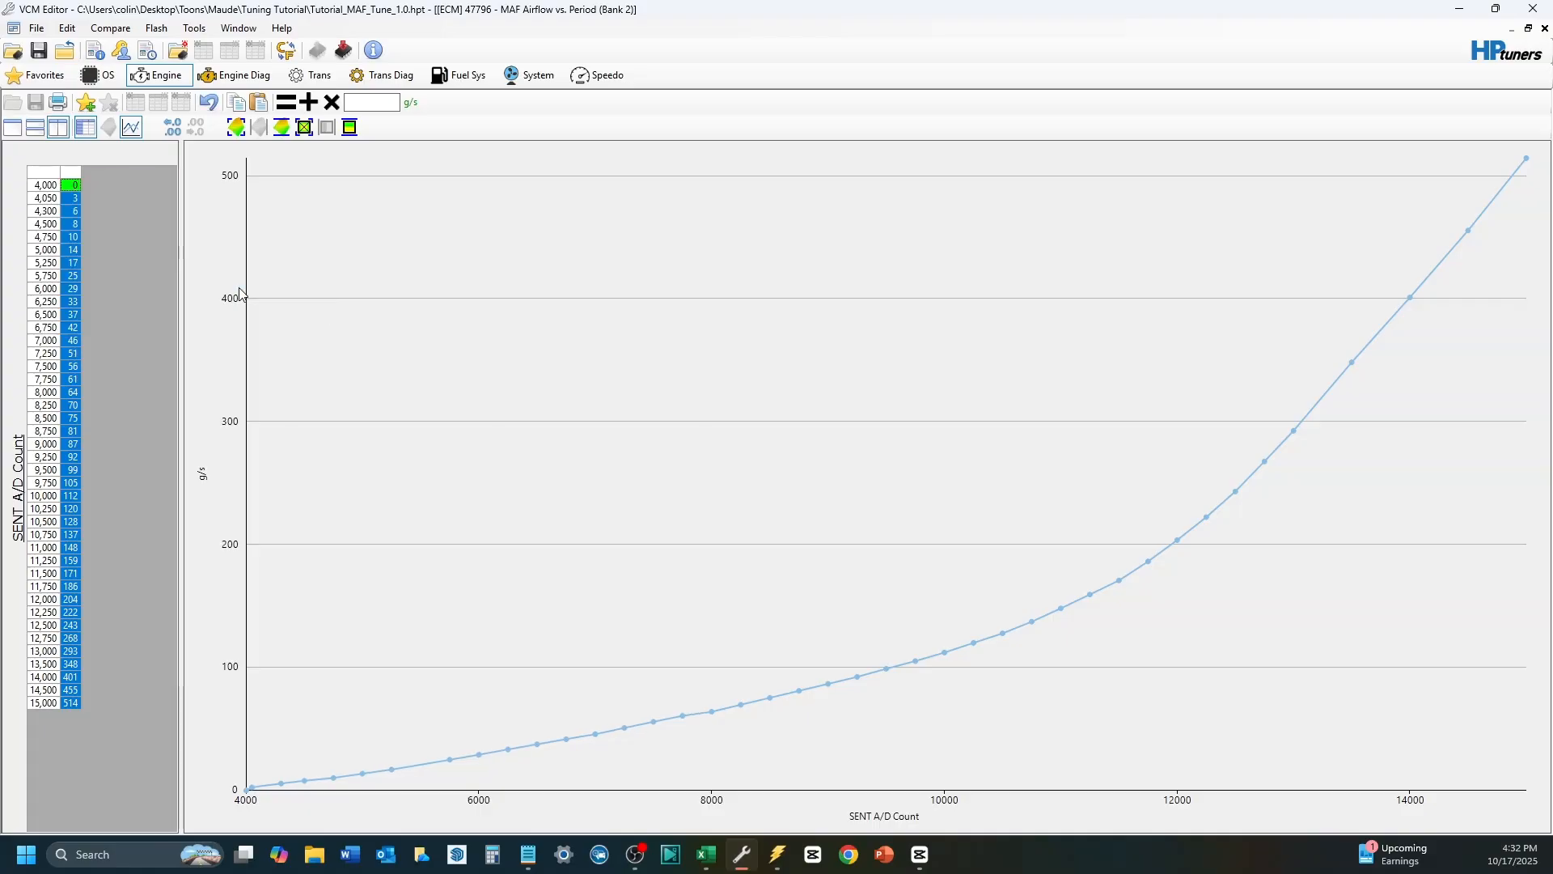
click(75, 207)
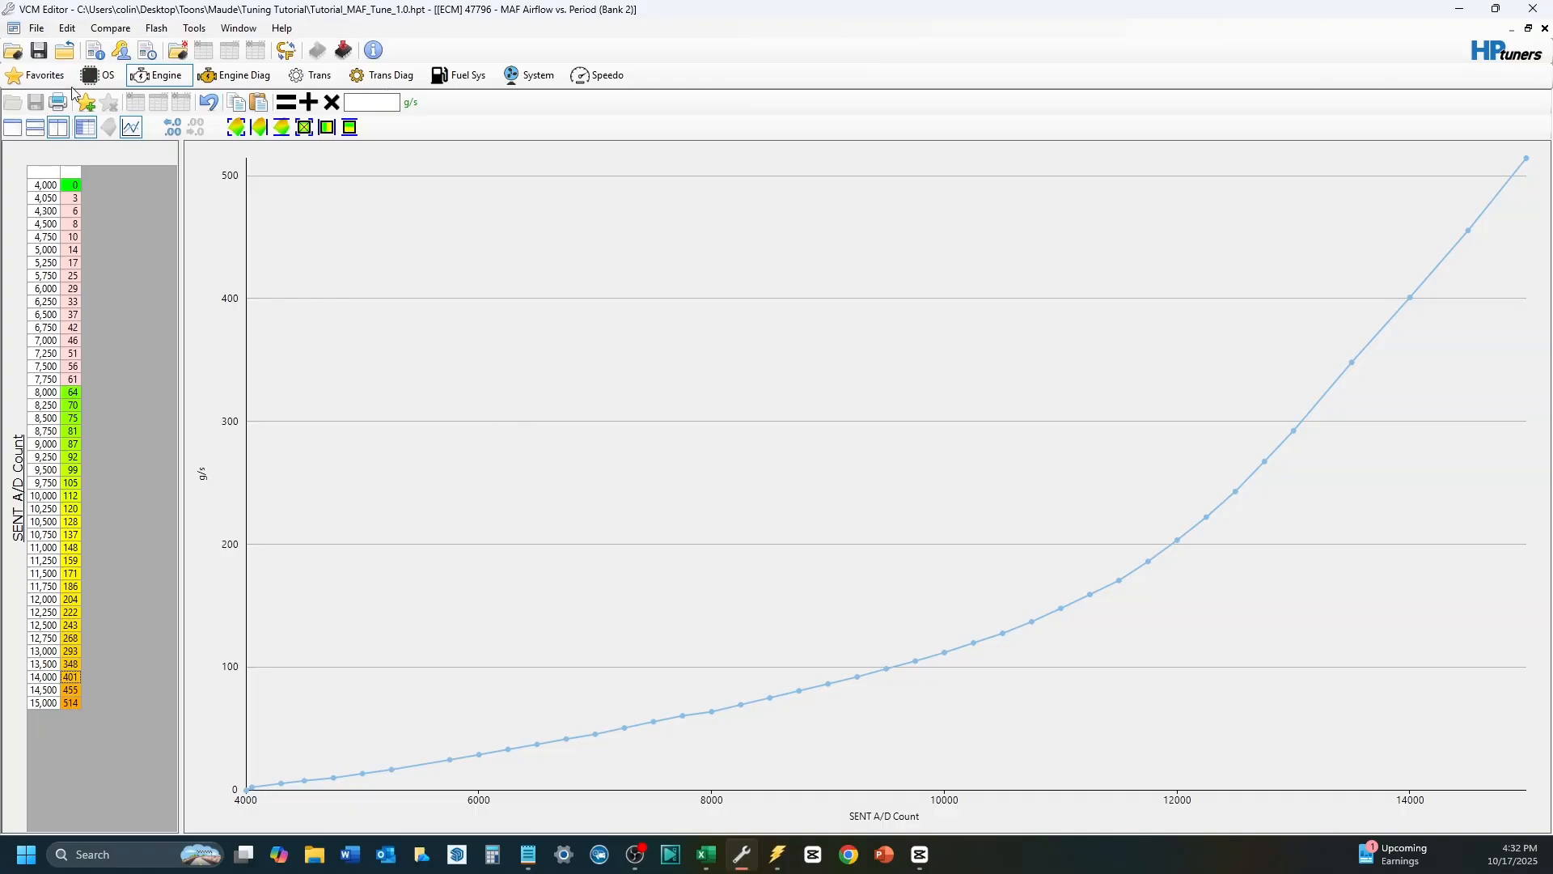
Step: Save the corrected tune as a new file named Tutorial_MAF_Tune_1.1 in the Tuning Tutorial folder
click(37, 30)
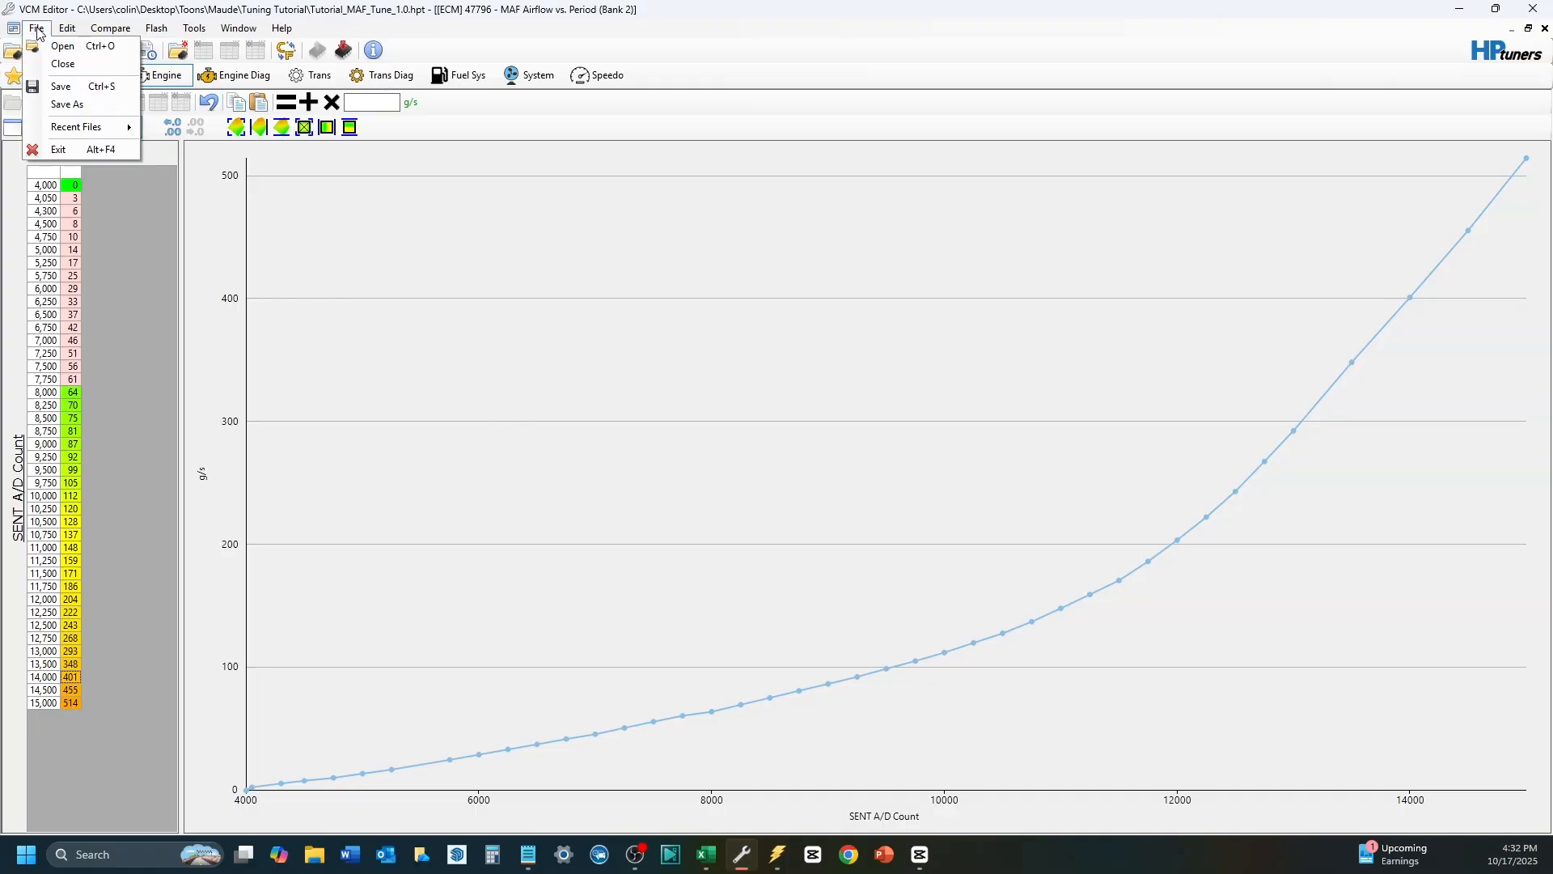
click(69, 104)
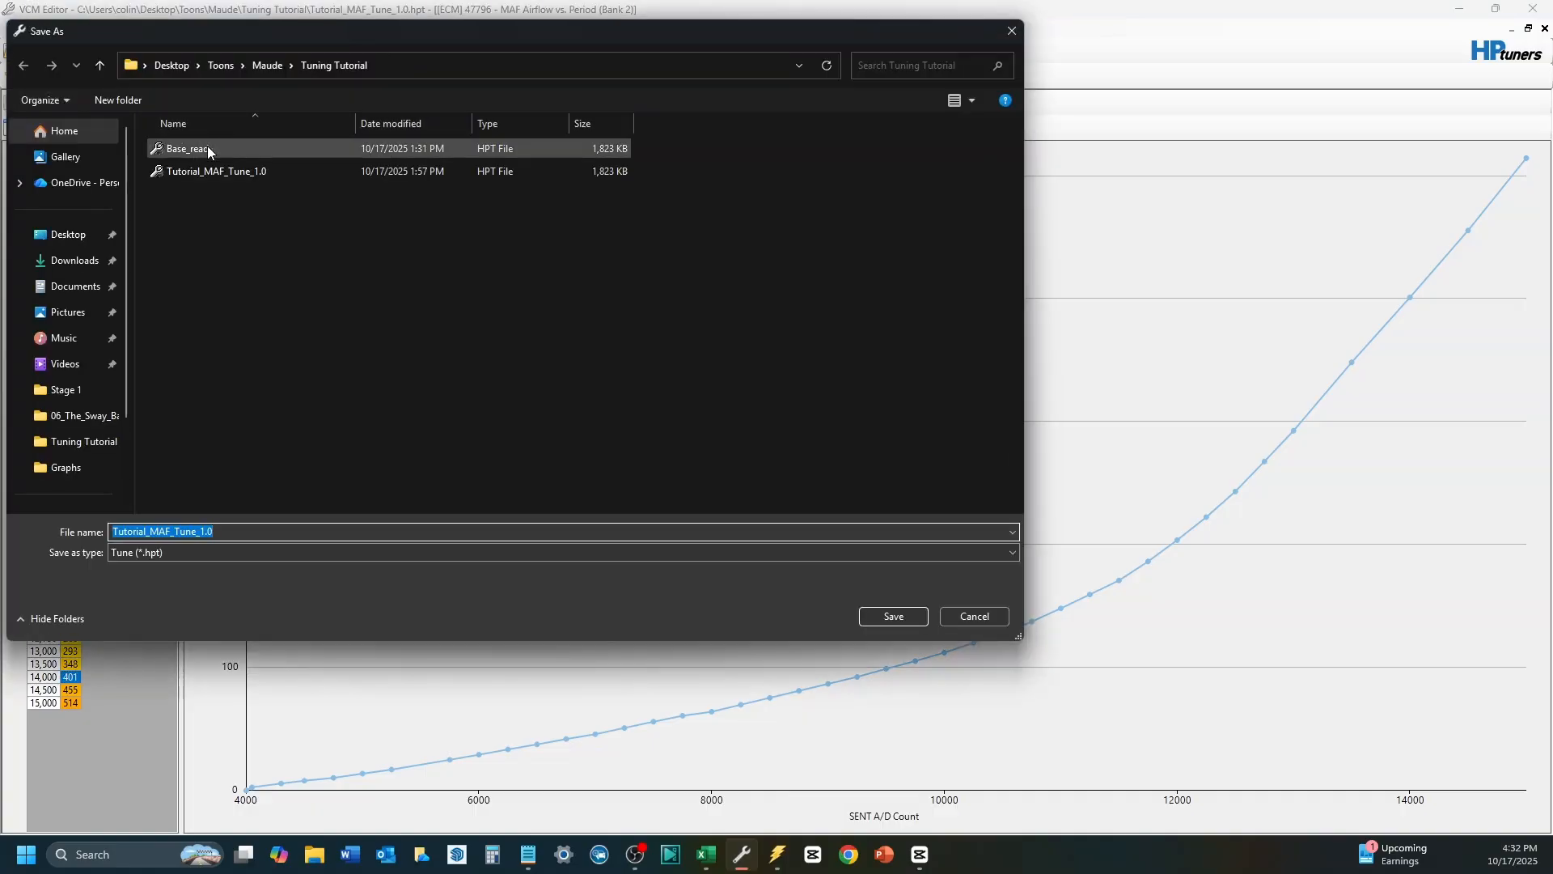
click(238, 171)
click(272, 532)
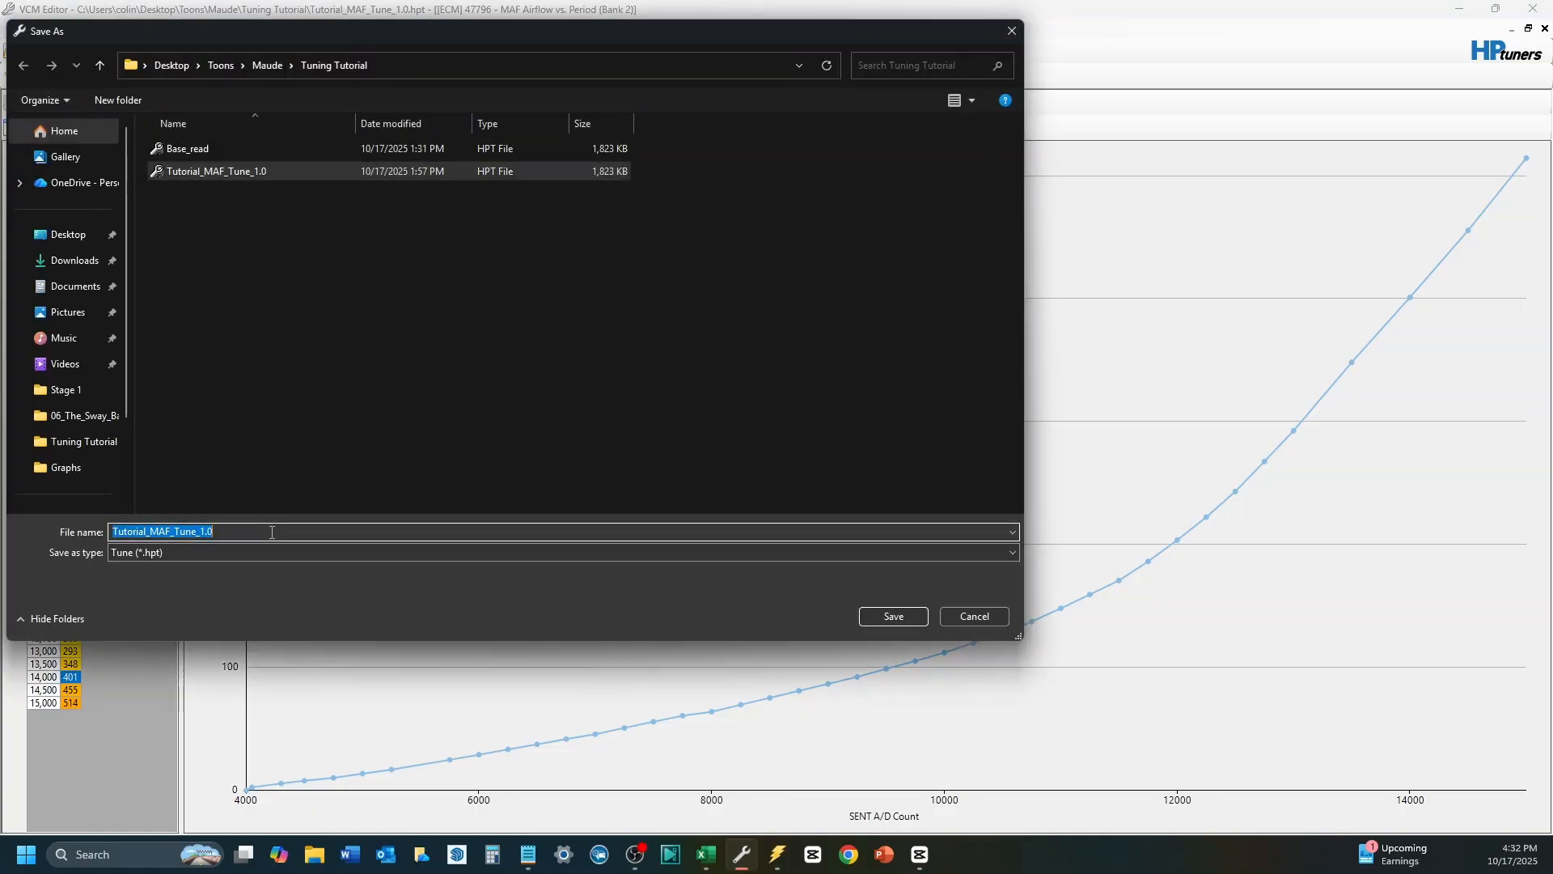
click(272, 531)
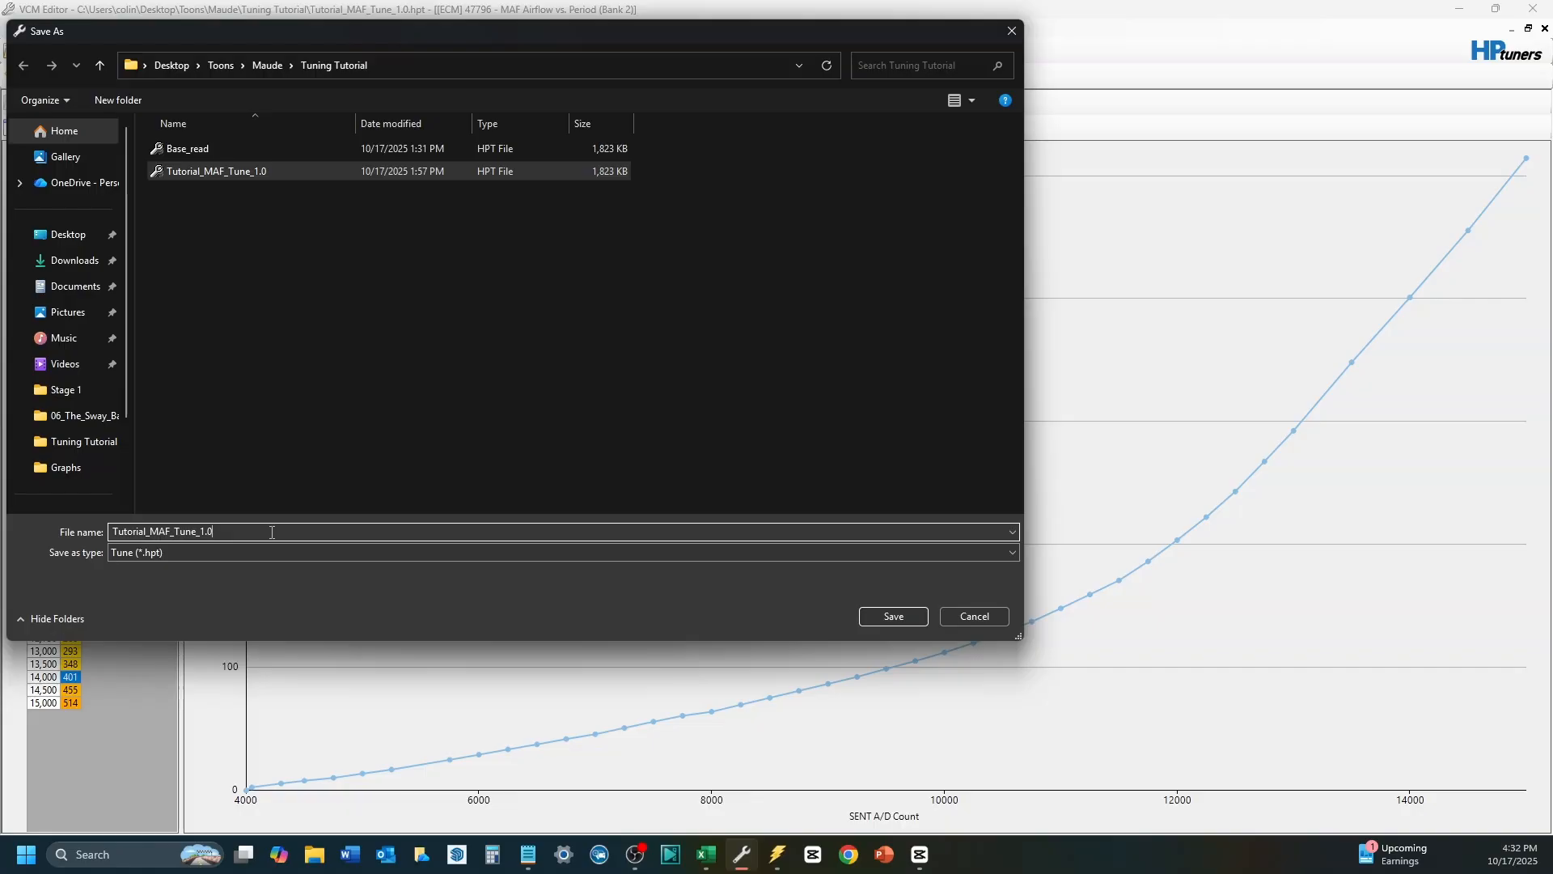
key(BackSpace)
text(1)
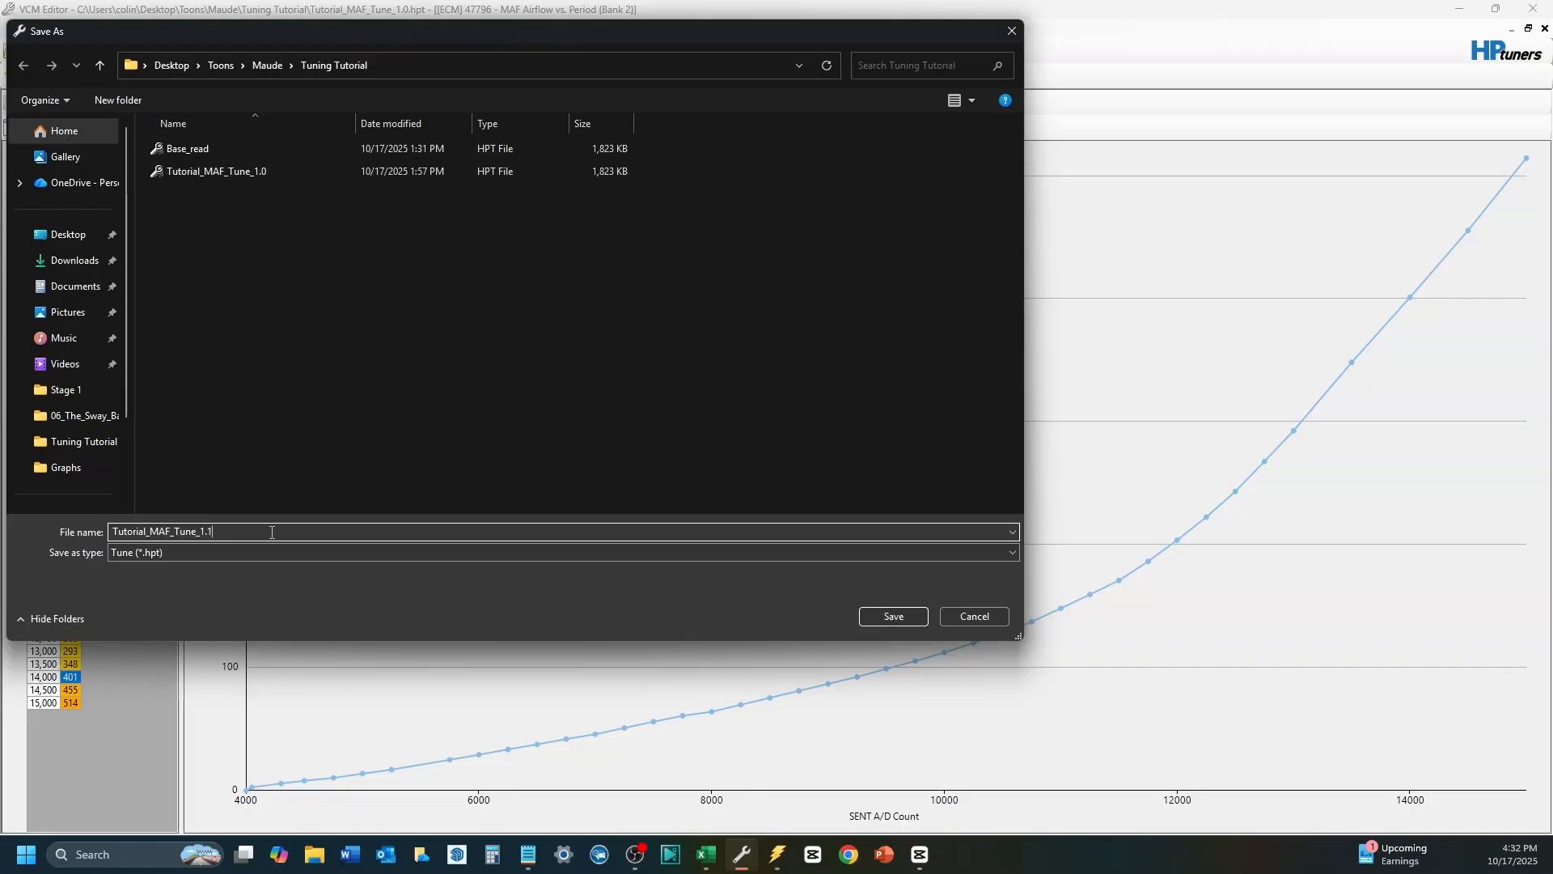
click(893, 616)
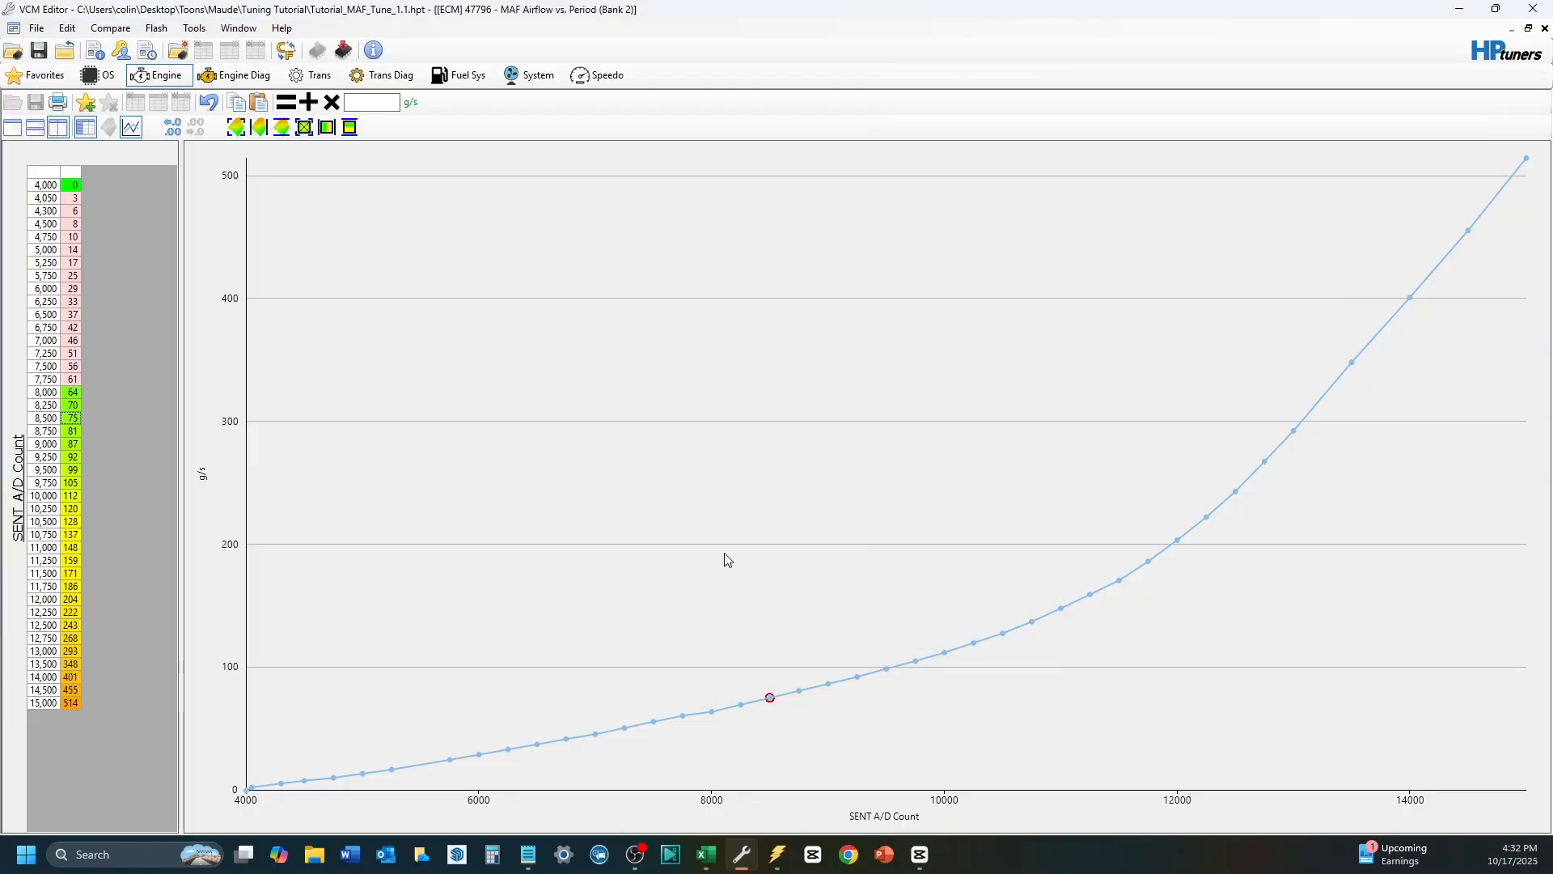
Step: Step through the corrected Bank 2 airflow points from 8,500 counts down to 4,050 counts to check the curve
key(Up)
key(Up)
key(Up)
key(Up)
key(Up)
key(Up)
key(Up)
key(Up)
key(Up)
key(Up)
key(Up)
key(Up)
key(Up)
key(Up)
key(Up)
key(Up)
key(Up)
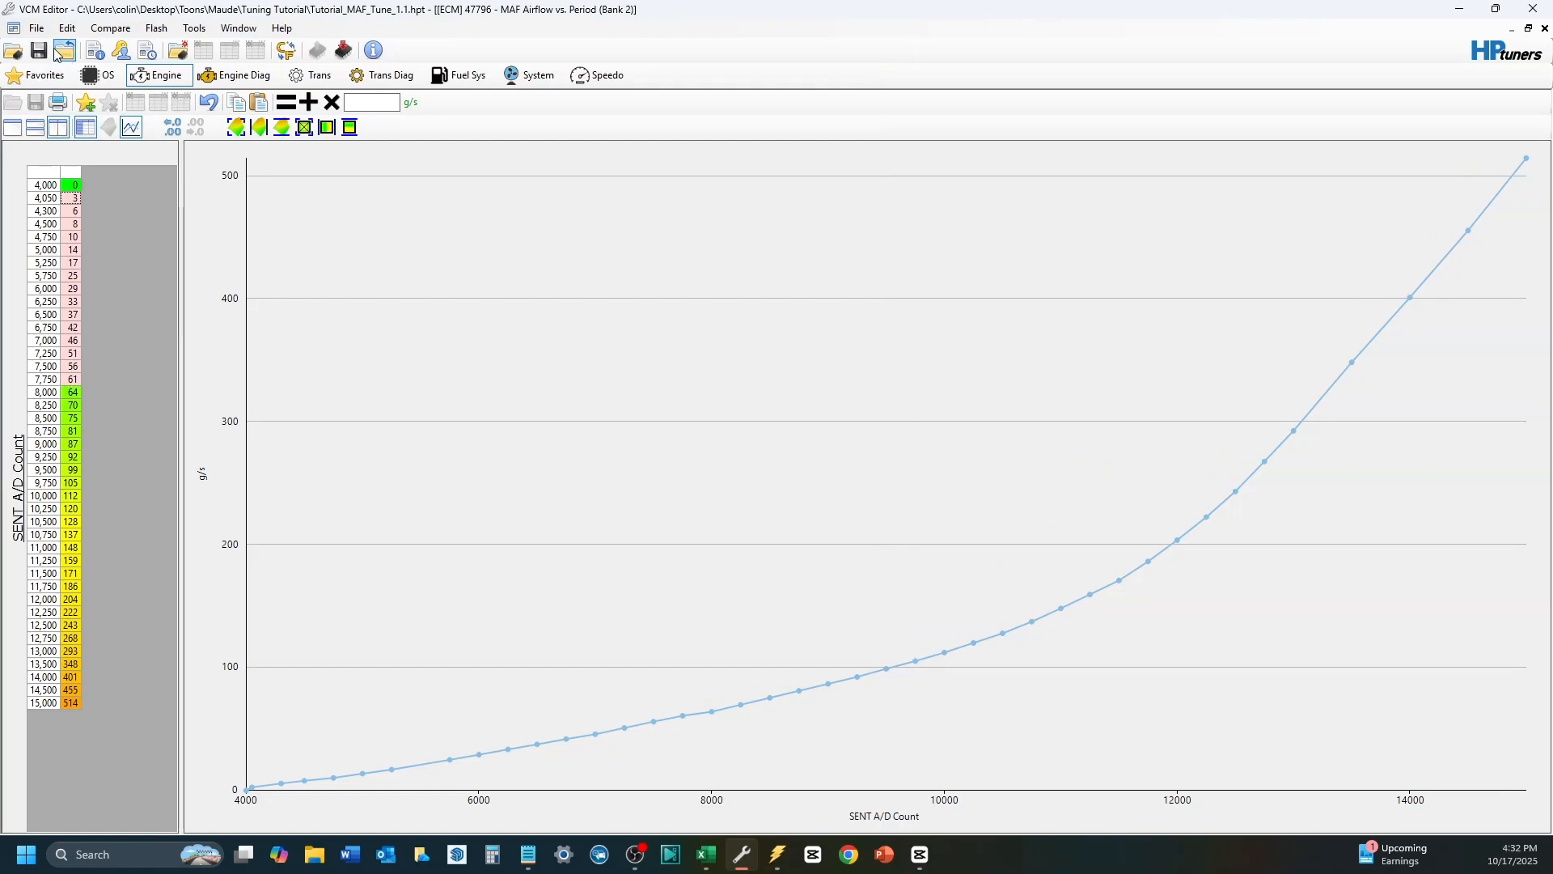
Step: Save the current tune file and close the Bank 2 airflow table
click(39, 51)
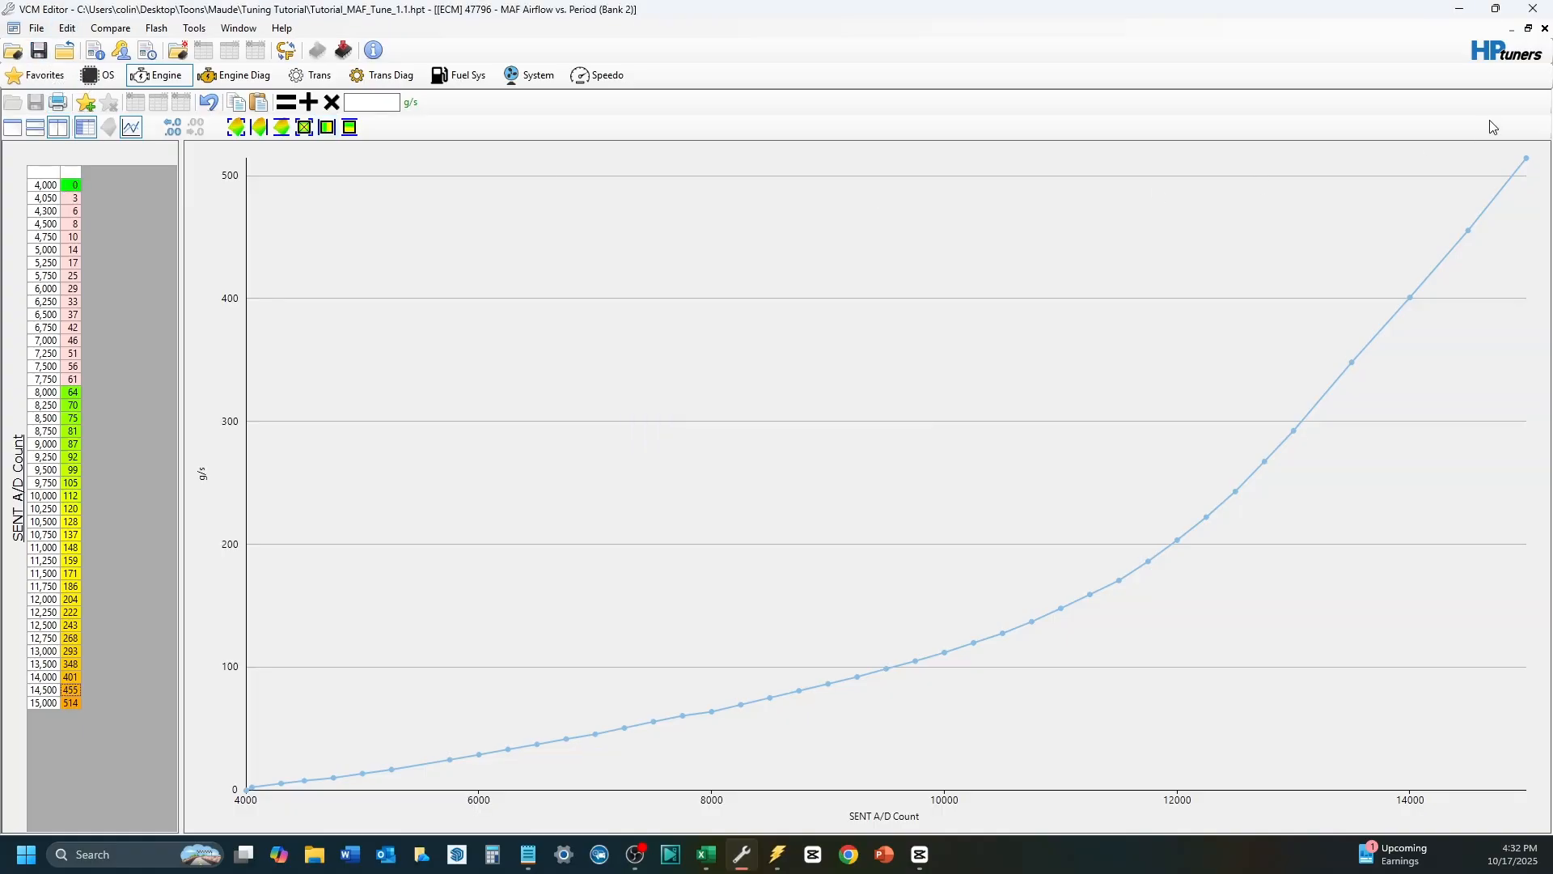
click(1544, 28)
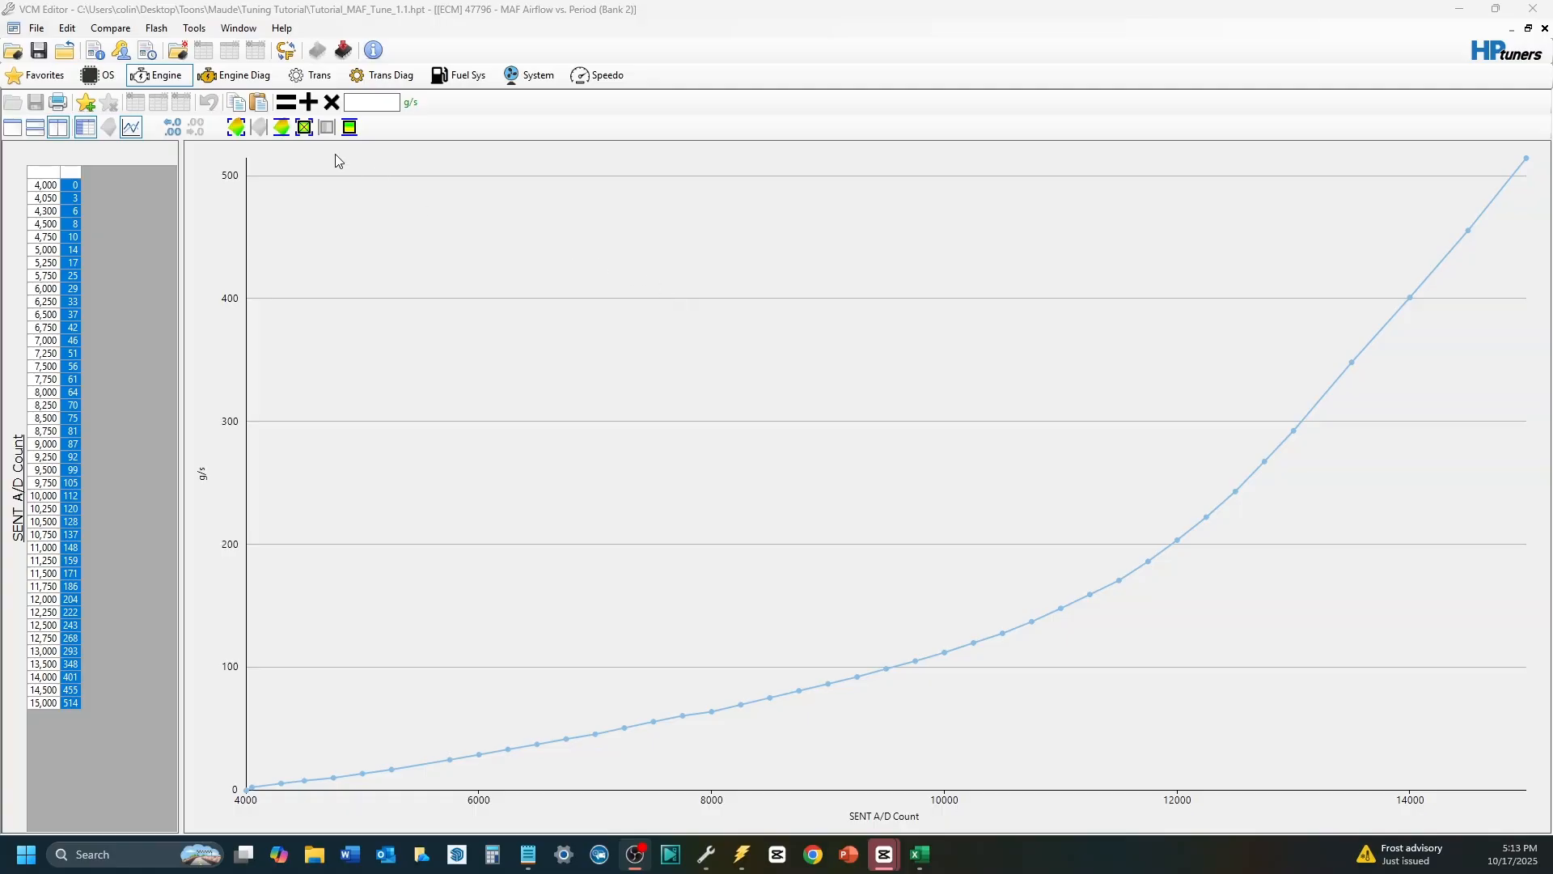
Step: Save the tune as a new revision named Tutorial_MAF_Tune_1.2 in the Tuning Tutorial folder
click(37, 32)
click(61, 86)
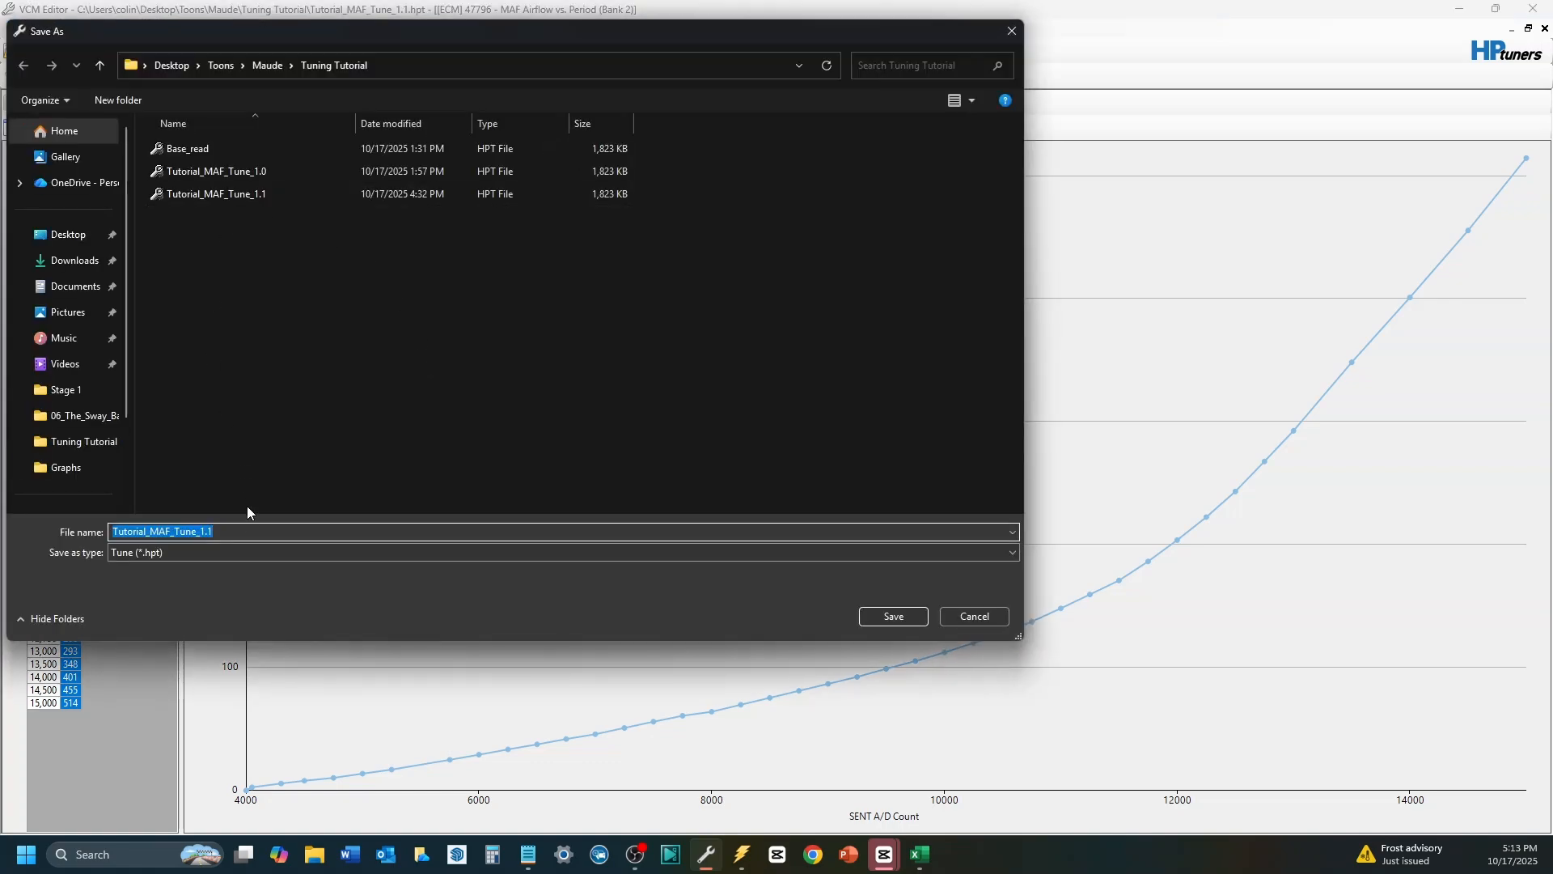
click(244, 537)
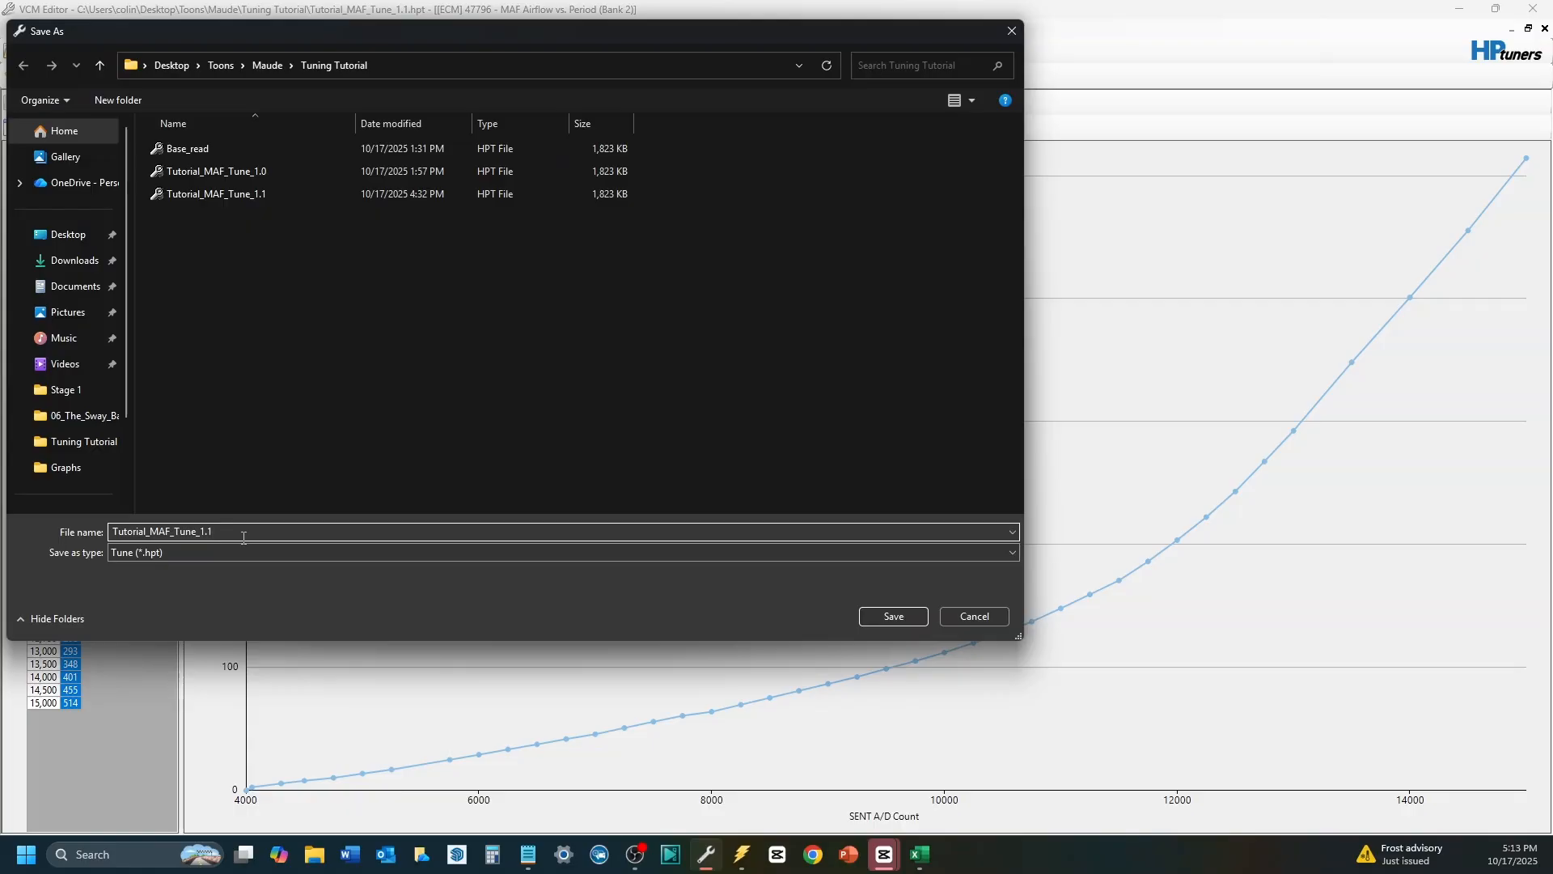
text(2)
key(Return)
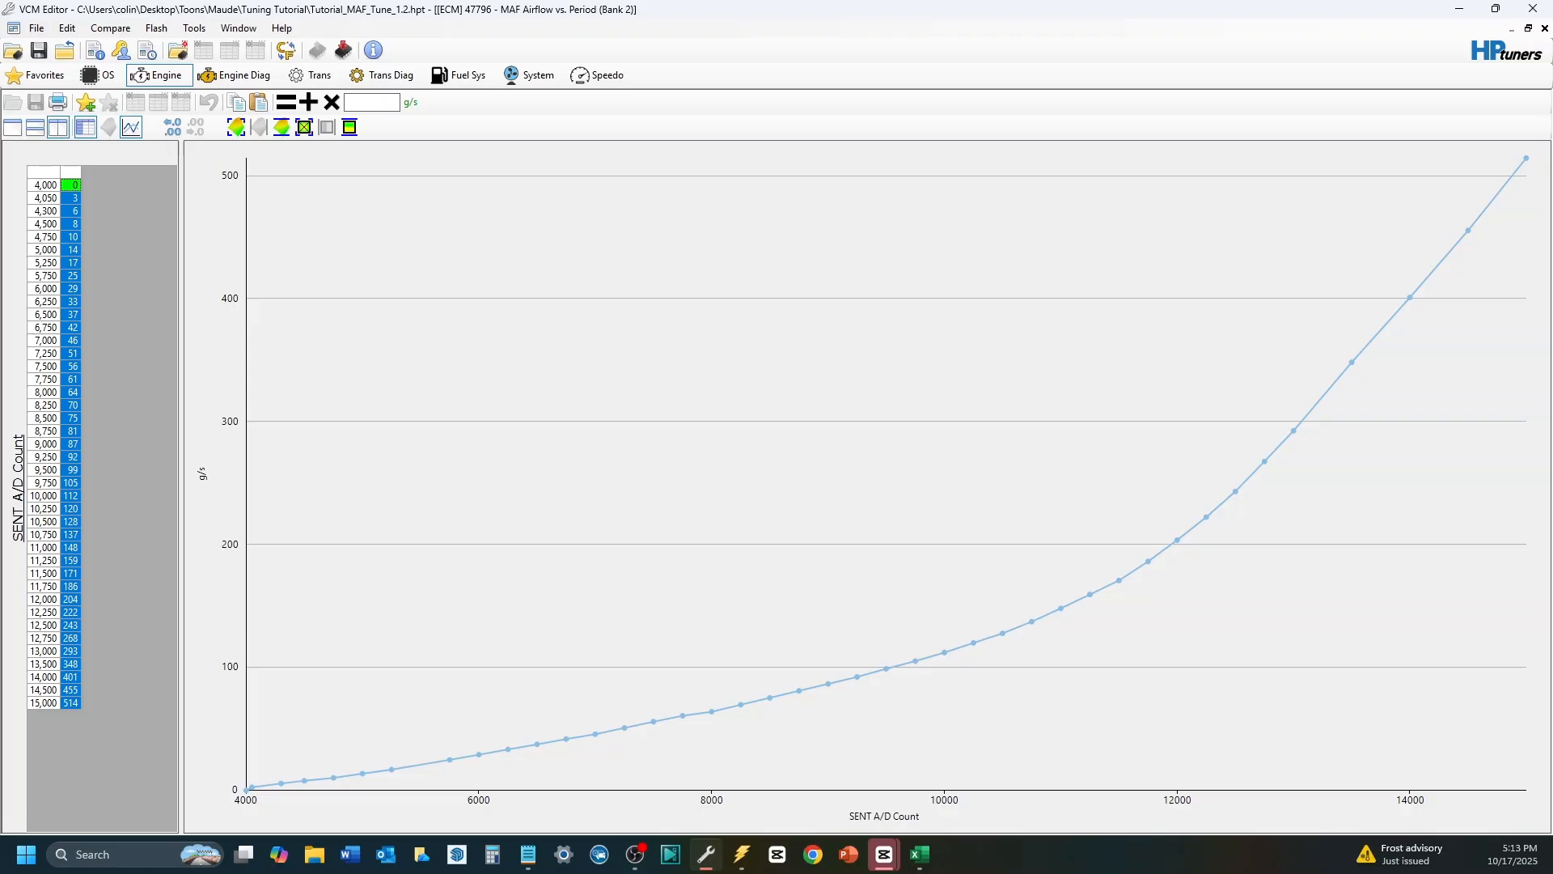
Step: Close the Bank 2 airflow table, then switch to VCM Scanner and disconnect it from the vehicle
click(1529, 30)
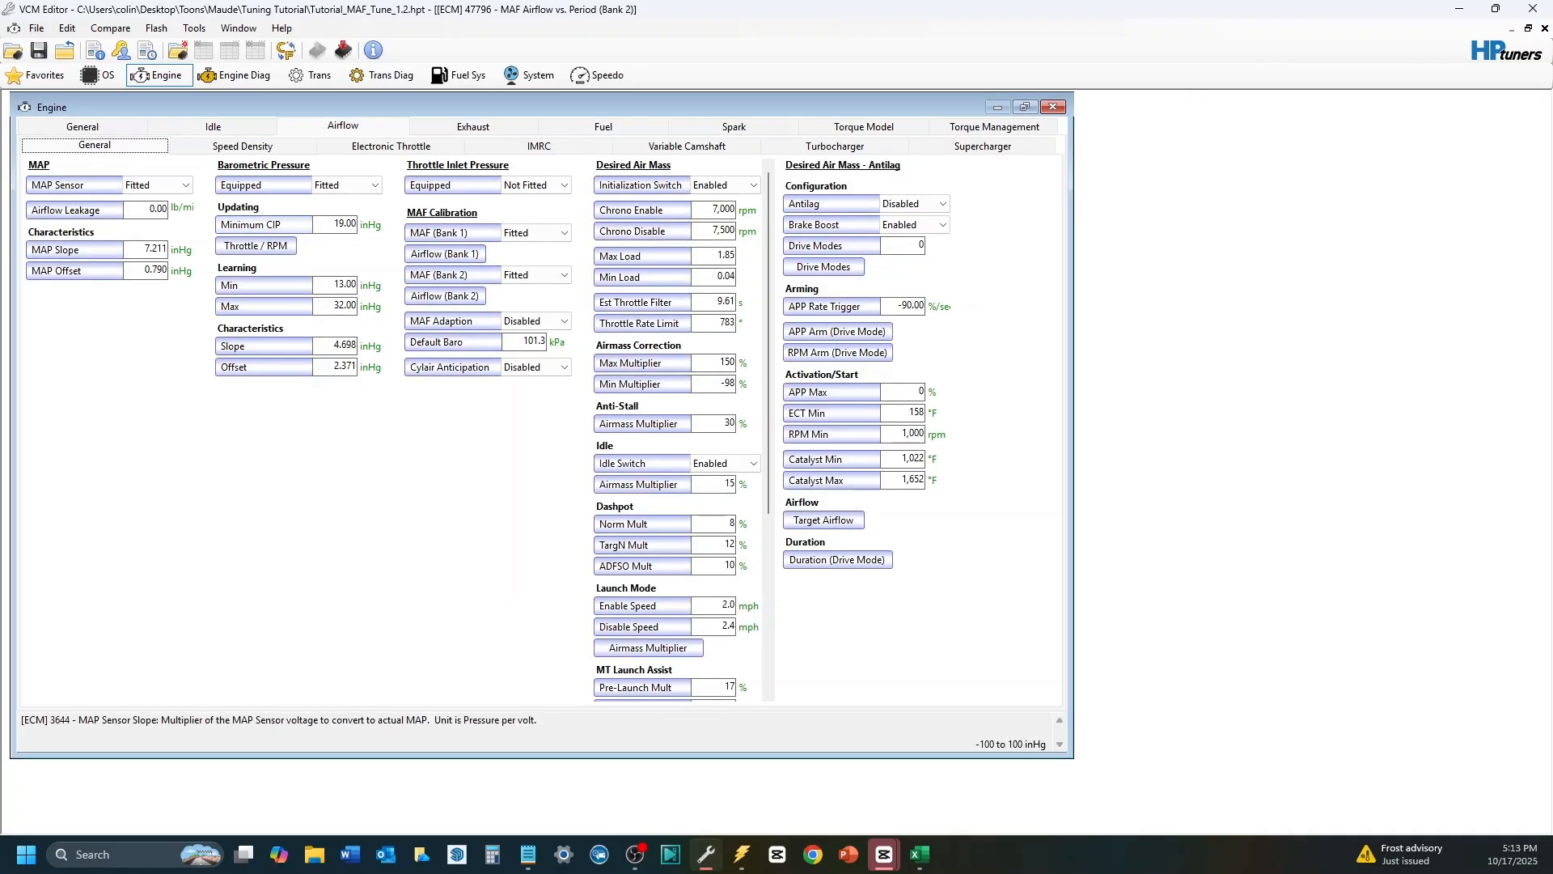
key(alt+Tab)
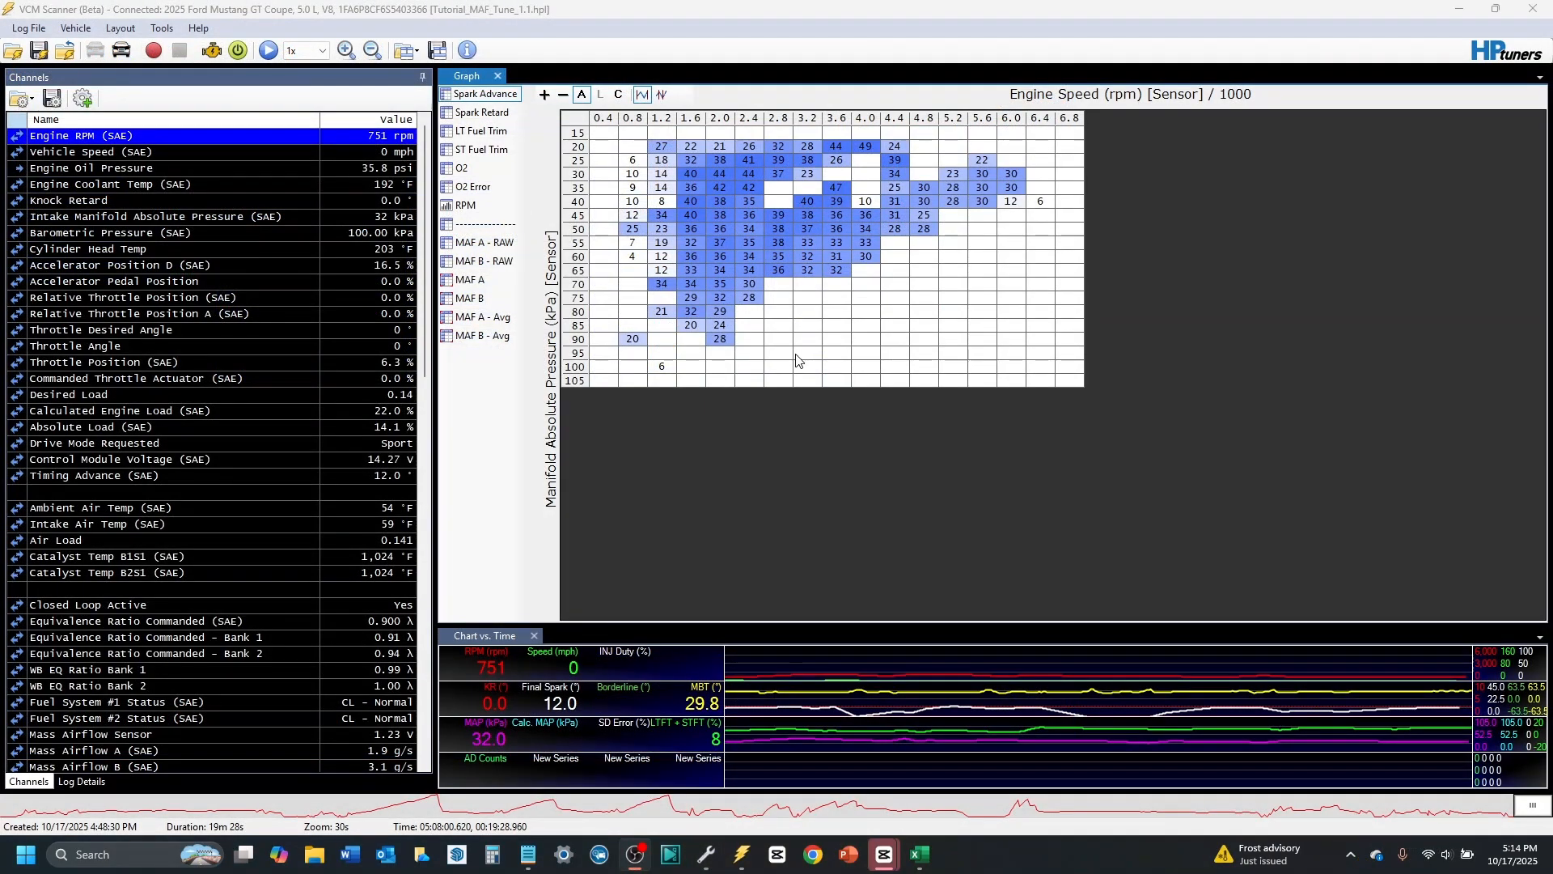
click(119, 51)
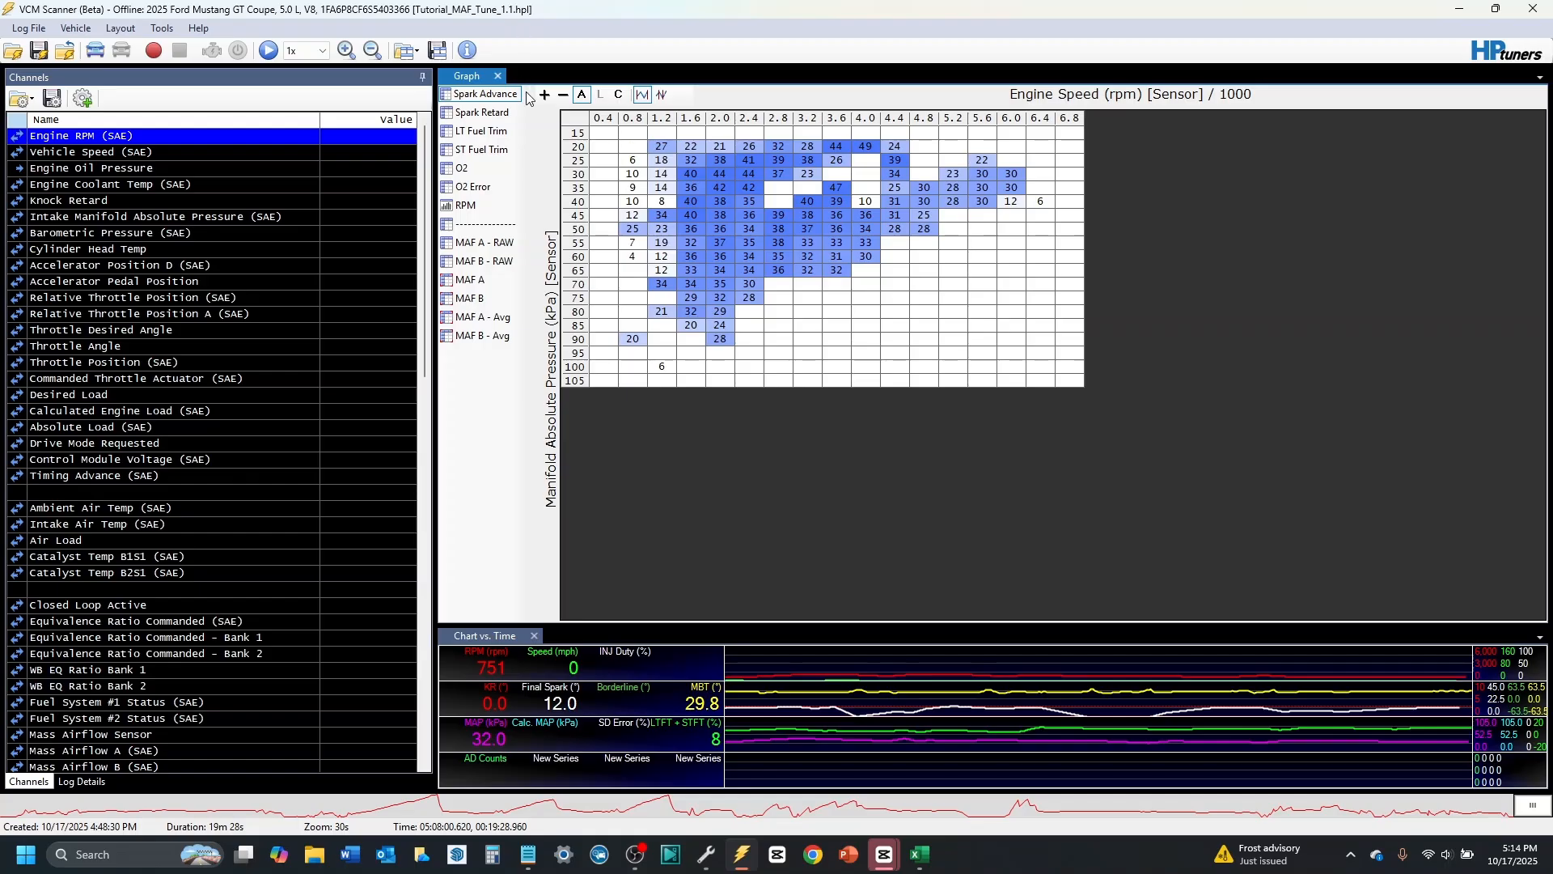
Step: Compare the MAF A and MAF B fuel trim error graphs with the MAF A - Avg and MAF B - Avg graphs
click(481, 280)
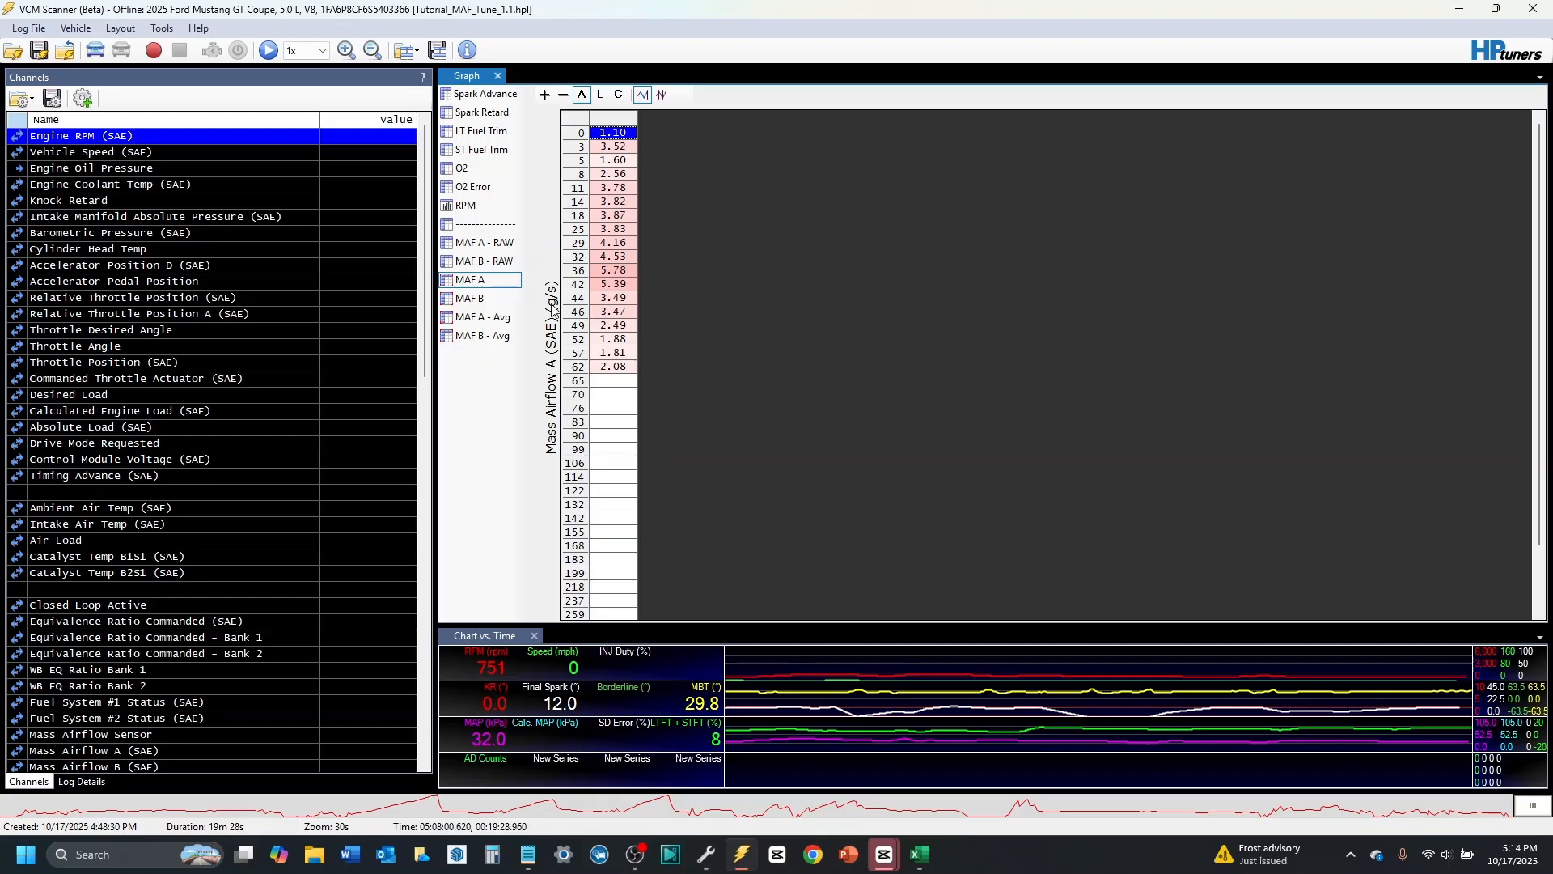
click(479, 298)
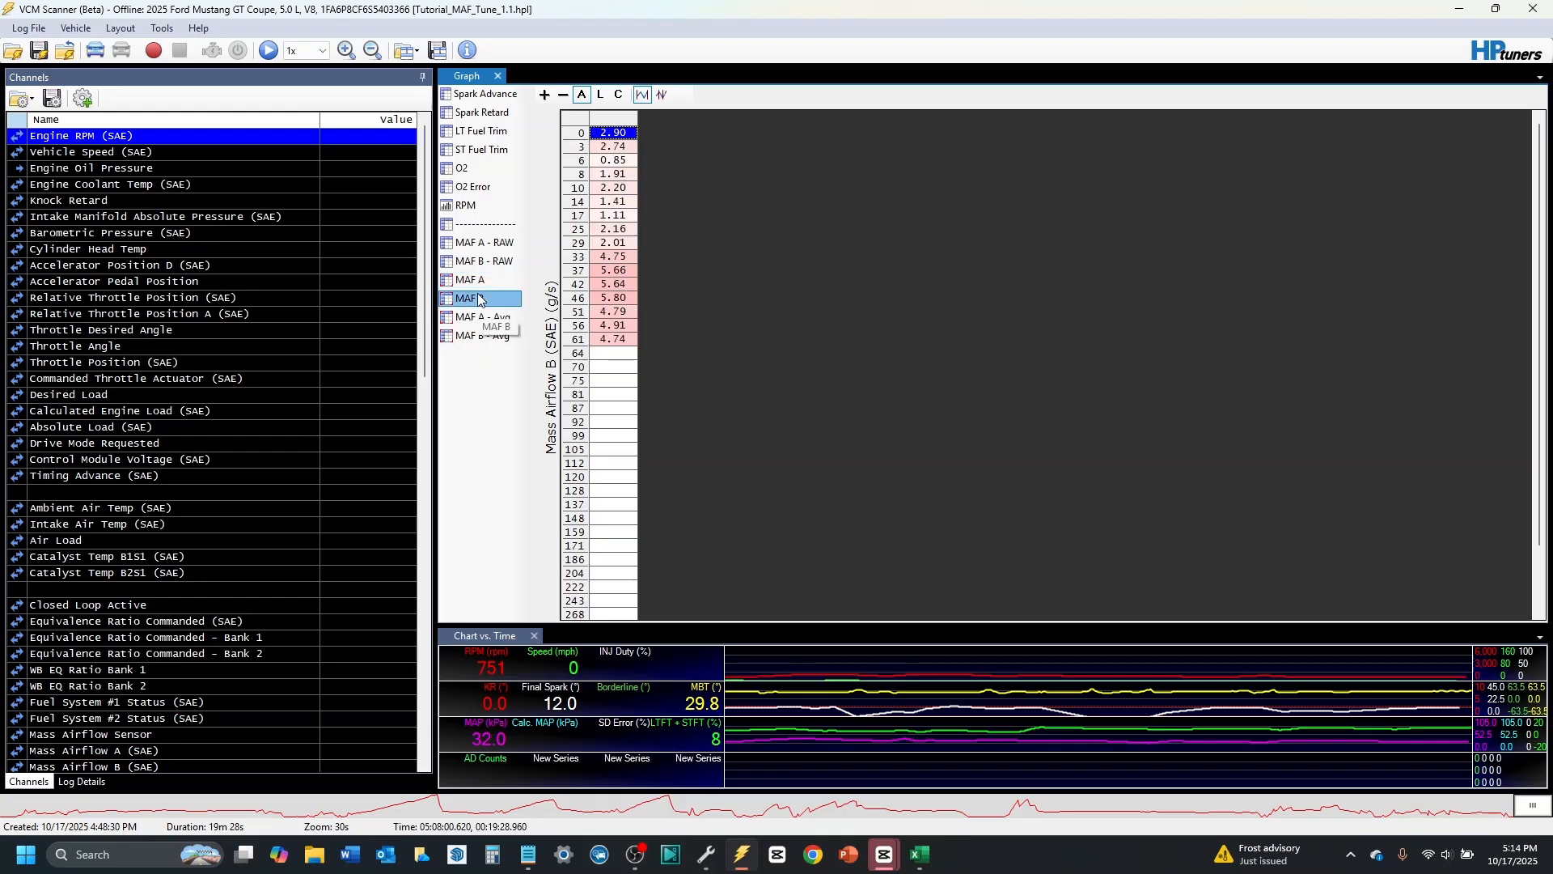
click(613, 146)
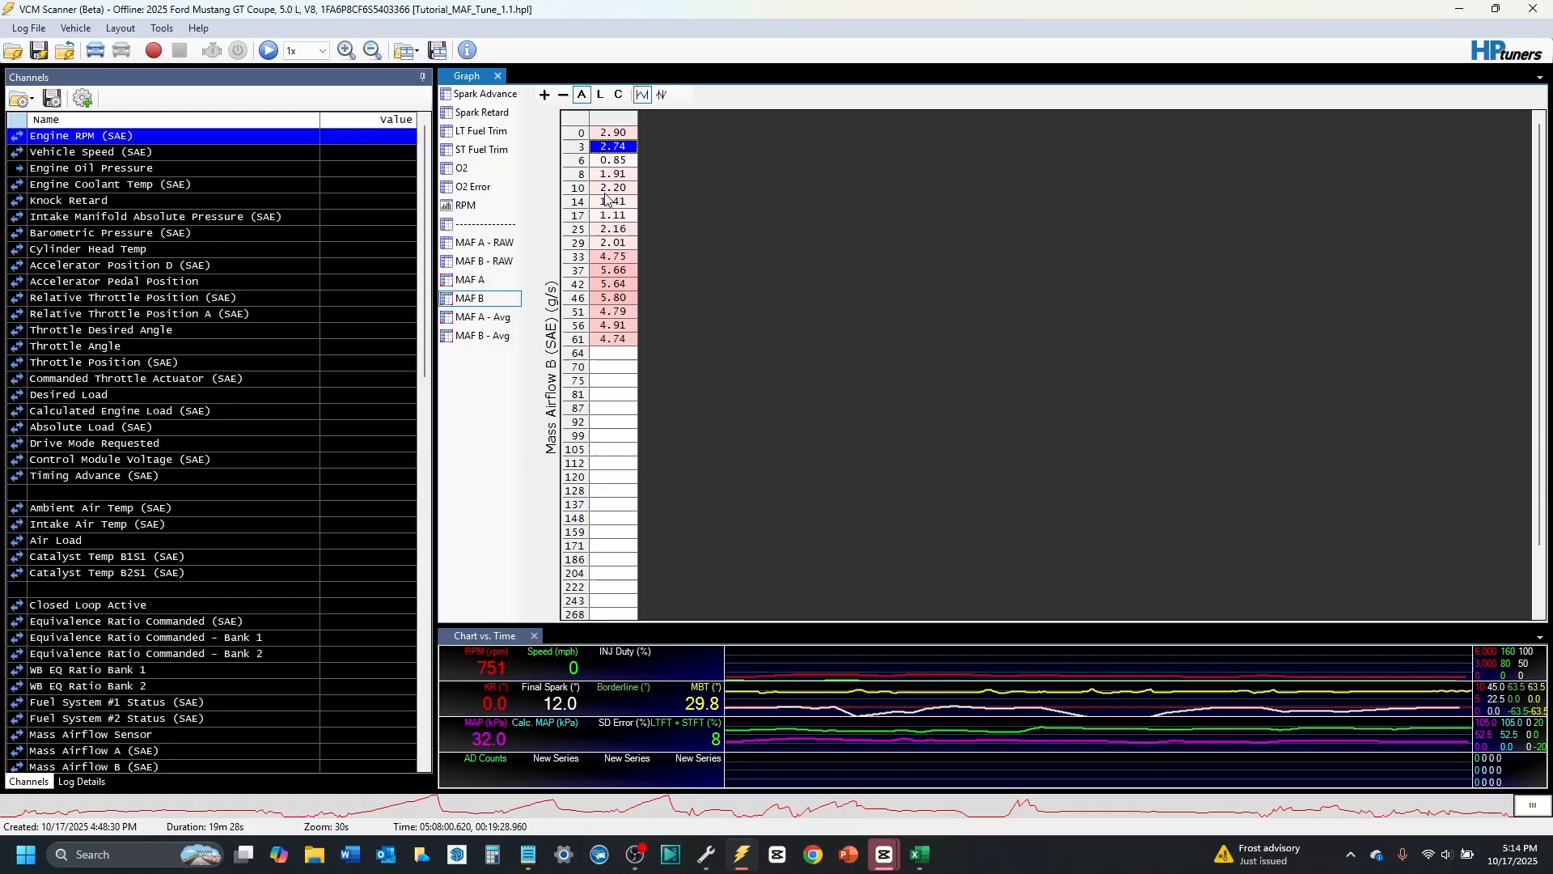
click(615, 241)
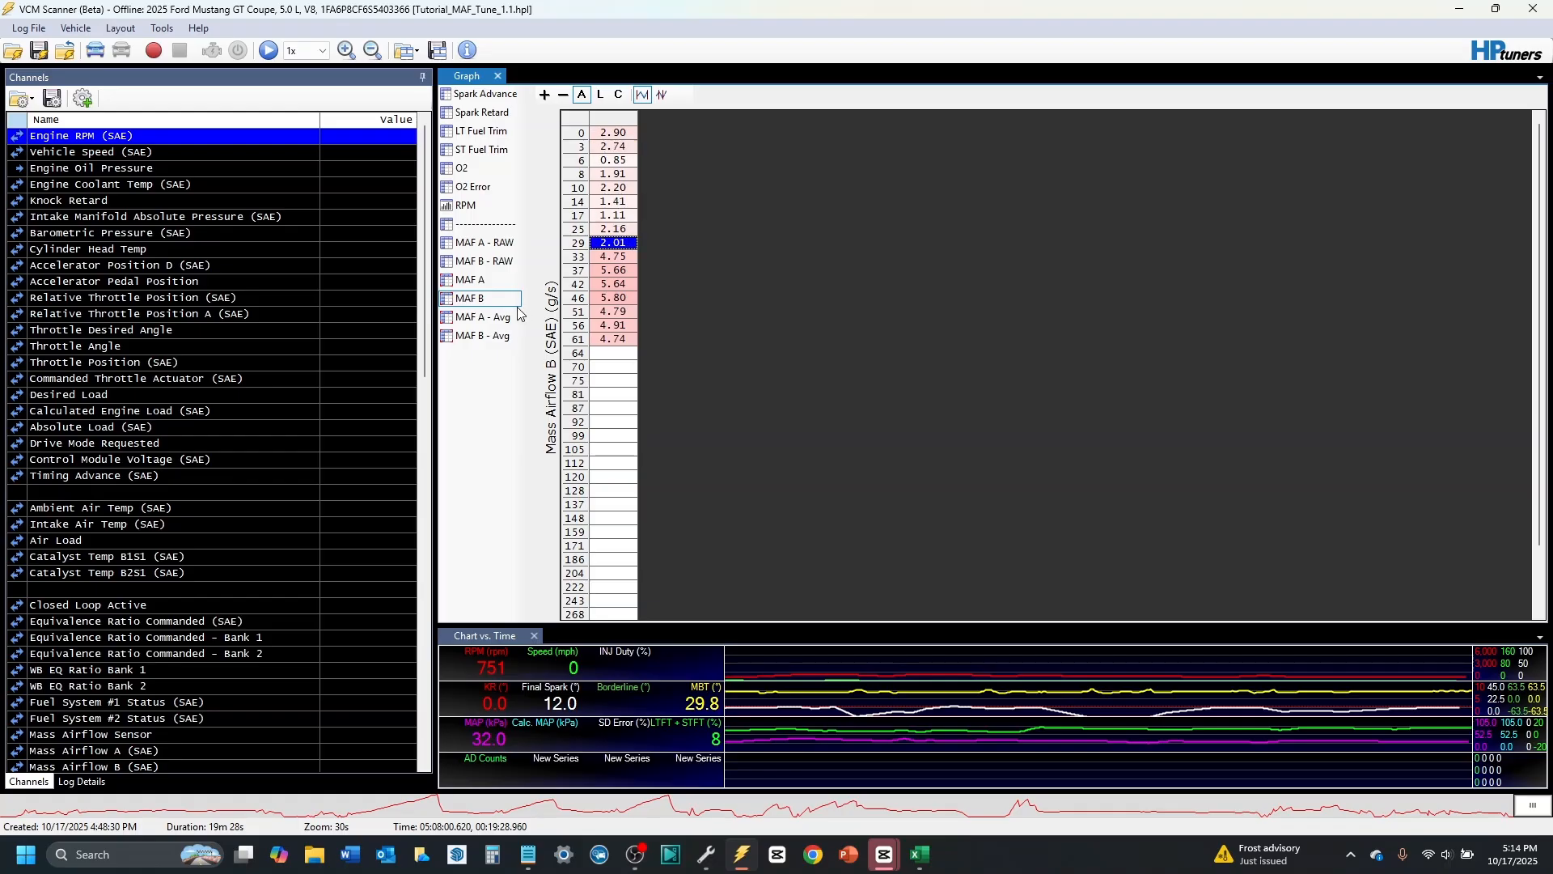
click(487, 318)
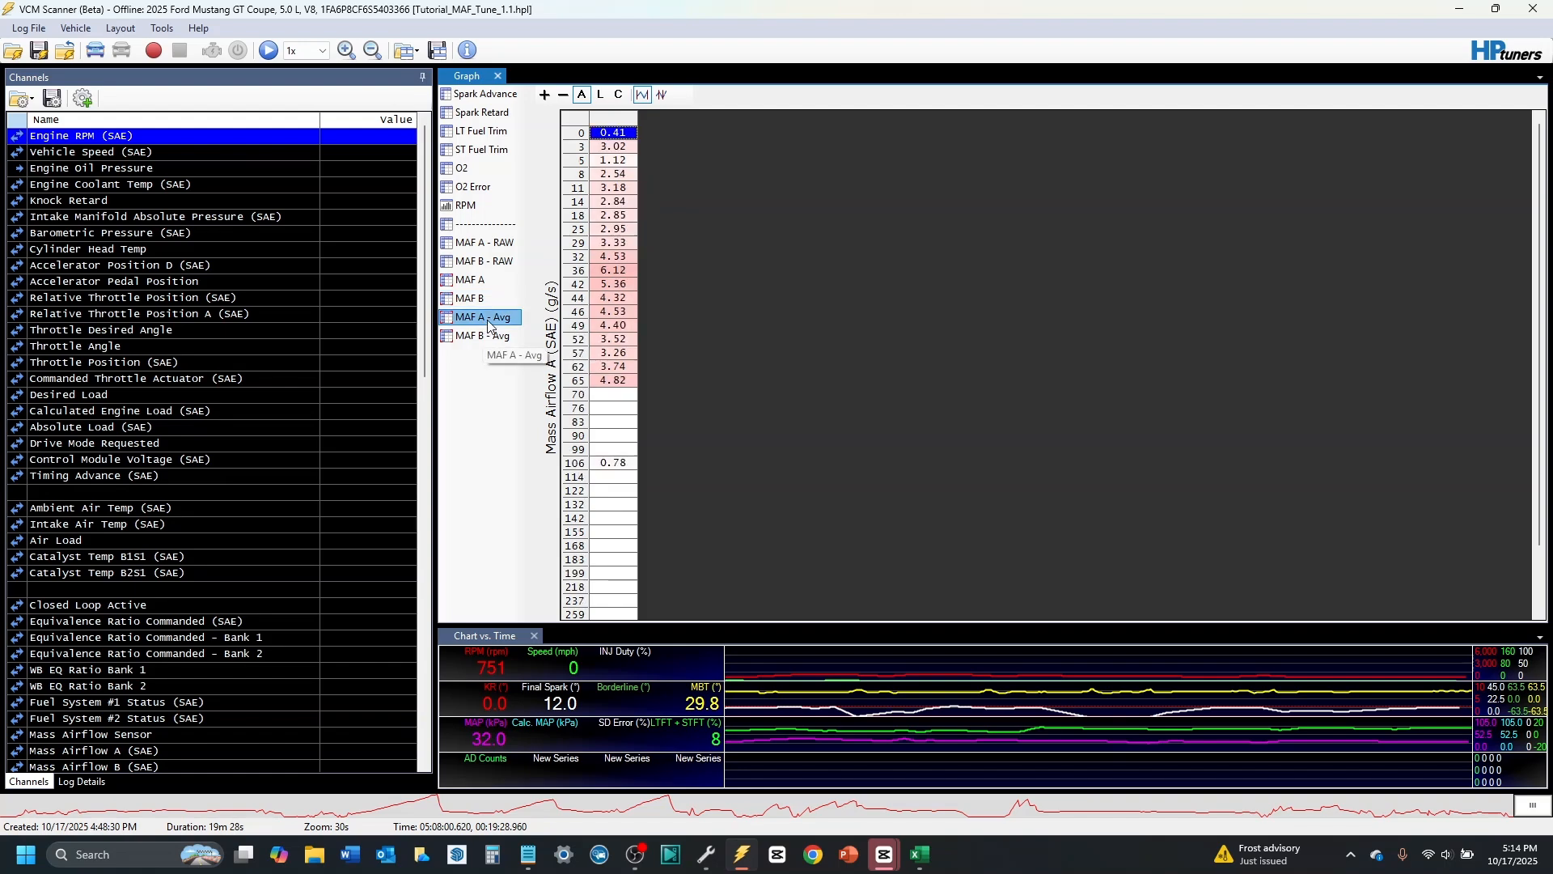
click(476, 337)
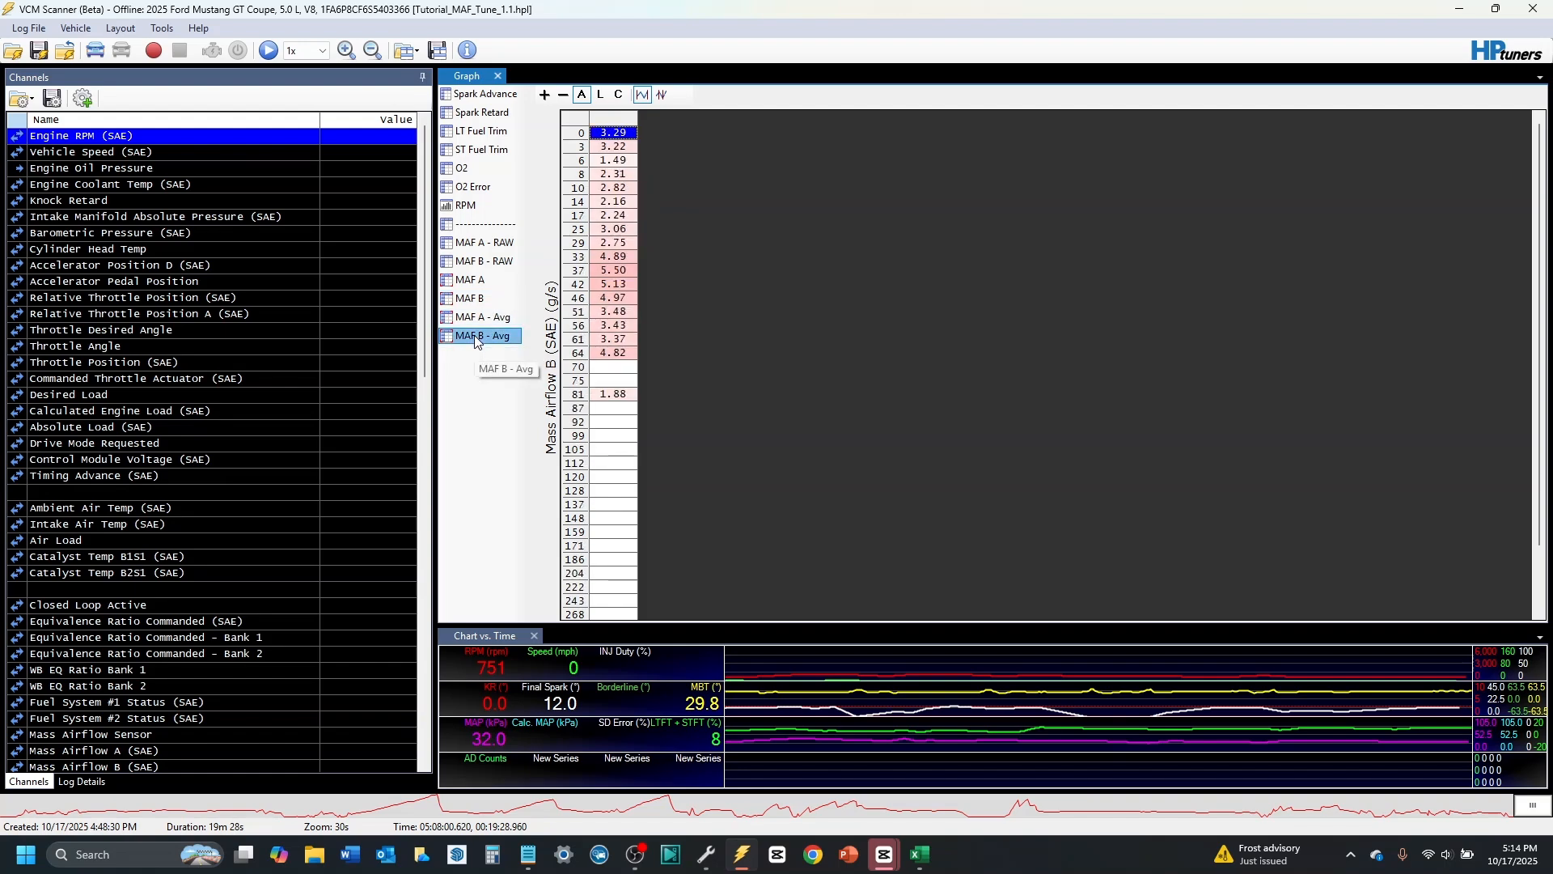
click(488, 318)
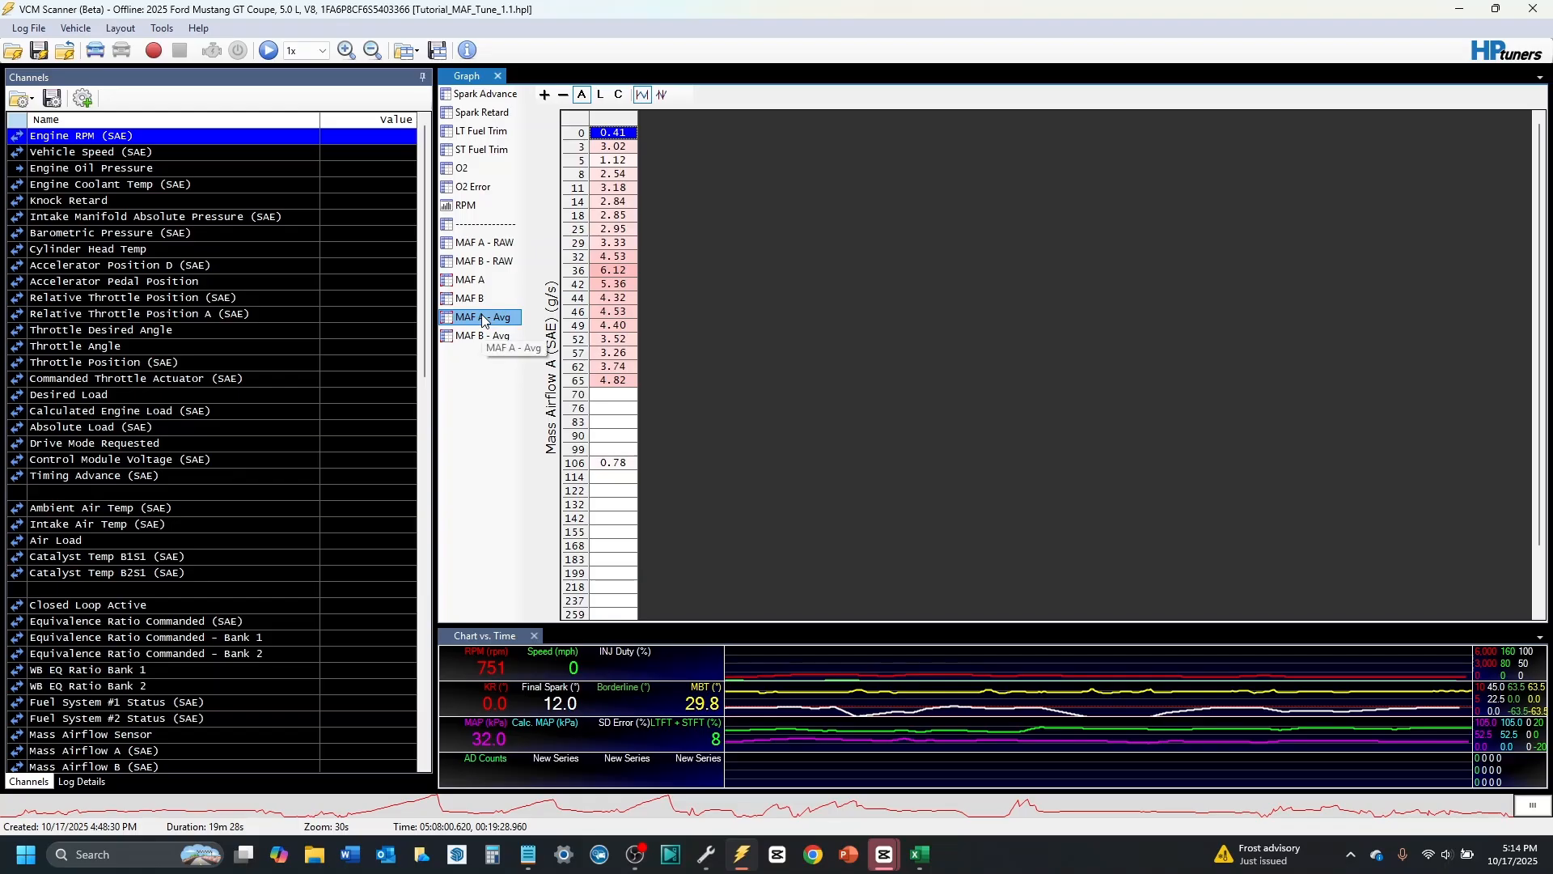
key(Up)
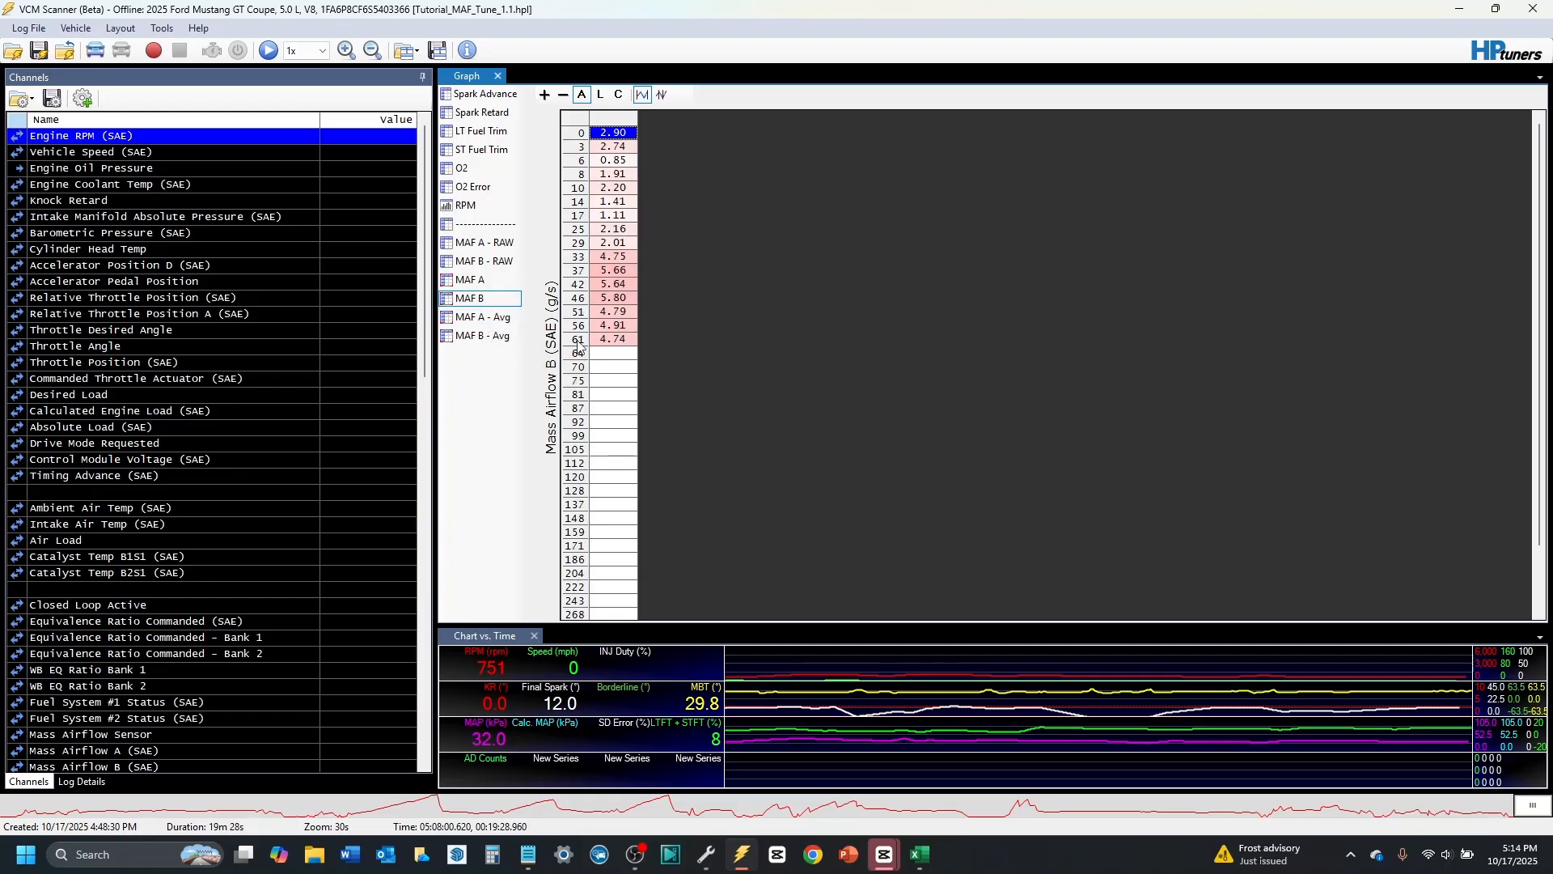
click(488, 337)
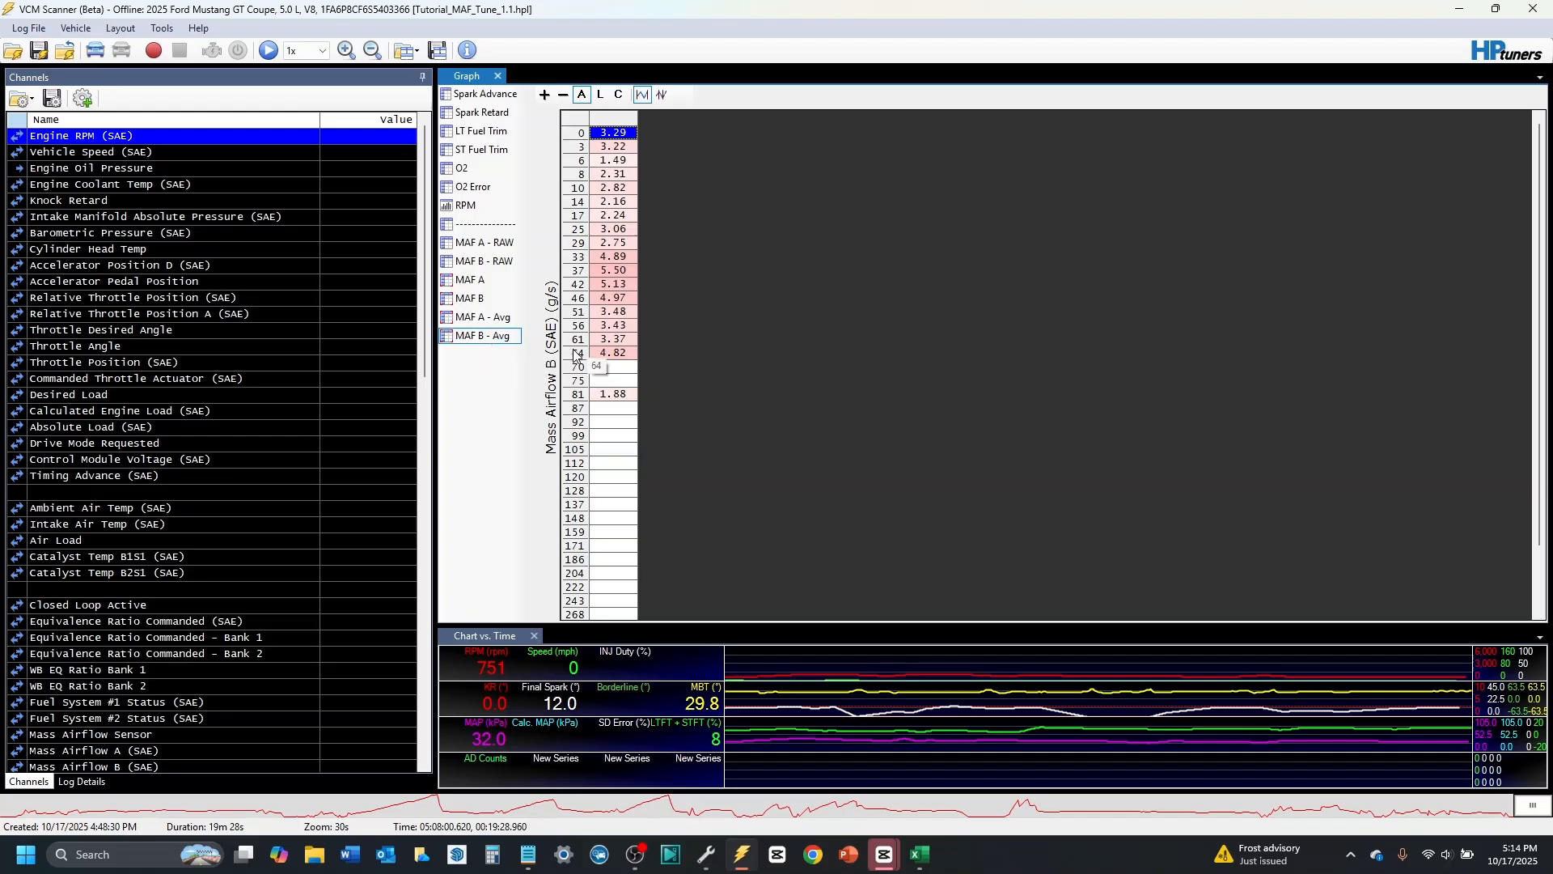
click(475, 280)
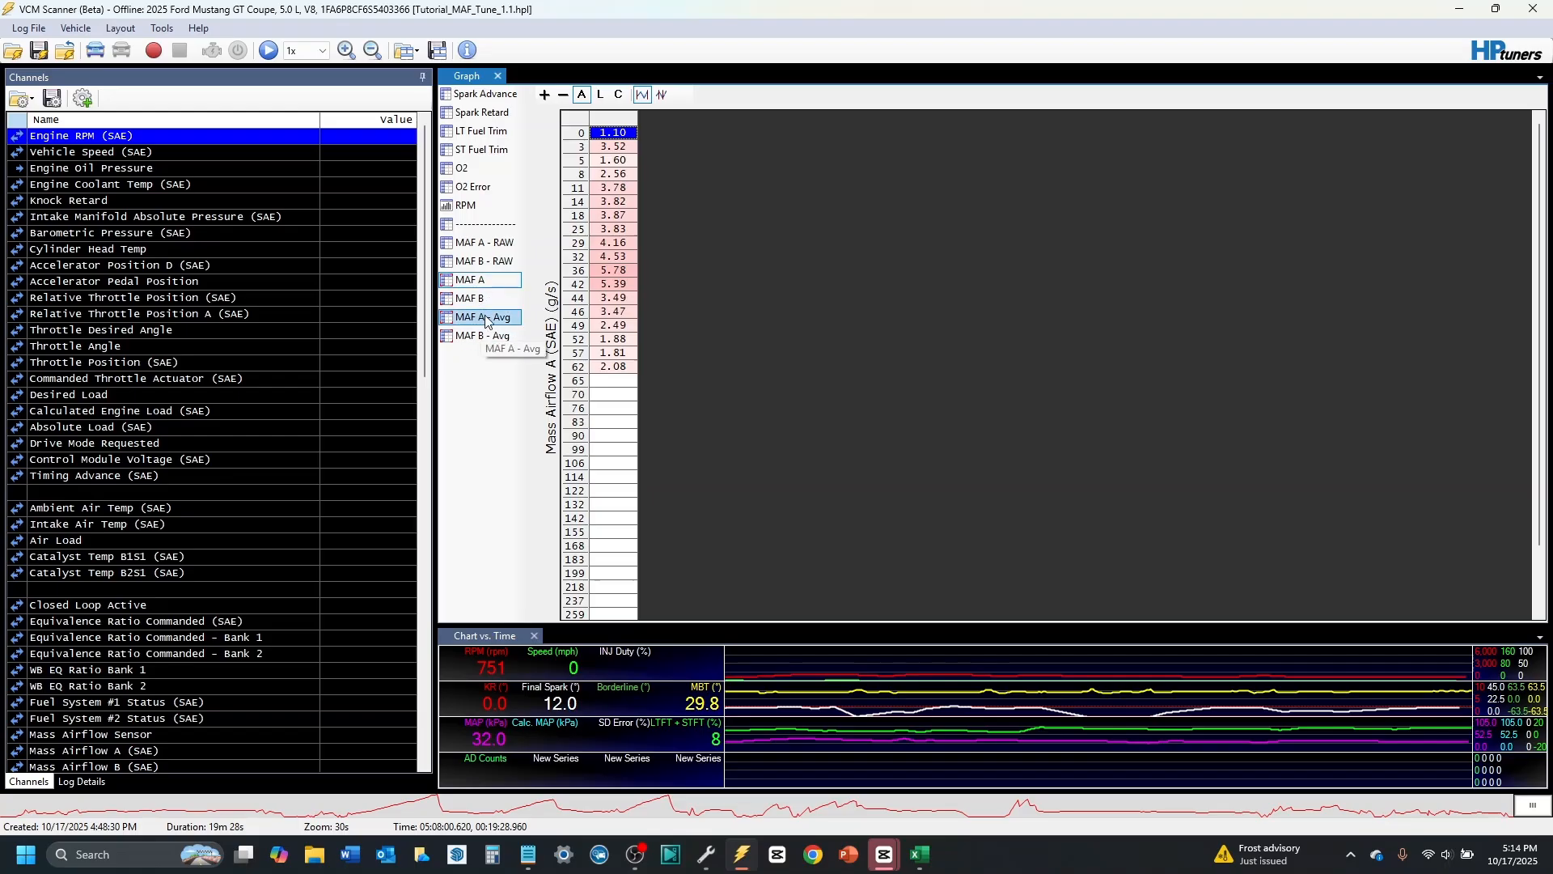
click(515, 317)
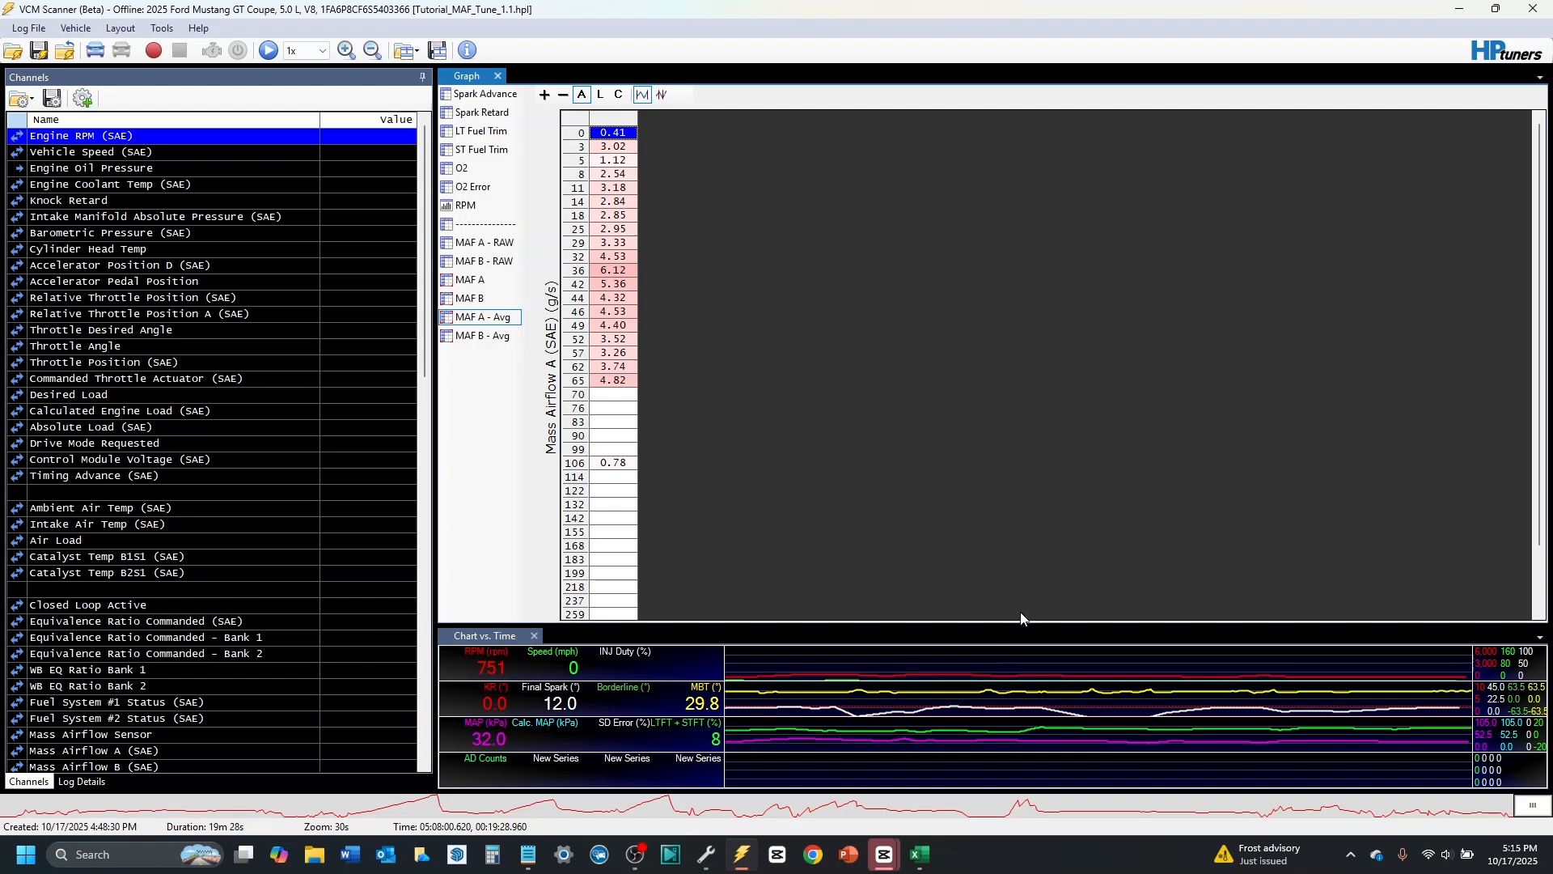
Step: Enlarge the graph area and examine the MAF A - Avg cell hit counts against its average values and the MAF A graph
drag(1020, 625, 1031, 691)
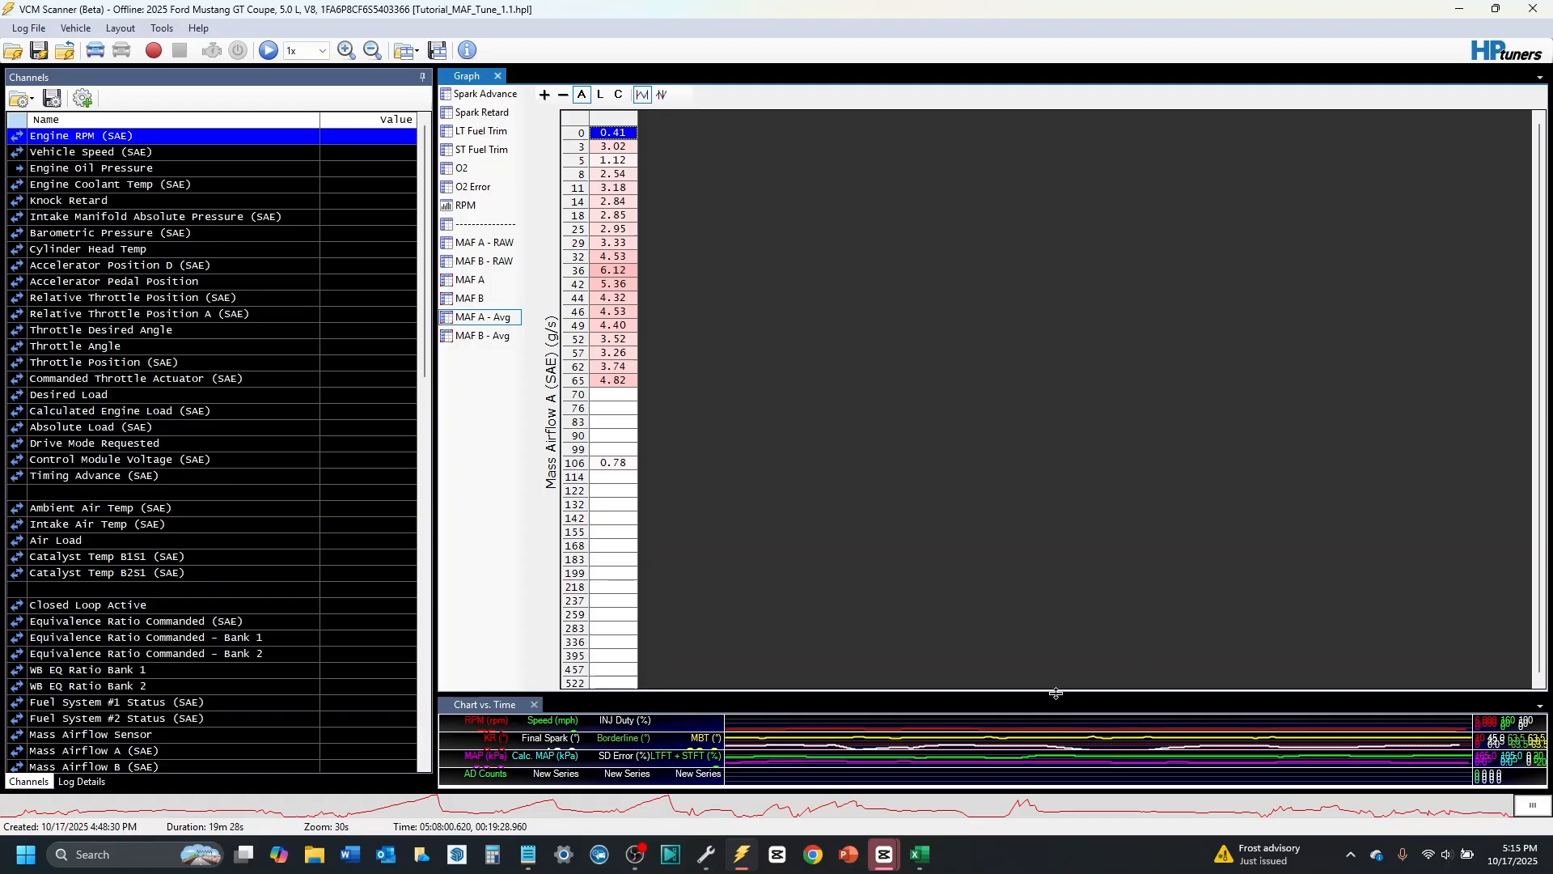
drag(1055, 693, 1058, 717)
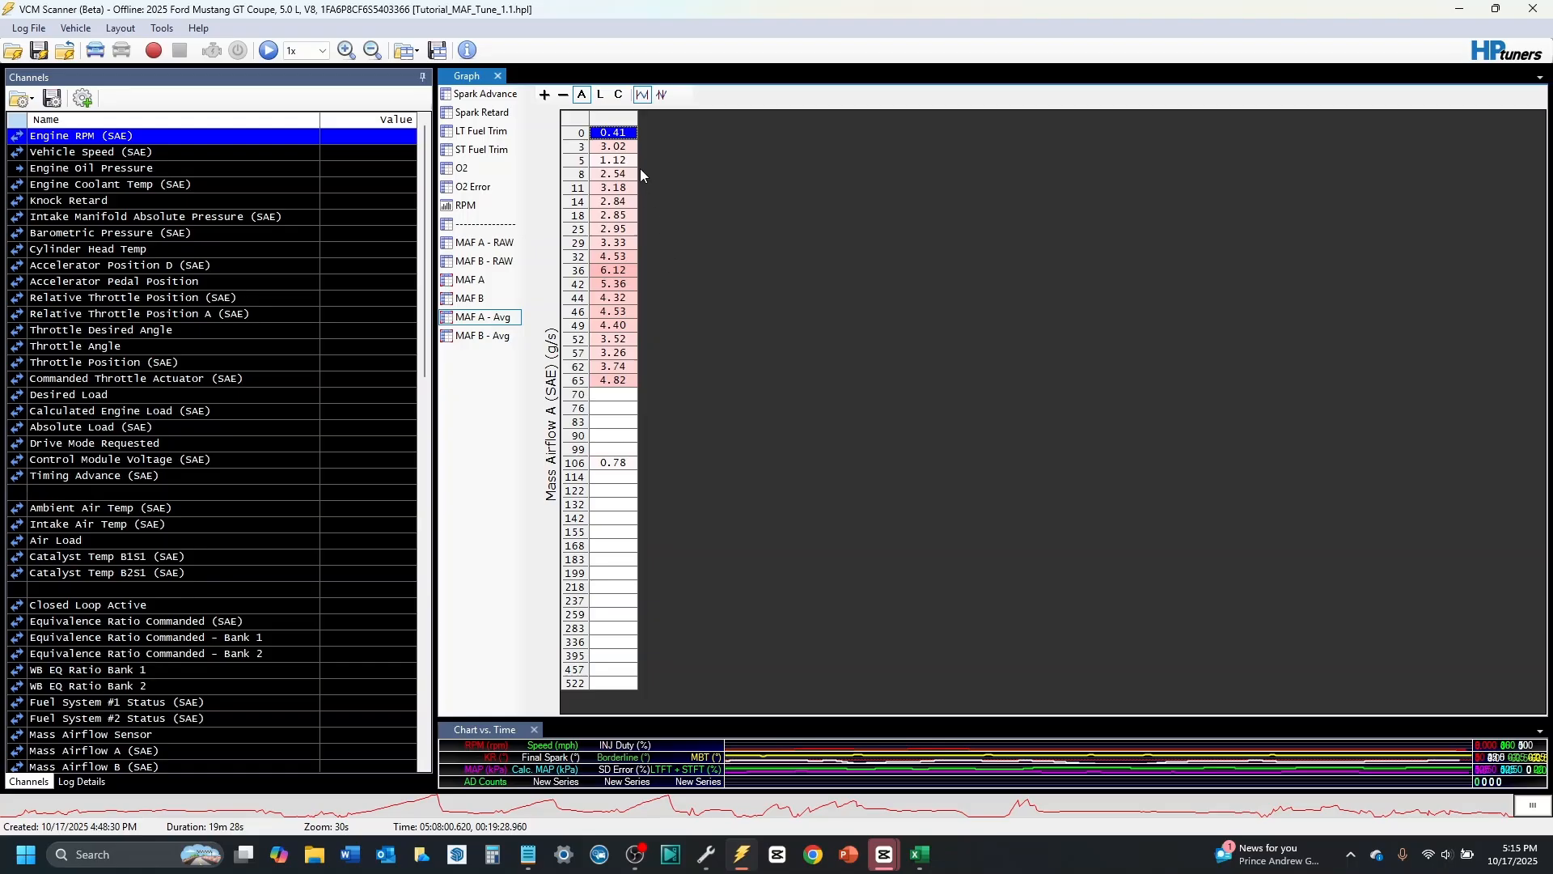
click(621, 95)
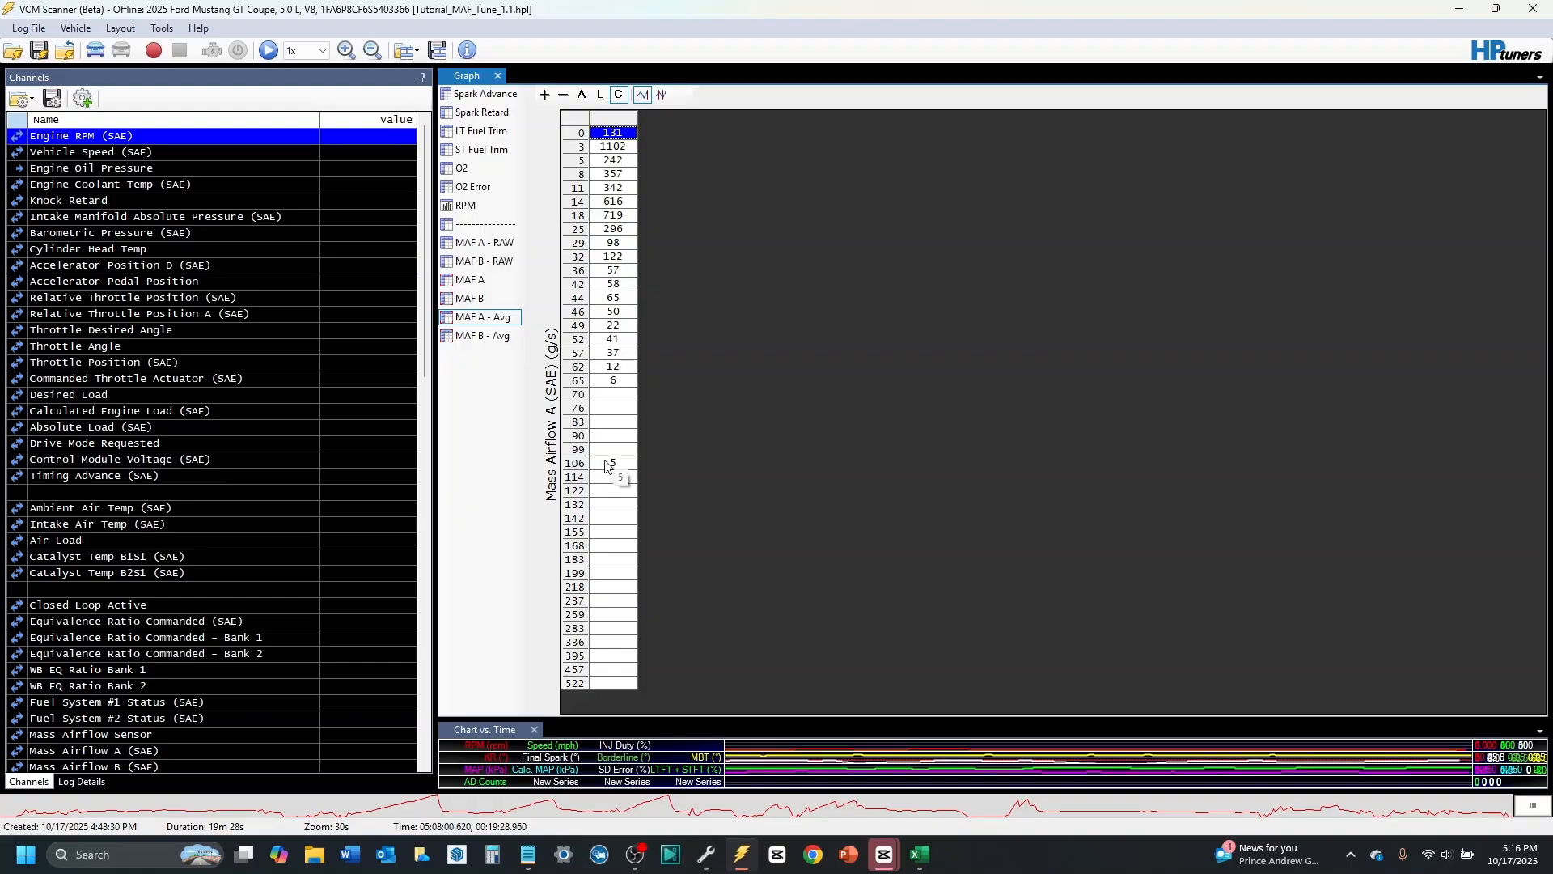
click(581, 94)
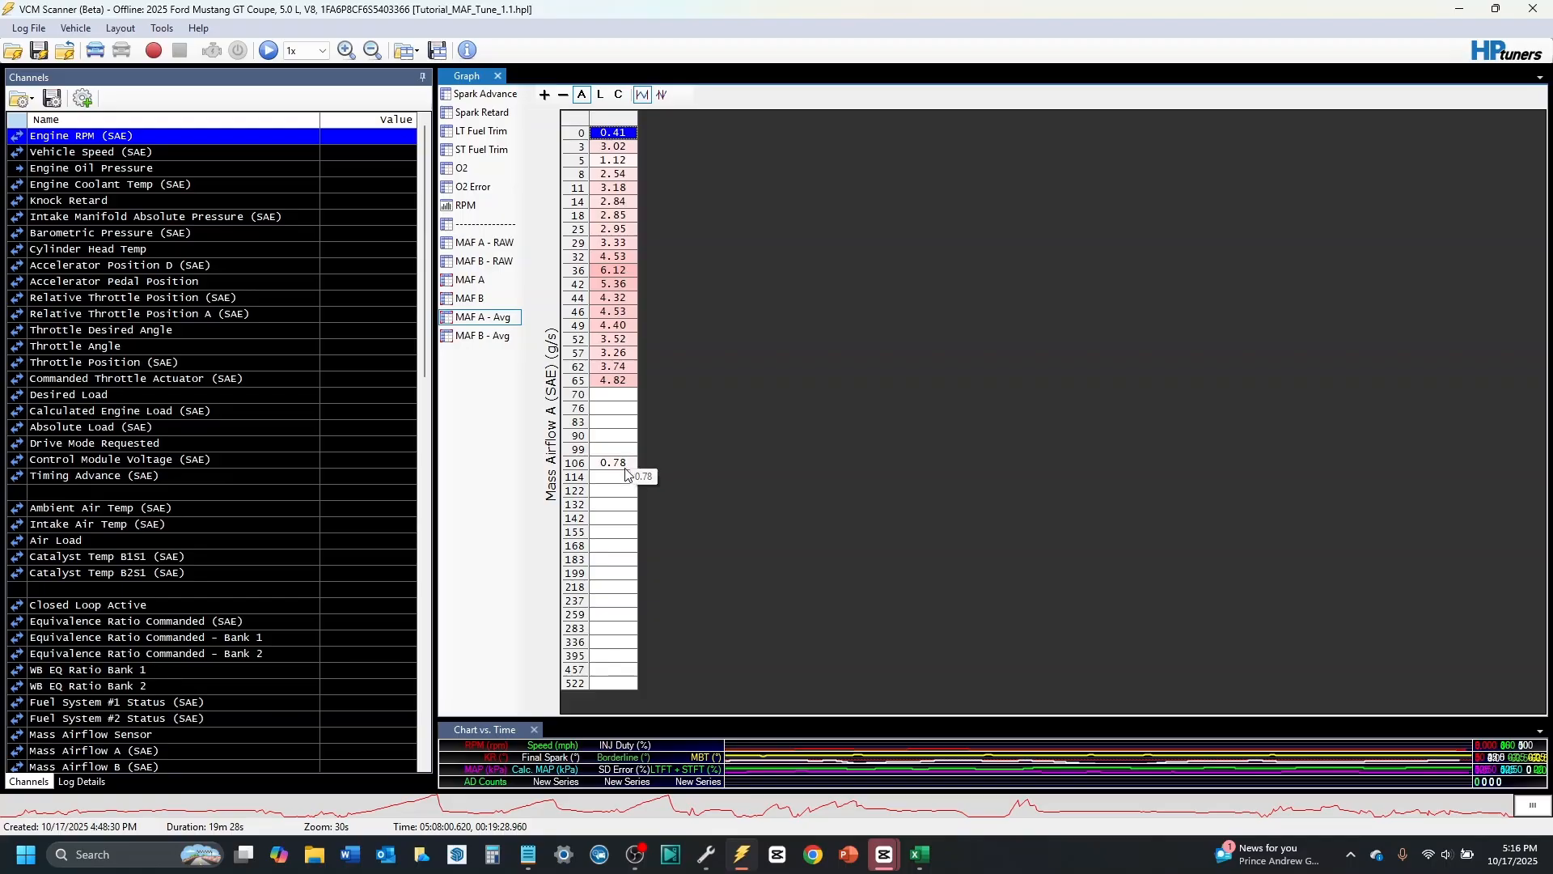
click(618, 94)
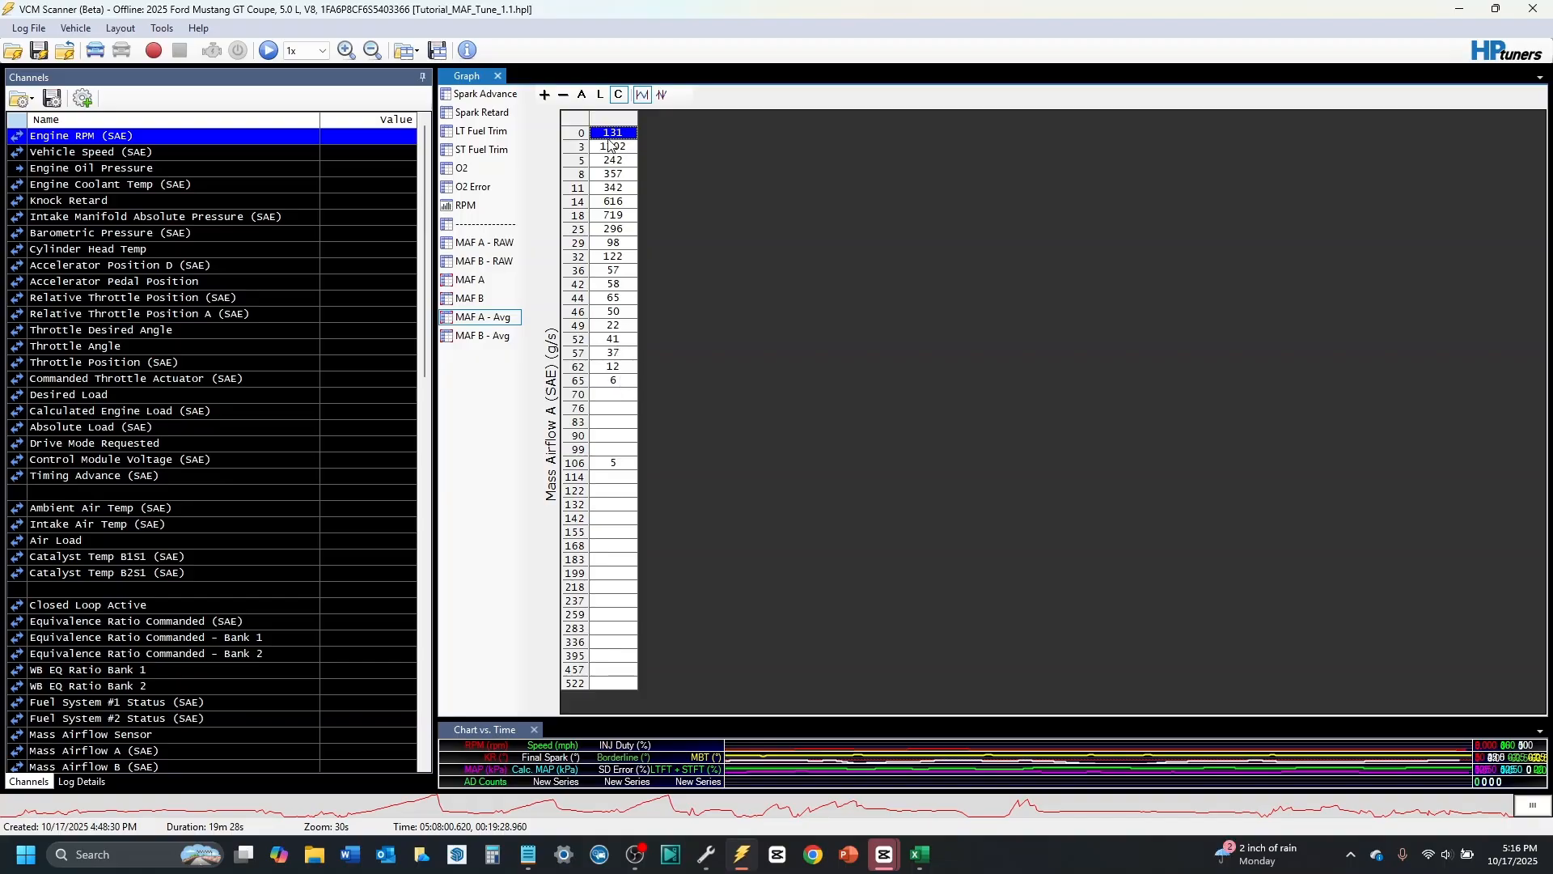
drag(623, 312, 631, 383)
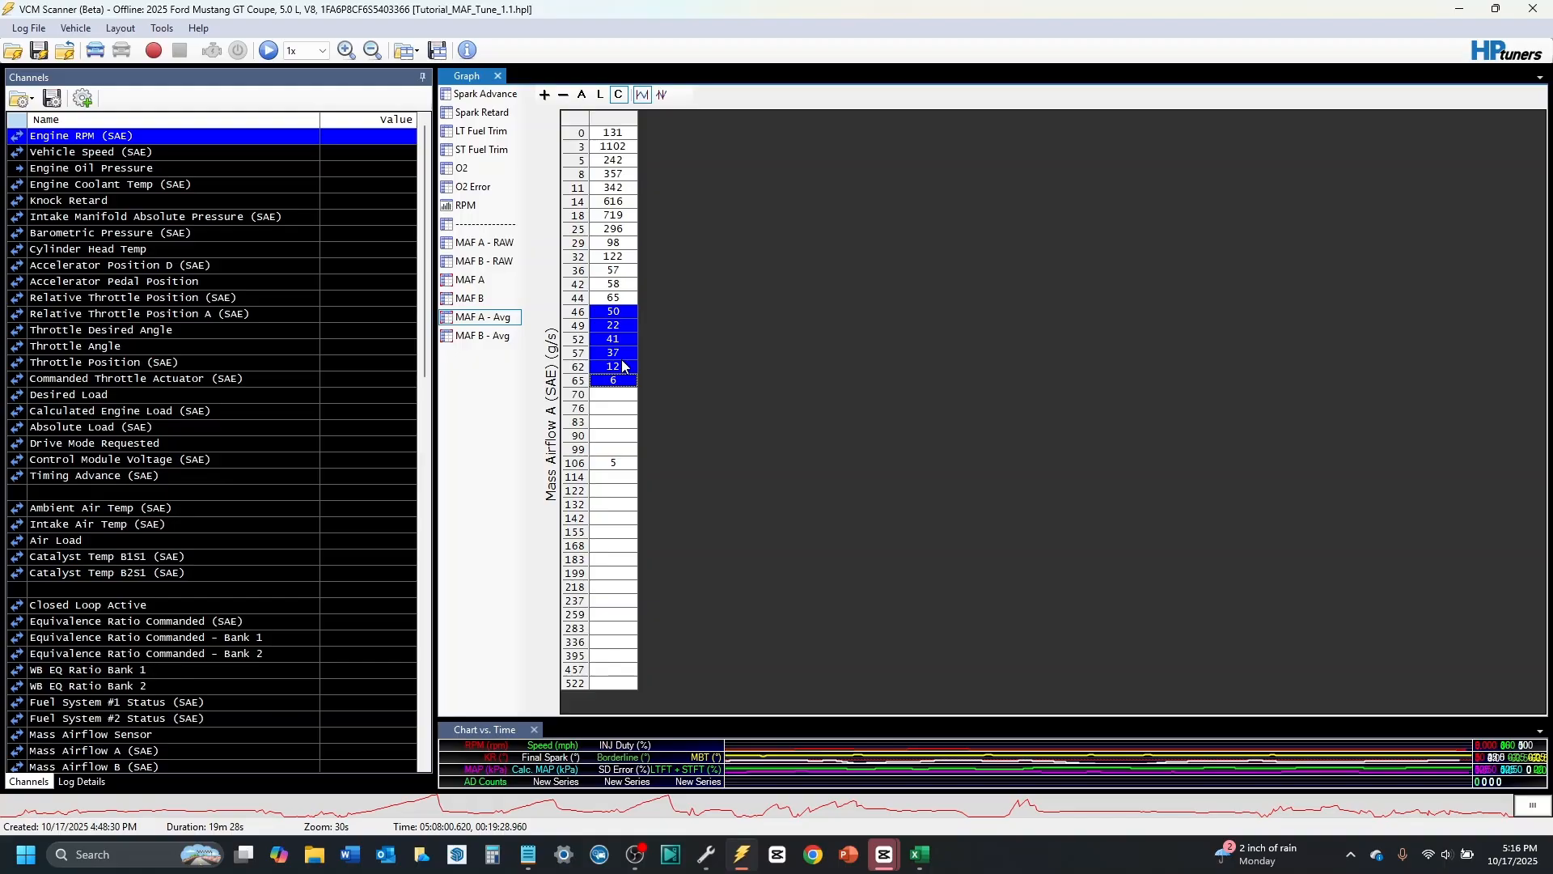
click(582, 95)
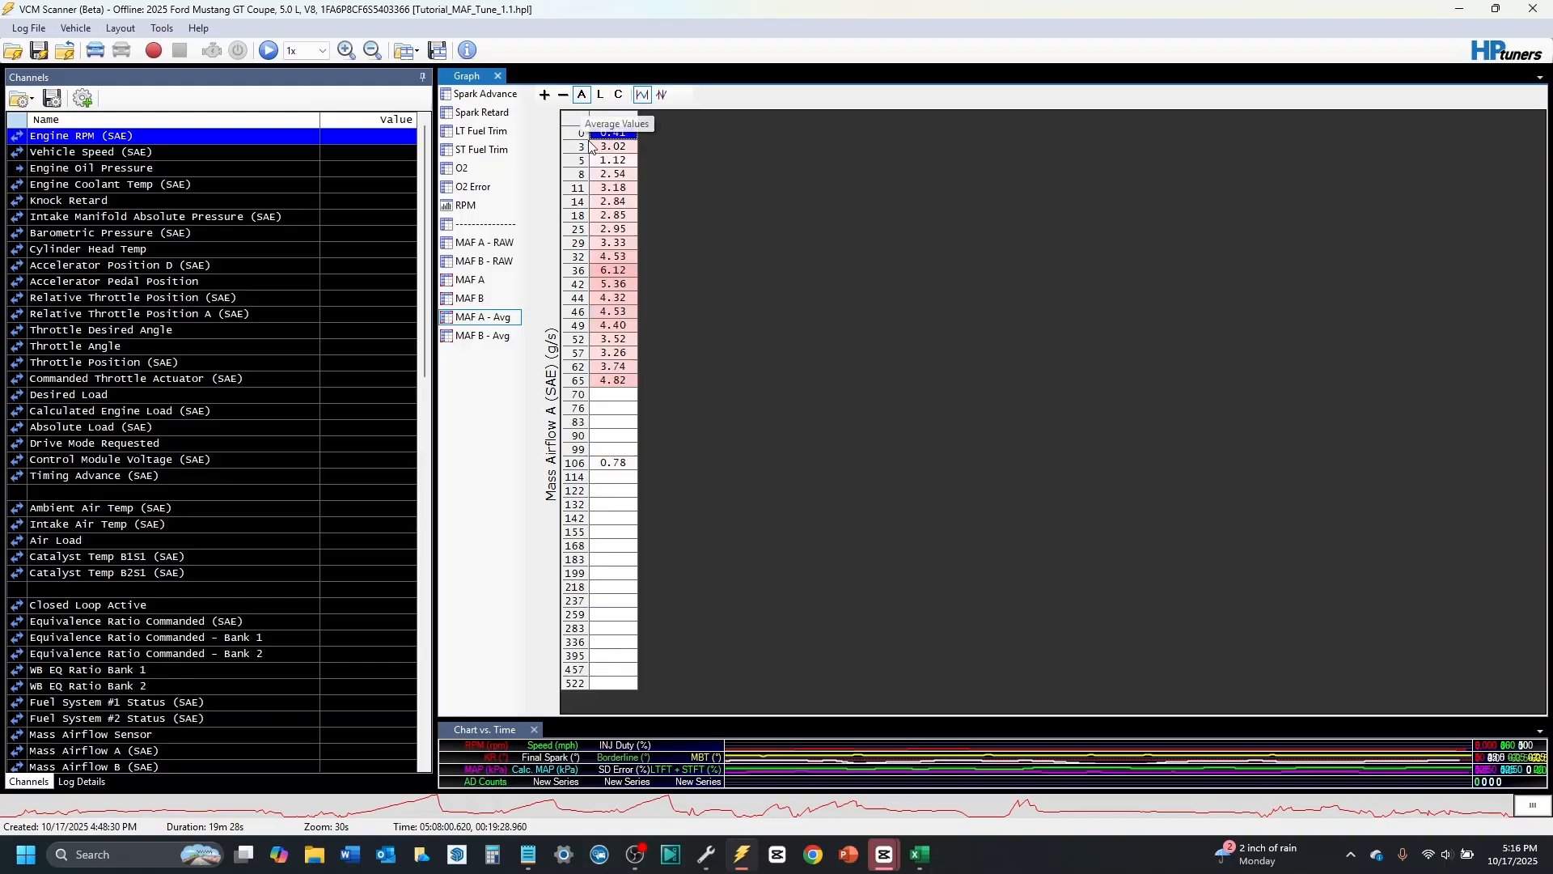
click(491, 281)
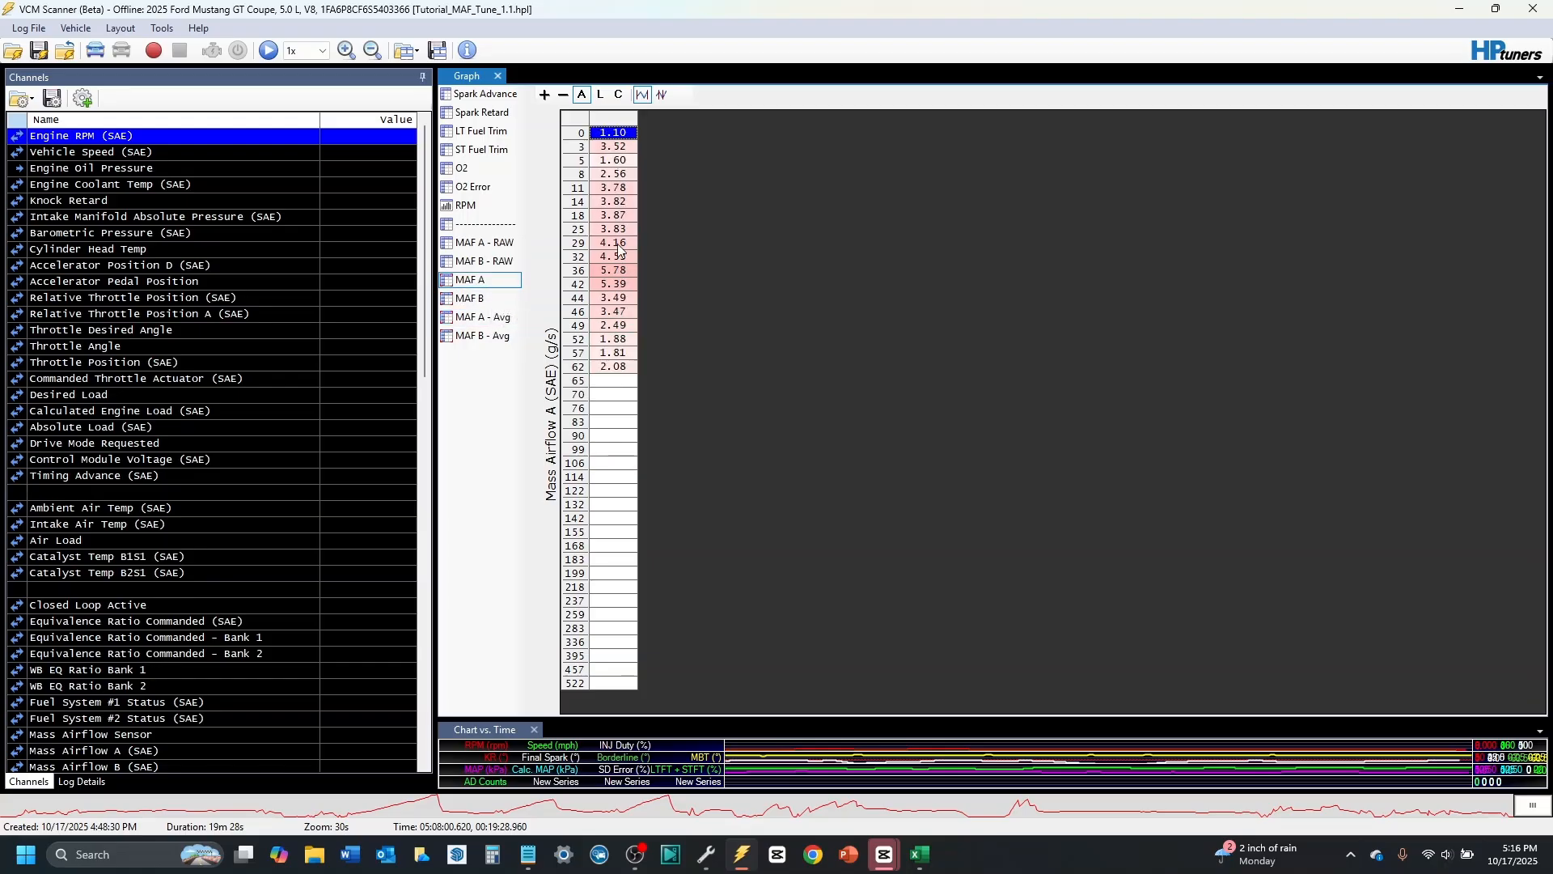
Step: Copy all average values from the MAF A - Avg graph
click(496, 320)
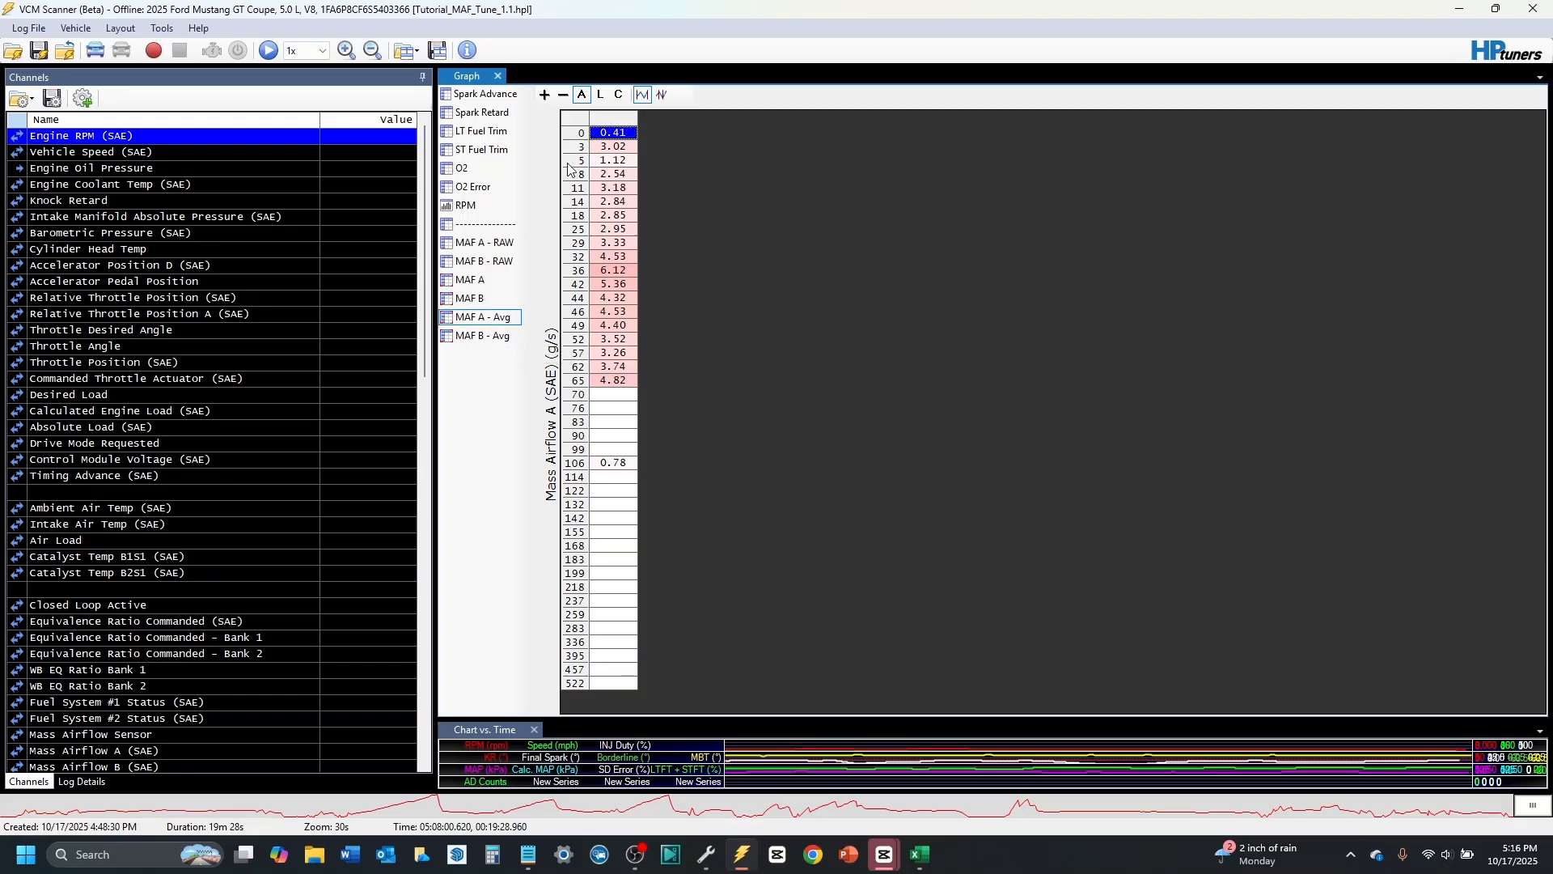
click(575, 127)
right_click(576, 123)
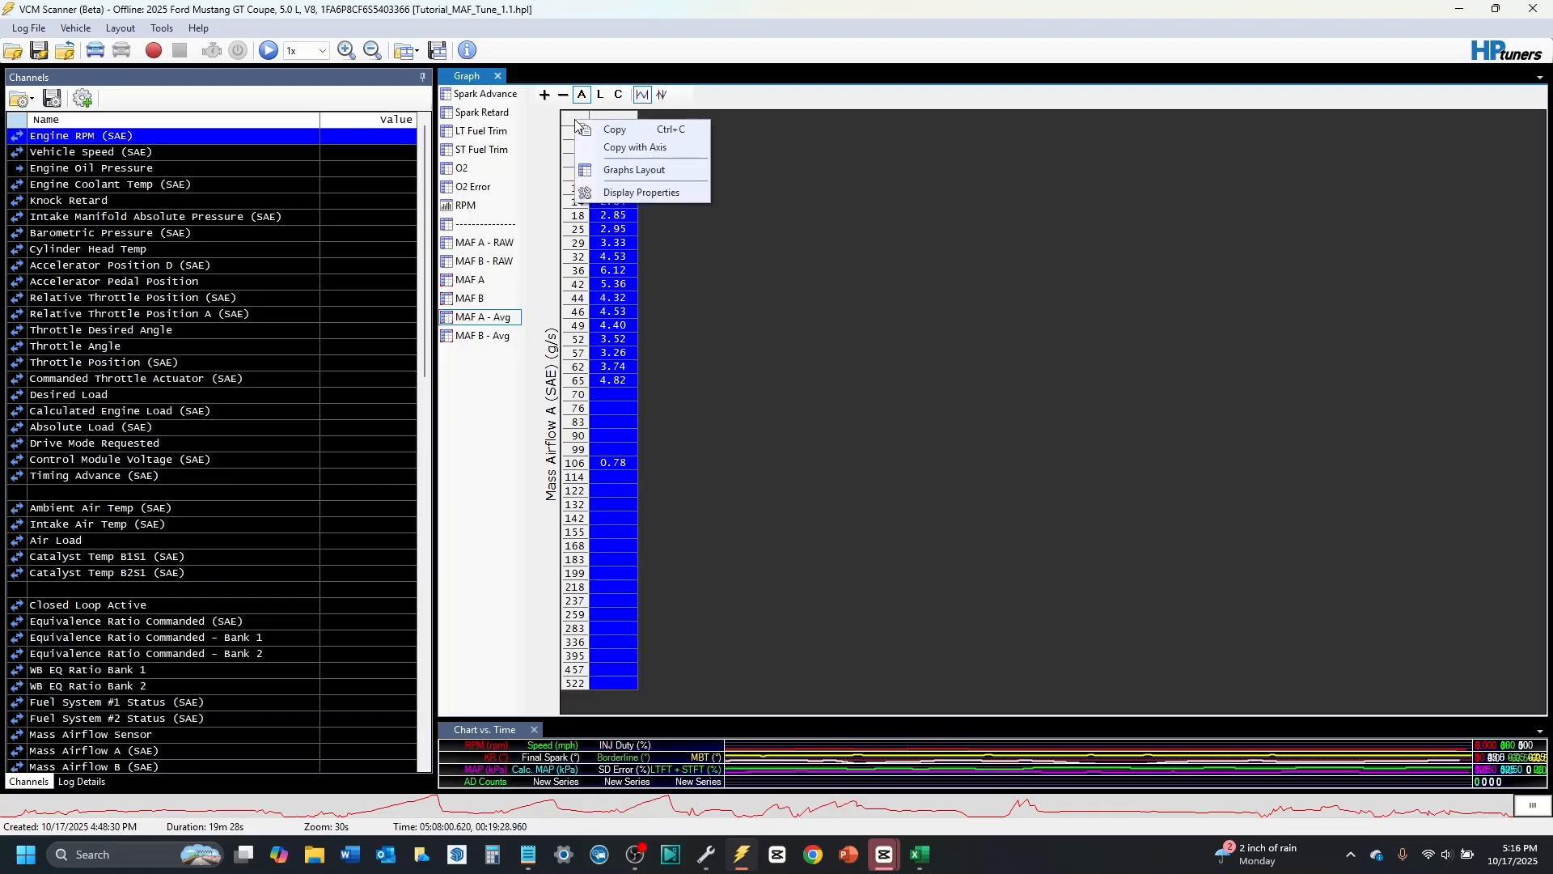
click(635, 131)
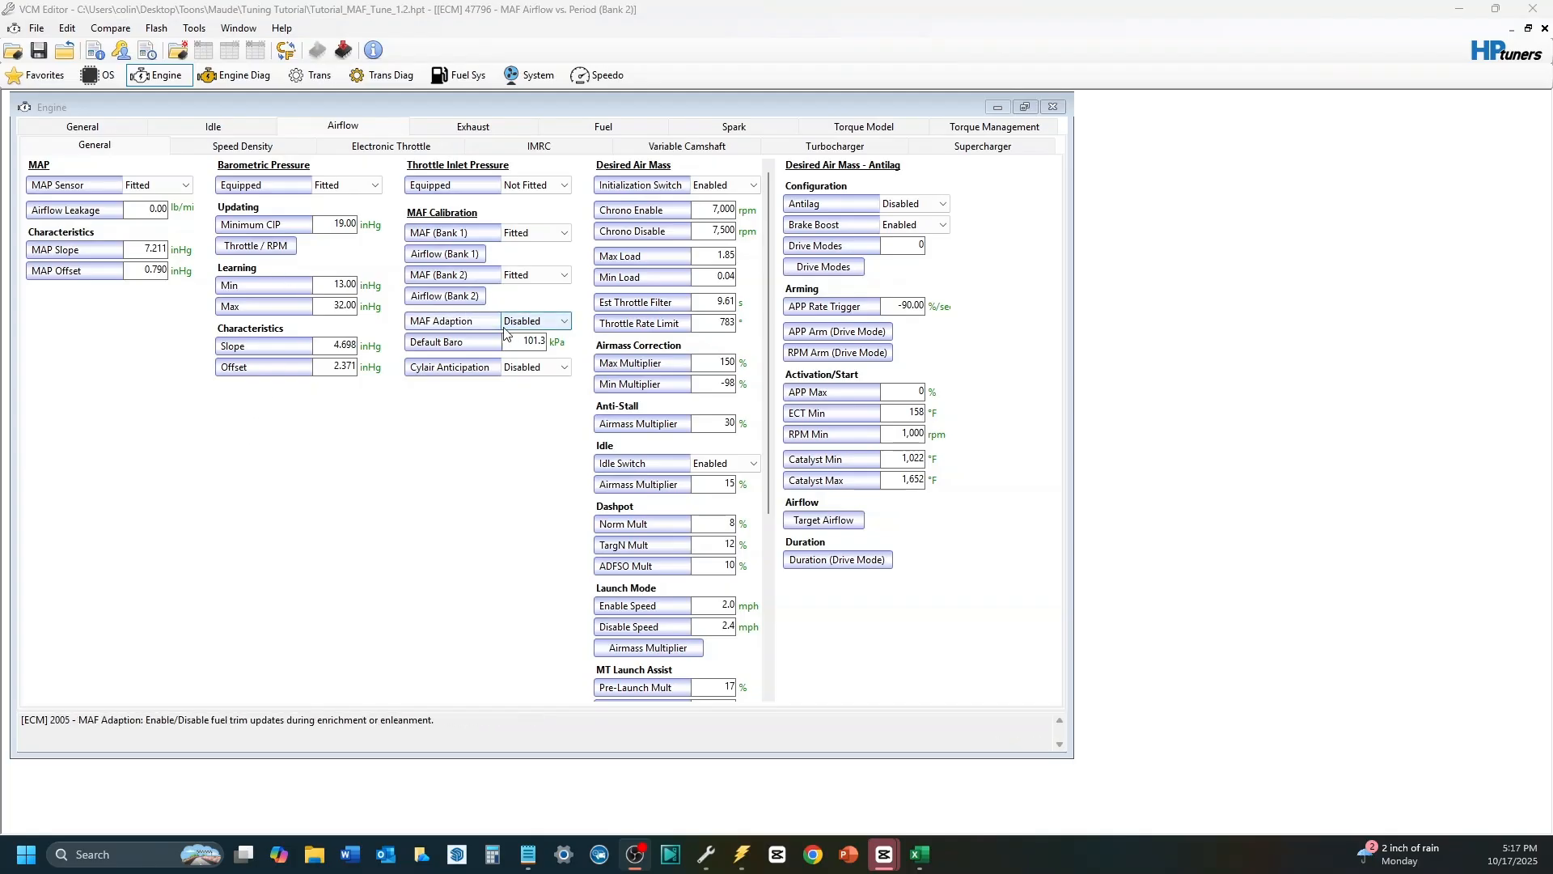
Step: In VCM Editor, apply the copied values to the whole Bank 1 MAF airflow table with Multiply by % - Half and close it
click(461, 254)
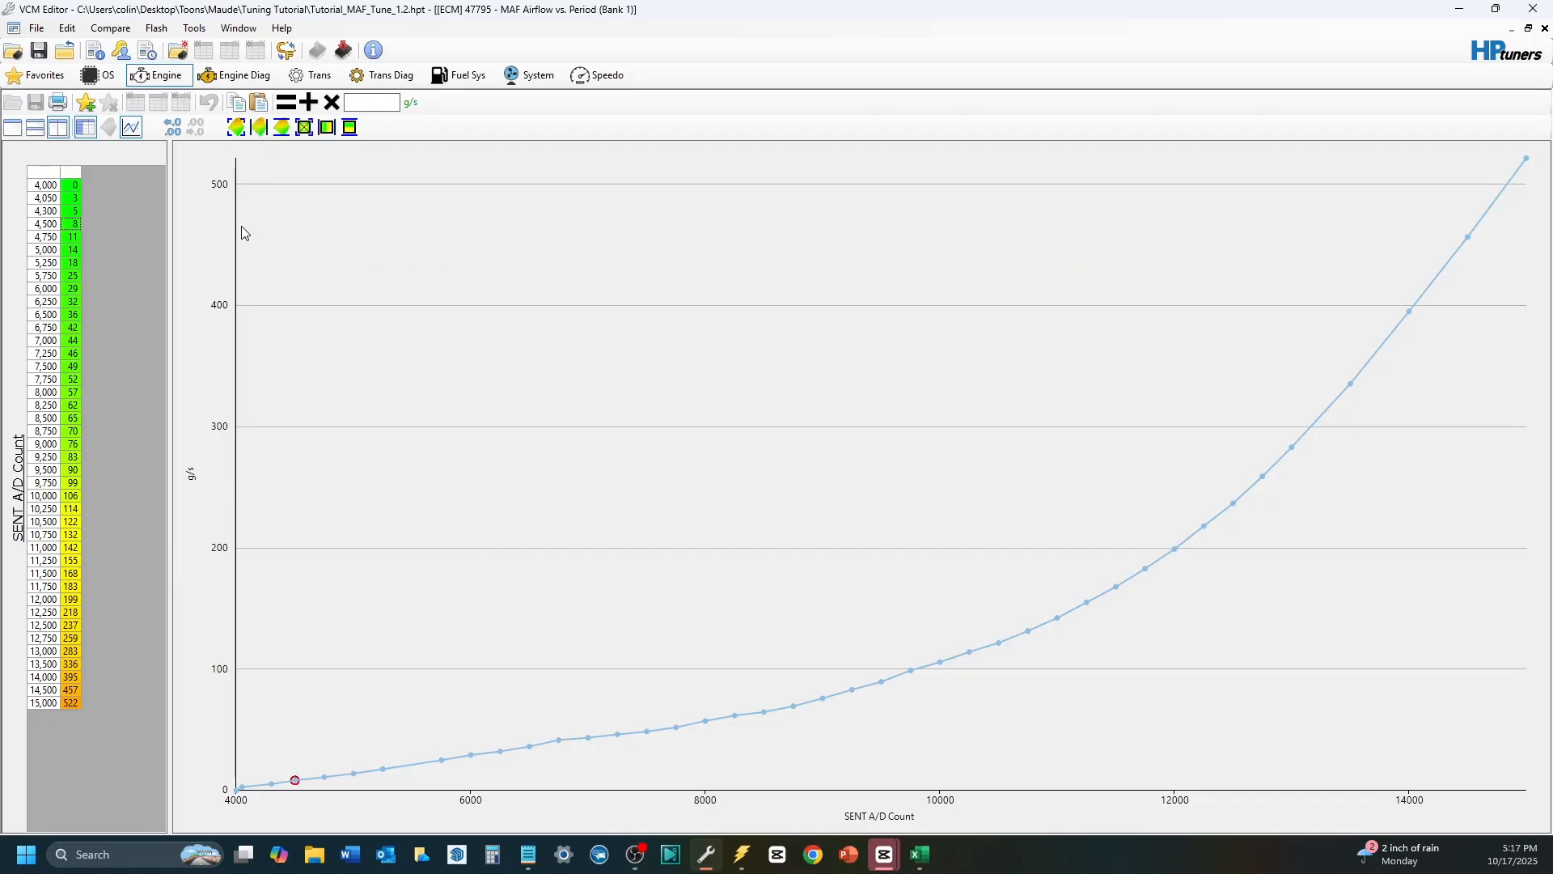
click(43, 174)
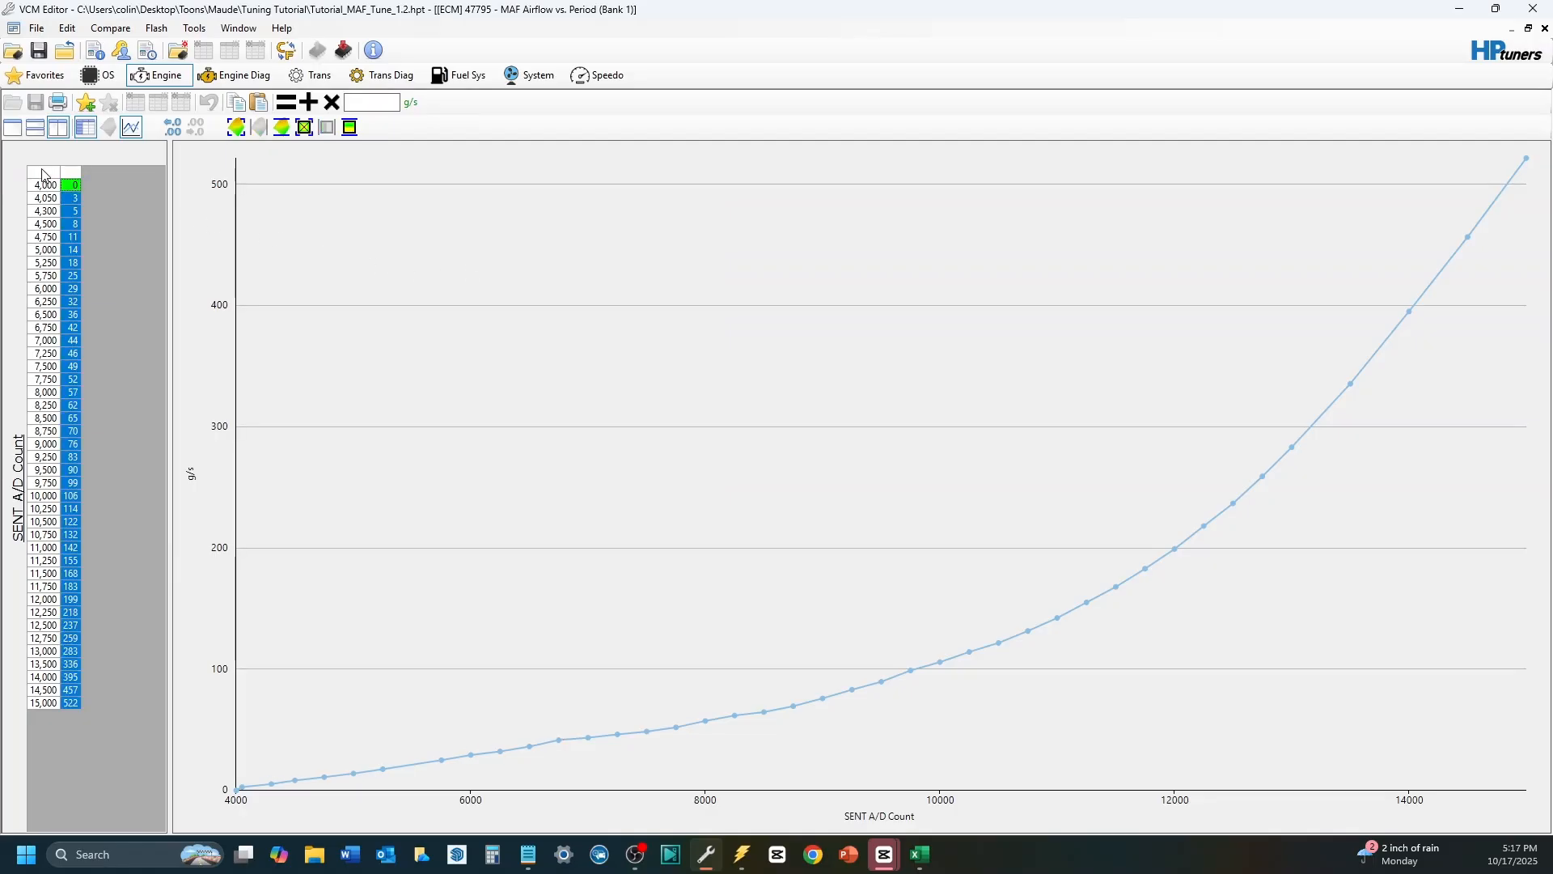
right_click(43, 174)
mouse_move(173, 243)
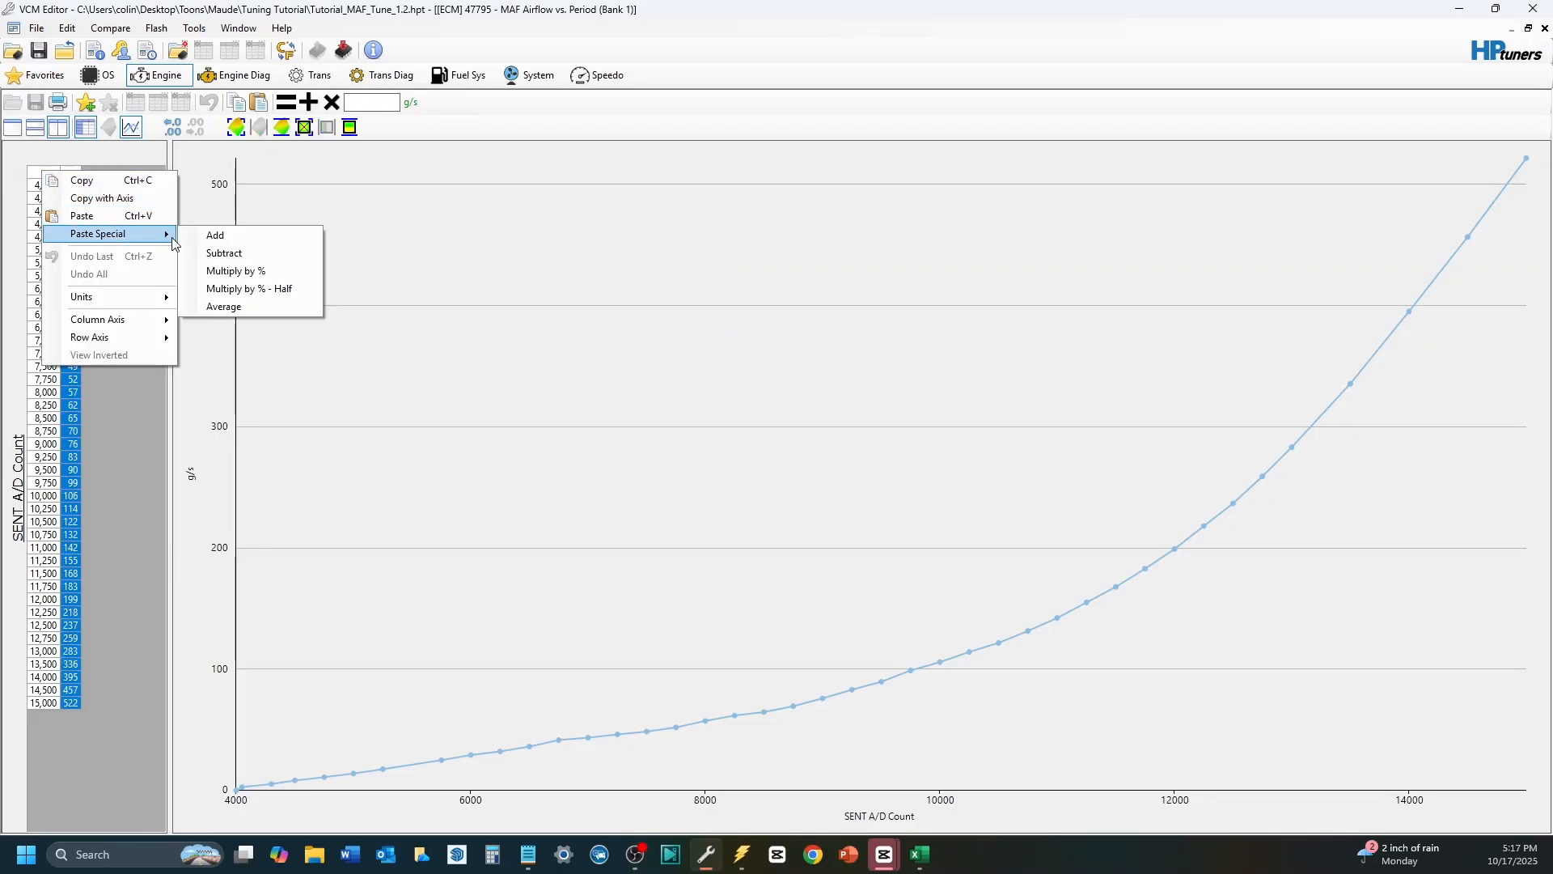
click(256, 288)
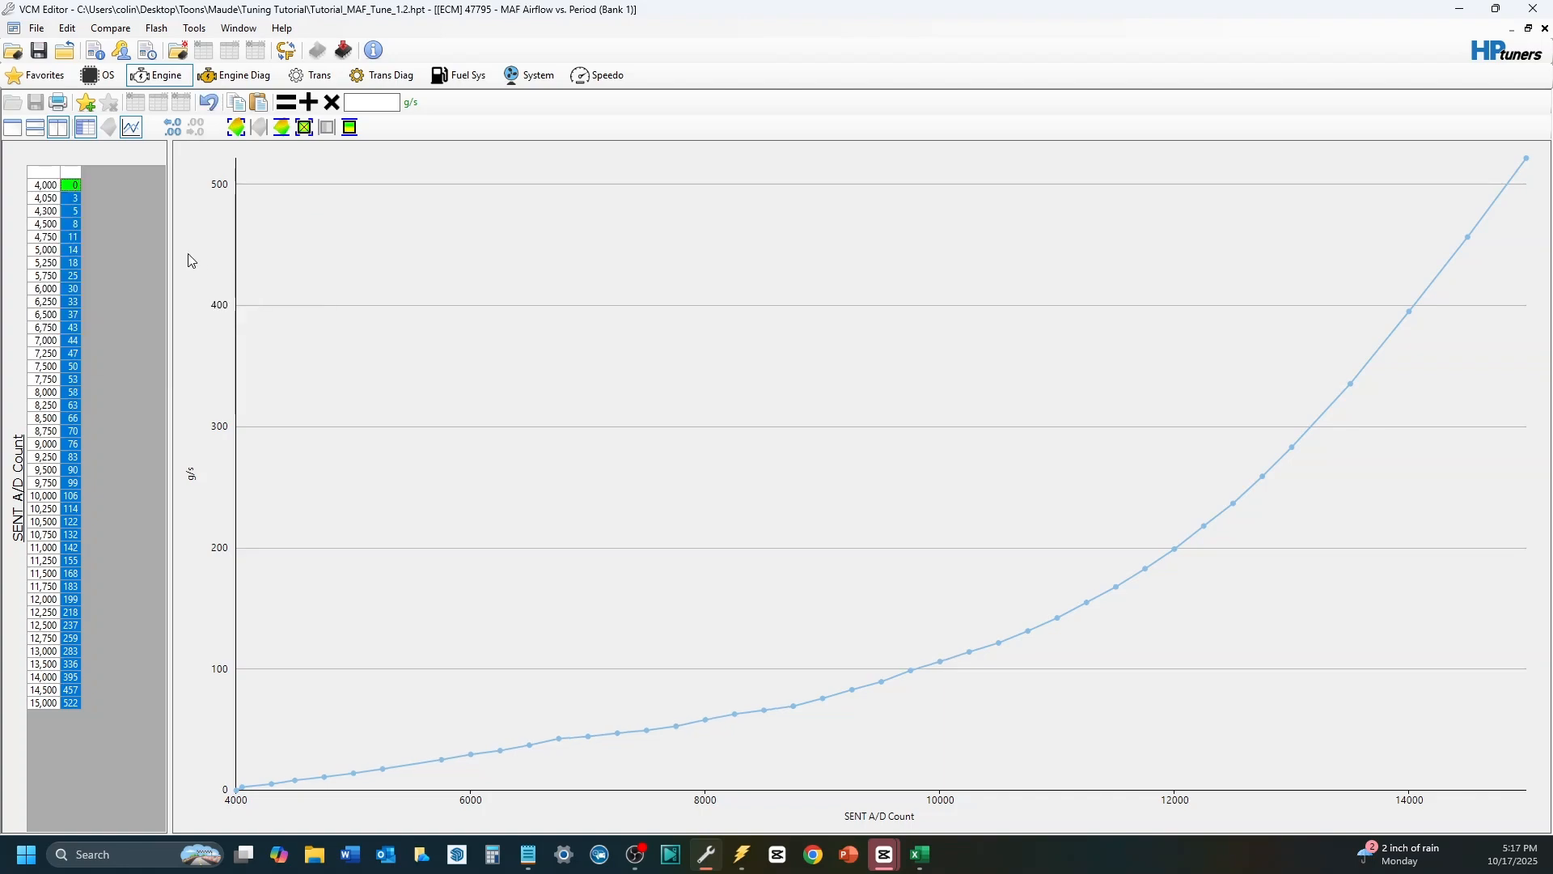
click(75, 198)
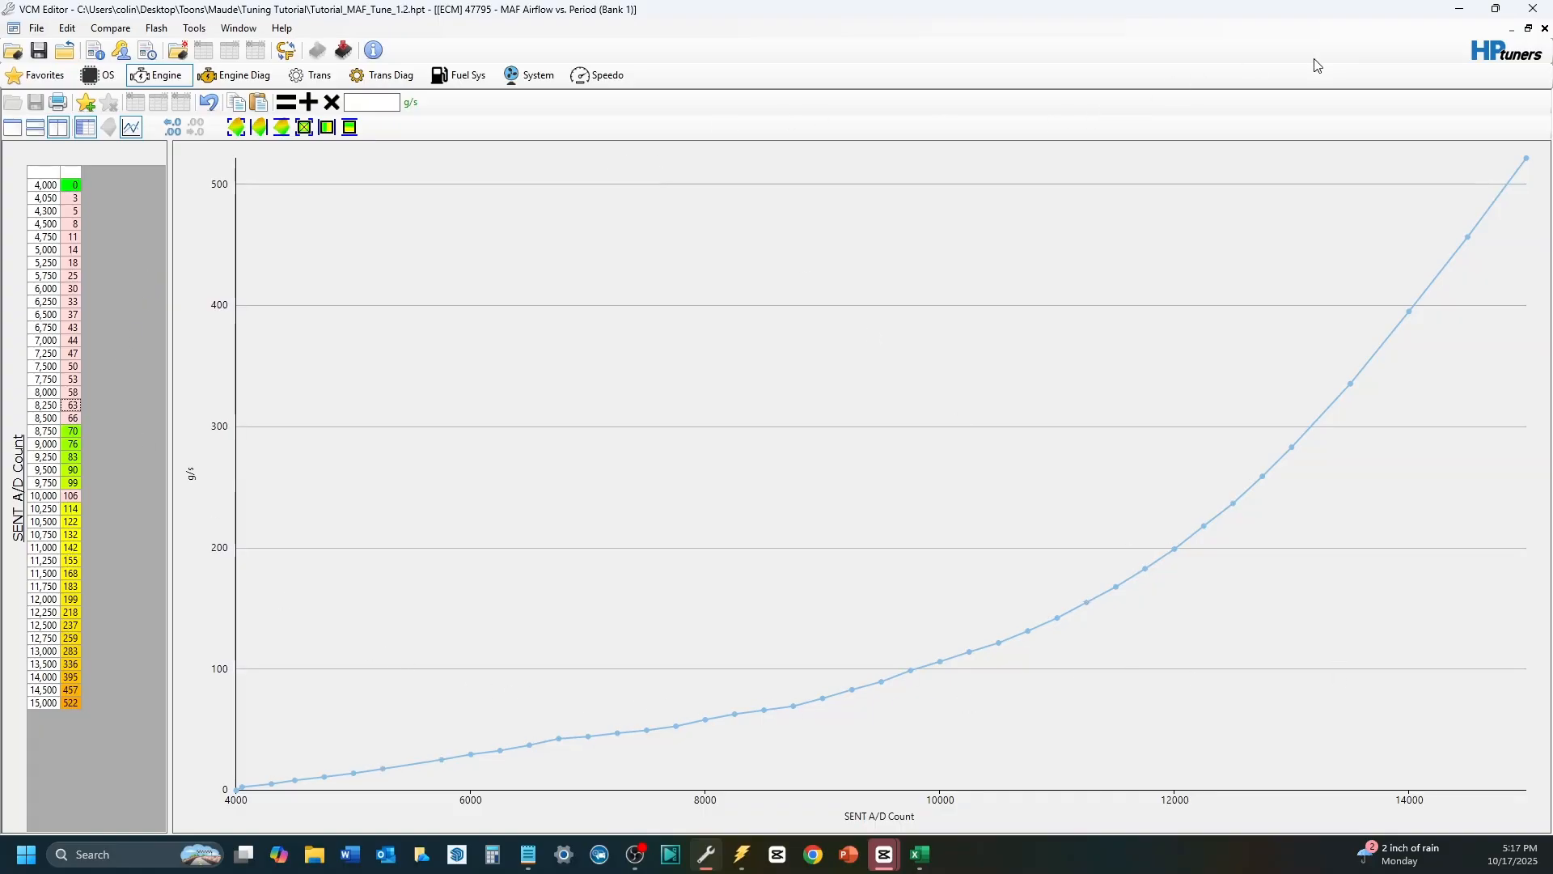
click(1545, 28)
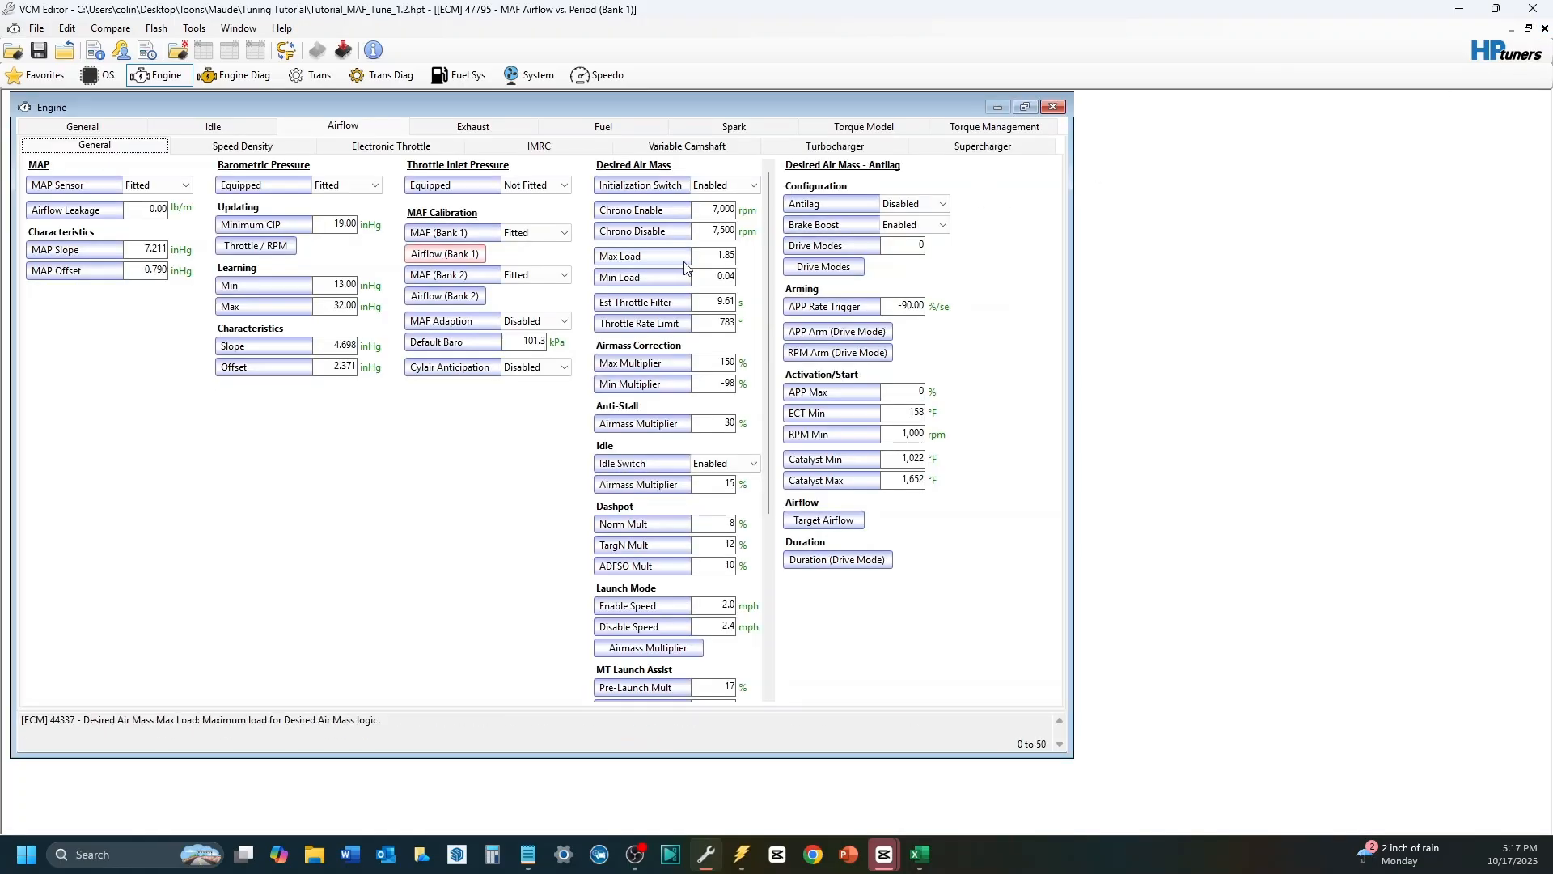
Step: Open the Bank 2 MAF airflow table, copy all MAF B - Avg values from VCM Scanner, and return to VCM Editor
click(445, 295)
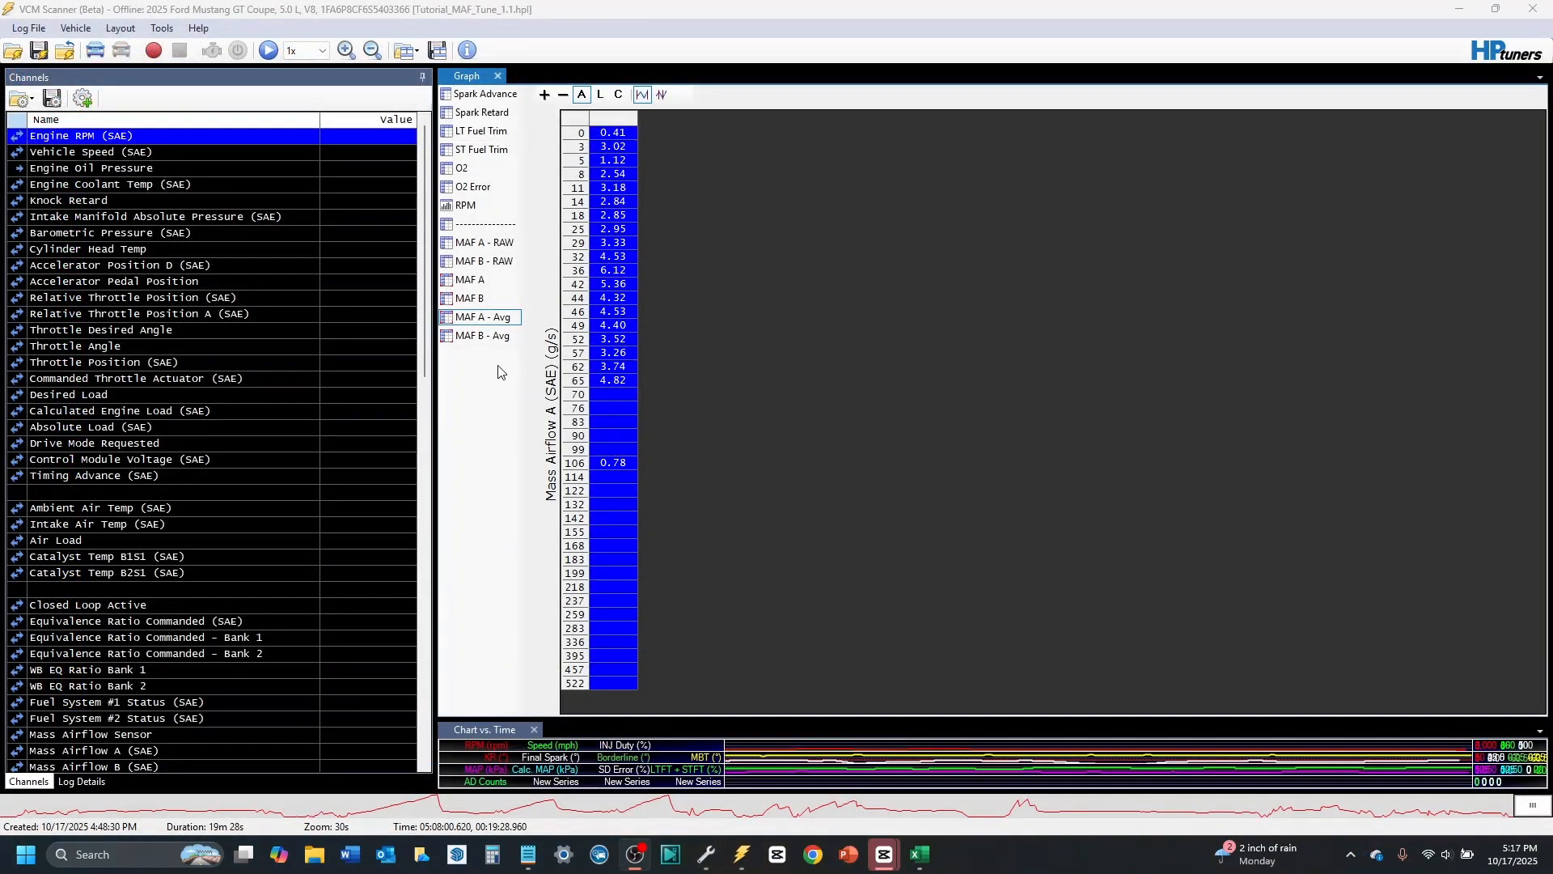
ctrl+click(510, 338)
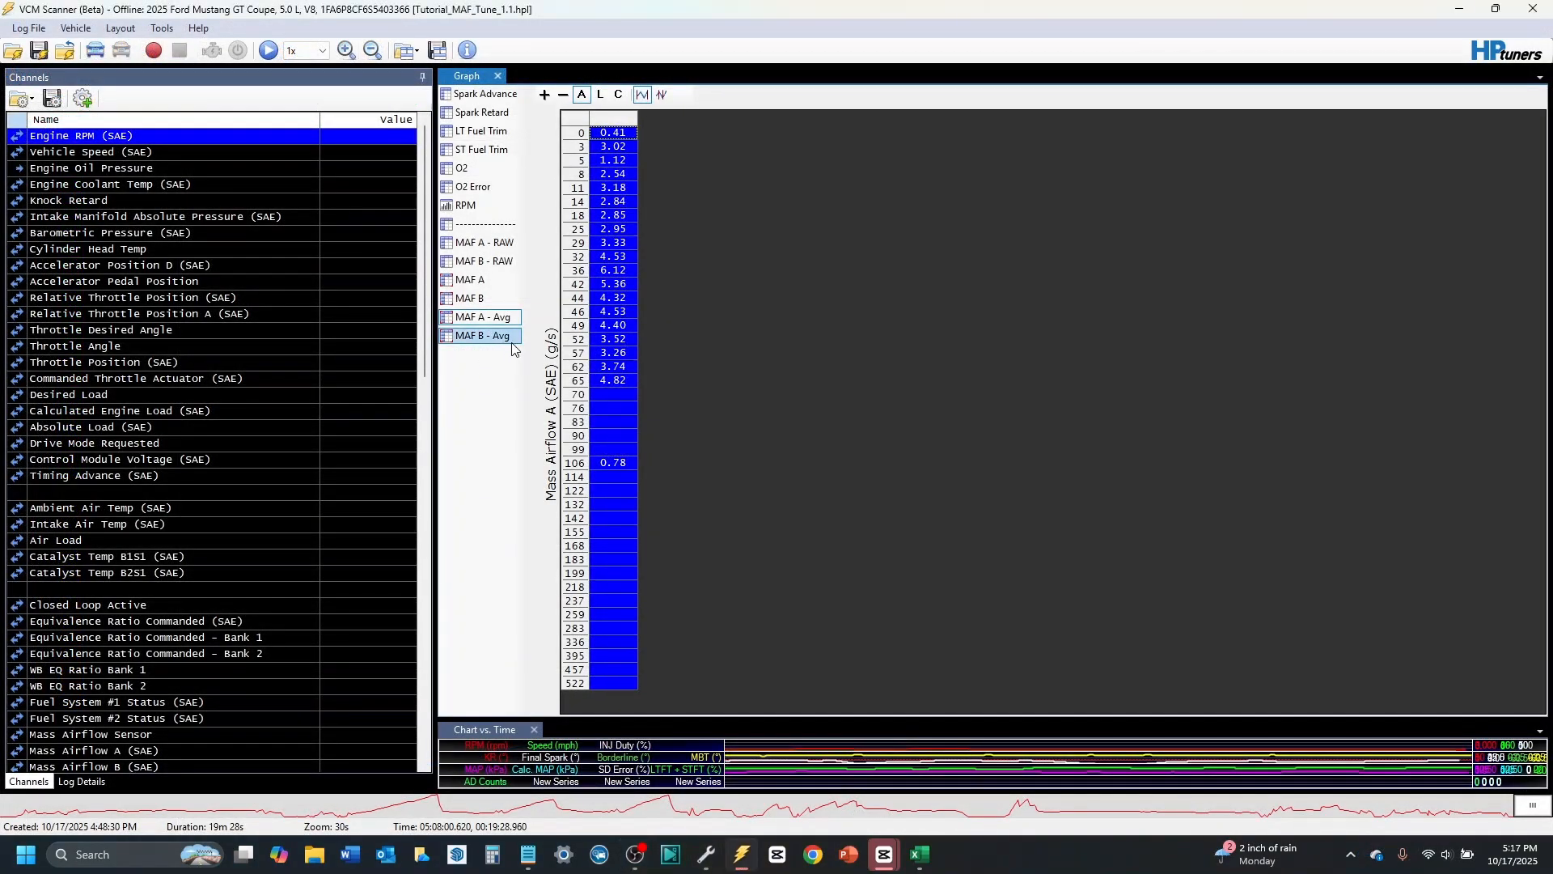
click(503, 336)
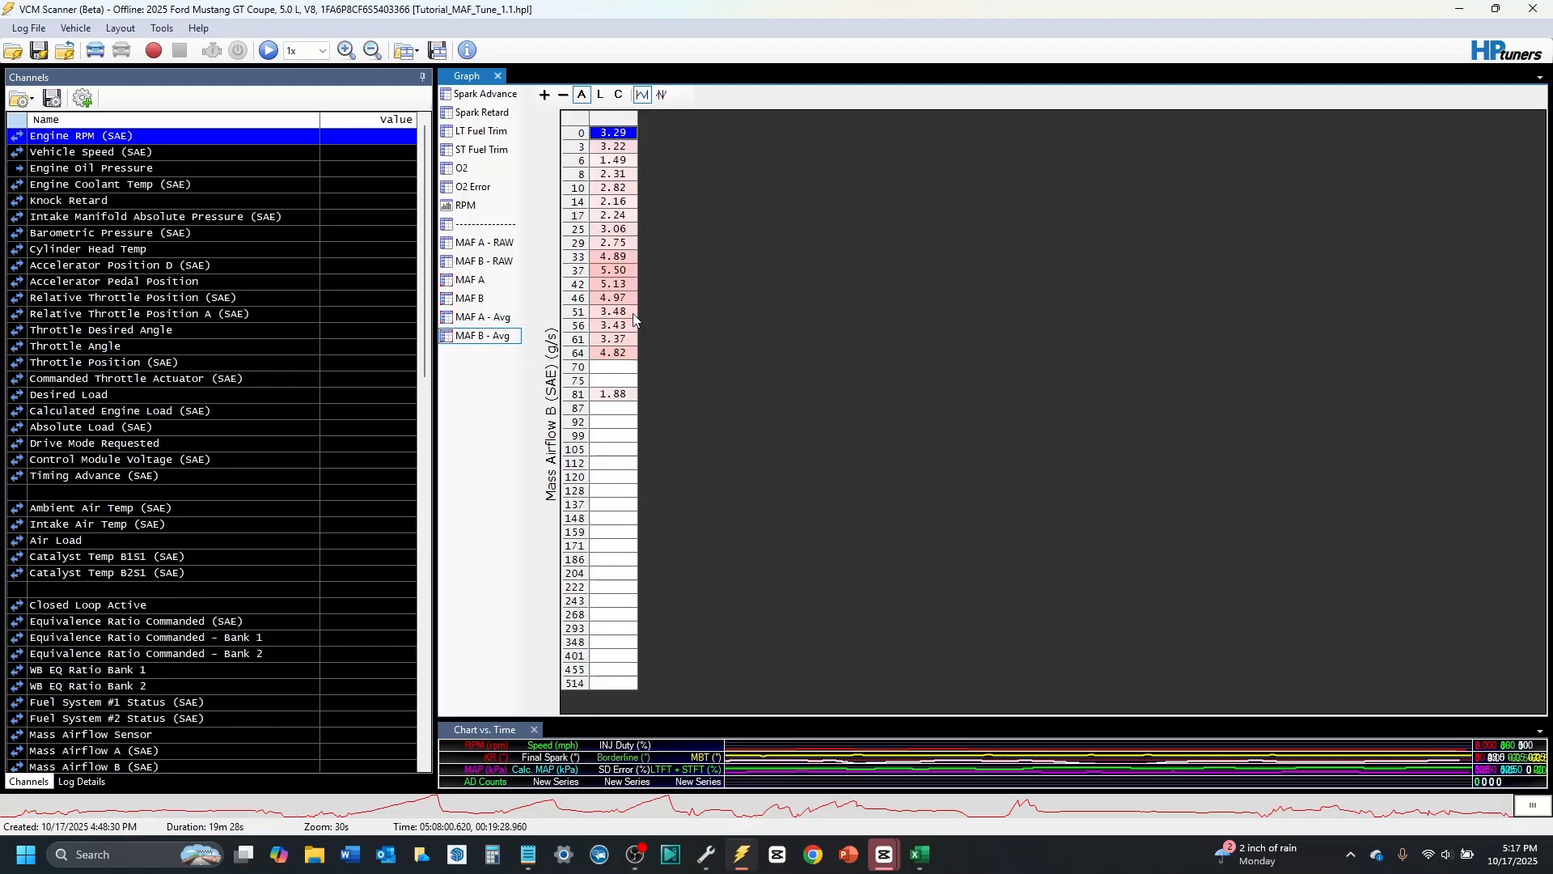
click(579, 114)
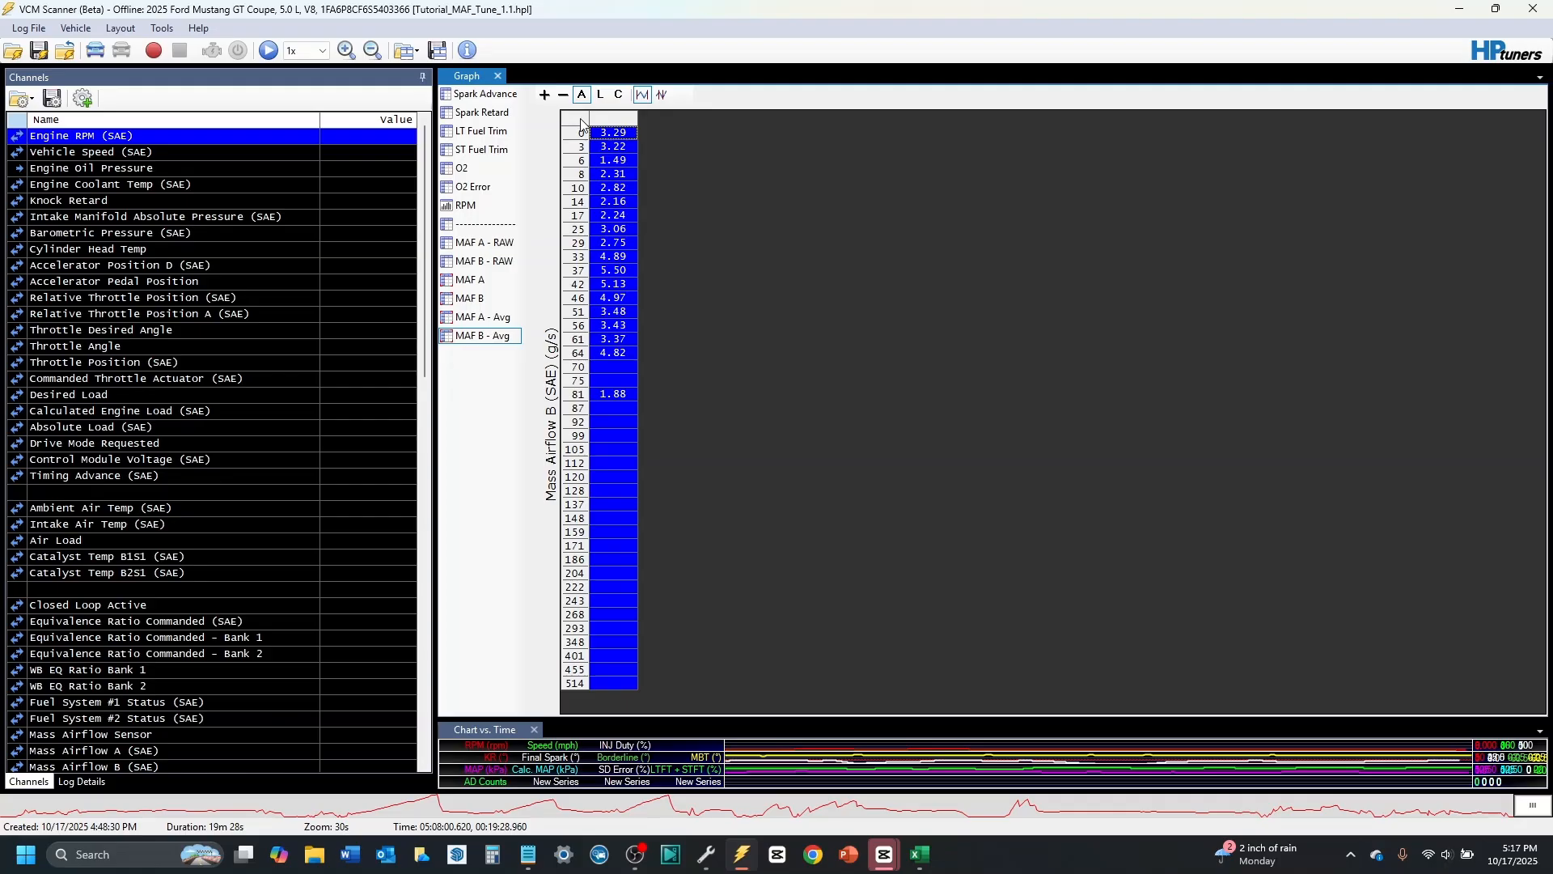
right_click(581, 121)
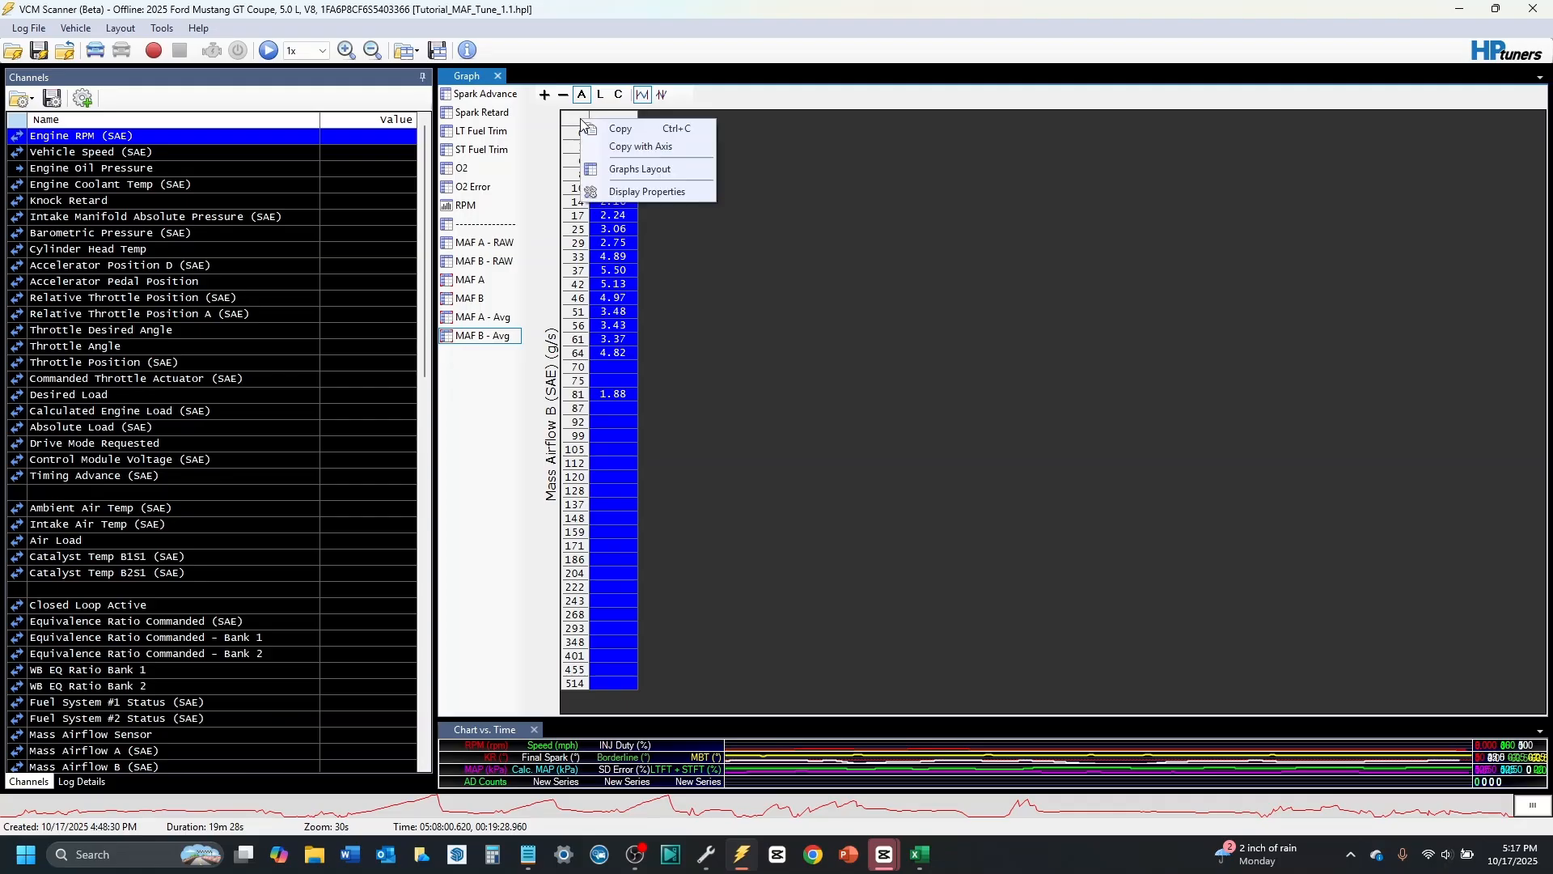
click(621, 128)
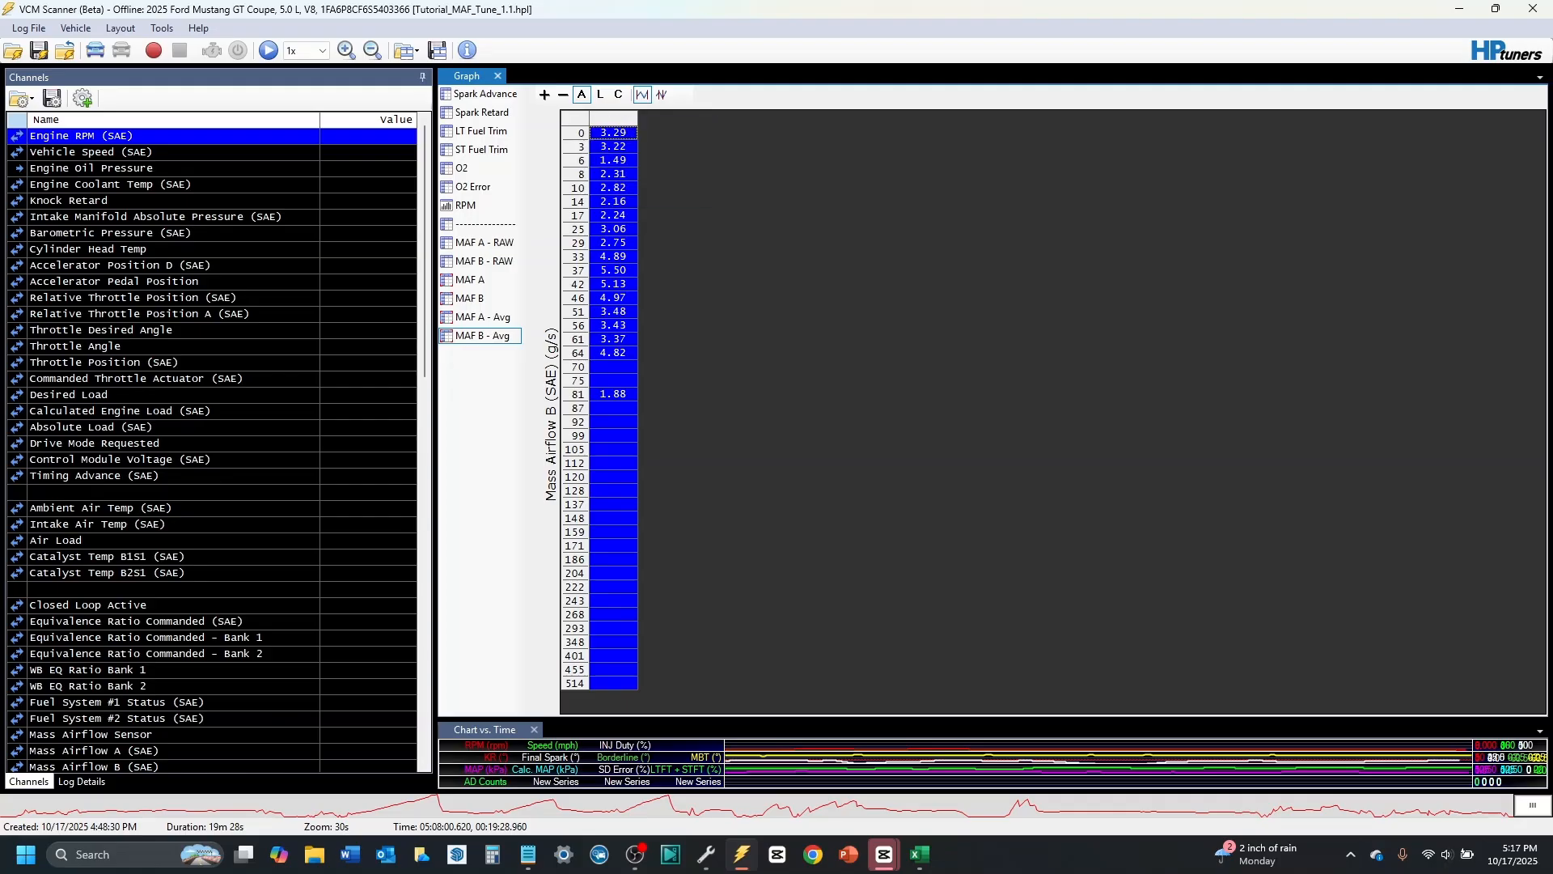
click(706, 854)
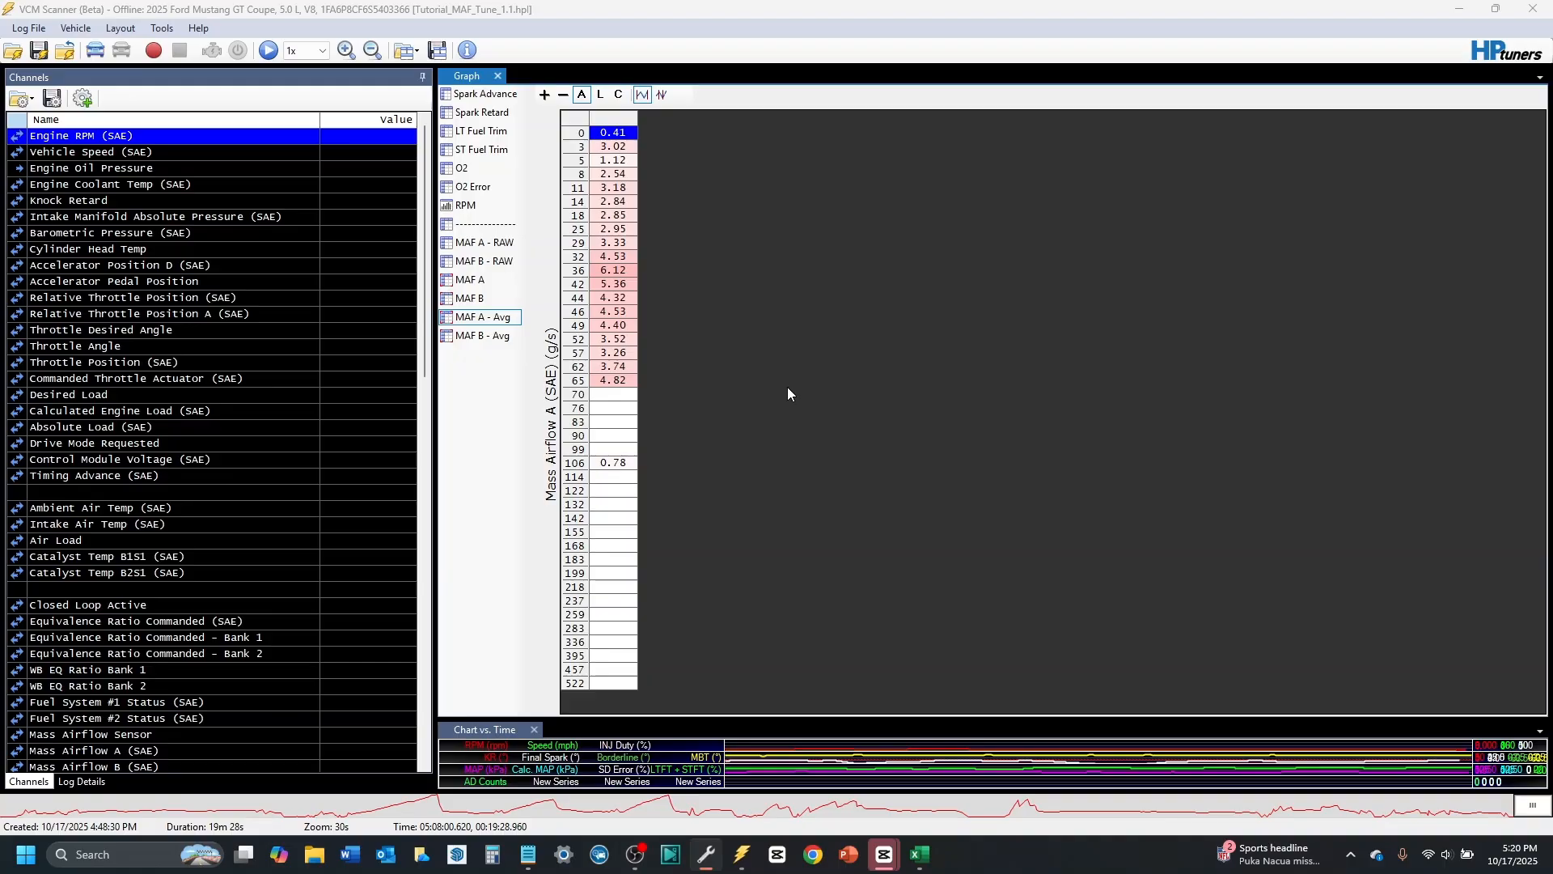
Step: Compare the average values of the MAF A - Avg and MAF B - Avg graphs in VCM Scanner
click(489, 337)
click(489, 336)
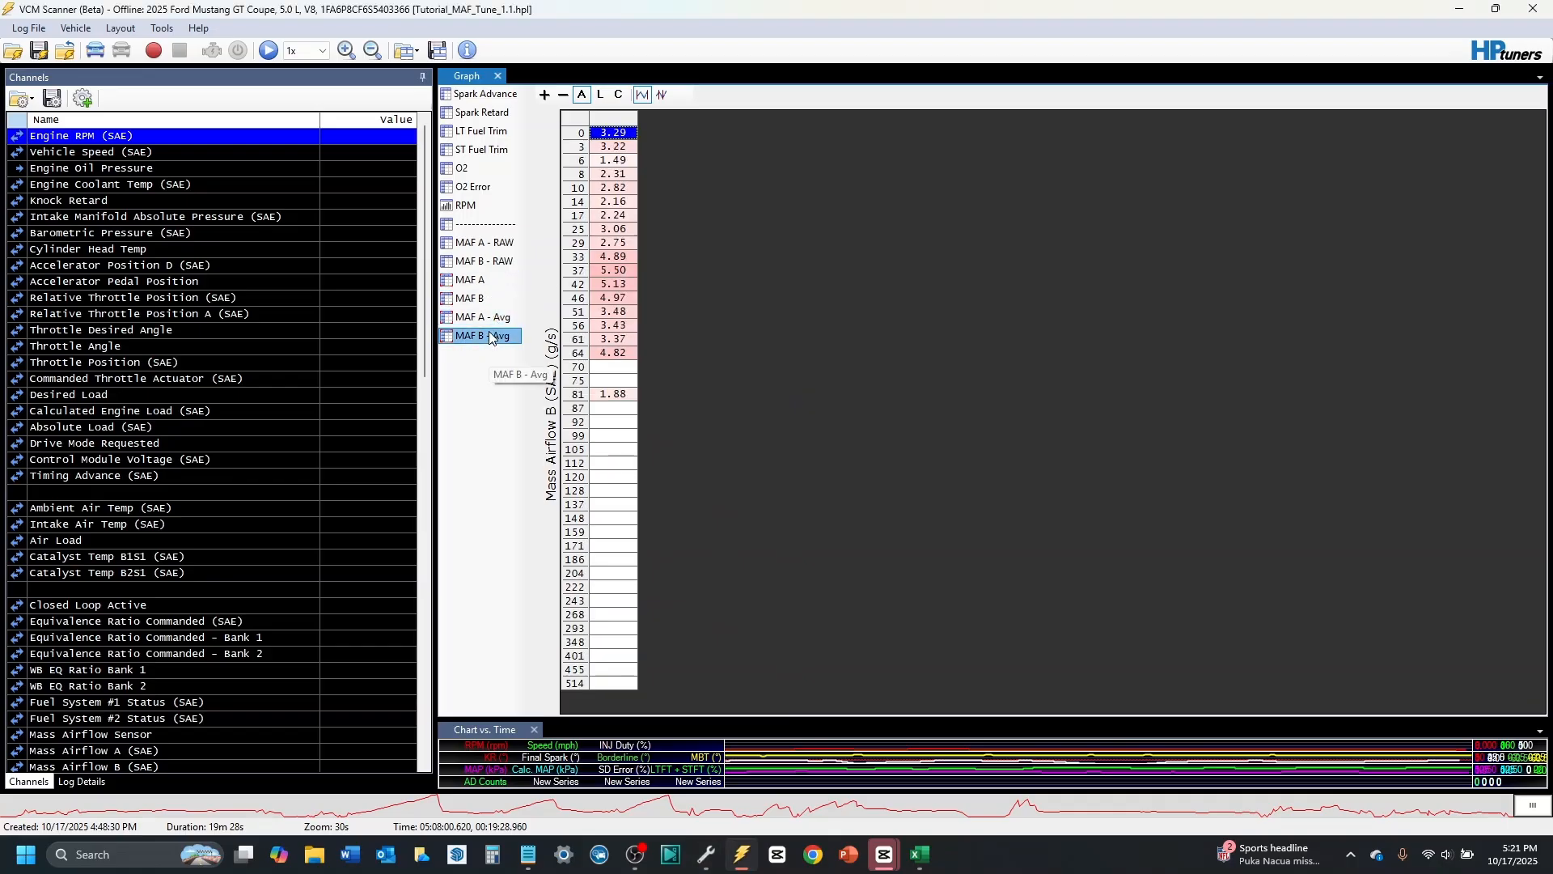
click(493, 319)
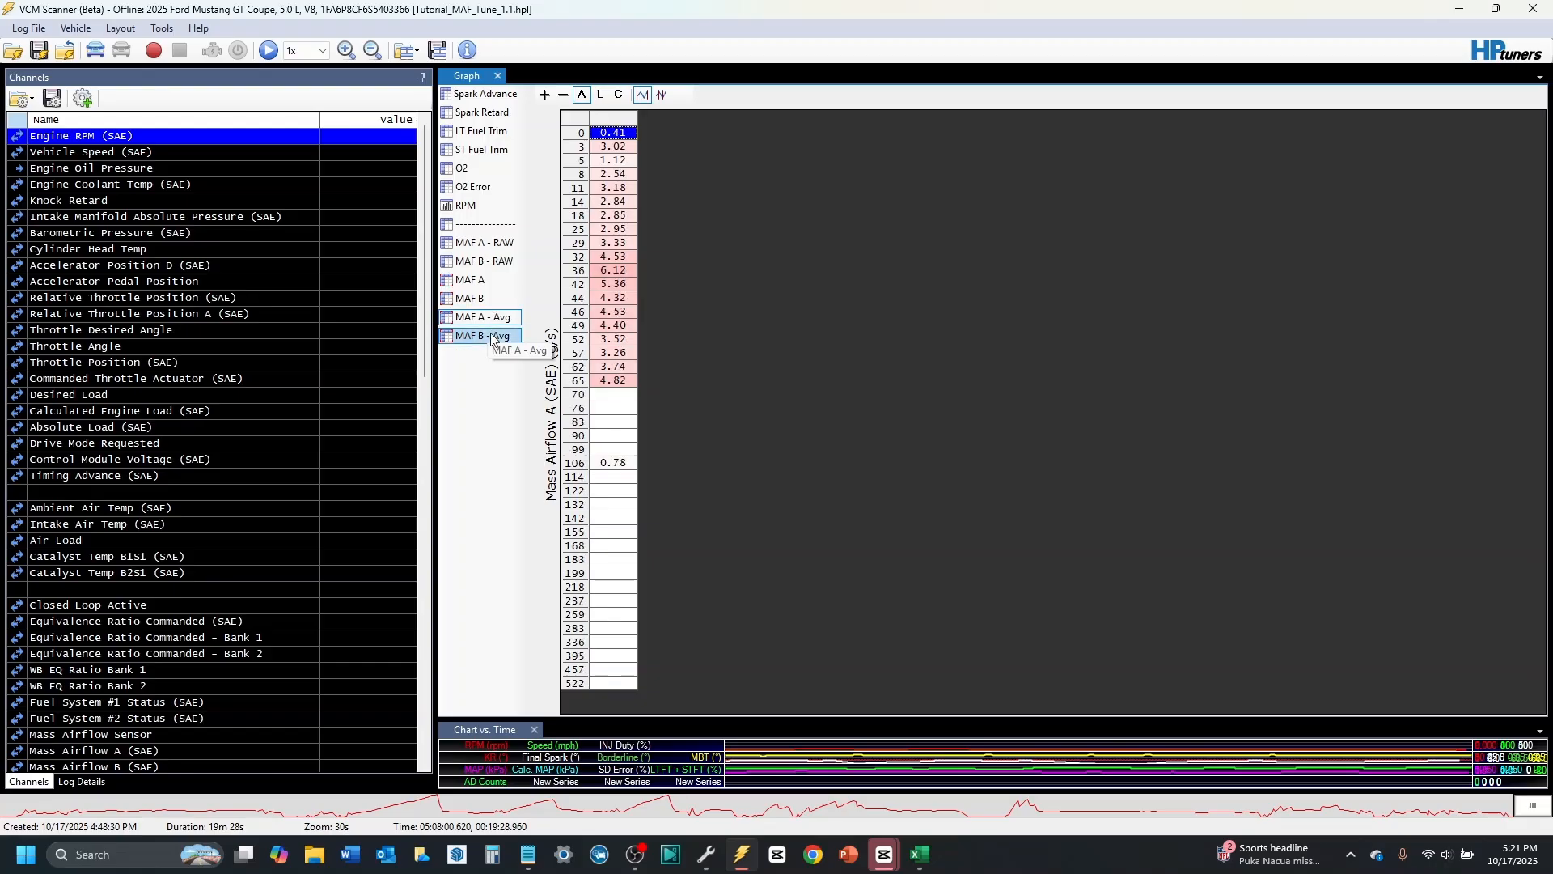
click(495, 345)
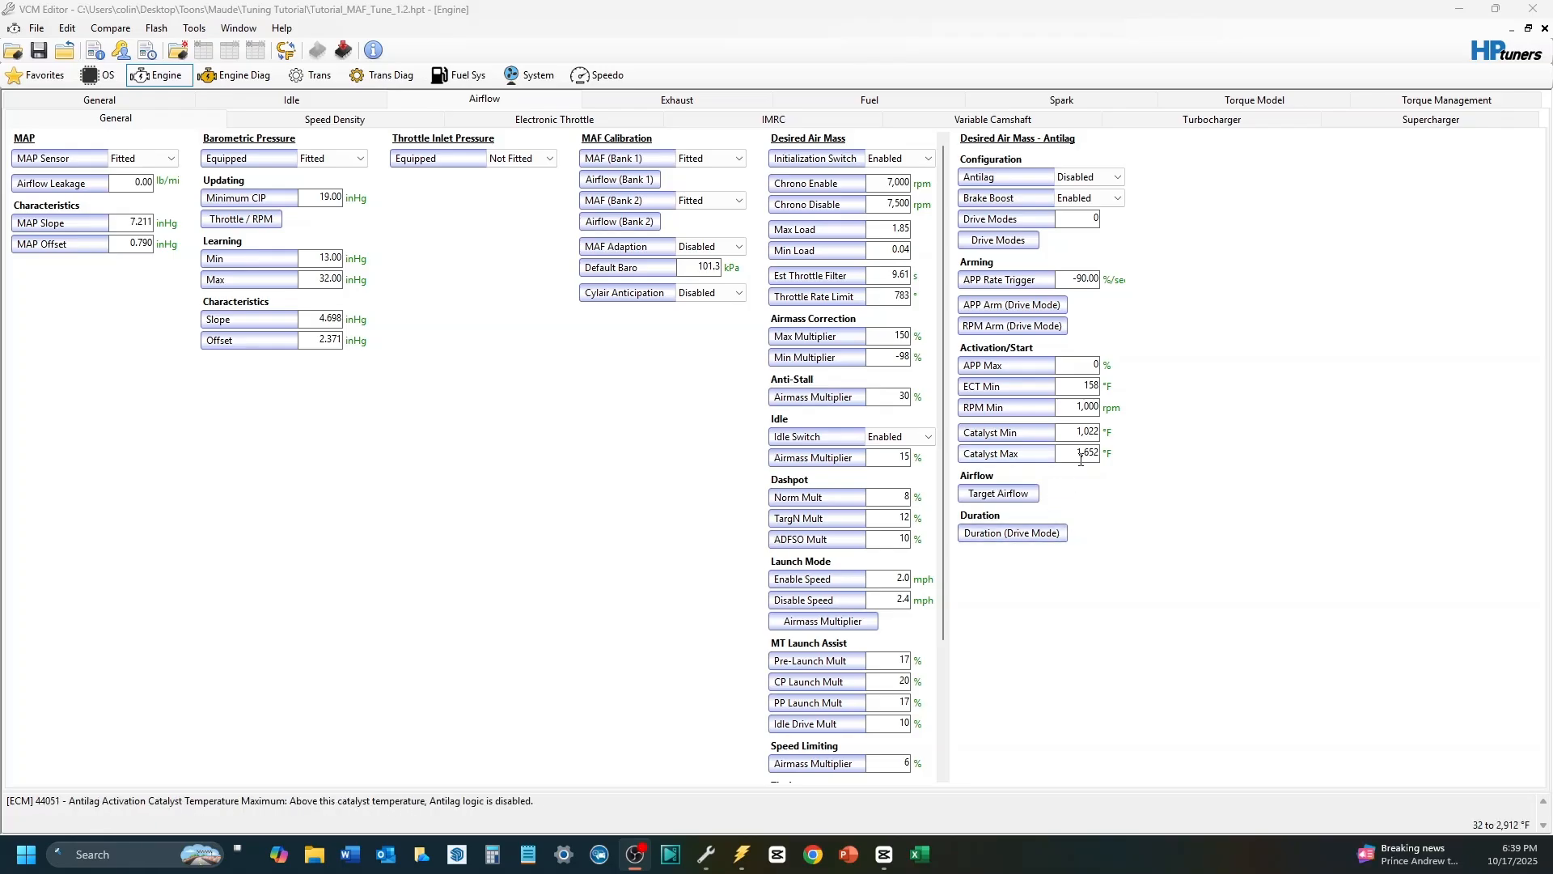
Step: In VCM Editor, save the revised tune as a new file named Tutorial_MAF_Tune_1.3
click(44, 45)
click(41, 32)
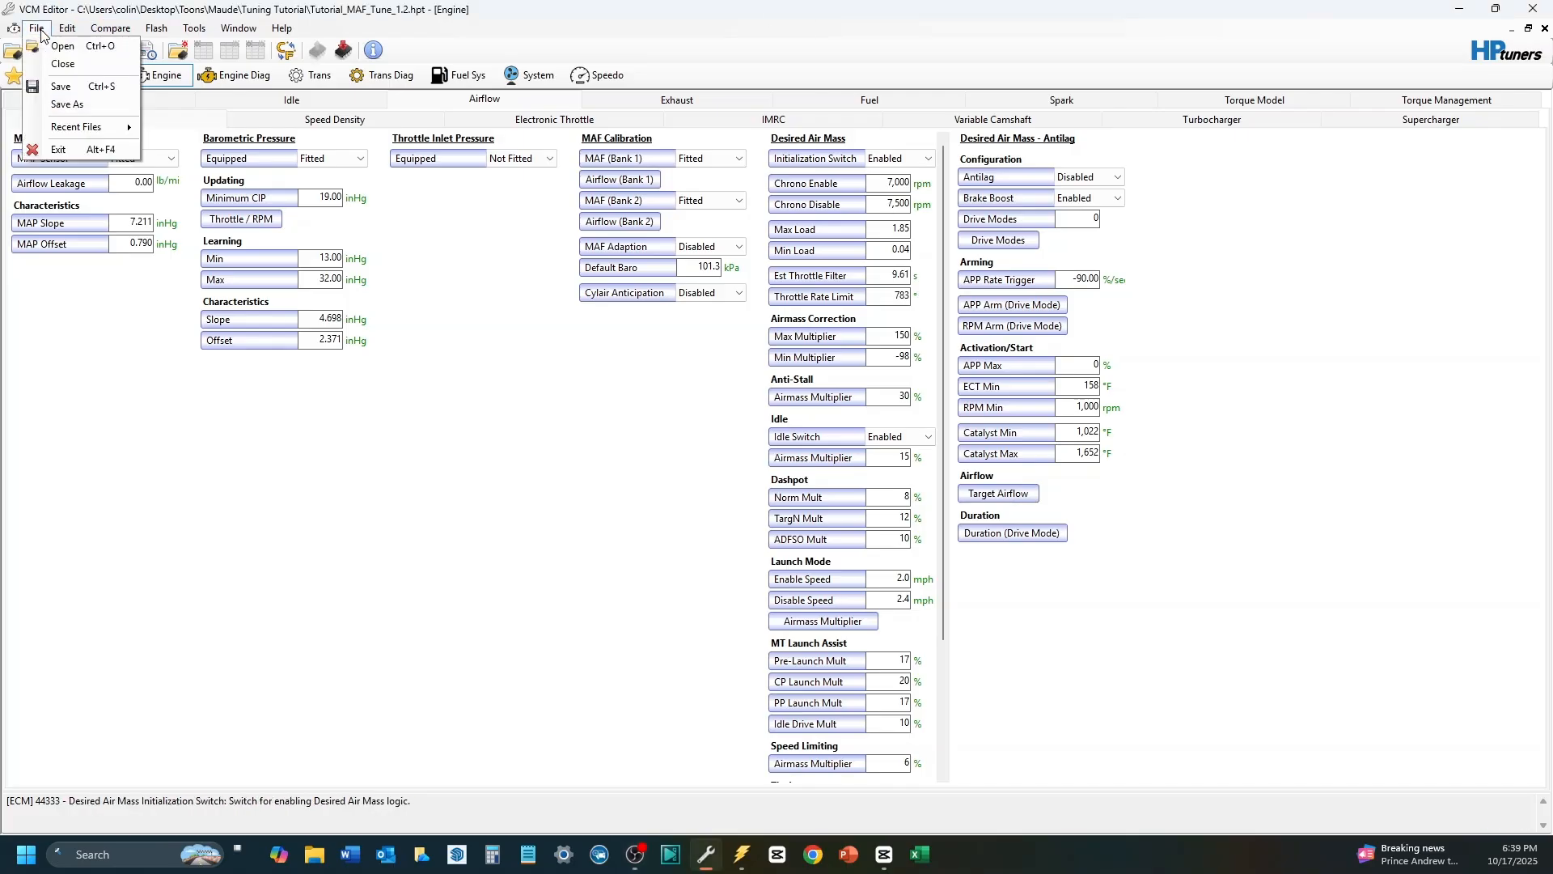
click(72, 106)
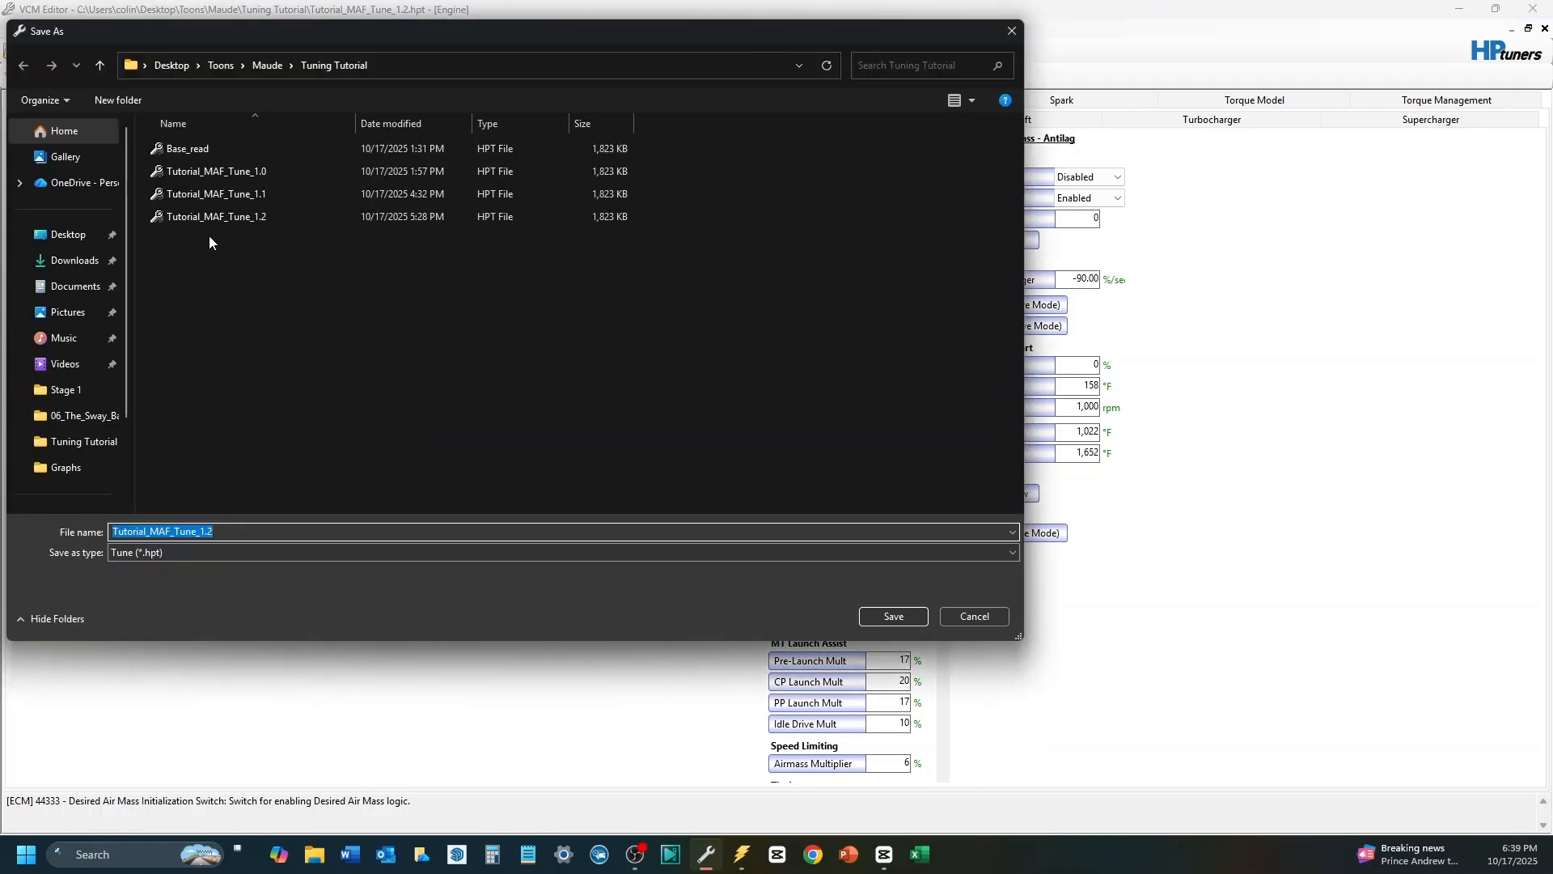
click(206, 216)
click(259, 527)
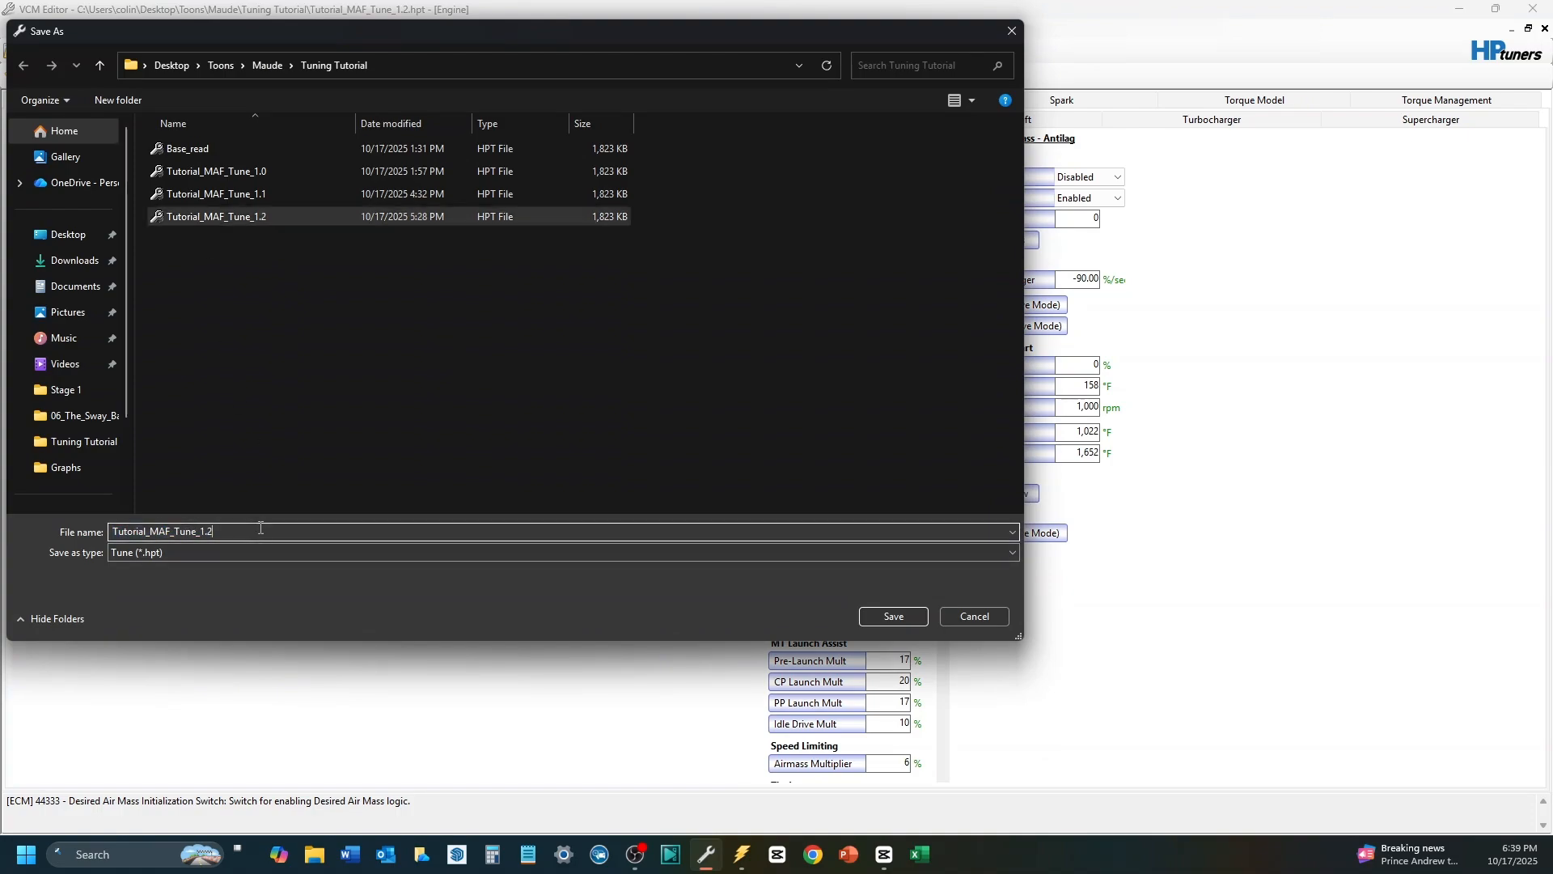
key(BackSpace)
text(3)
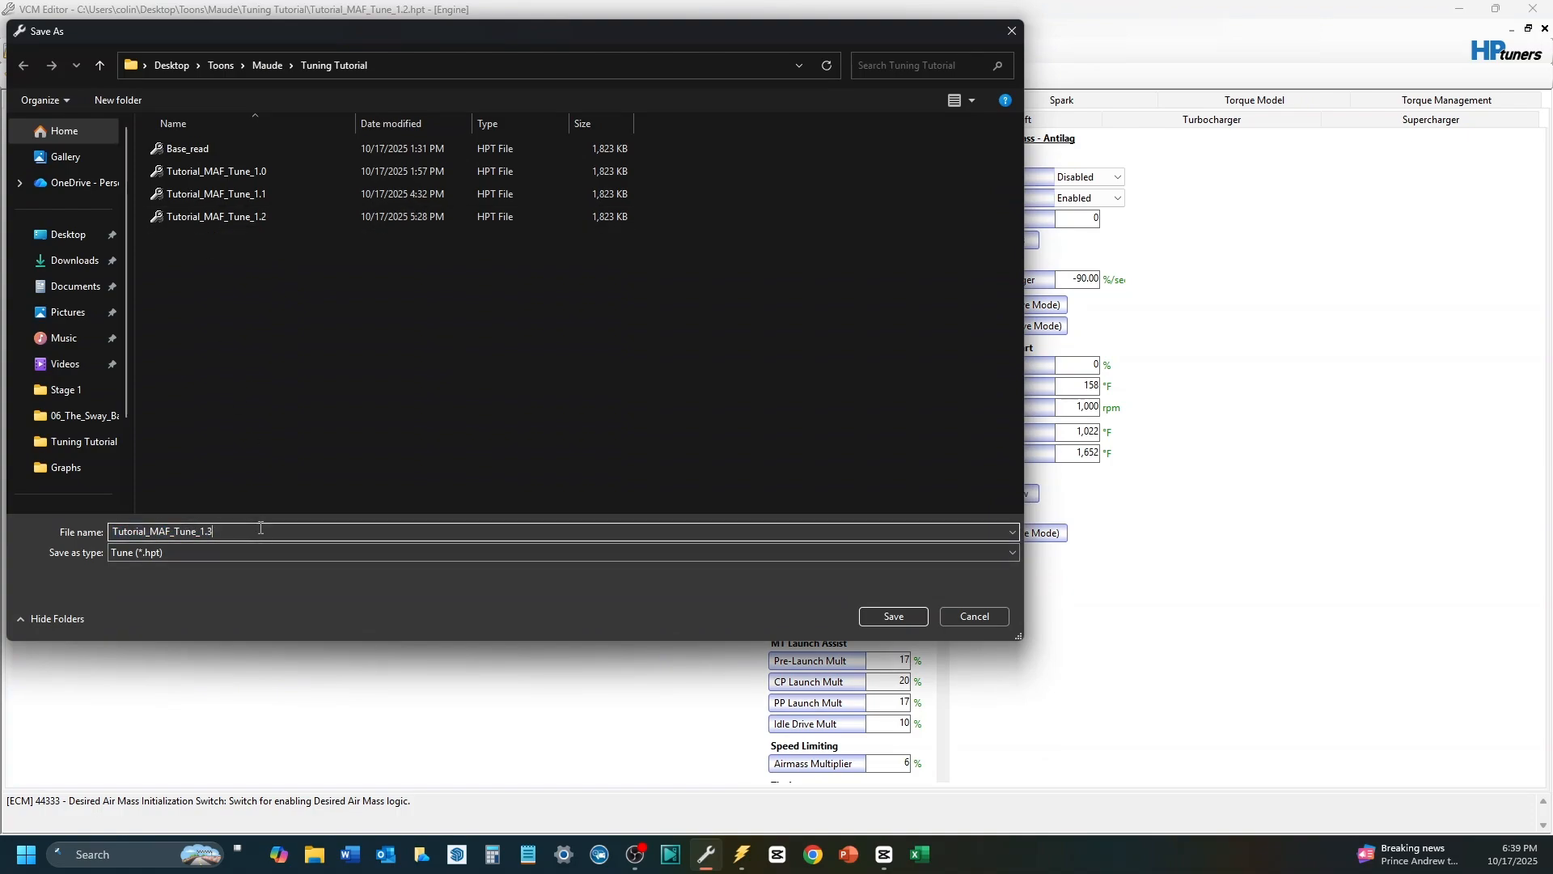
key(Return)
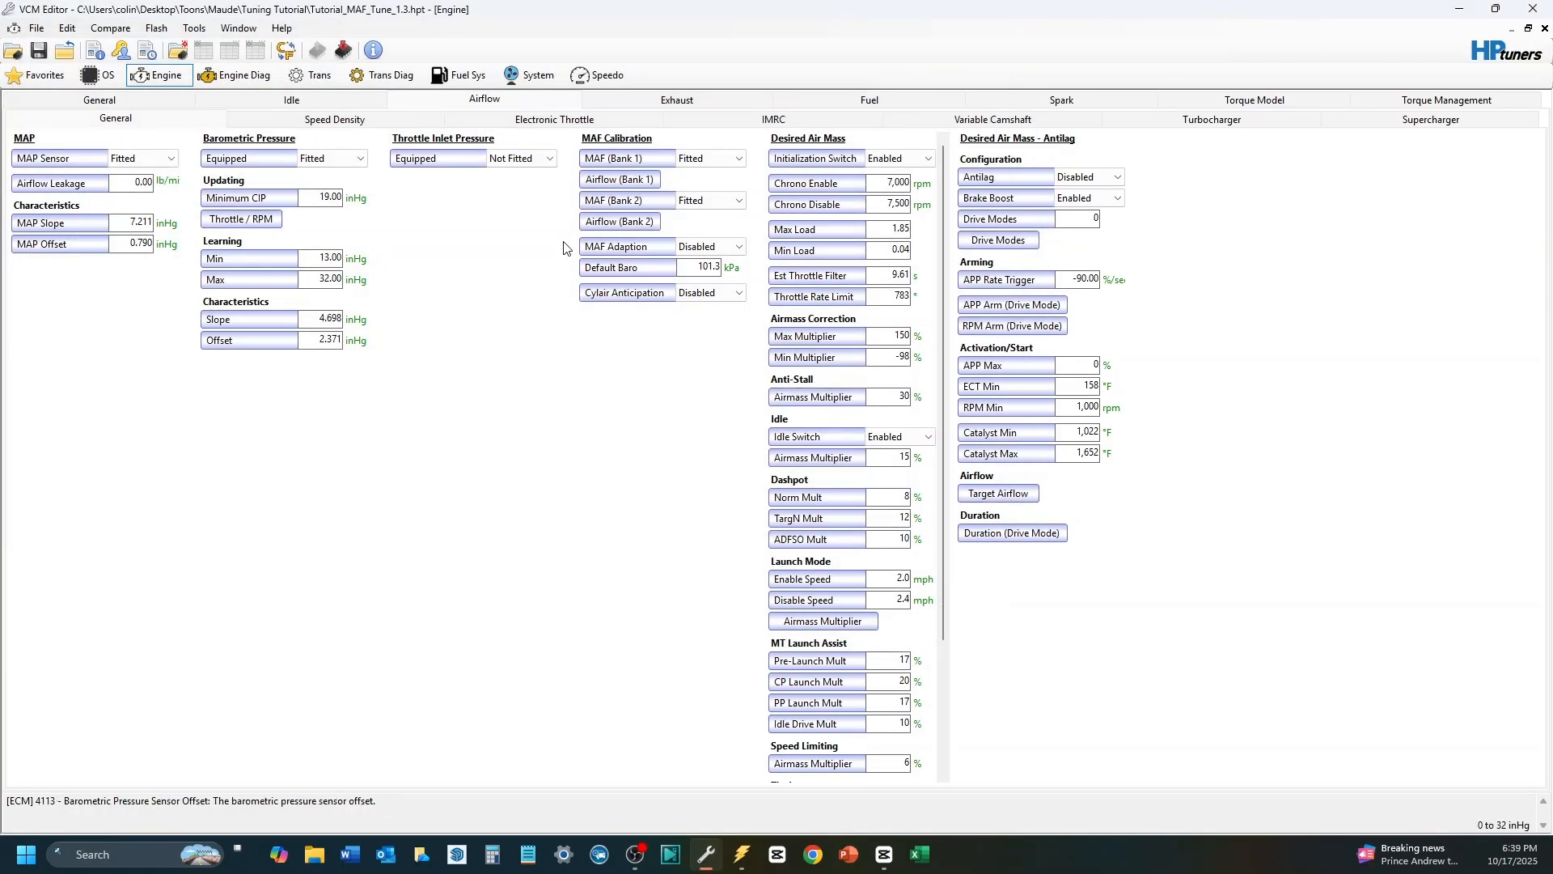
Step: Open the Bank 1 MAF airflow table, then compare the average, RAW, MAF A and MAF B graphs of the new log in VCM Scanner
click(618, 180)
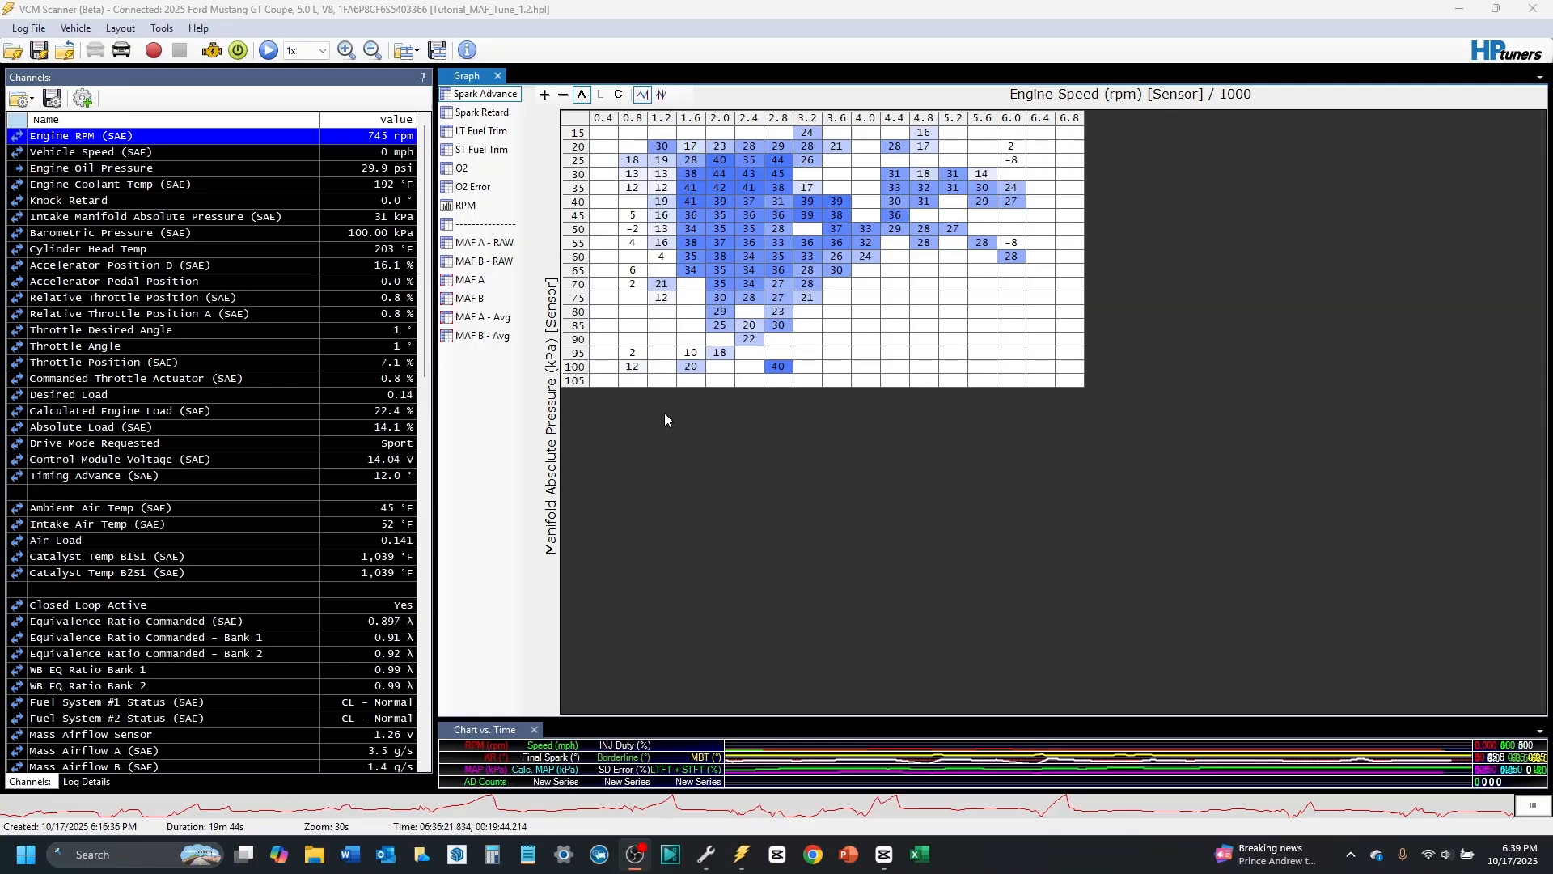
click(498, 321)
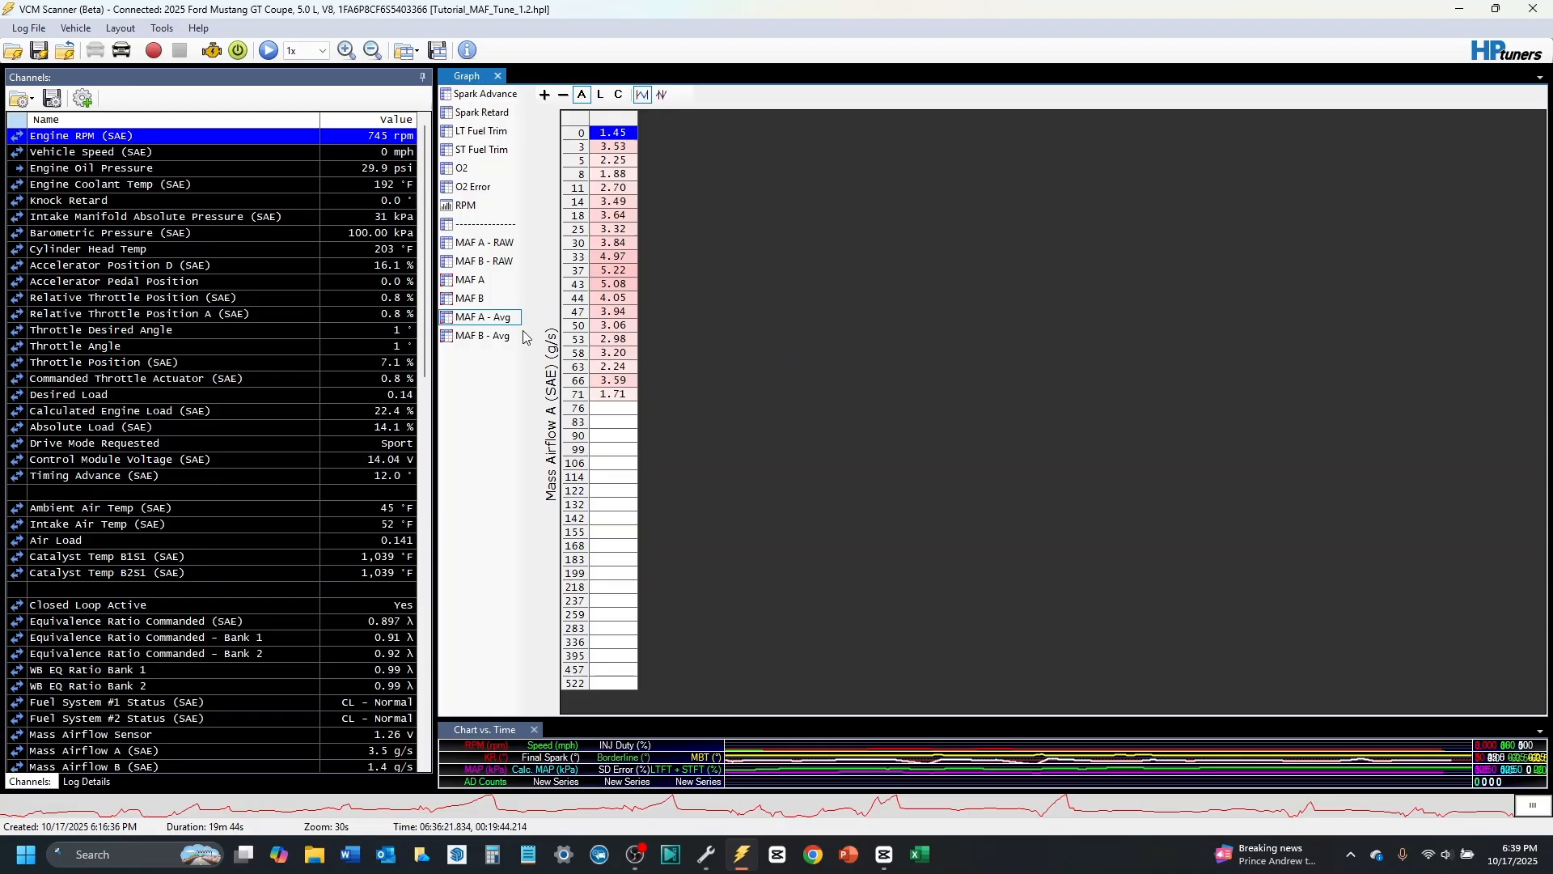
click(483, 335)
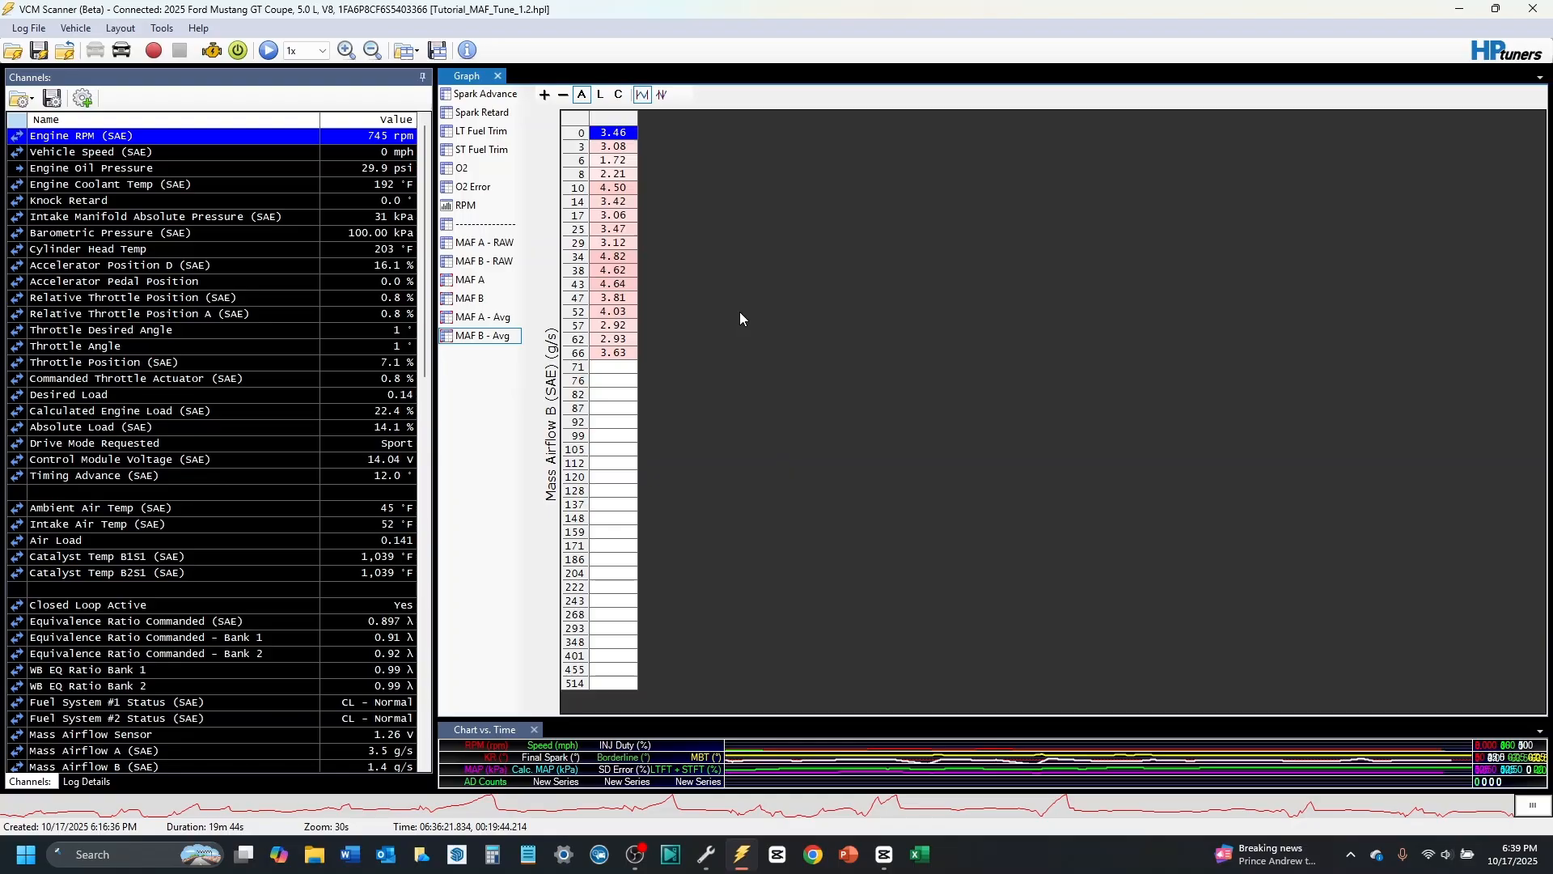
click(489, 261)
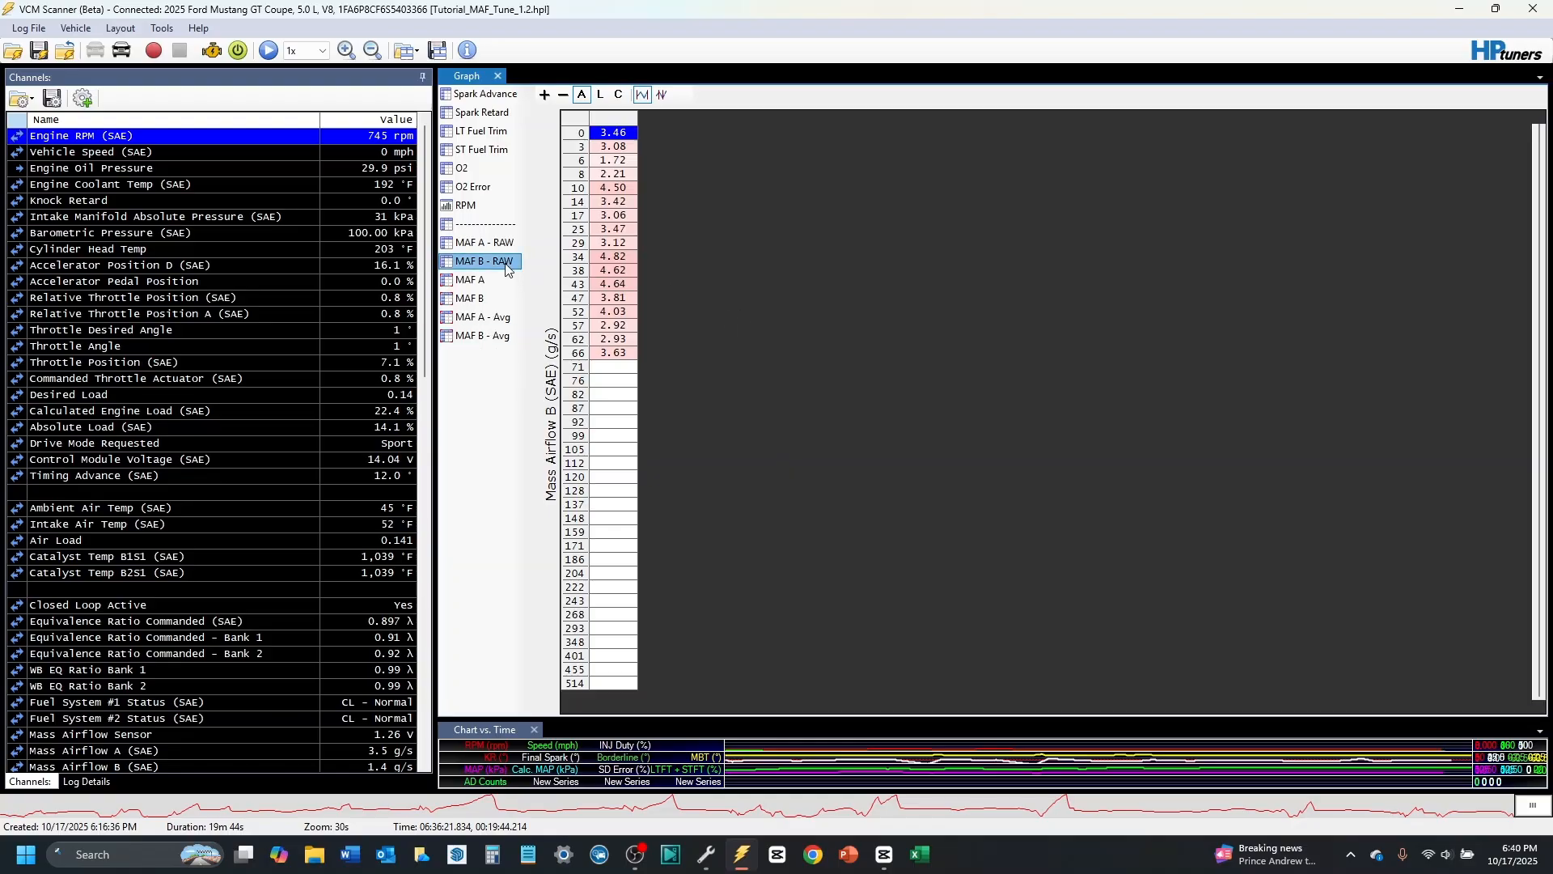
click(487, 245)
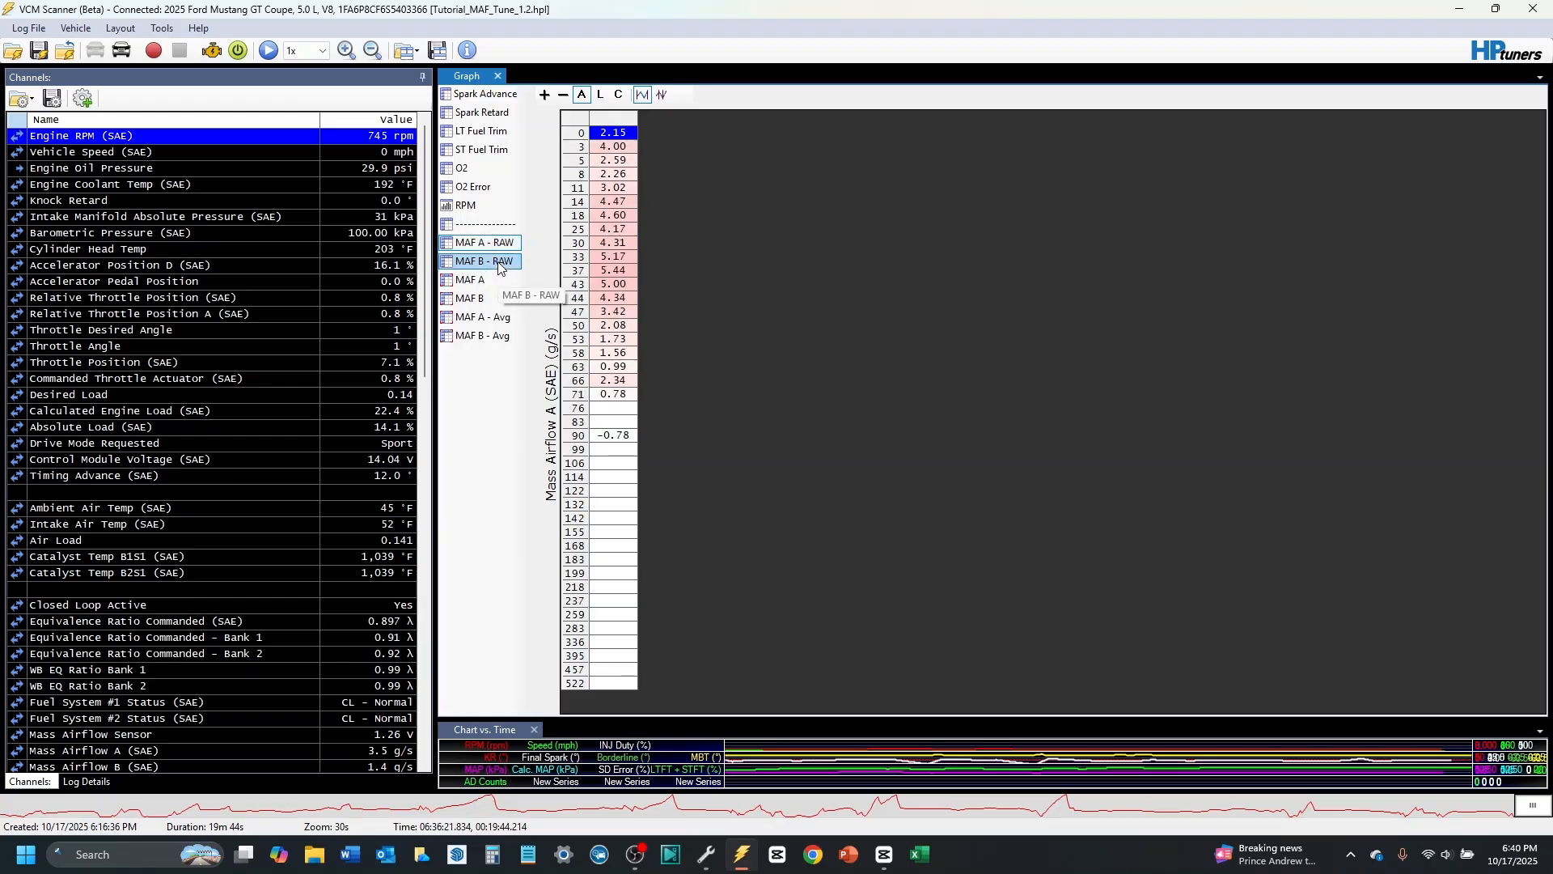
click(501, 281)
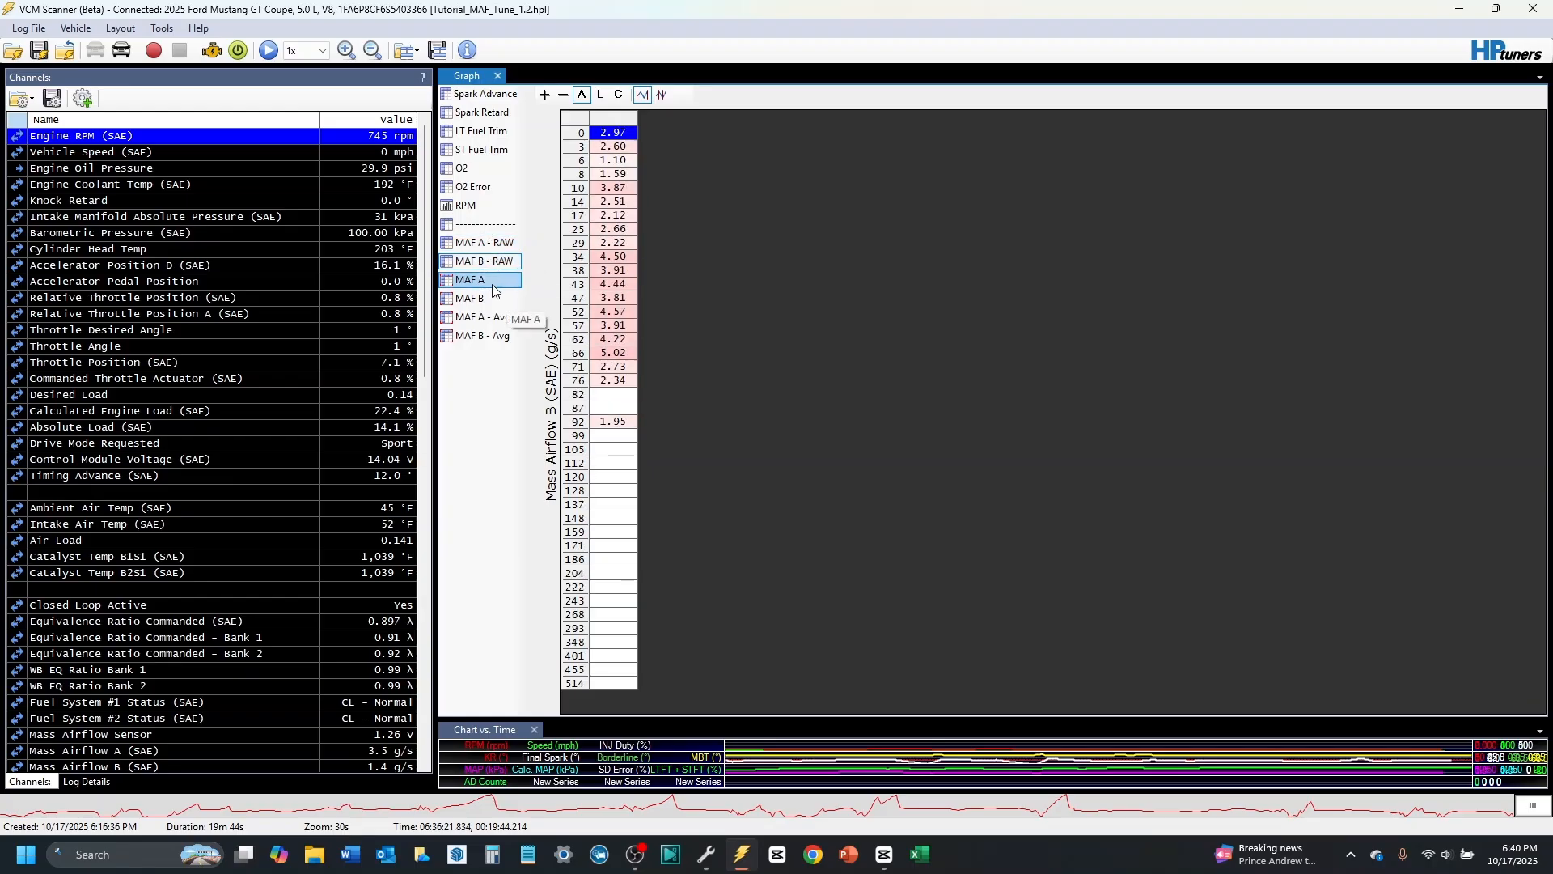
click(493, 300)
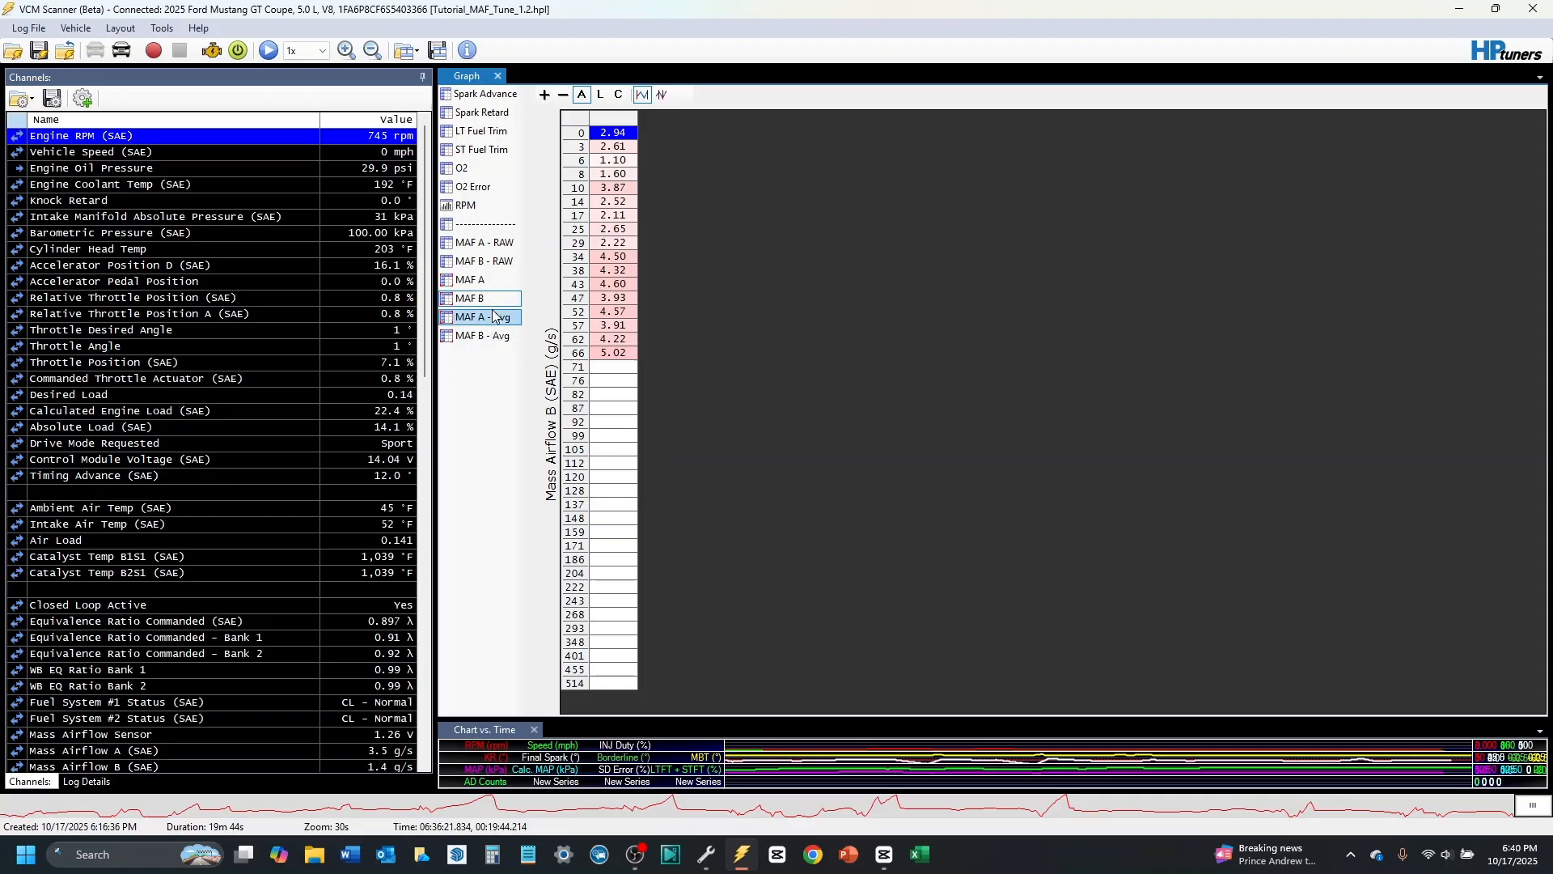
click(496, 317)
click(506, 339)
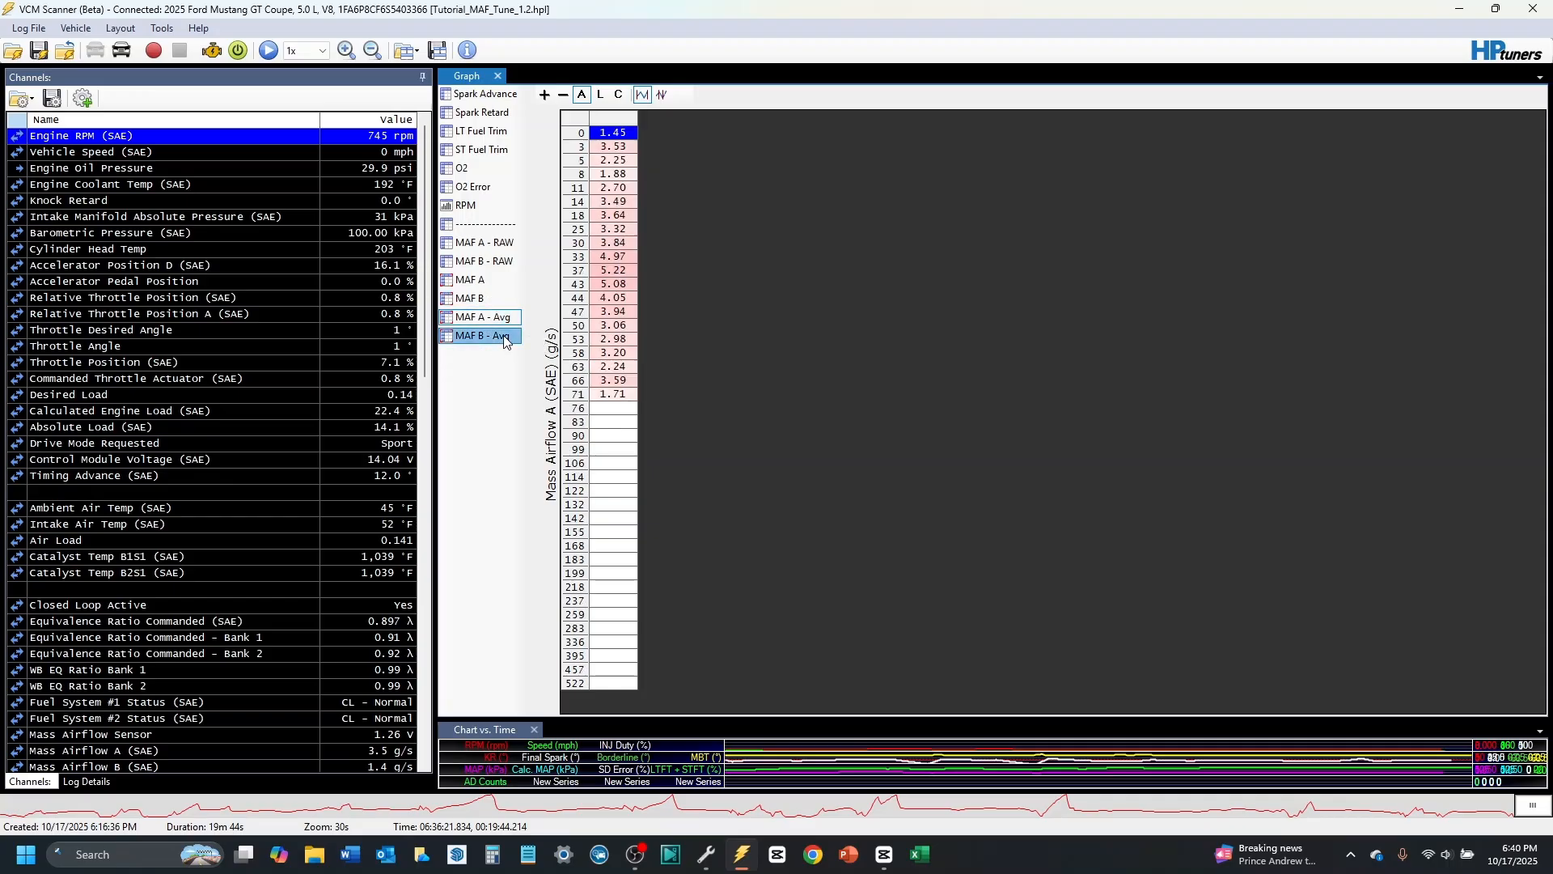
Step: Examine the LT Fuel Trim and ST Fuel Trim graphs, checking the short-term trim cells in the 20 kPa row
click(486, 132)
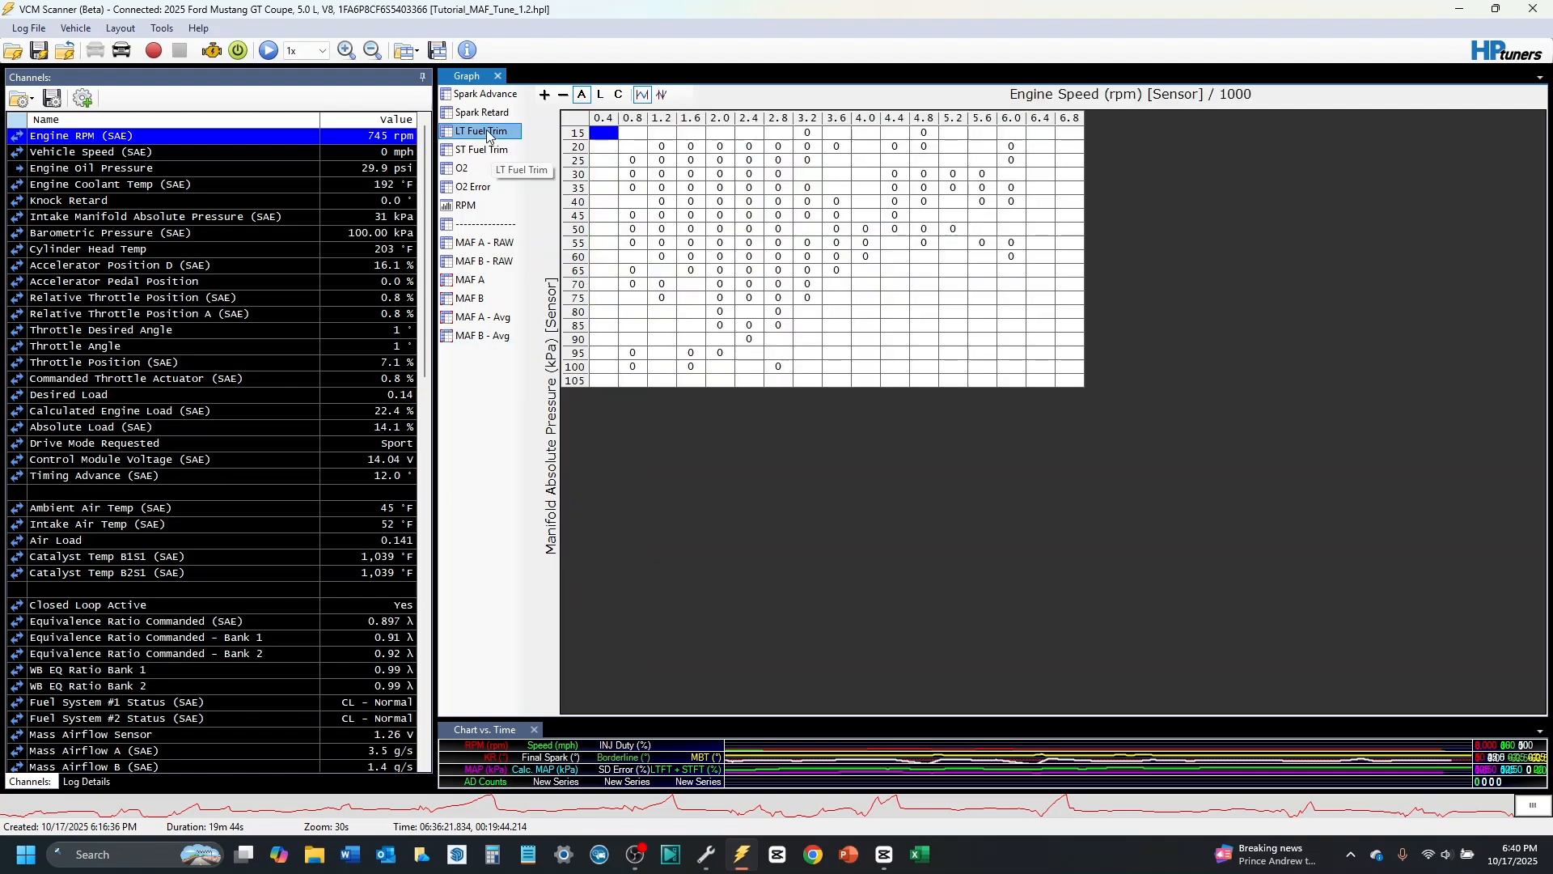
click(484, 150)
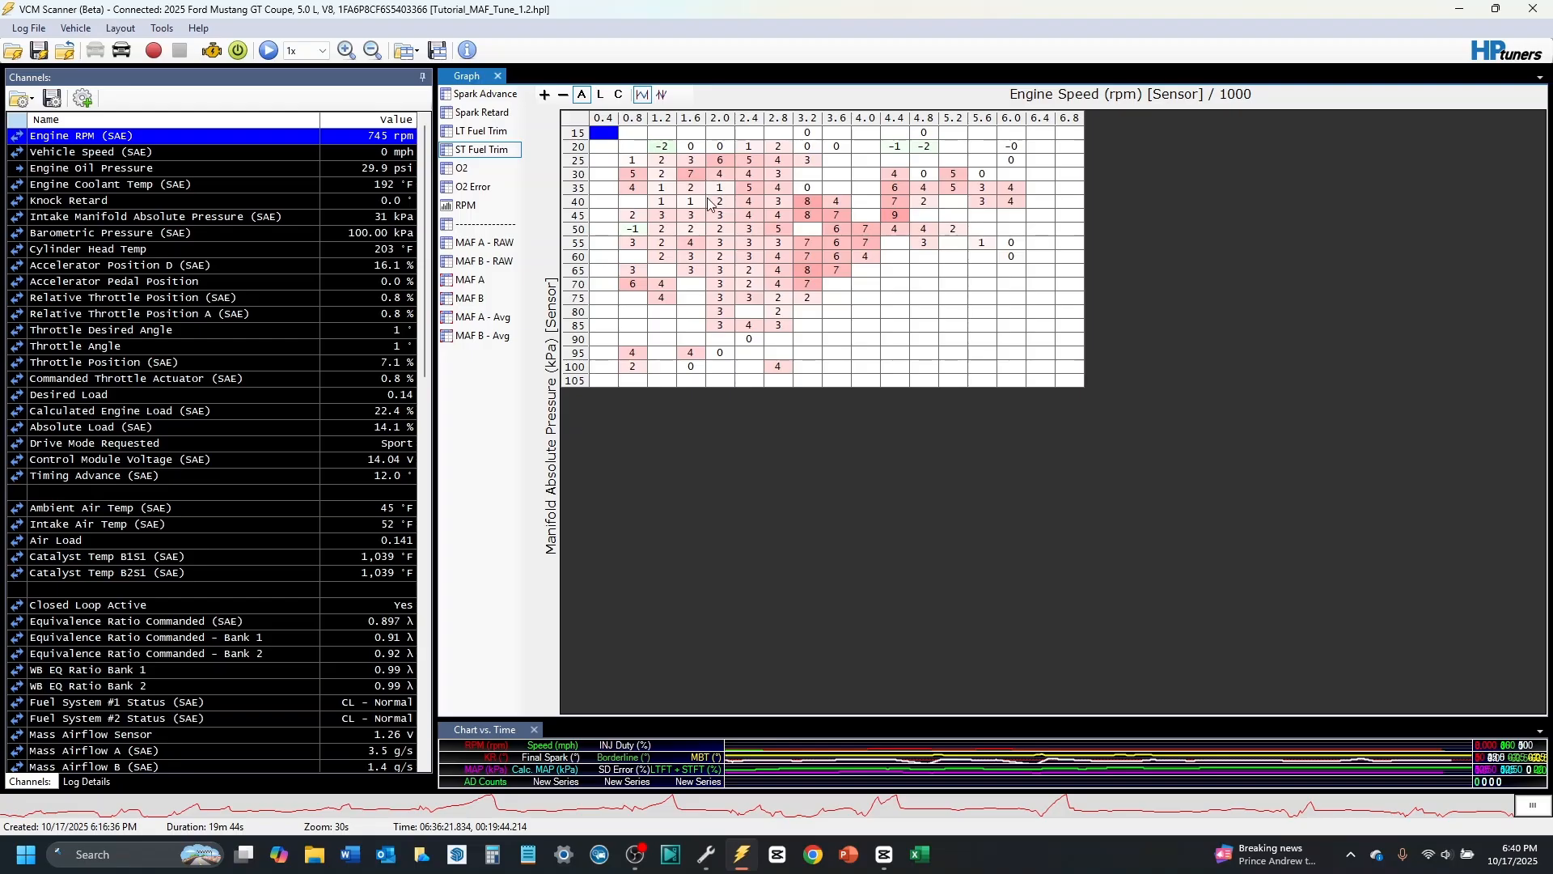
click(671, 149)
click(896, 148)
click(924, 148)
Step: Review the MAF A - RAW and average graphs, then copy all average values from the MAF A - Avg graph
click(486, 244)
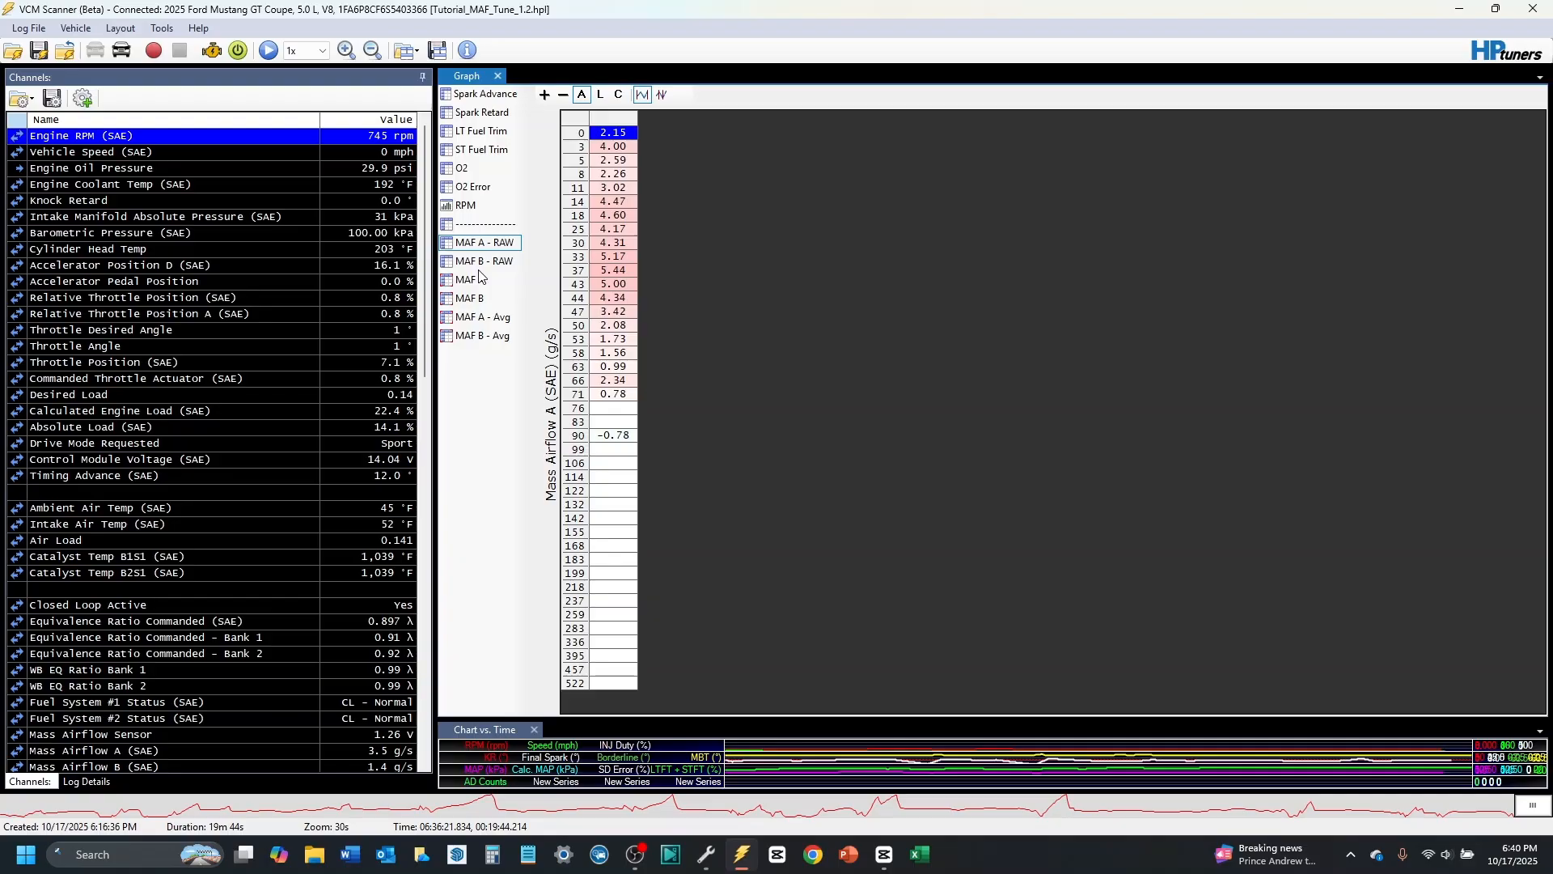
click(494, 317)
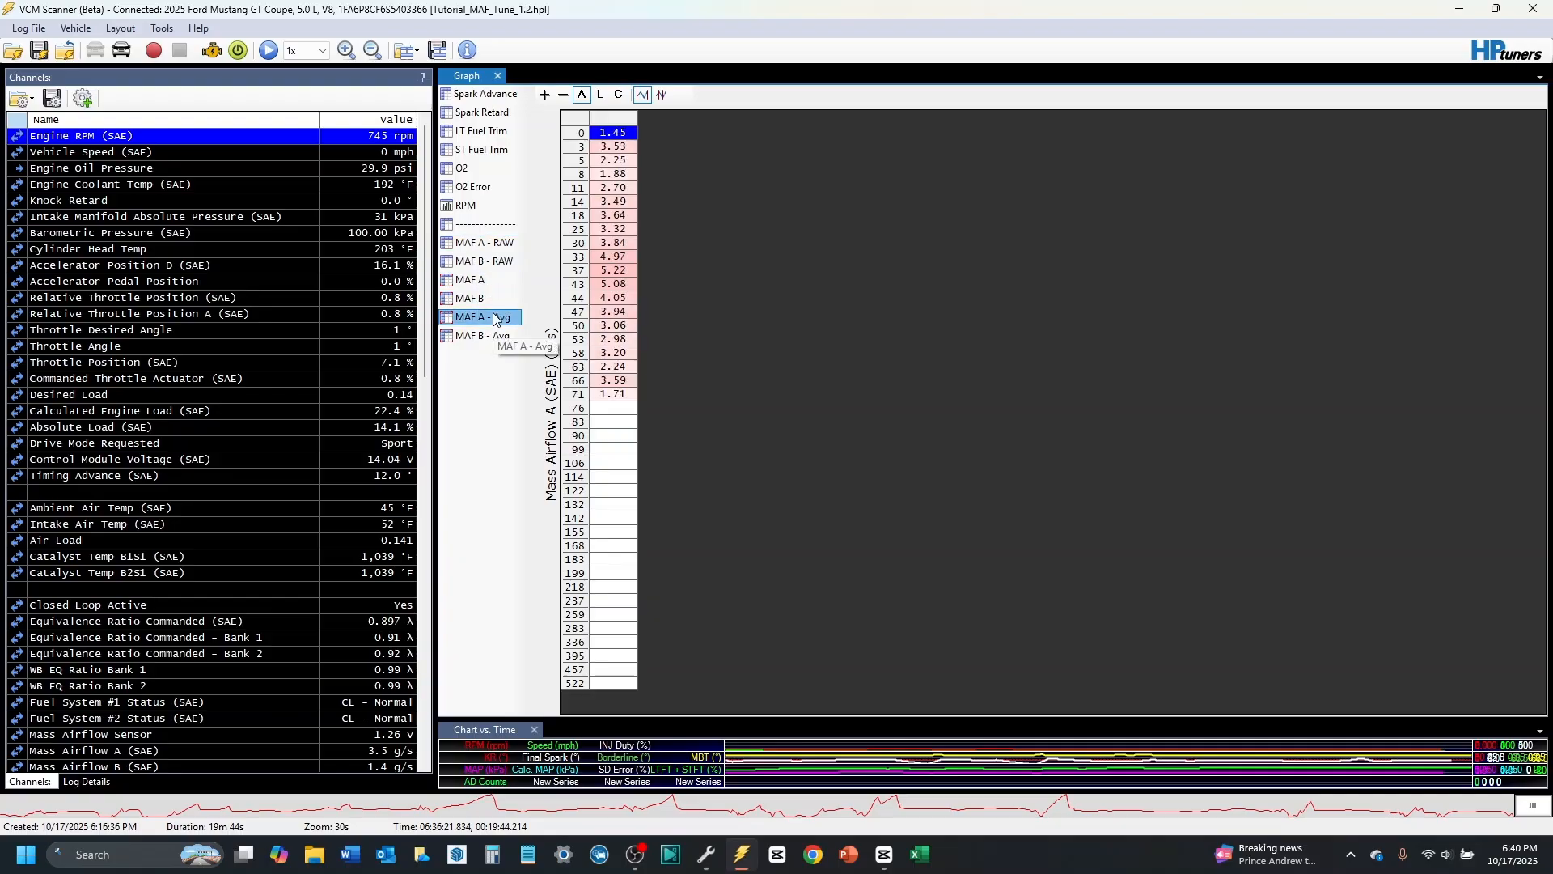
click(483, 335)
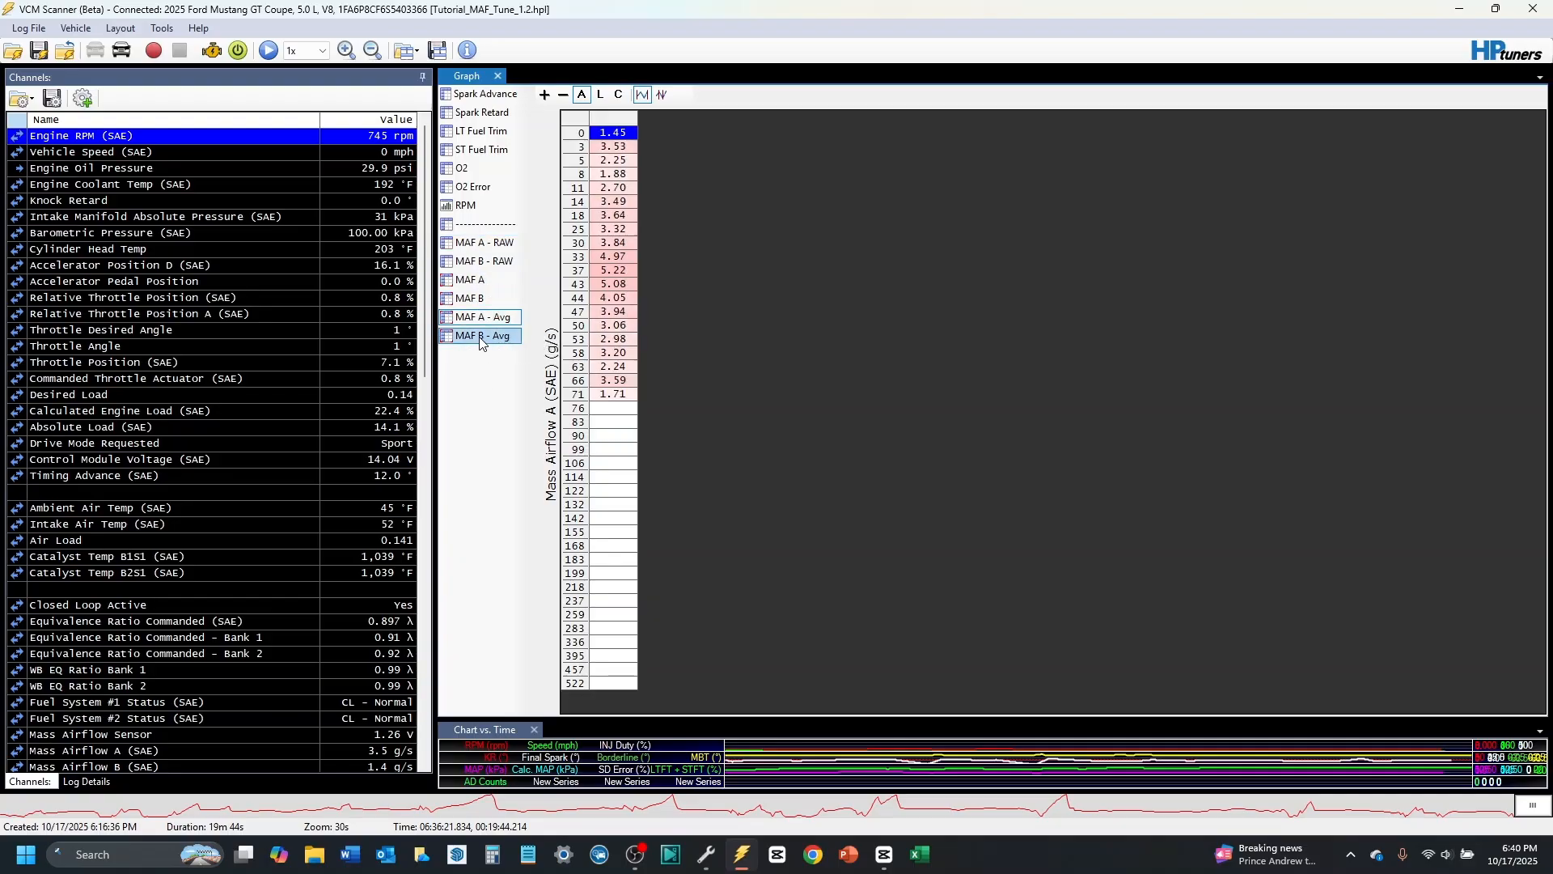
click(478, 317)
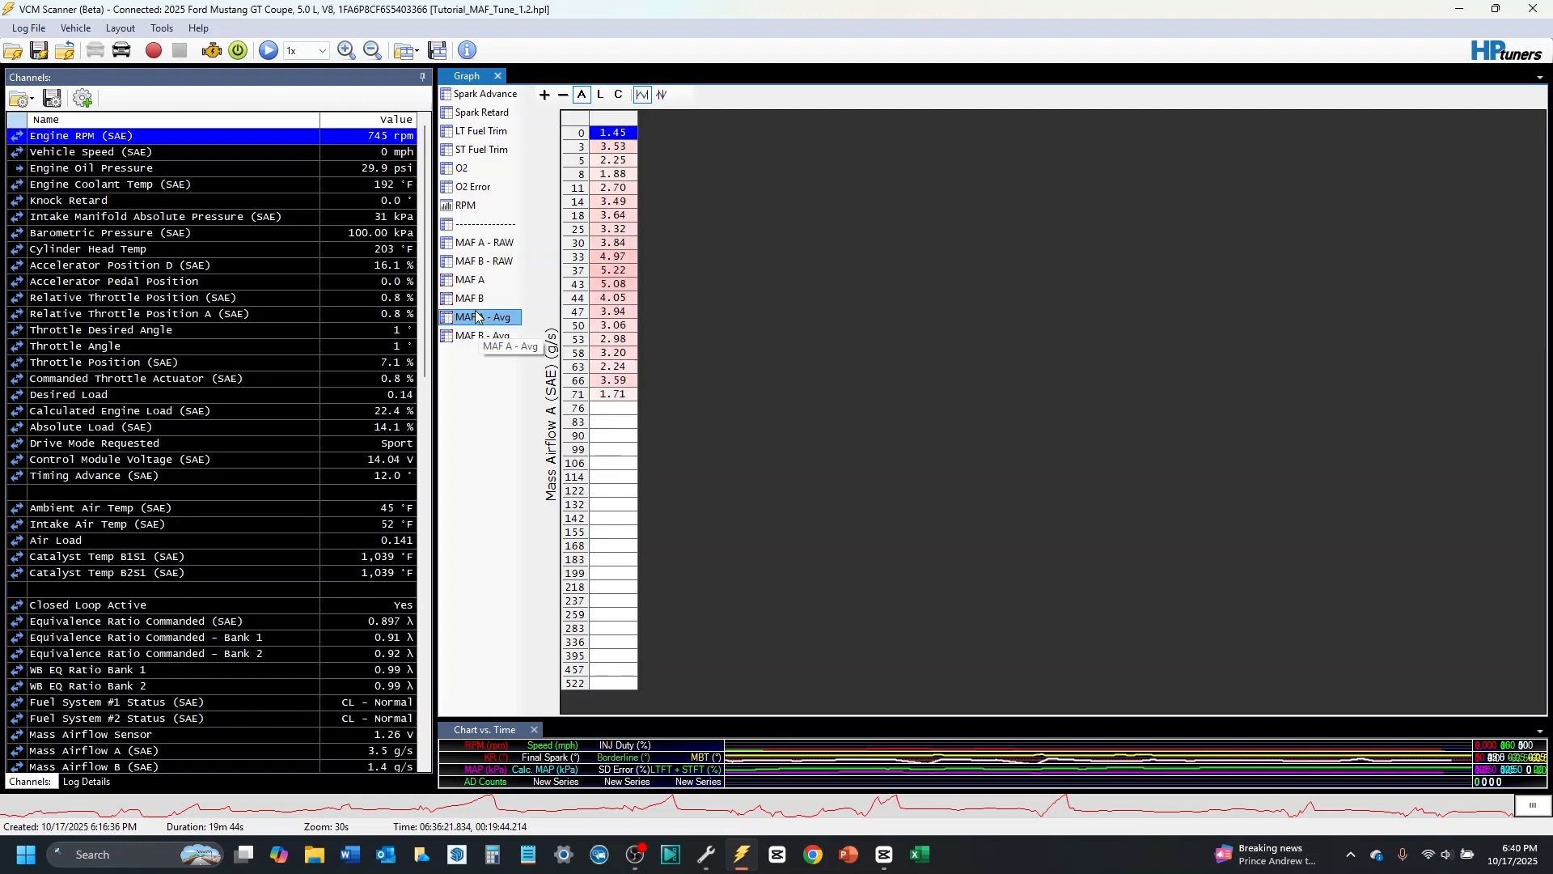
click(578, 120)
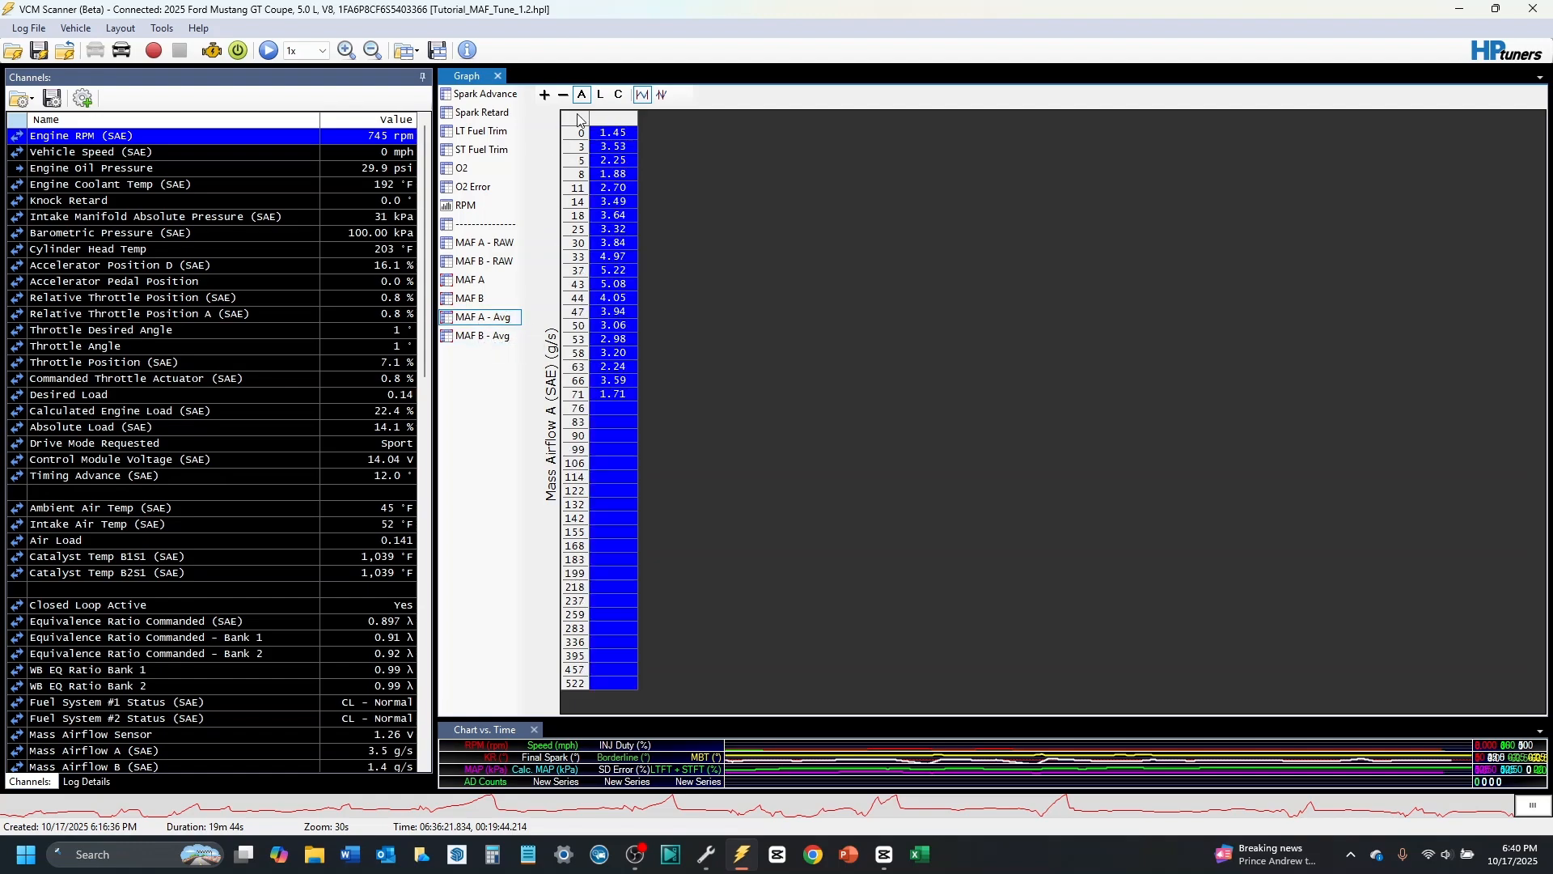
right_click(578, 119)
click(621, 127)
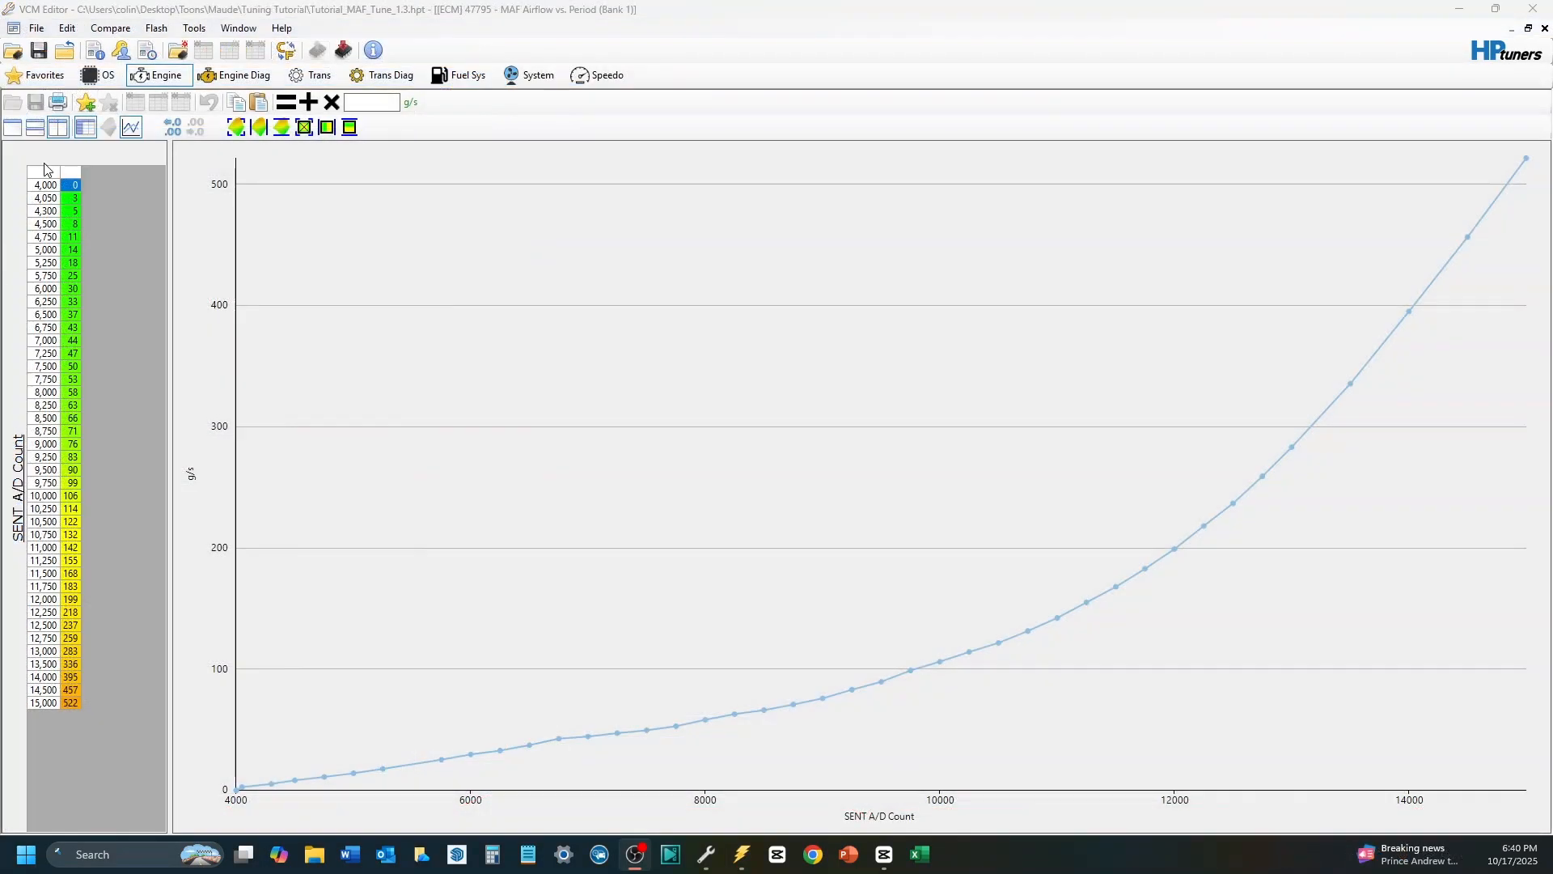
Step: In VCM Editor, apply the copied averages to the entire Bank 1 MAF airflow table using Multiply by % - Half
click(47, 170)
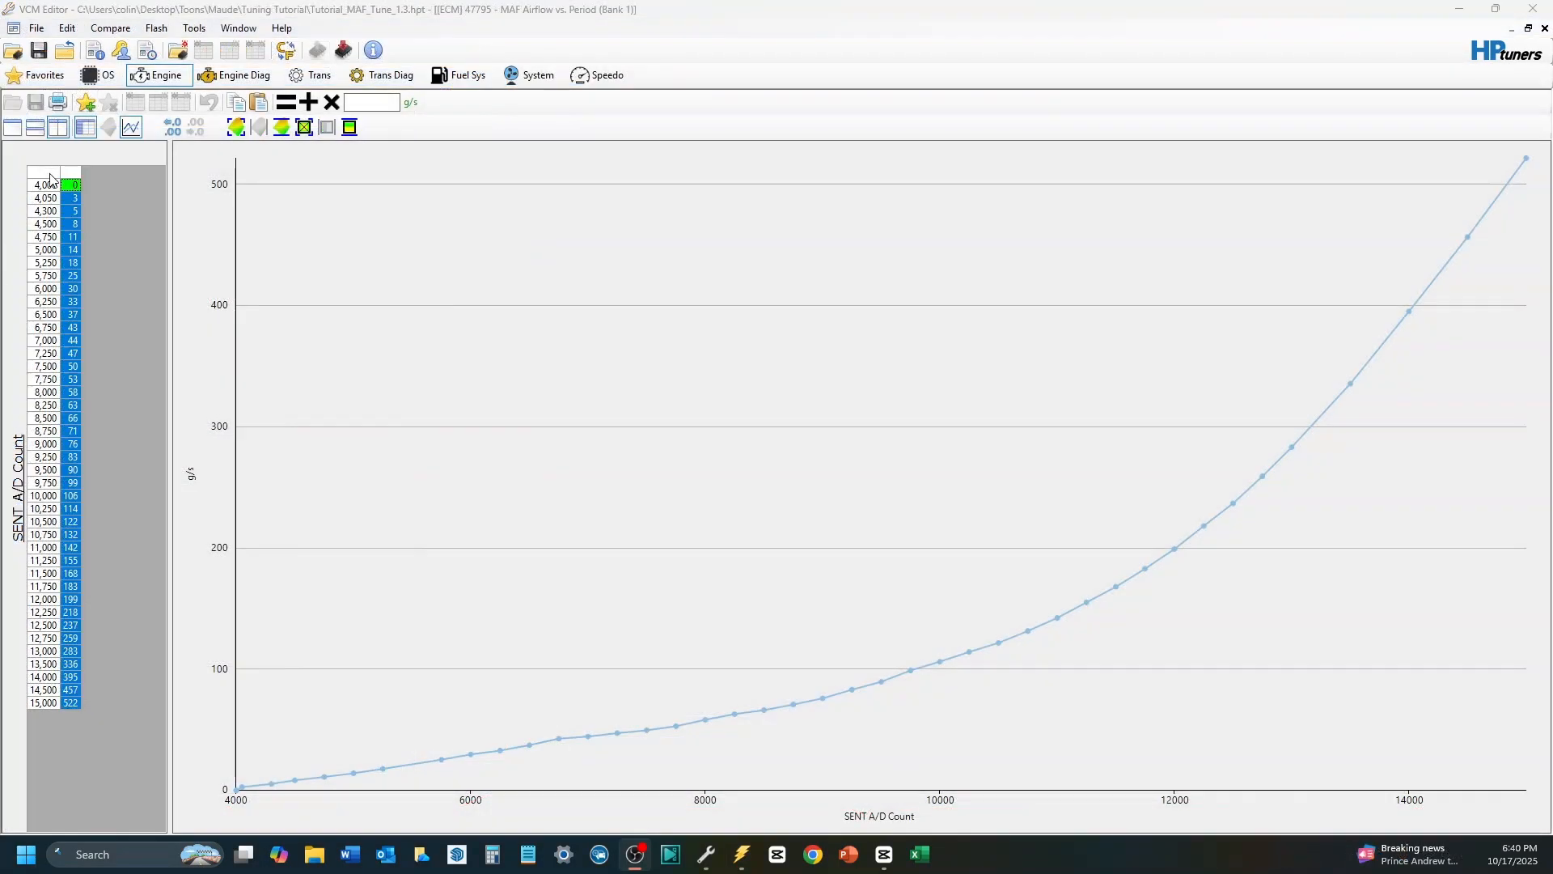
right_click(49, 173)
mouse_move(152, 239)
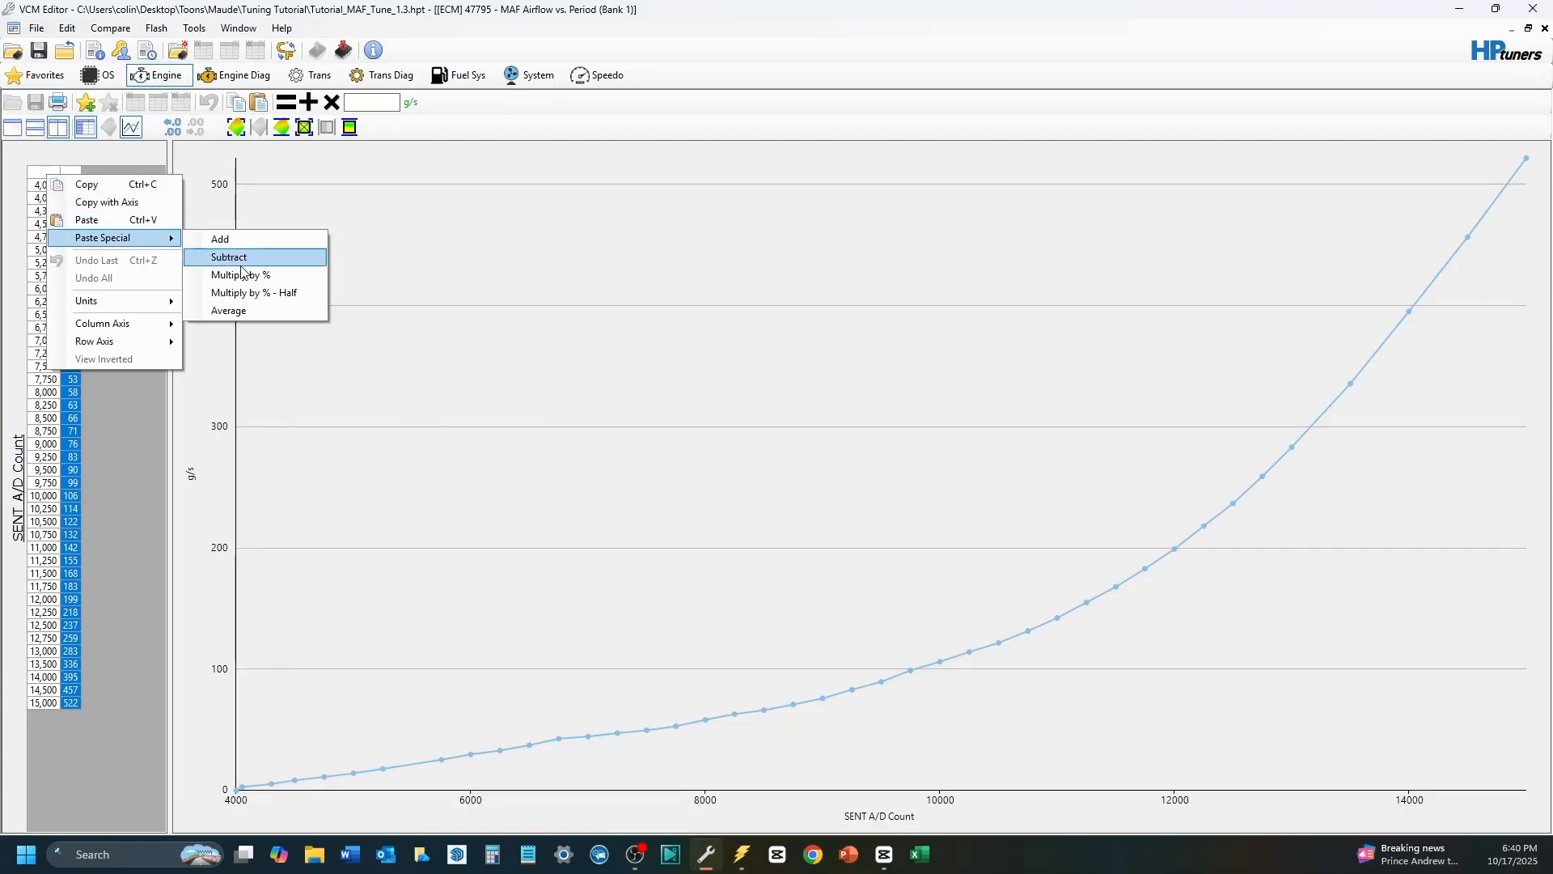
click(257, 301)
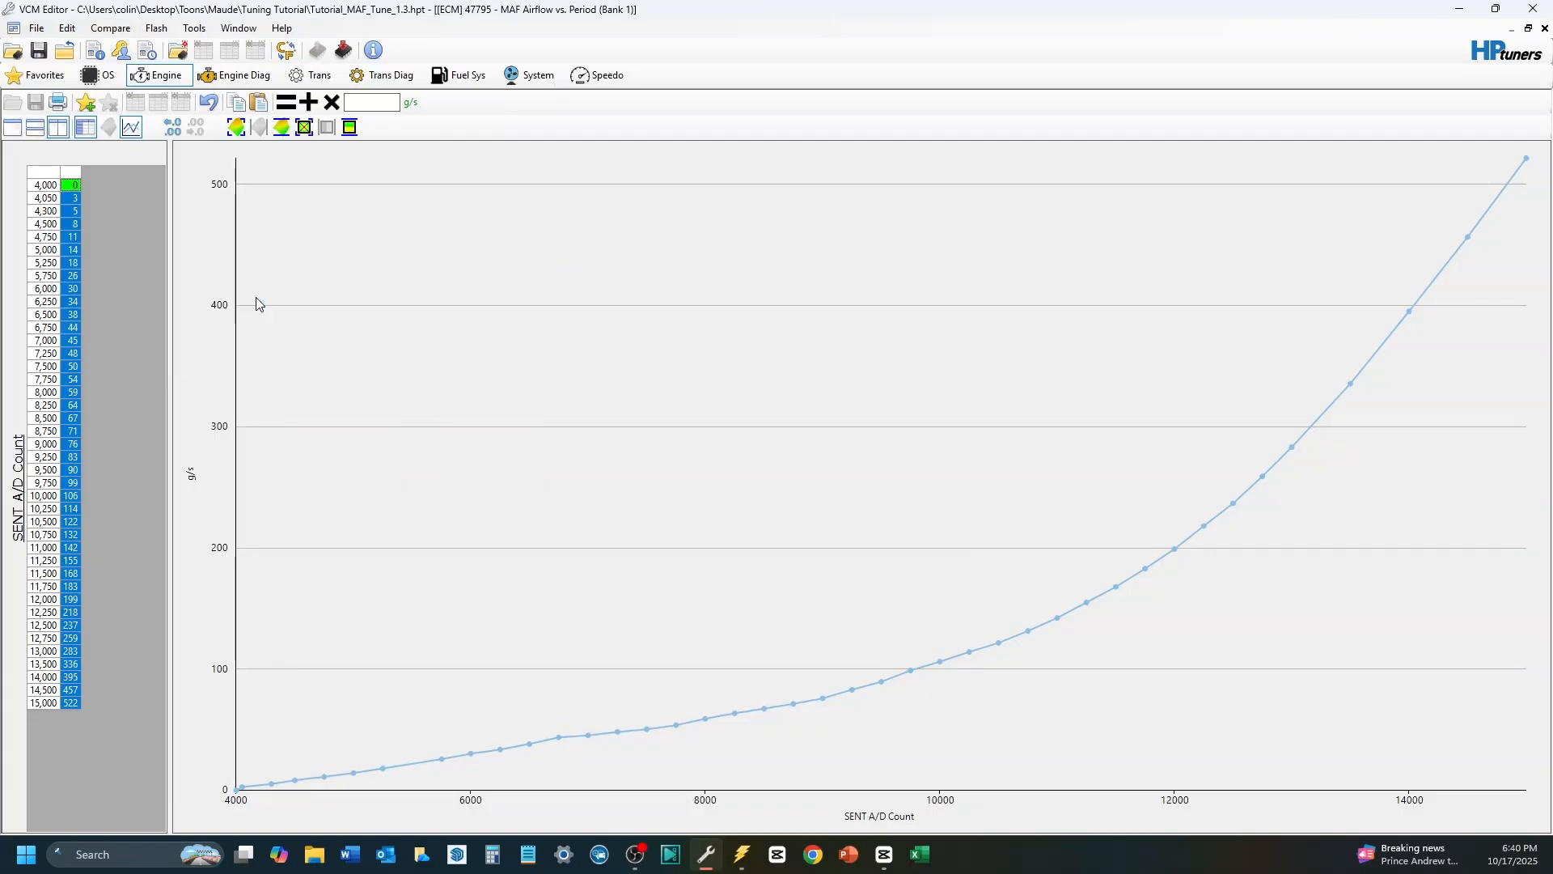
click(23, 216)
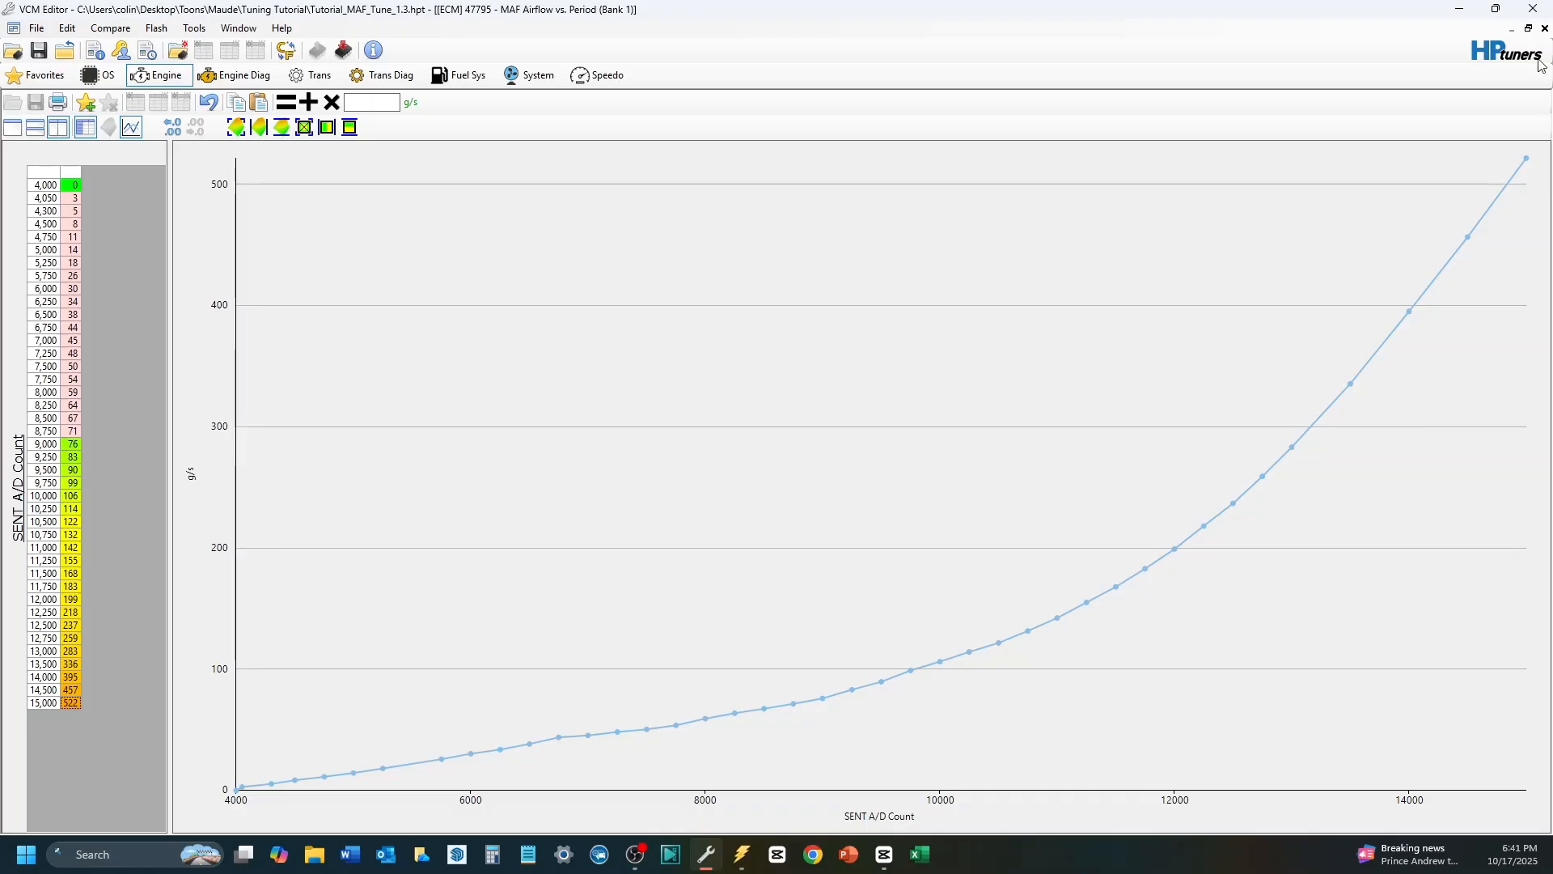
Step: Close the Bank 1 MAF airflow table, open the Bank 2 table, and copy all MAF B - Avg values from VCM Scanner
click(1544, 28)
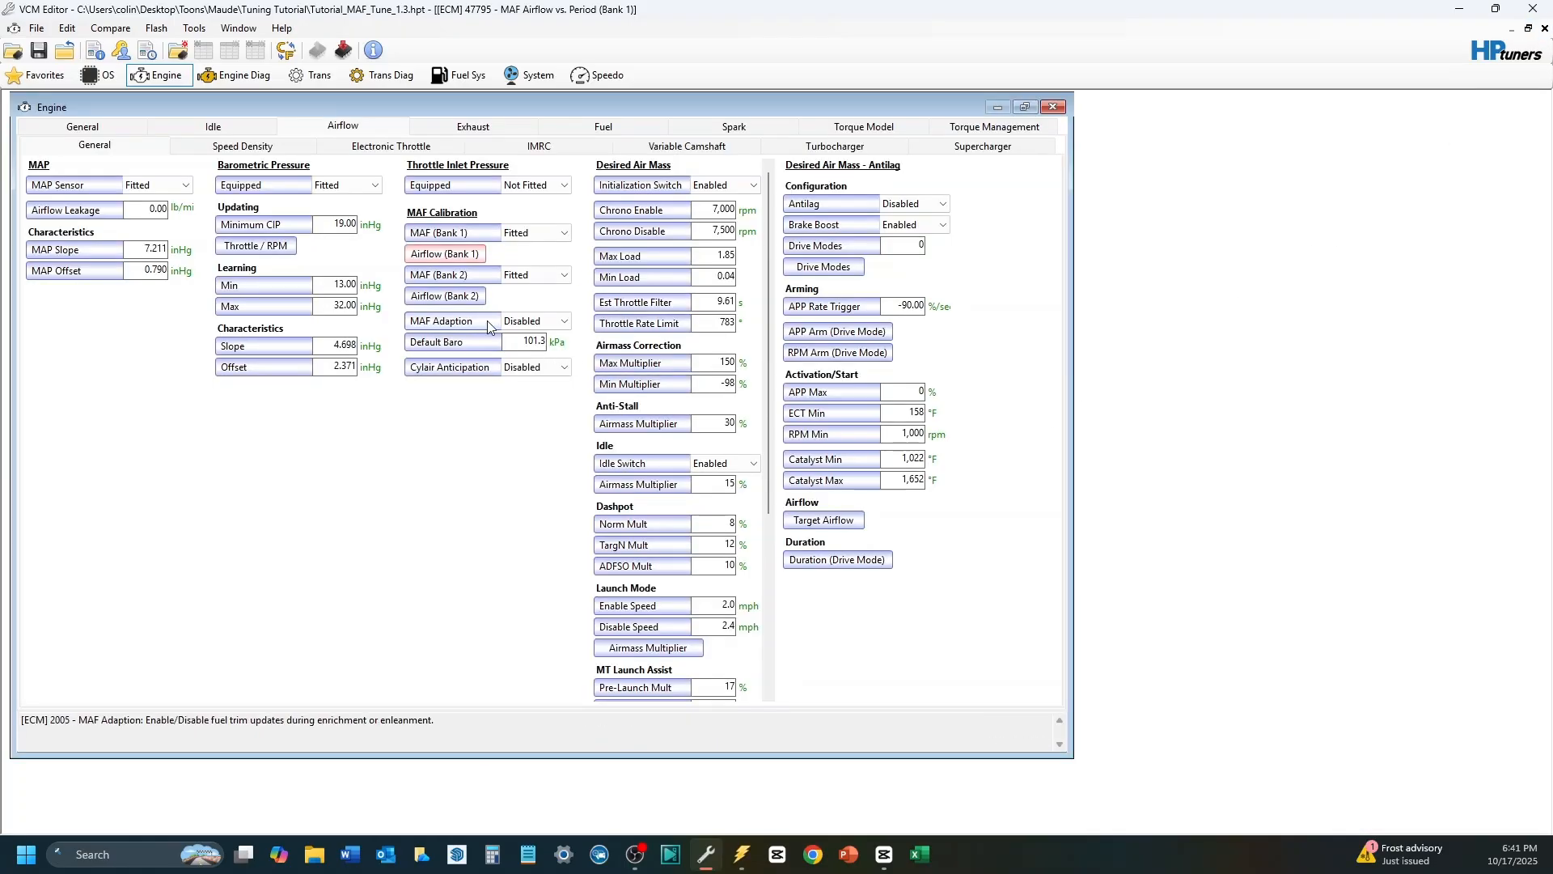
click(444, 295)
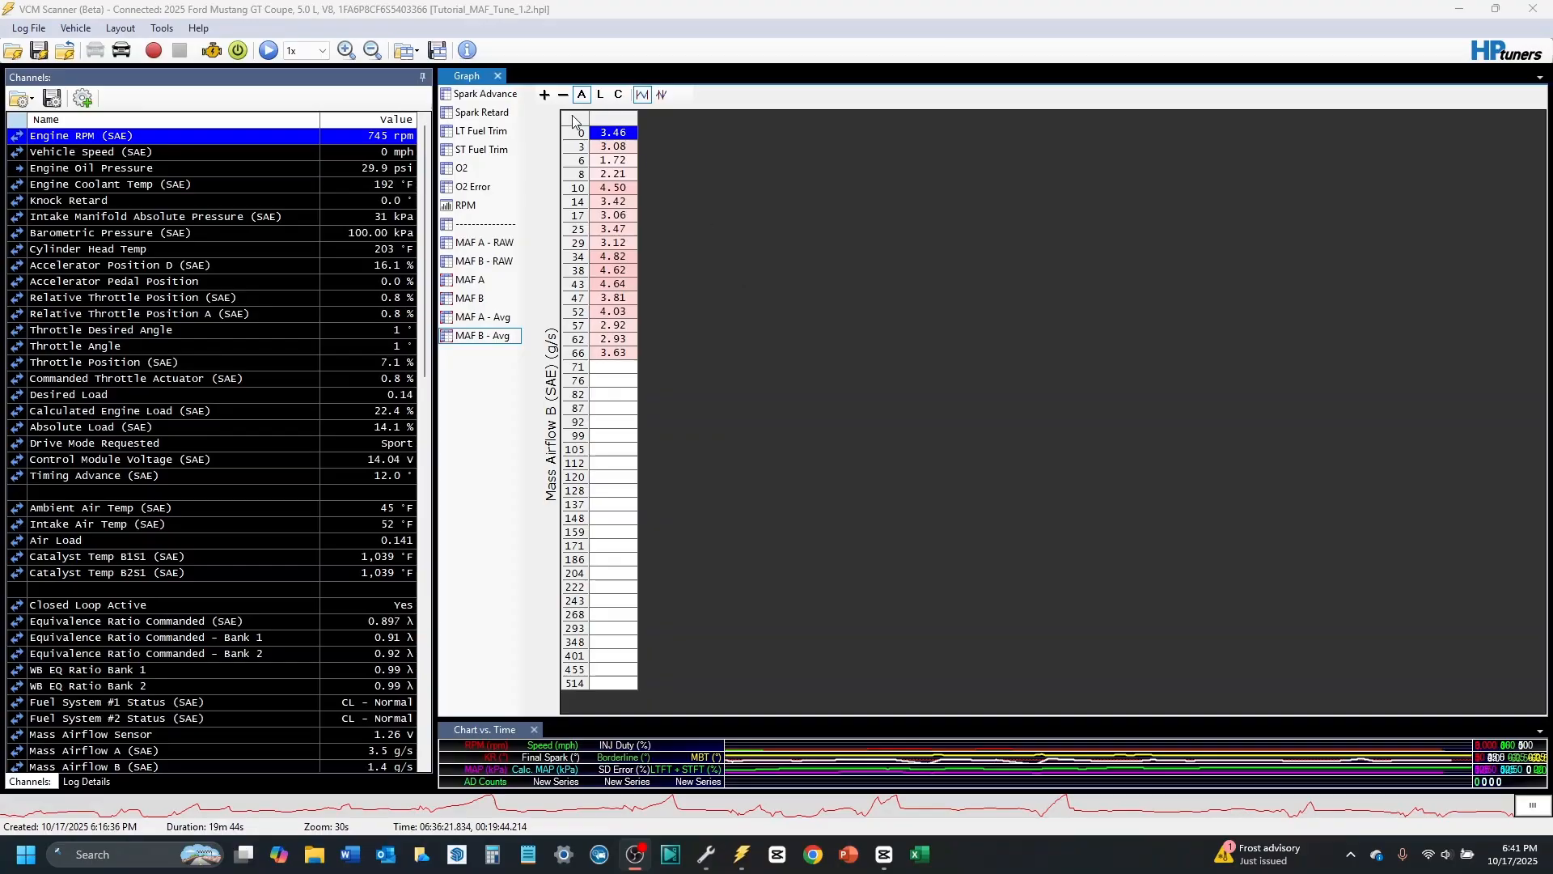
click(572, 121)
right_click(572, 121)
click(609, 132)
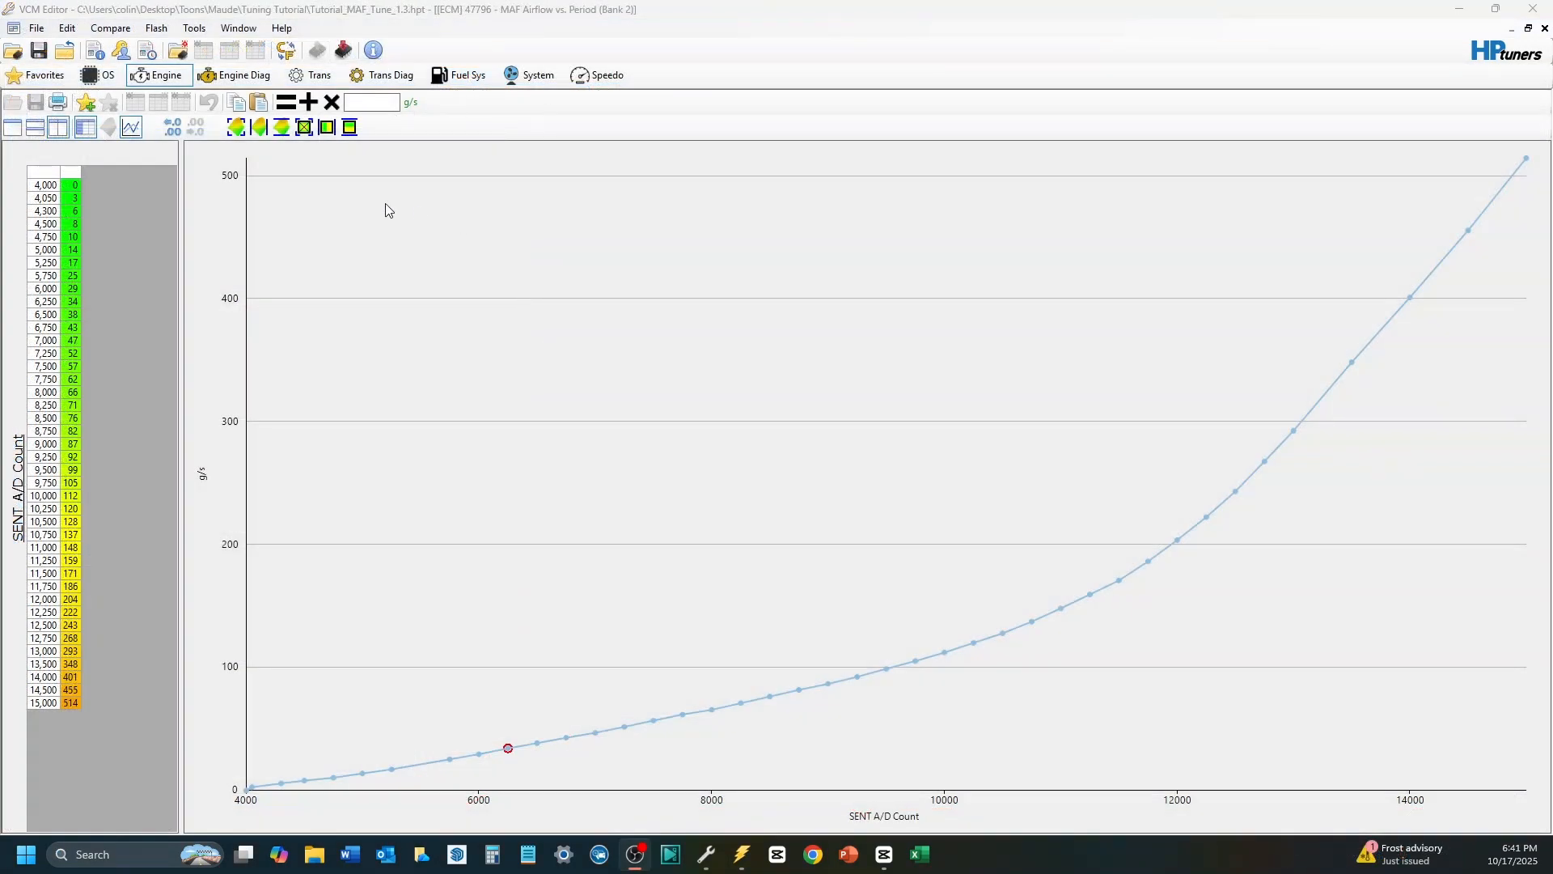
Step: In VCM Editor, apply the copied averages to the entire Bank 2 MAF airflow table using Multiply by % - Half
click(37, 173)
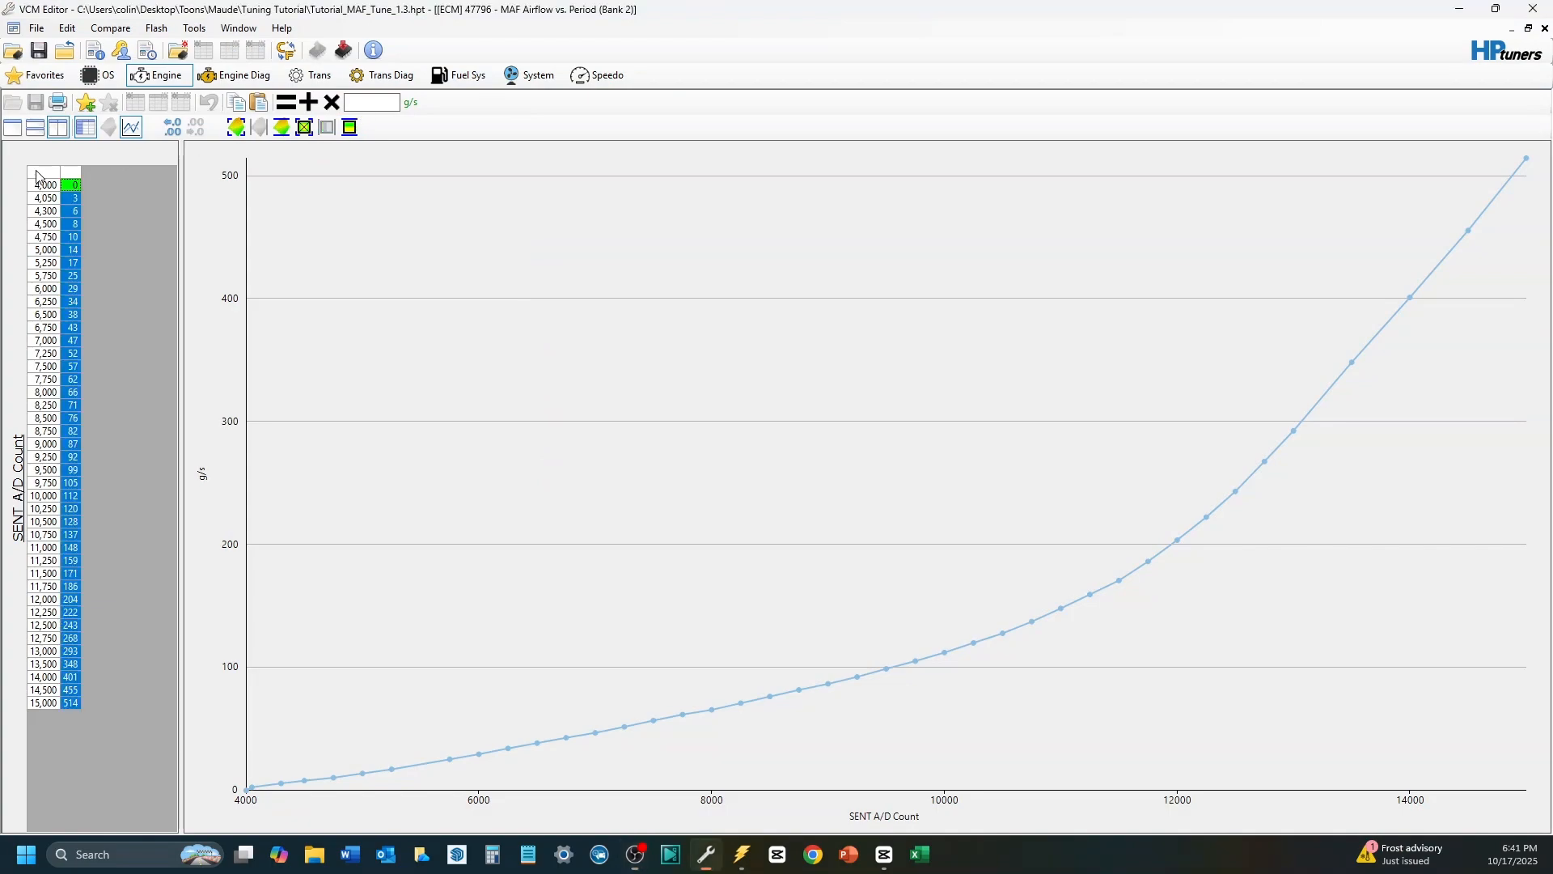
right_click(37, 173)
mouse_move(159, 236)
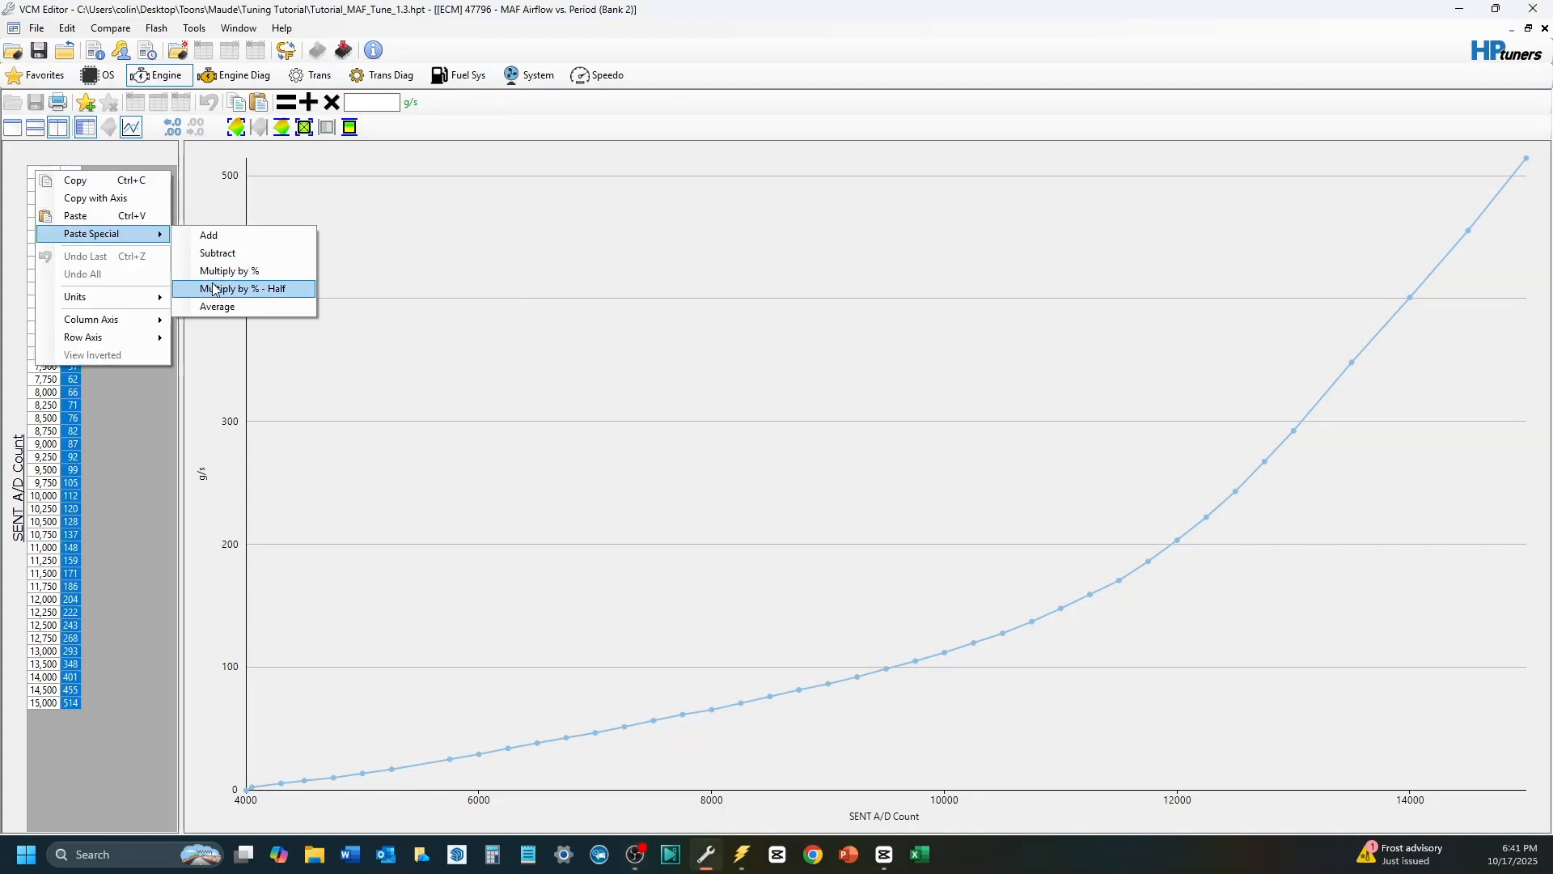
click(212, 285)
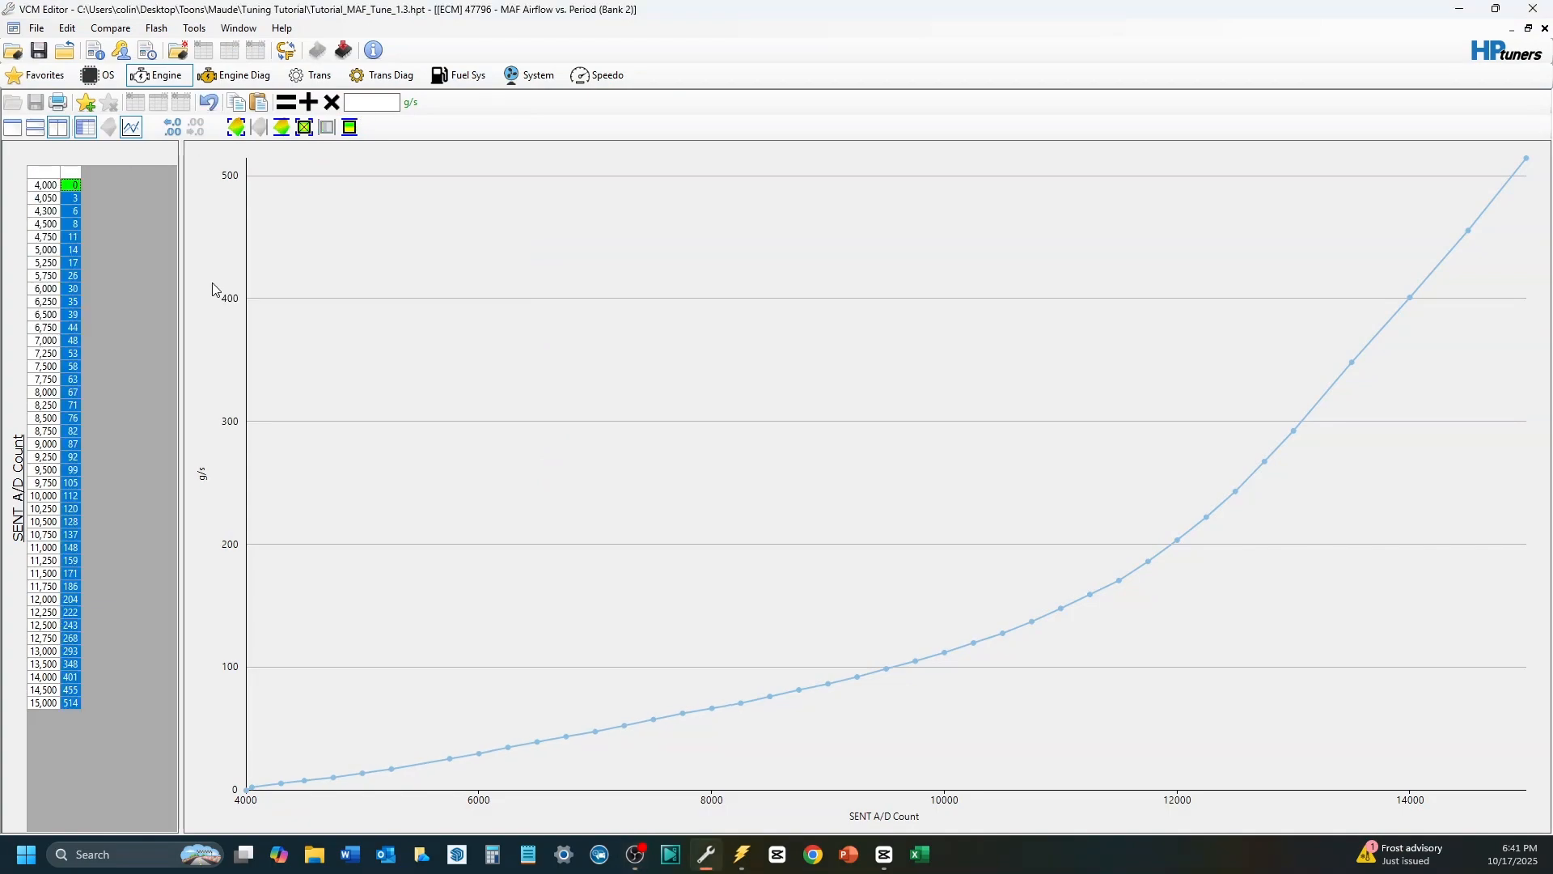
click(75, 211)
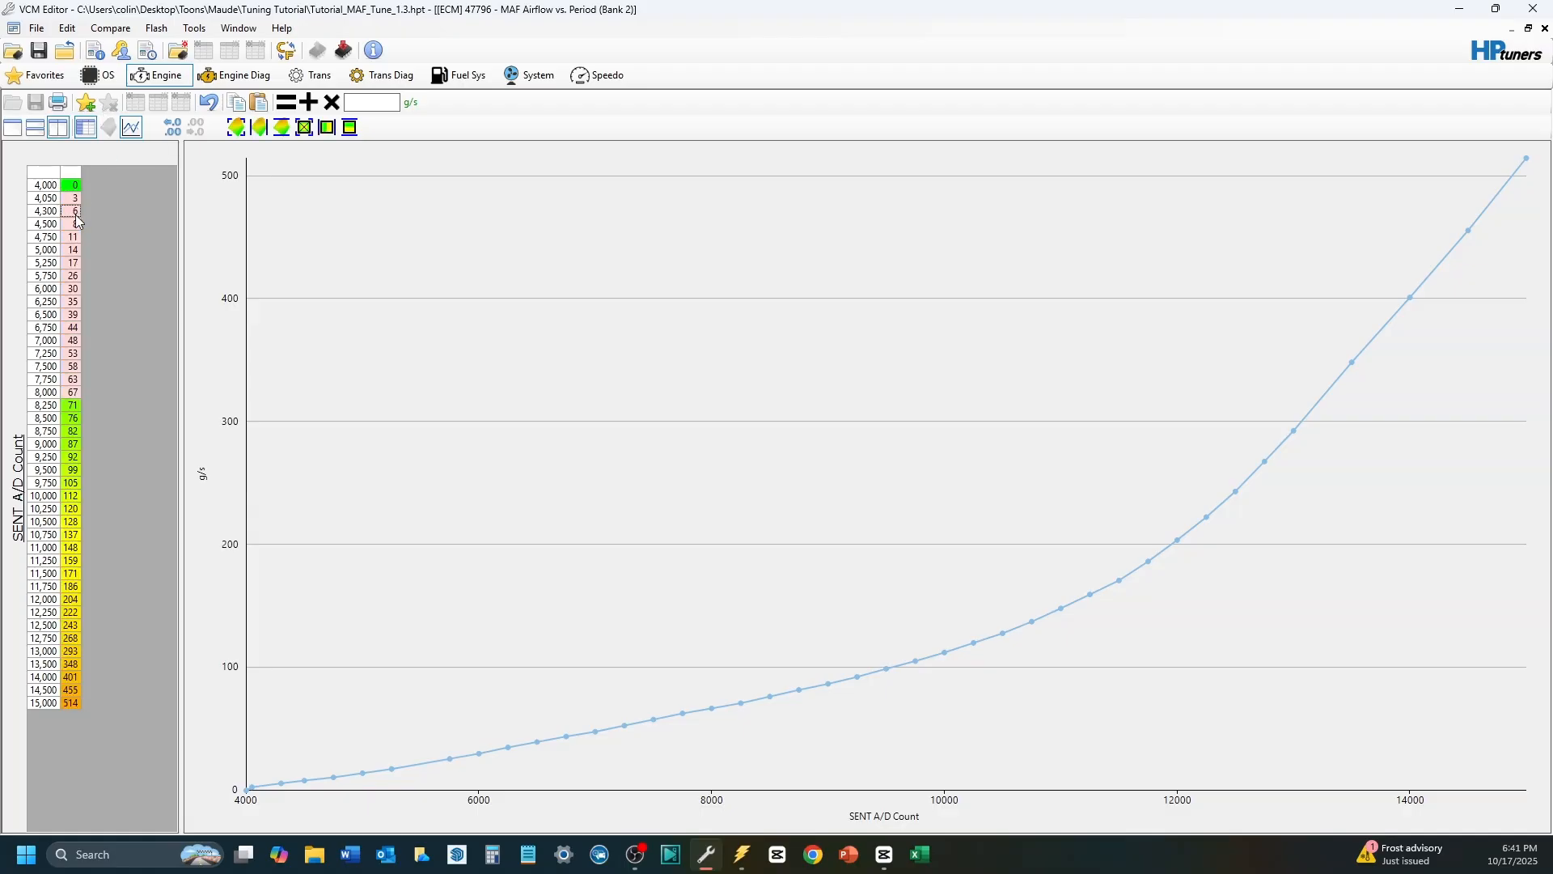
Step: Save the Tutorial_MAF_Tune_1.3 tune file and close the Bank 2 MAF airflow table
click(38, 50)
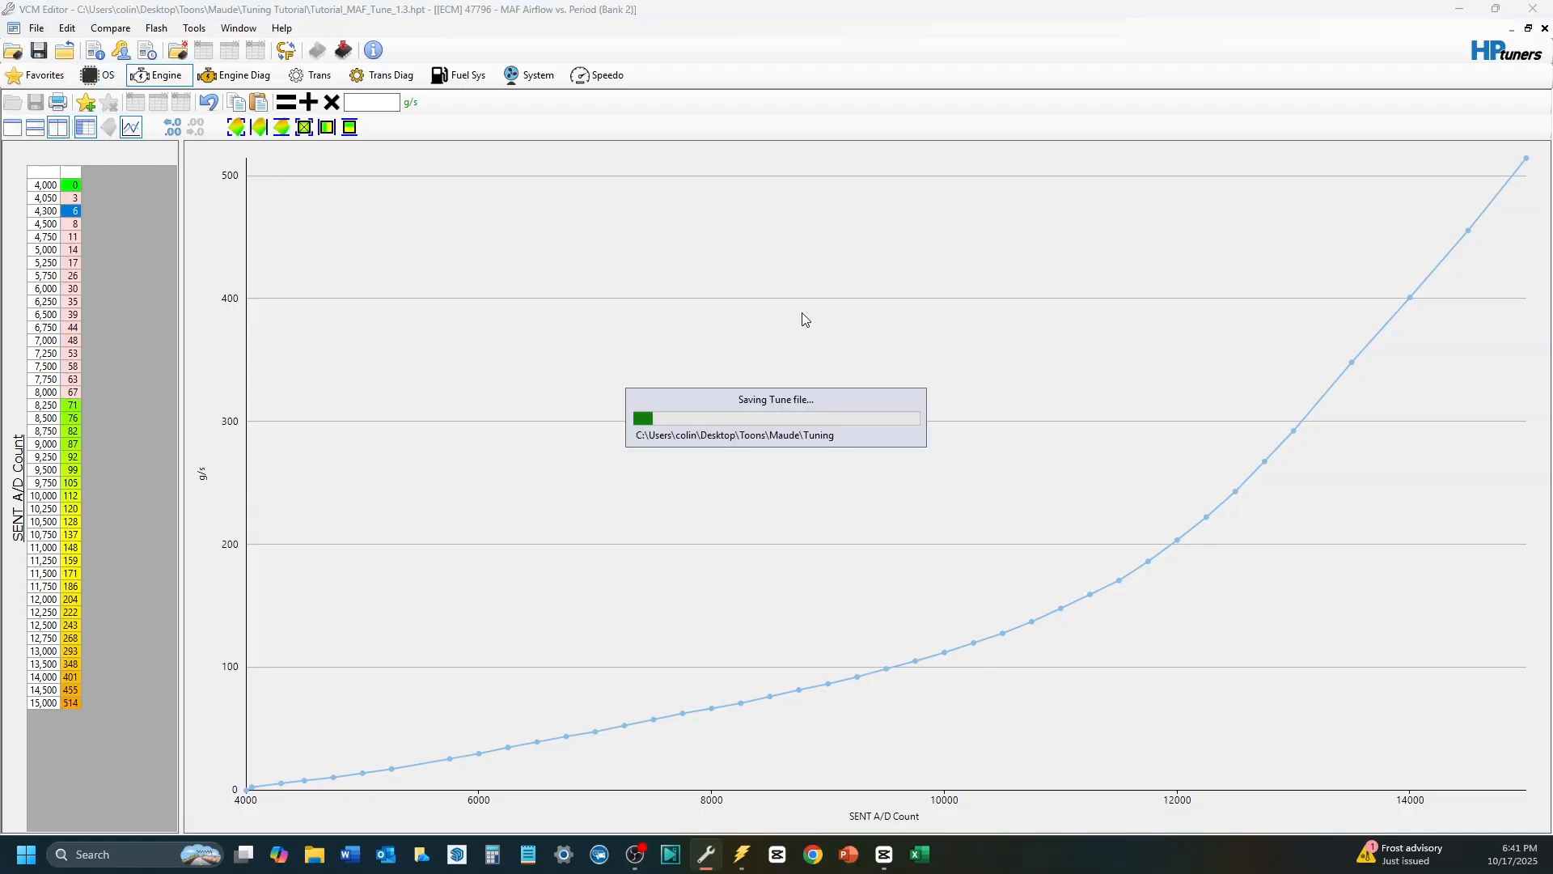
key(Down)
key(Down)
key(Down)
key(Down)
key(Down)
key(Down)
key(Down)
key(Down)
key(Down)
key(Down)
key(Down)
key(Down)
key(Down)
key(Down)
key(Down)
key(Down)
key(Down)
key(Down)
key(Down)
key(Down)
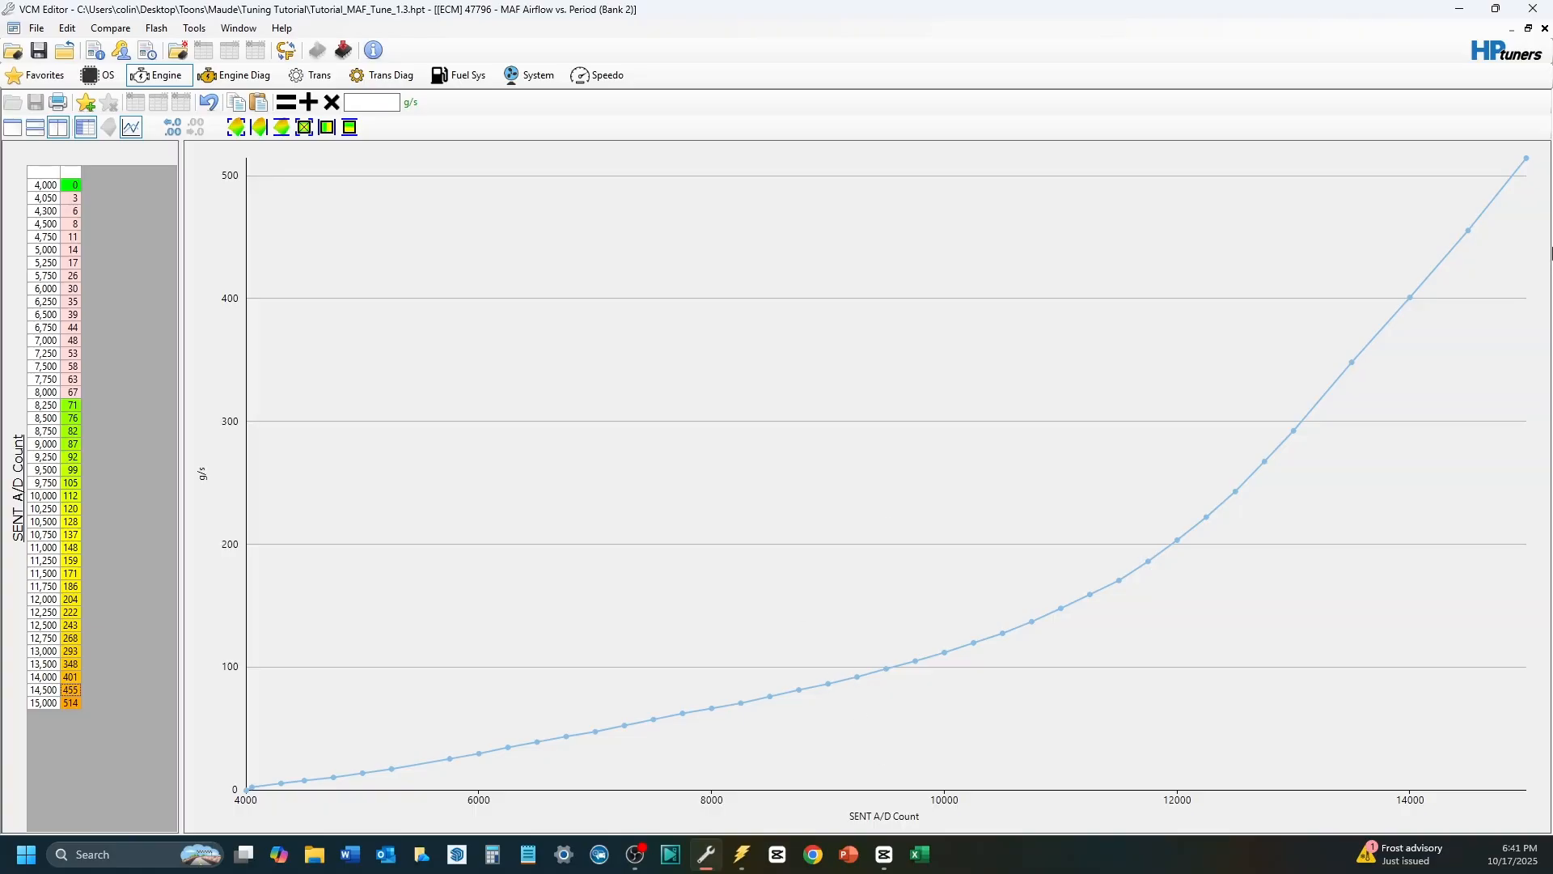
click(1545, 29)
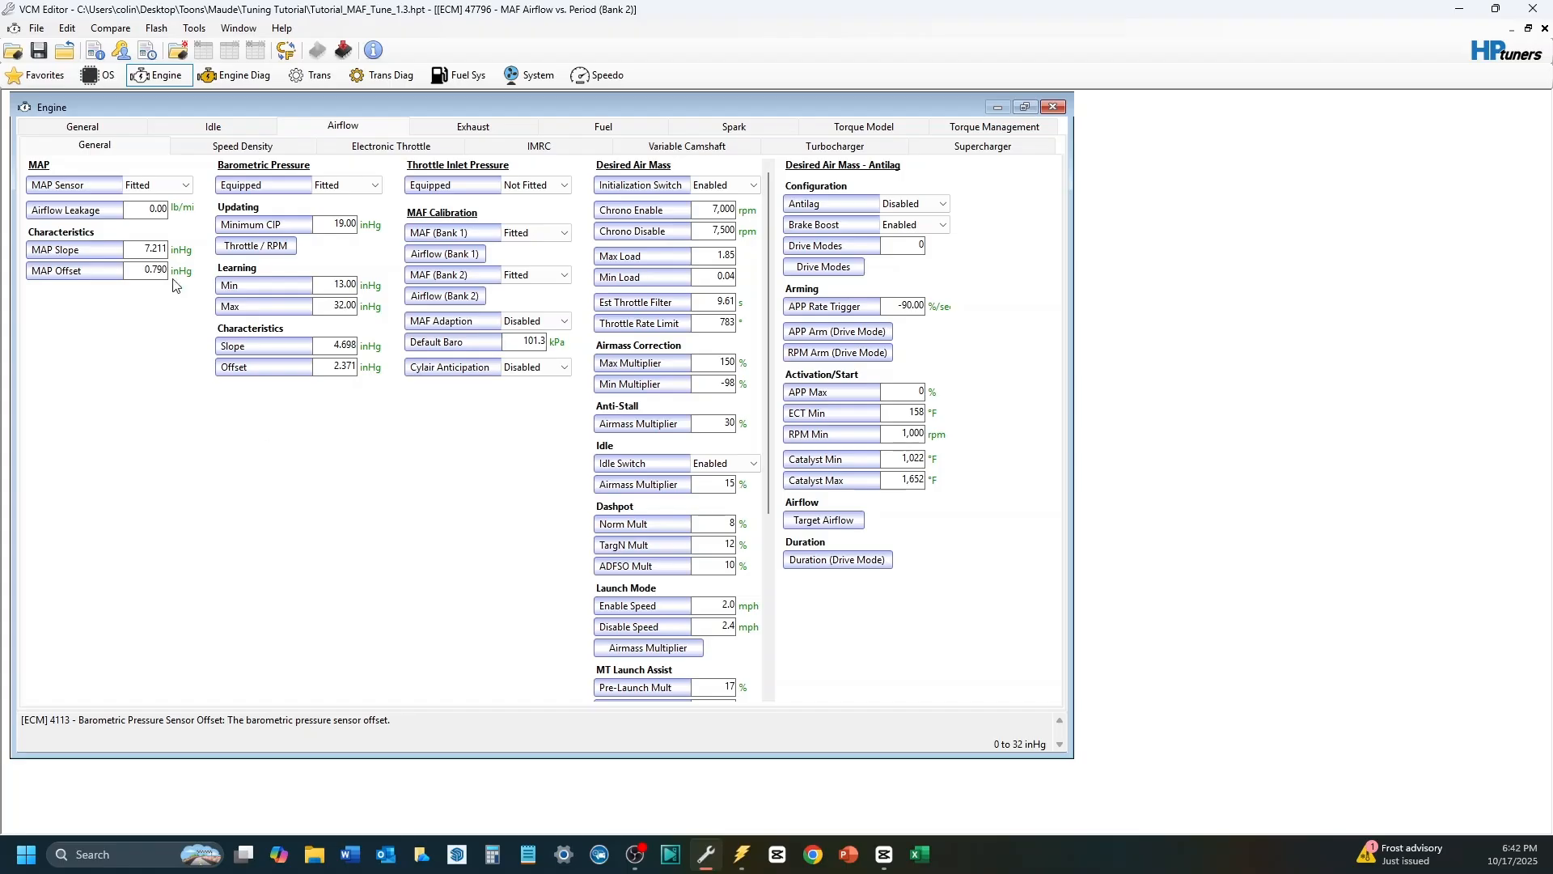
Step: Examine the Mapped Point 0 table and its 3D surface in the maximized Speed Density Calculator, then close the calculator
click(67, 29)
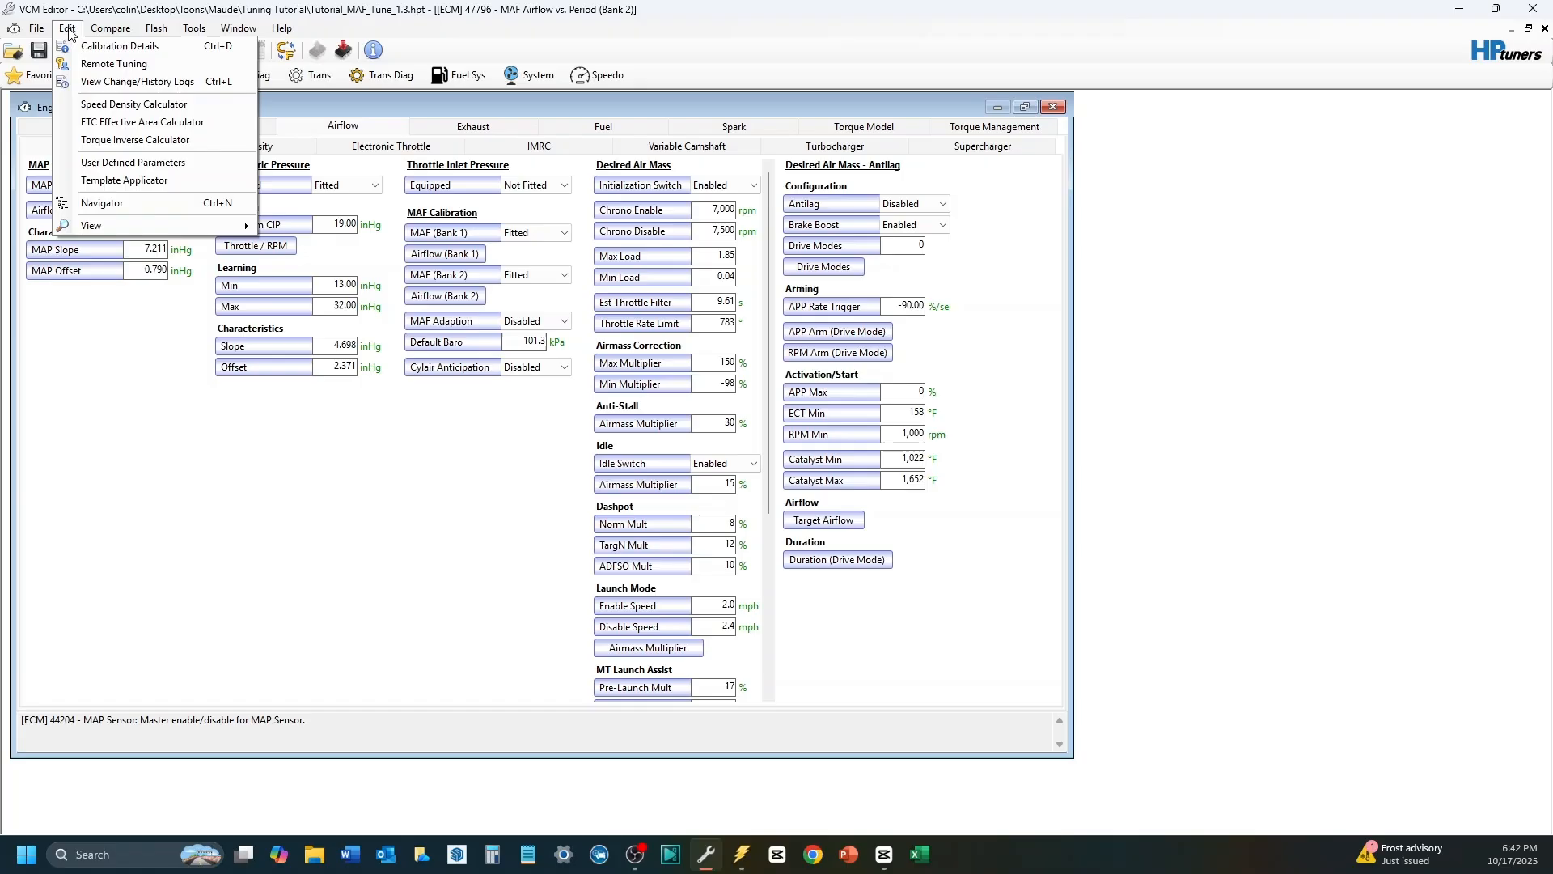
click(134, 104)
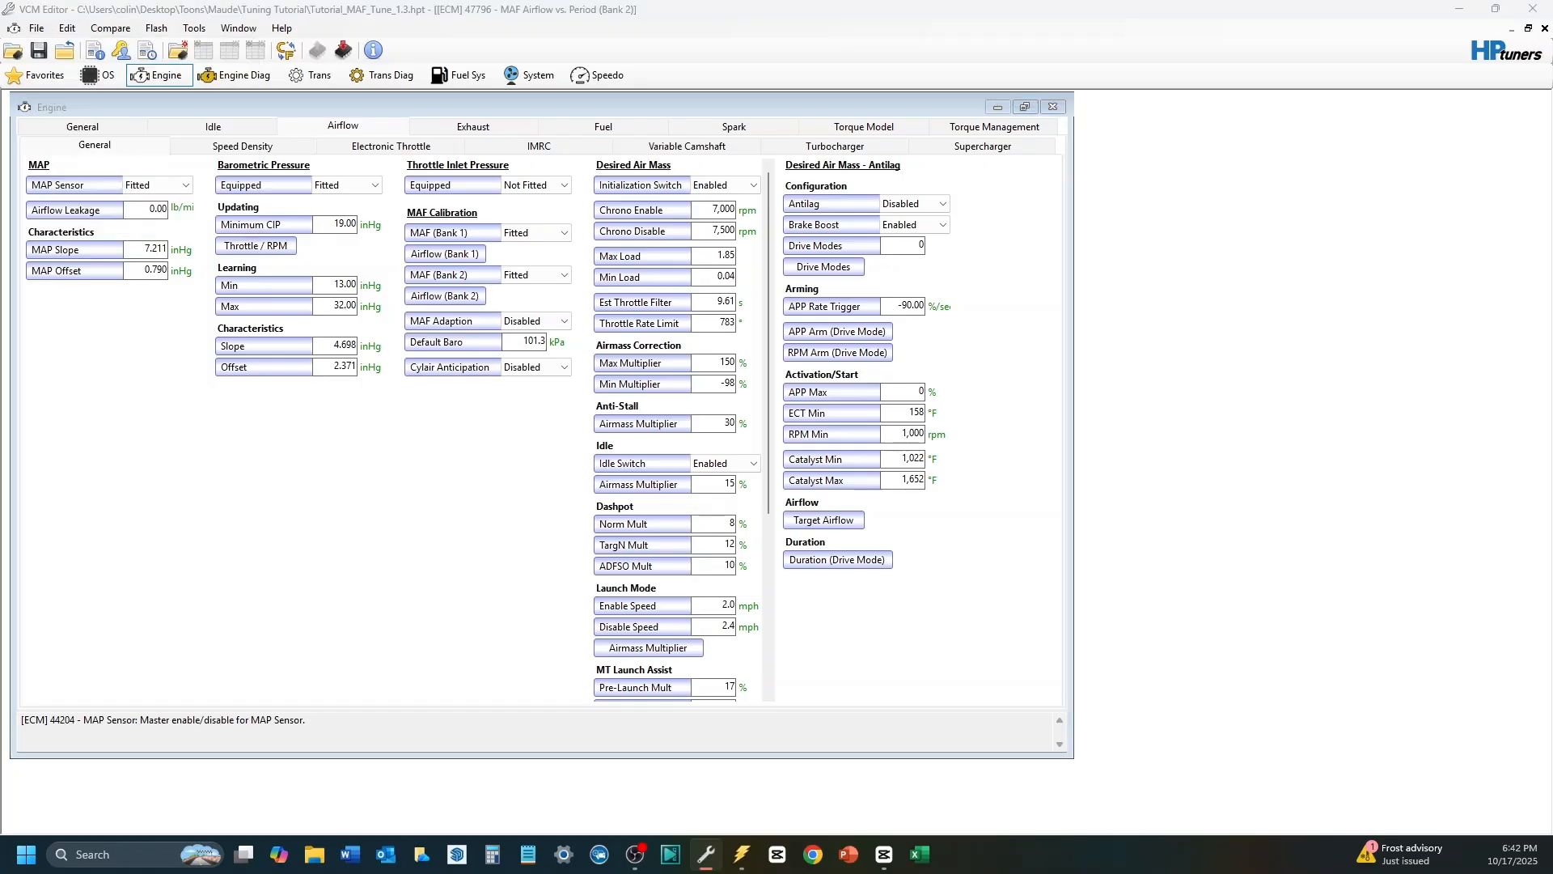
drag(575, 687, 618, 235)
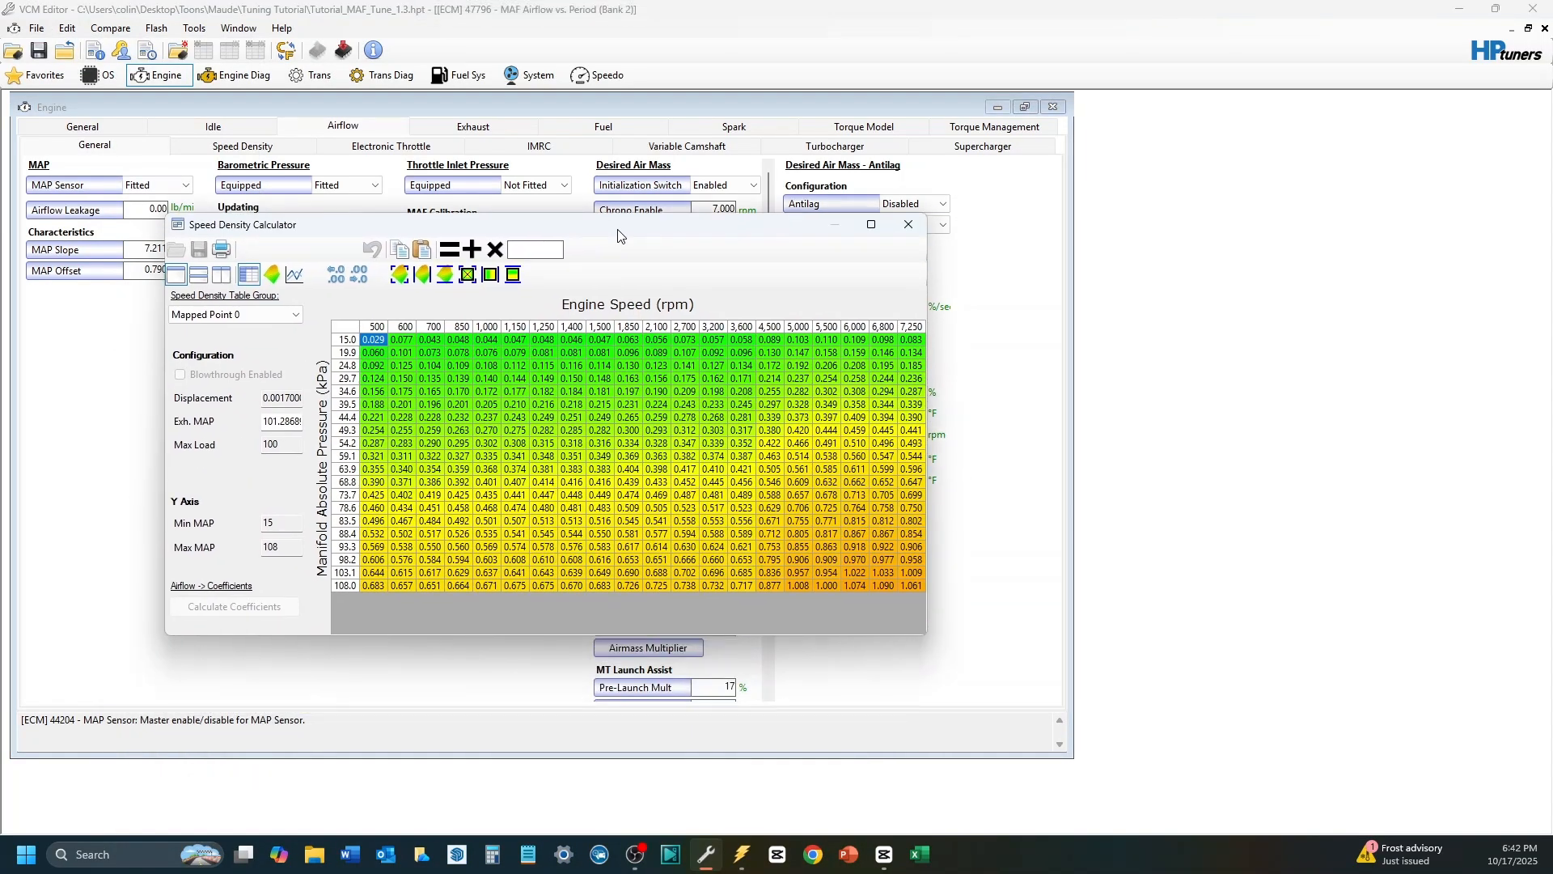
double_click(619, 234)
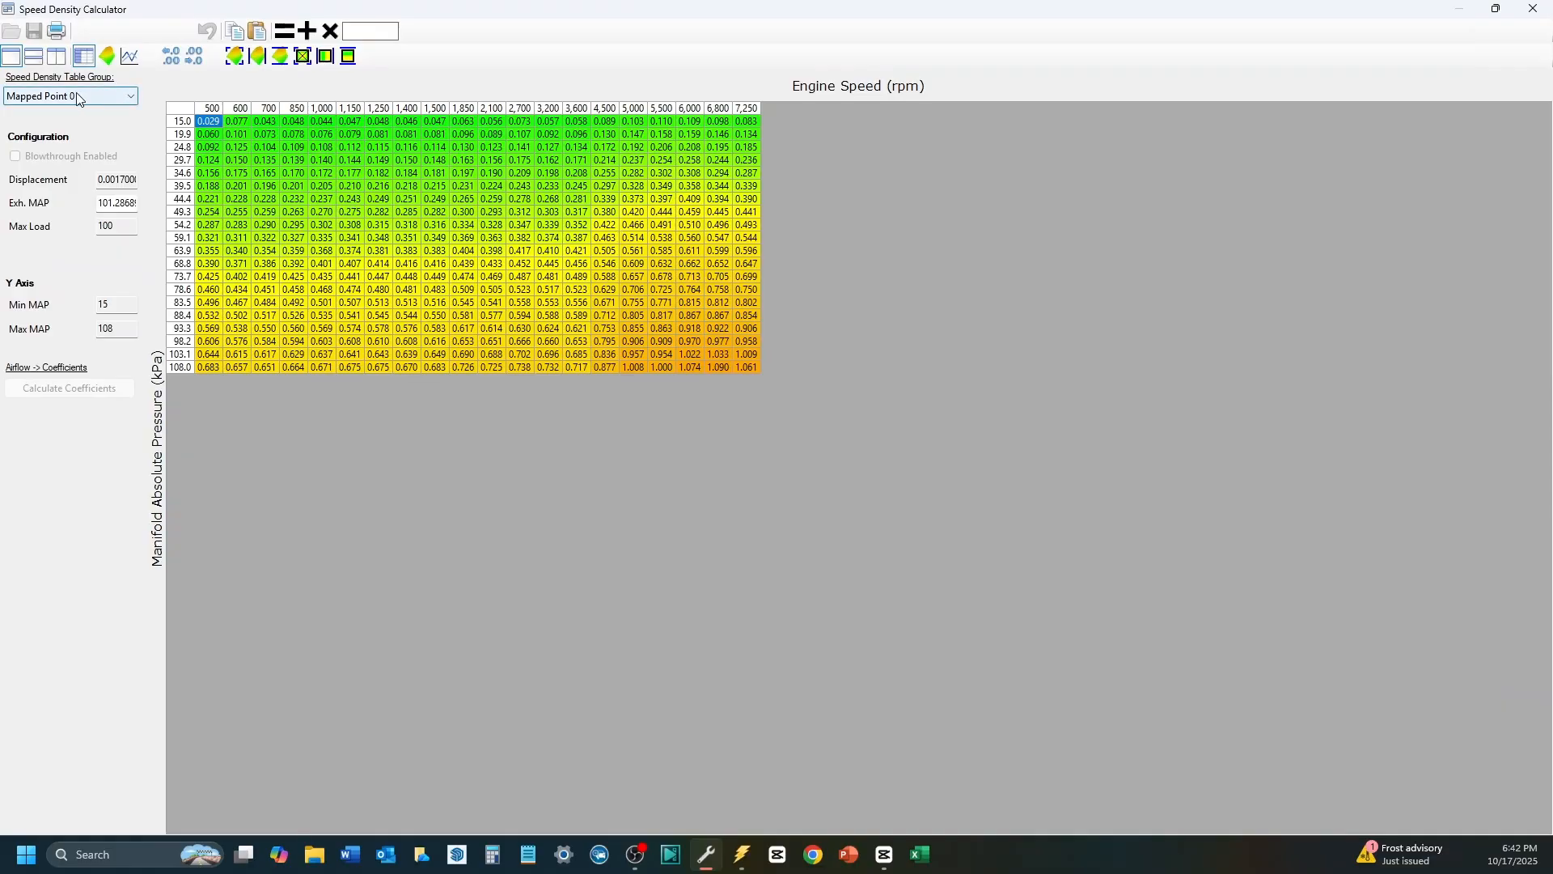
click(58, 53)
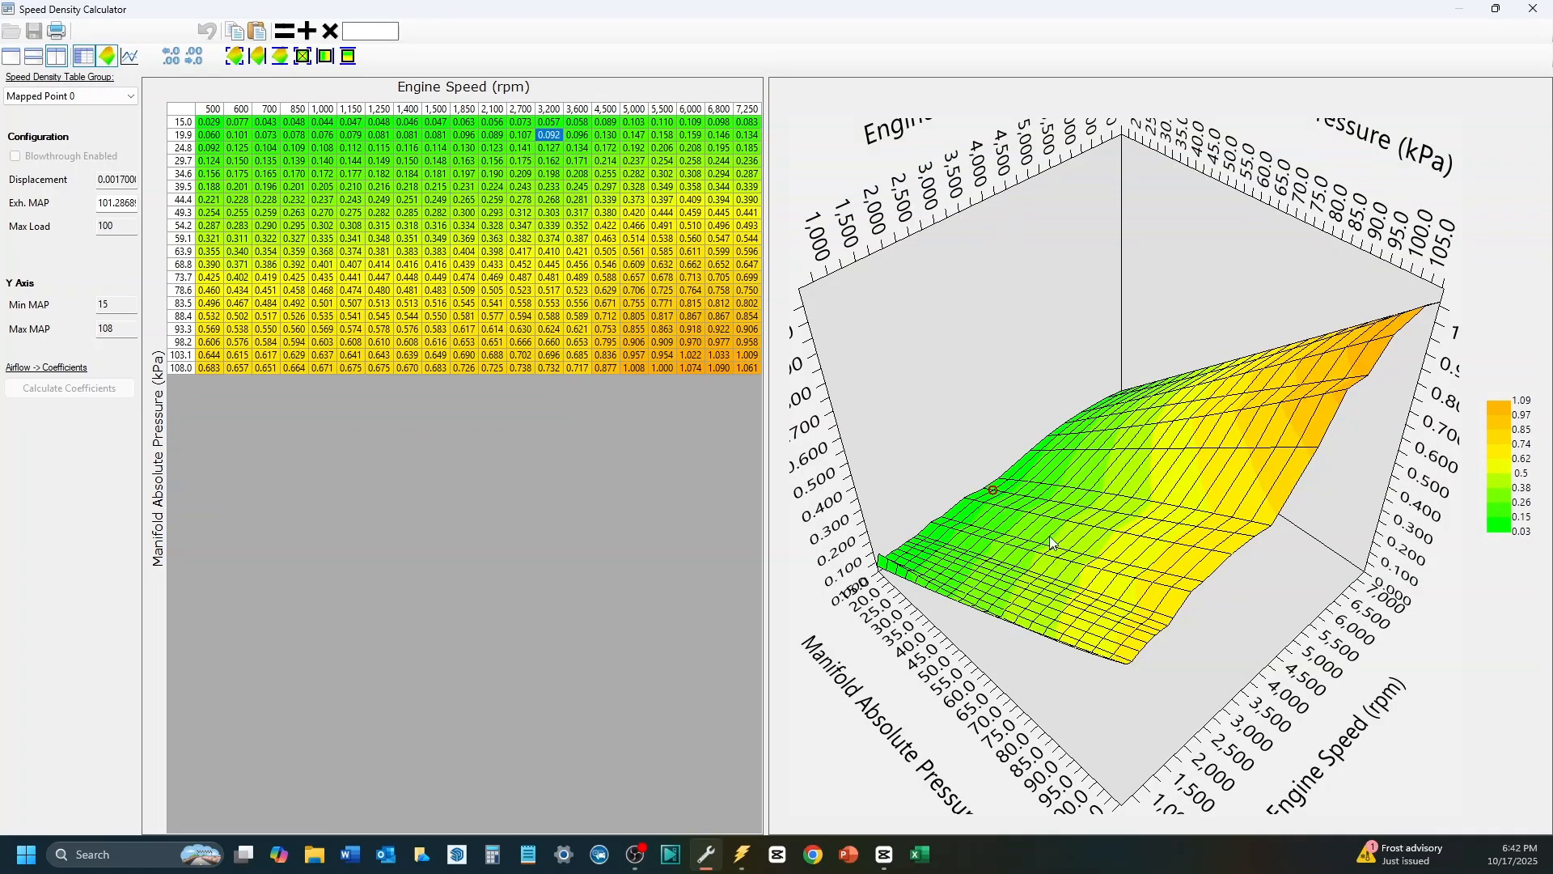
drag(1092, 528, 1130, 513)
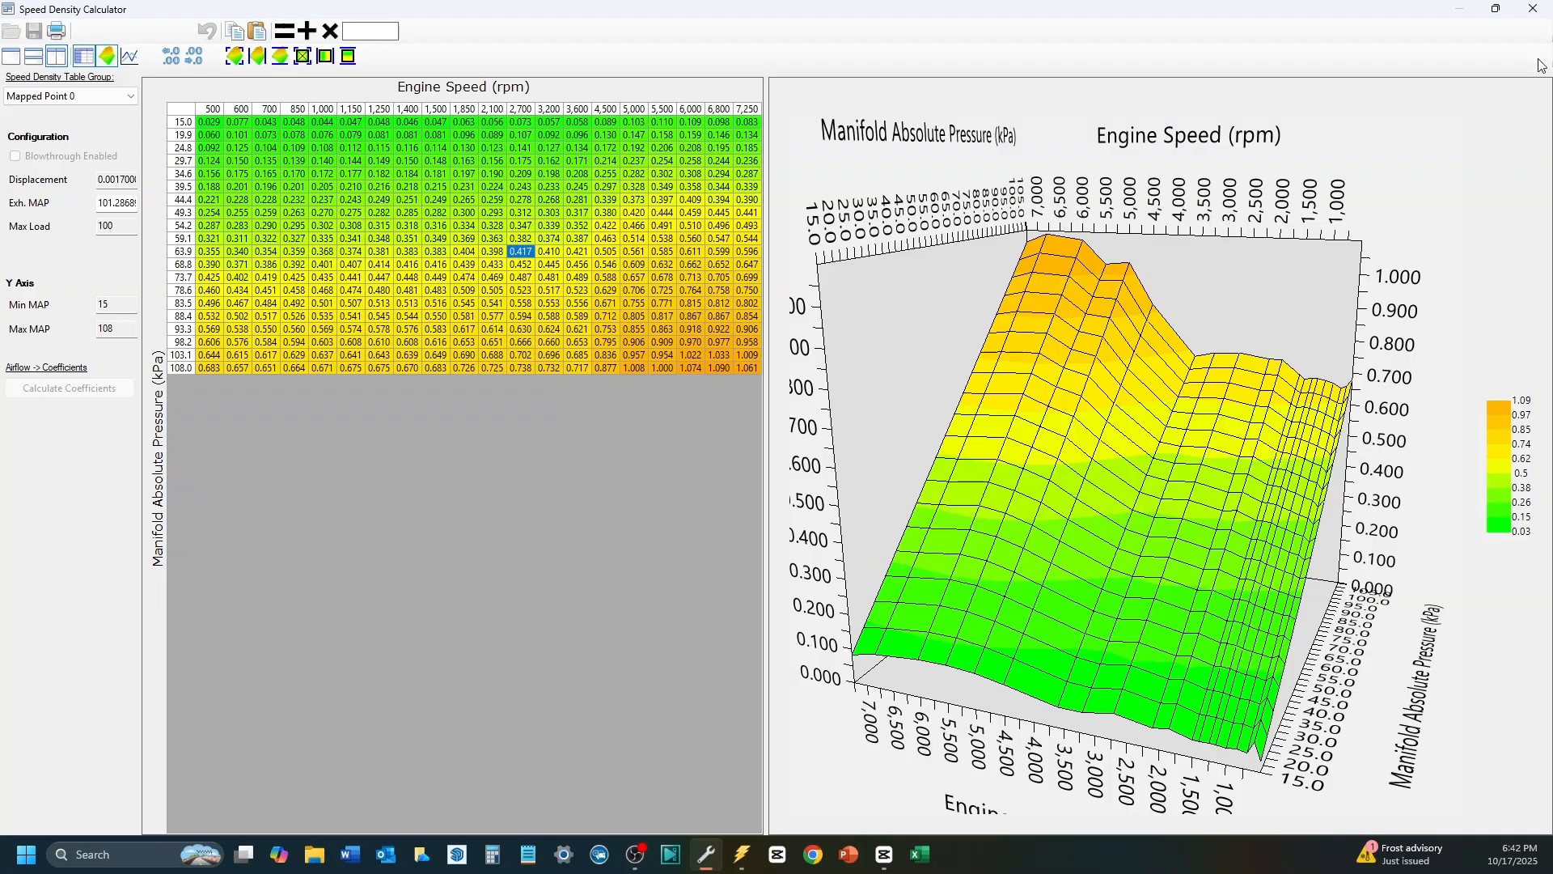
click(1533, 8)
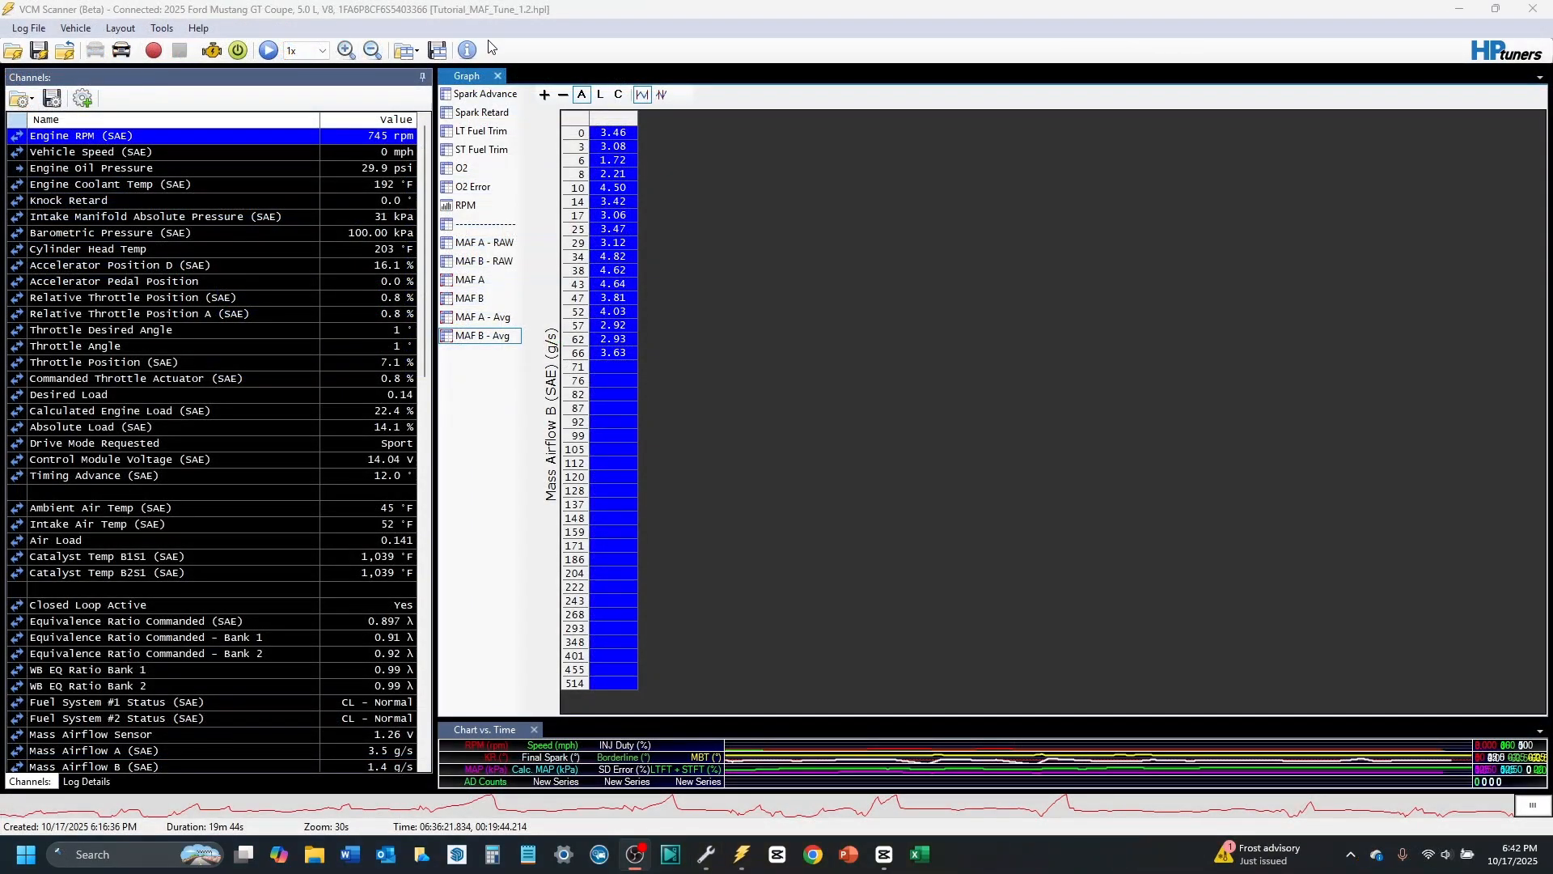
Step: In VCM Scanner, compare the MAF A - Avg and MAF B - Avg graphs, checking the mid-range airflow cells
click(613, 283)
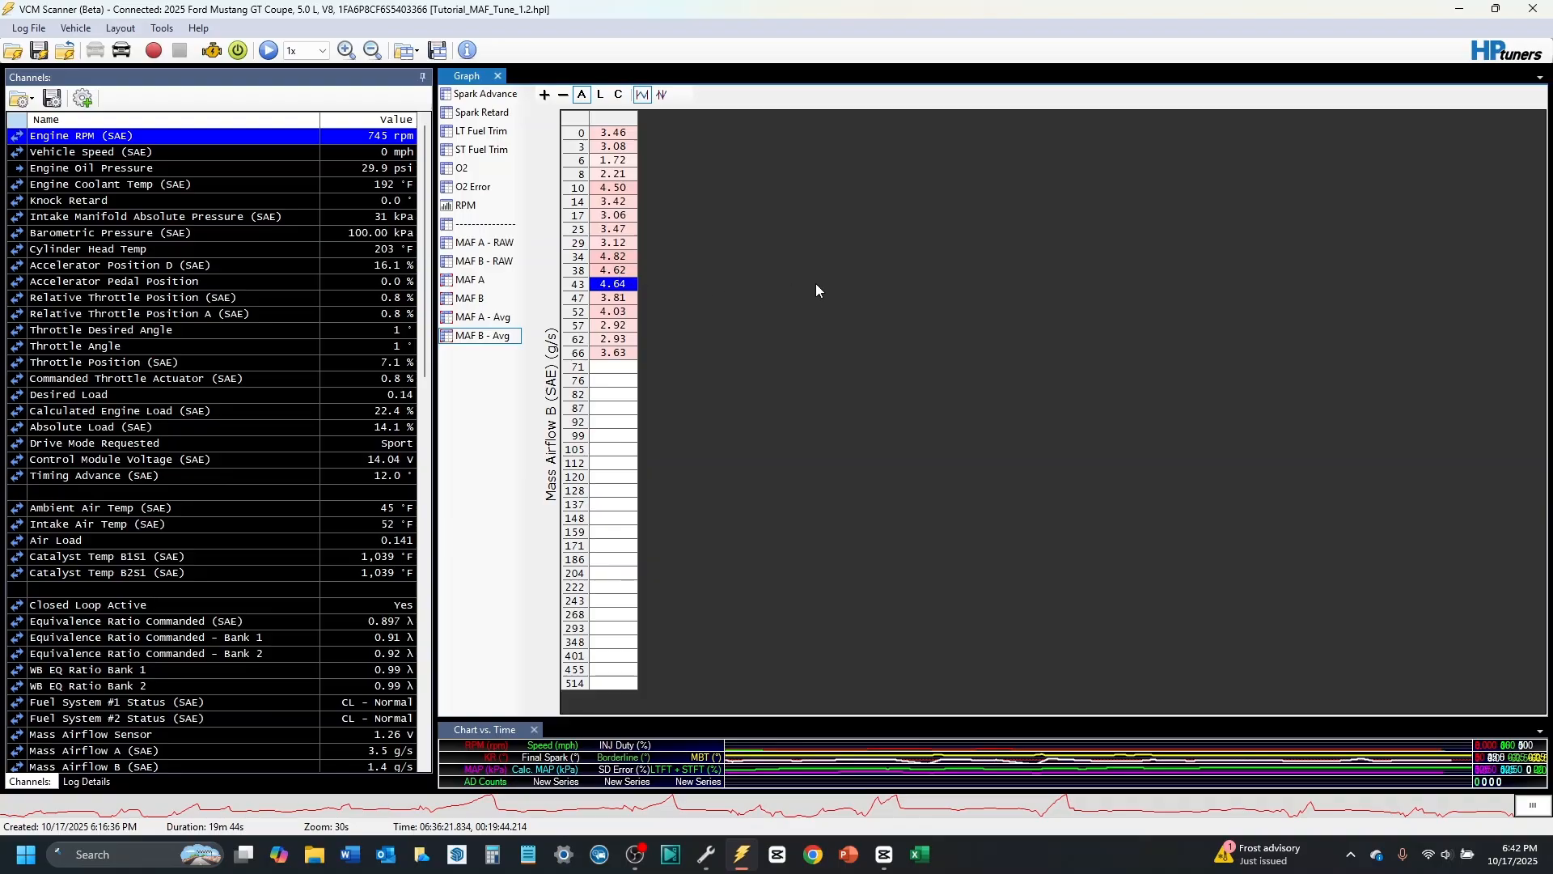
click(497, 317)
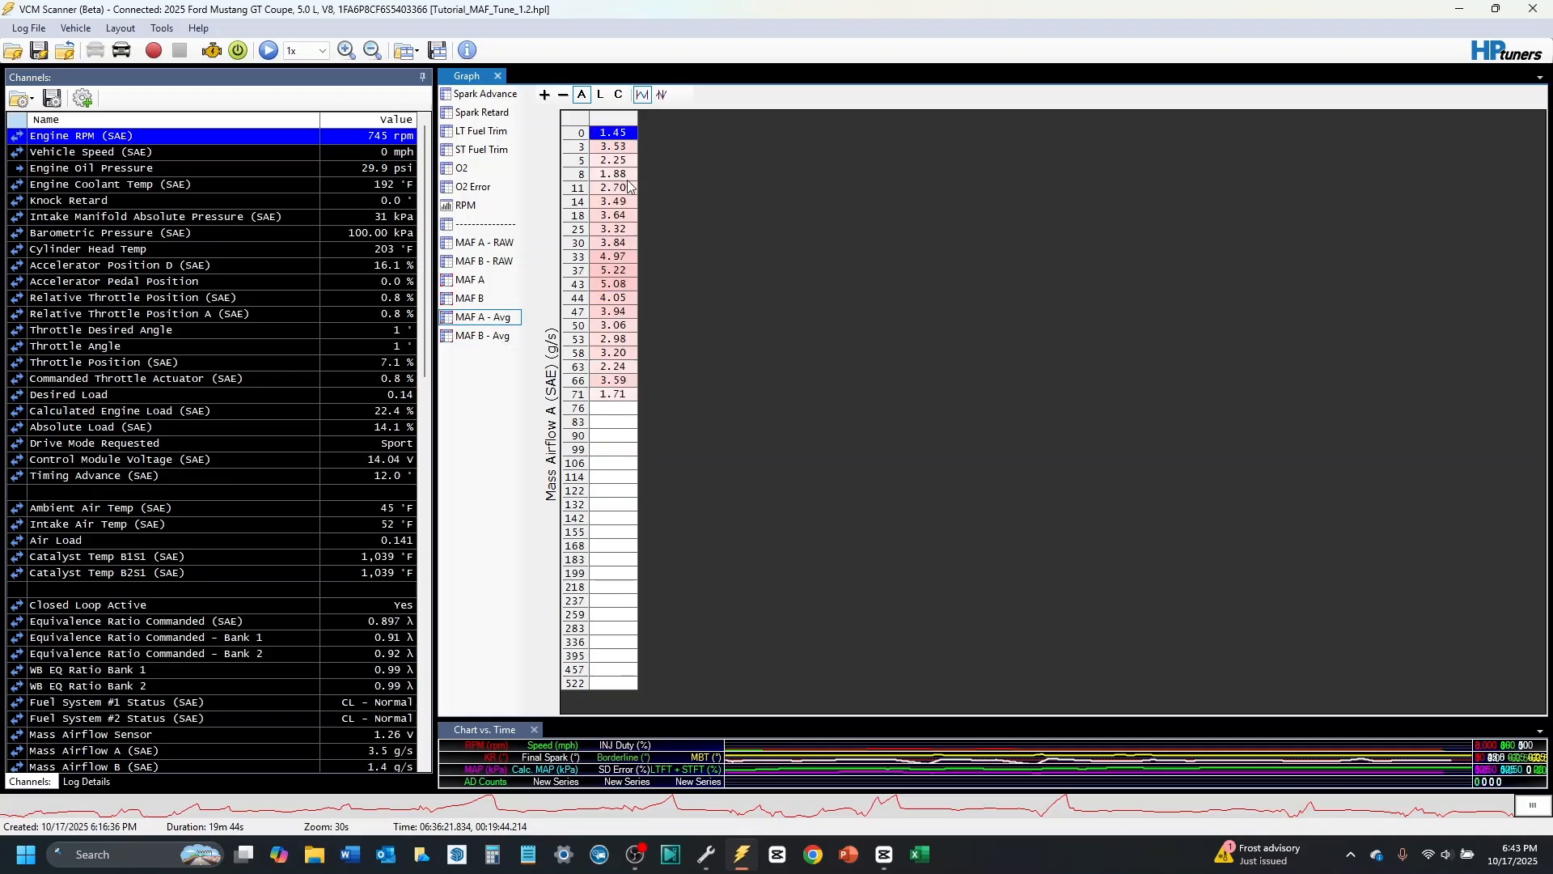
click(485, 336)
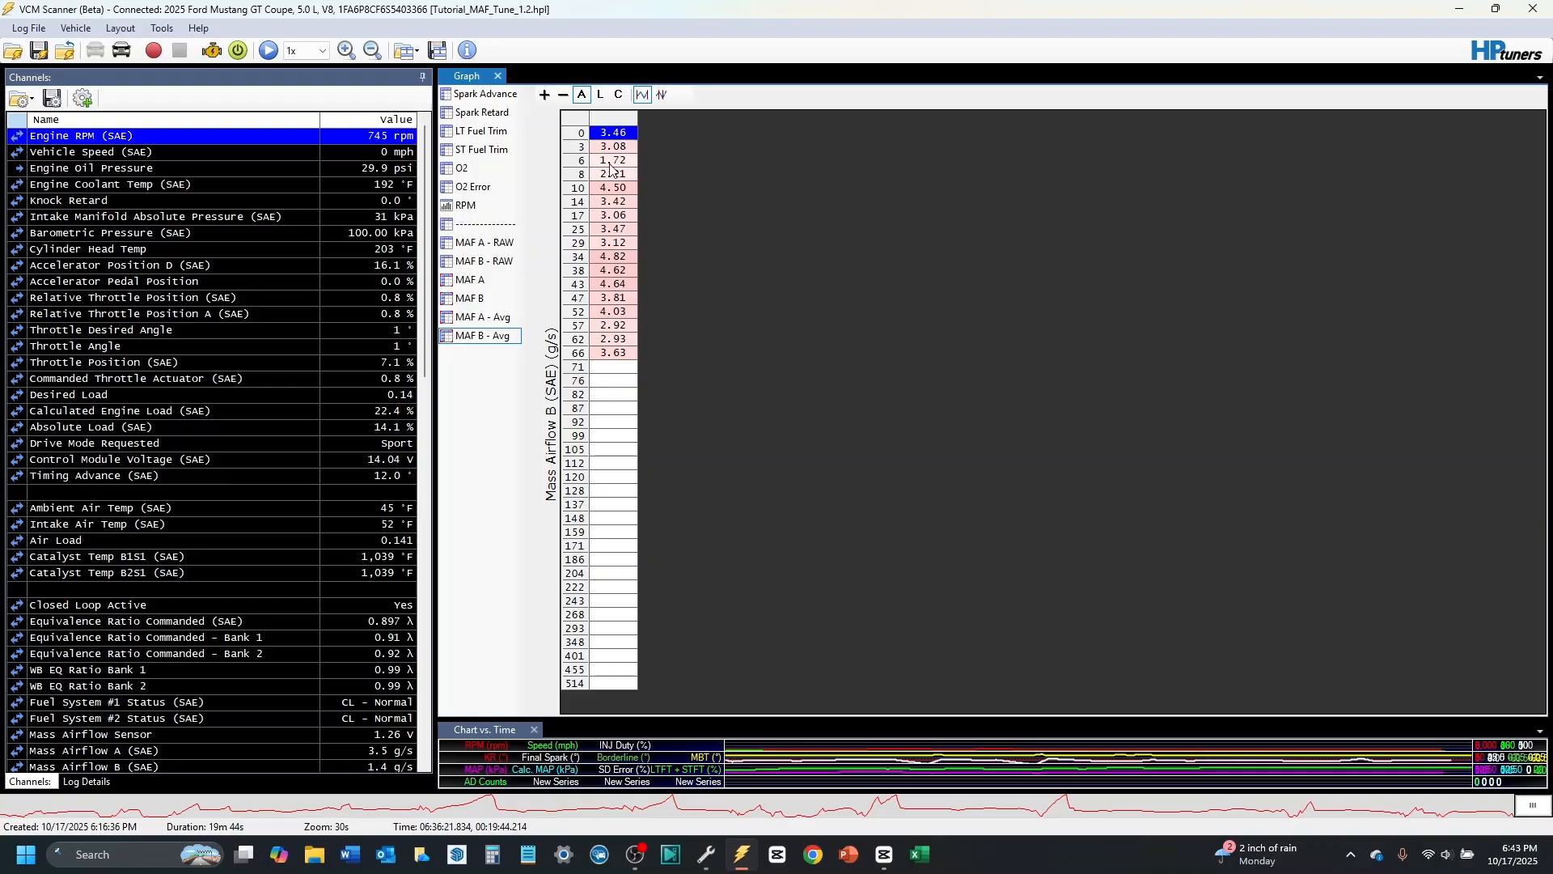
click(507, 320)
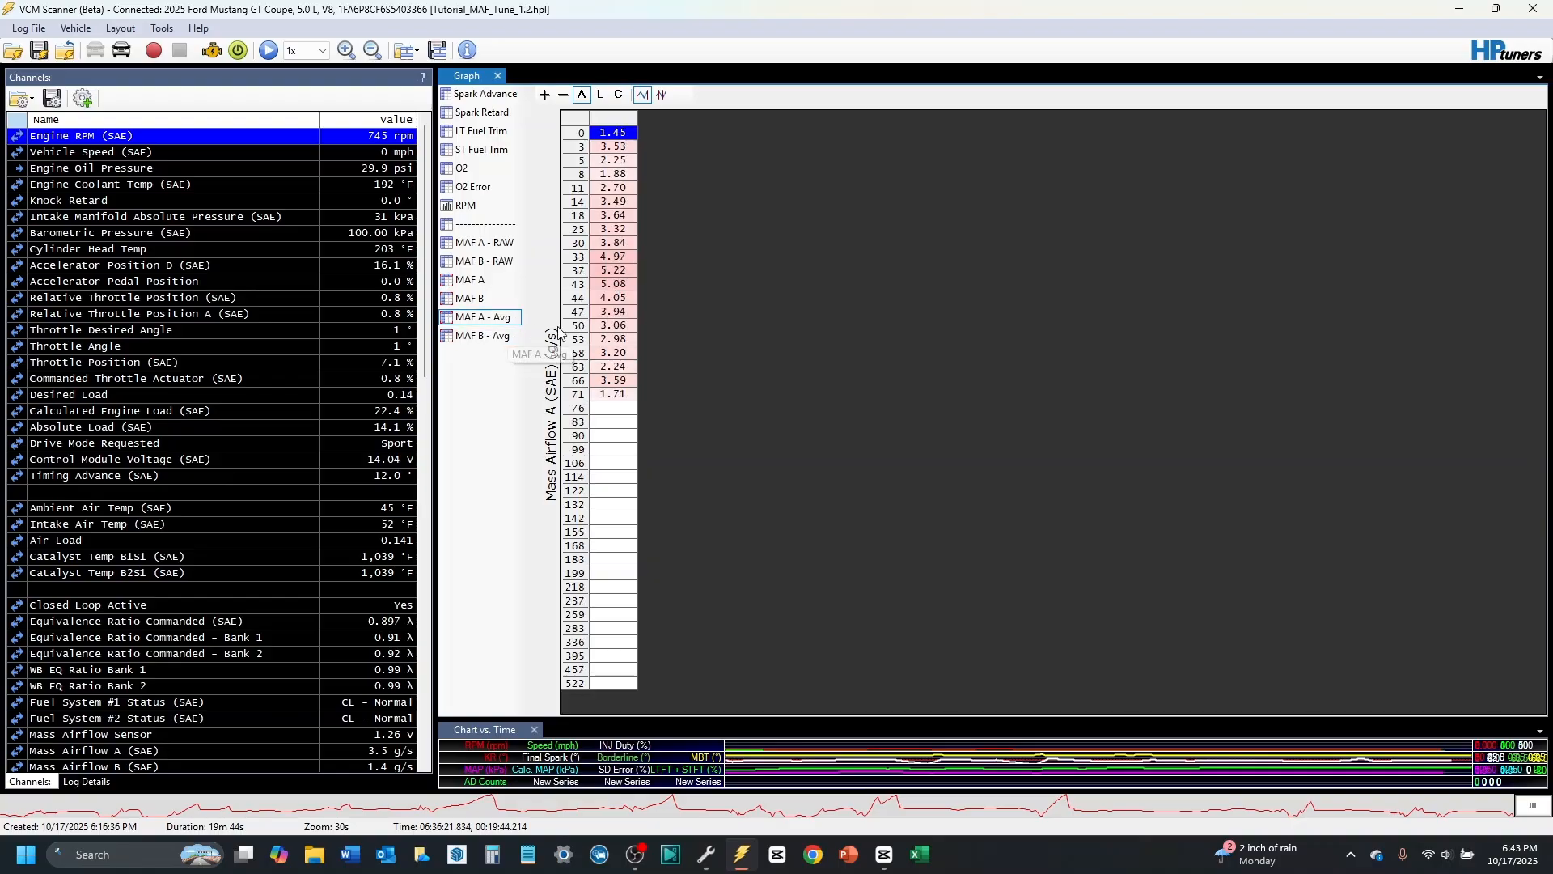
click(616, 272)
click(618, 285)
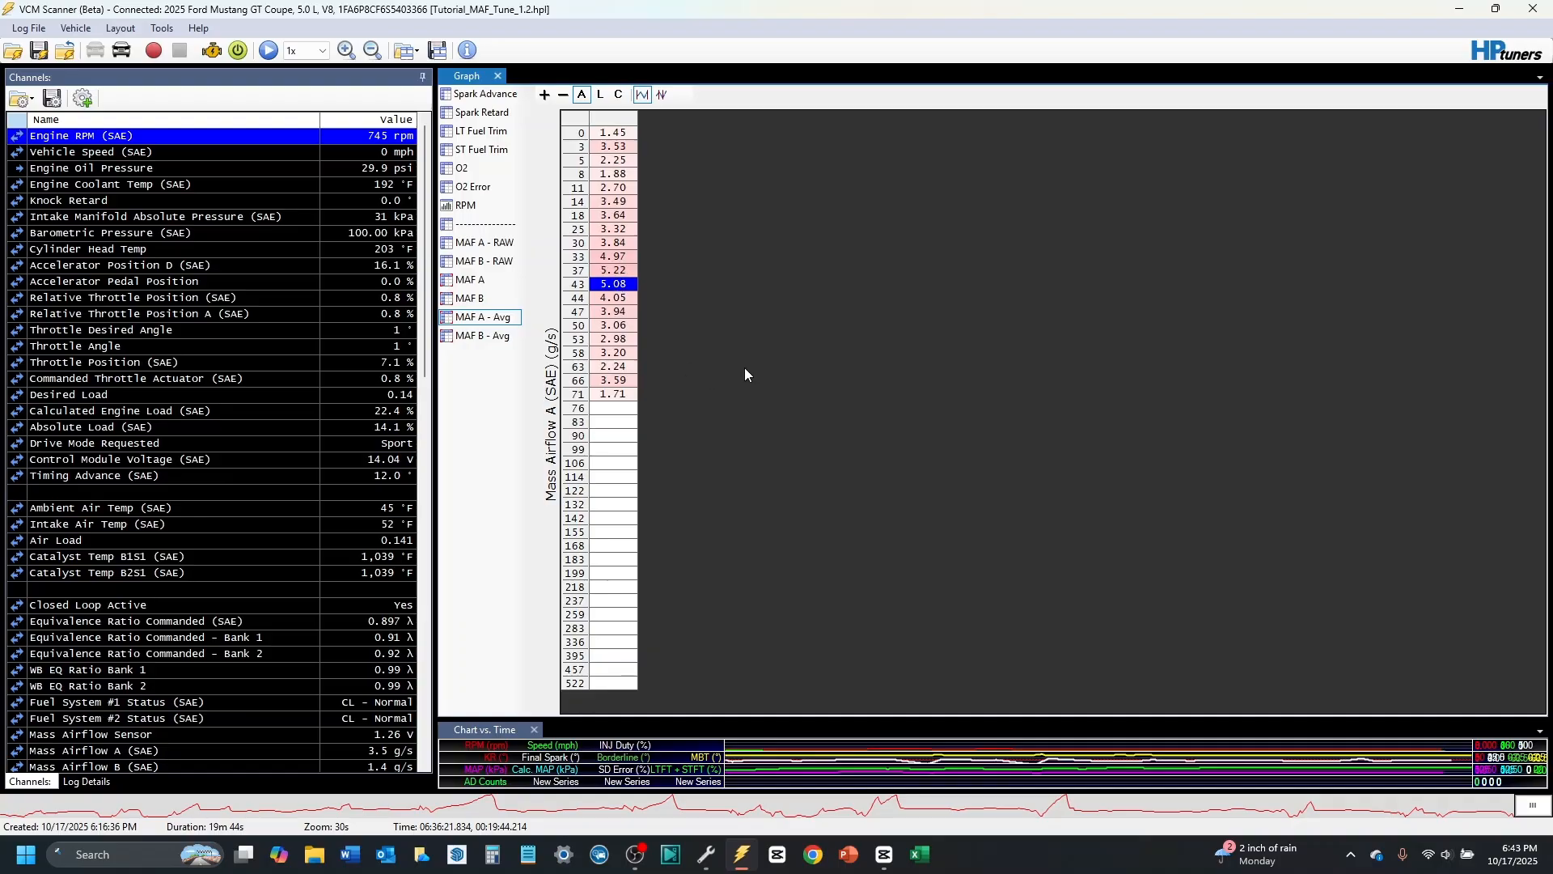
click(614, 241)
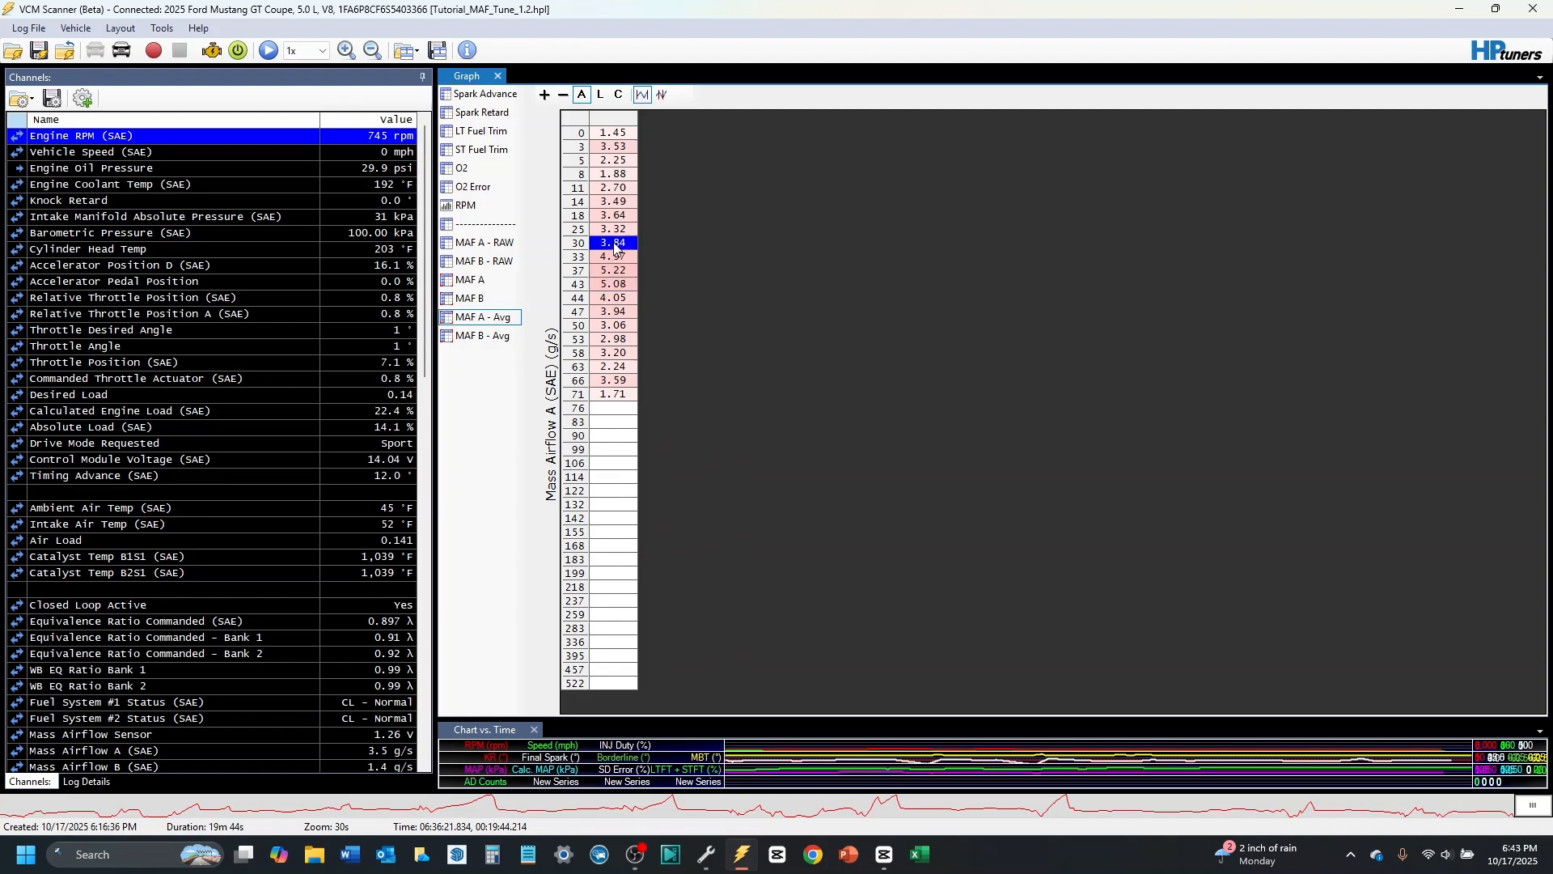
click(617, 231)
drag(619, 257, 615, 301)
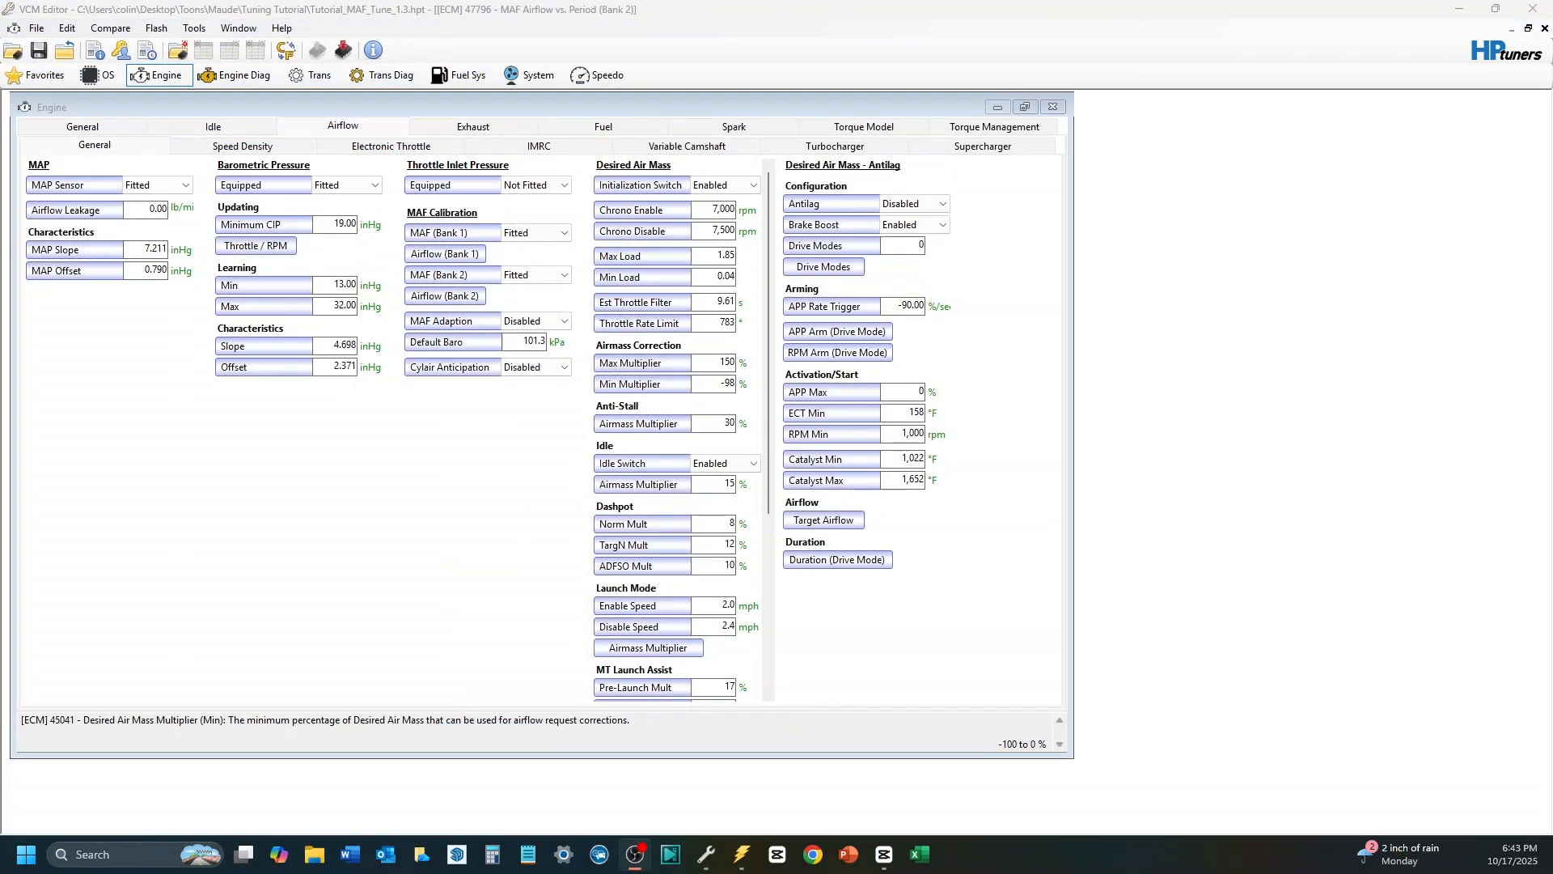
Step: In VCM Editor, open Base_read.hpt as the compare file for the current tune
click(296, 549)
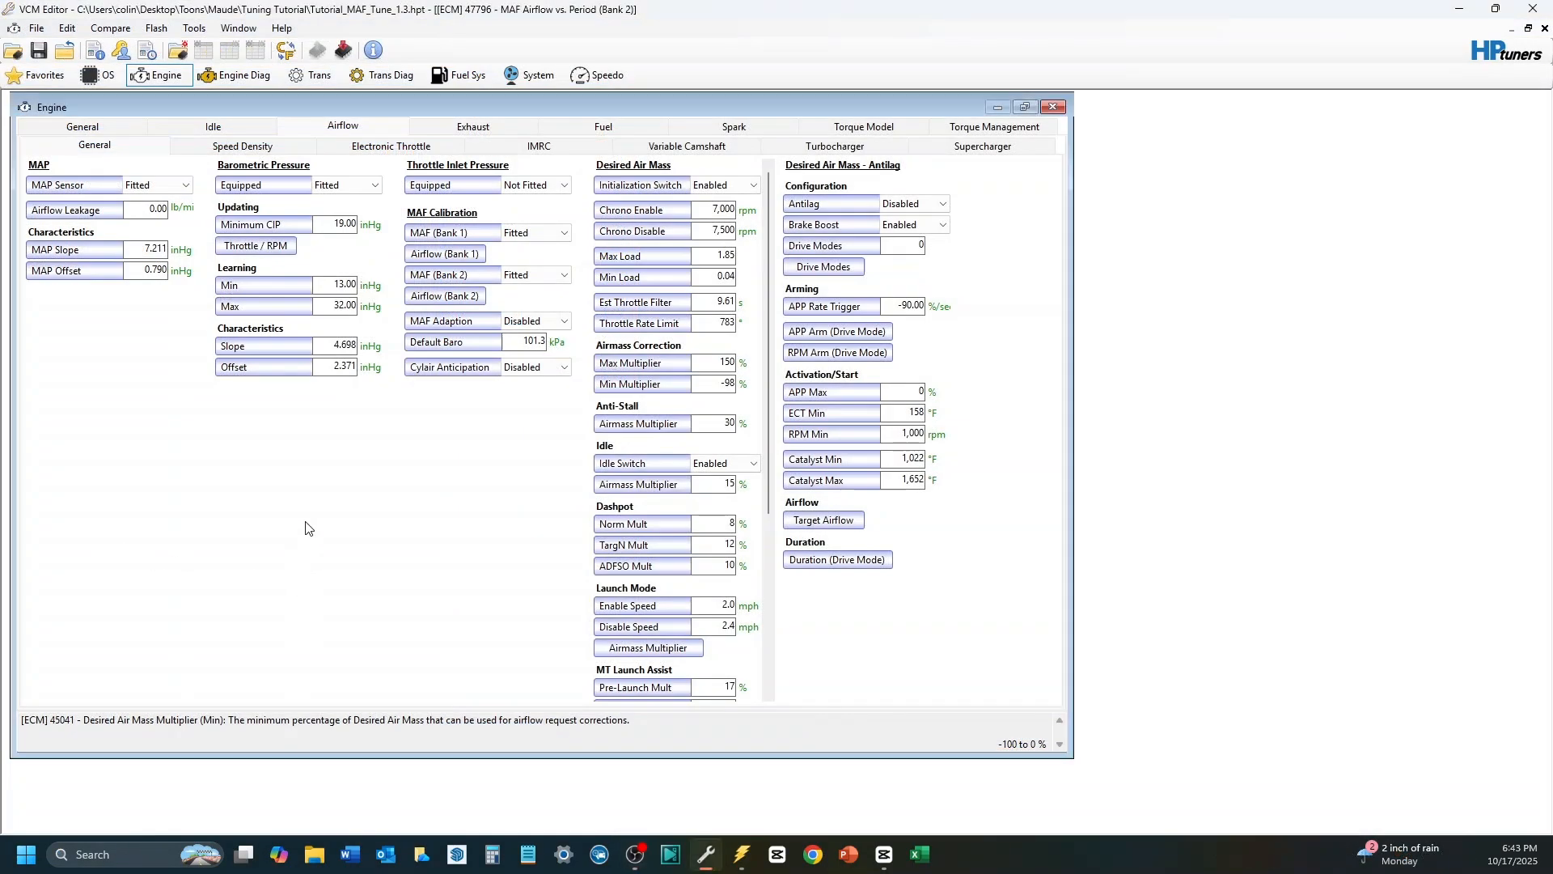
click(125, 32)
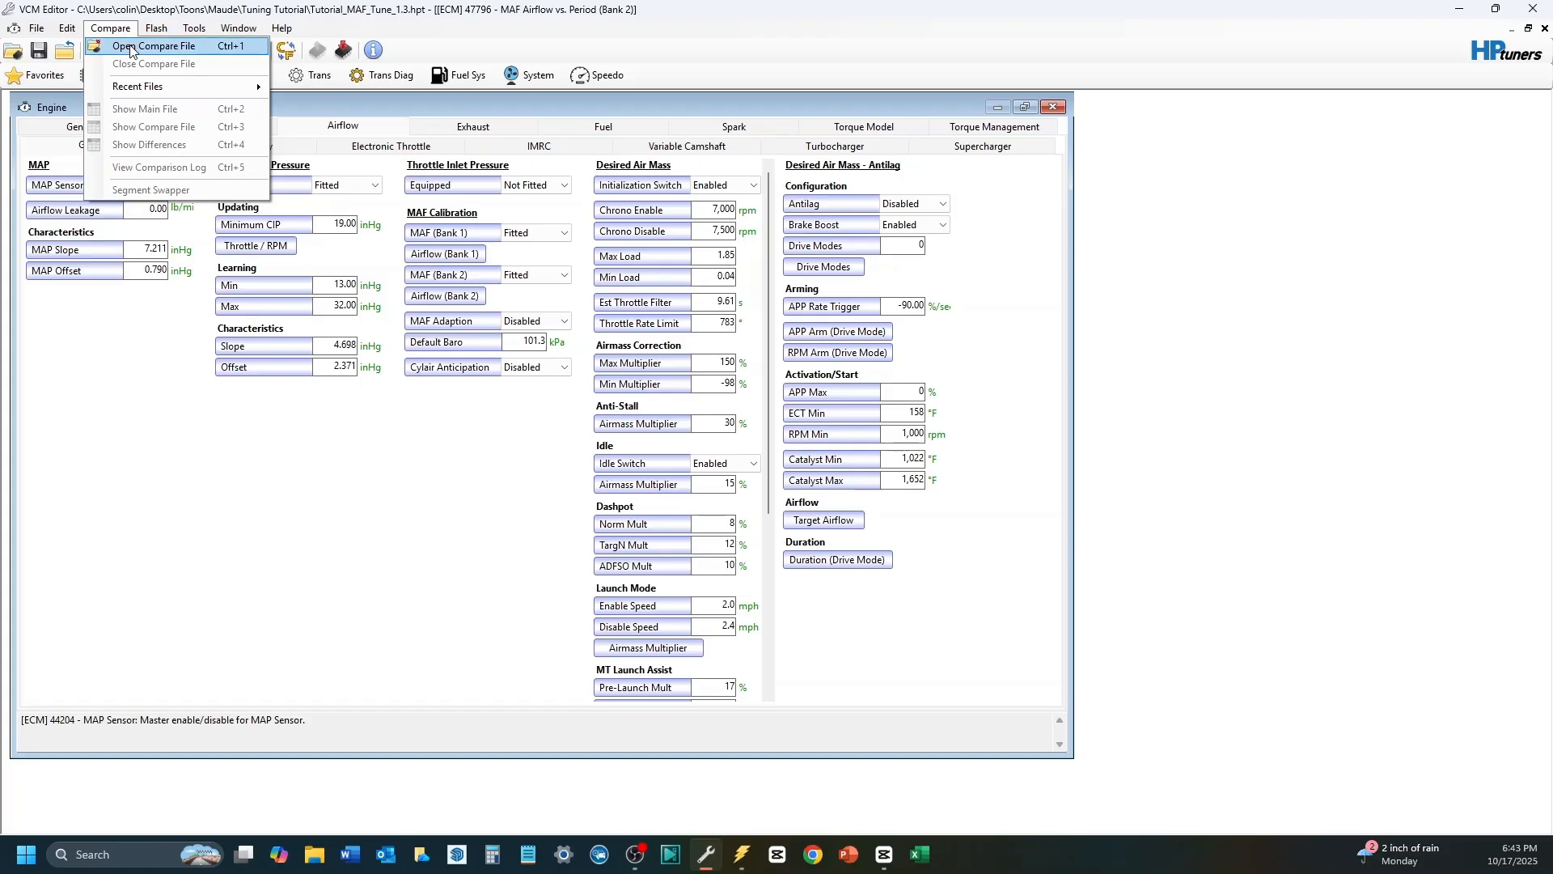
click(133, 49)
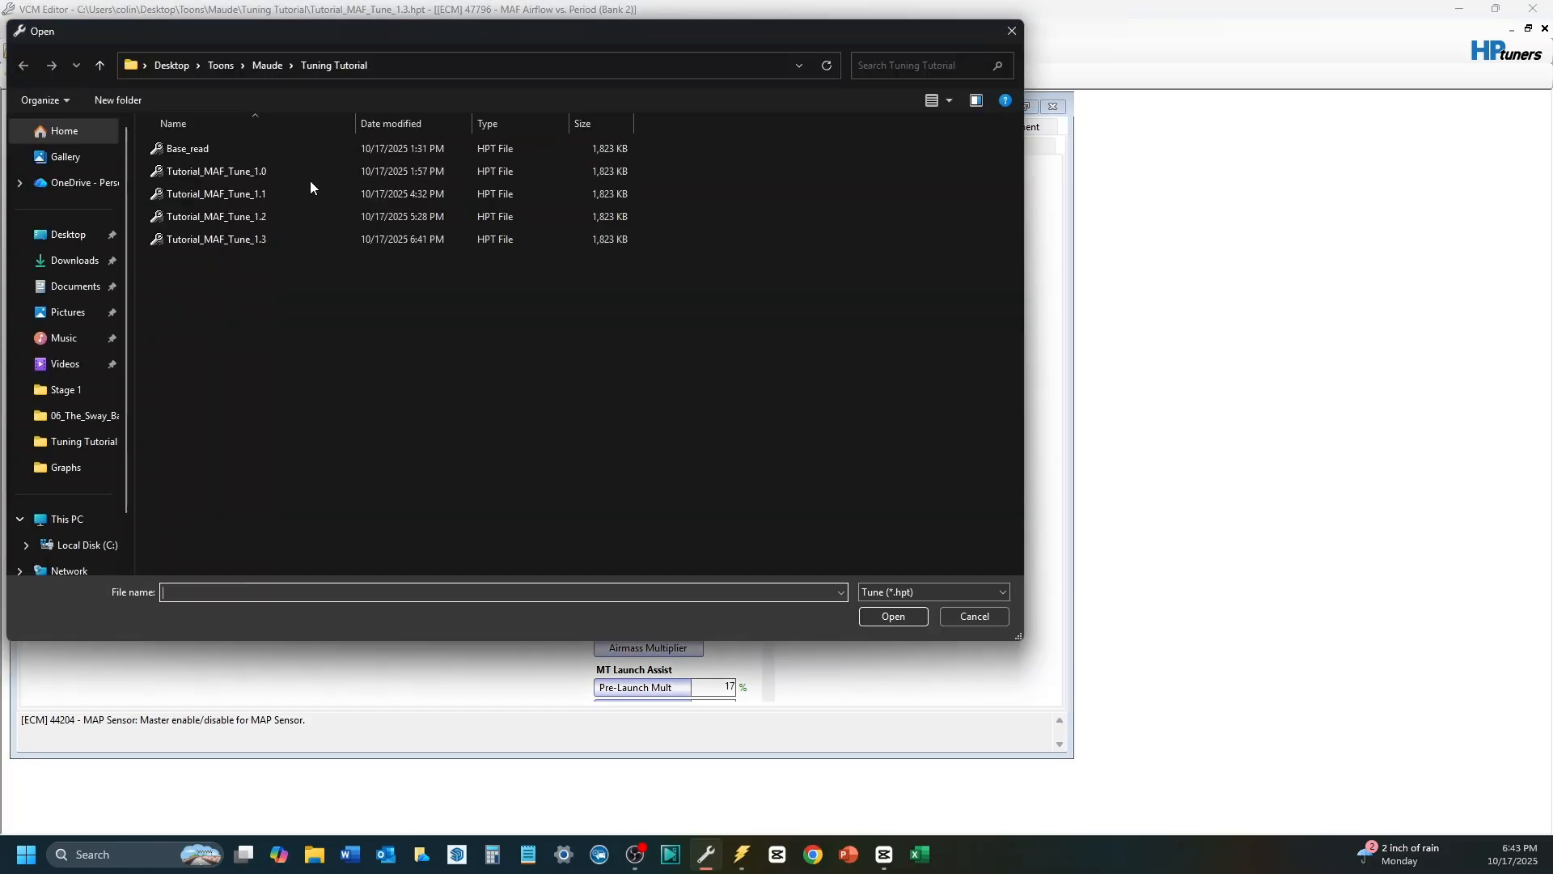
double_click(309, 175)
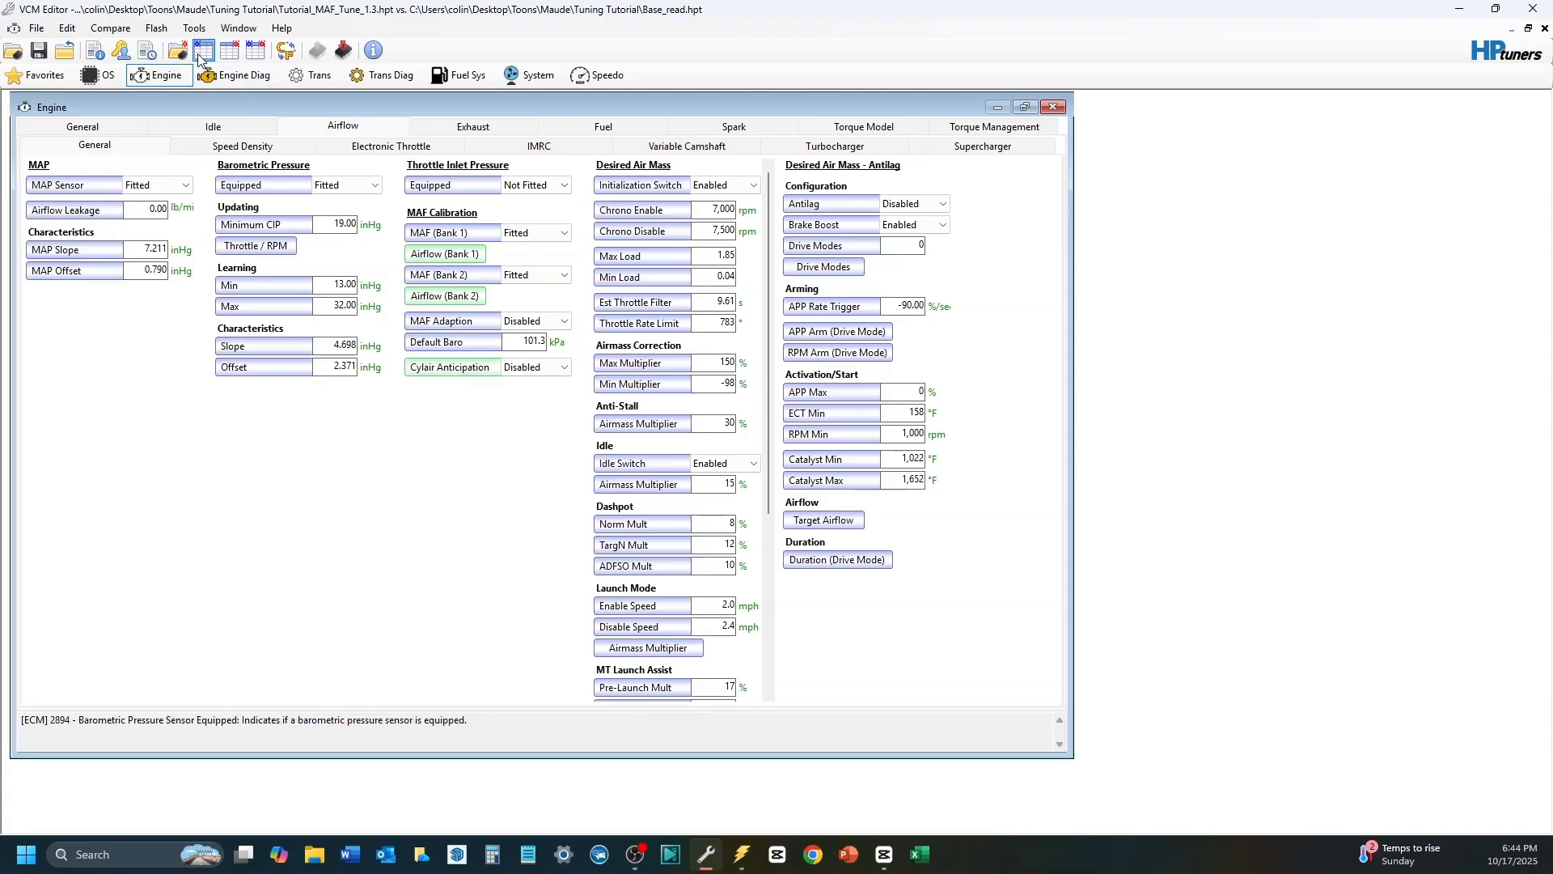
Step: Check the MAF calibration settings in the compare file, then set Cylair Anticipation to Enabled in the main file
click(229, 51)
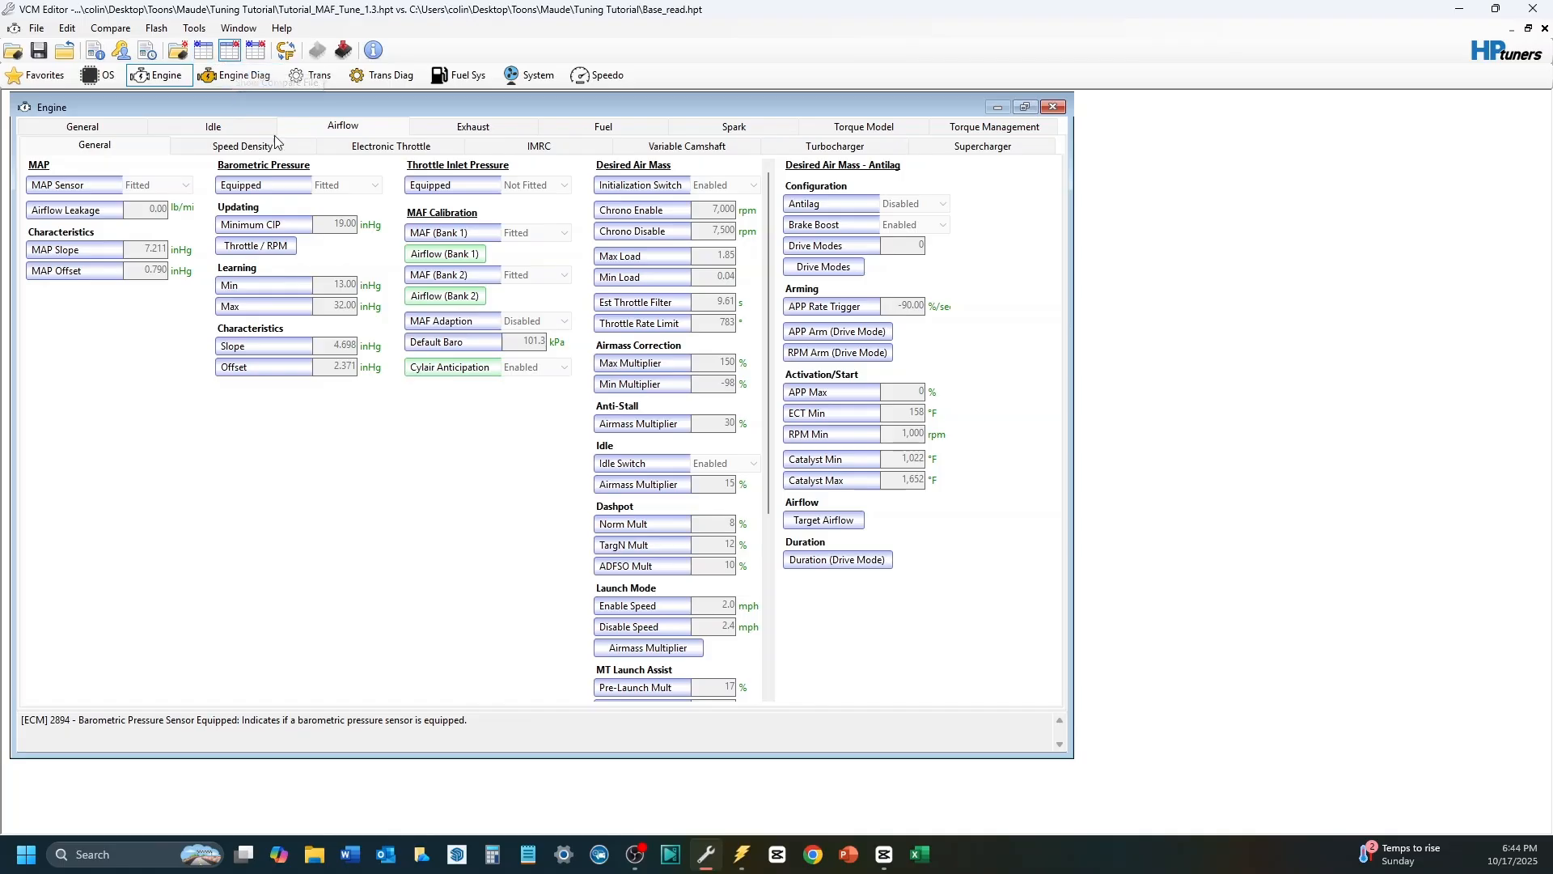
click(204, 56)
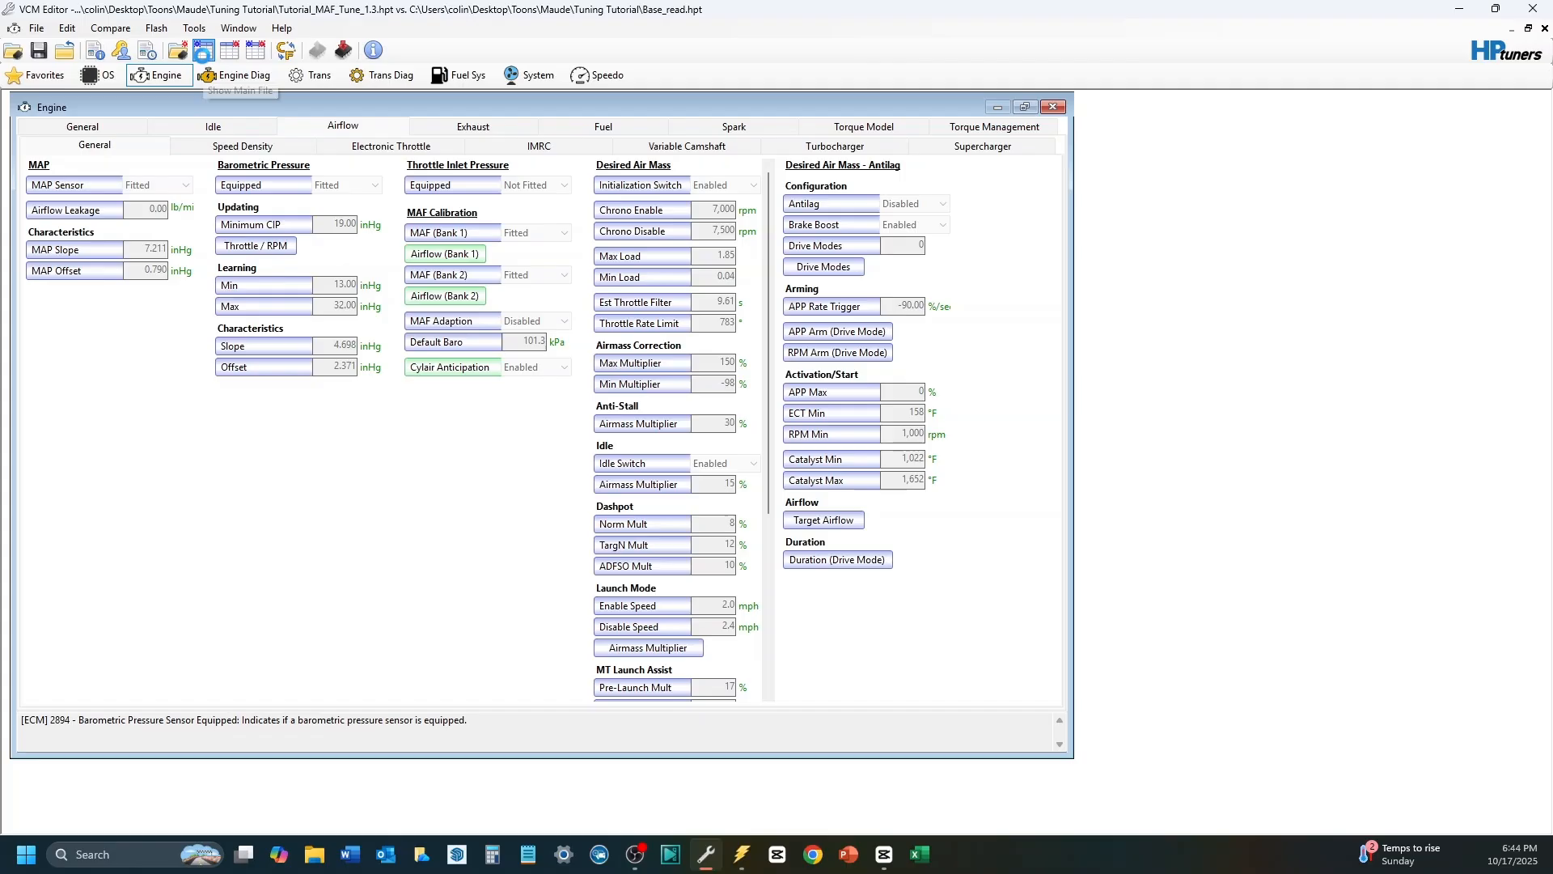
click(550, 370)
click(538, 397)
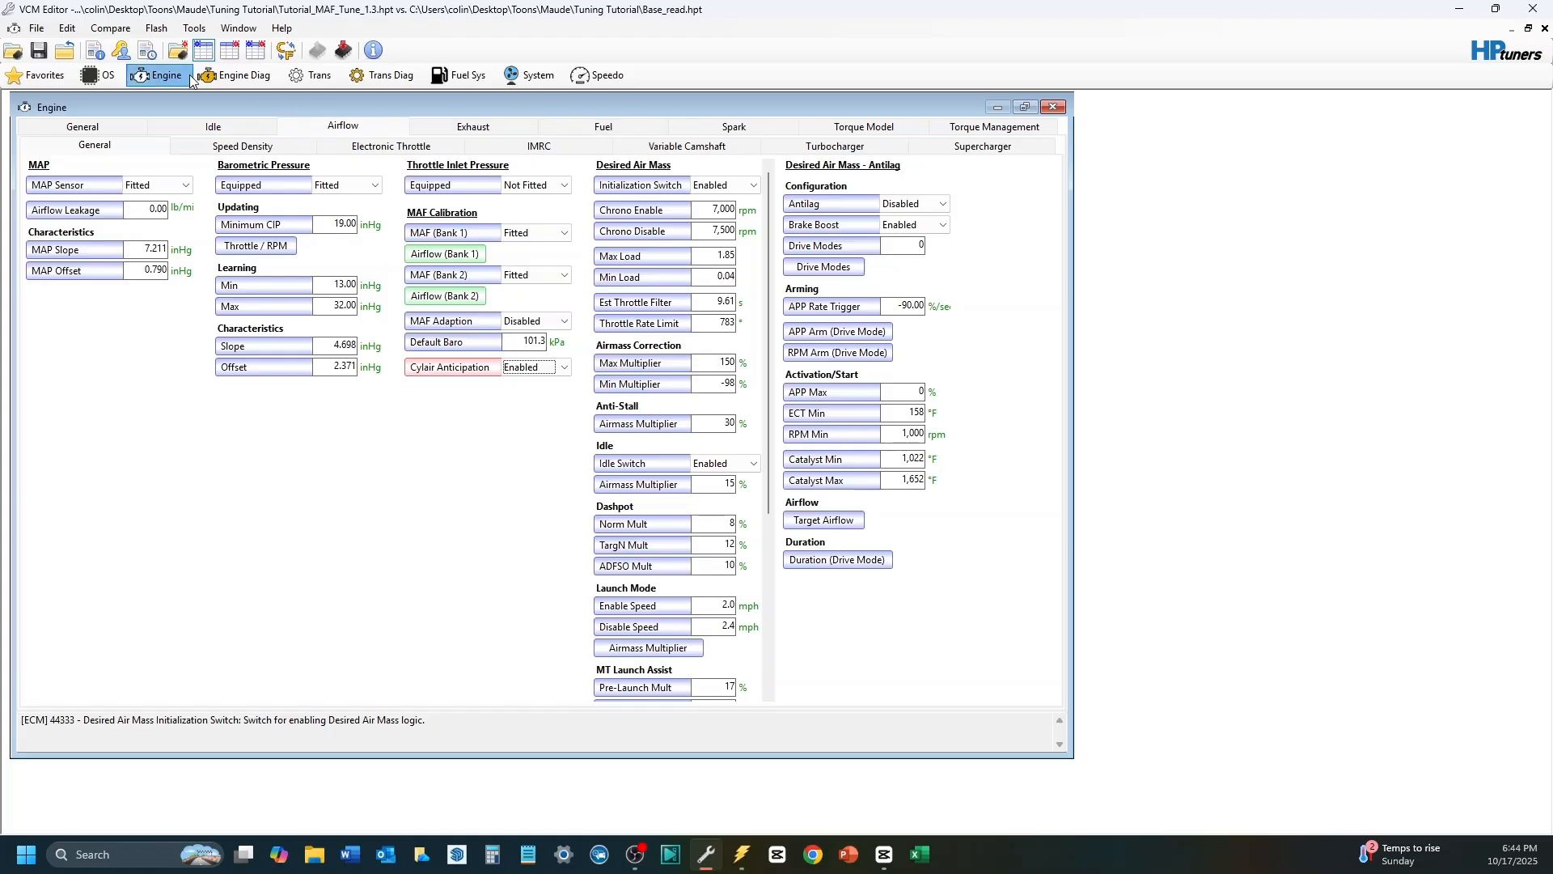
Step: View the comparison log of both tunes and open the LTFT Enable parameter listed under Oxygen Sensors feedback
click(70, 29)
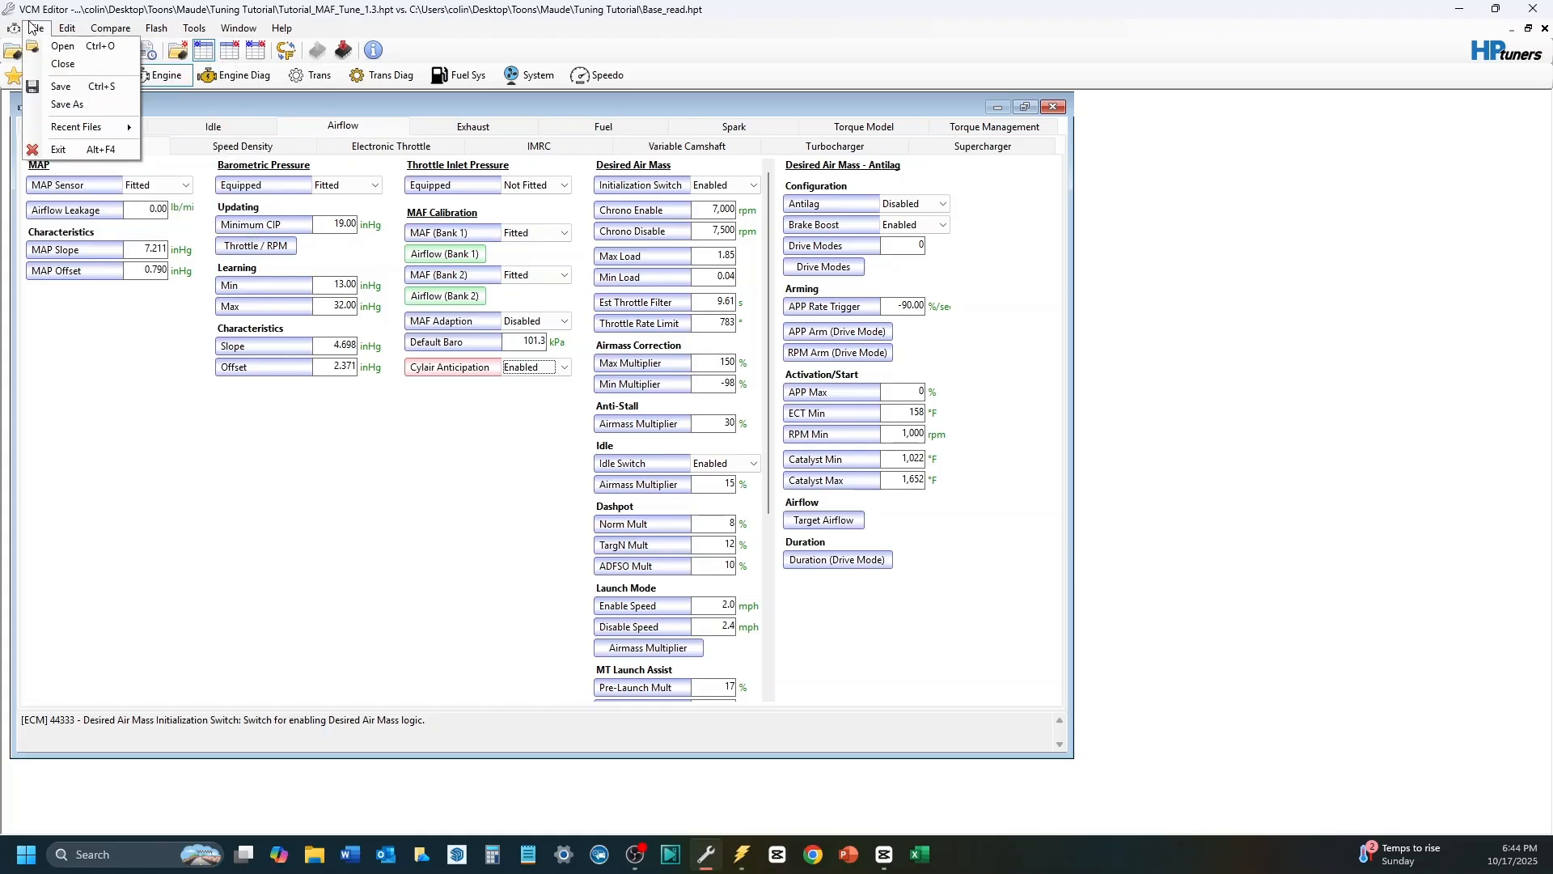
mouse_move(106, 30)
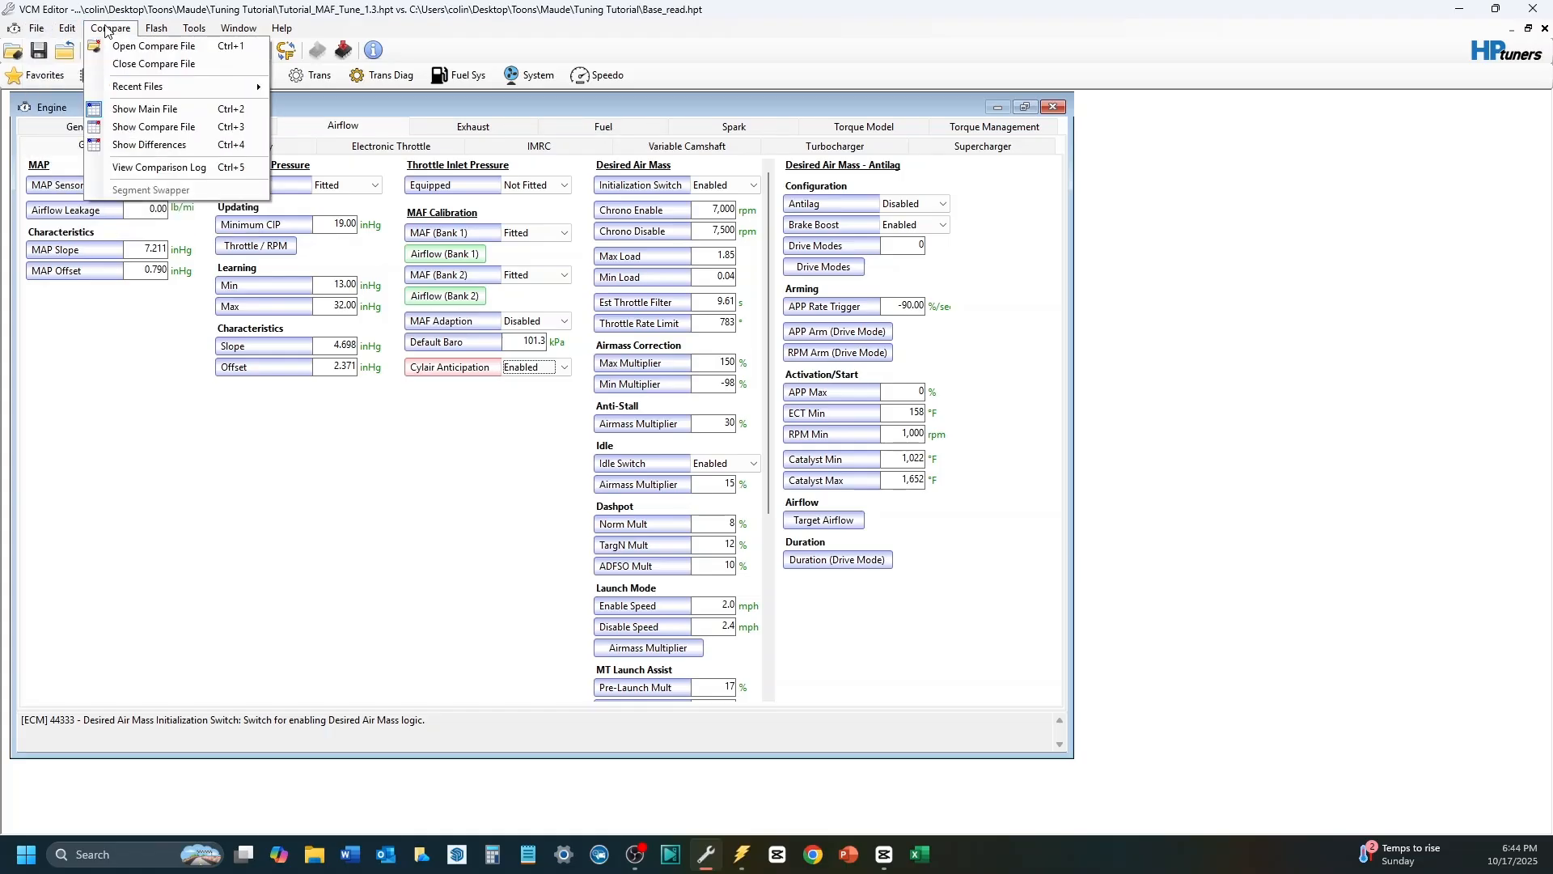
click(158, 172)
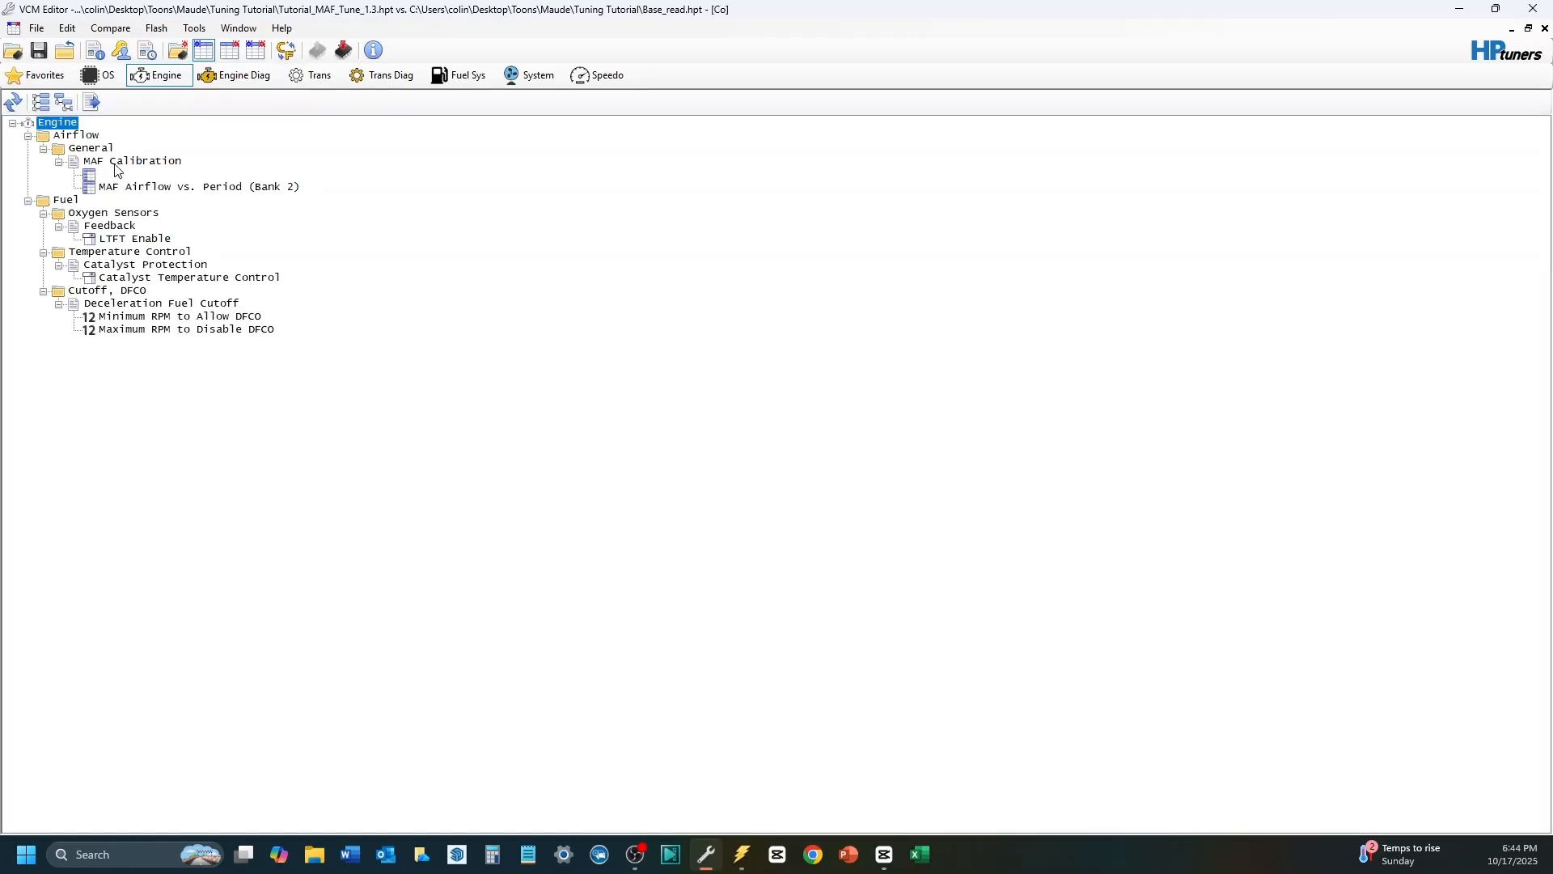
click(139, 239)
double_click(138, 239)
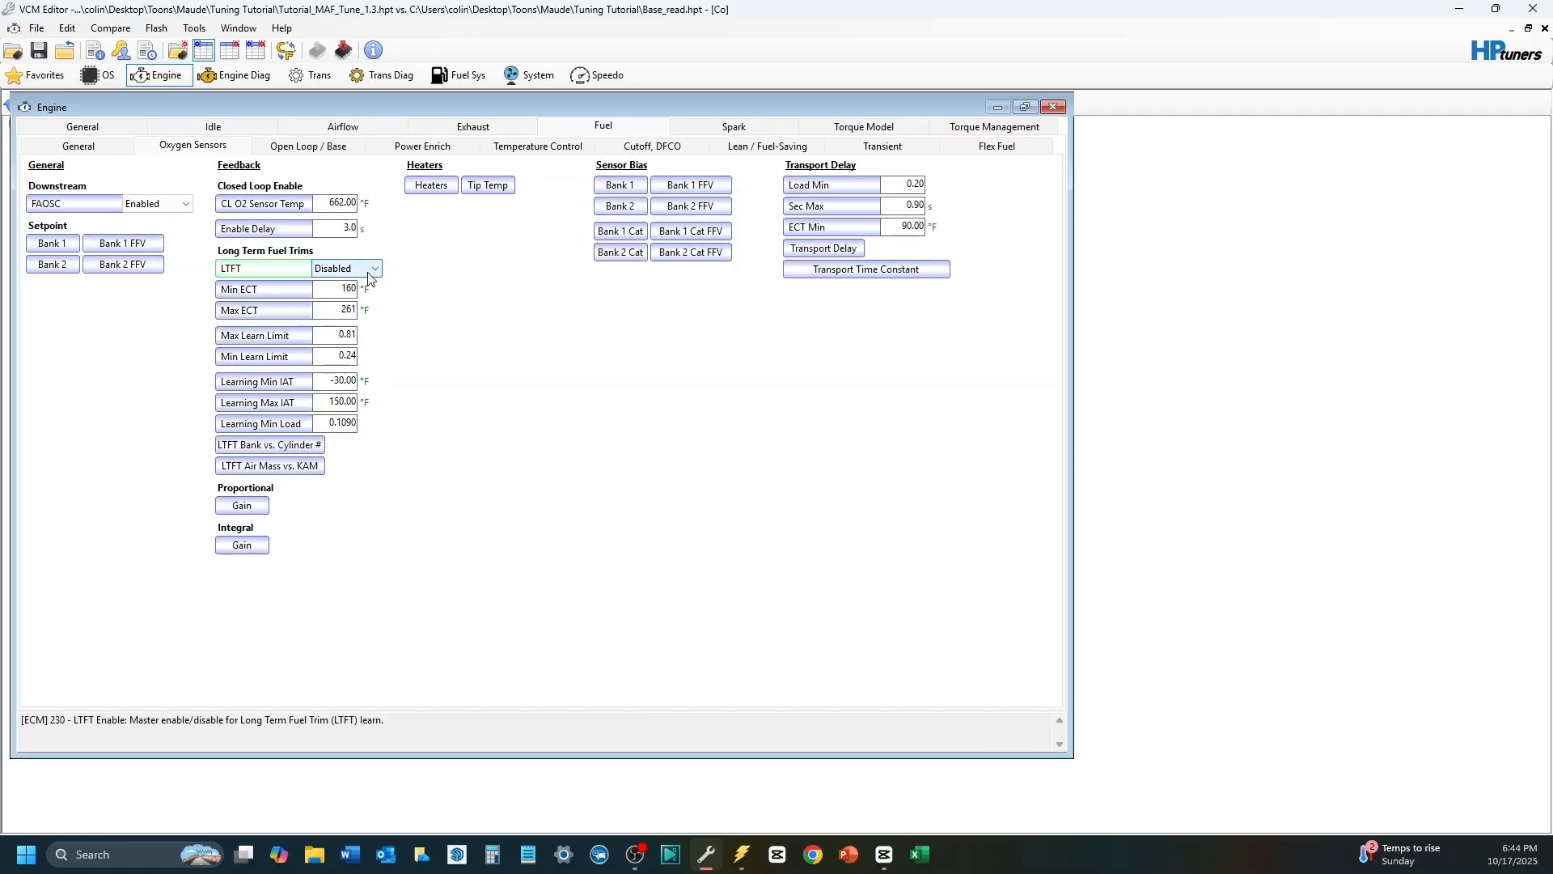
Step: Set the long term fuel trims (LTFT) parameter to Enabled
click(373, 270)
click(348, 297)
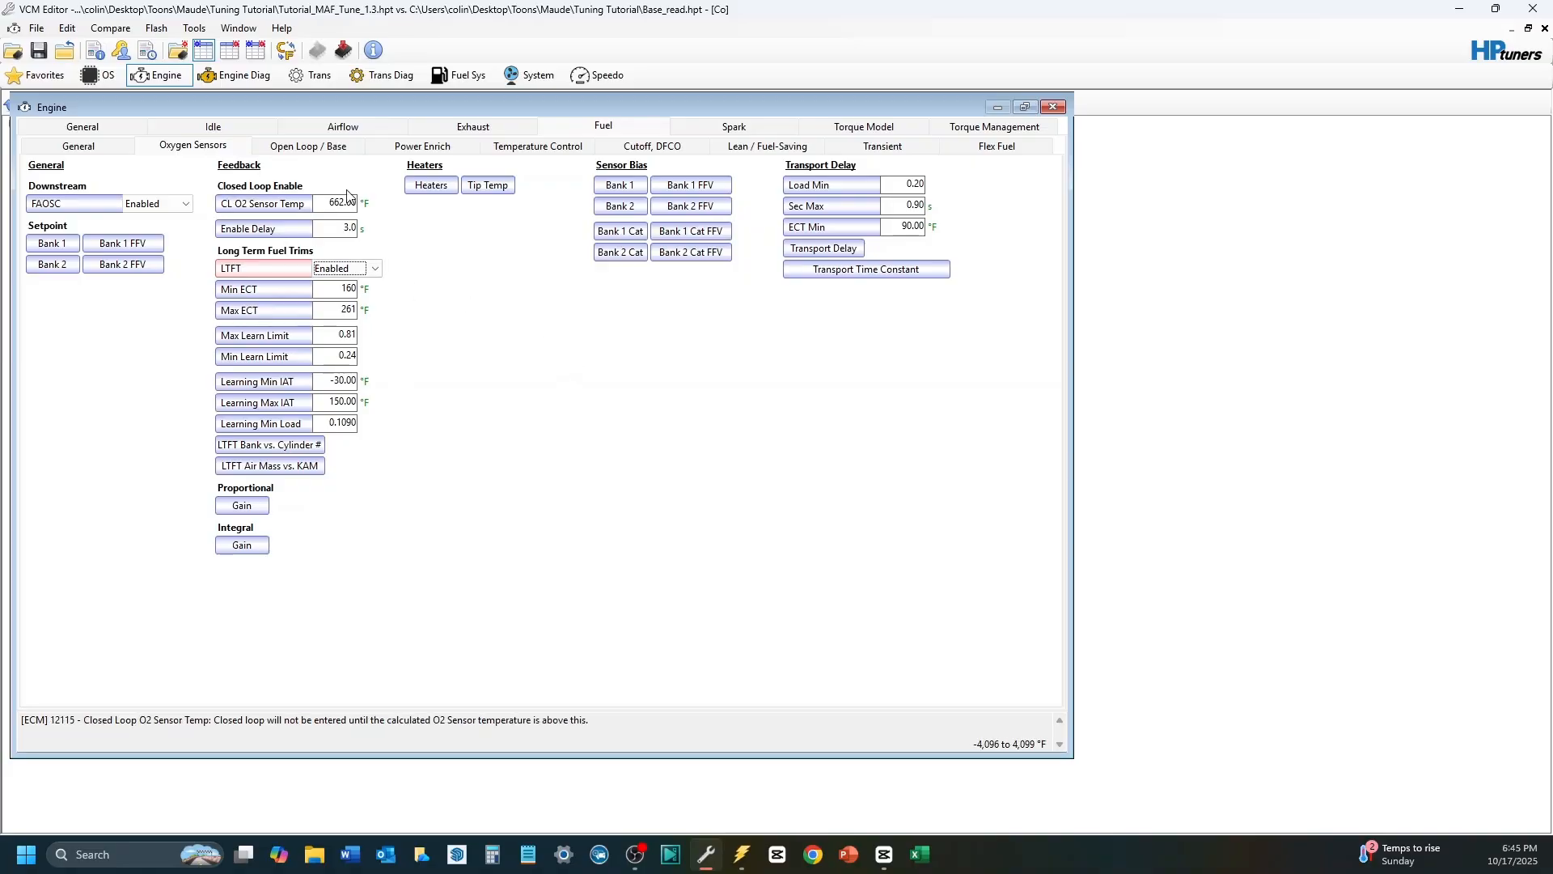
Step: Check the deceleration fuel cutoff settings in the compare file, then set the main file's Enable RPM to 1200 and Disable RPM to 1000
click(659, 148)
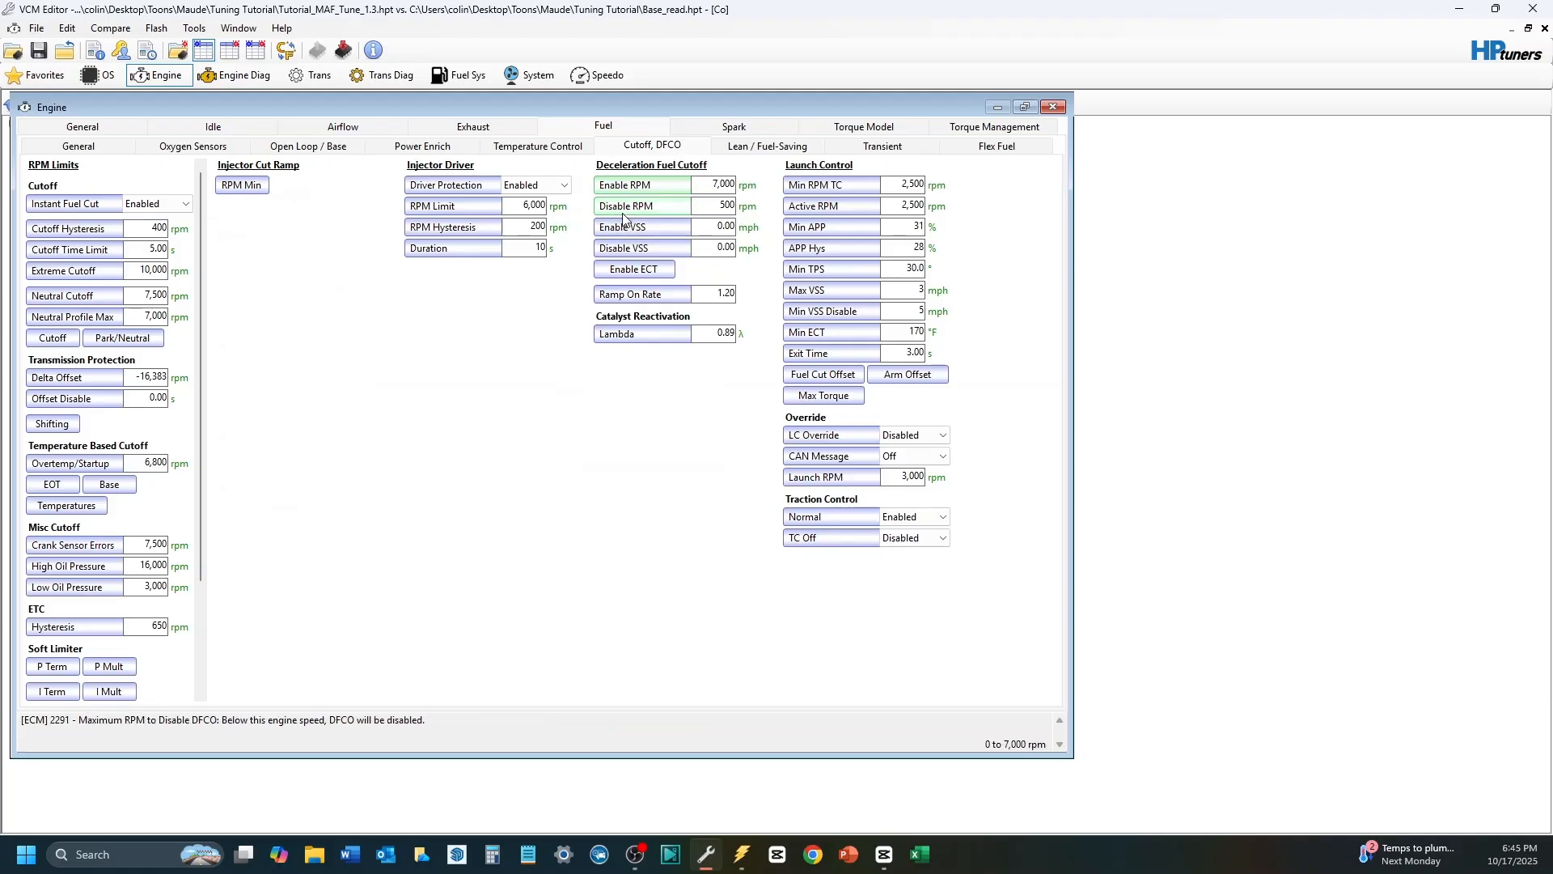
click(229, 53)
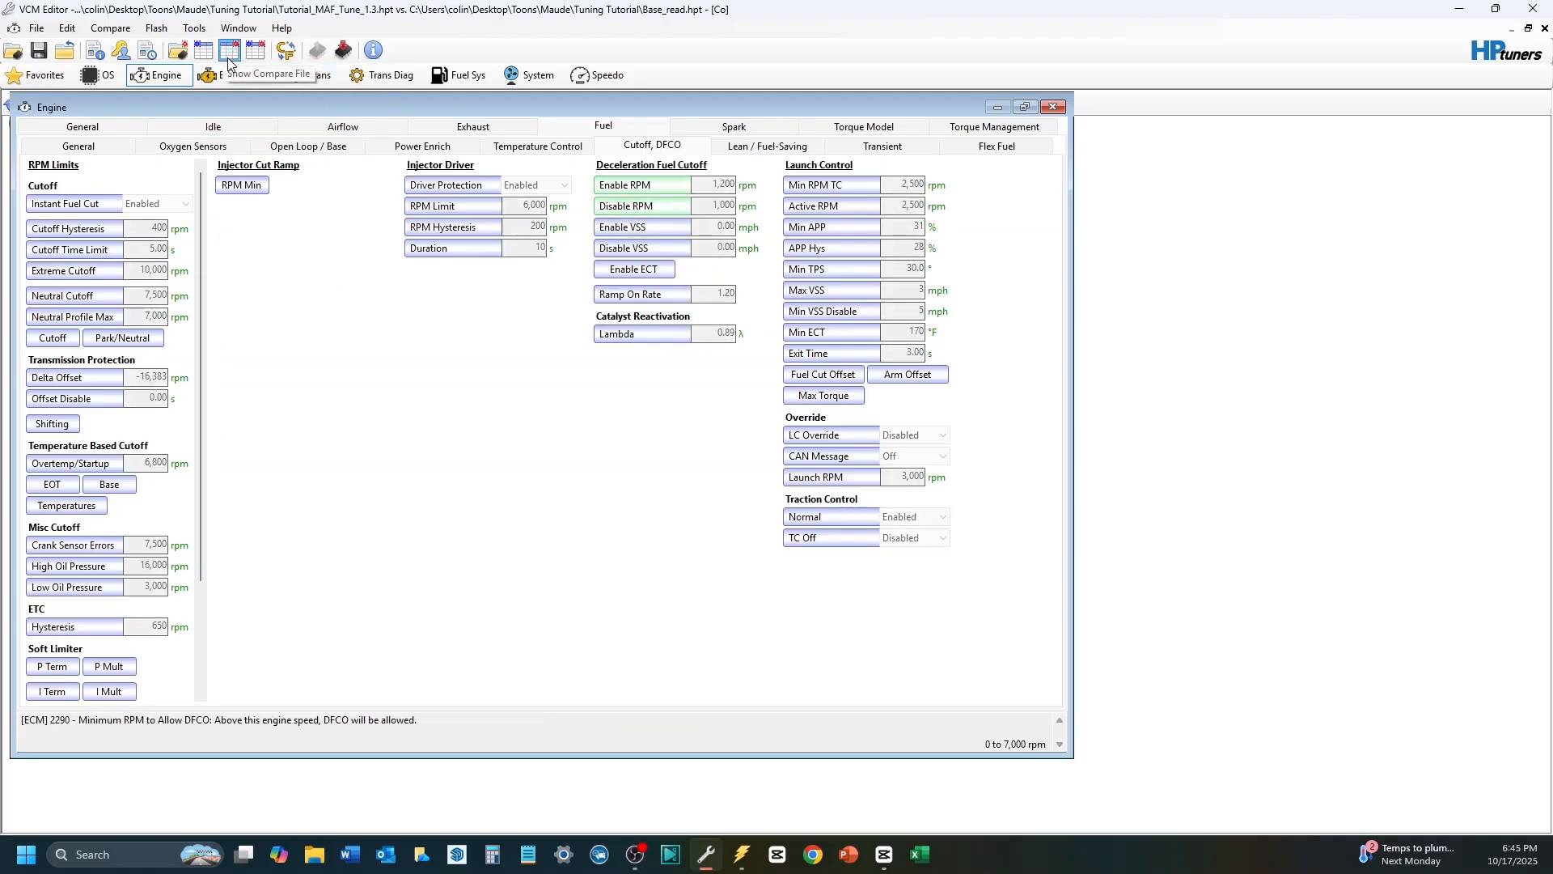
click(203, 54)
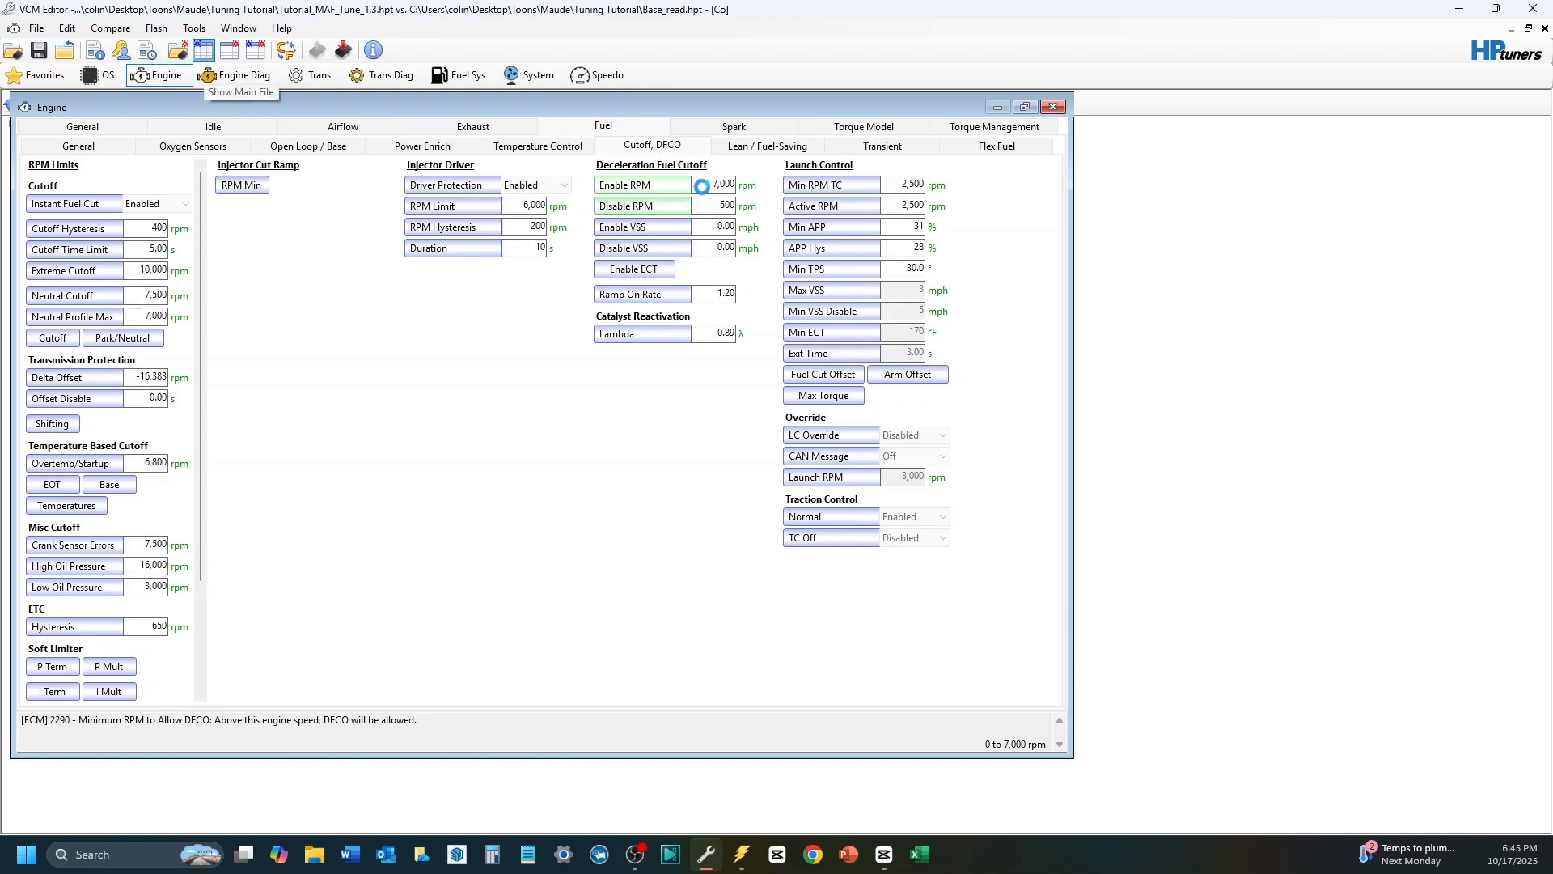
click(701, 186)
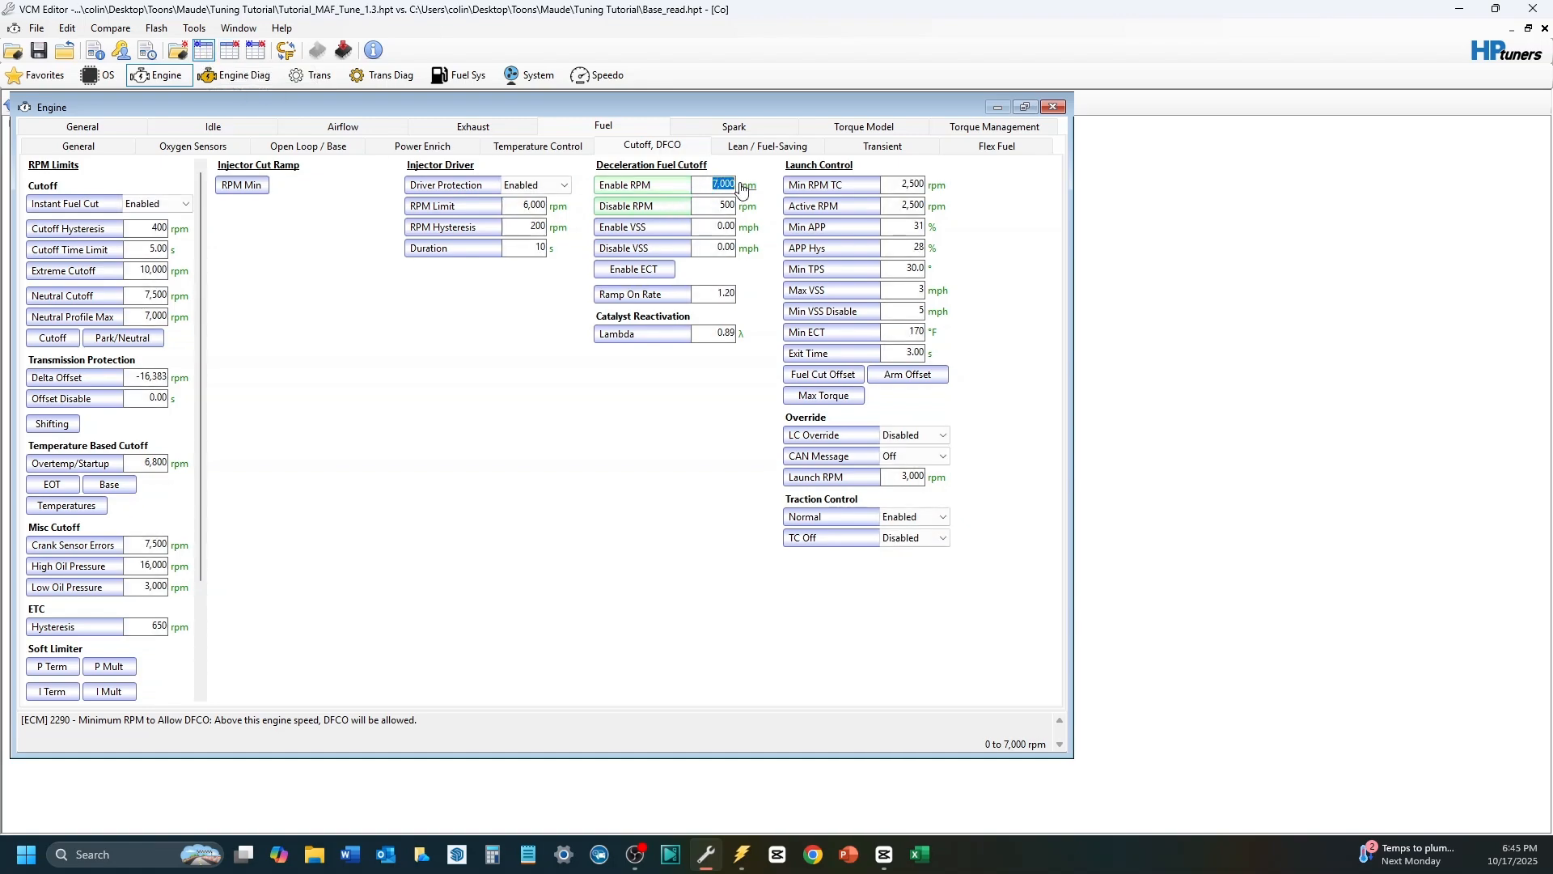
text(1200)
key(Tab)
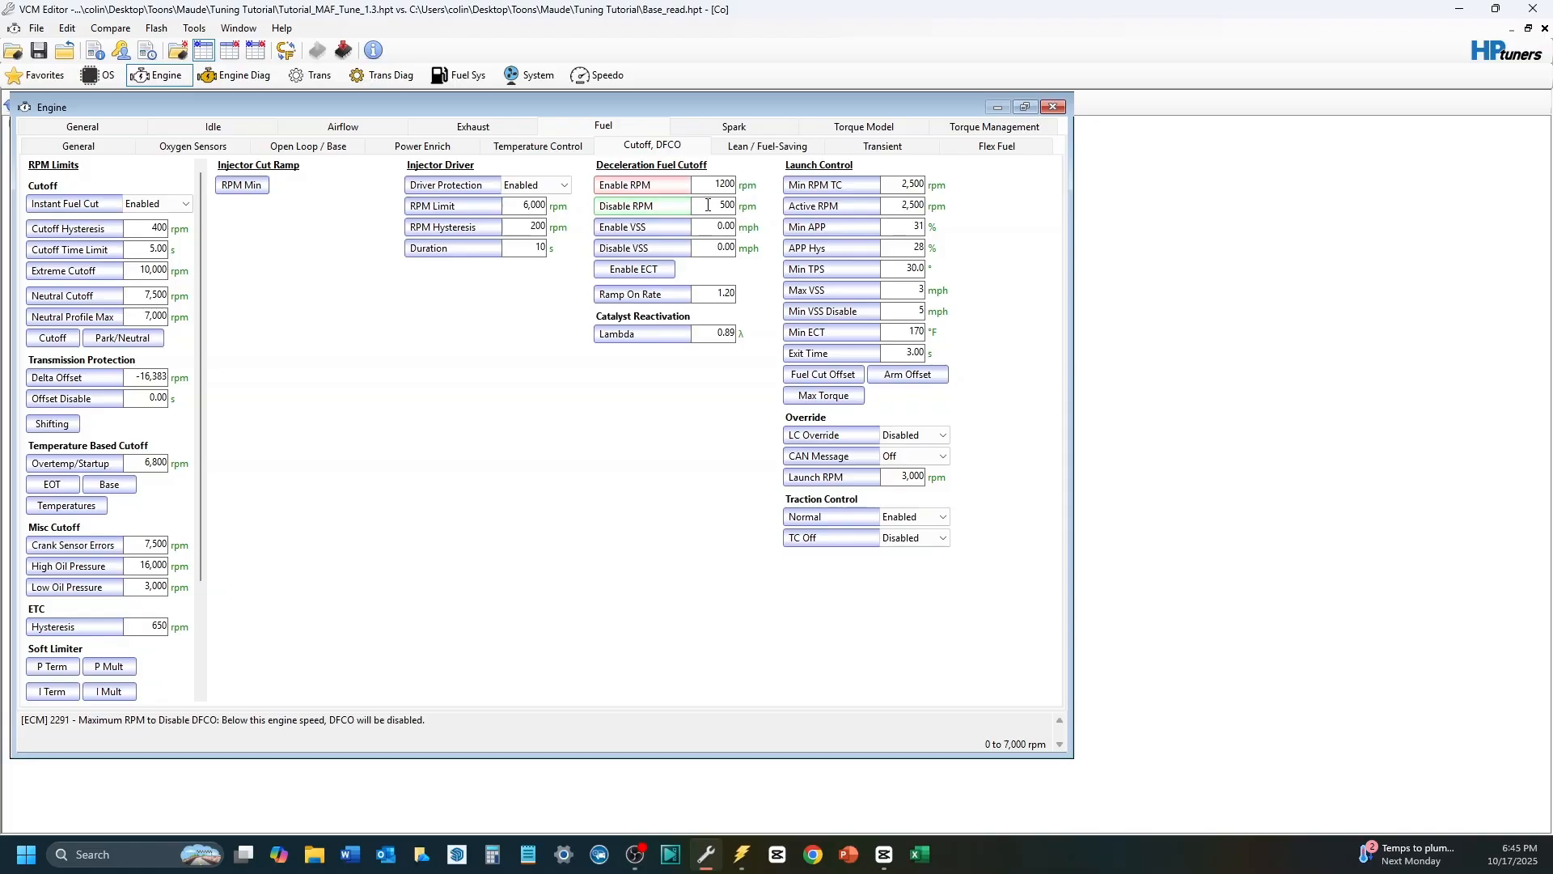
text(1000)
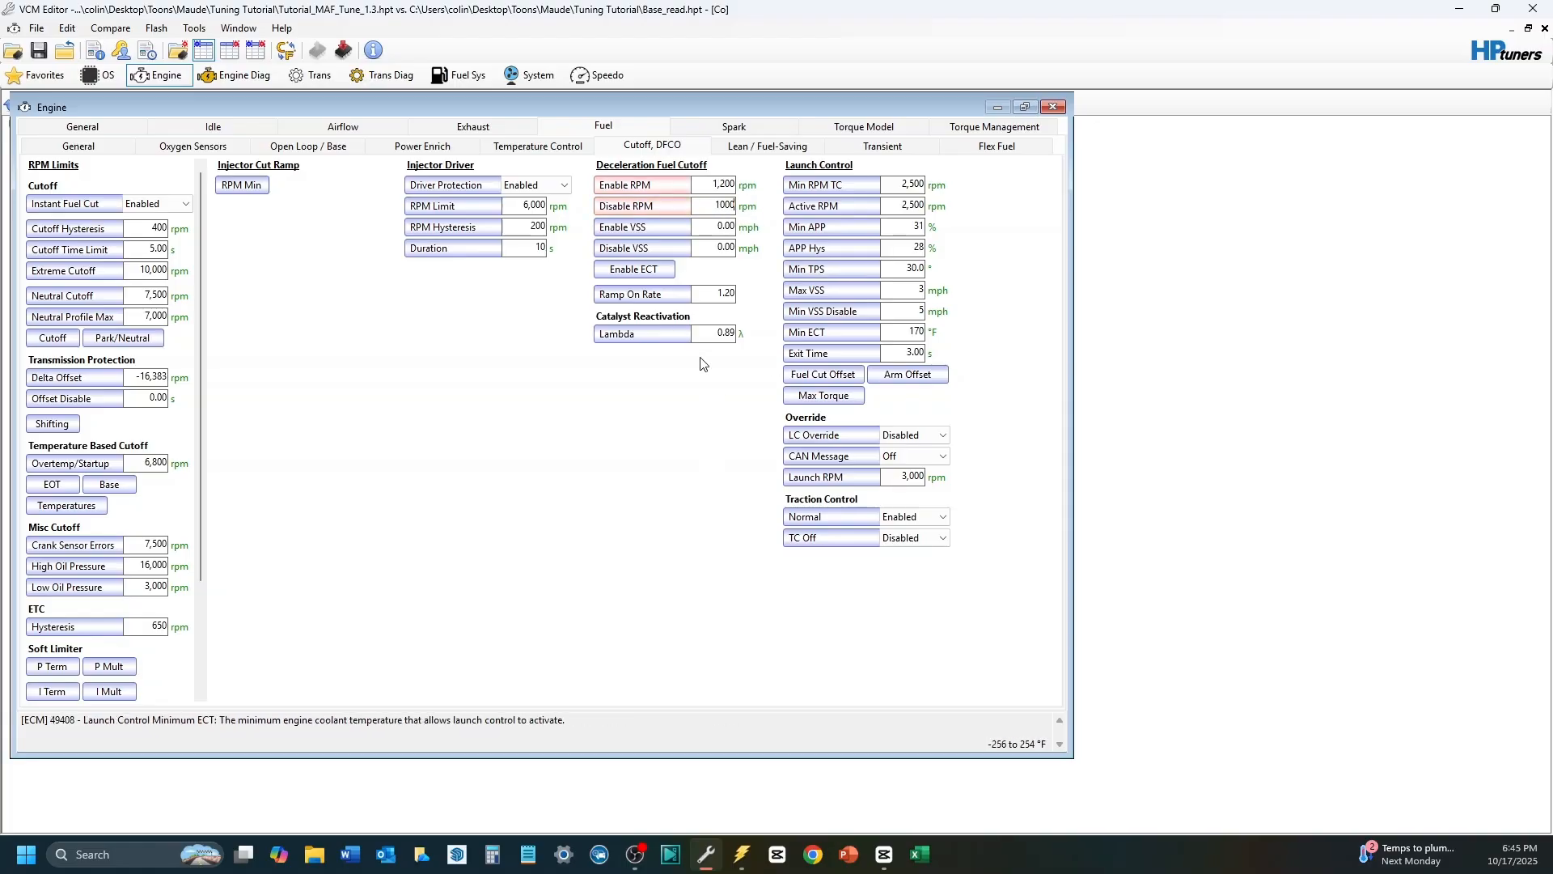
Step: Set the catalyst protection COT parameter to Enabled in the fuel temperature control settings
click(536, 147)
click(530, 188)
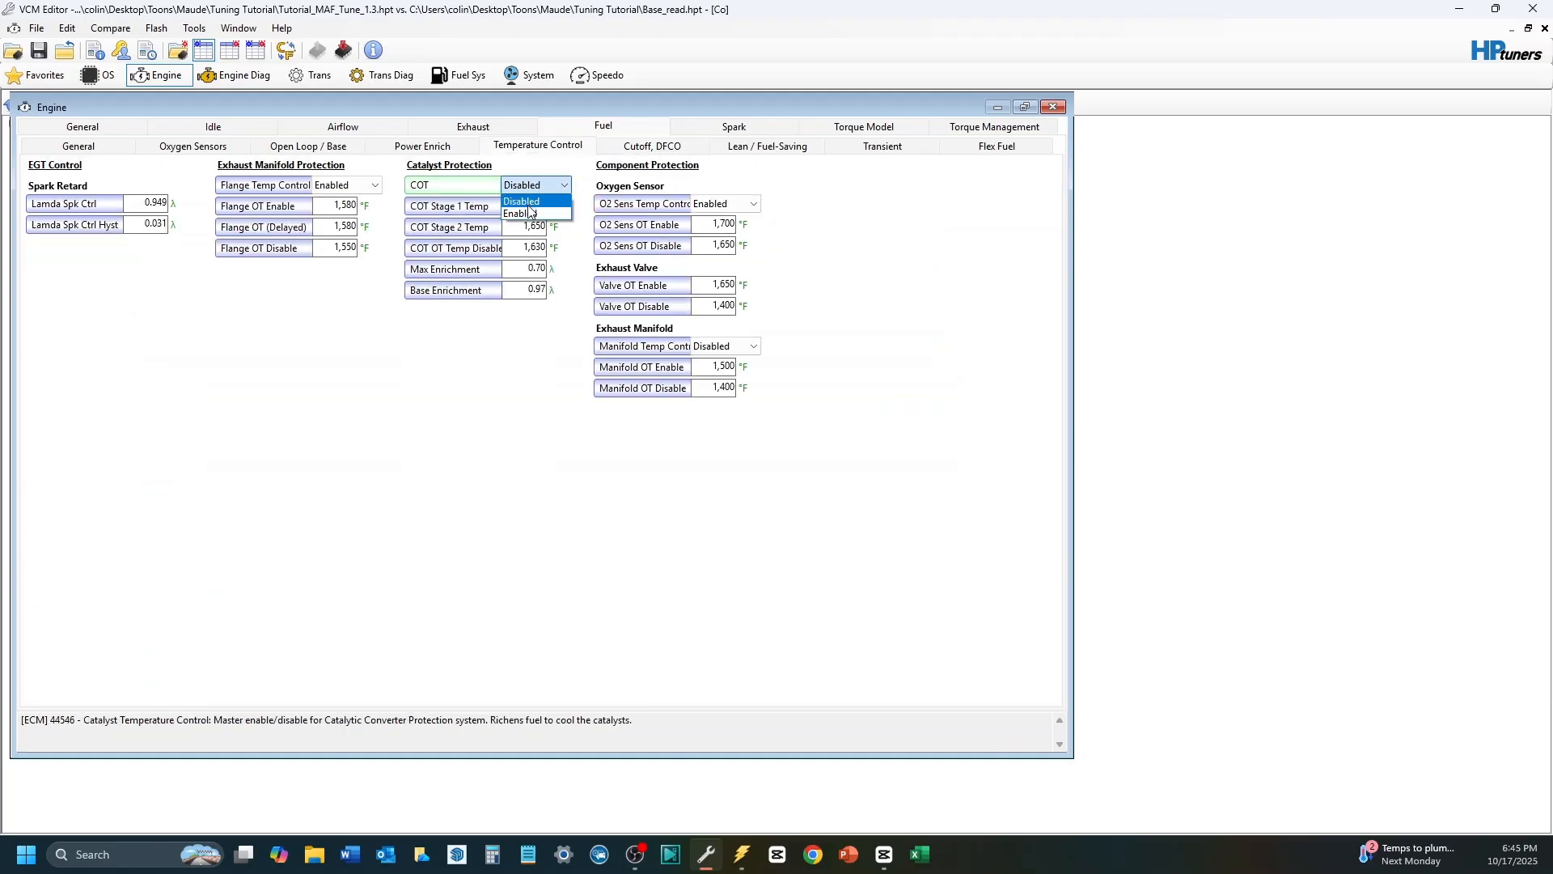
click(528, 204)
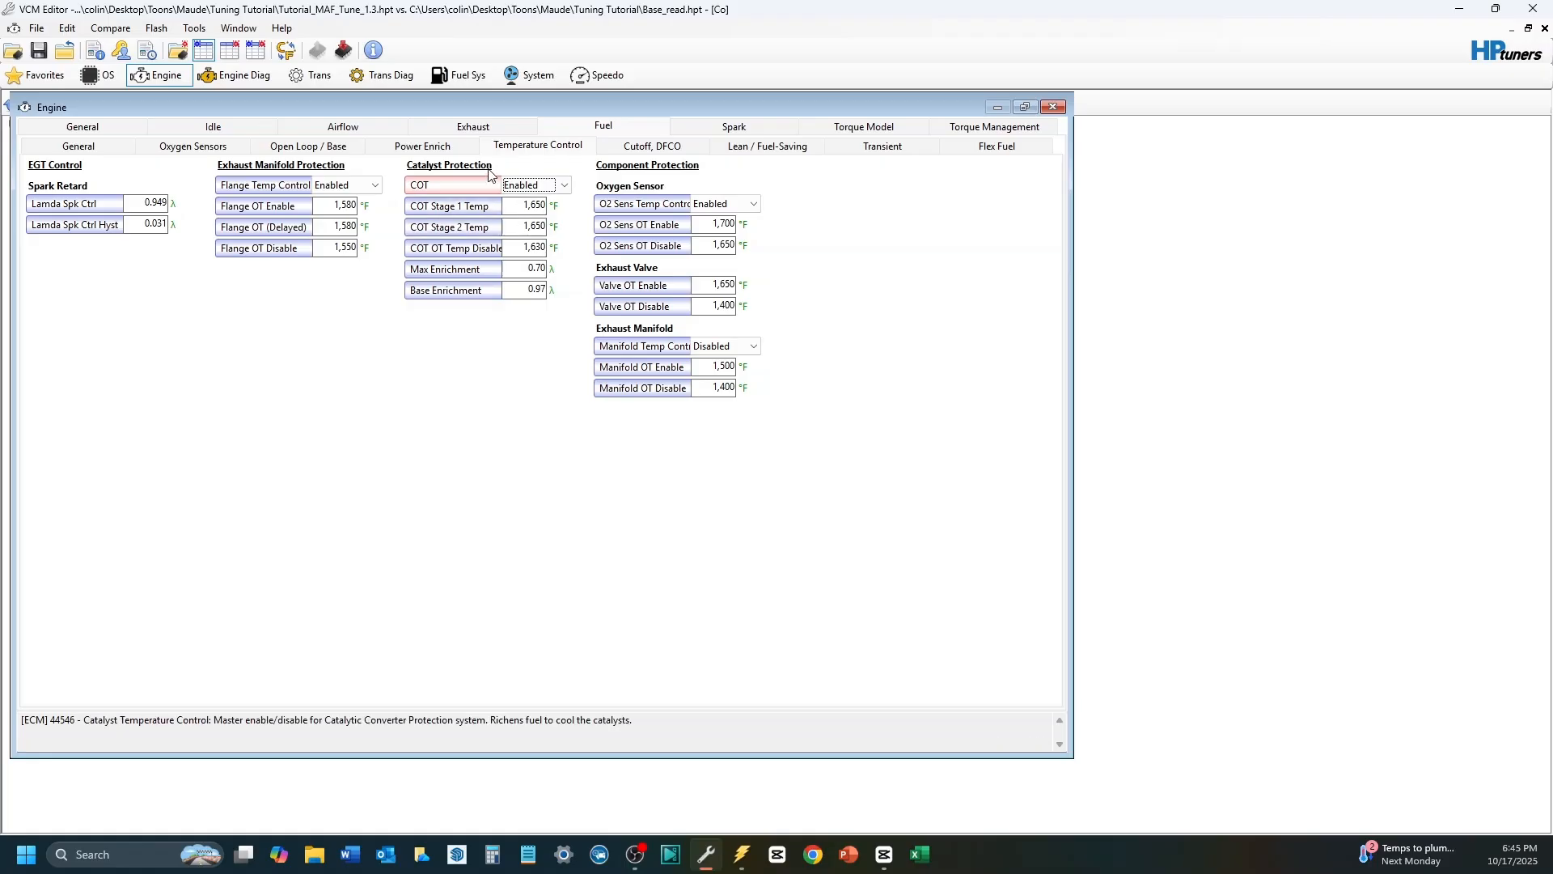
Step: Recheck the Minimum RPM to Allow DFCO entry from the comparison log in the main file and save the tune file
click(204, 150)
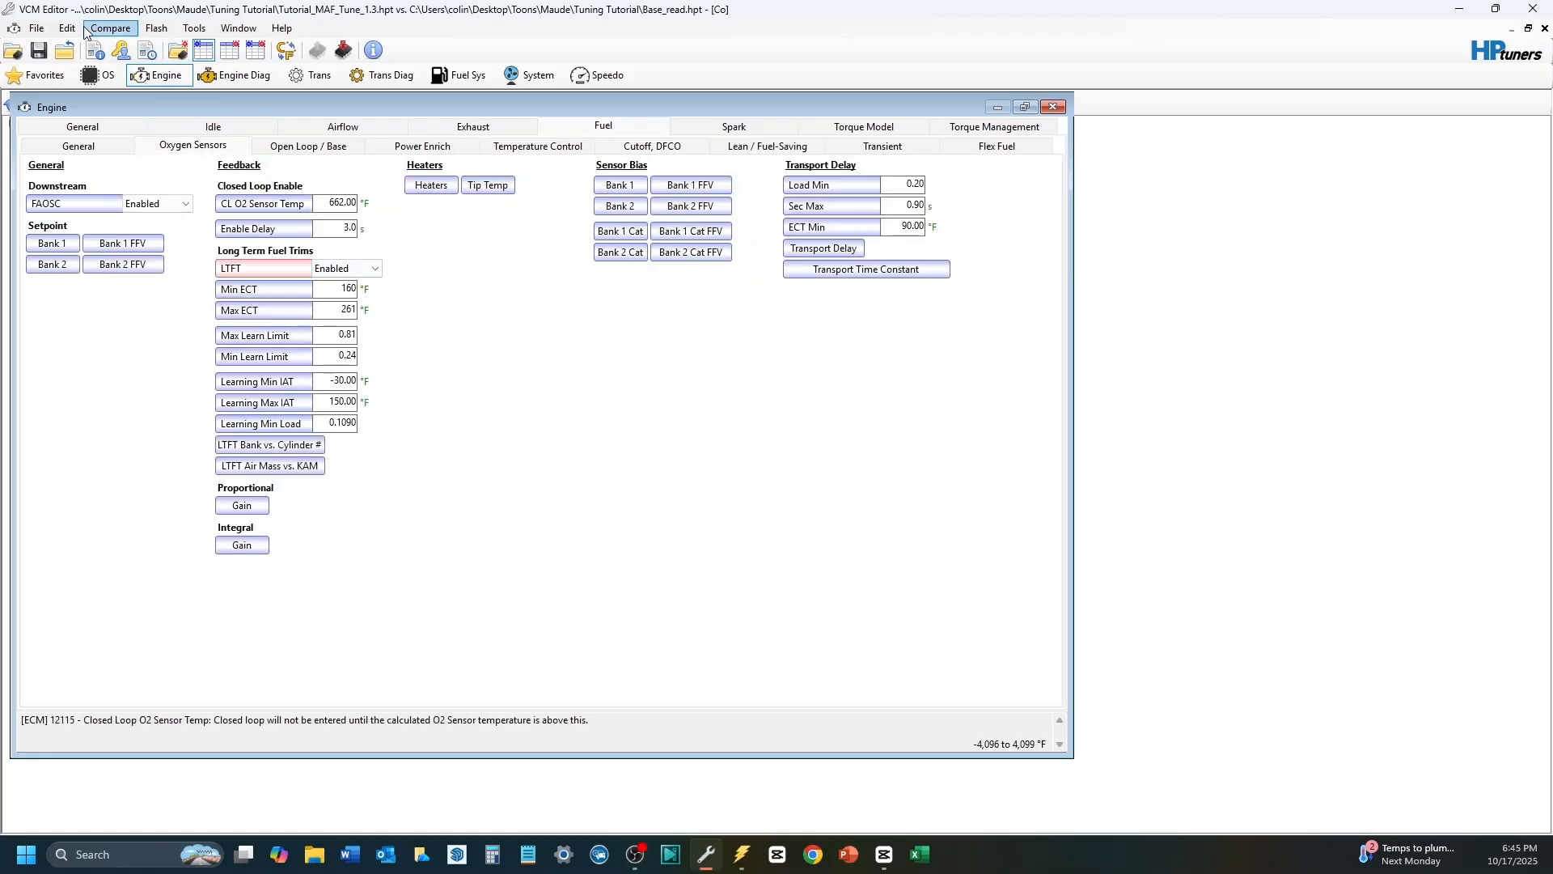
click(110, 28)
click(138, 173)
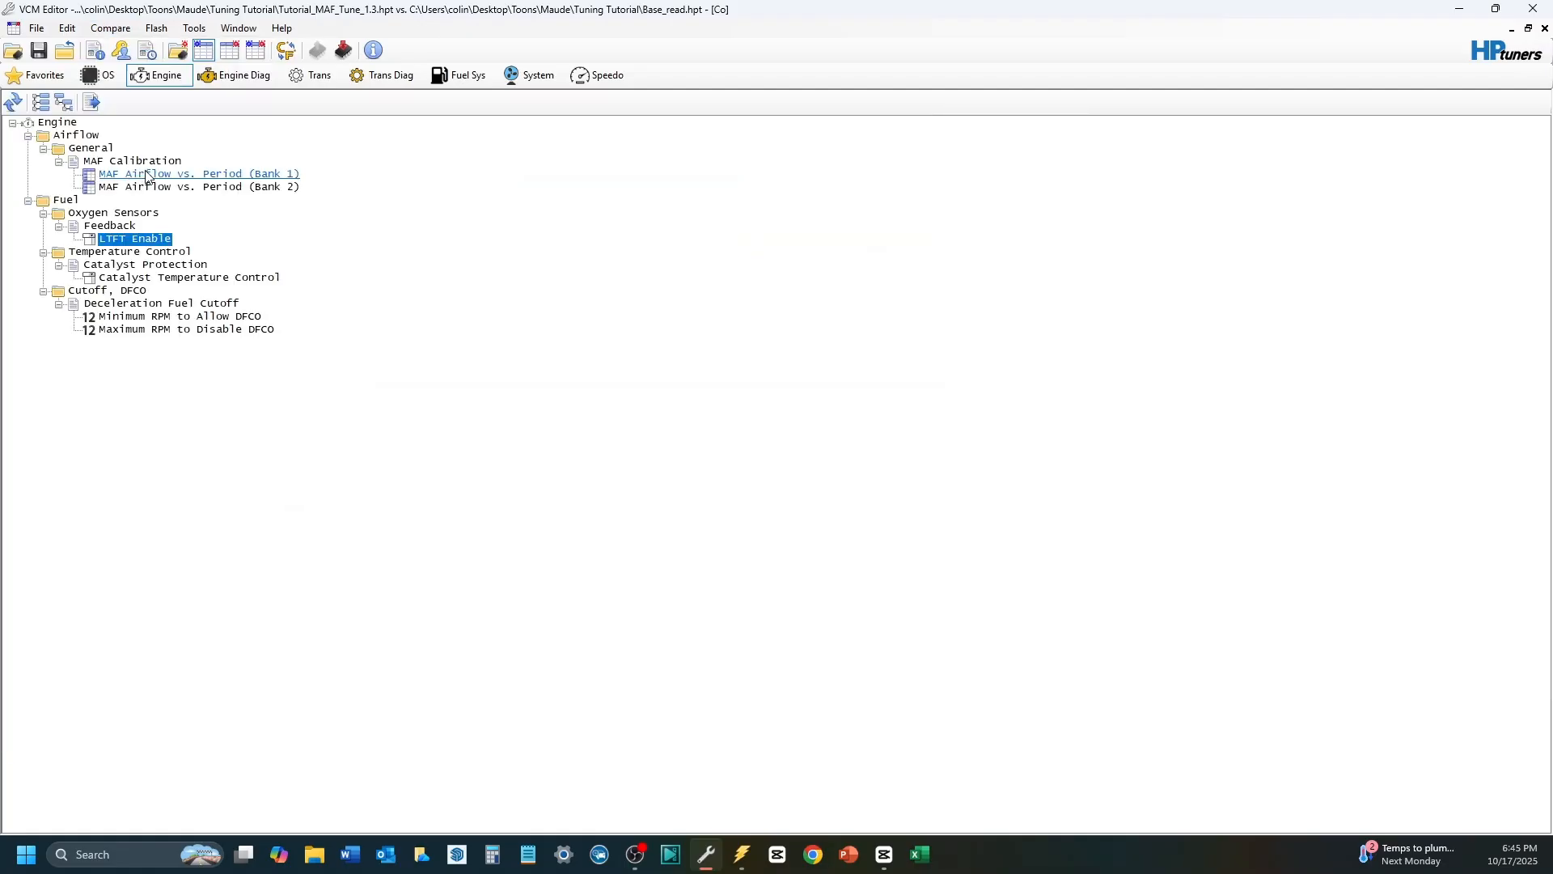
double_click(259, 309)
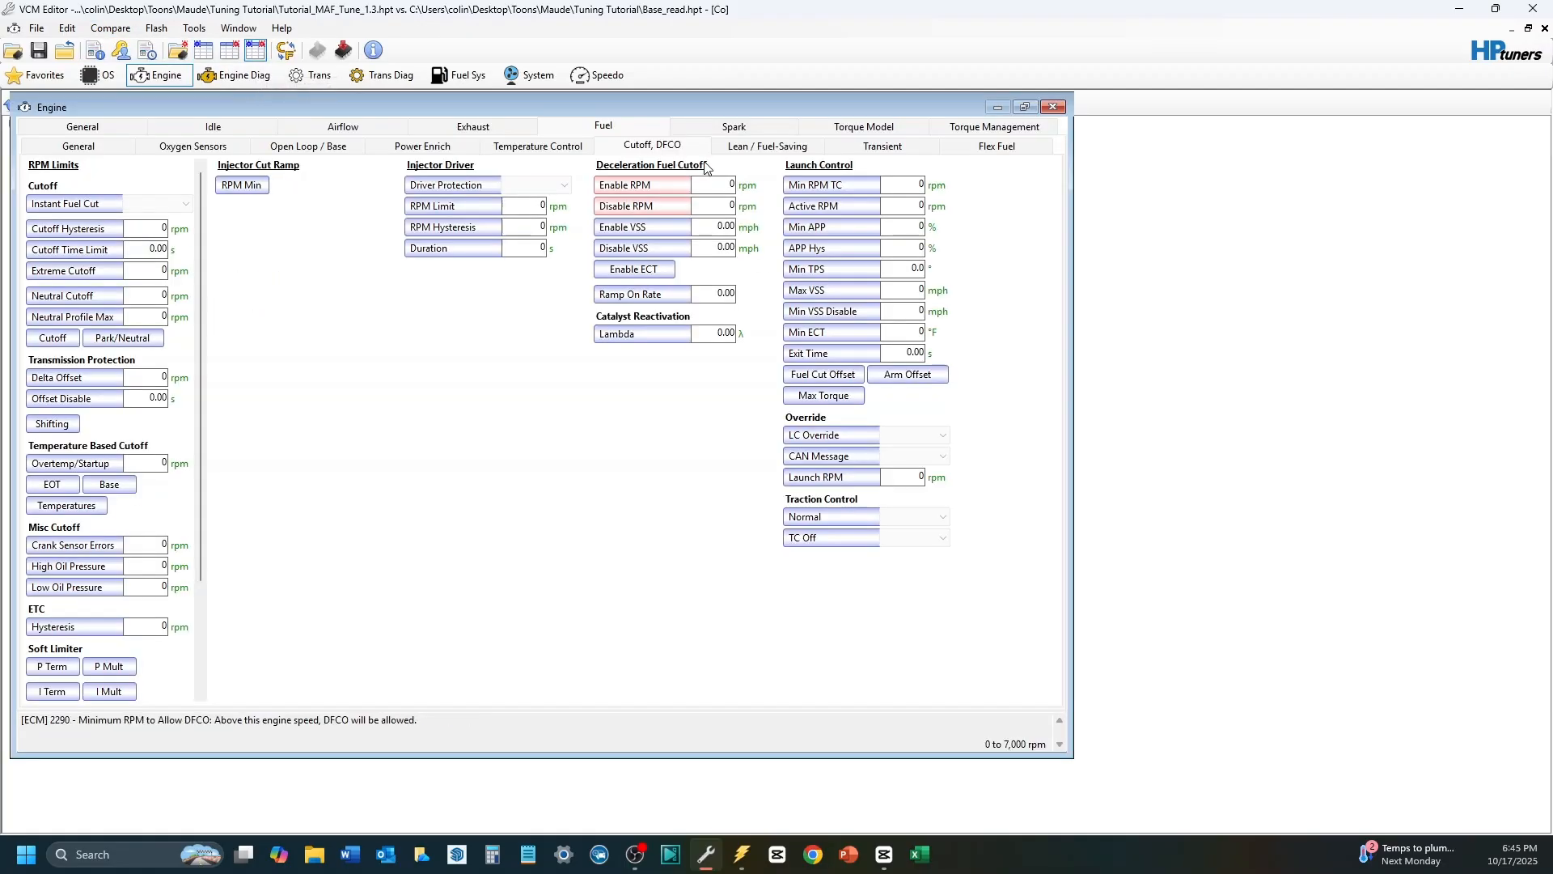
click(203, 51)
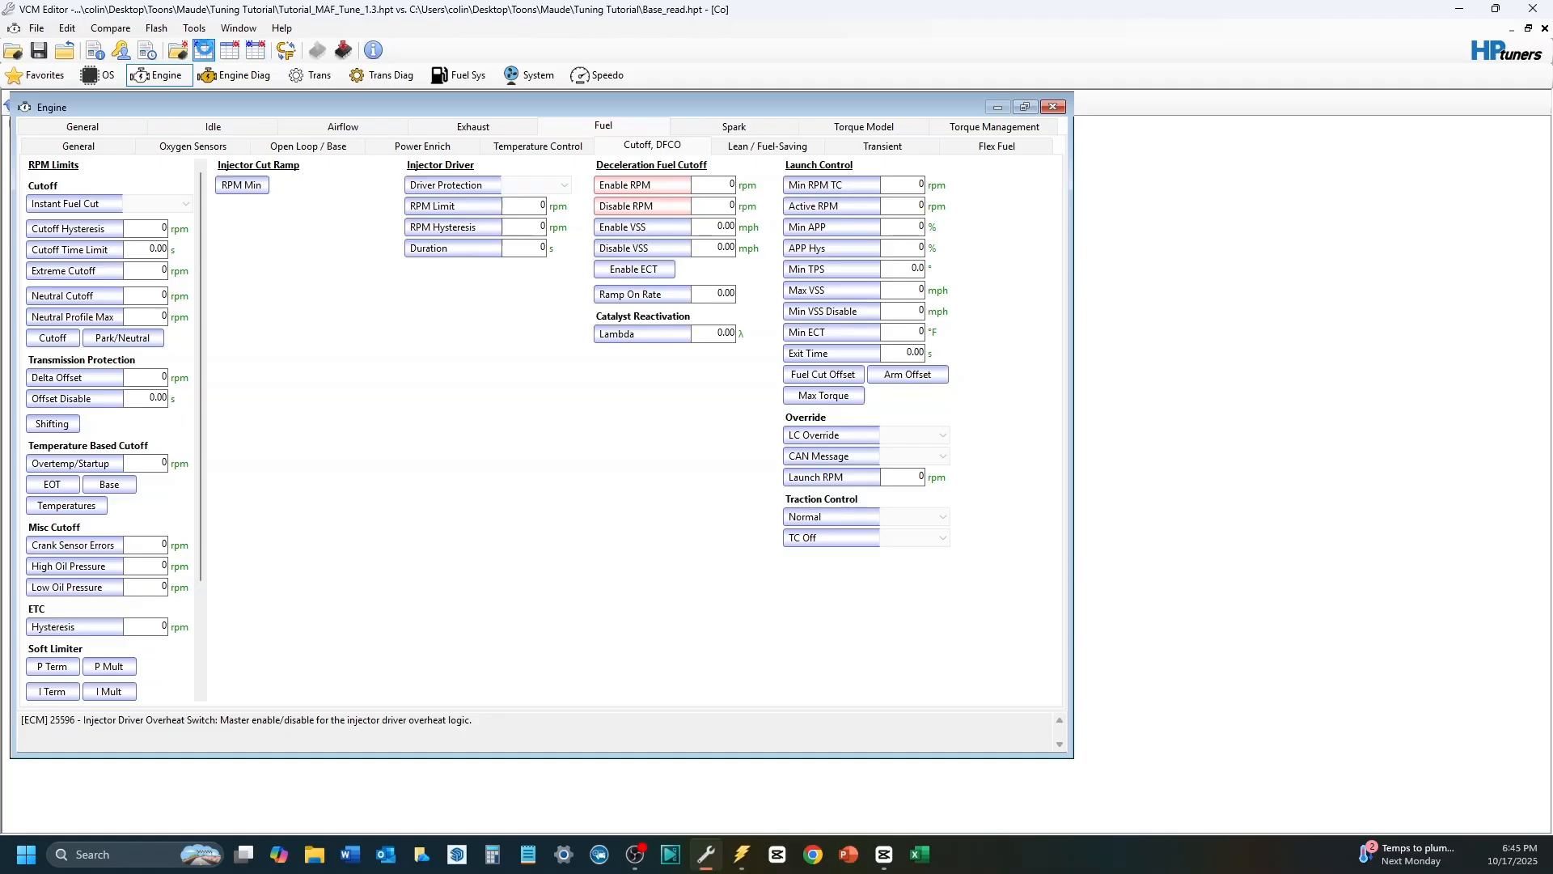
click(45, 51)
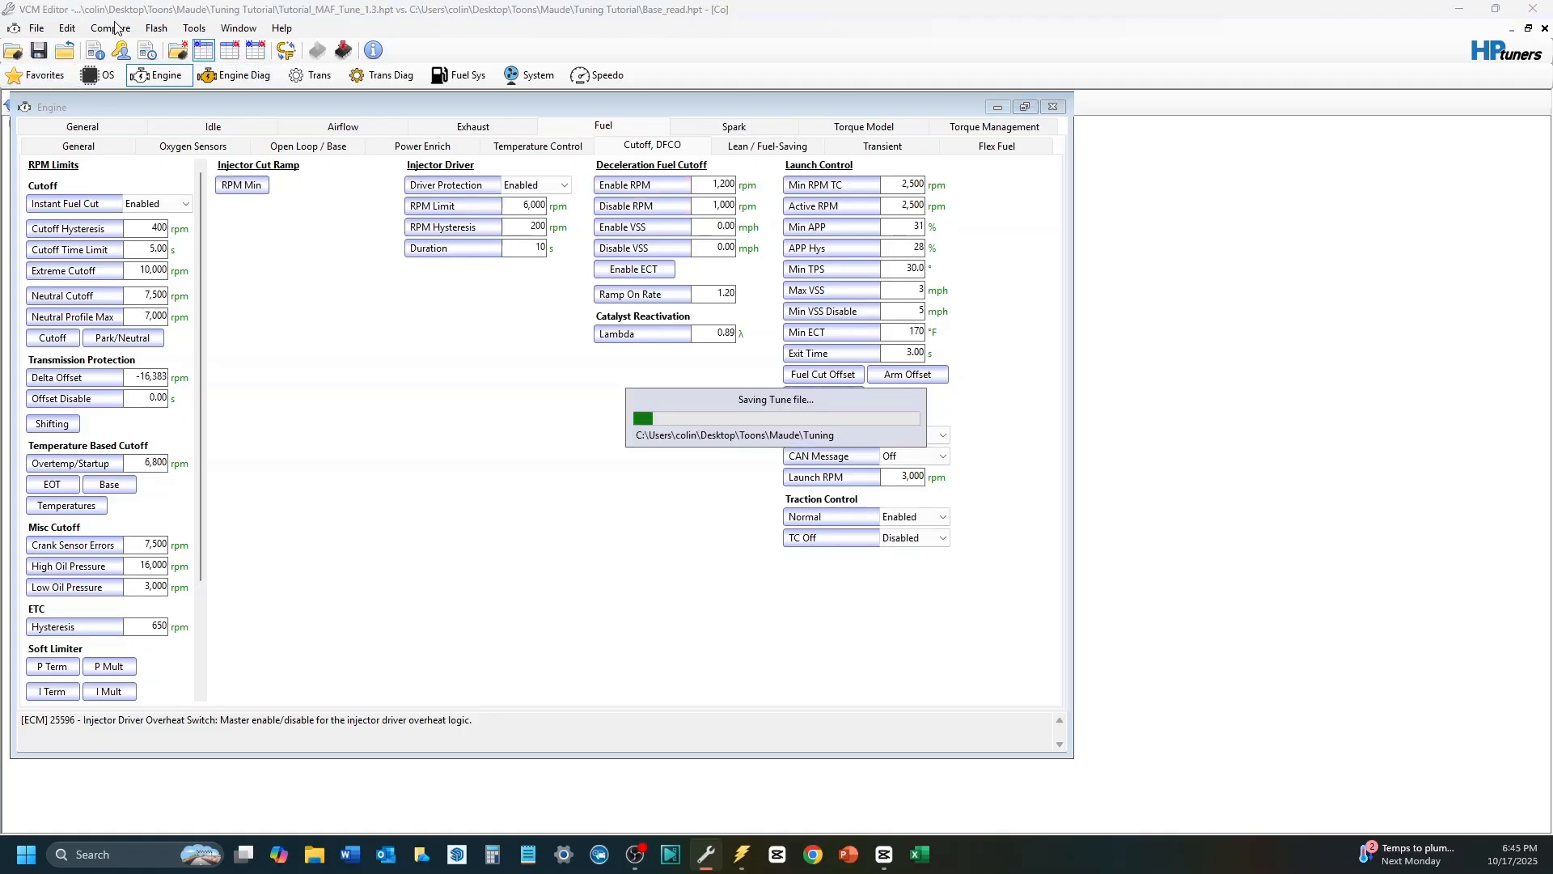
Step: View the comparison log again, verify the LTFT Enable setting, and close the Engine window and the log
click(113, 28)
click(138, 145)
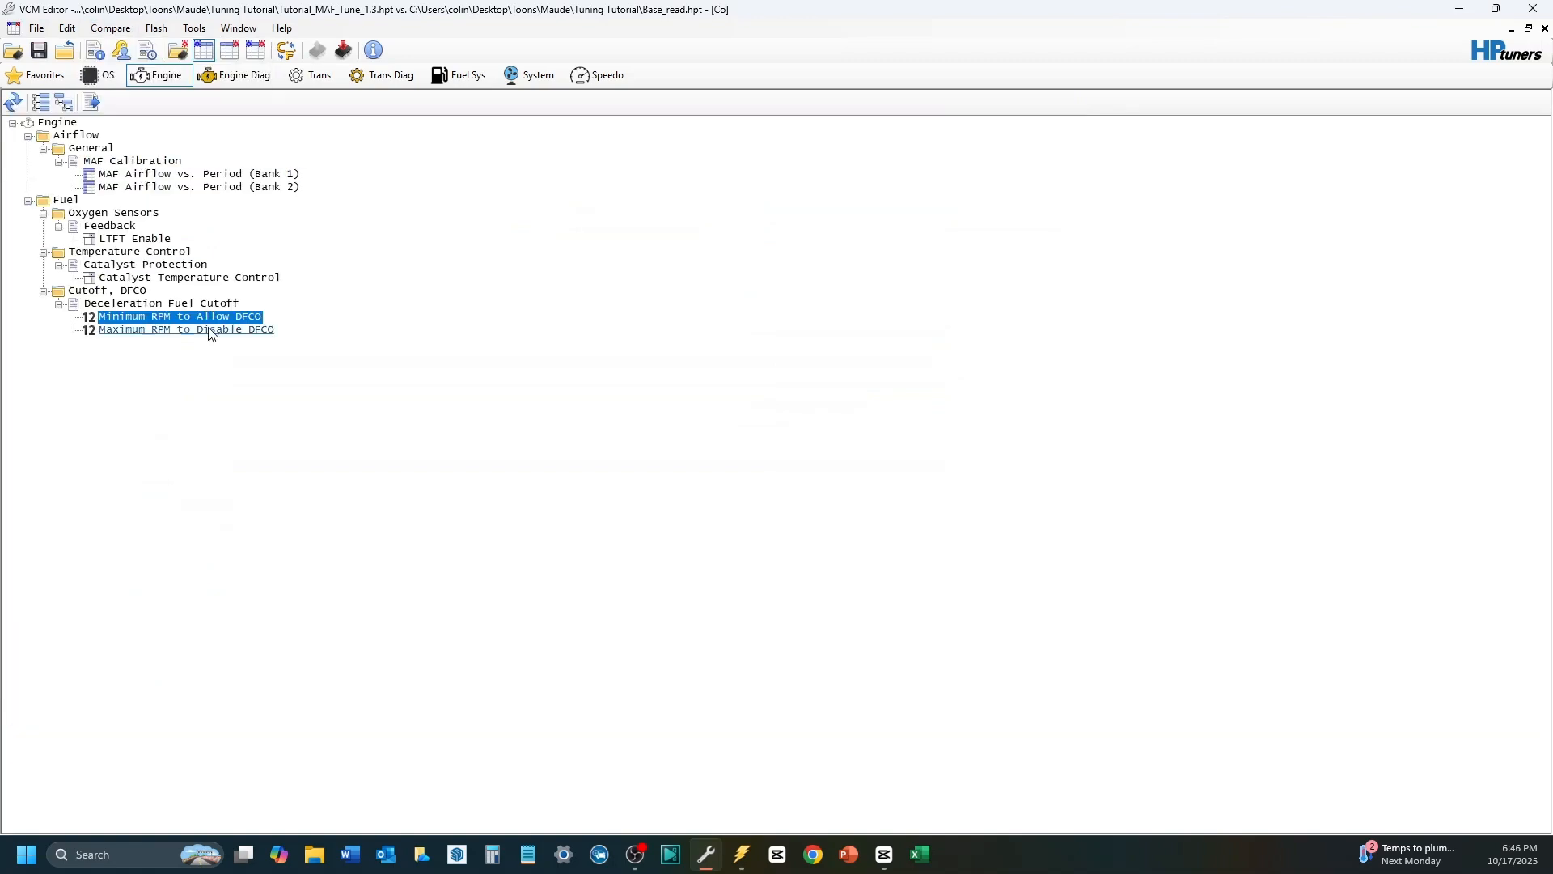
double_click(139, 239)
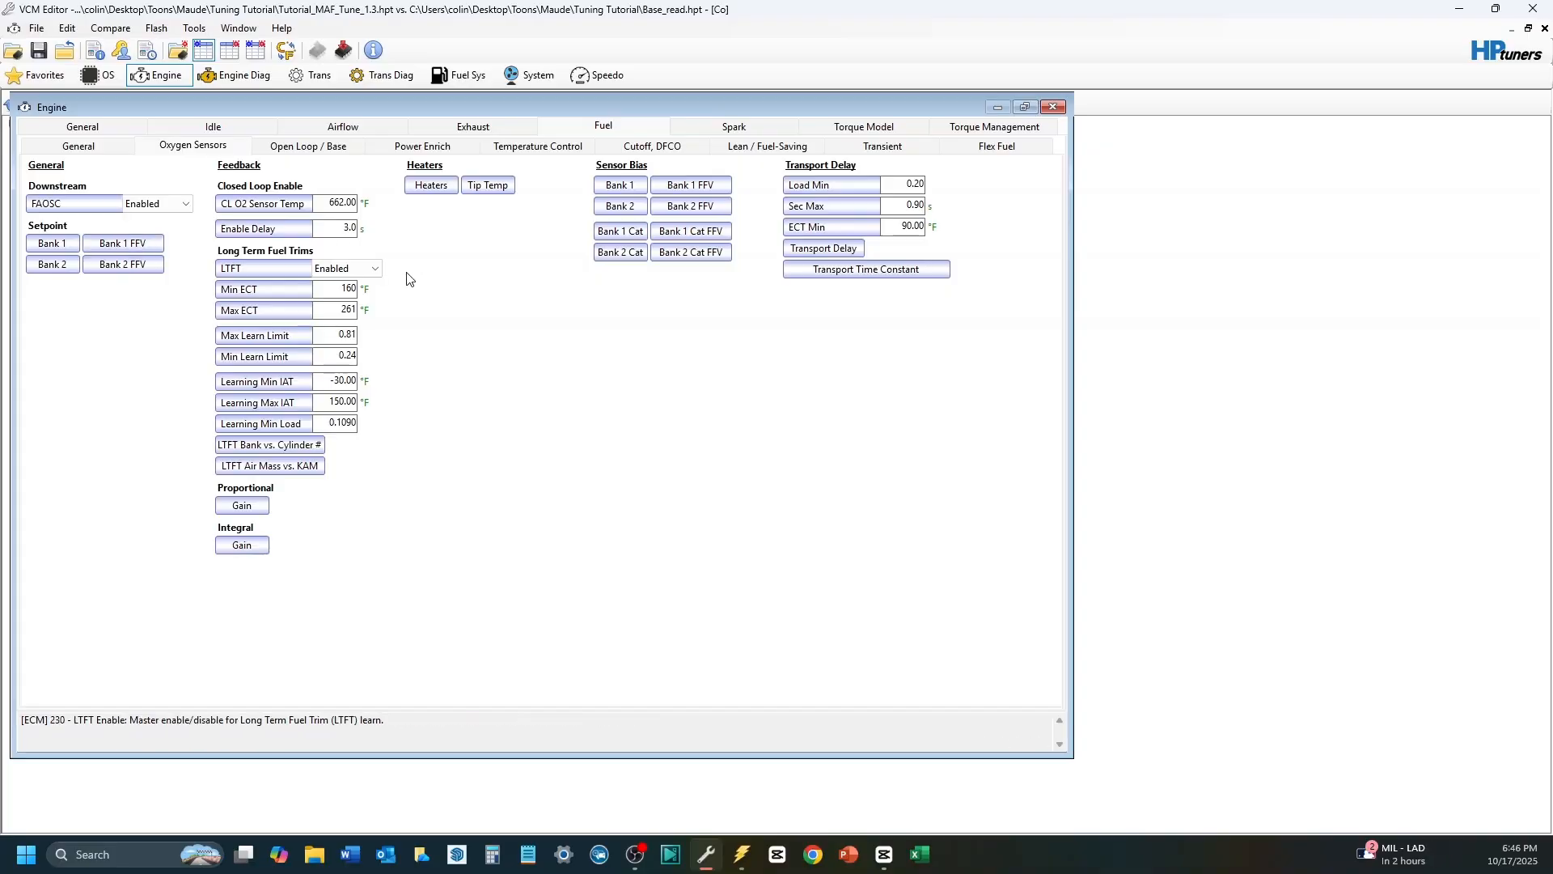
click(1052, 108)
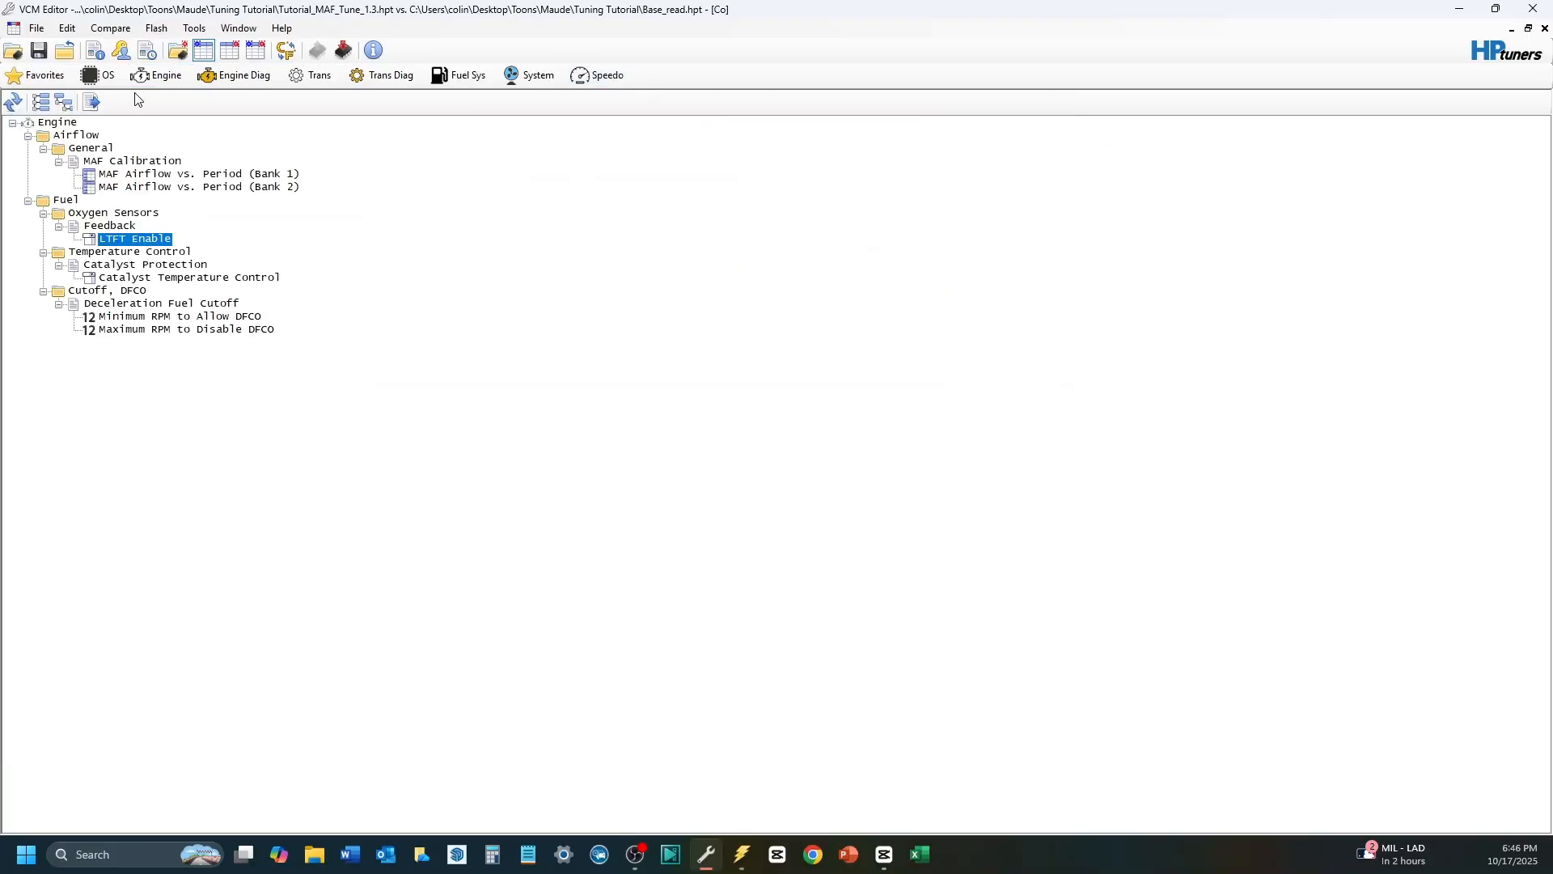
click(1545, 29)
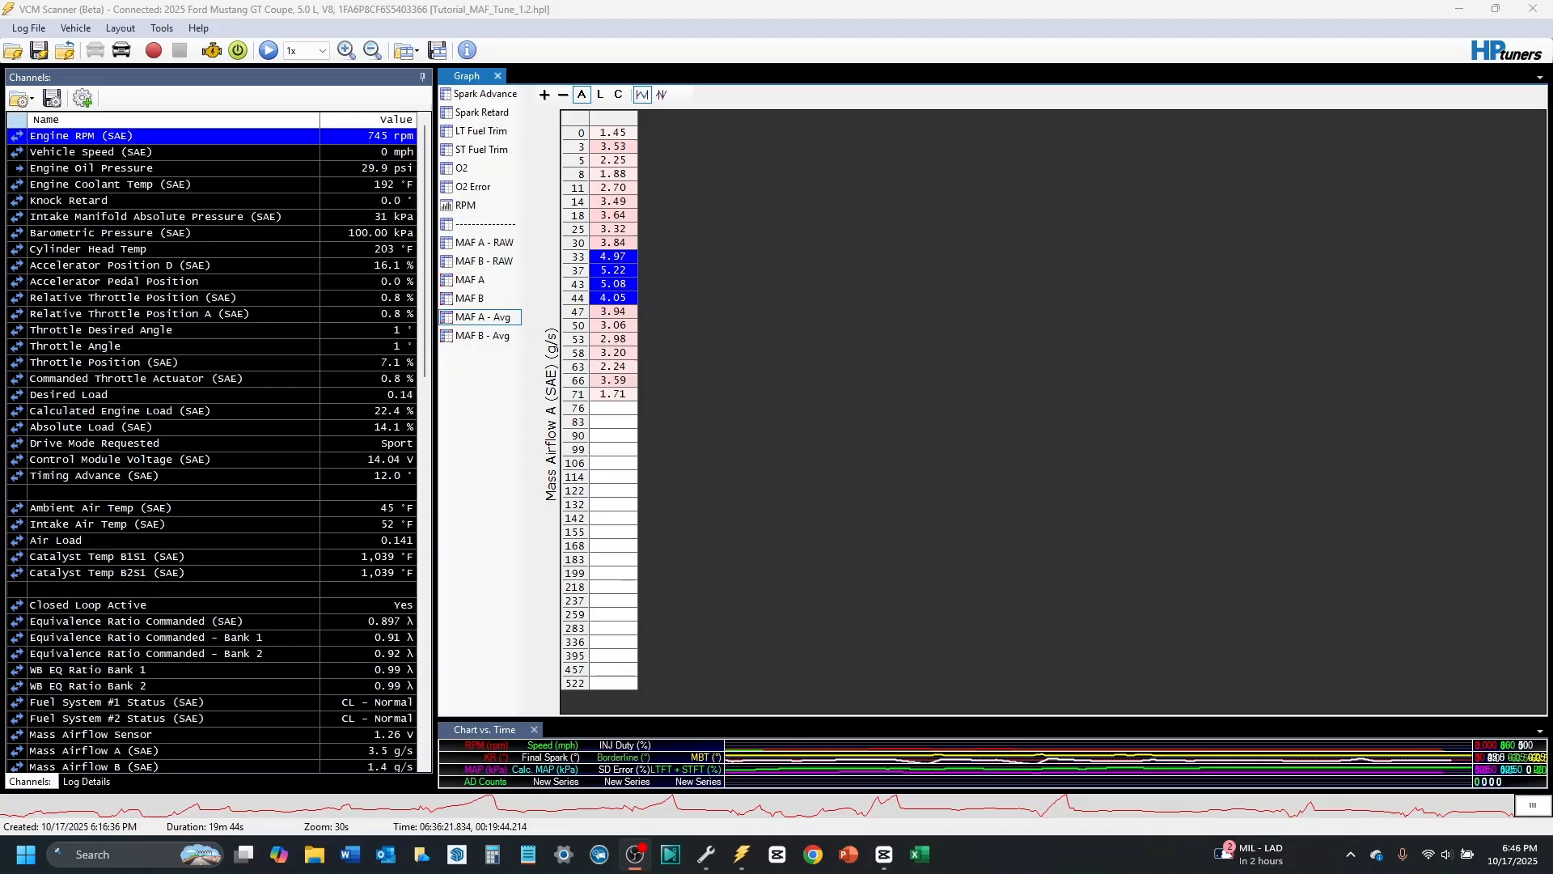
Step: In VCM Scanner, compare the RAW, filtered and Avg graphs of MAF A and MAF B across the airflow cells
key(alt+Tab)
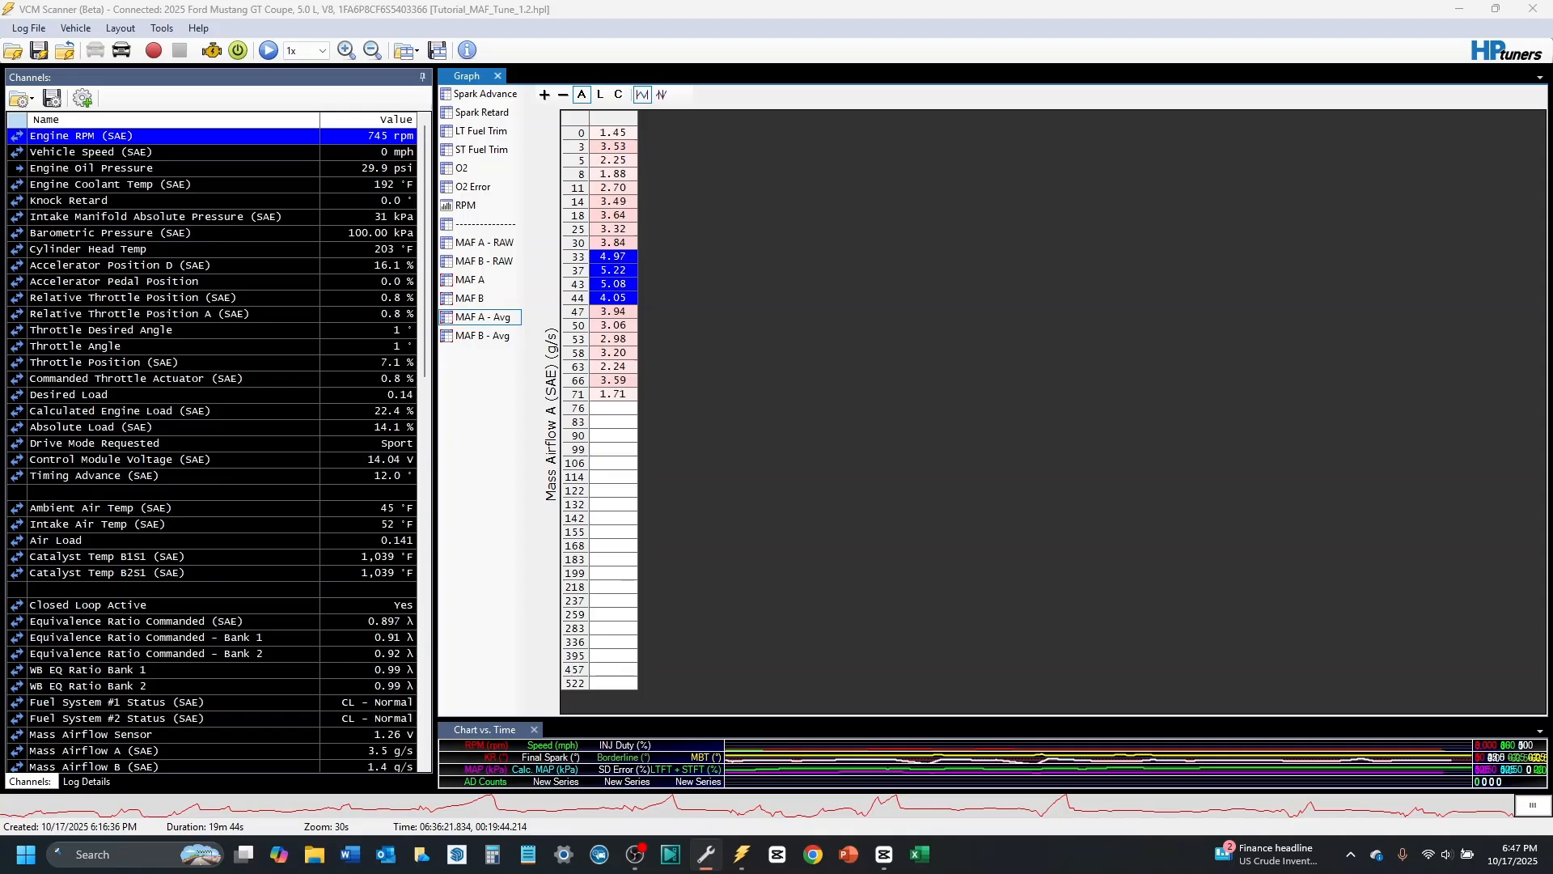
click(937, 474)
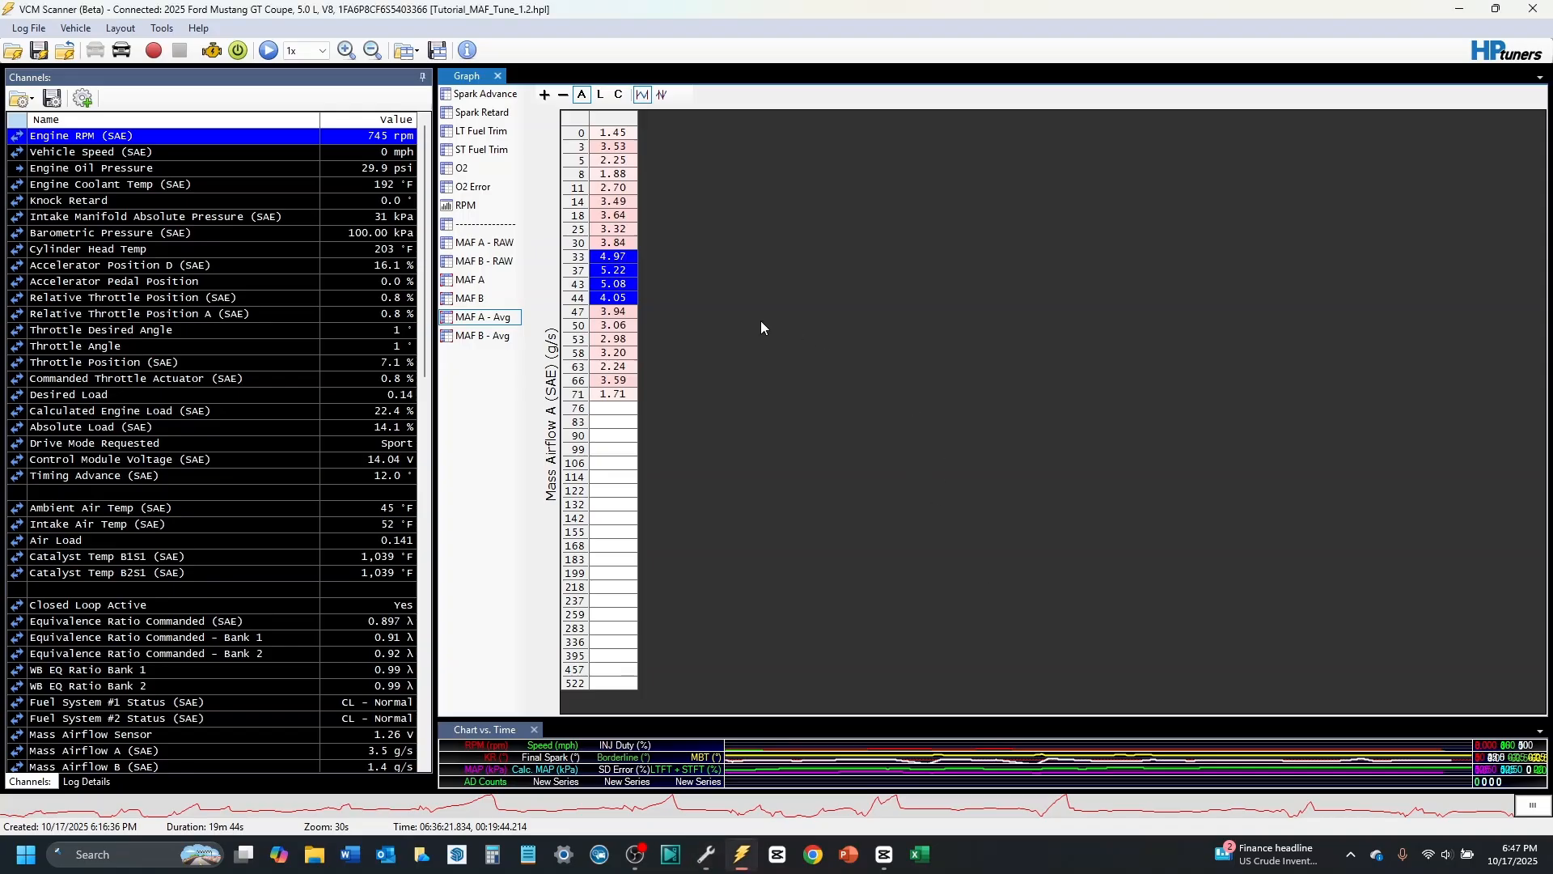
click(505, 322)
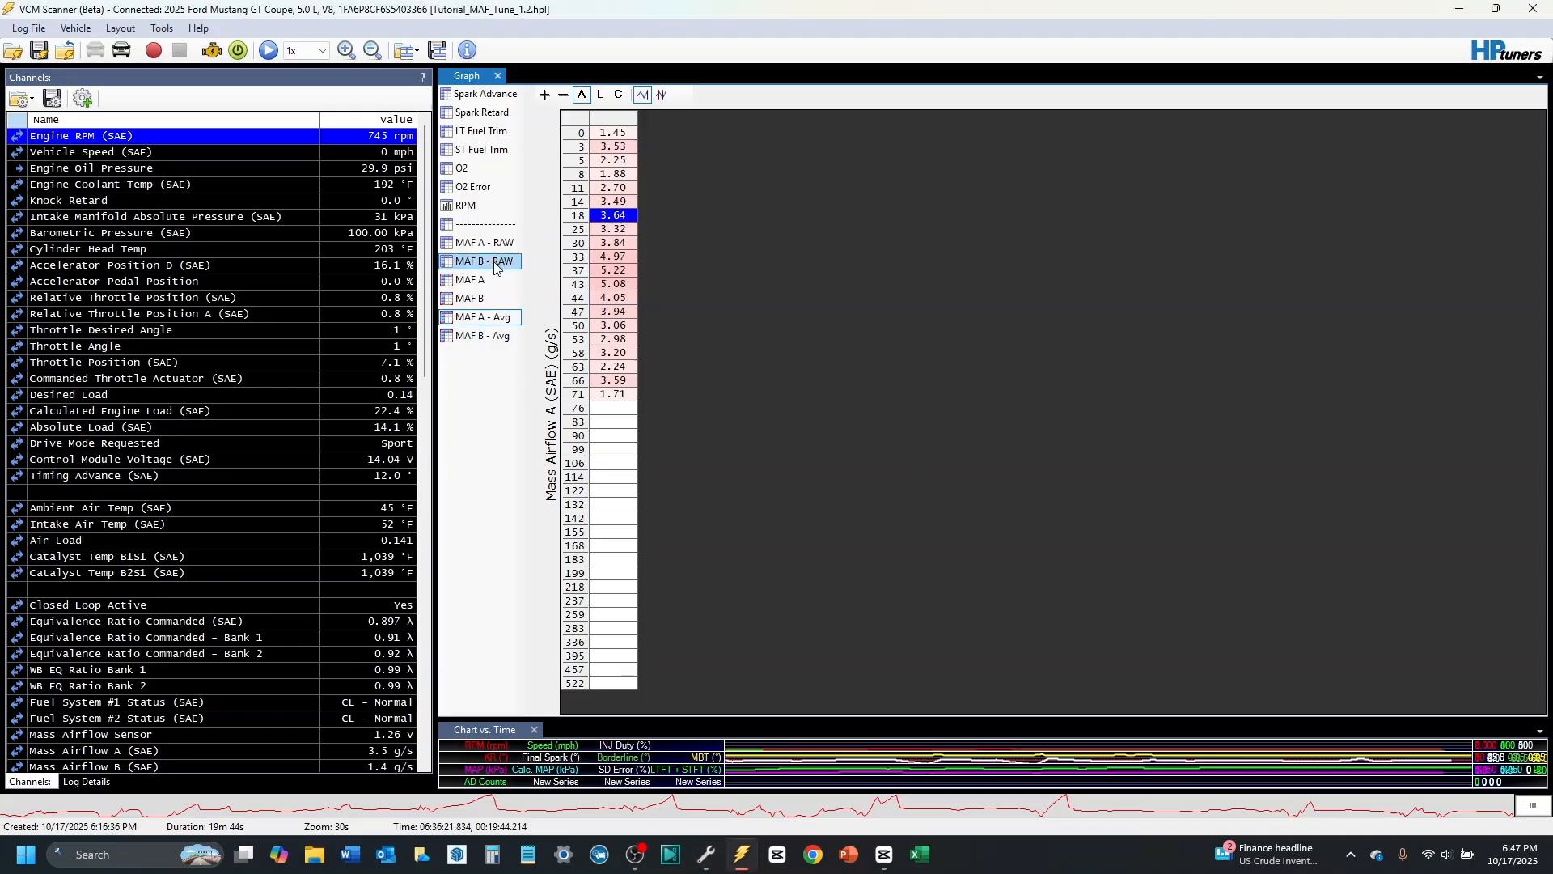
click(497, 260)
click(494, 252)
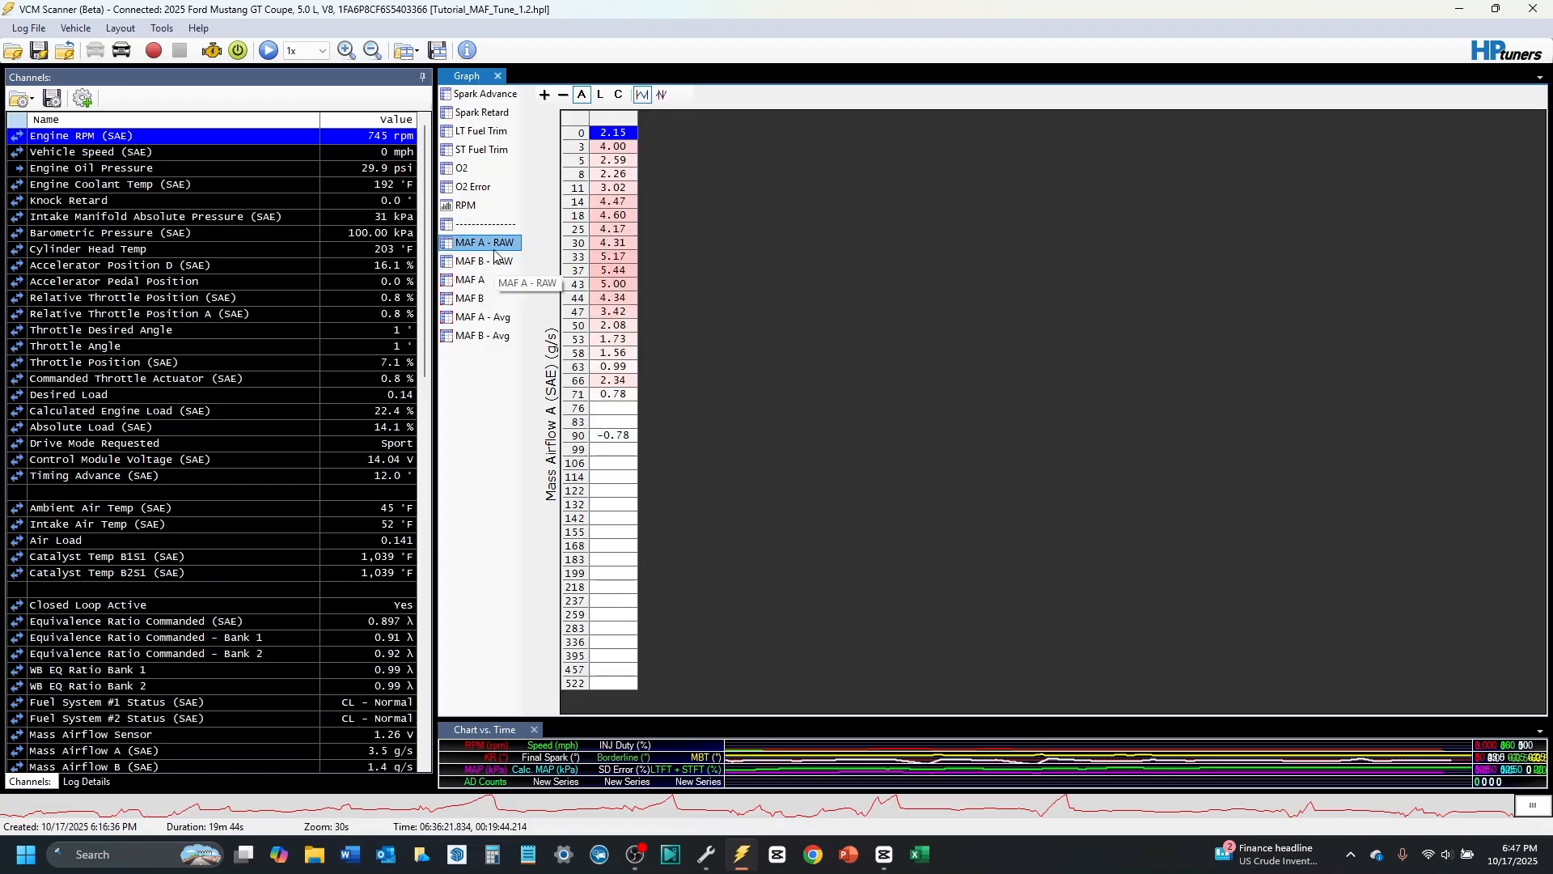
click(497, 267)
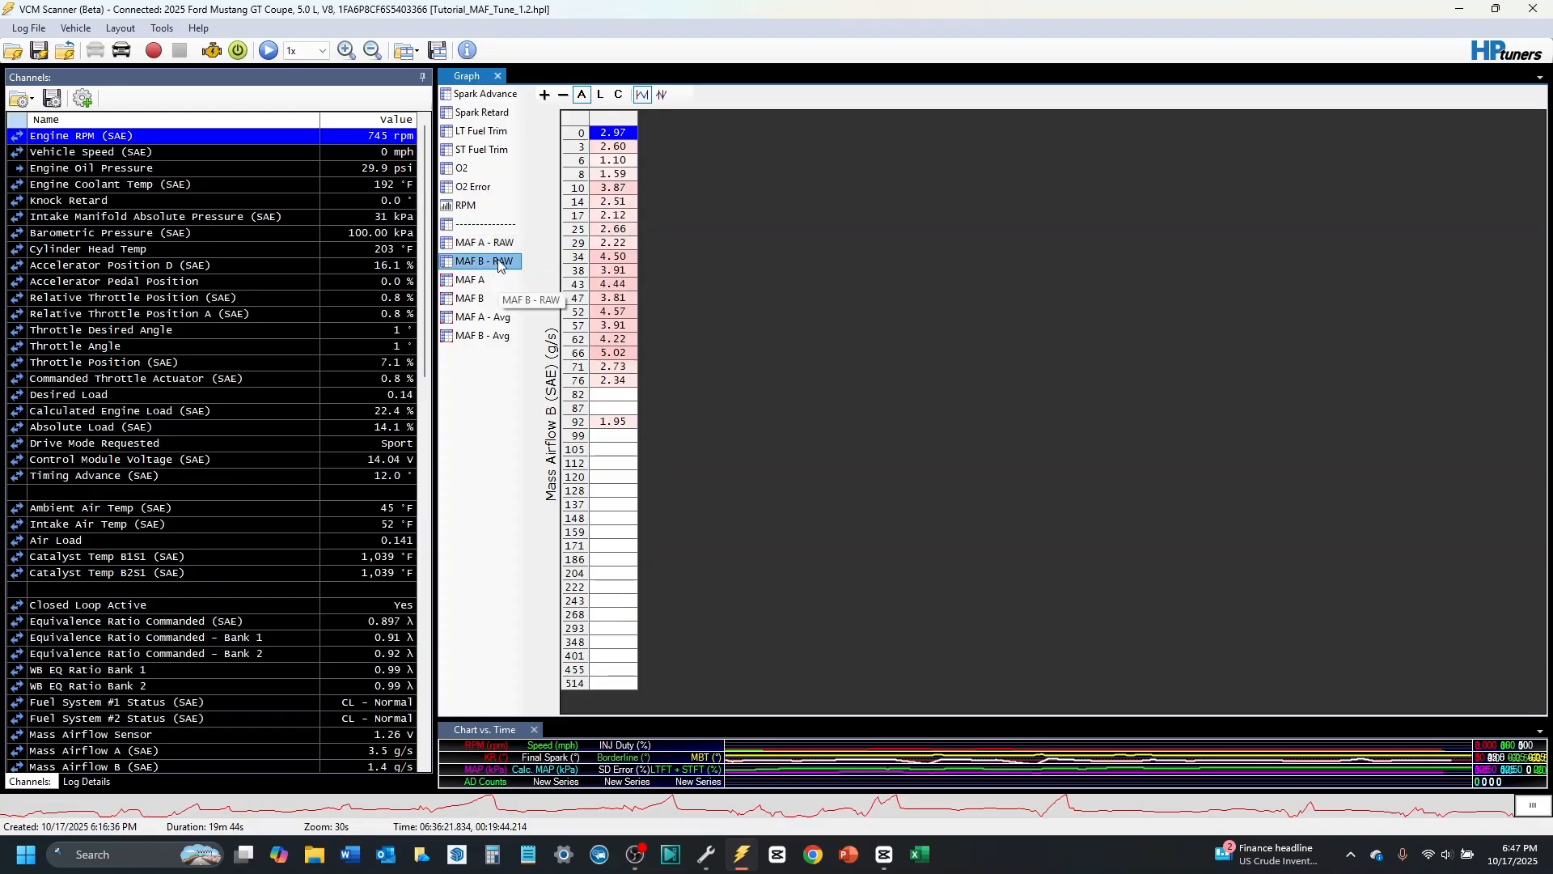
click(503, 243)
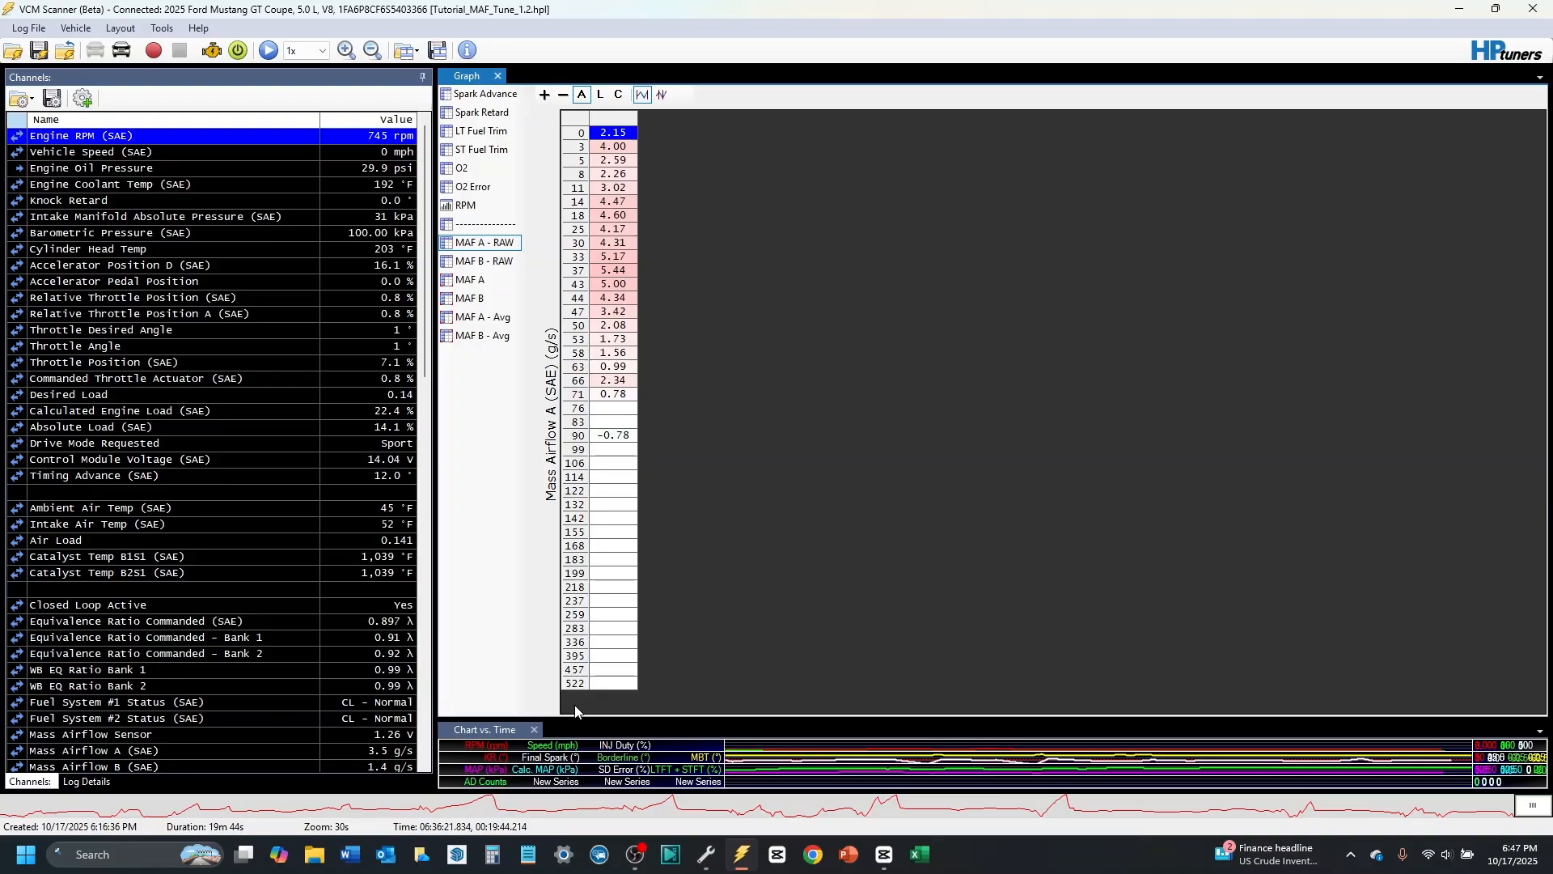
click(488, 320)
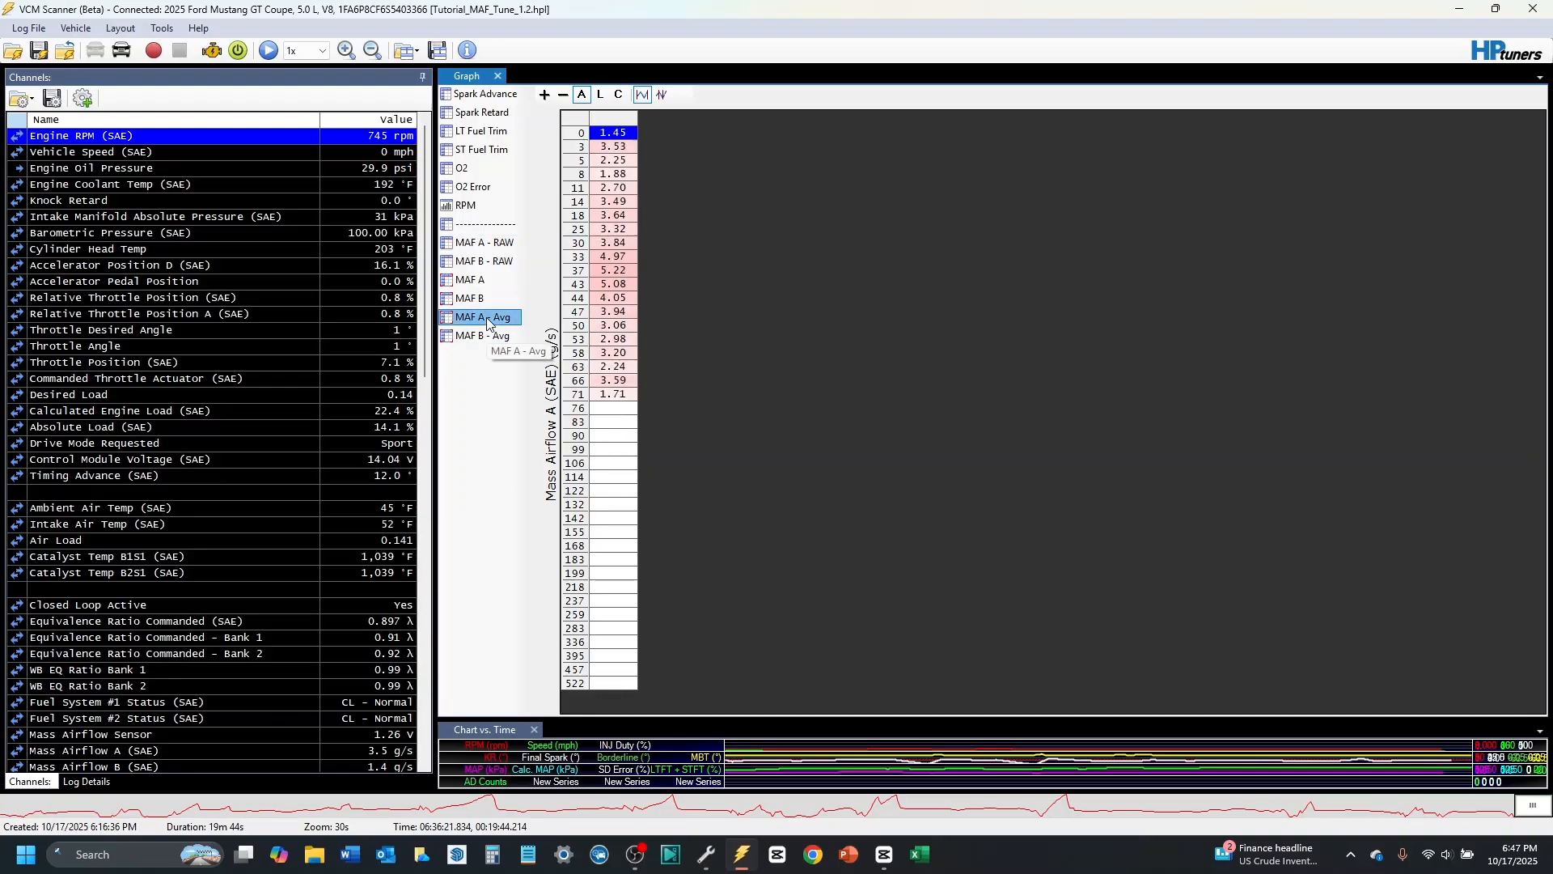
click(494, 338)
click(493, 321)
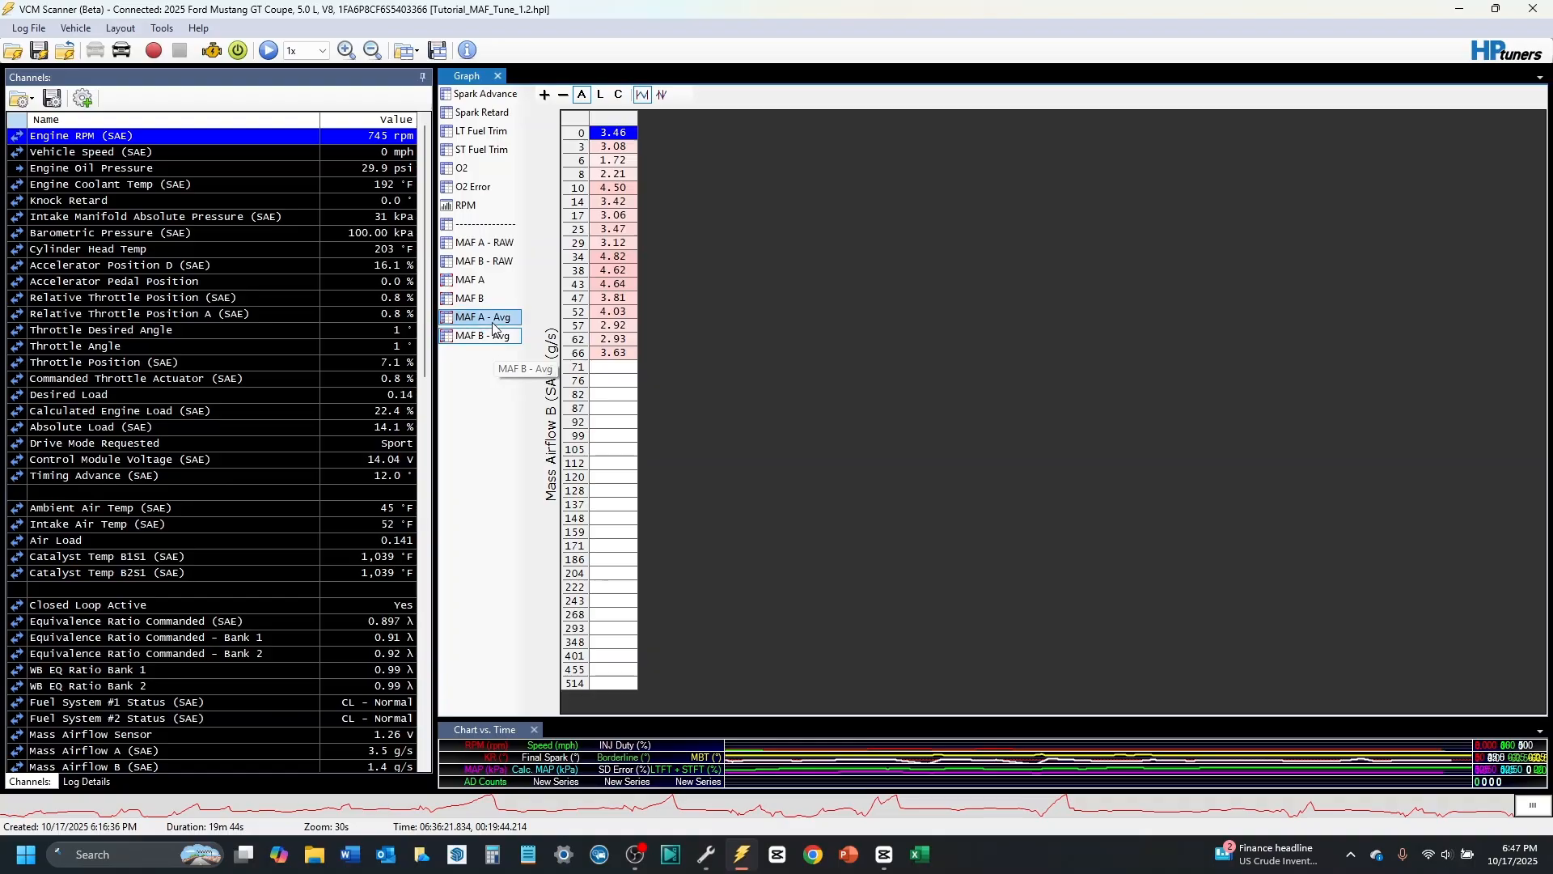
click(491, 299)
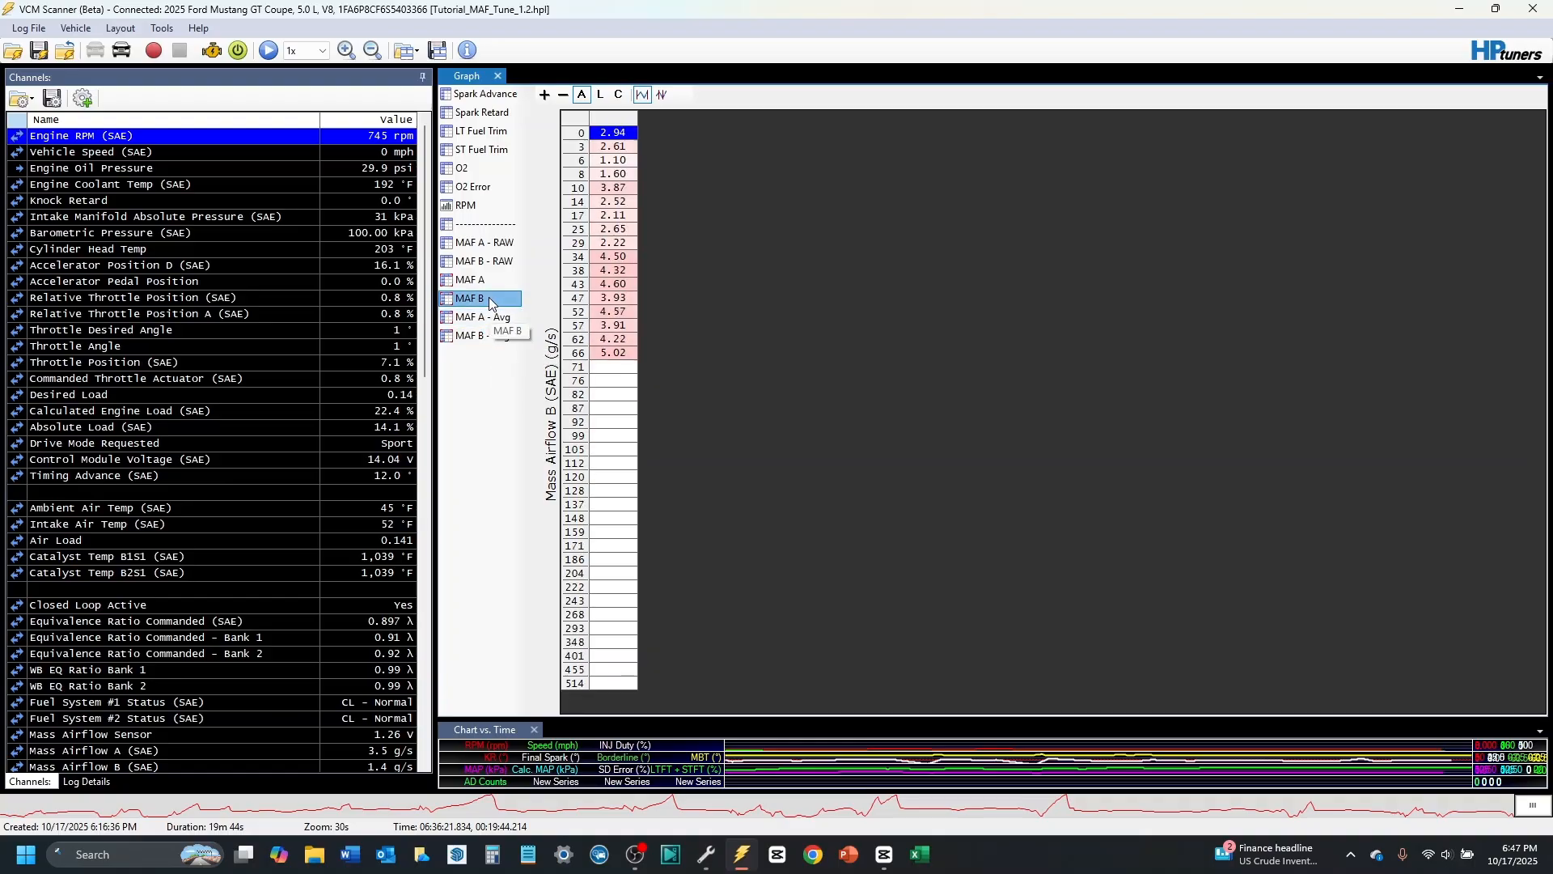
click(489, 281)
click(496, 259)
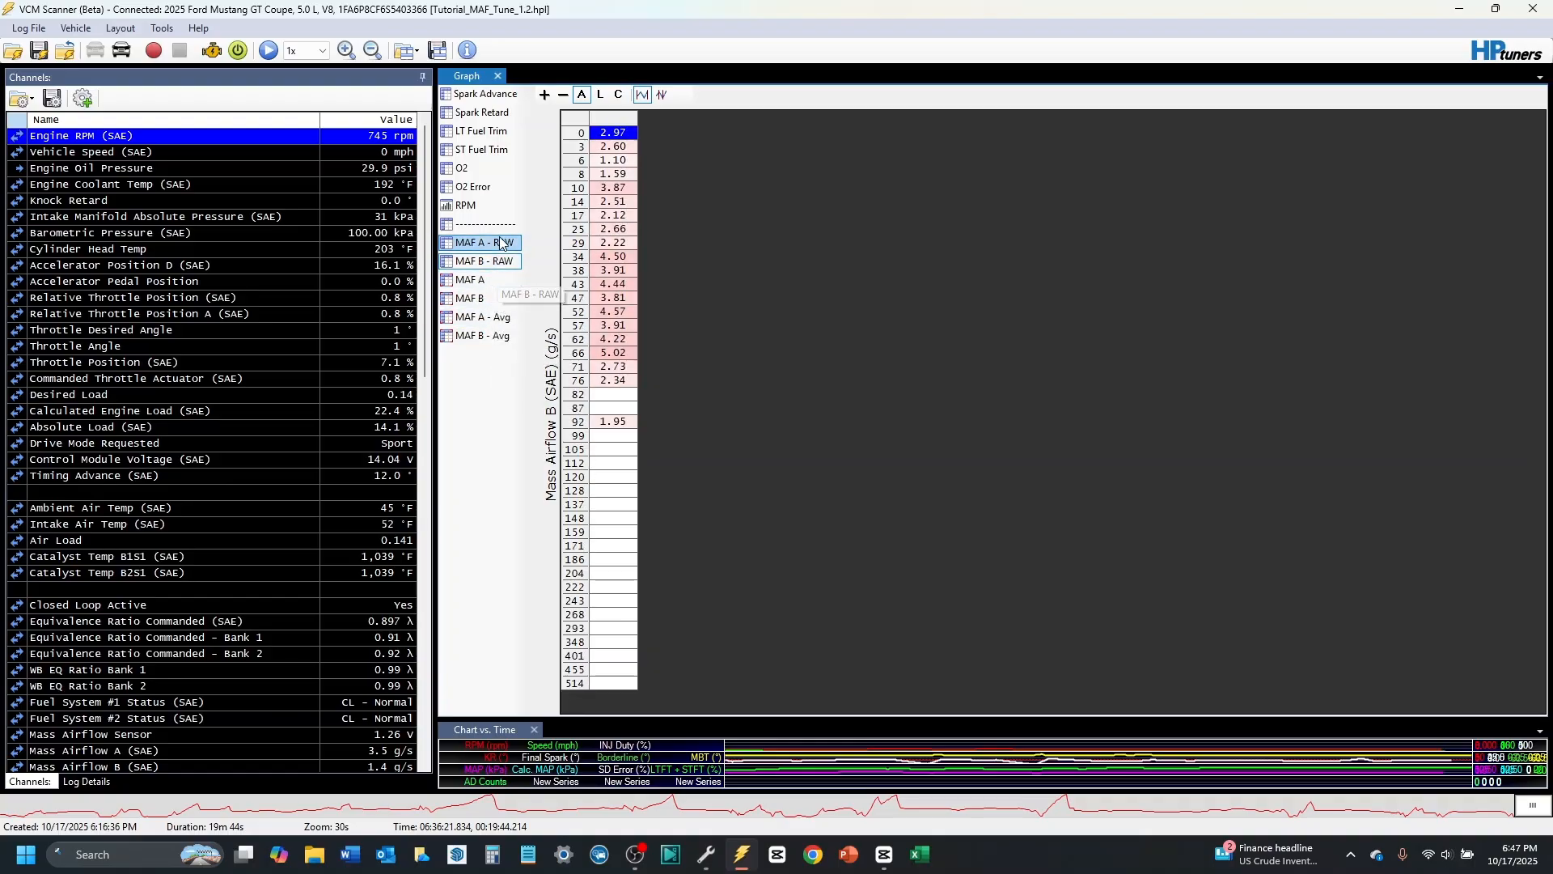
click(502, 245)
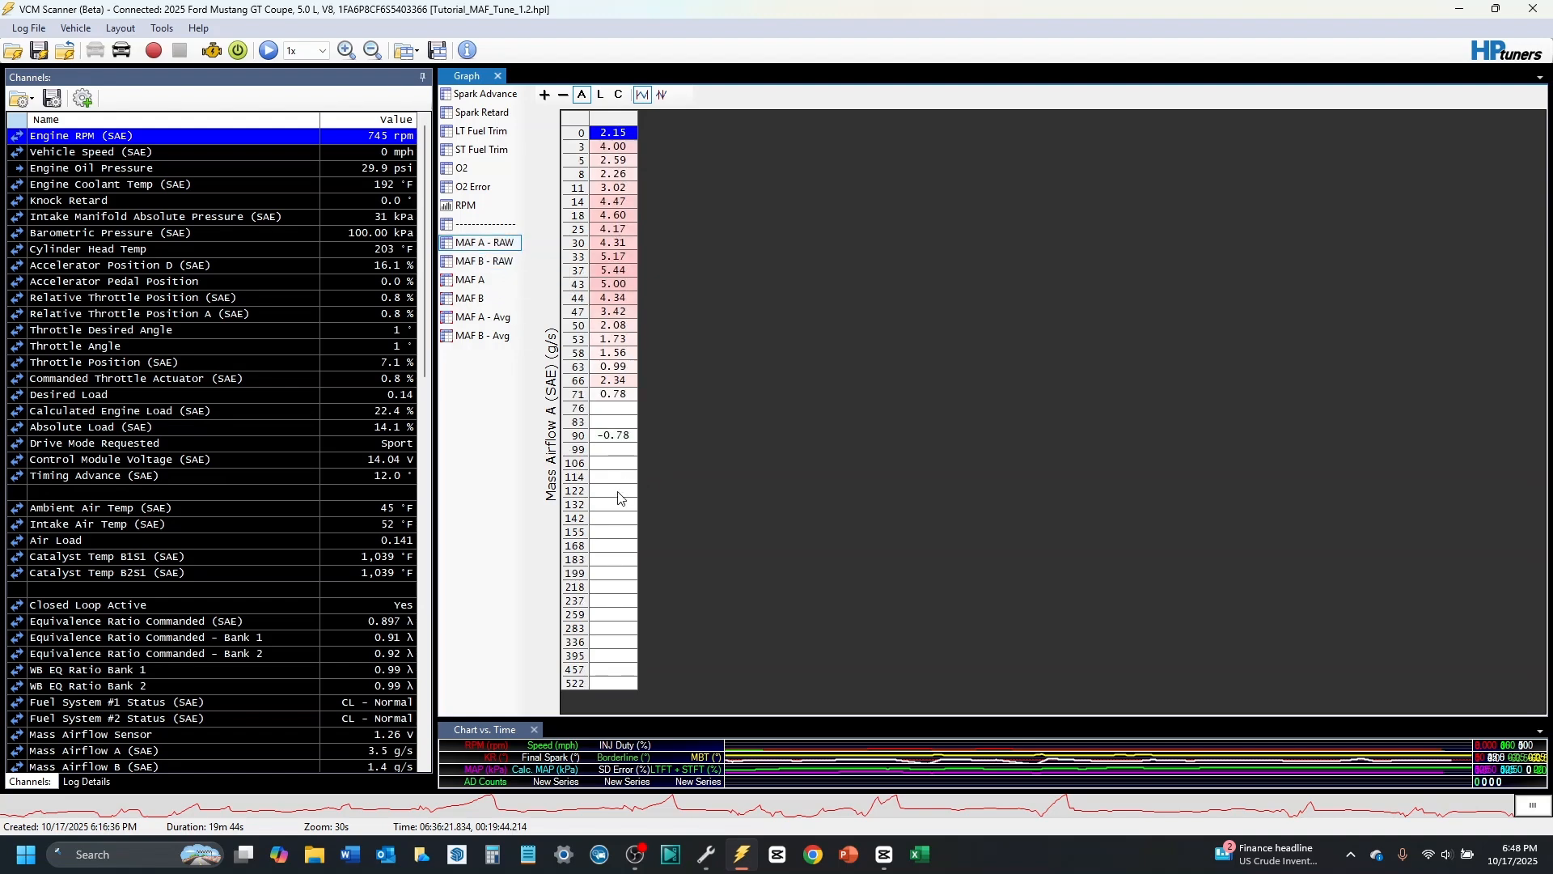